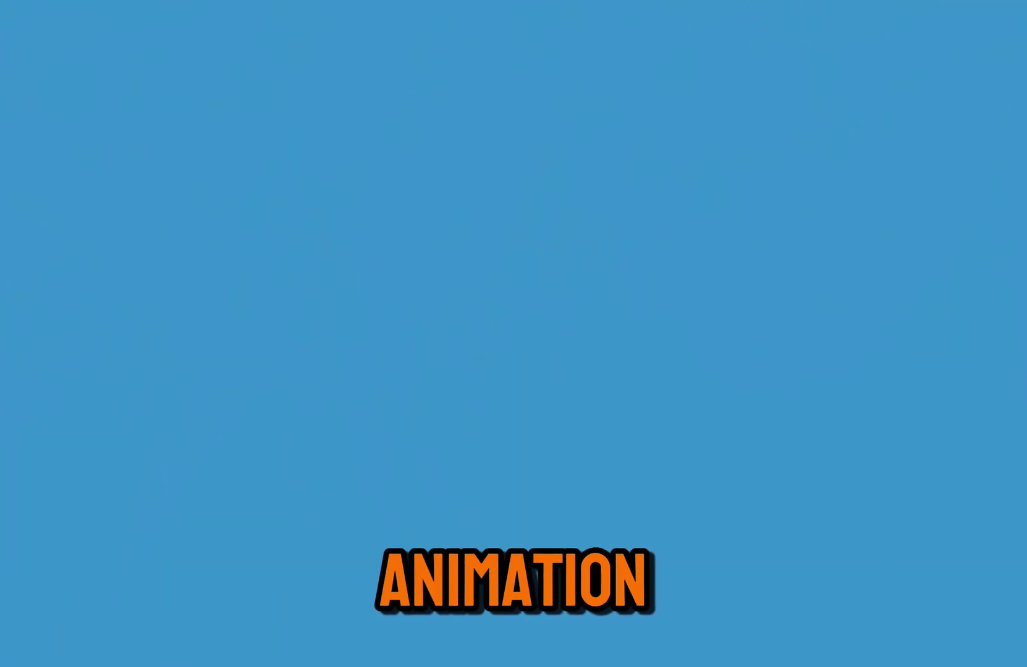
Step: Hide every layer except effect 3, and make the shadow and pose 14 layers visible
left_click_drag(1023, 541, 1024, 163)
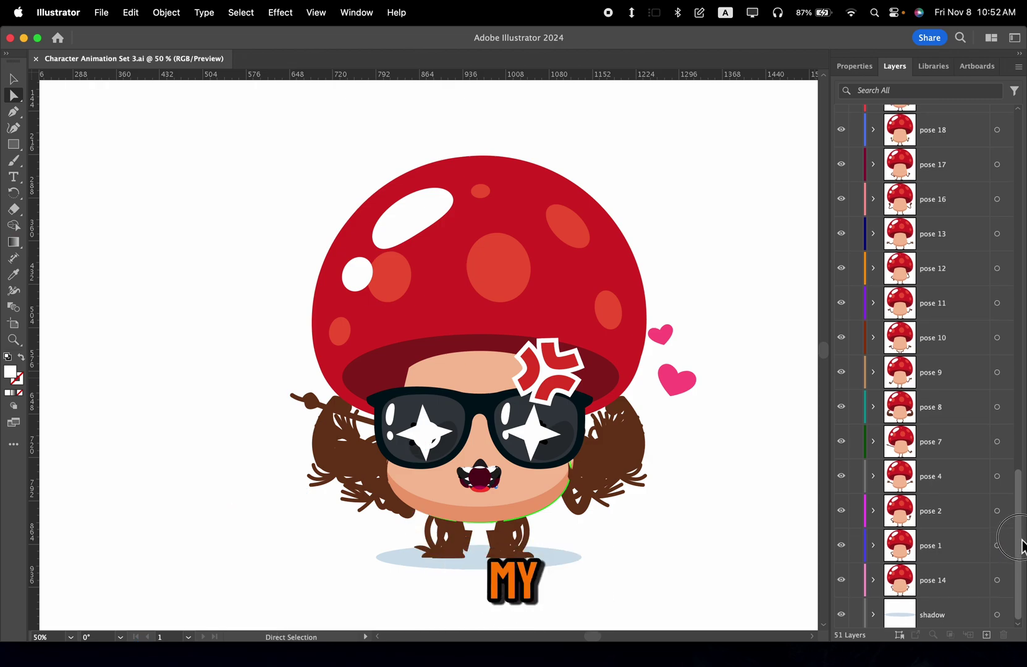
left_click(841, 122)
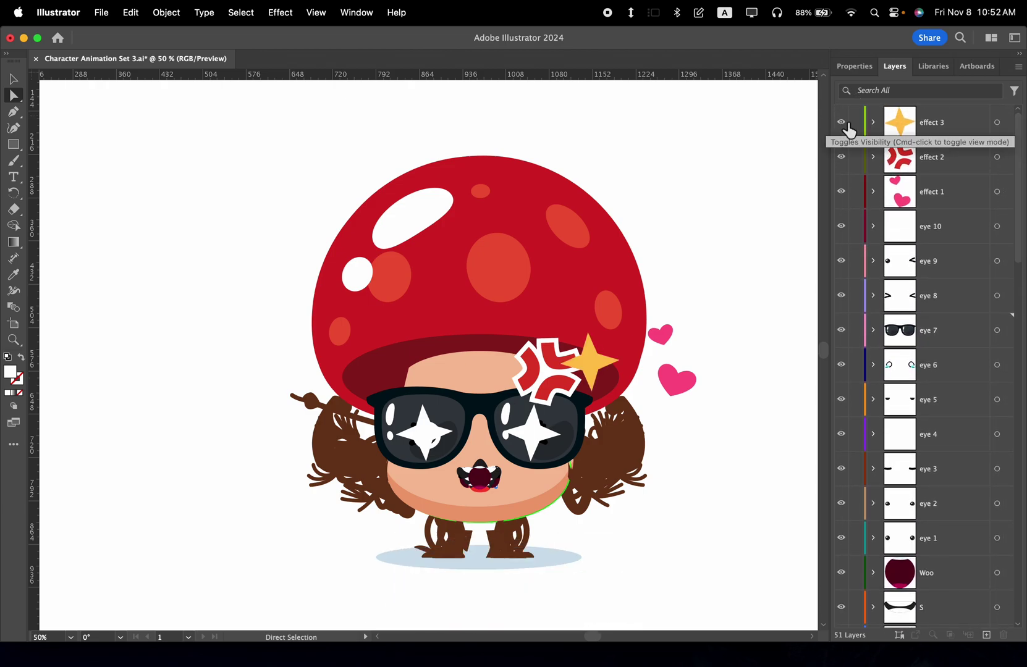
left_click_drag(816, 666, 818, 656)
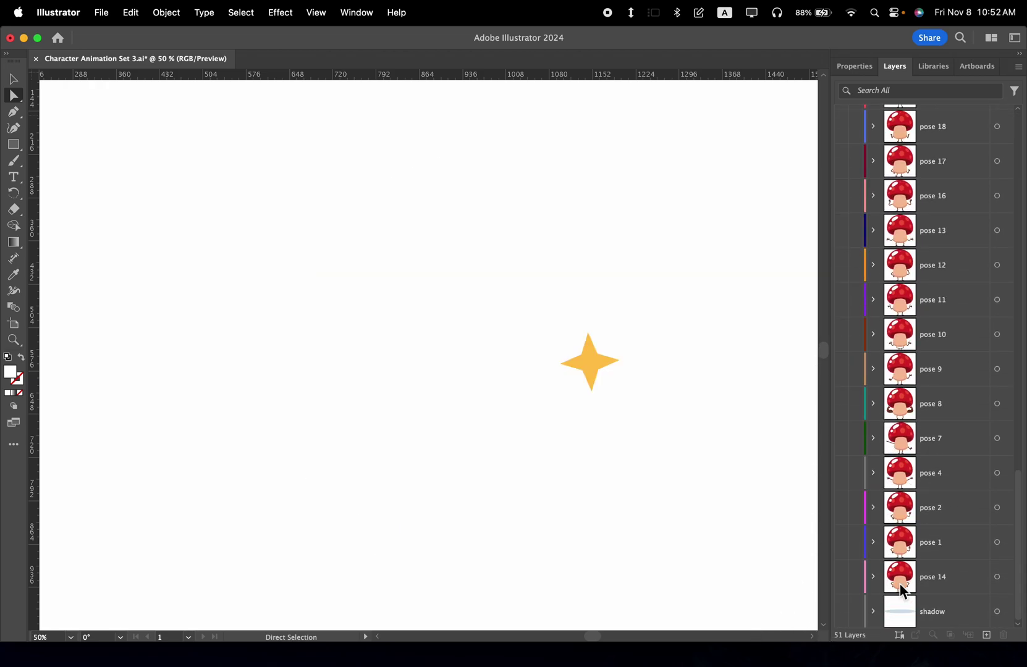
left_click(933, 615)
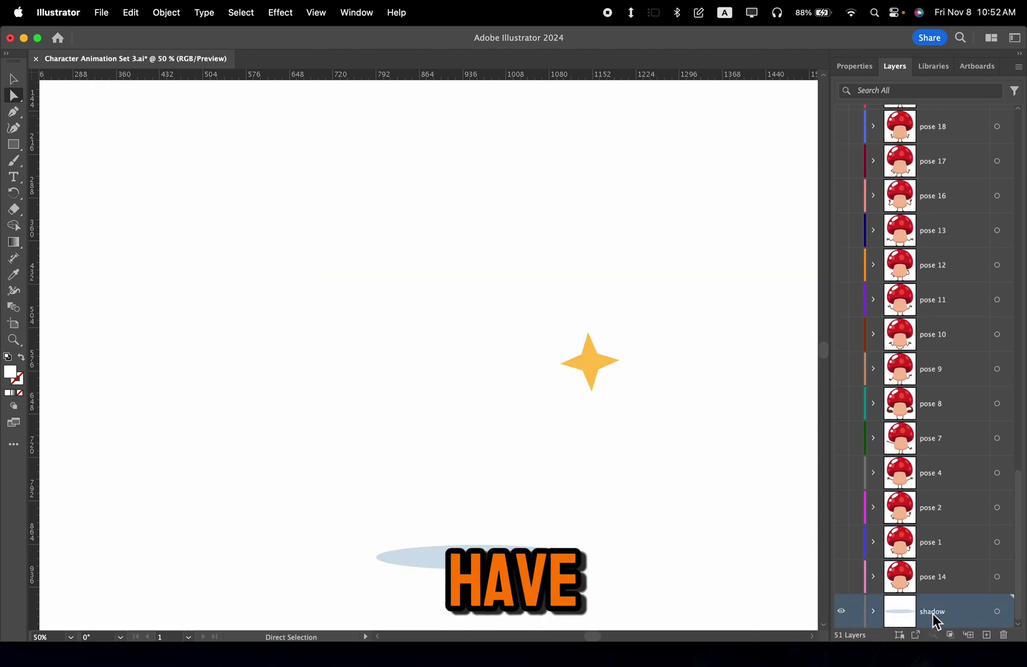
left_click(842, 577)
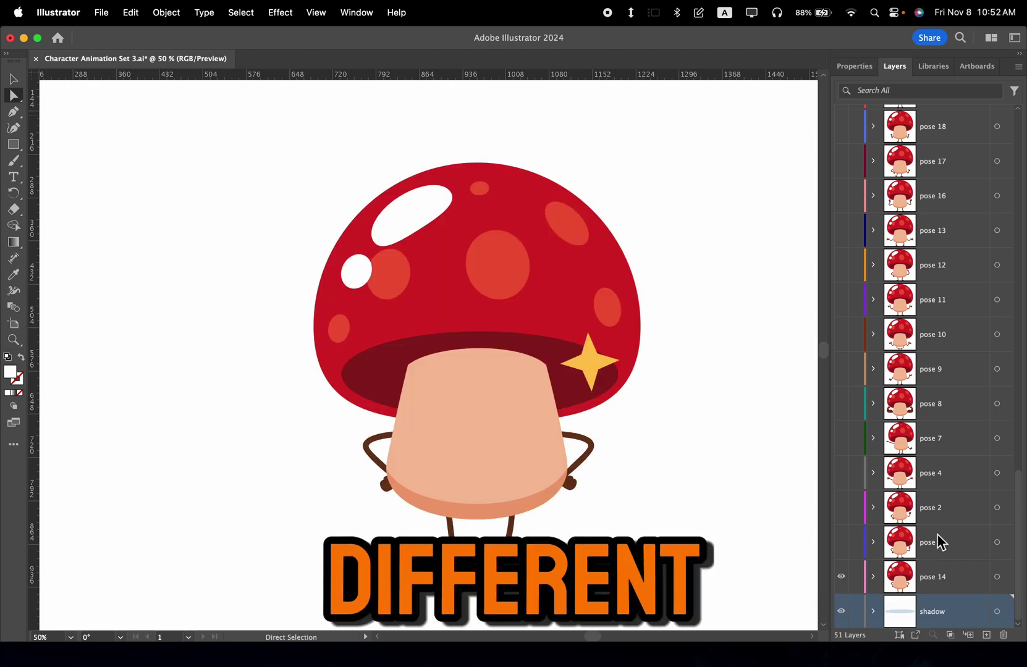
Step: Hide the effect 3 layer, preview effect 2 briefly, and show the effect 1 hearts layer
scroll(1009, 465, "up", 20)
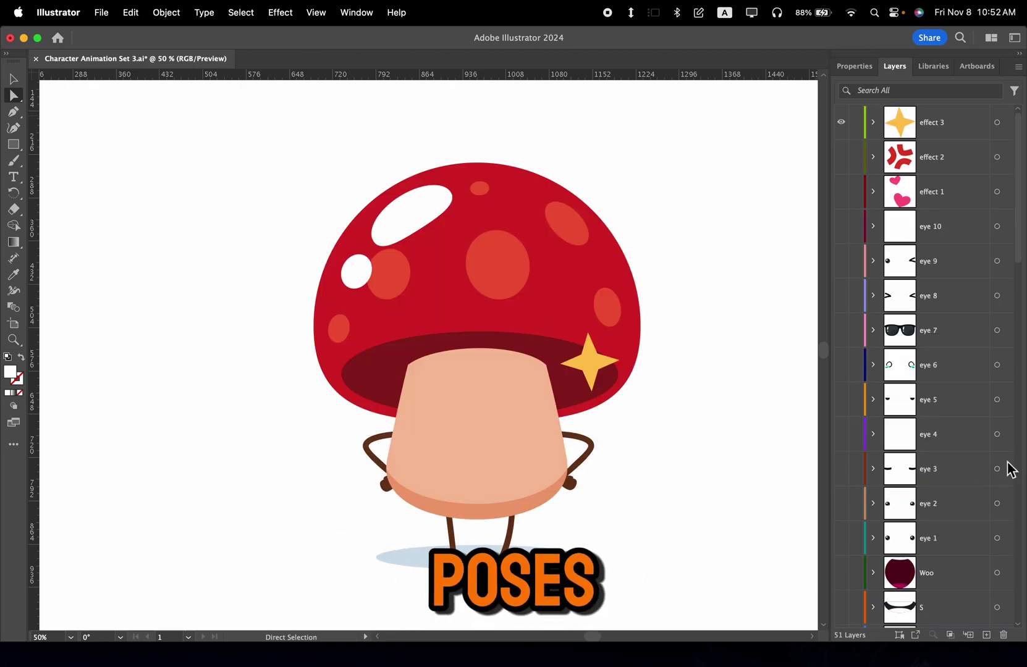
left_click(842, 121)
left_click(842, 157)
left_click(843, 159)
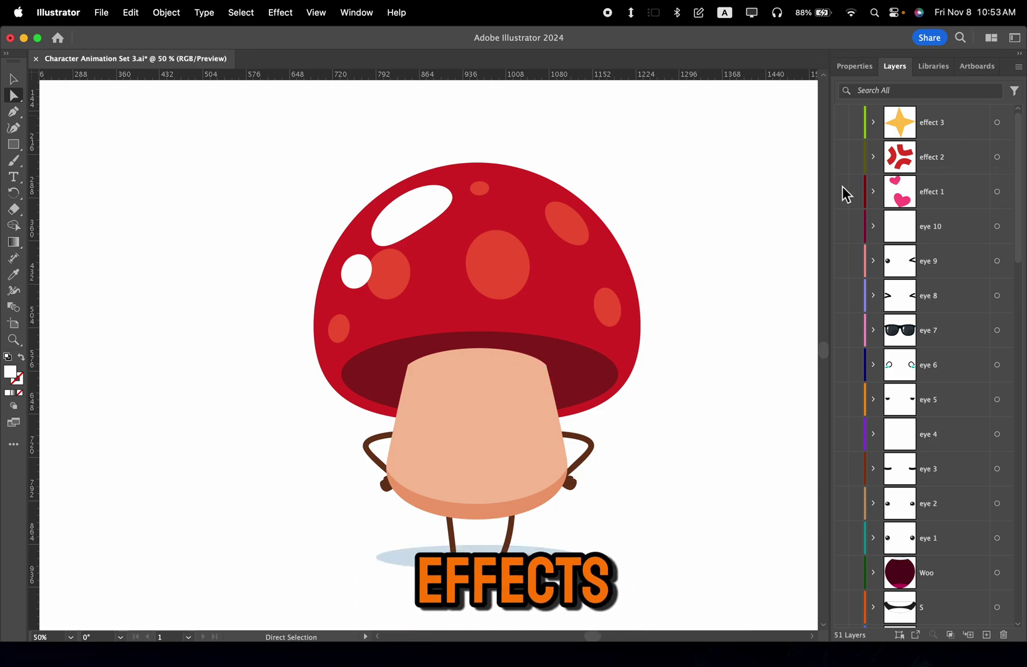
left_click(841, 193)
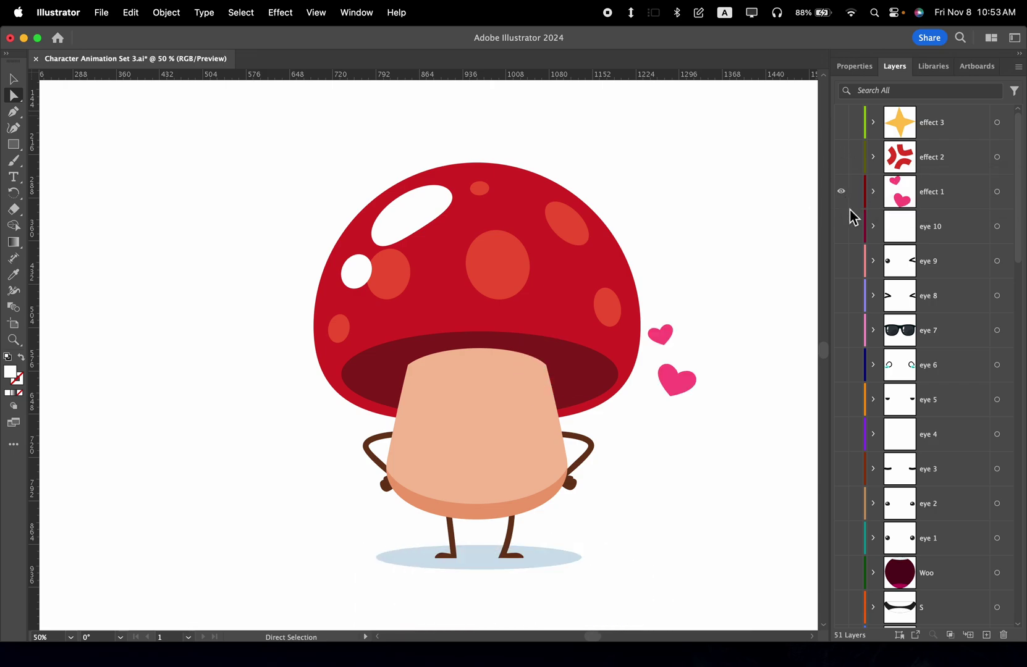
Step: Preview the eye 10 and eye 9 layers one at a time, leaving eye 6 visible on the character
left_click(841, 227)
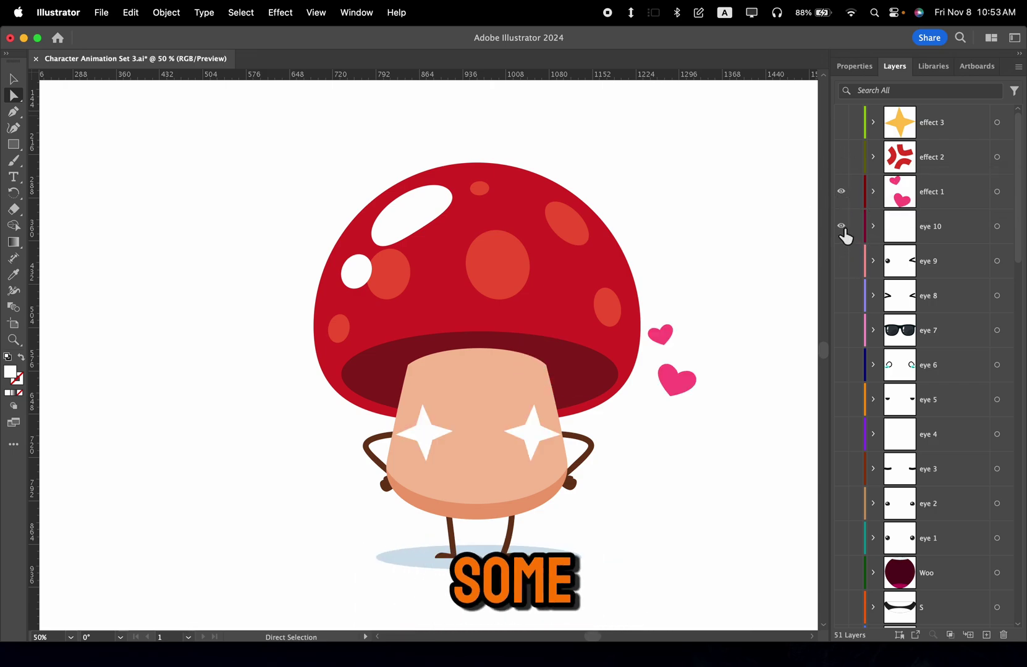
left_click(842, 227)
left_click(842, 262)
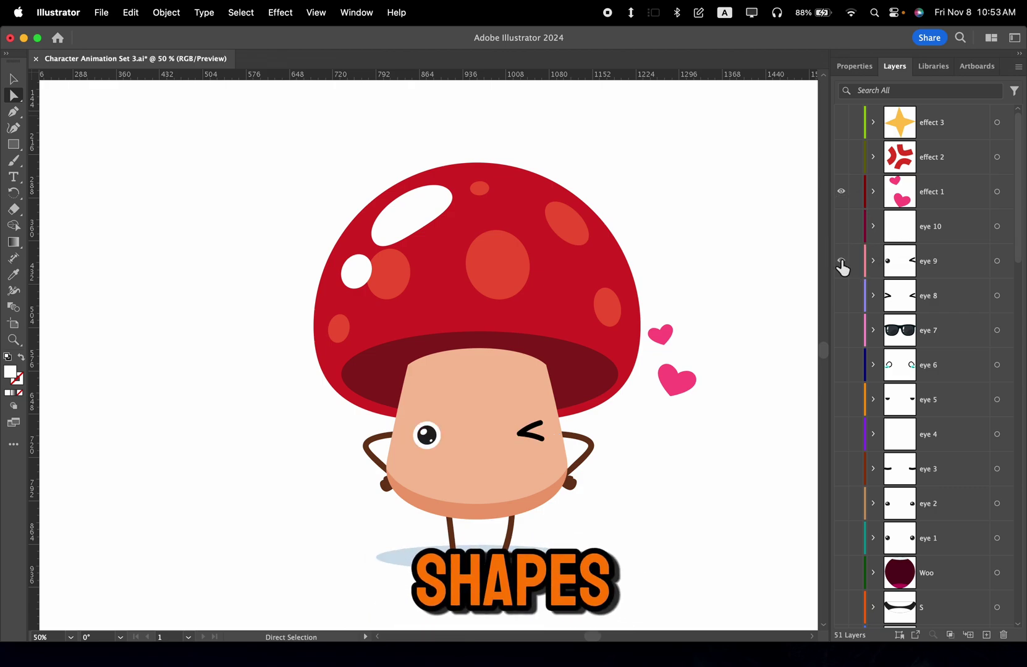
left_click(842, 262)
left_click(842, 366)
Step: Preview the Woo and S mouth layers, leaving the sad 5 mouth visible on the character
scroll(864, 358, "down", 5)
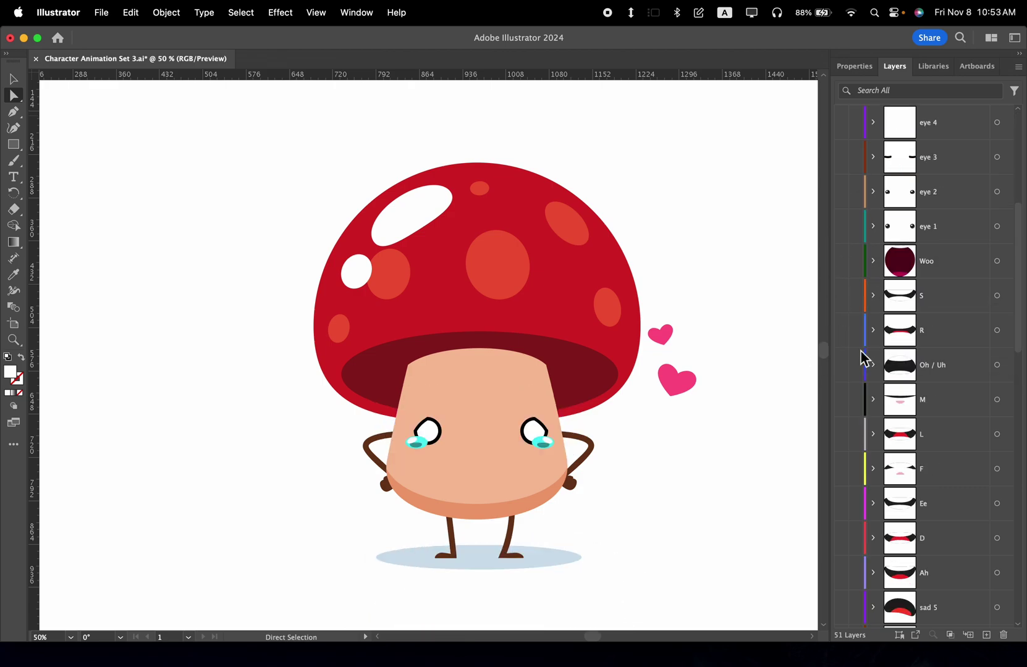
left_click(842, 262)
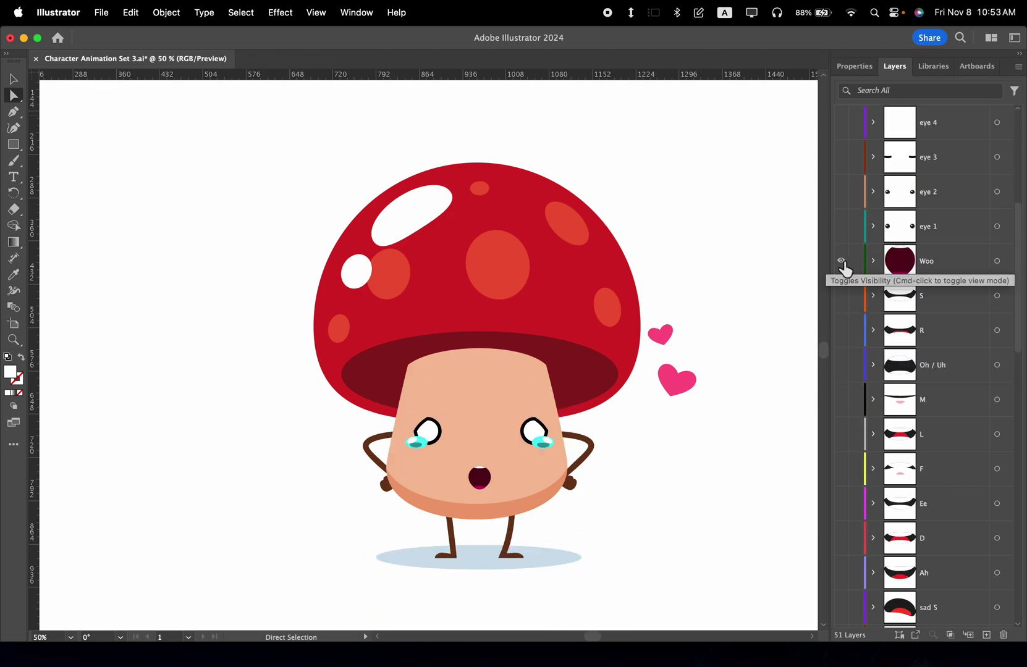
left_click(842, 262)
left_click(842, 296)
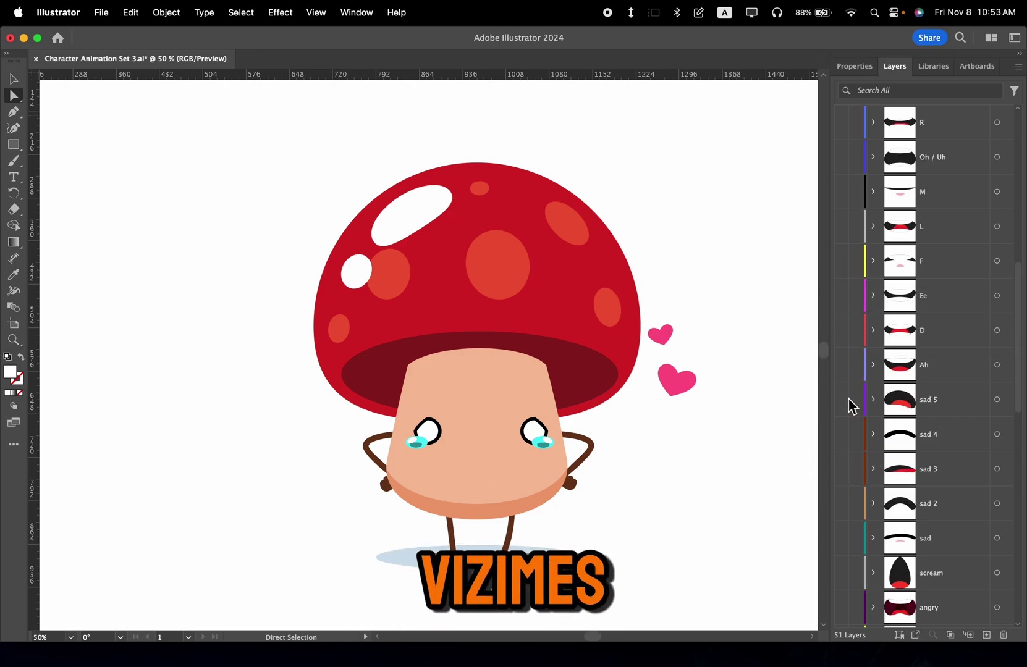
left_click(842, 402)
Step: Hide pose 14, preview poses 1, 2 and 4 one at a time, and show pose 7
scroll(856, 494, "down", 10)
left_click(844, 575)
left_click(842, 544)
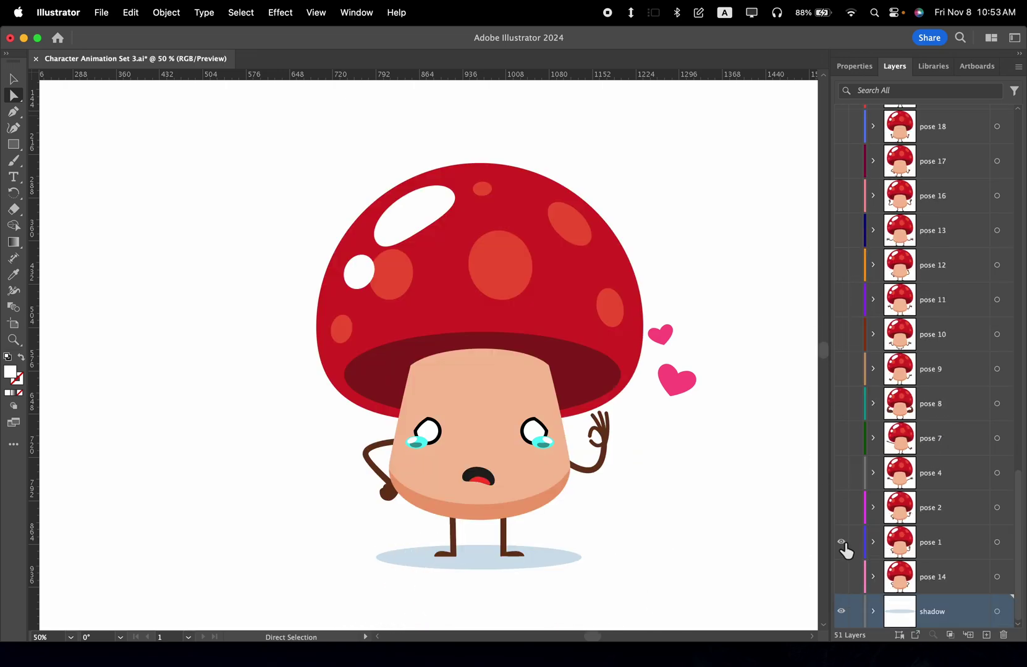
left_click(843, 544)
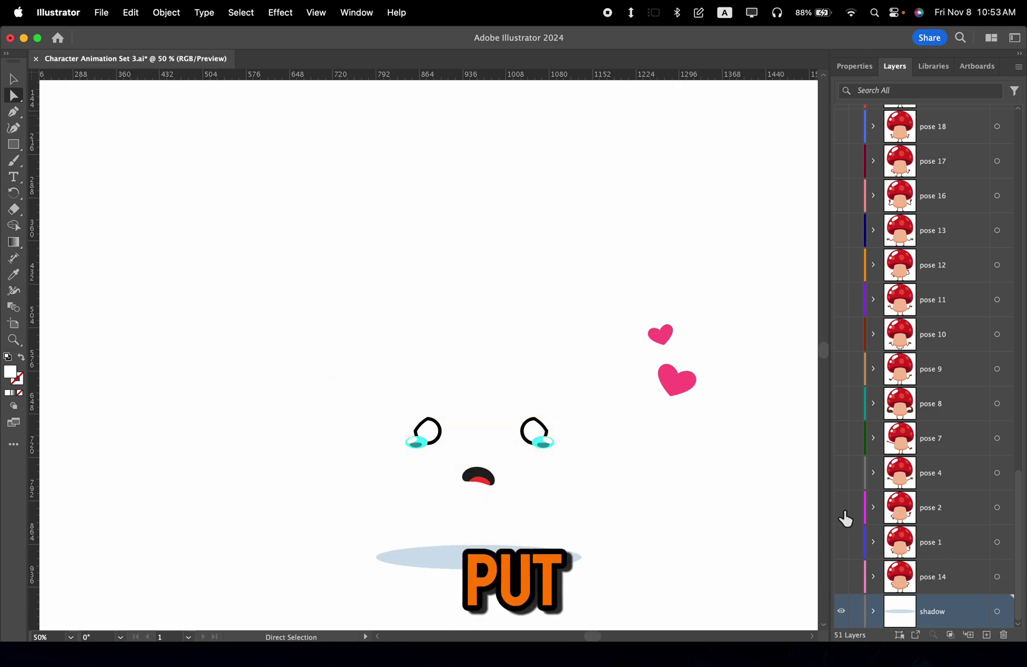
left_click(843, 514)
left_click(843, 510)
left_click(842, 487)
left_click(842, 479)
left_click(844, 440)
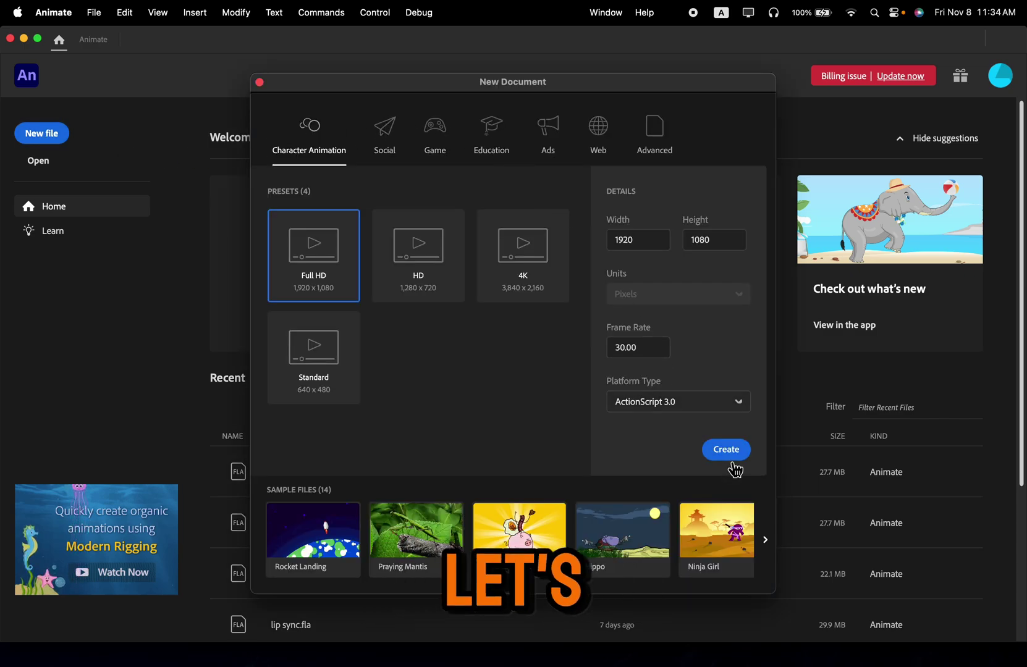
Step: Switch to Adobe Animate and create a Full HD 1920 x 1080 document at 30 fps with the ActionScript 3.0 platform type
left_click(733, 460)
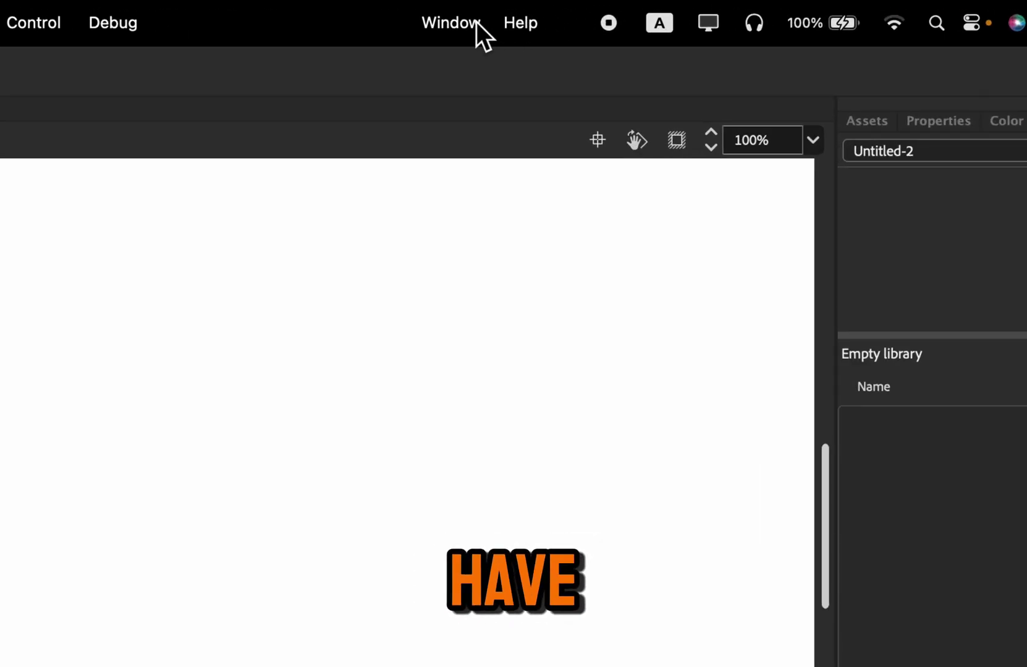
Step: Select the Basic workspace and reset it to its original layout
left_click(476, 22)
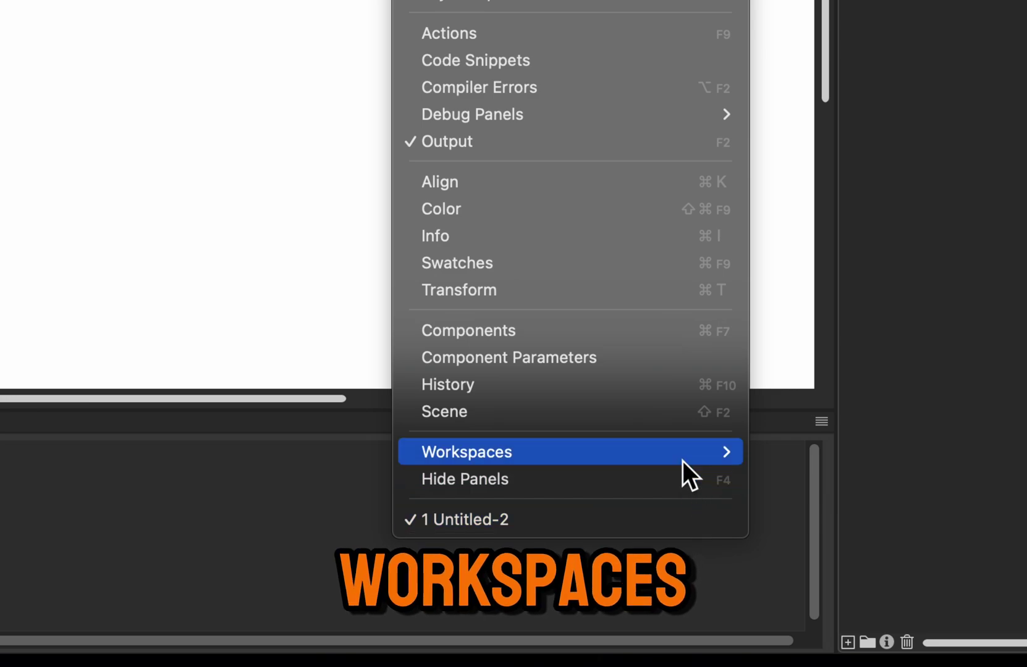
mouse_move(684, 460)
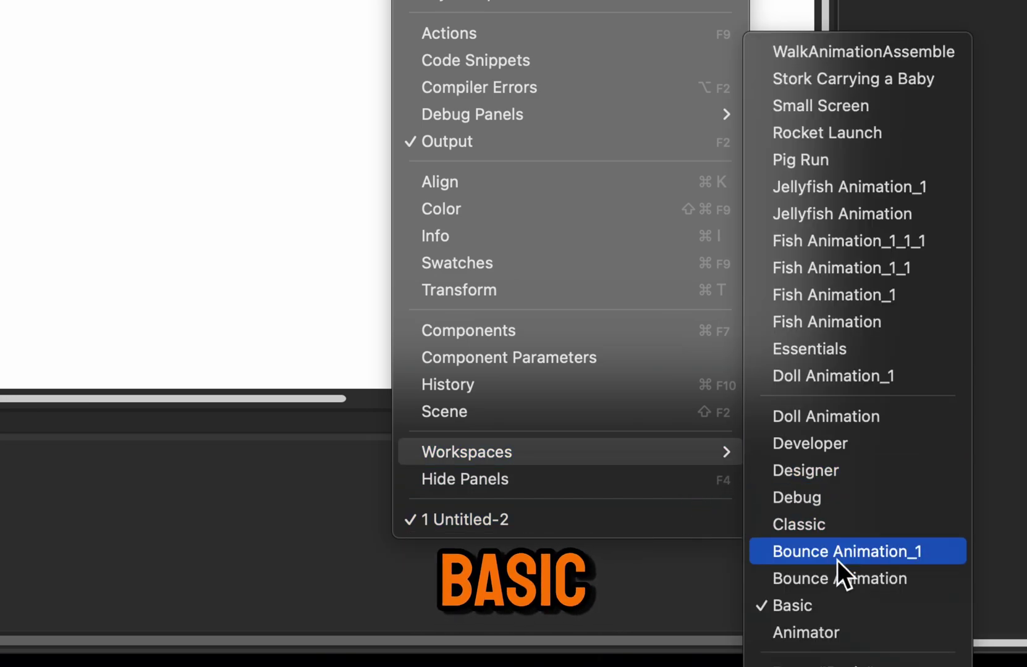
left_click(831, 607)
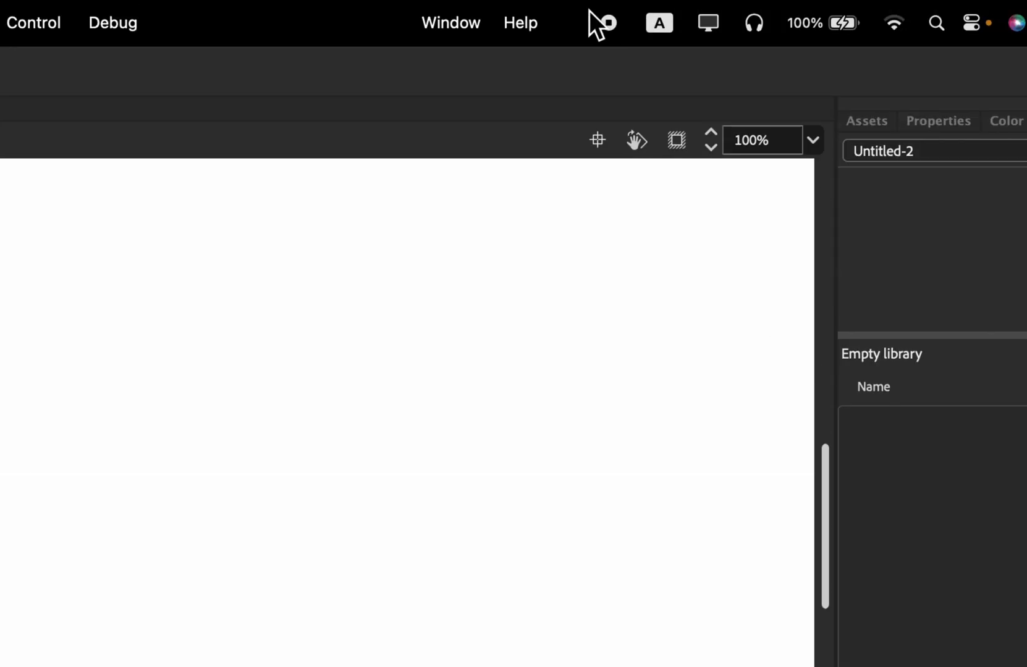
left_click(463, 9)
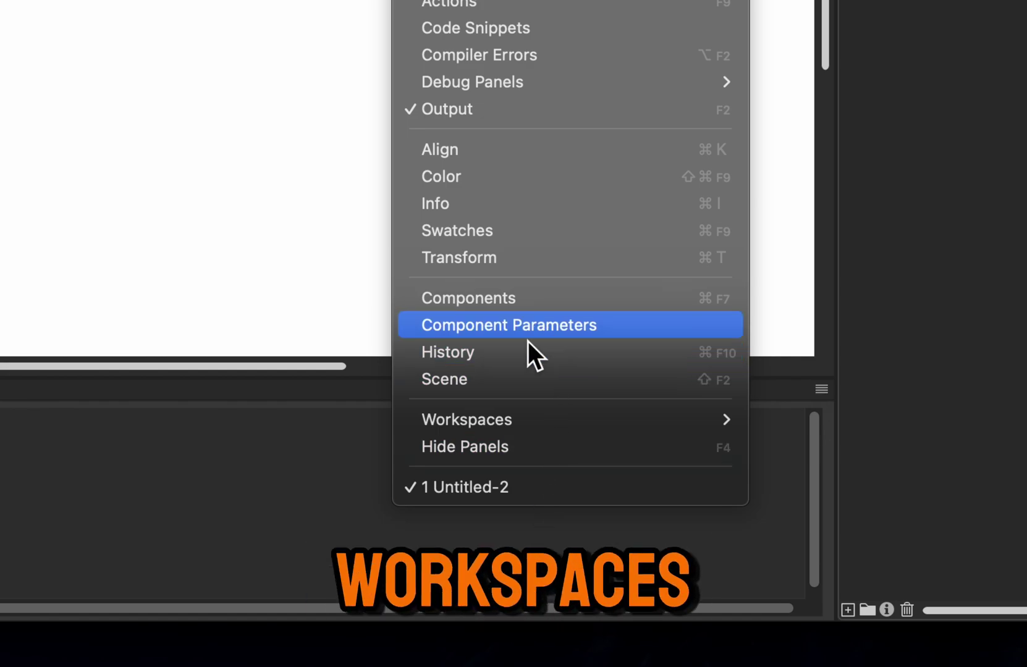
mouse_move(541, 414)
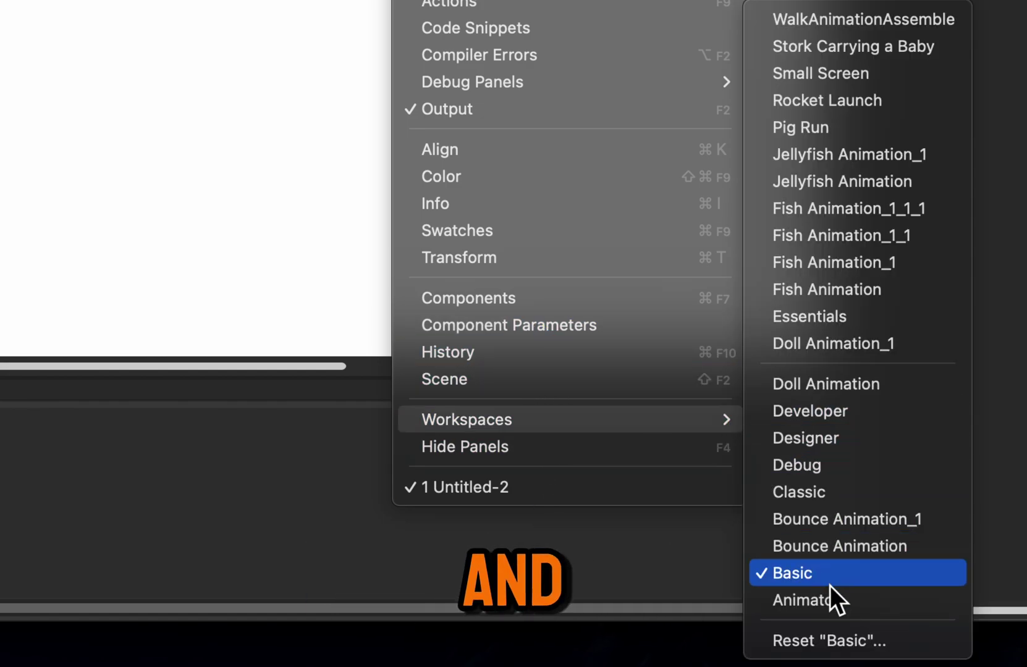
left_click(916, 646)
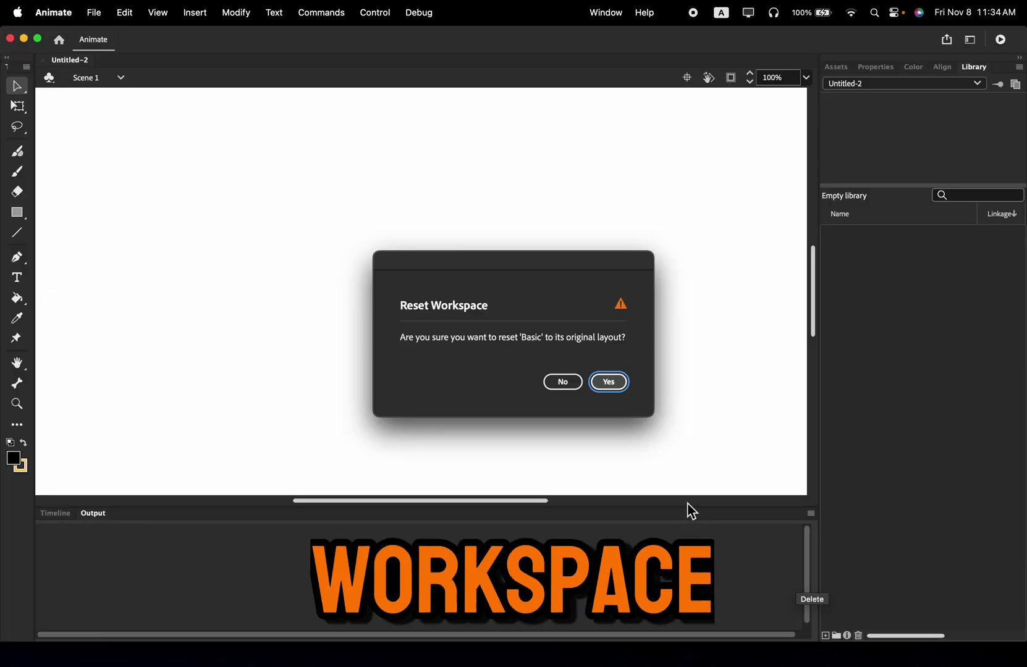
left_click(541, 281)
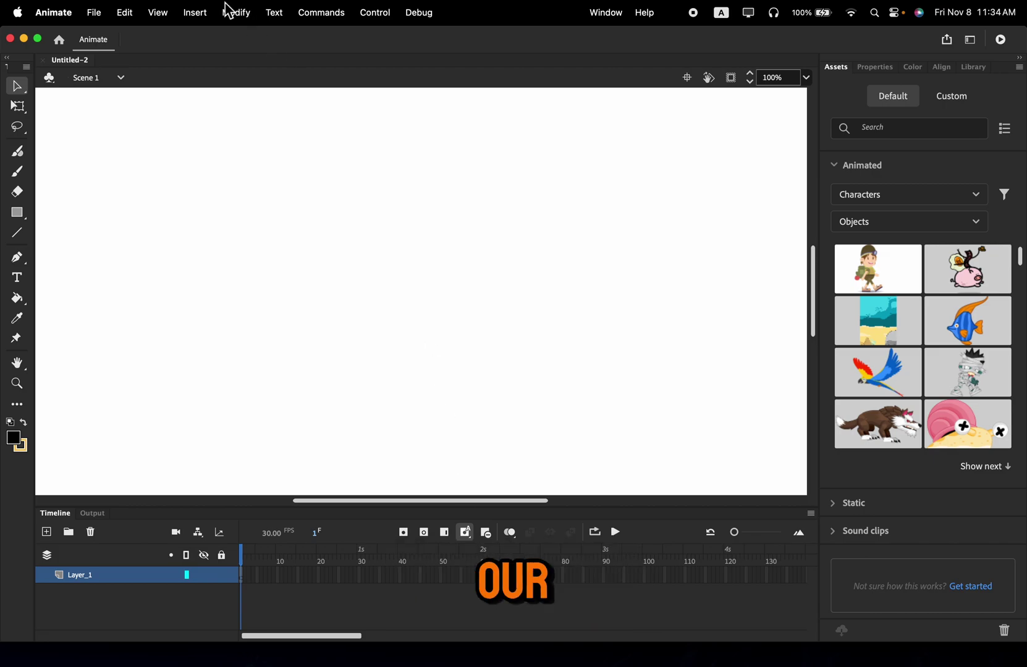
Step: Start importing Character Animation Set 3.ai from the Character Animation v2 folder to the stage, previewing the file before opening it
left_click(94, 13)
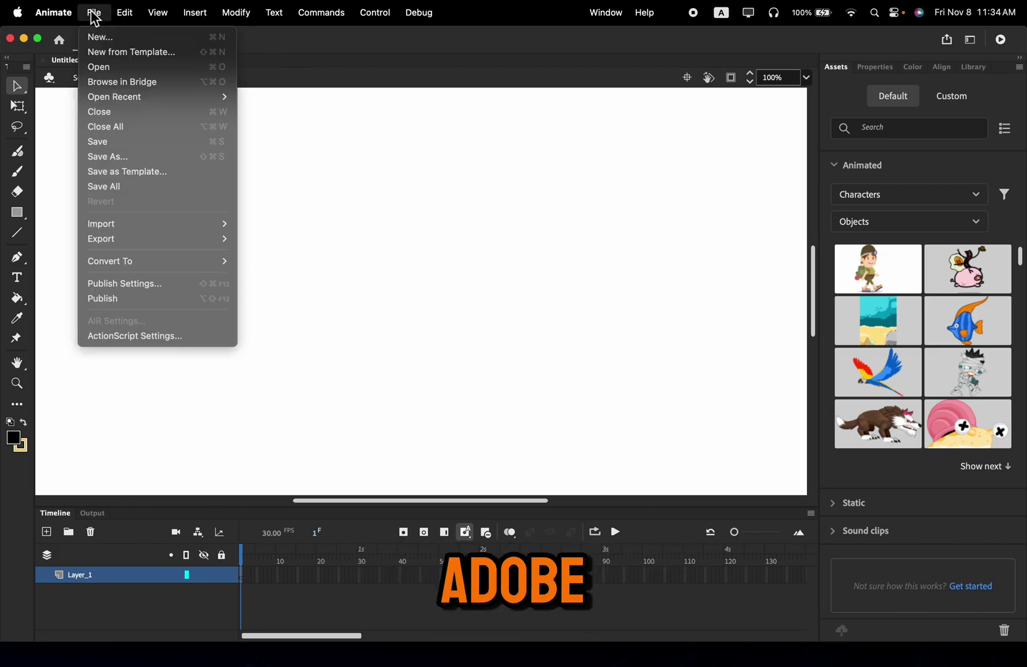
mouse_move(169, 230)
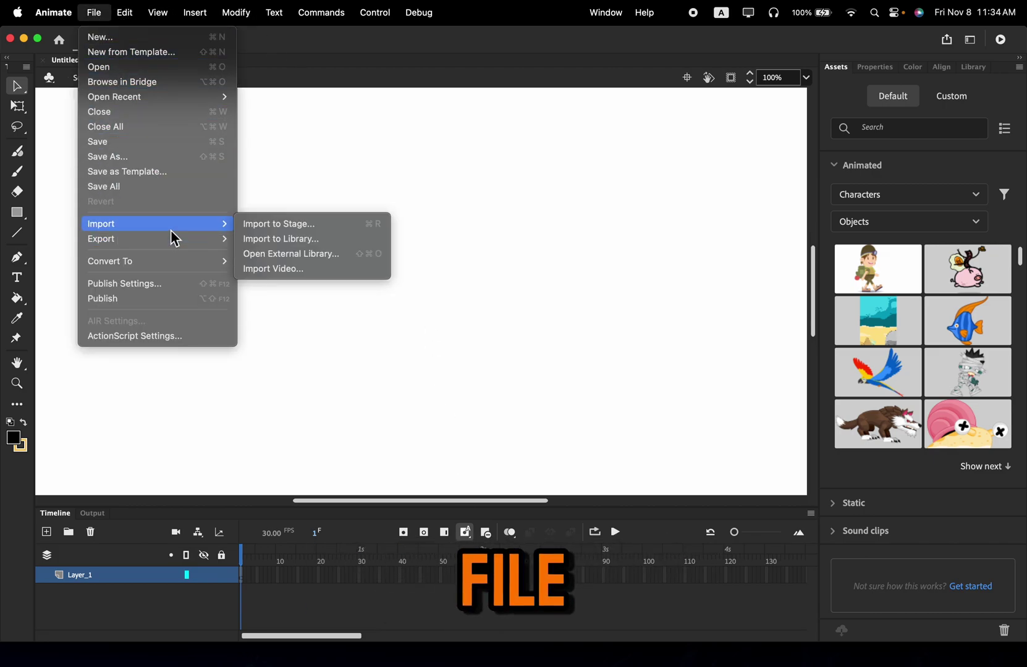
left_click(329, 227)
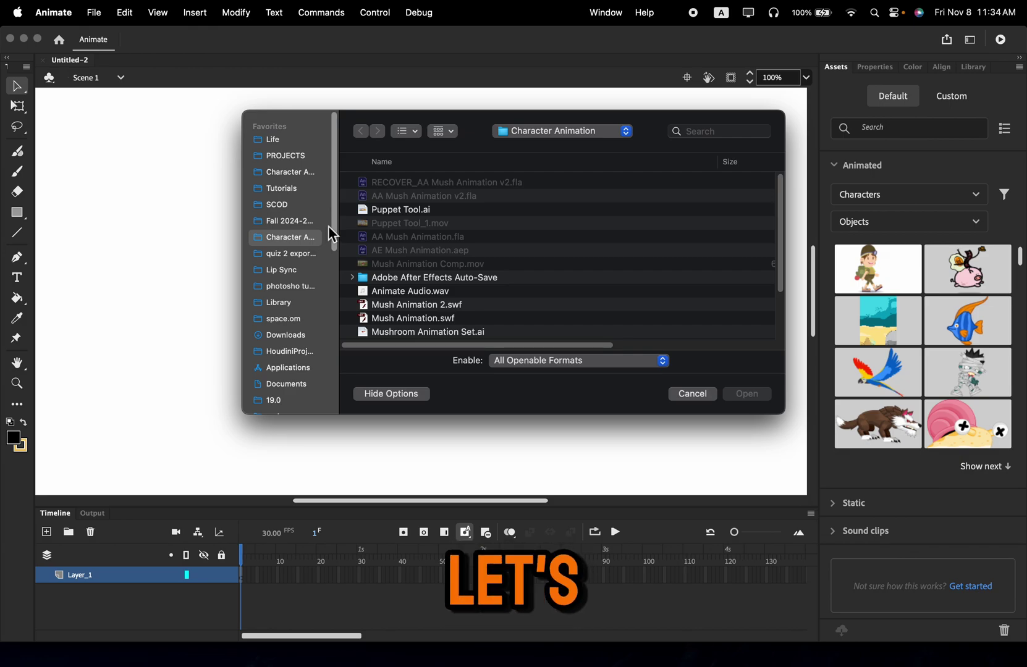
left_click(302, 173)
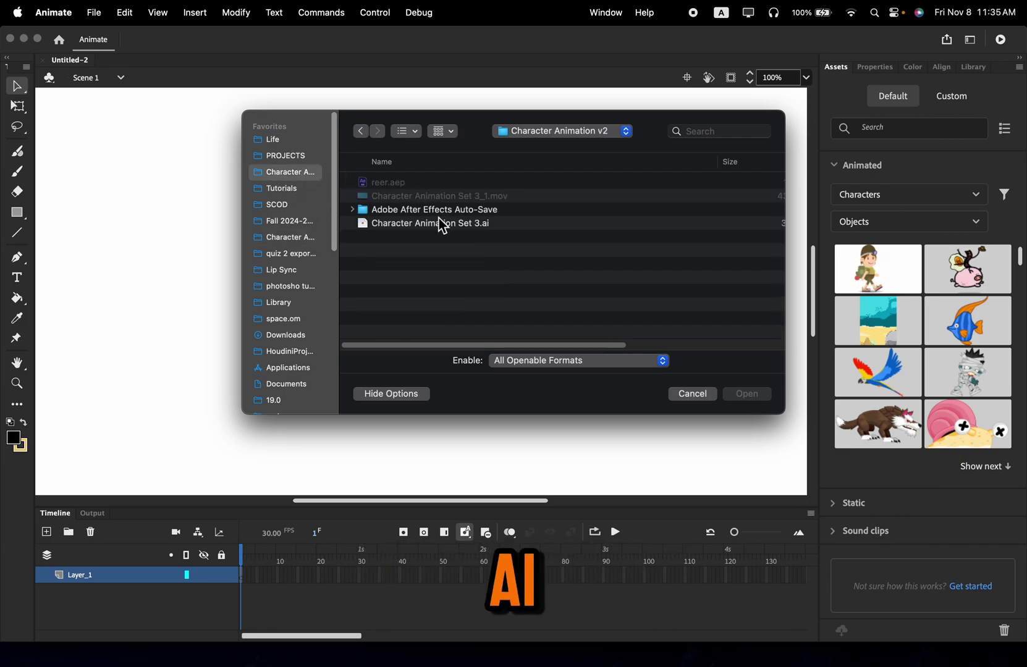
left_click(428, 229)
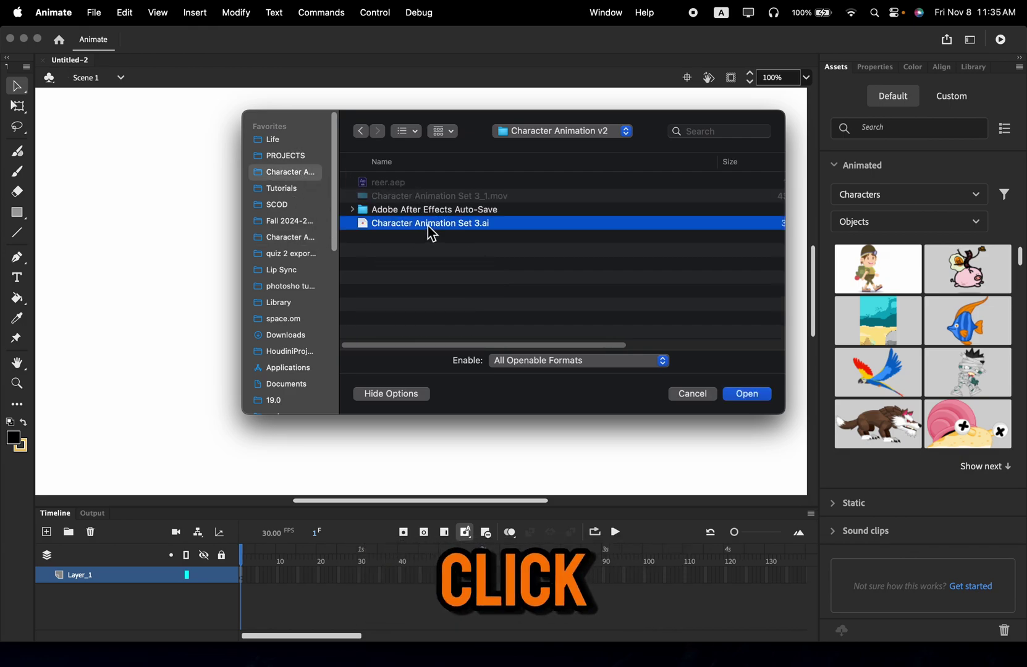
key("space")
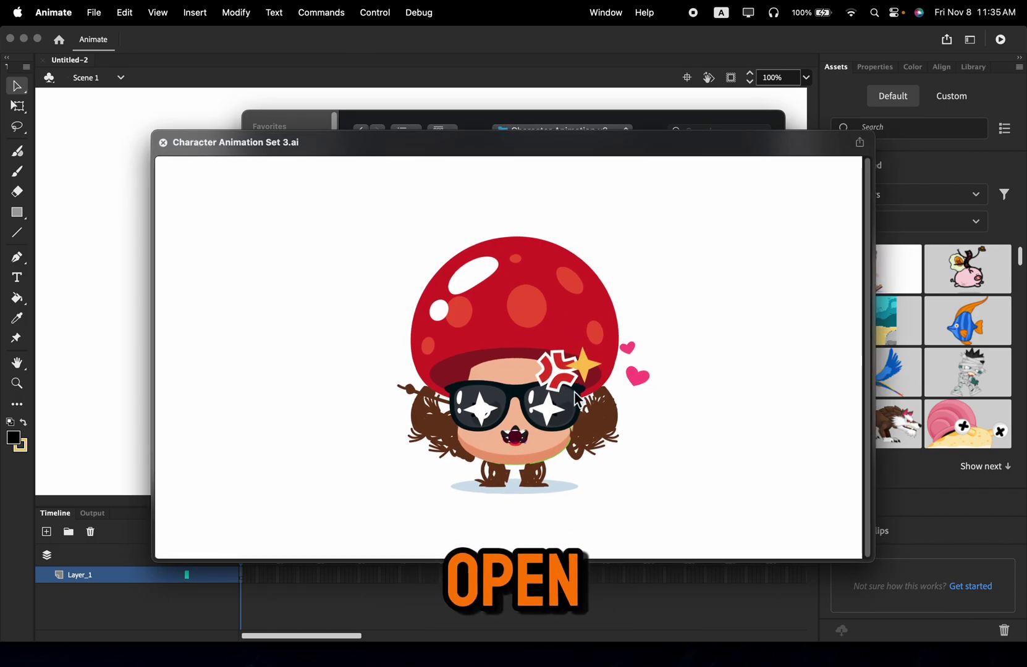
key("space")
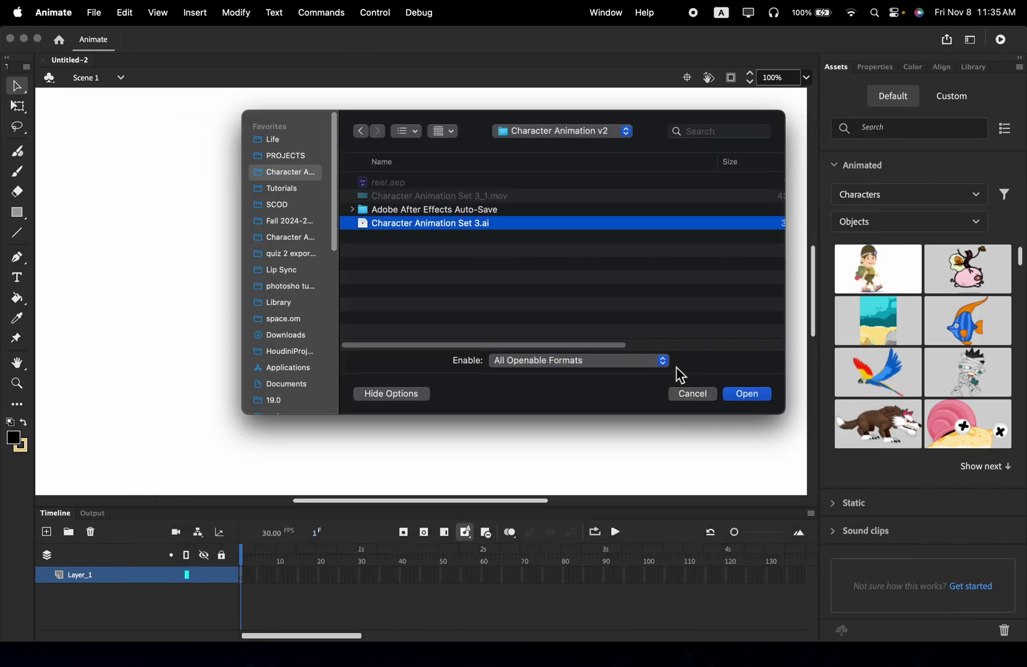
left_click(747, 400)
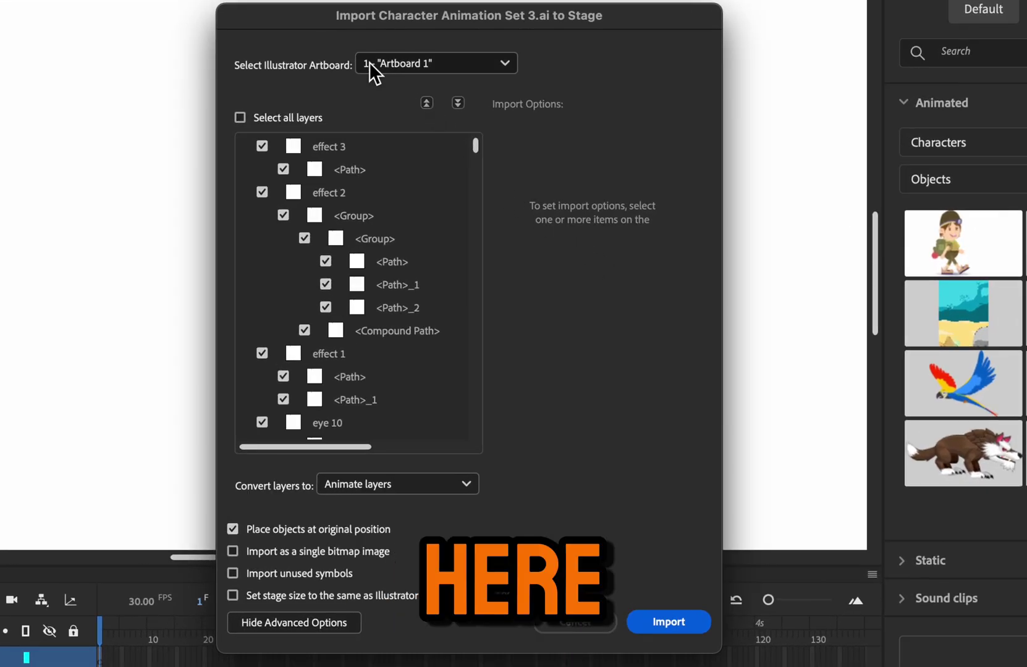
Step: Import Artboard 1 with the shadow layer kept included, converting the layers to Animate layers at their original position
left_click(408, 62)
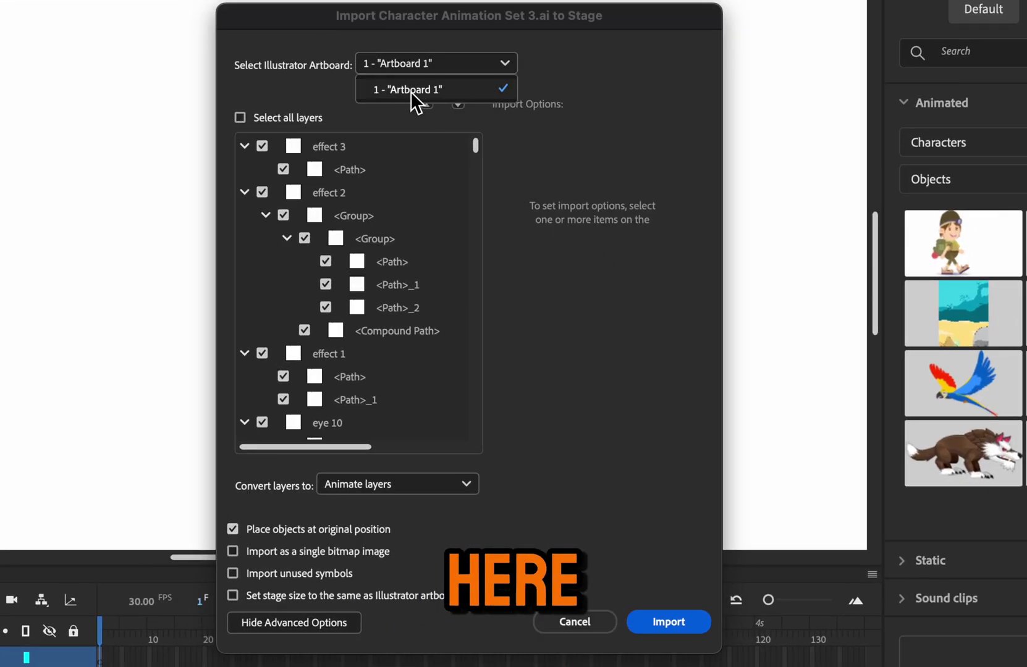
left_click(411, 91)
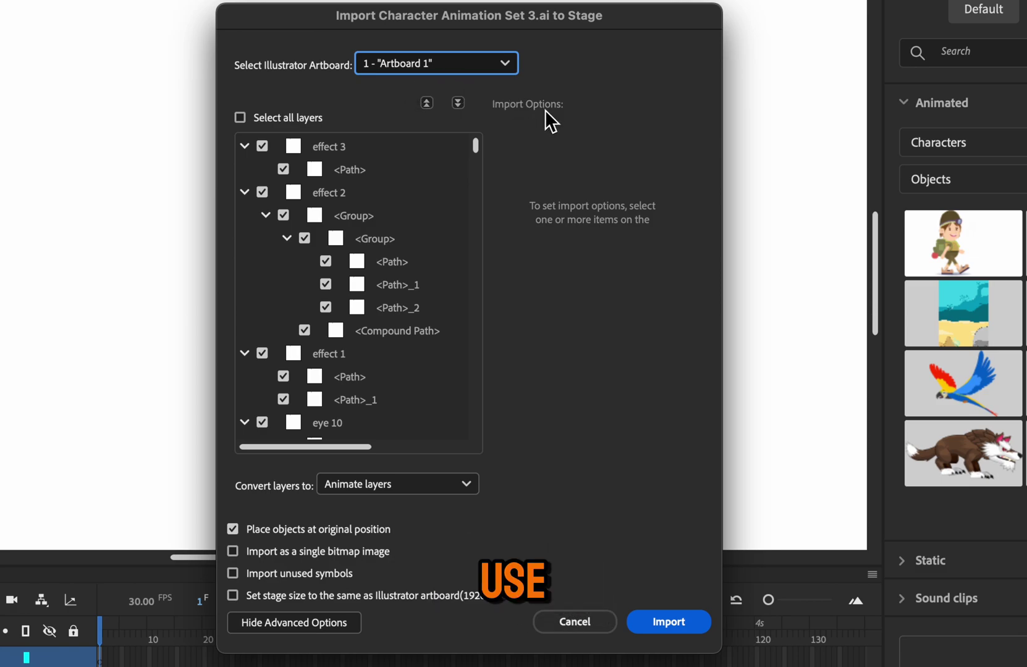
left_click_drag(475, 145, 493, 443)
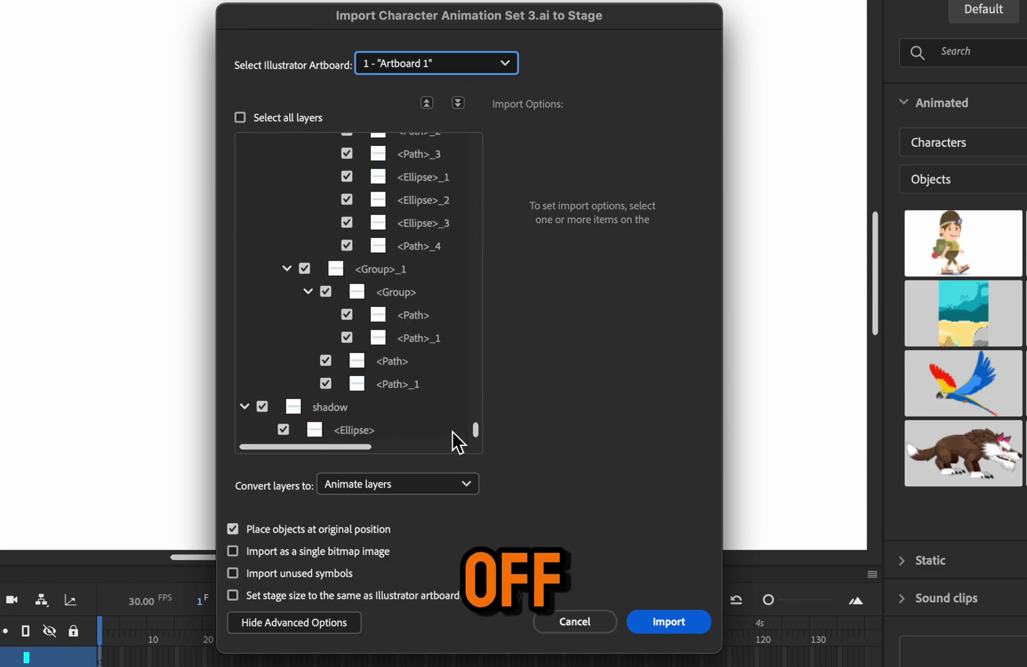
left_click(262, 407)
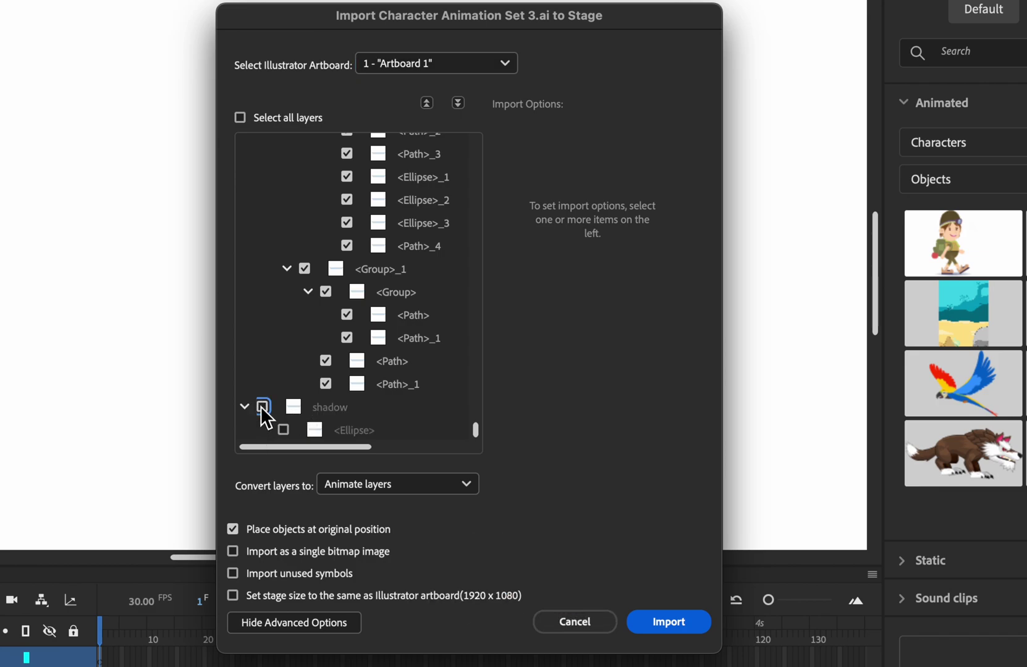
left_click(262, 407)
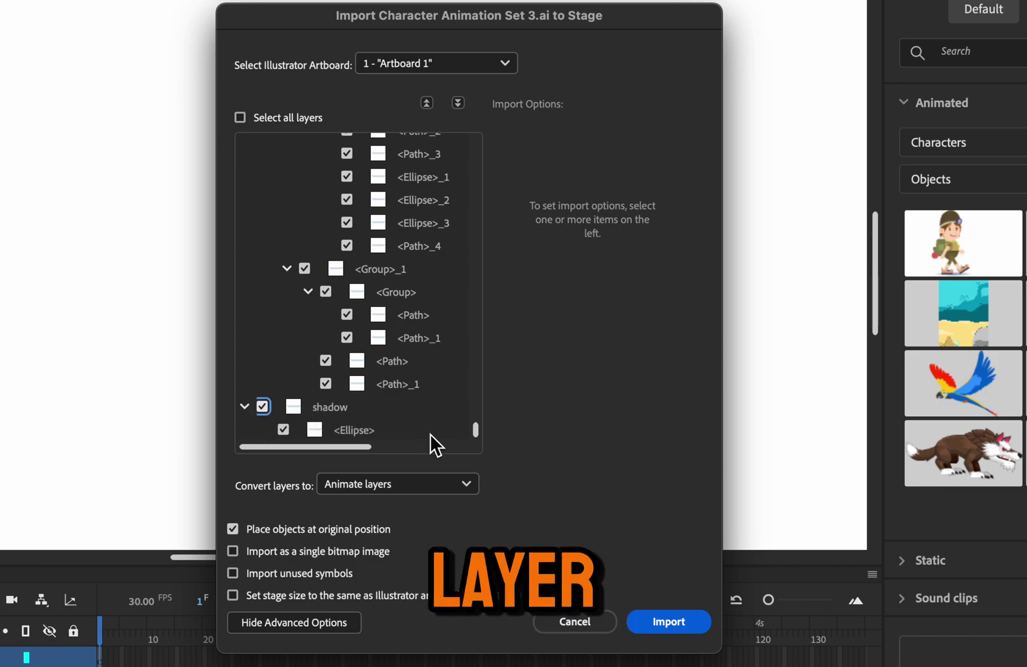
left_click(411, 491)
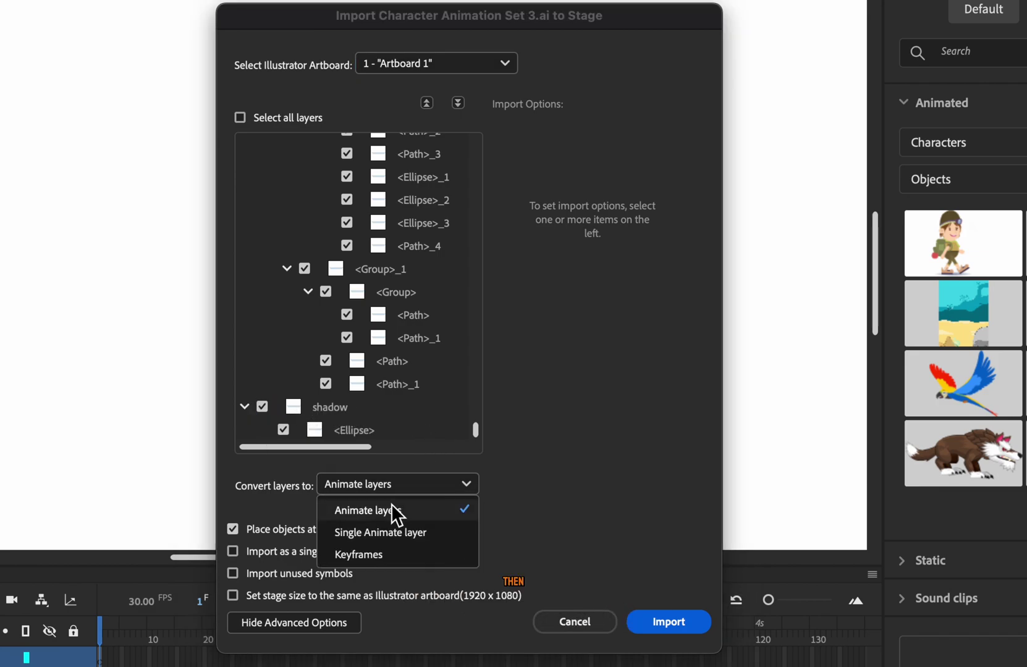
left_click(406, 511)
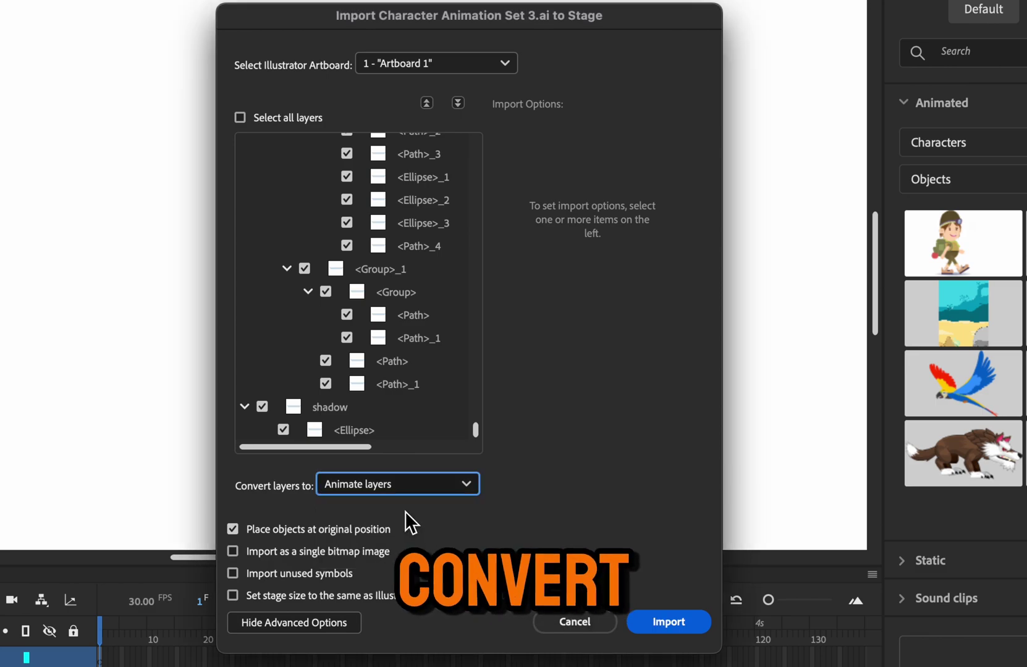
left_click(688, 619)
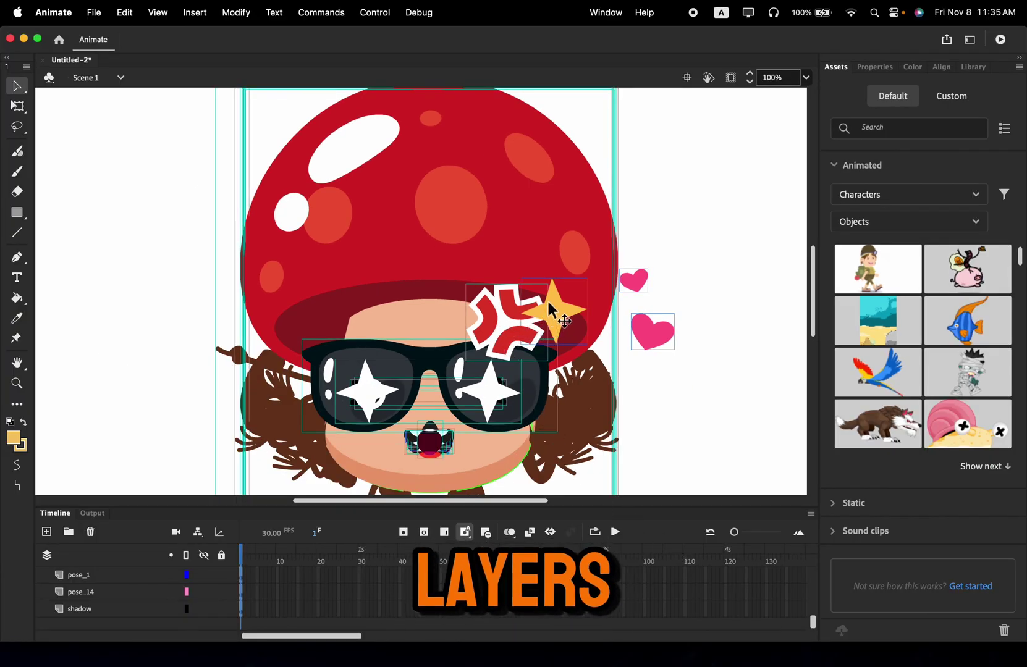
Step: Review the imported mushroom artwork on the stage and its separate layers in the timeline
scroll(526, 325, "up", 10)
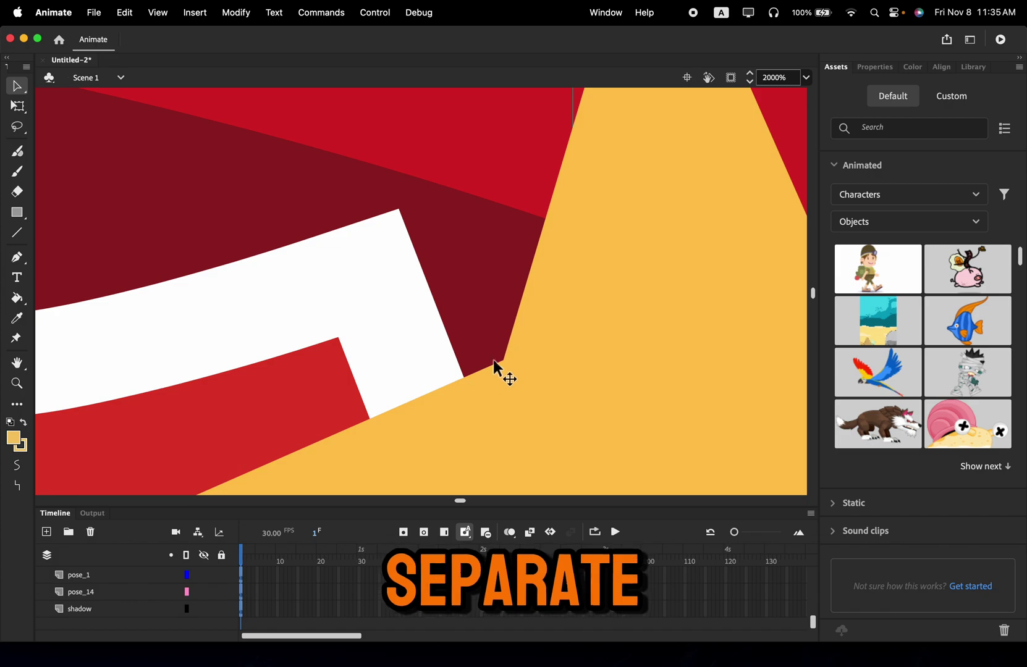
scroll(438, 398, "down", 2)
scroll(438, 399, "right", 2)
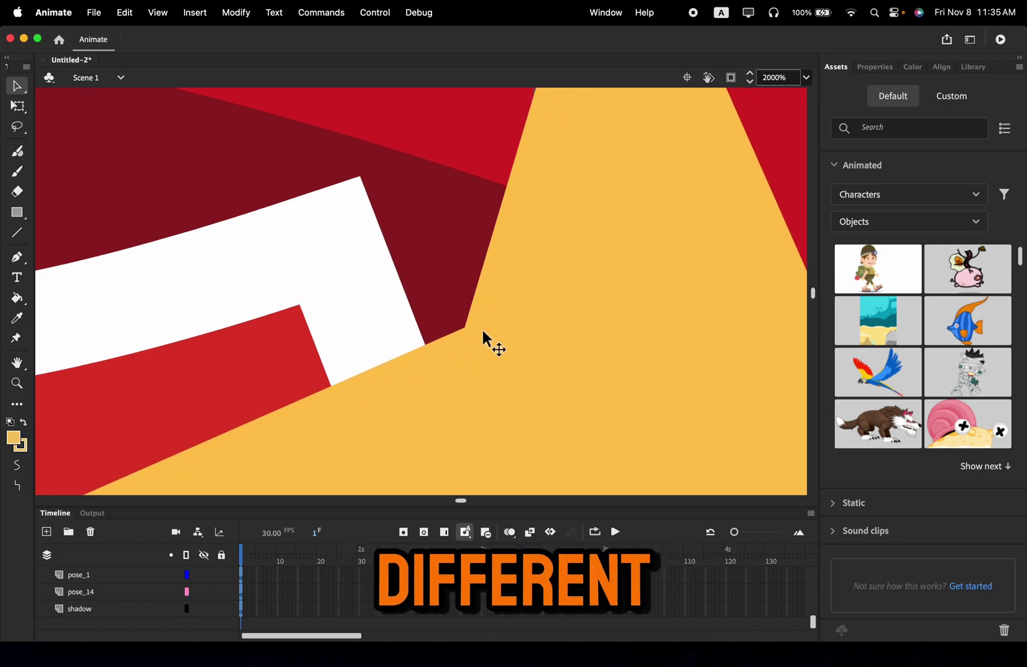
scroll(480, 325, "down", 10)
scroll(480, 326, "down", 4)
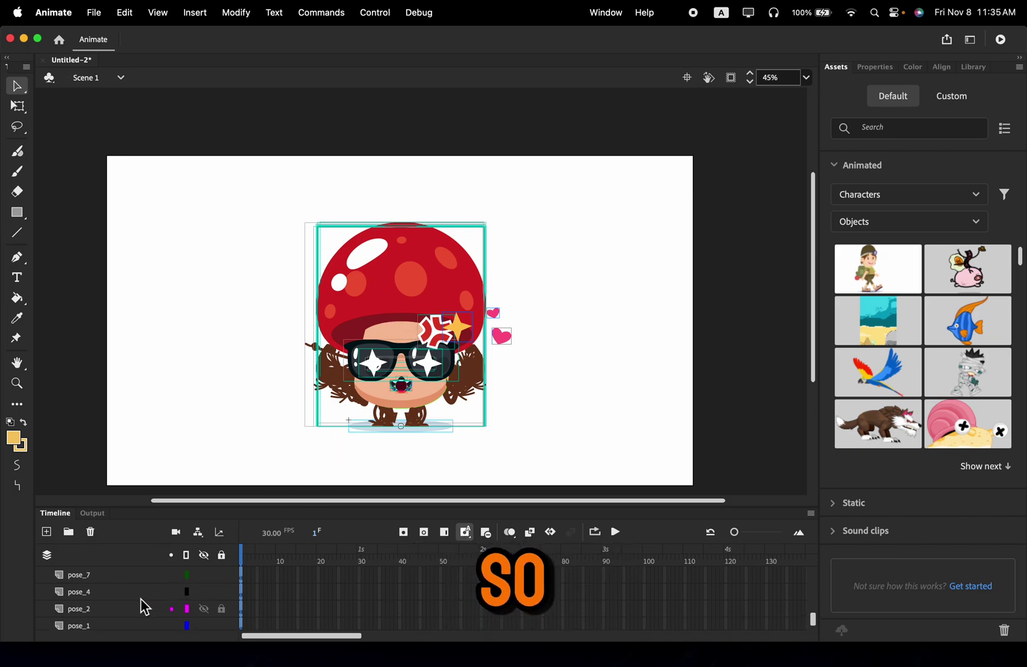
scroll(143, 606, "up", 4)
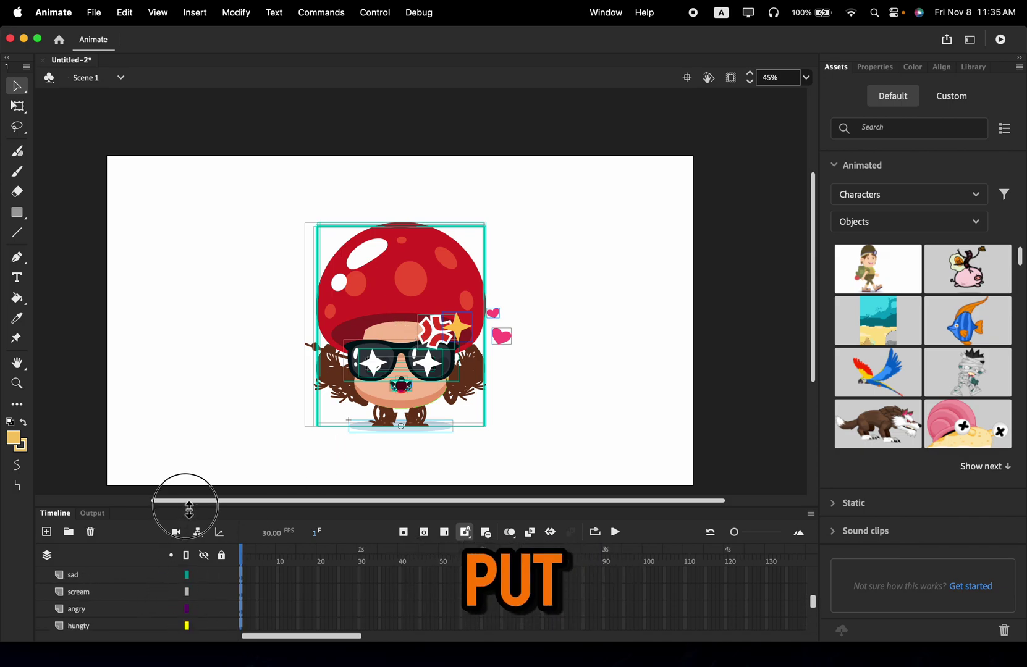
Step: Make the timeline area taller and widen its frame display, looking through the layer list down to the pose and shadow layers
left_click_drag(189, 509, 192, 459)
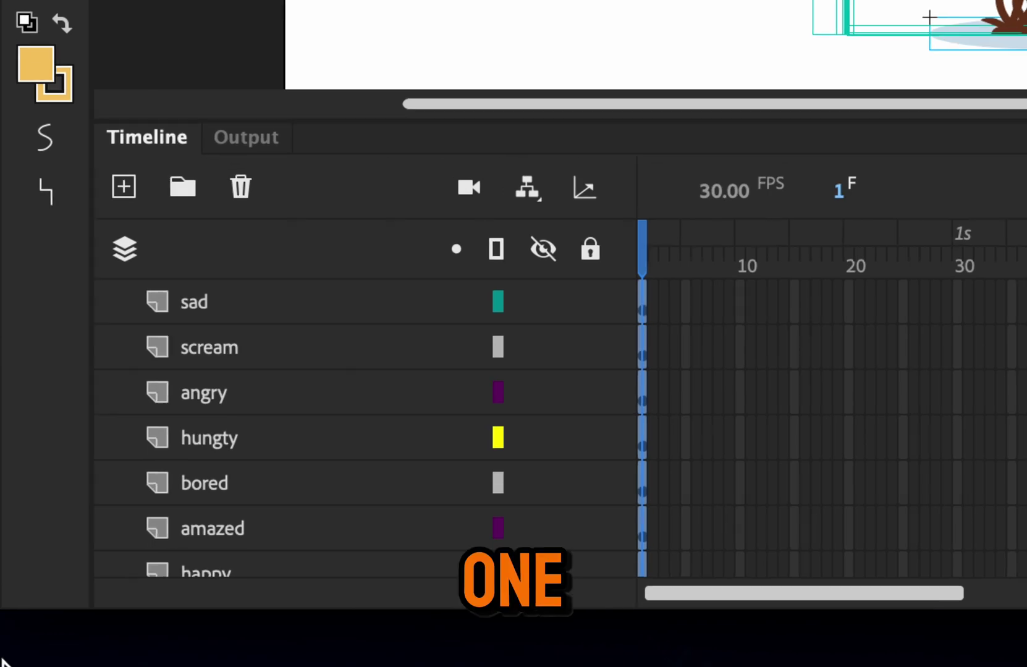
scroll(270, 433, "down", 10)
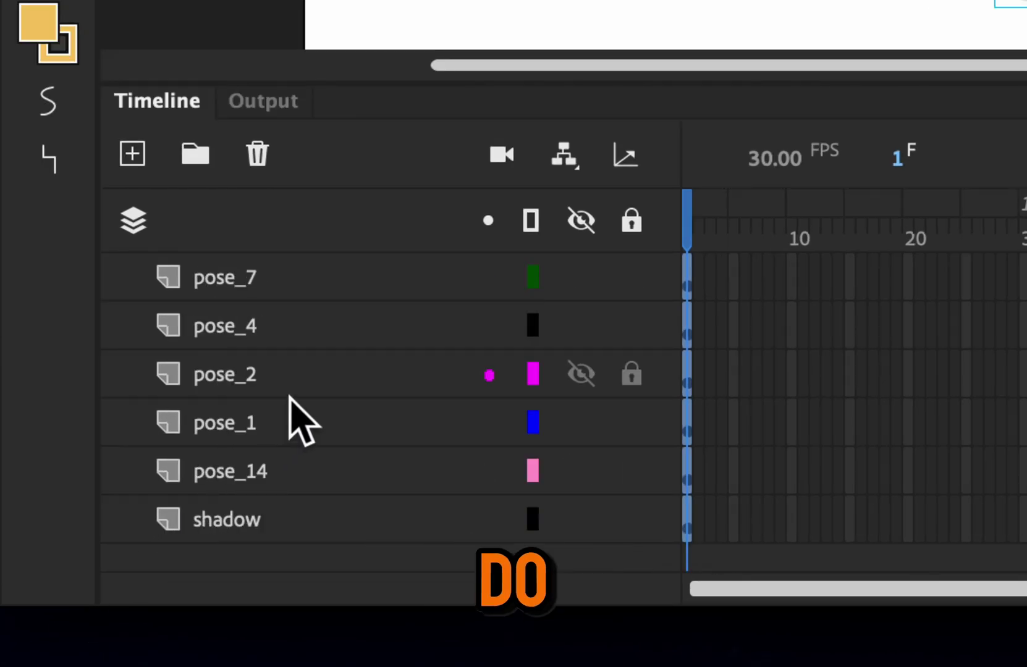
scroll(347, 473, "up", 12)
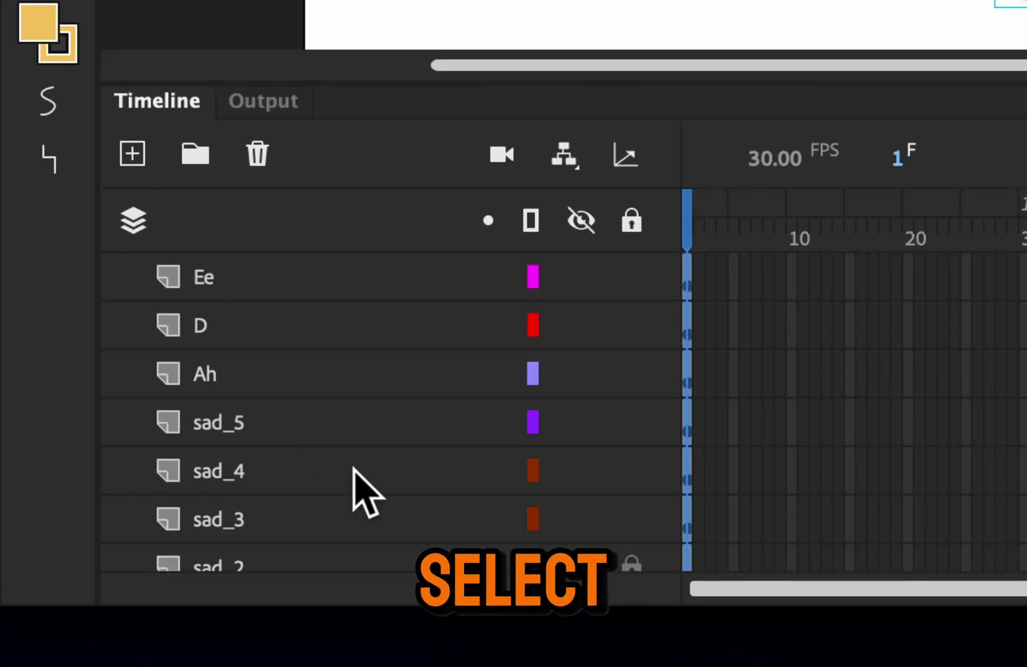
scroll(353, 470, "up", 5)
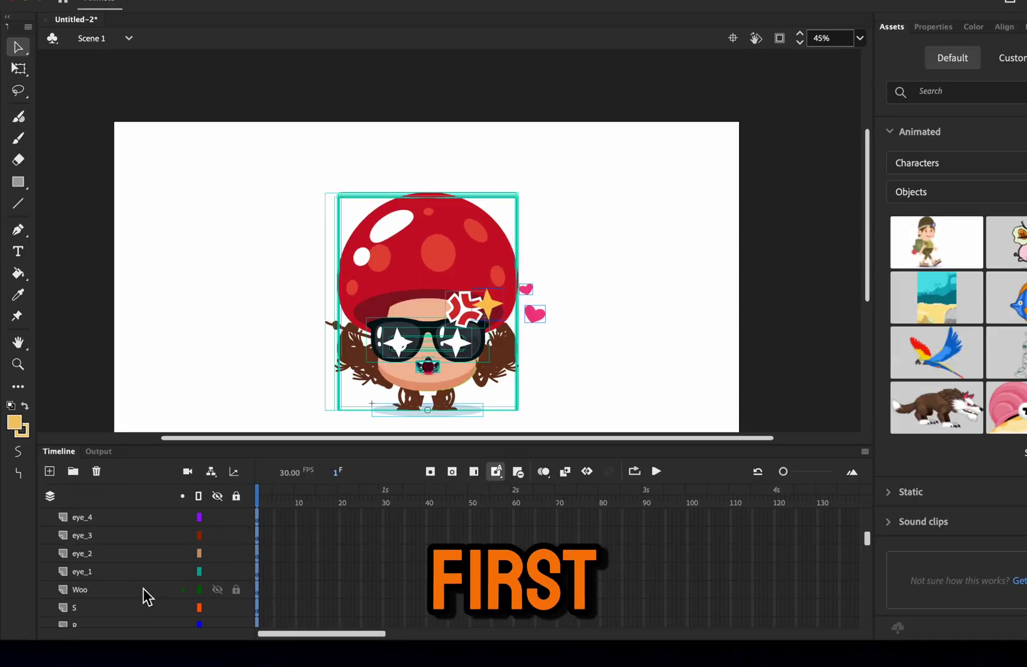
left_click_drag(780, 473, 812, 477)
scroll(109, 609, "down", 10)
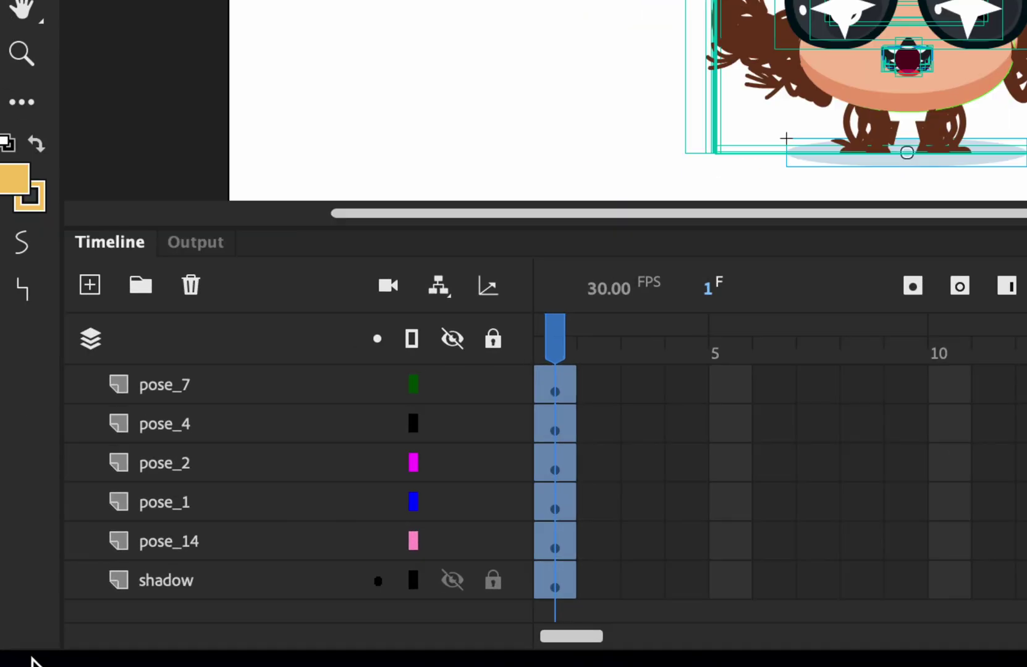
Step: Cut the frames of all layers from pose_14 up through pose_19, excluding the shadow layer, and delete the emptied pose layers
left_click(572, 547)
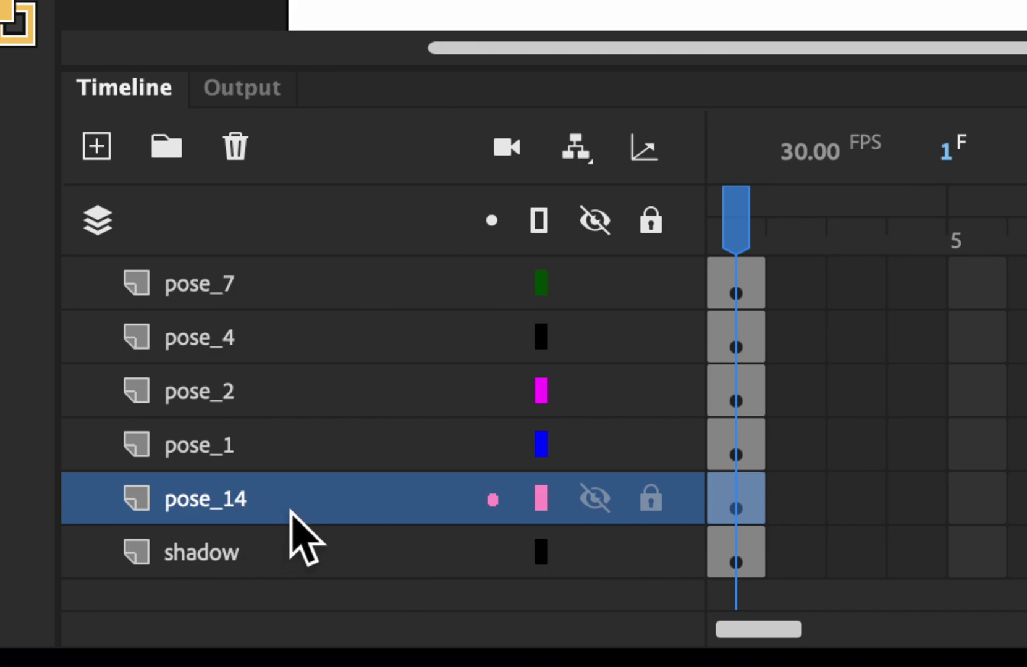
scroll(332, 430, "up", 10)
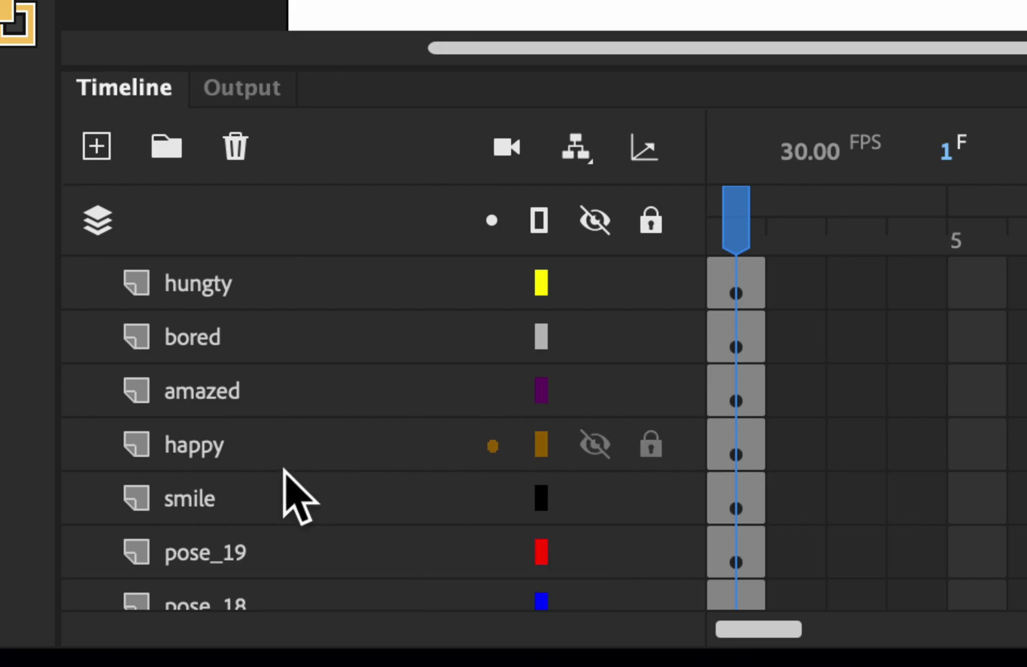
scroll(286, 476, "down", 2)
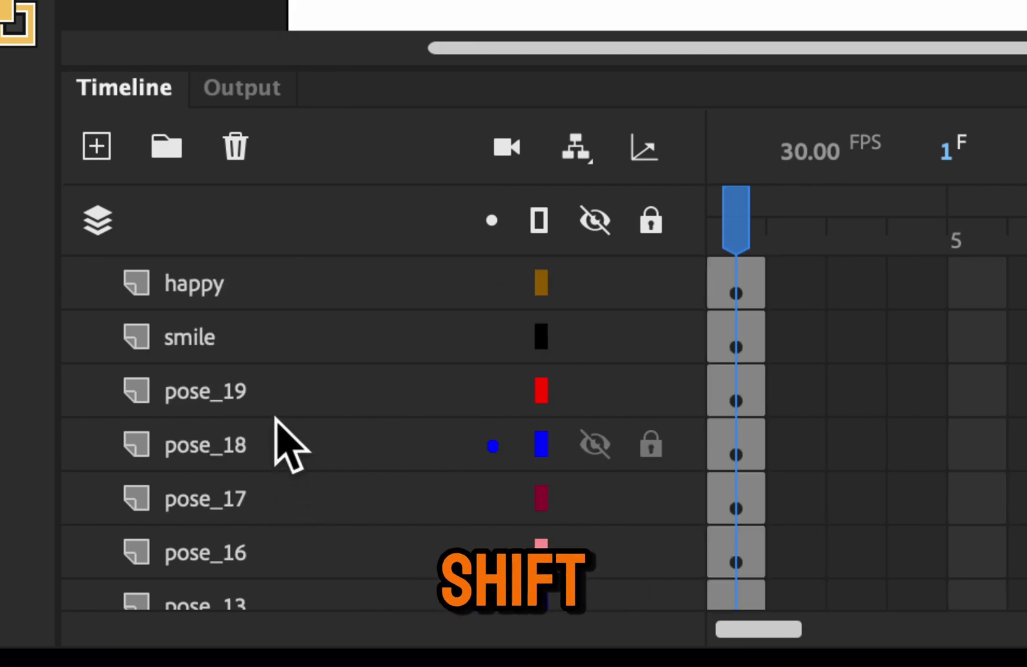
left_click(271, 400, "shift")
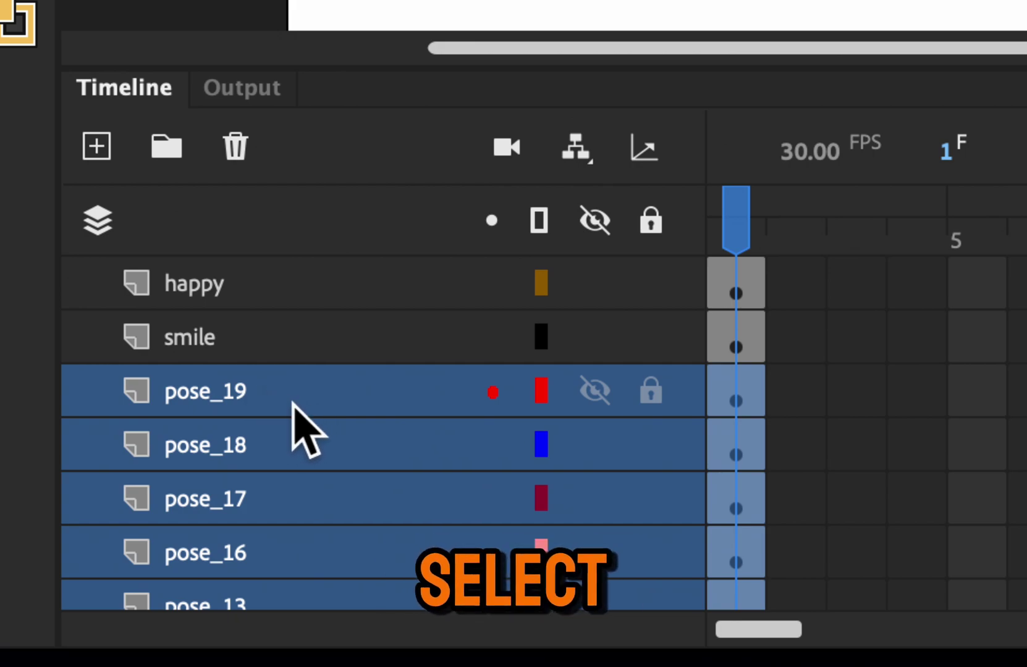
scroll(293, 413, "down", 6)
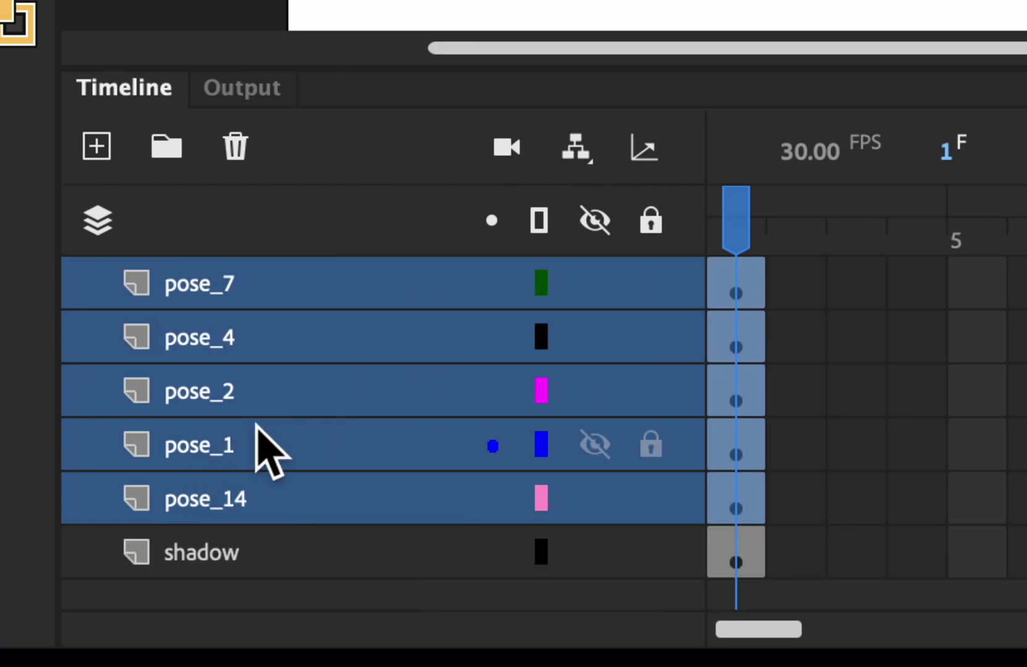
scroll(306, 491, "up", 4)
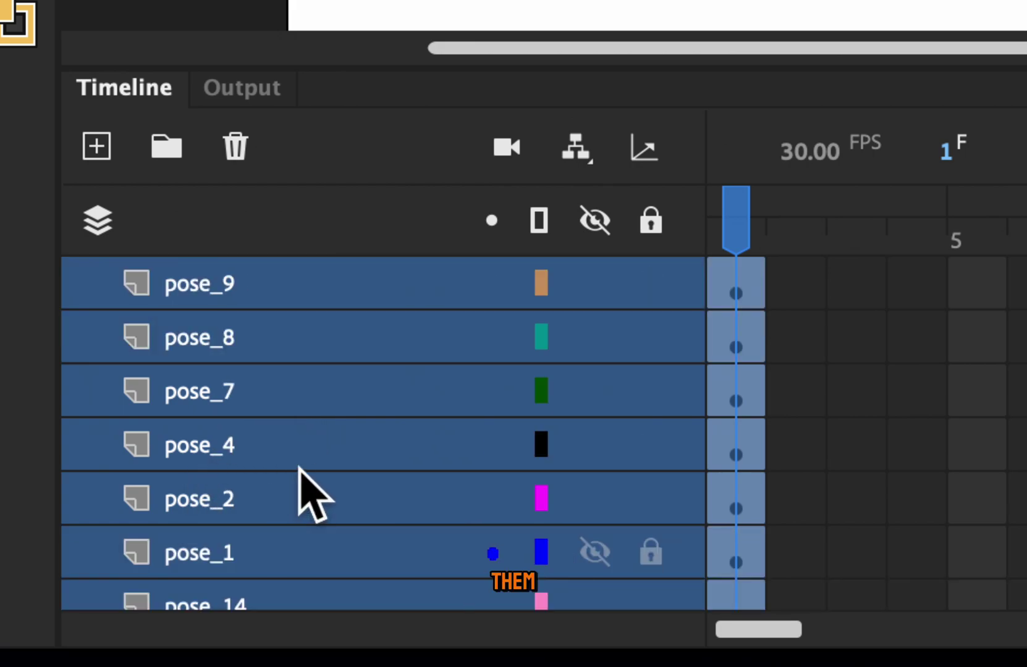
scroll(299, 473, "up", 2)
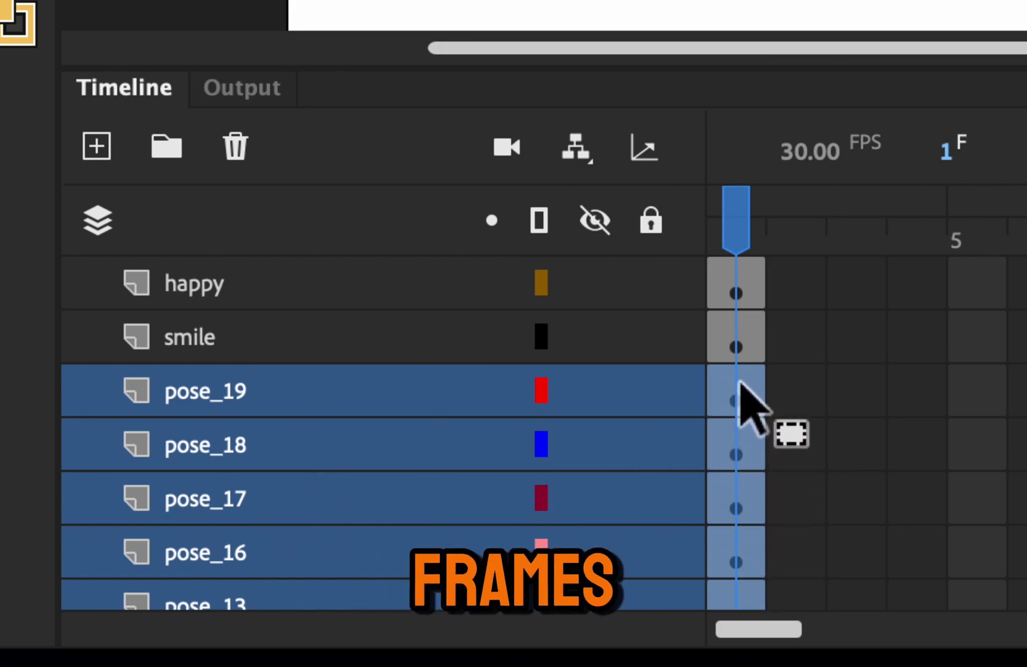
right_click(730, 574)
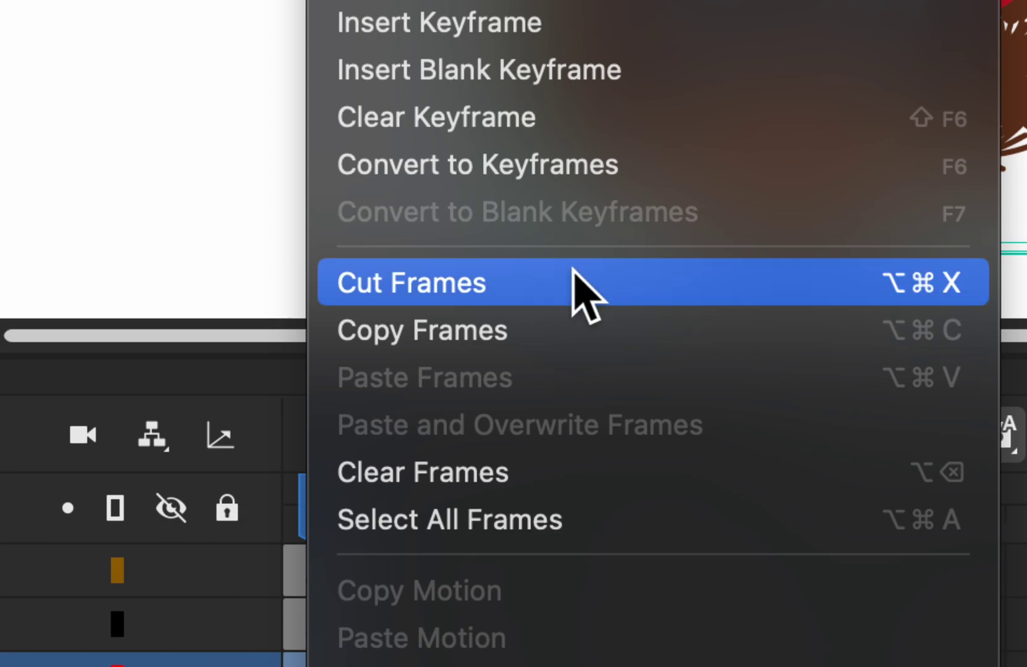
left_click(588, 294)
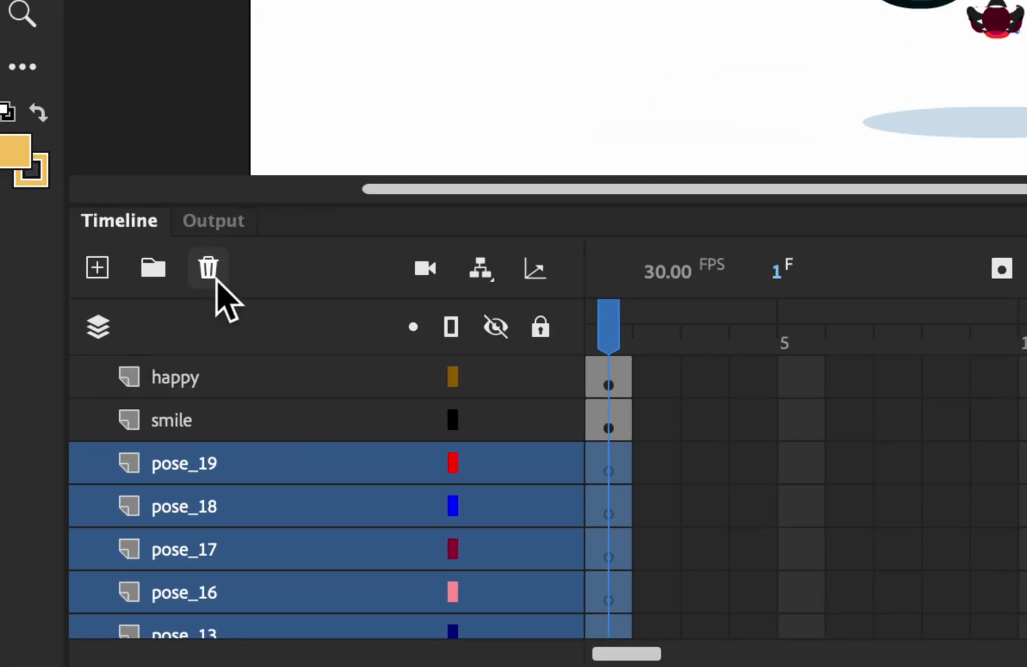
left_click(210, 272)
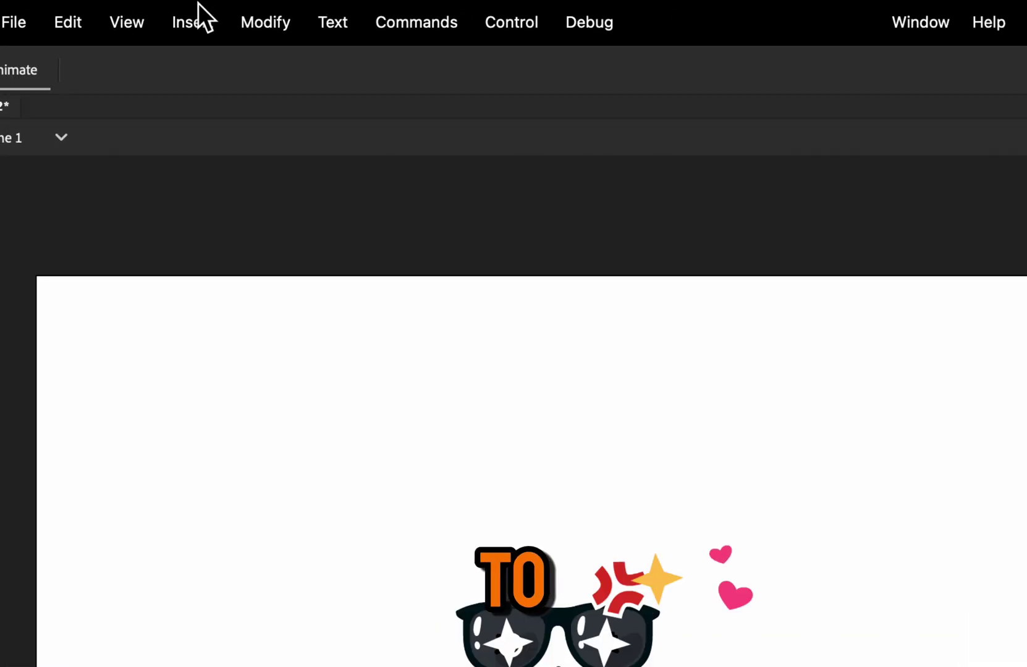
Step: Create a new Graphic symbol named Poses Symbol 1 and paste the cut pose frames into its first frame
left_click(199, 9)
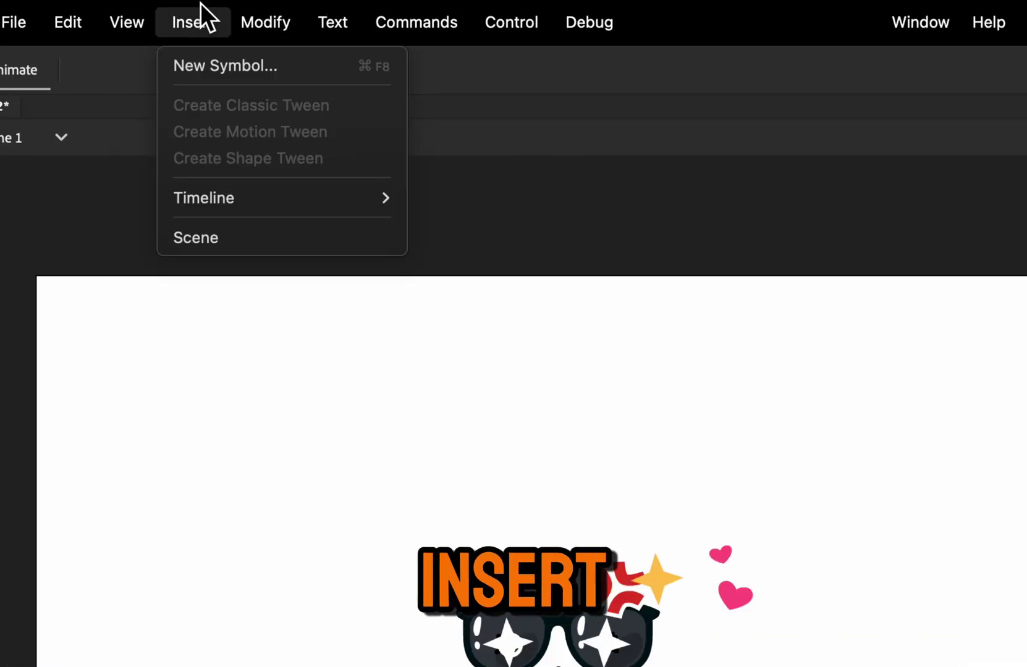
left_click(323, 67)
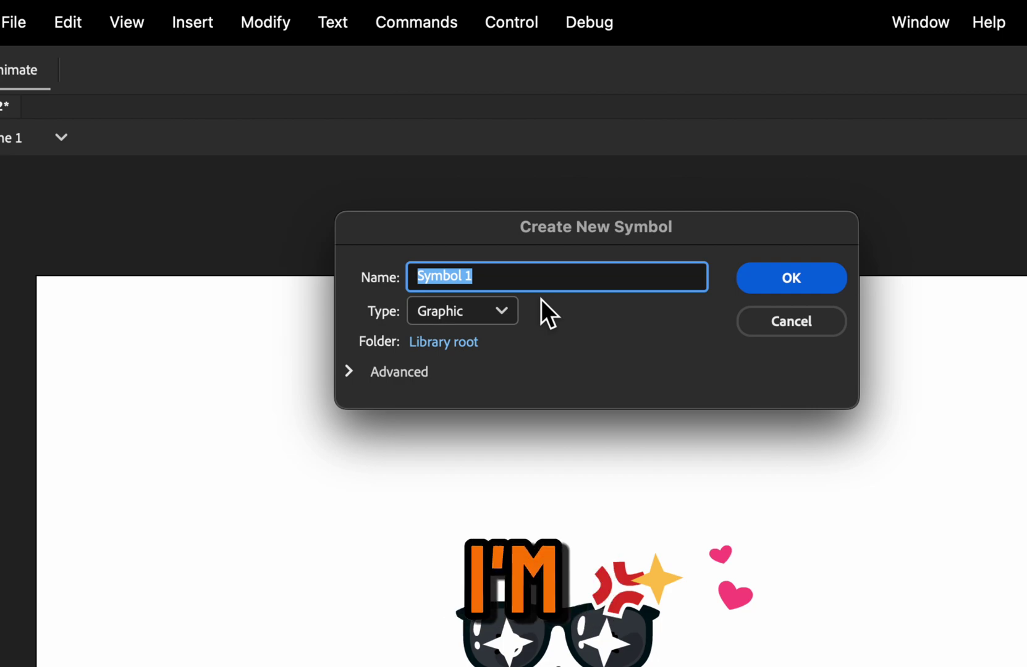
left_click(419, 275)
type("Poses")
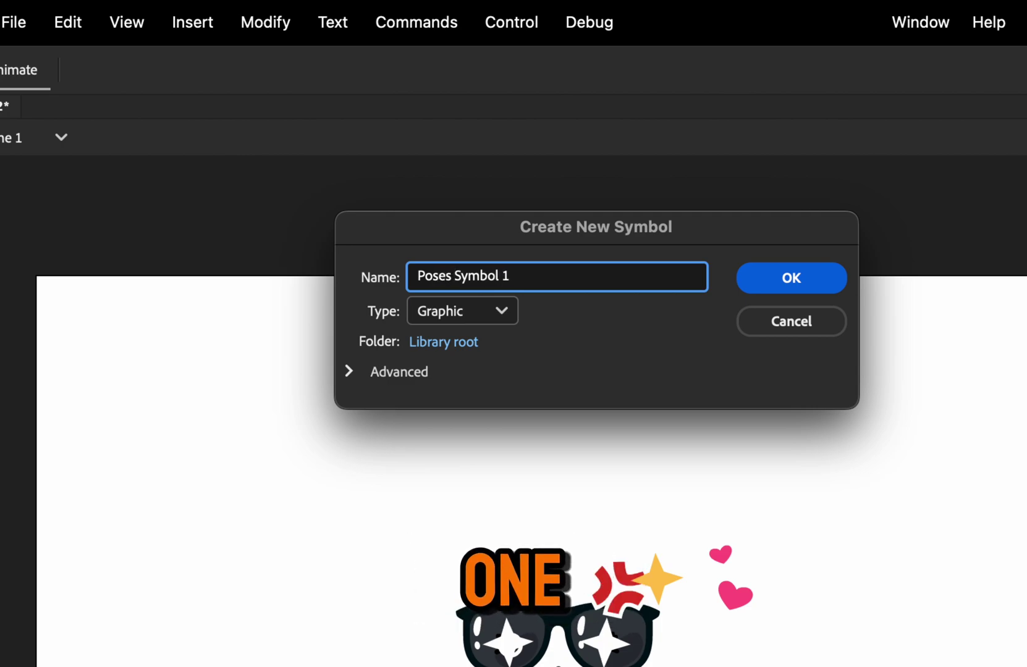
left_click(488, 317)
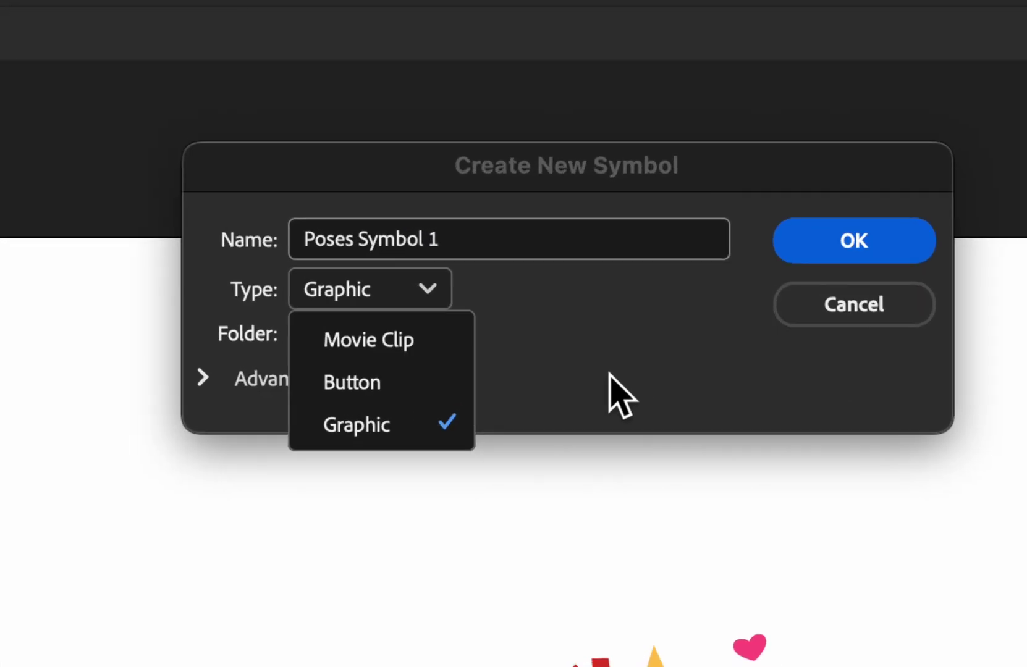
left_click(411, 430)
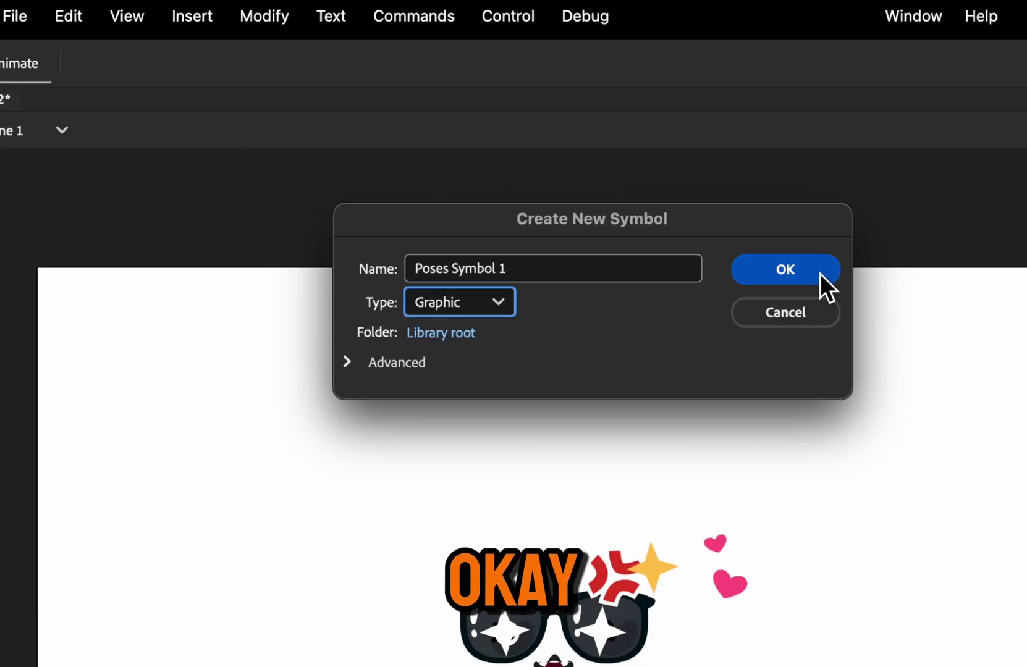
left_click(820, 273)
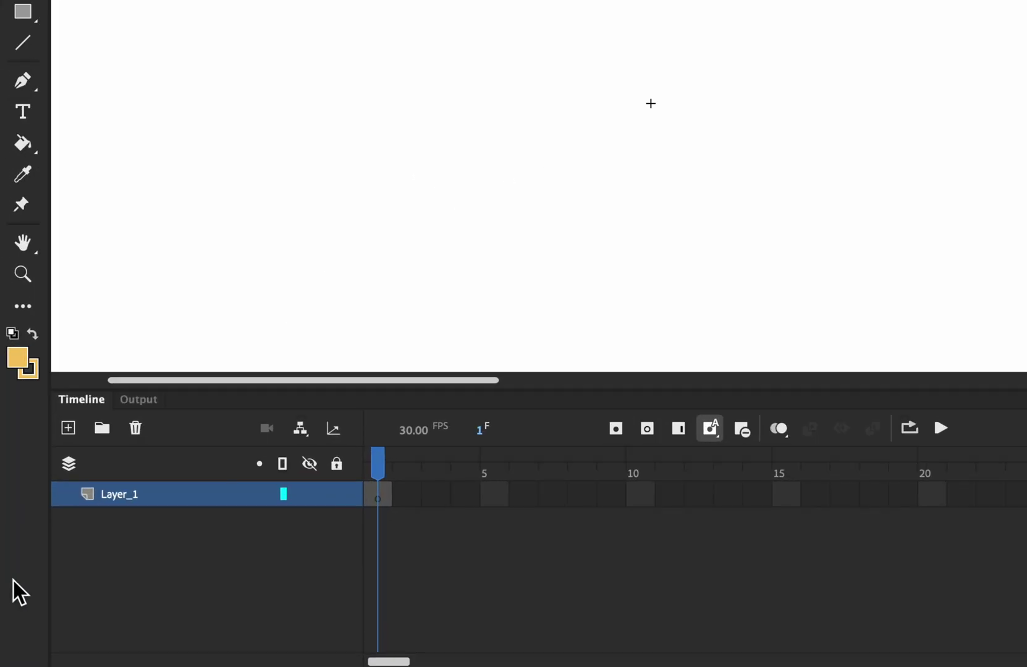
right_click(457, 473)
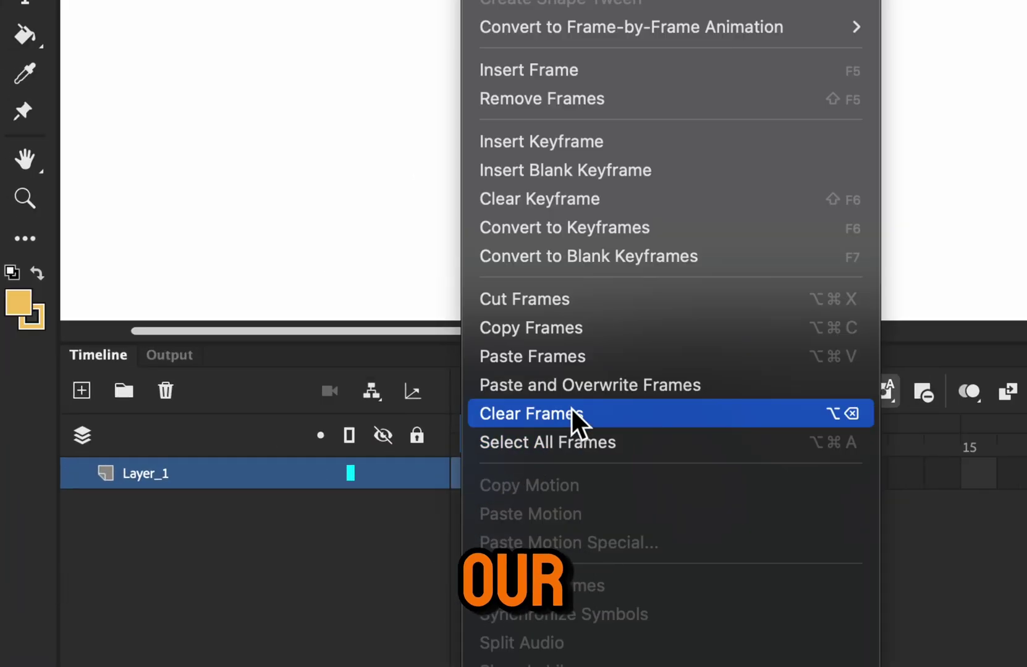
left_click(590, 358)
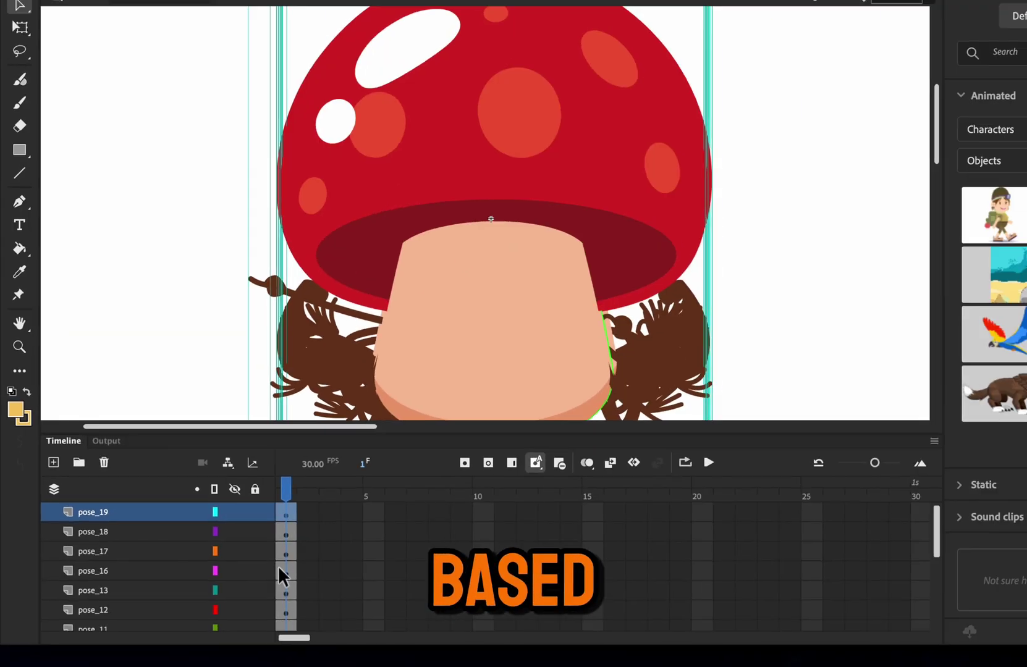
Step: Stagger the lower pose keyframes inside the symbol, moving pose_1 to frame 2, pose_2 to frame 3, pose_4 to frame 4 and pose_7 to frame 5
scroll(284, 589, "down", 5)
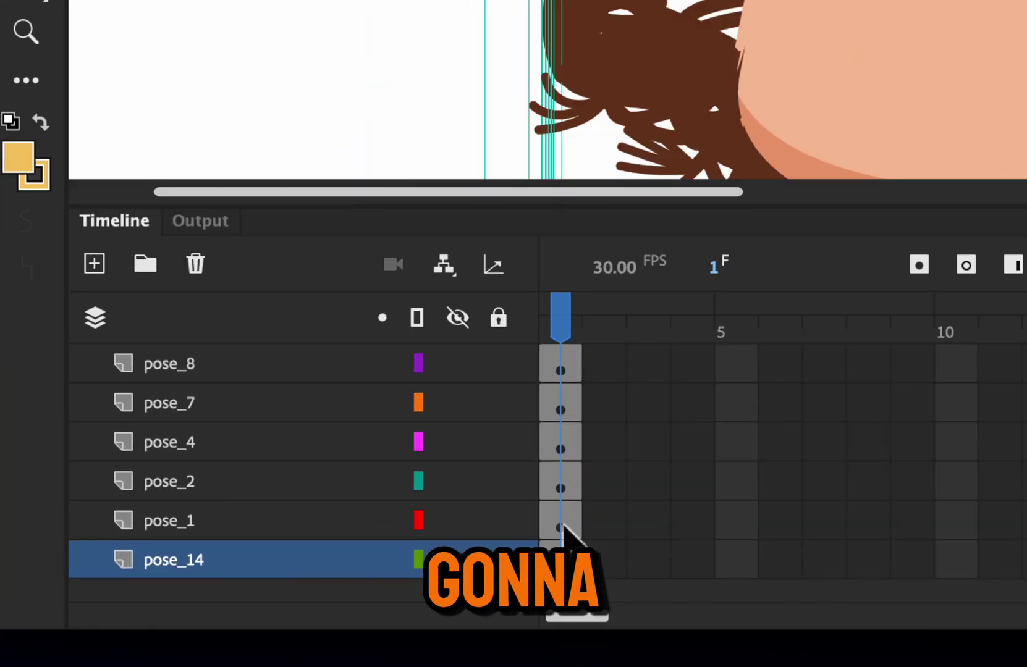
left_click_drag(563, 524, 647, 489)
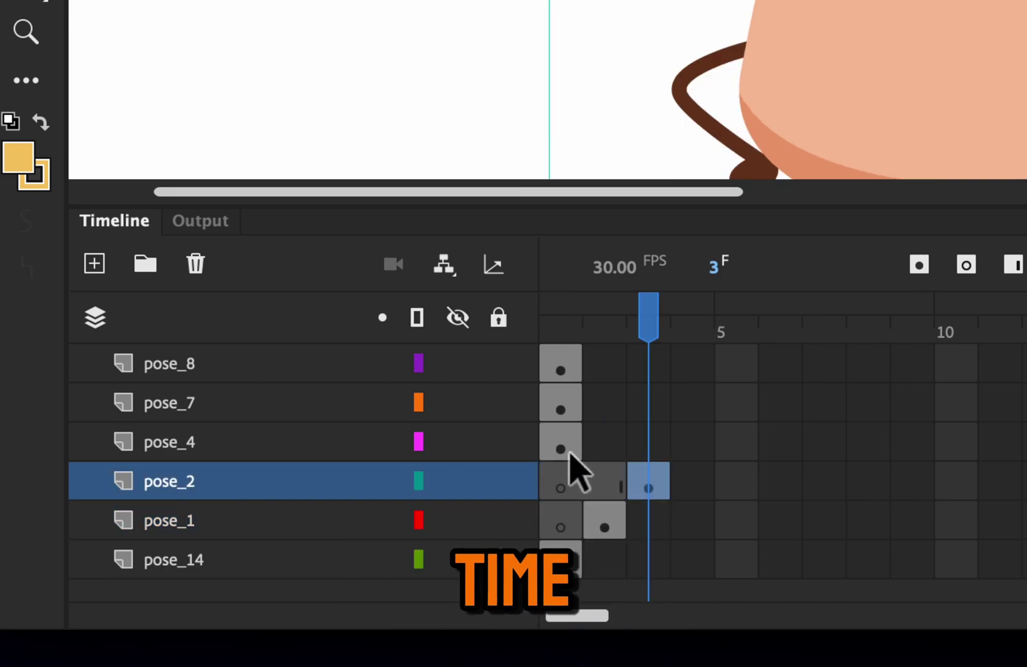
left_click(562, 450)
left_click_drag(562, 450, 680, 446)
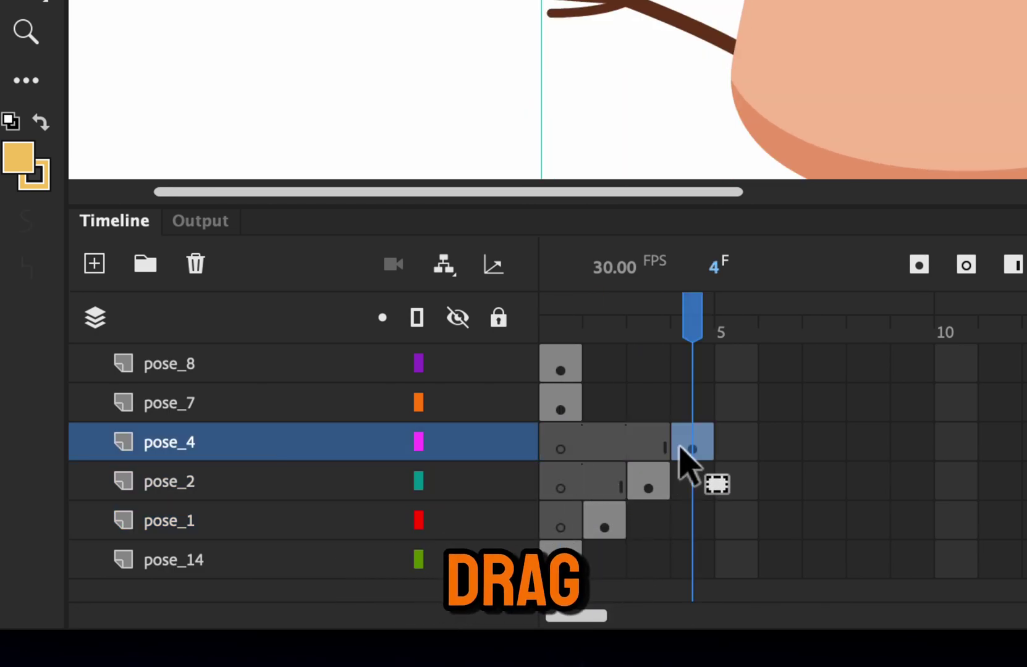
left_click(564, 412)
left_click_drag(569, 412, 725, 408)
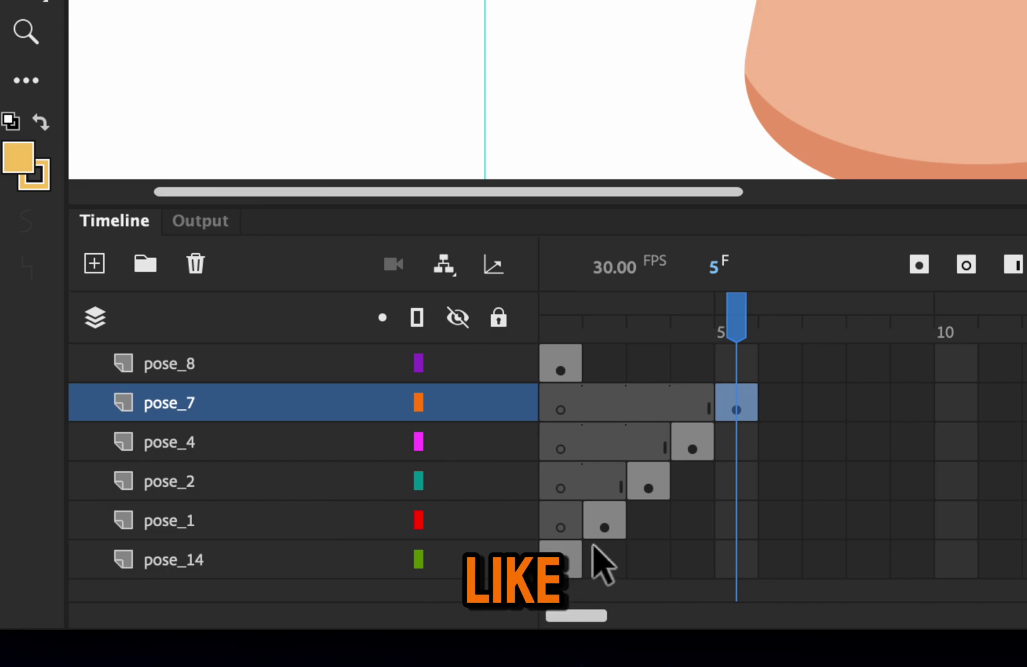
Step: Continue staggering the remaining pose keyframes one frame apart up the layer stack, from pose_8 at frame 6 through pose_19 at frame 15
scroll(596, 563, "up", 4)
left_click(575, 534)
left_click_drag(621, 519, 782, 508)
left_click_drag(565, 485, 825, 482)
left_click_drag(565, 448, 868, 443)
left_click_drag(565, 408, 908, 405)
scroll(578, 469, "up", 4)
left_click_drag(564, 525, 955, 522)
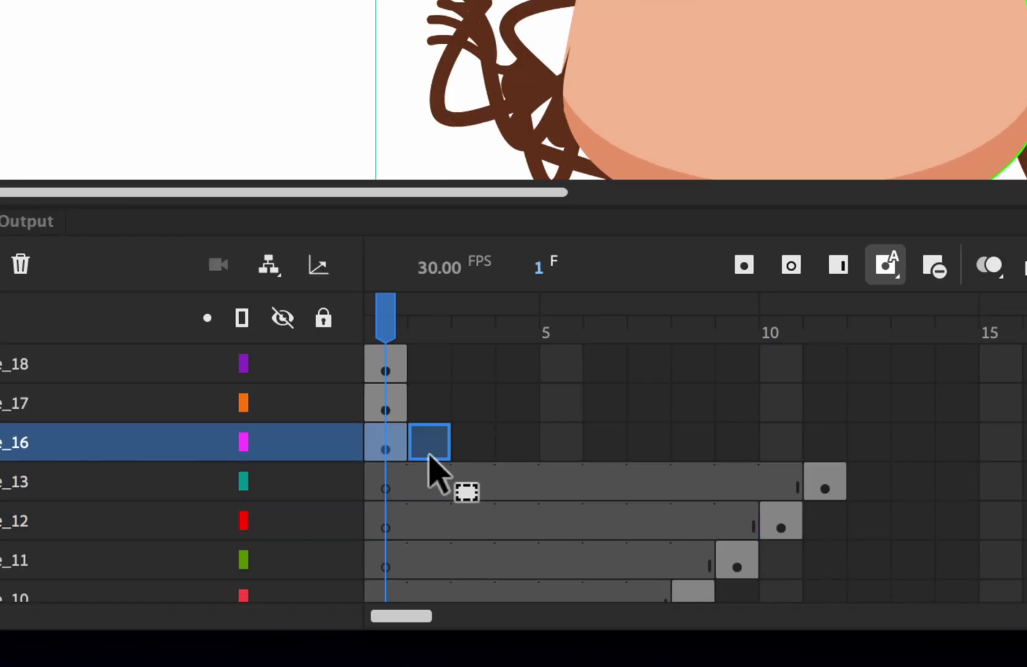
left_click_drag(430, 456, 868, 450)
left_click_drag(388, 408, 956, 405)
scroll(494, 415, "up", 1)
left_click(394, 407)
left_click_drag(390, 370, 999, 377)
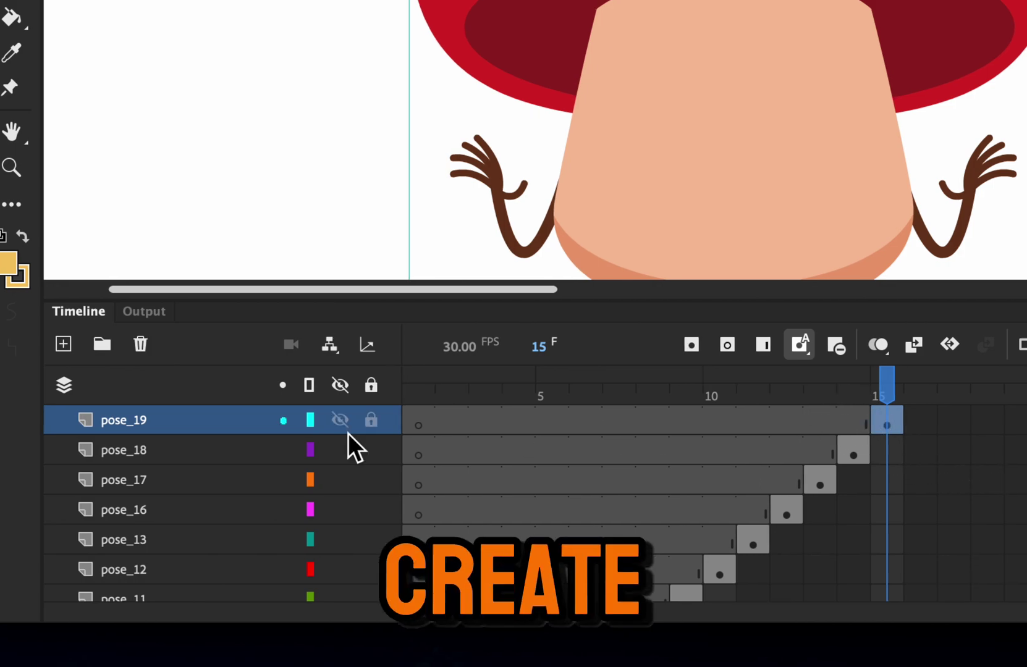
Step: Add a new layer above pose_19 and name it empty
left_click(62, 345)
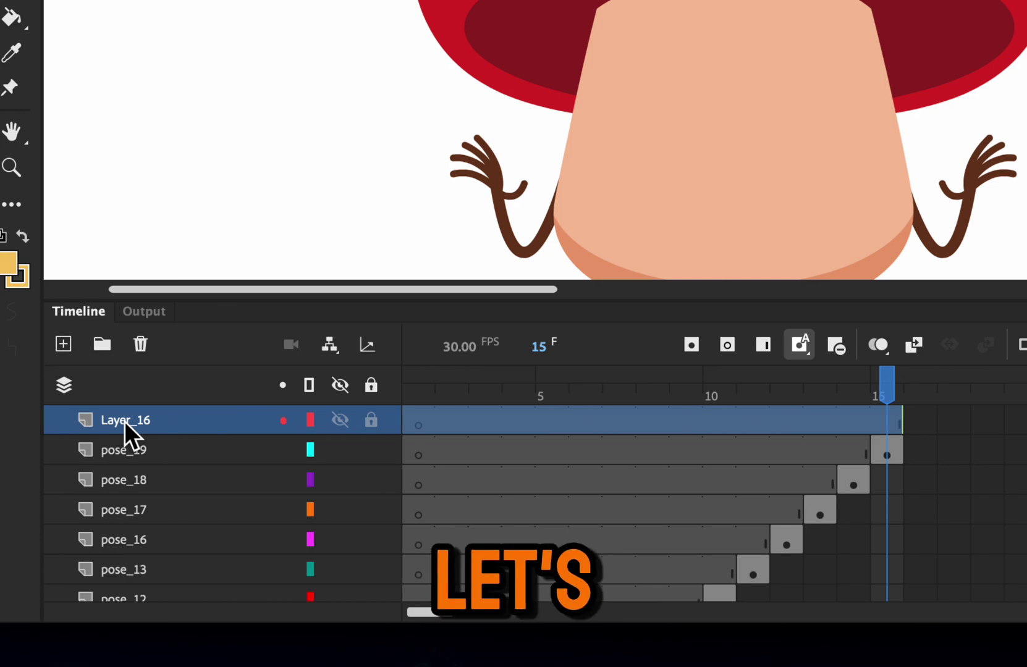
double_click(124, 421)
type("empty")
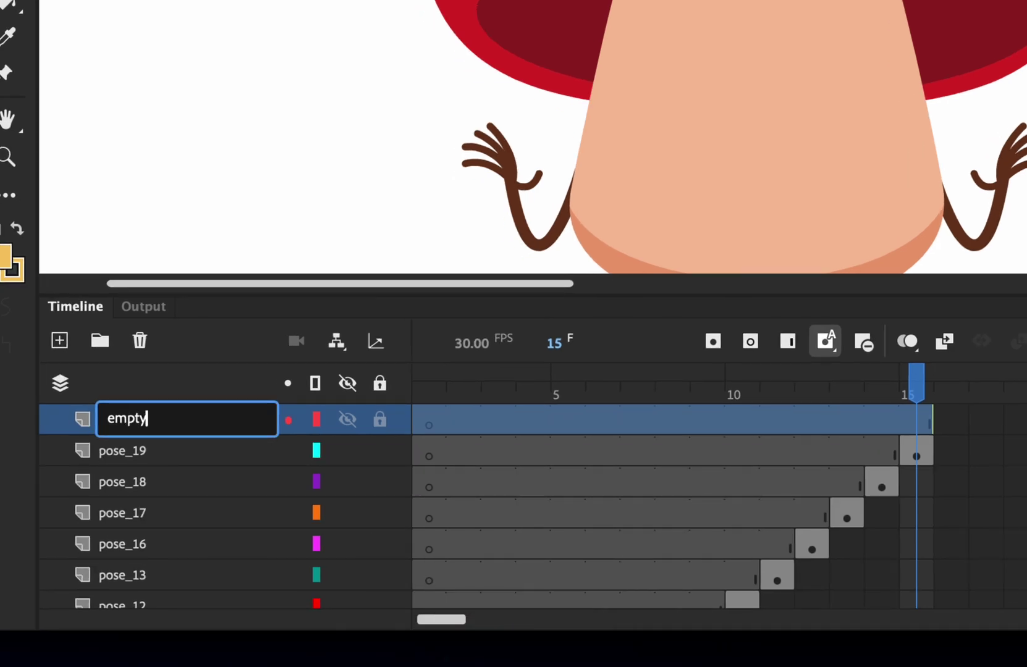
key("Return")
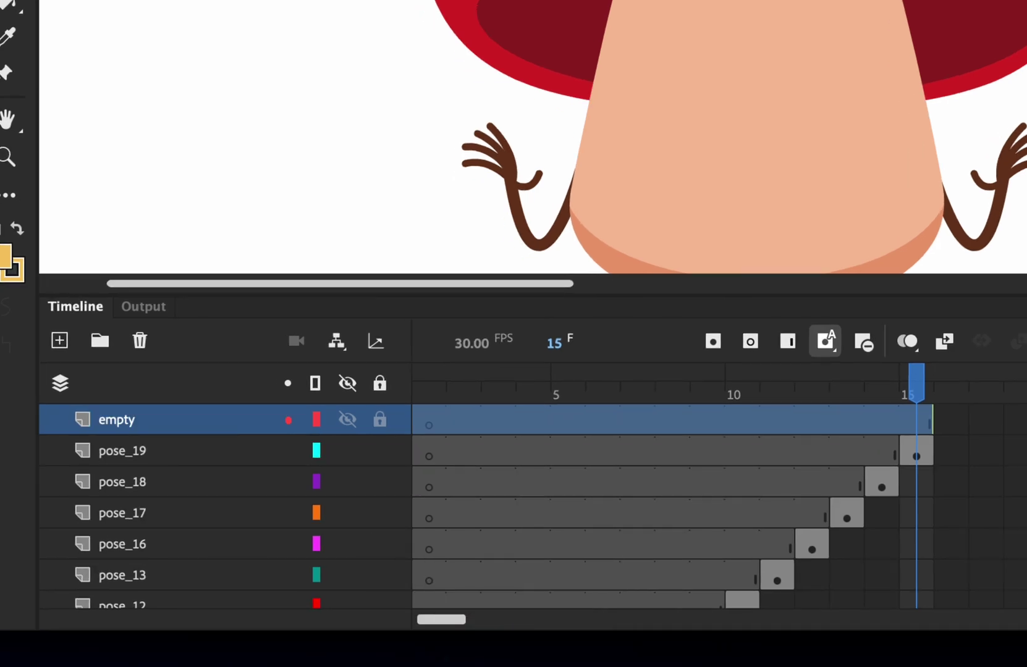
Step: Insert a blank keyframe at frame 16 of the empty layer, just after the last pose
left_click(952, 421)
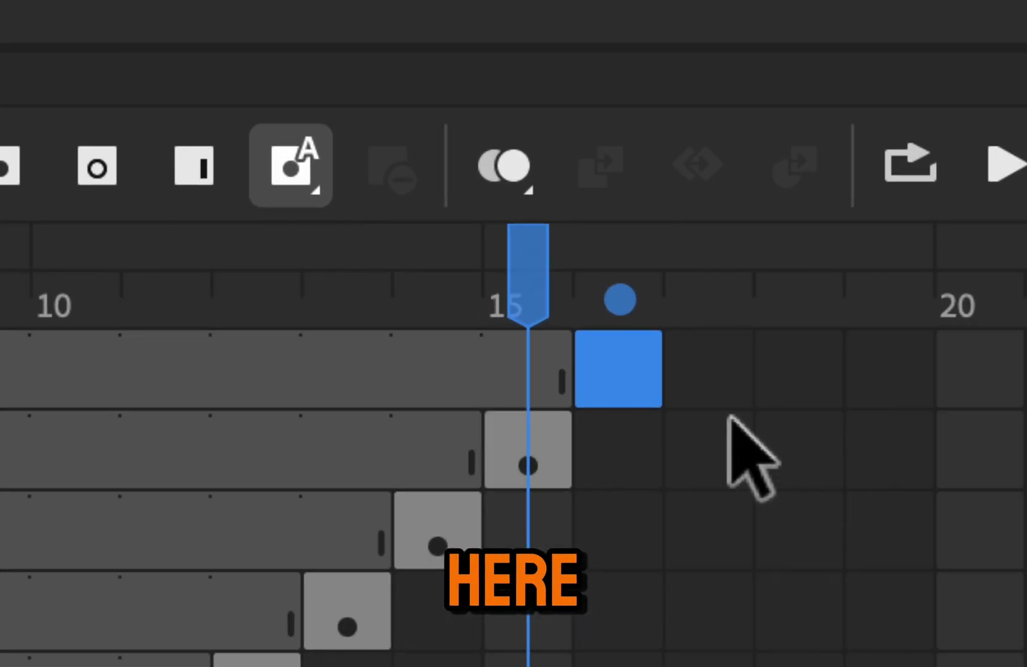
left_click(504, 374)
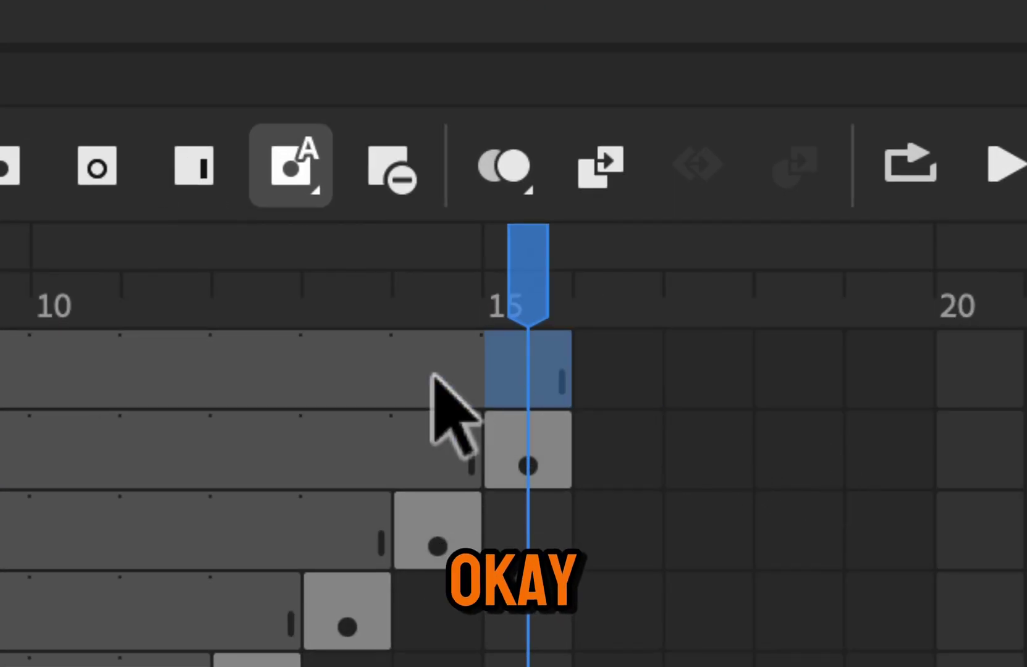
left_click(338, 374)
left_click(616, 388)
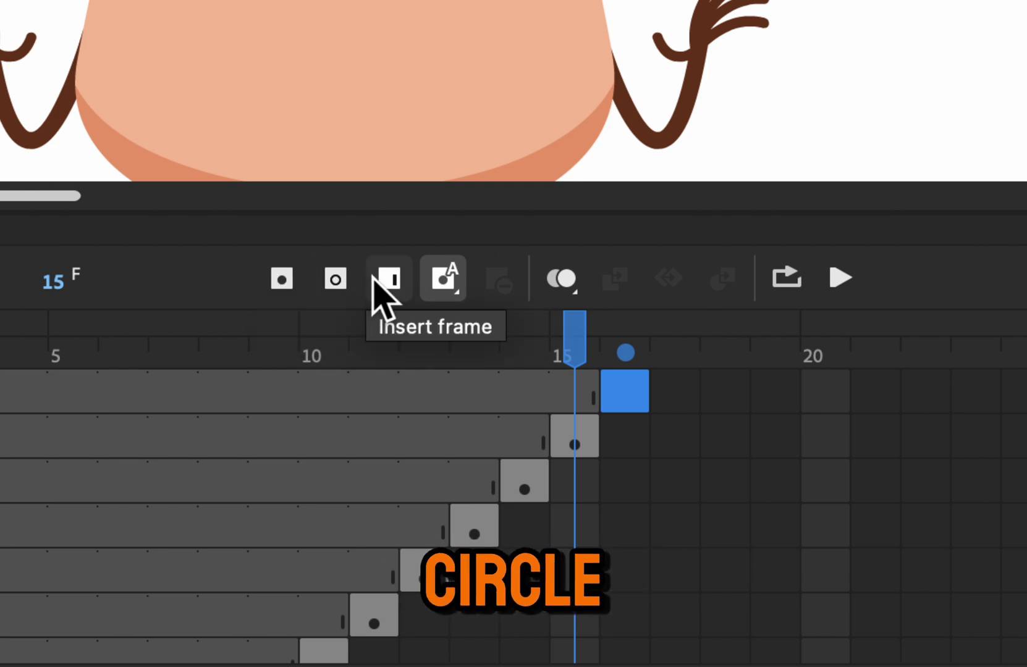
left_click(281, 283)
left_click(282, 288)
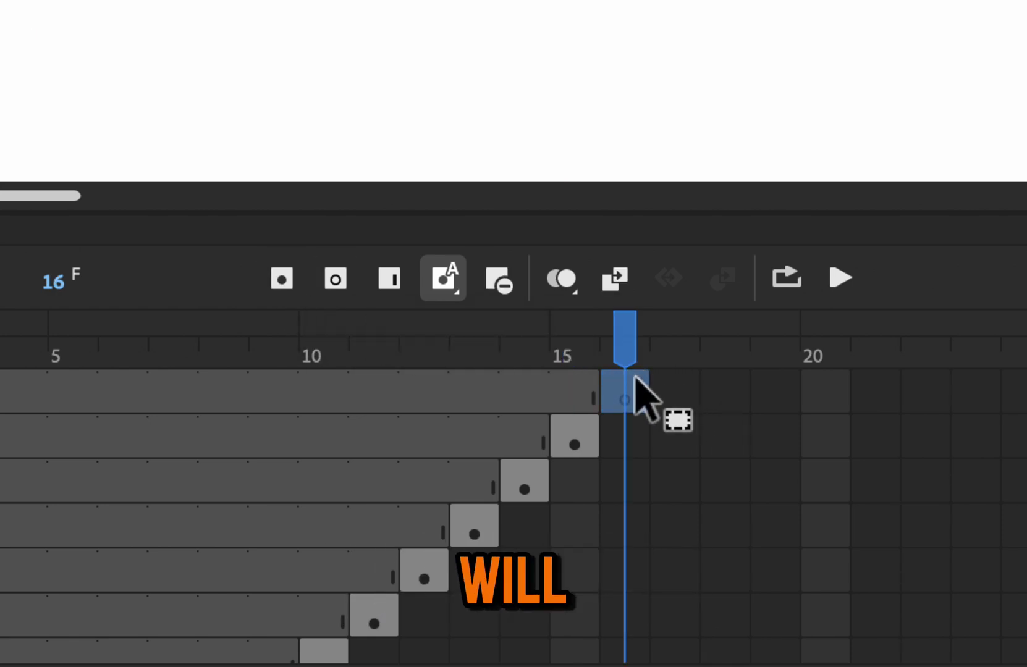
left_click(646, 332)
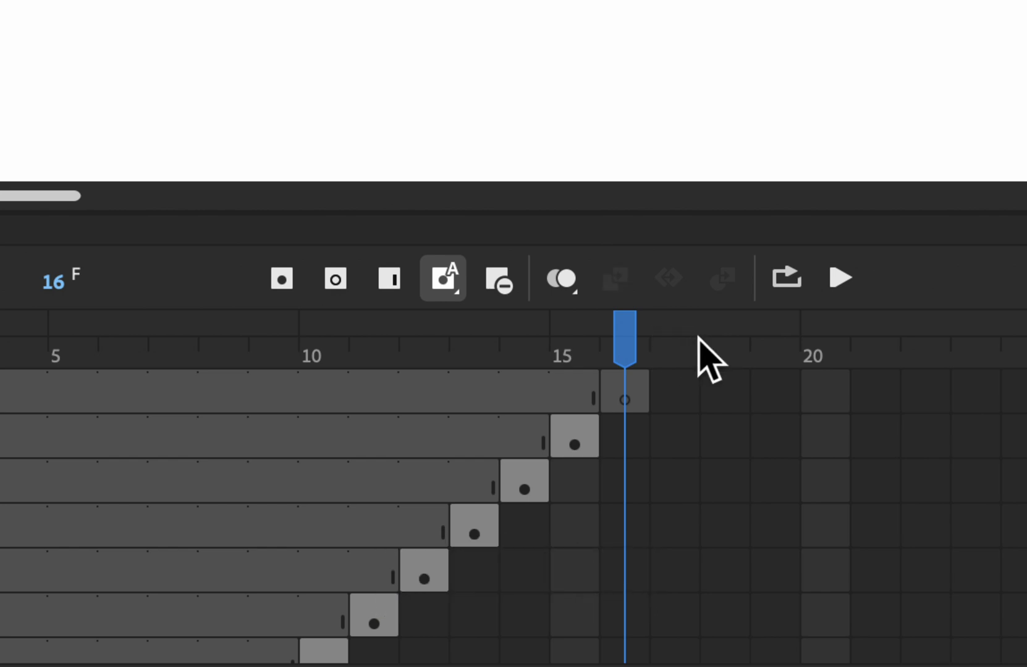
left_click(777, 396)
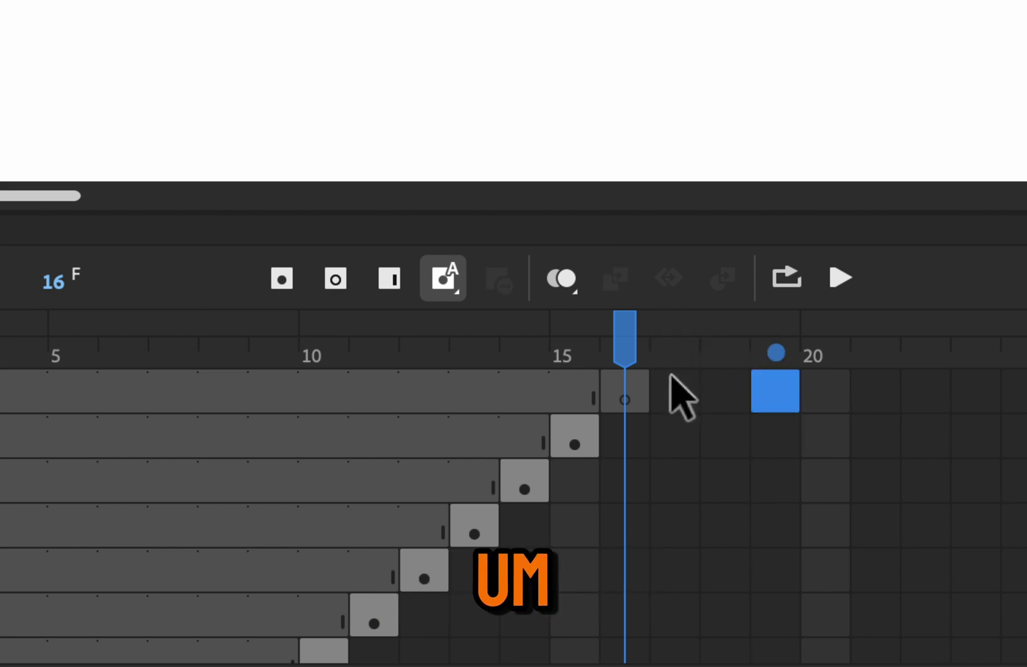
left_click(335, 279)
key("super+z")
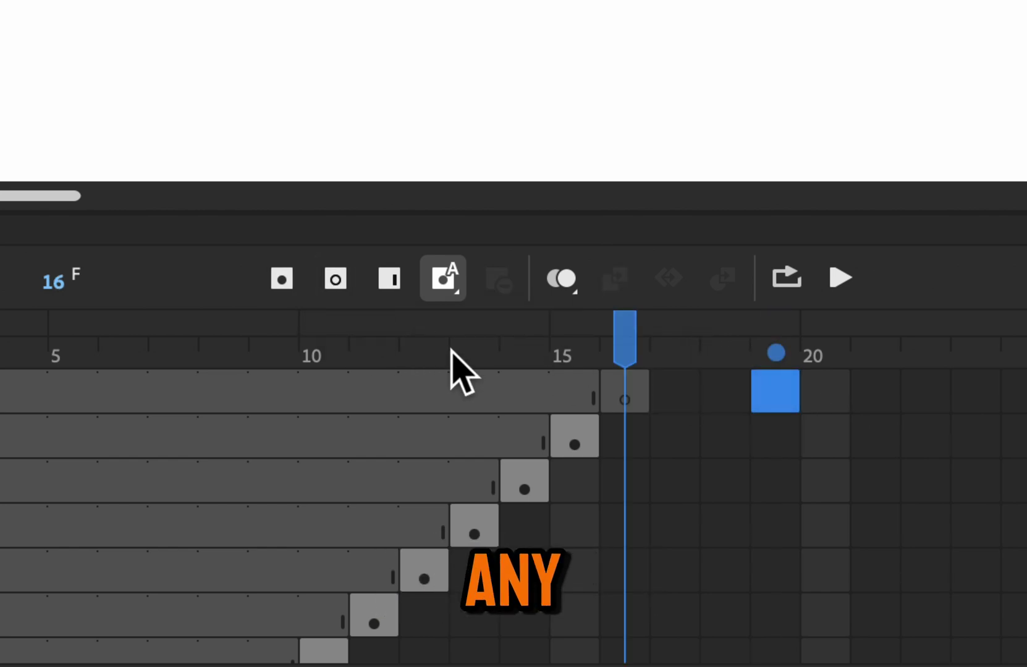
Step: Review the staggered poses by scrubbing through the symbol's frames with the whole mushroom in view
left_click(565, 478)
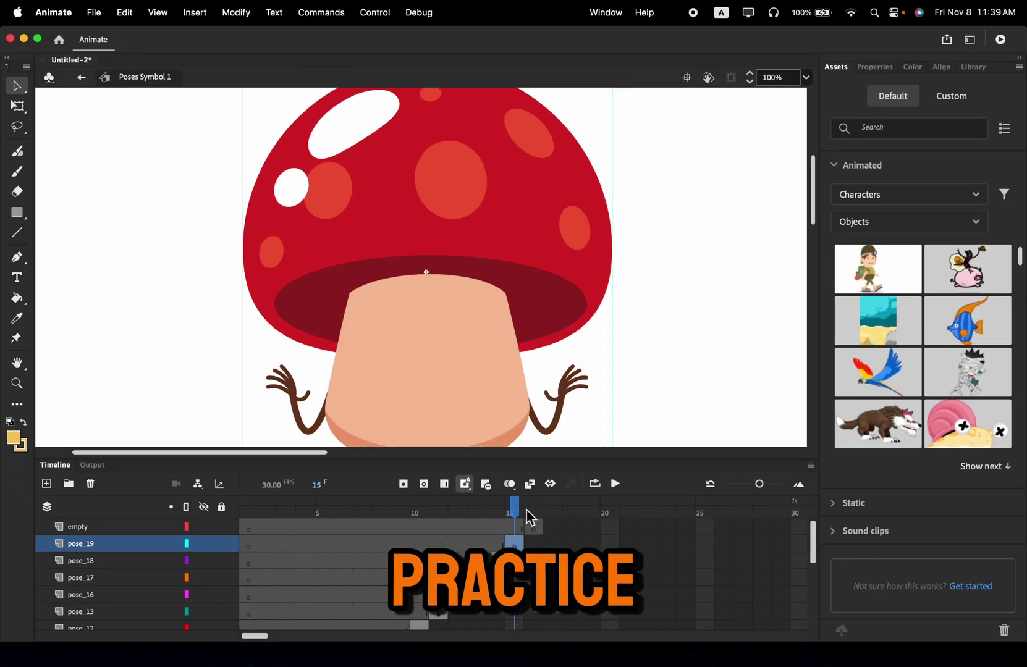
left_click(507, 510)
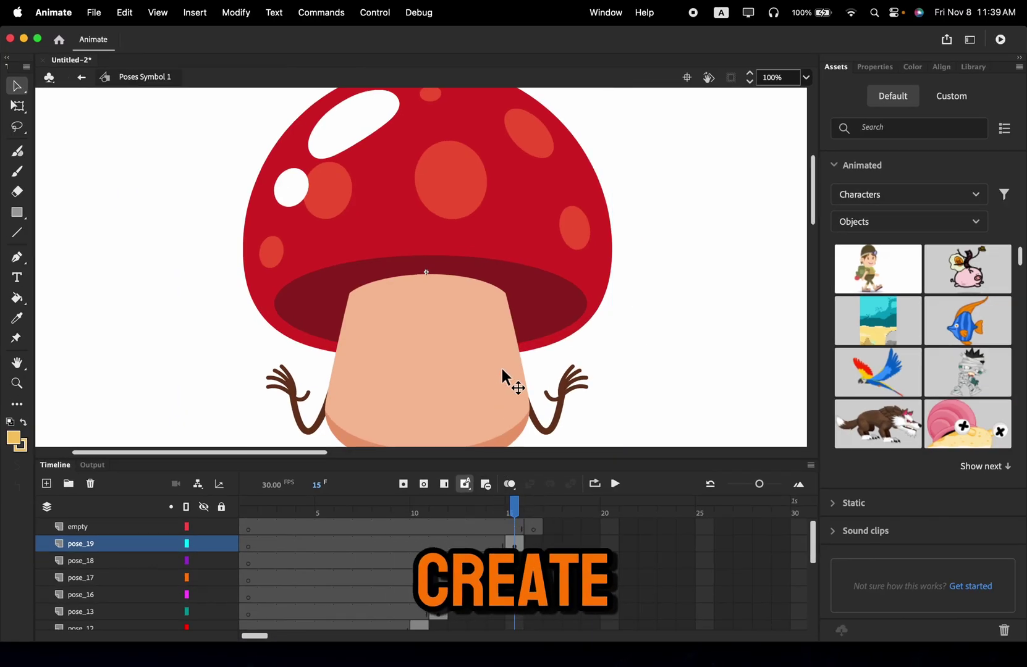
scroll(501, 368, "down", 2)
left_click_drag(445, 365, 516, 291)
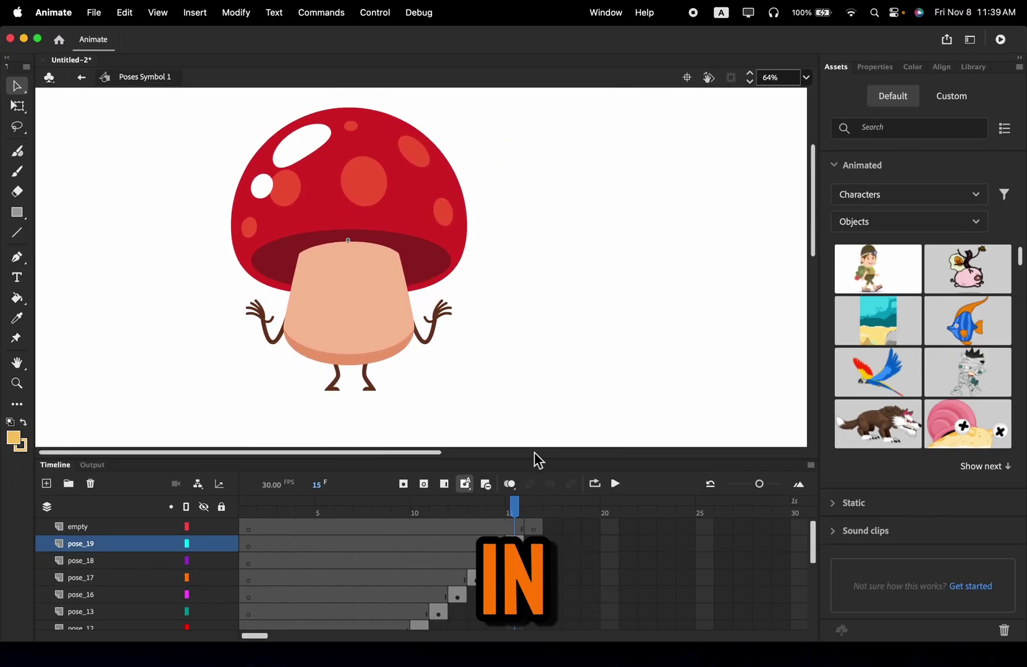
left_click_drag(513, 502, 478, 549)
Step: Return to Scene 1, add a new layer directly above the shadow layer and name it Poses Layer
left_click(203, 195)
scroll(185, 593, "down", 3)
left_click(190, 608)
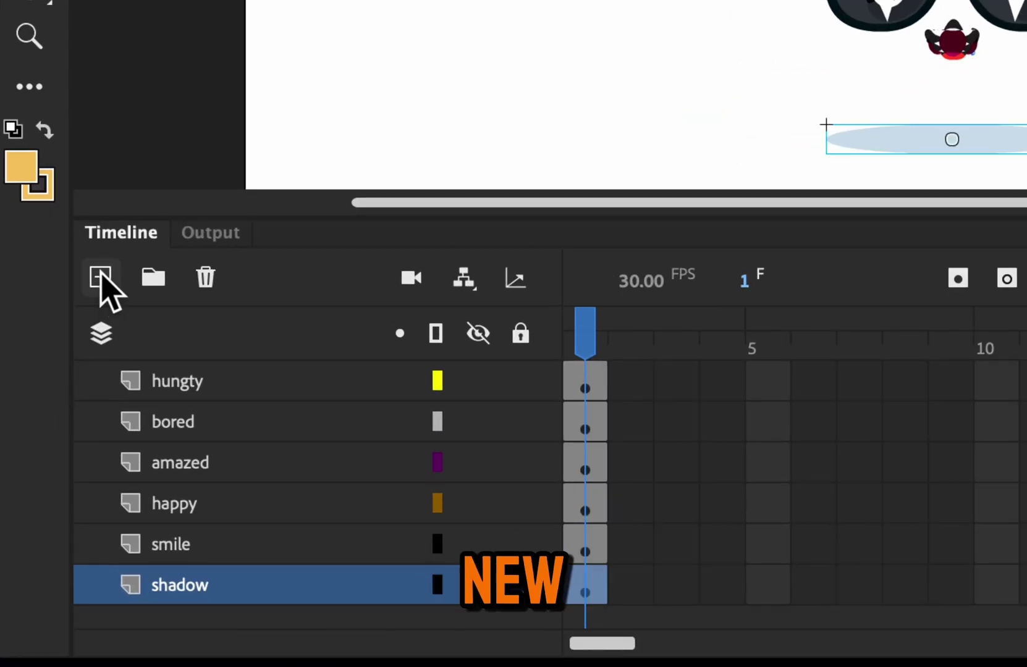
left_click(97, 289)
scroll(223, 584, "down", 1)
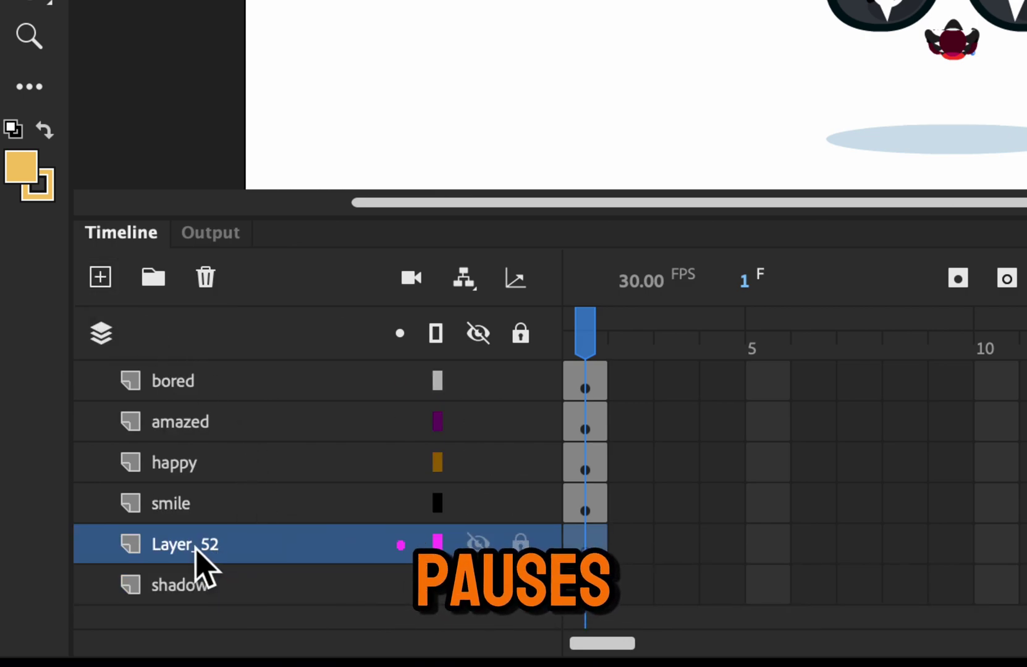
double_click(198, 545)
type("Pose")
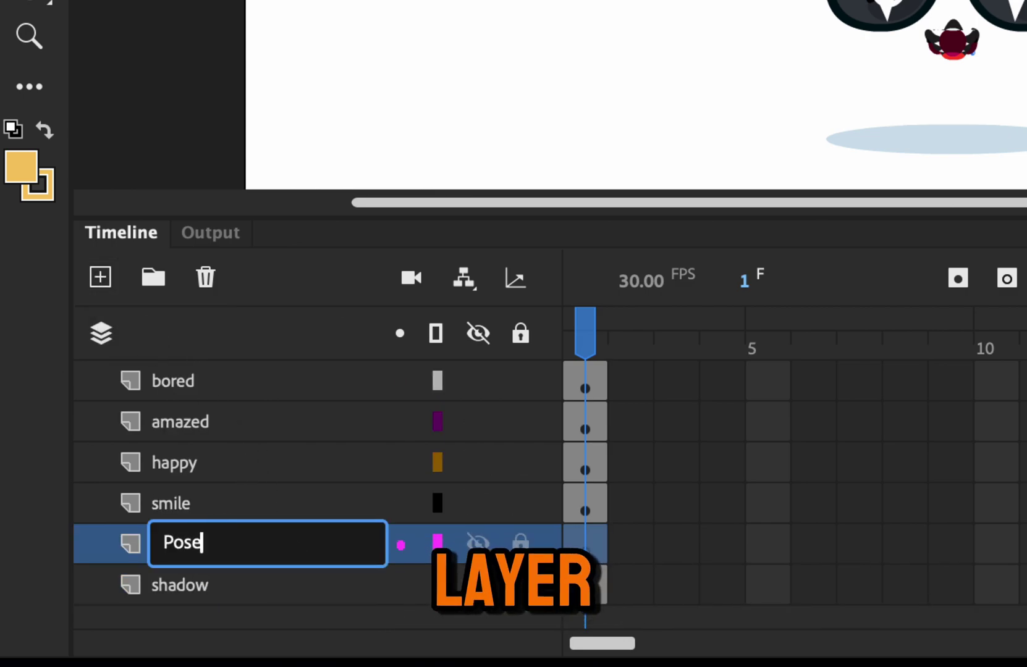
type("s Layer")
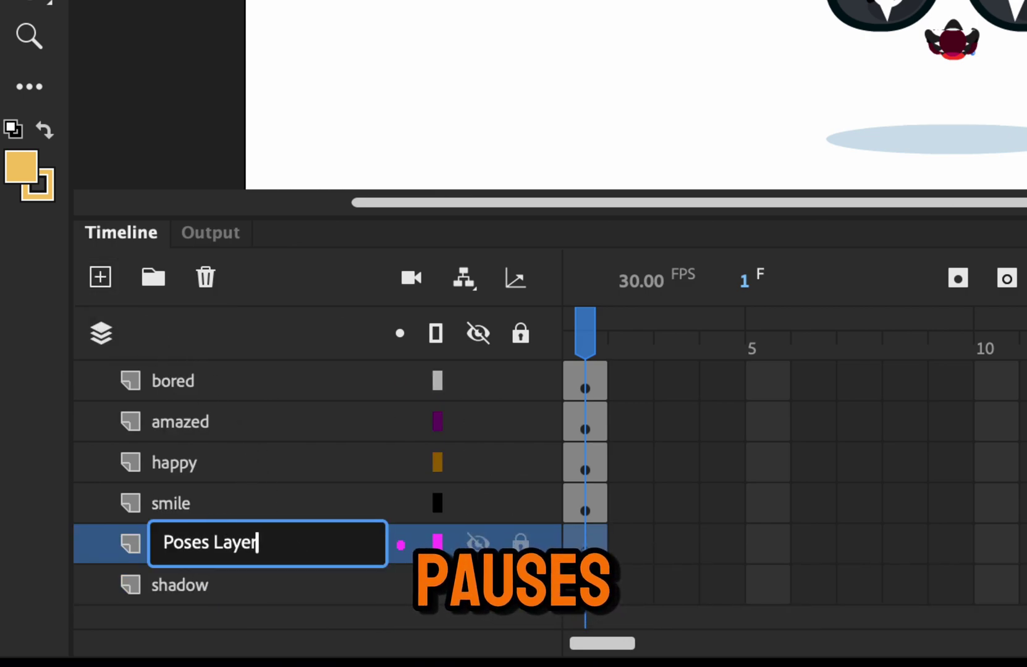
key("Return")
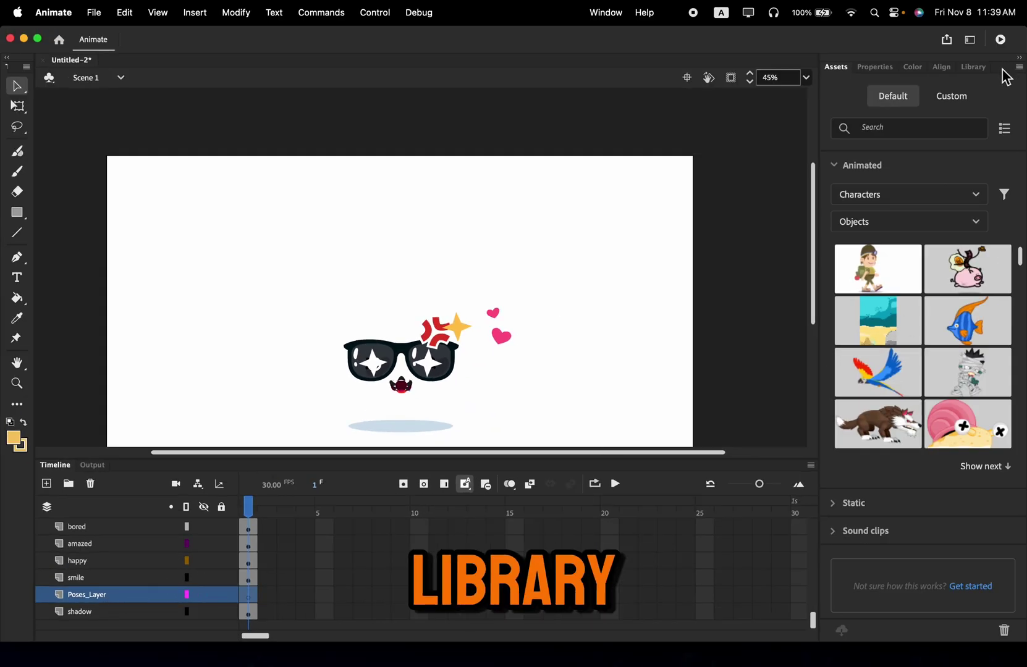
Step: Place Poses Symbol 1 from the library onto the stage in the poses layer, roughly behind the face
left_click(983, 68)
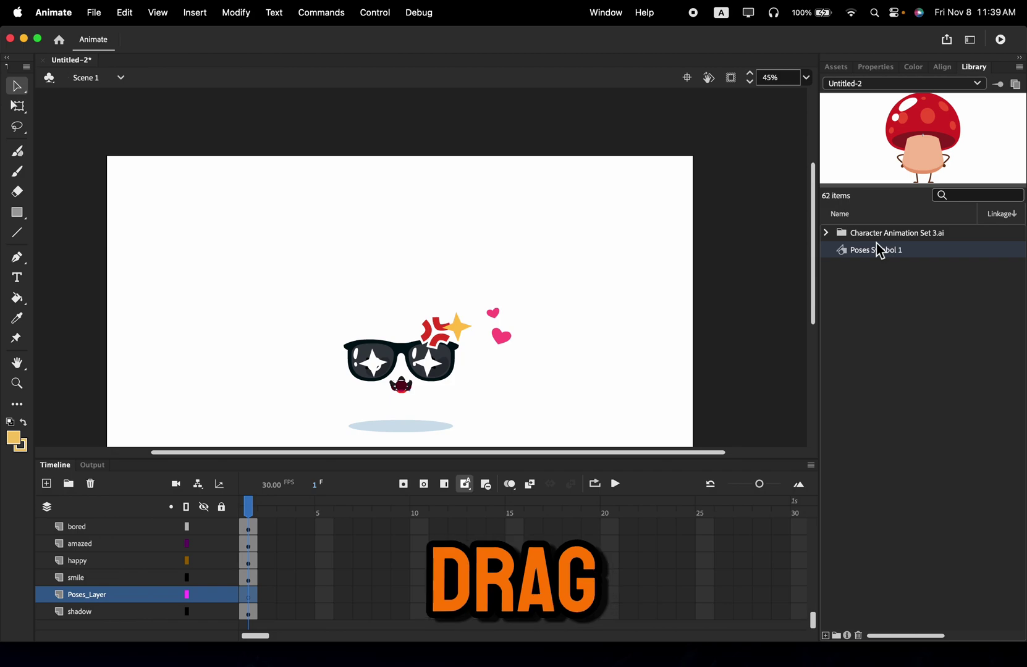
left_click_drag(881, 258, 407, 338)
left_click(687, 78)
left_click_drag(413, 205, 415, 199)
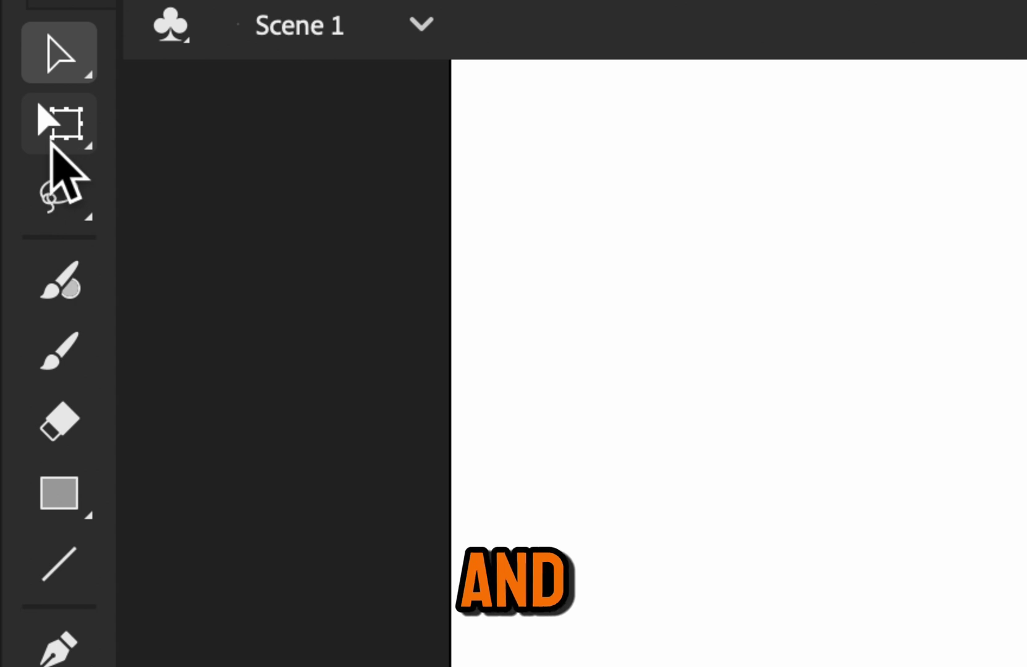
Step: With the Free Transform tool active, nudge the pose symbol slightly left and up to line it up with the face and shadow
left_click(54, 129)
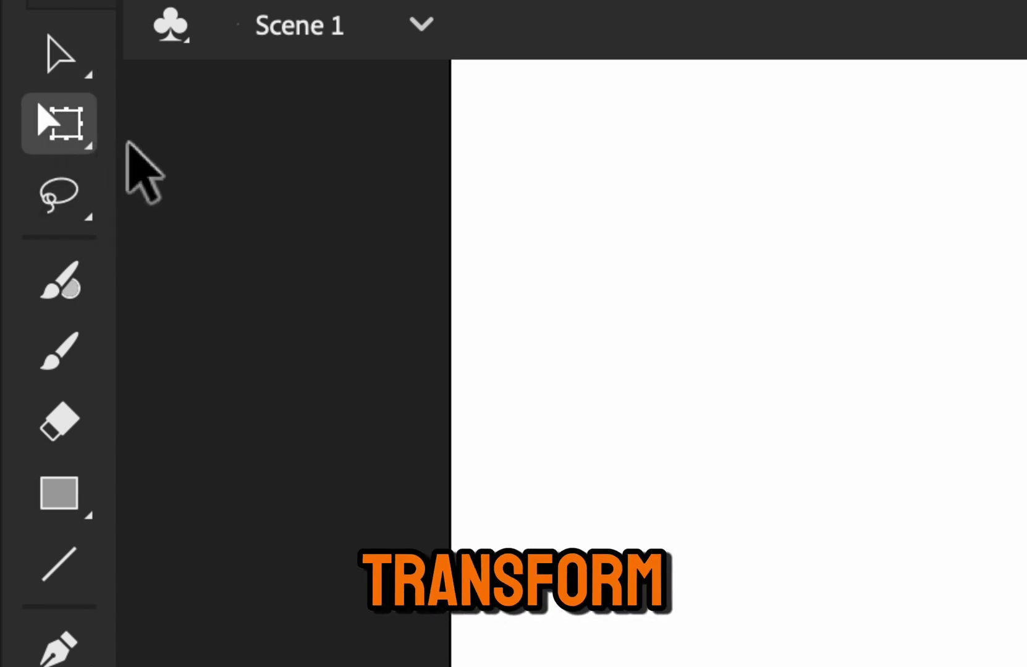
key("Left")
key("Up")
key("Up")
key("Up")
key("Up")
key("Up")
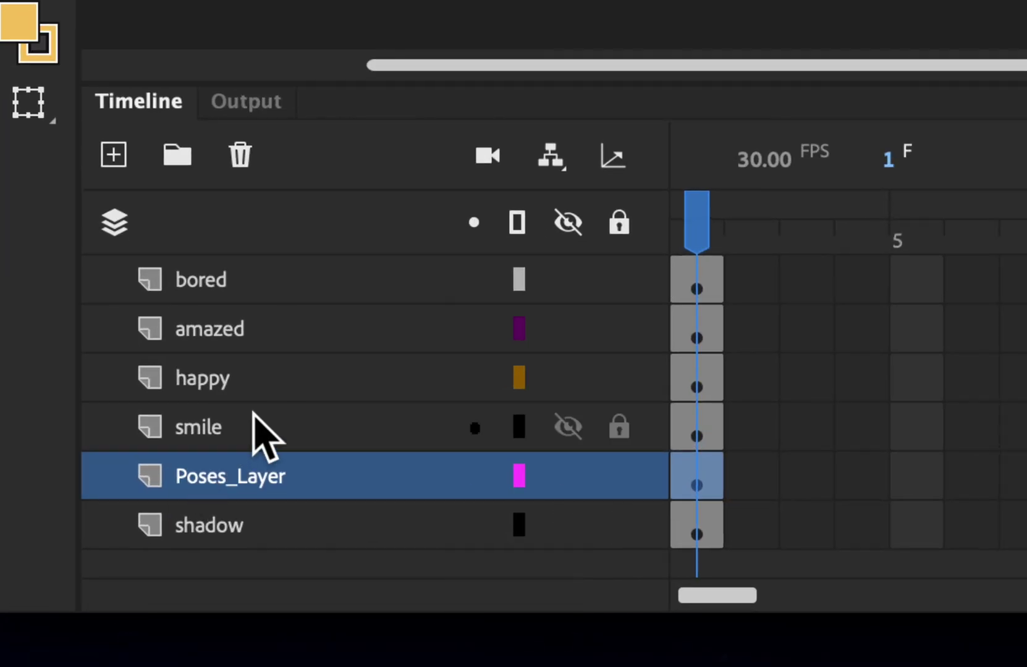
Step: Cut the frames of all mouth layers from smile up through Woo and delete the emptied mouth layers
left_click(249, 426)
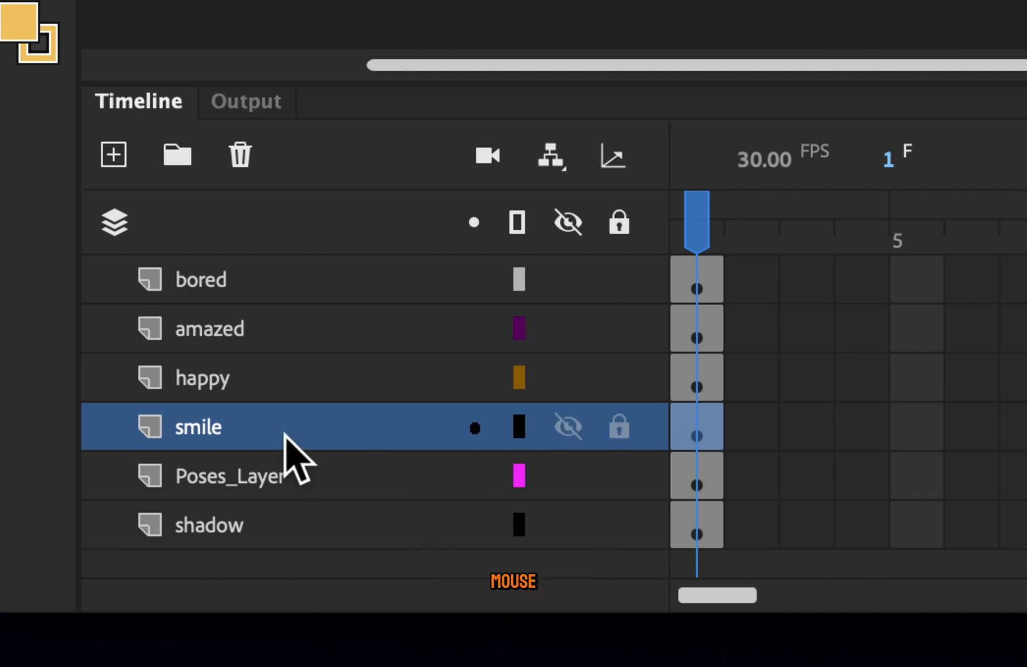
scroll(284, 454, "up", 2)
scroll(271, 433, "up", 10)
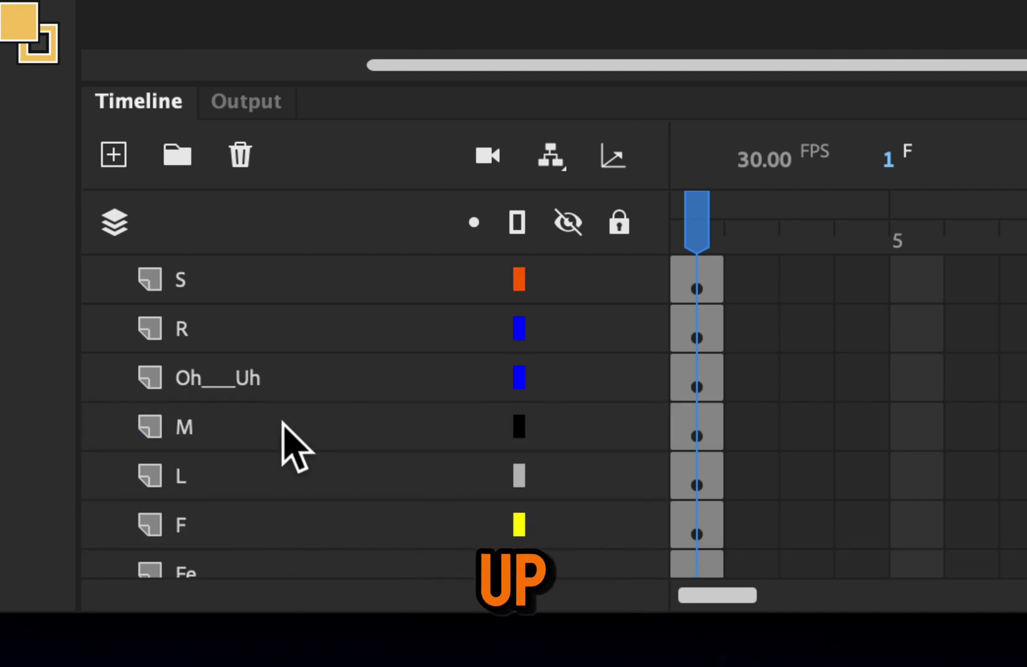
scroll(296, 444, "up", 6)
scroll(296, 444, "down", 4)
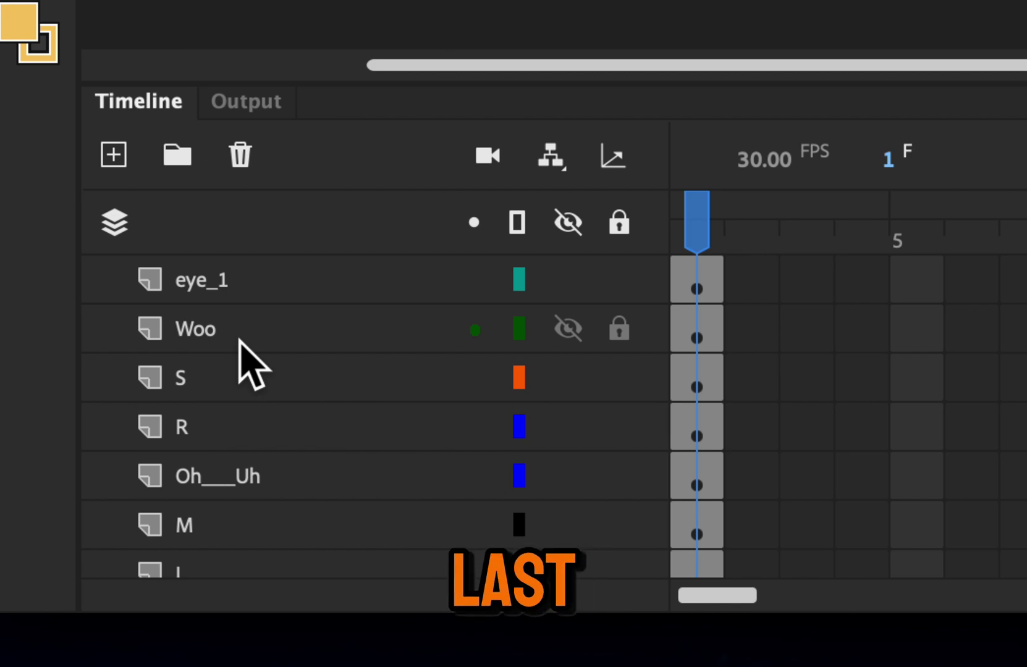
left_click(270, 338, "shift")
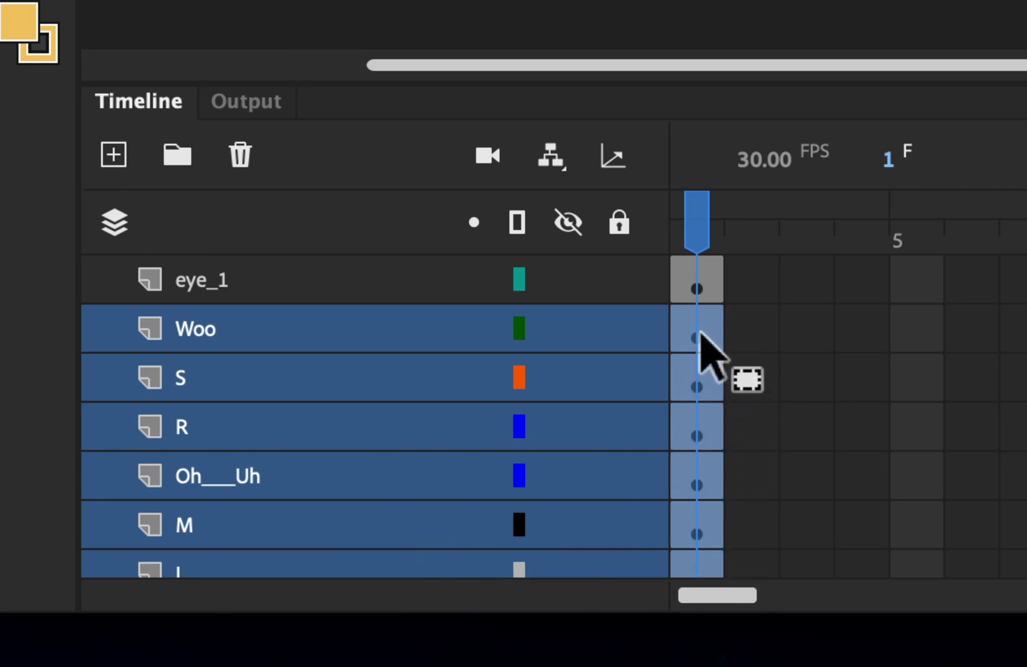
right_click(695, 479)
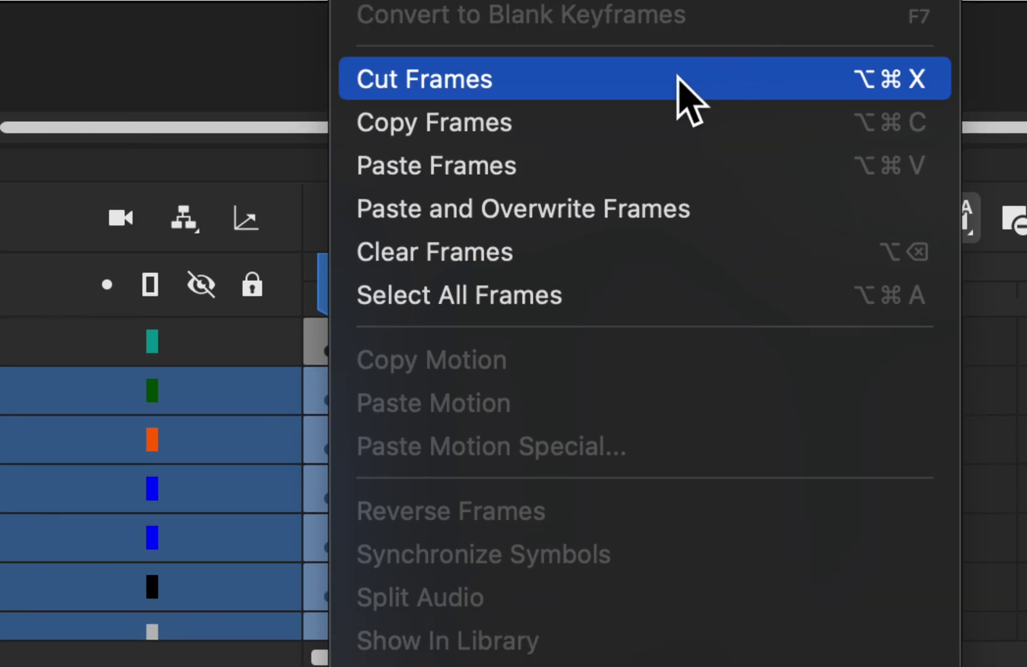
left_click(643, 93)
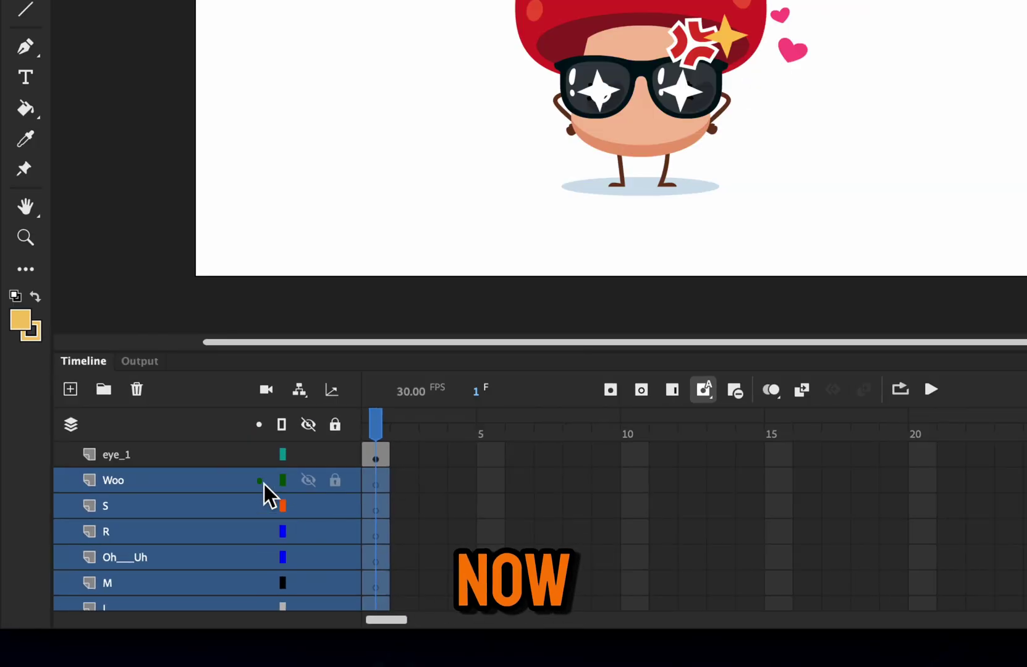
left_click(136, 389)
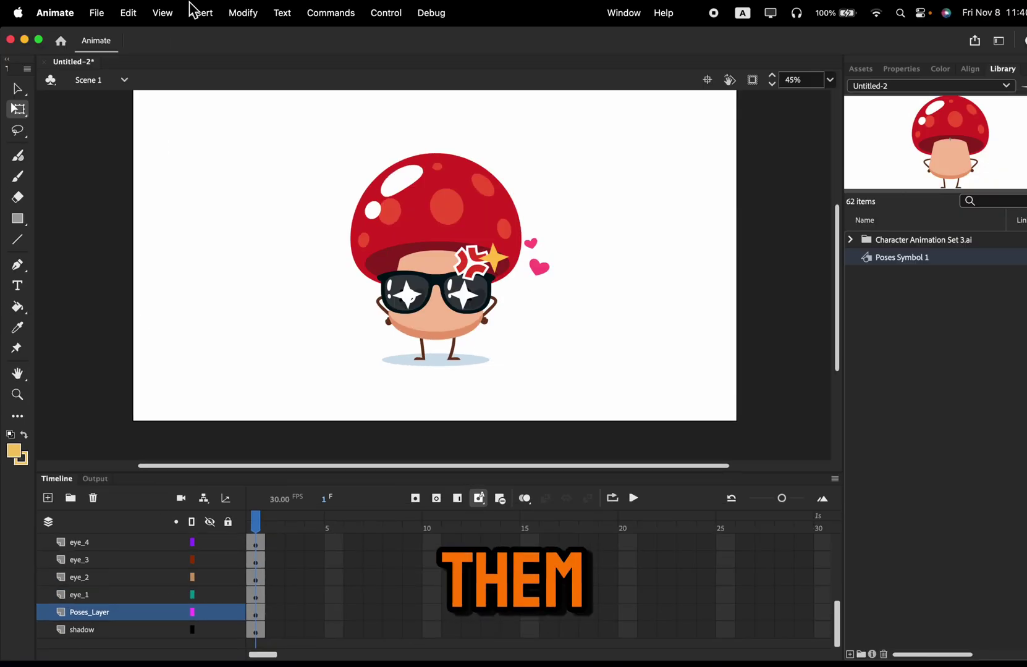
Step: Create a graphic symbol named Mouths Symbol 1 and paste the cut mouth frames into its first frame
left_click(211, 14)
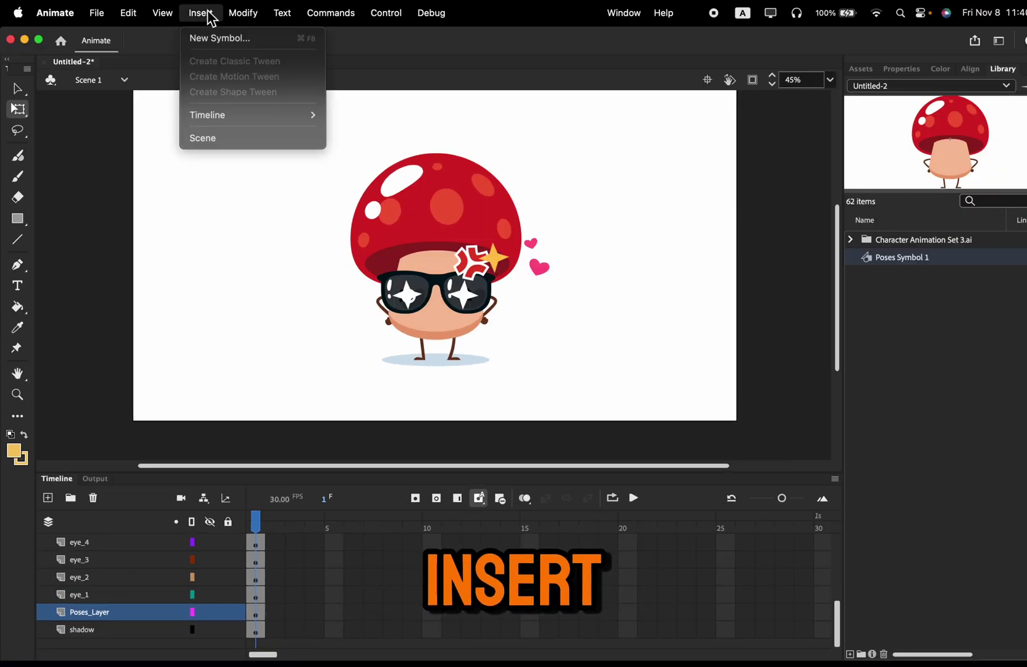
left_click(218, 40)
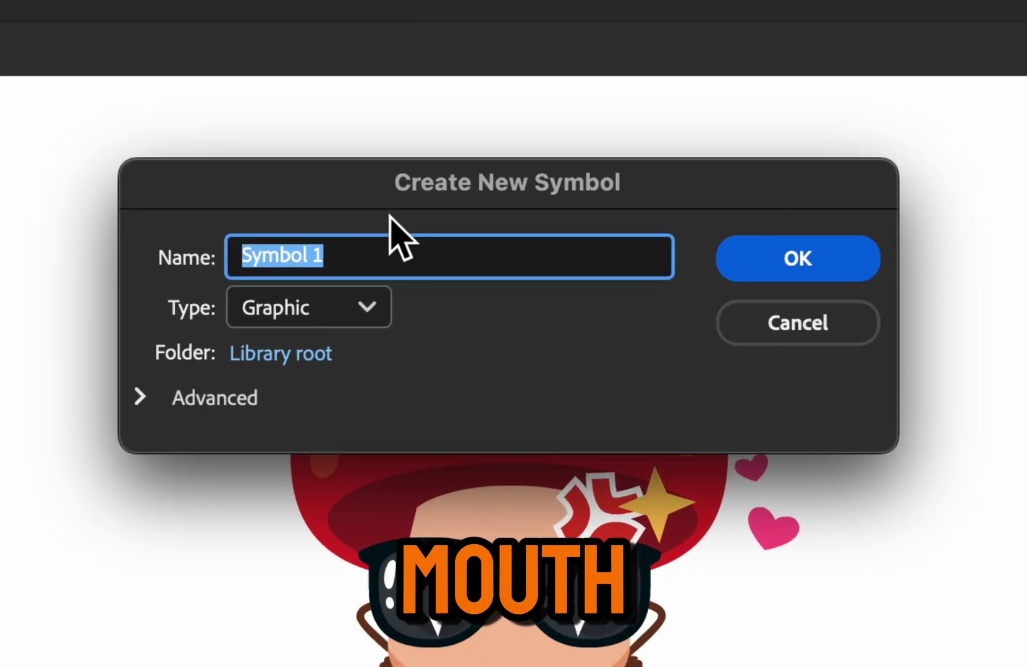
key("Left")
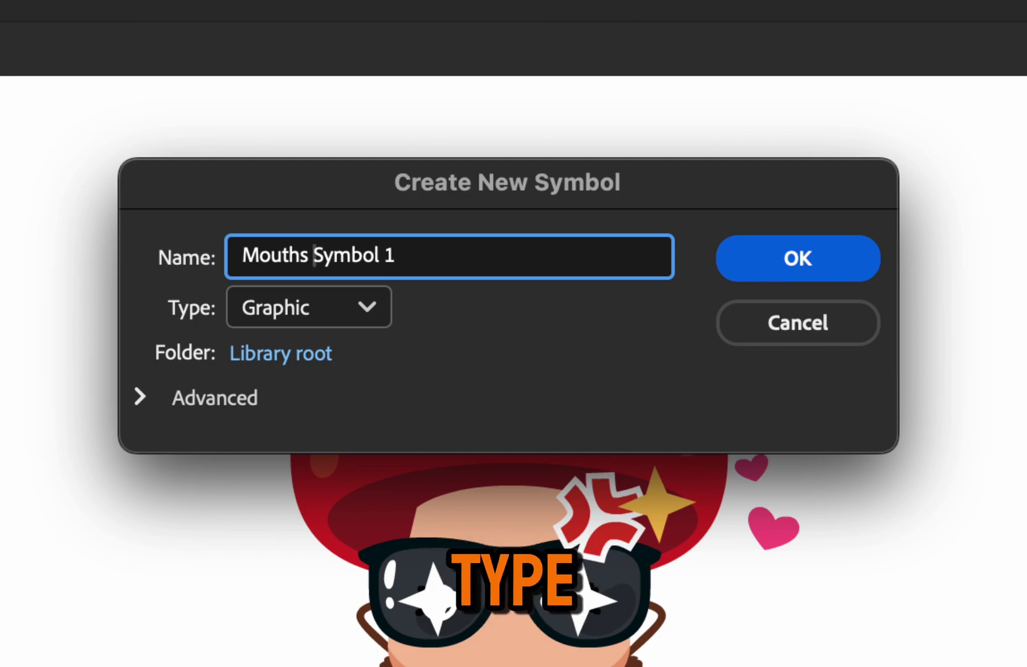
type("Mouths")
left_click(774, 263)
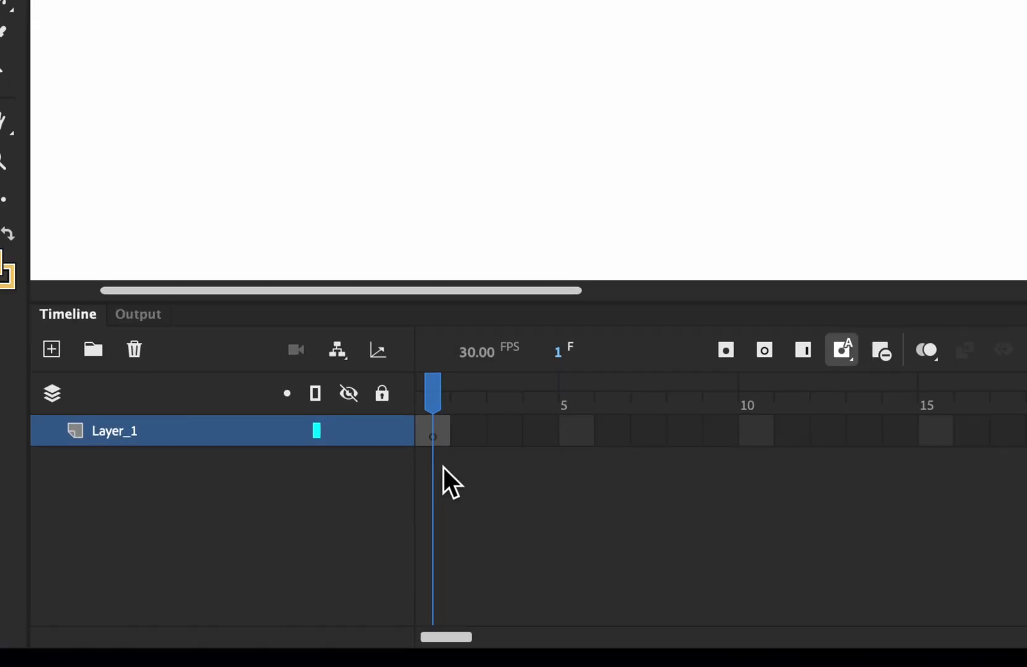
right_click(431, 435)
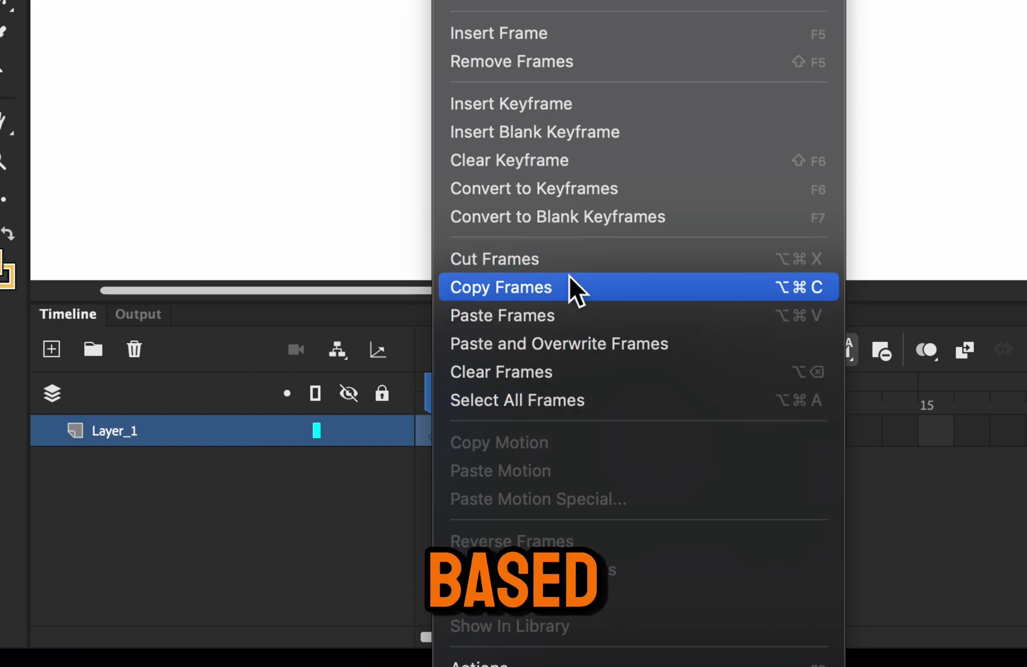
left_click(597, 318)
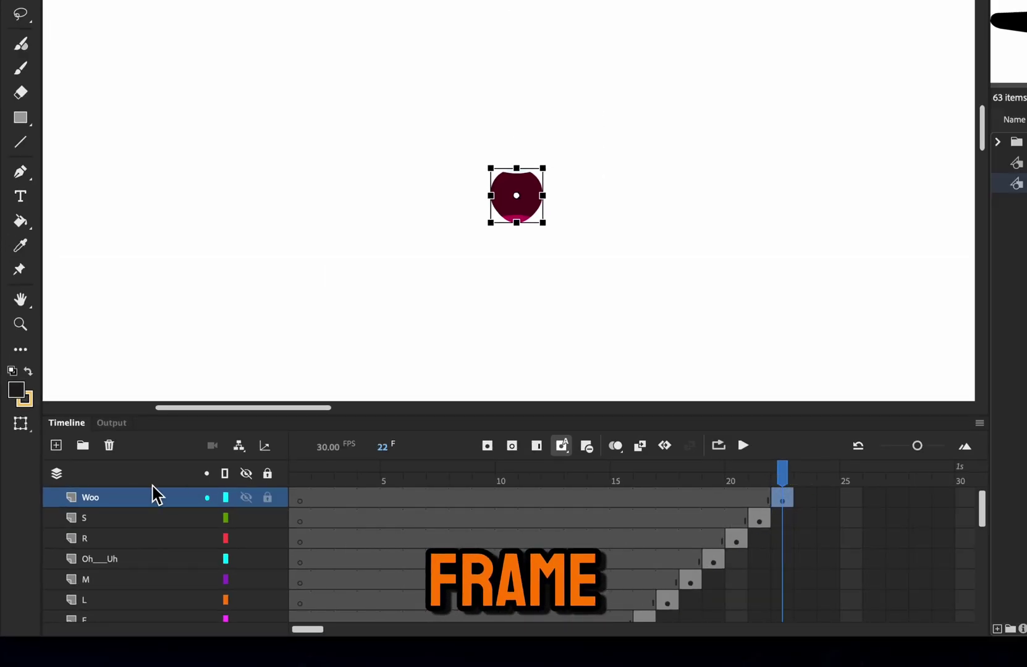
Step: Add a layer named empty above the Woo layer and insert a keyframe at frame 23, just after the last mouth
left_click(56, 445)
double_click(92, 500)
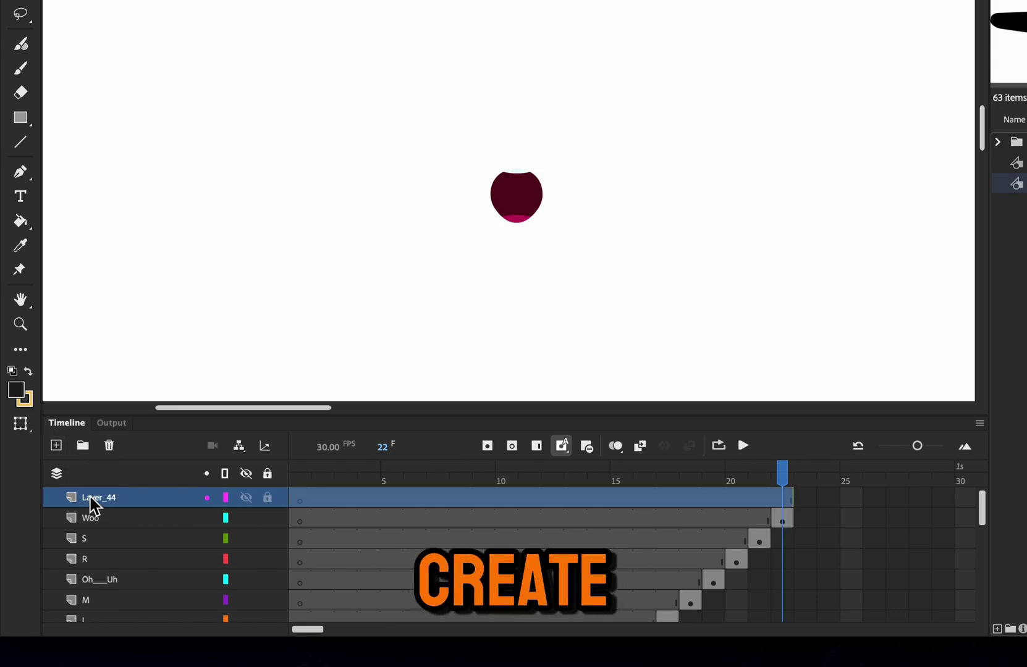
type("empty")
key("Return")
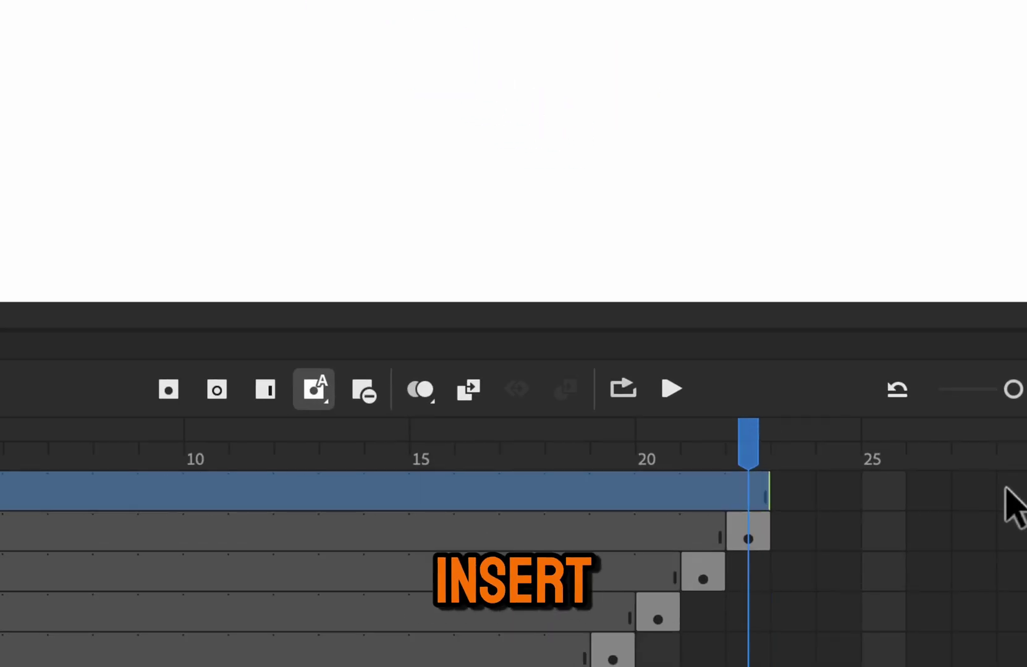
left_click(745, 500)
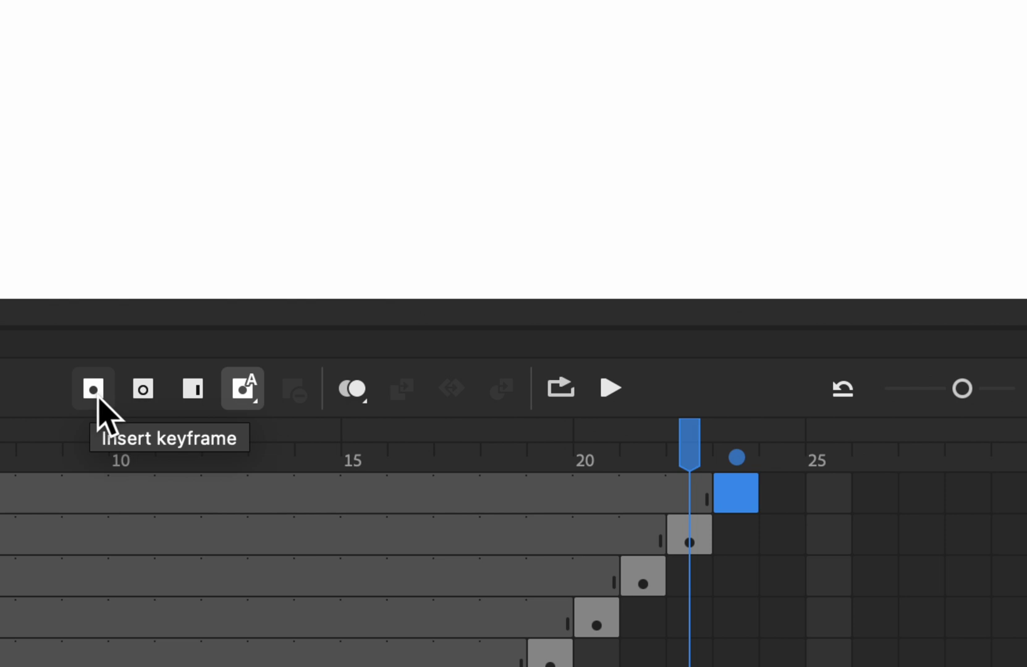
left_click(98, 399)
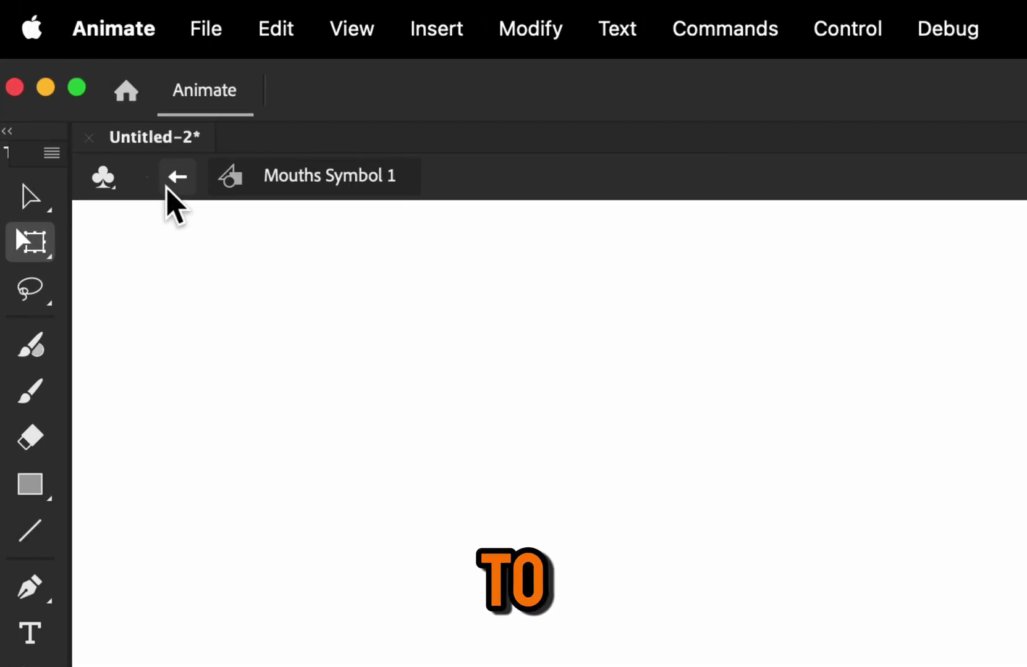
Step: Return to Scene 1 and view how the mouth symbol sits on the mushroom's face
left_click(177, 178)
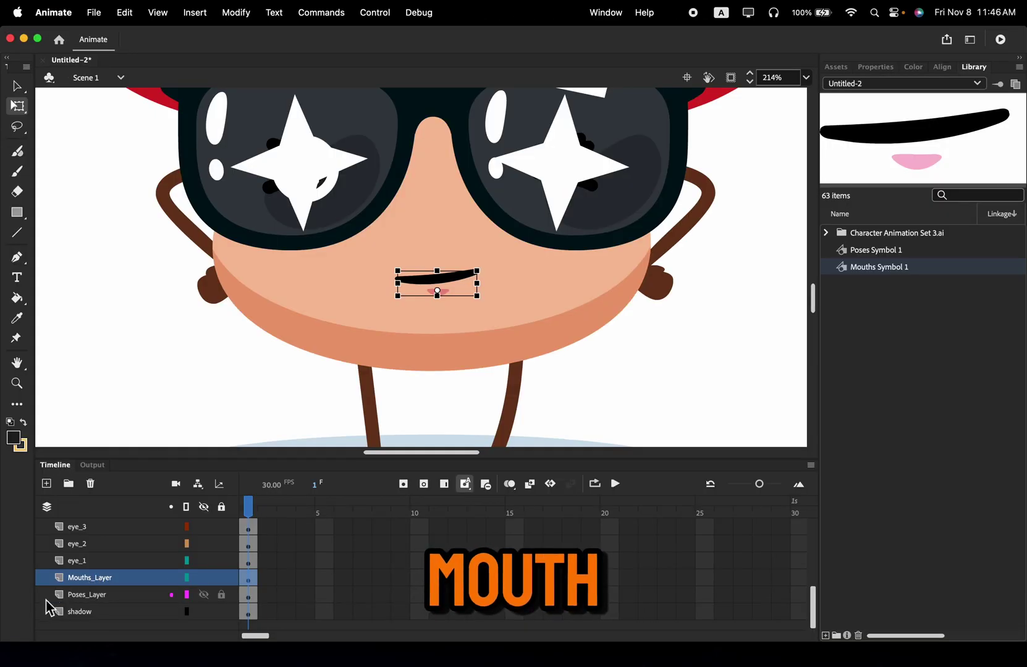
scroll(448, 220, "down", 2)
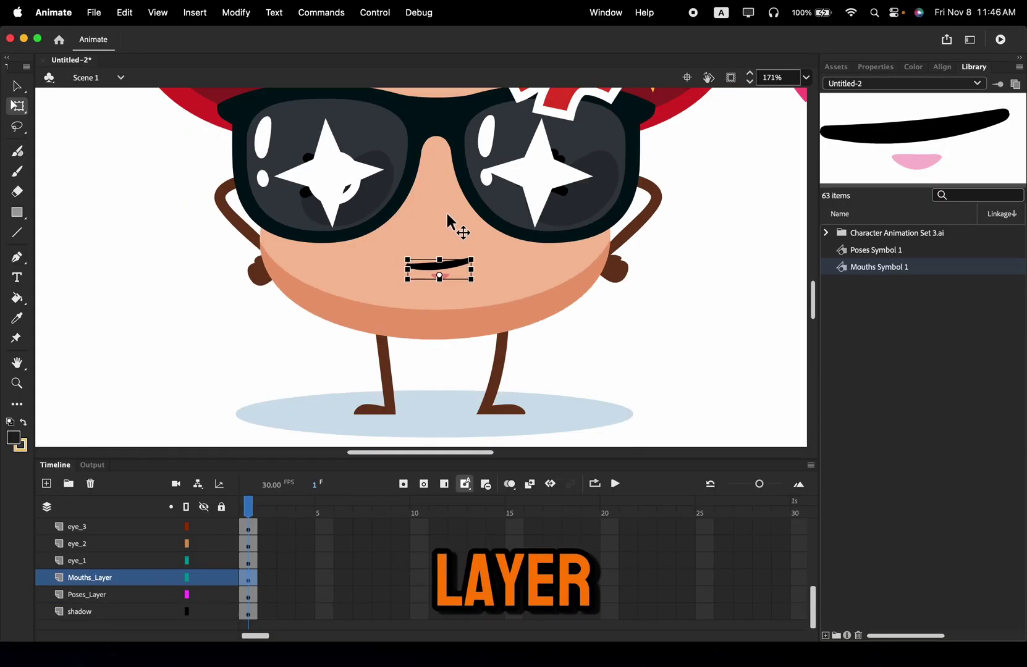
scroll(433, 237, "up", 3)
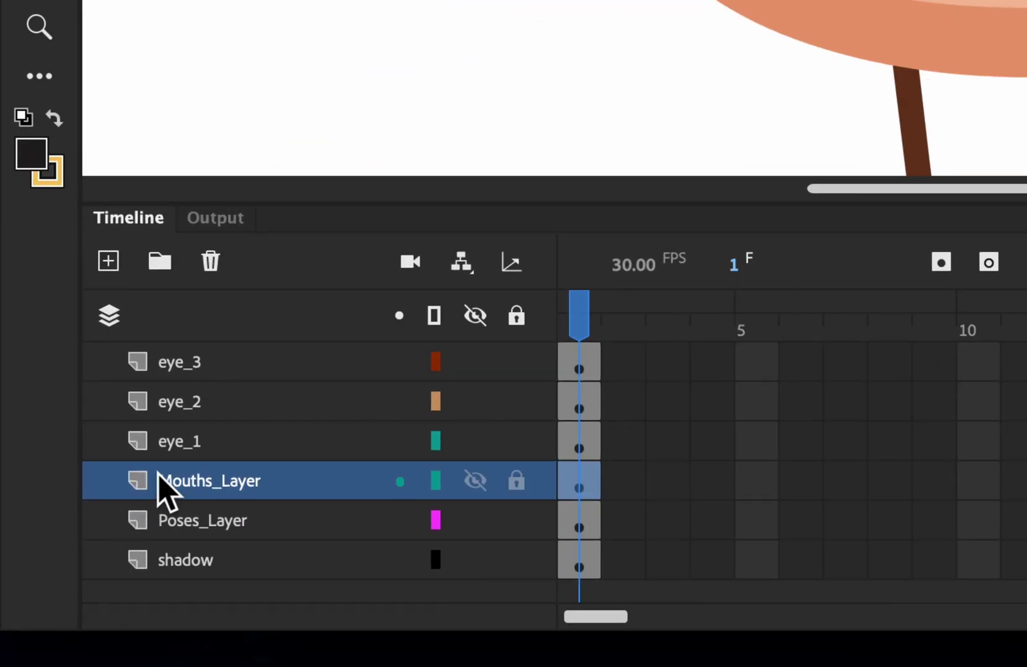
Step: Cut the frames of all eye layers from eye_1 through eye_10 and delete the emptied eye layers
left_click(81, 561)
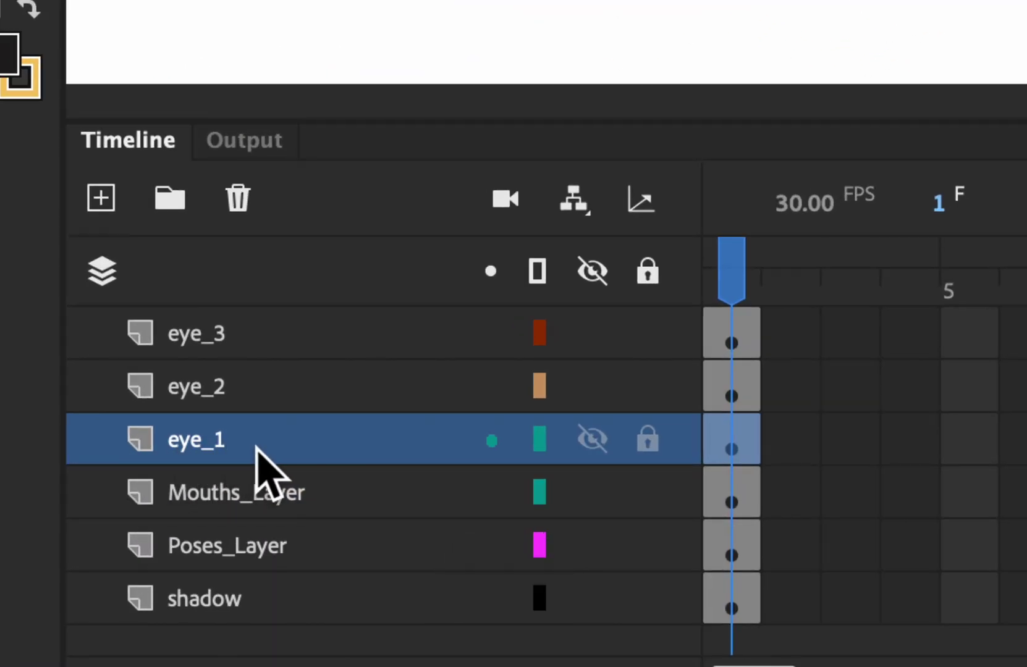
scroll(257, 459, "up", 5)
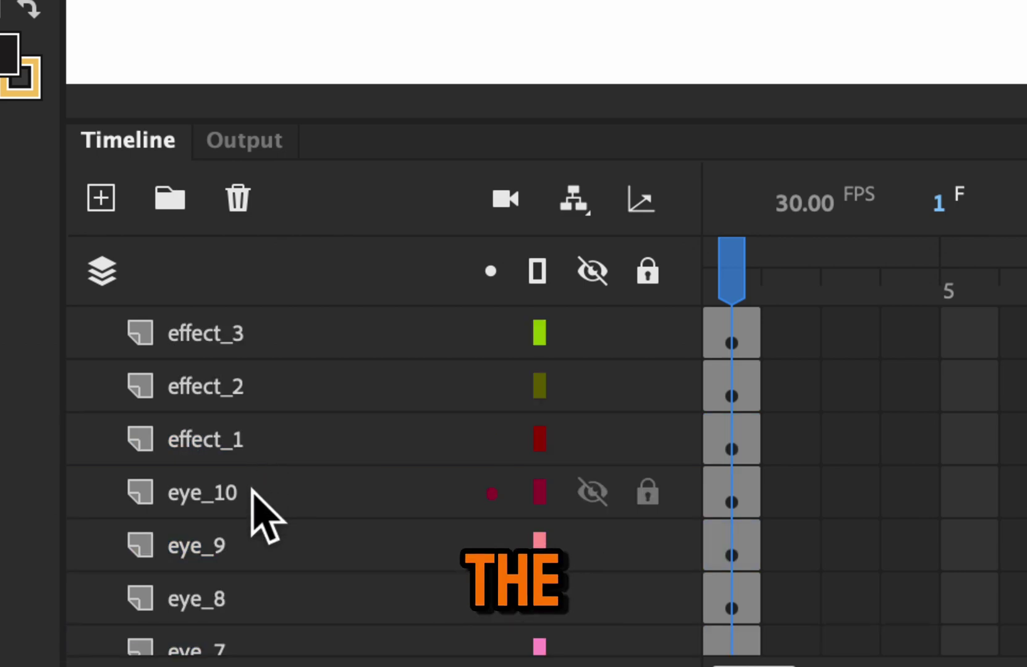
scroll(253, 489, "down", 1)
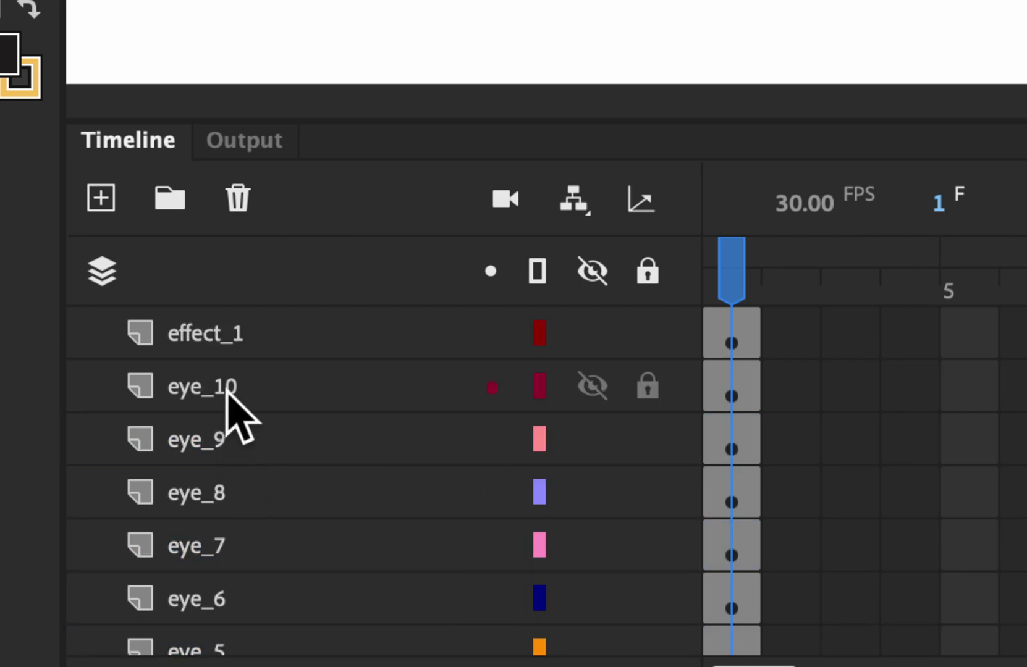
left_click(229, 394, "shift")
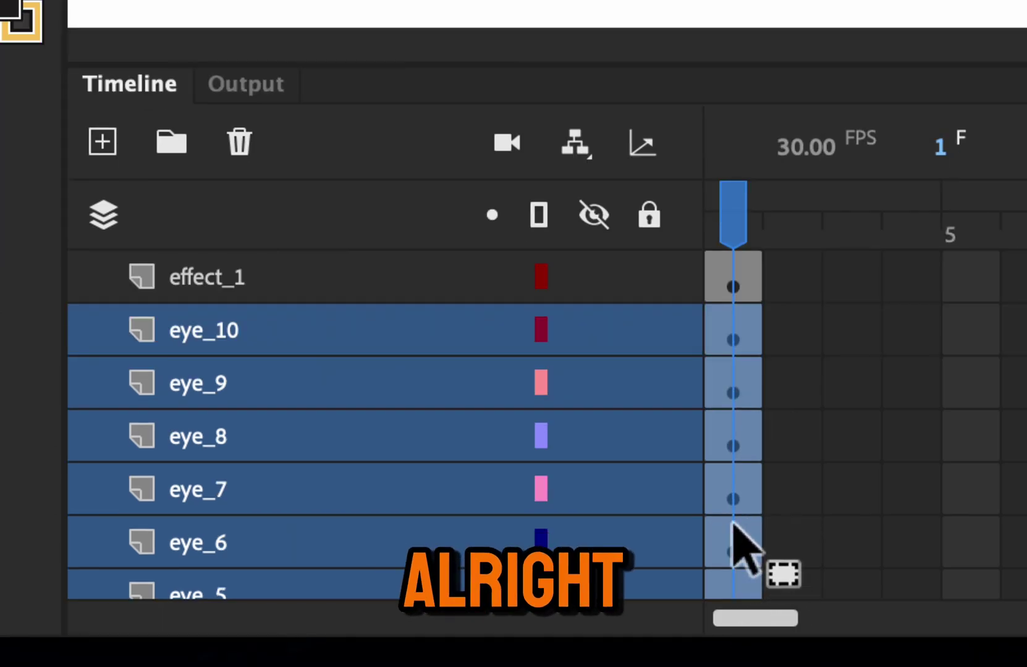
right_click(728, 504)
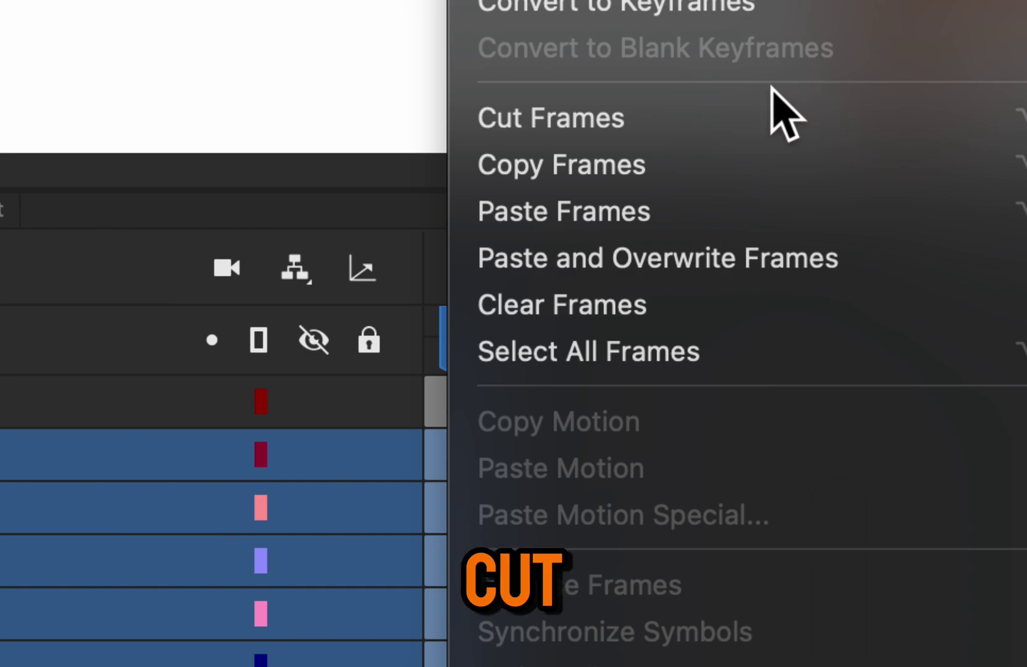
left_click(641, 119)
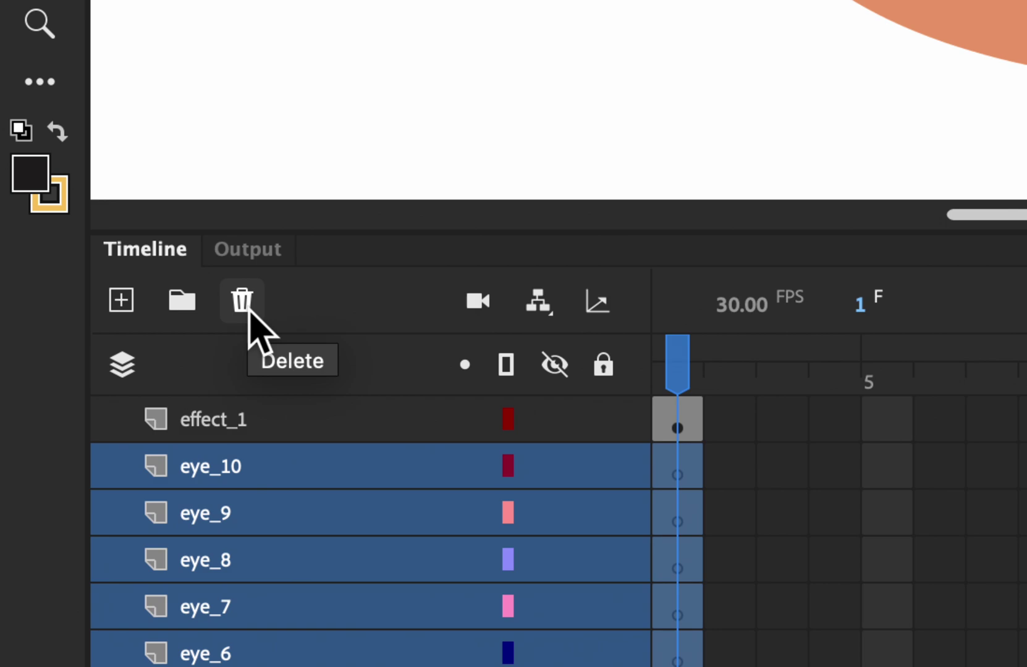
left_click(250, 313)
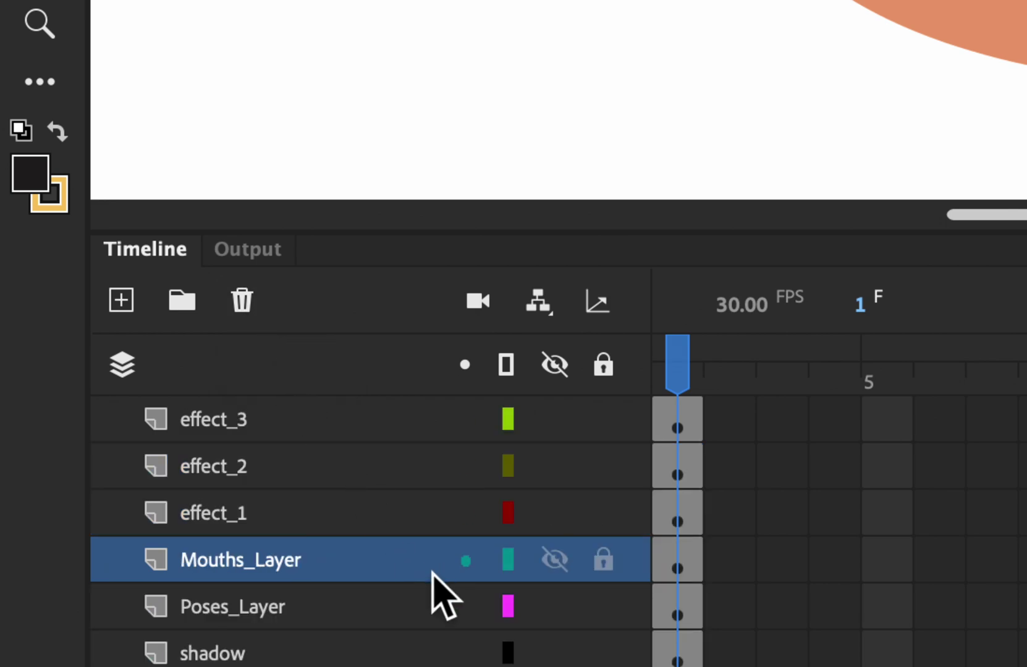
Step: Add a new layer directly above Mouths_Layer and name it Eyes_Layer
left_click(130, 321)
double_click(225, 556)
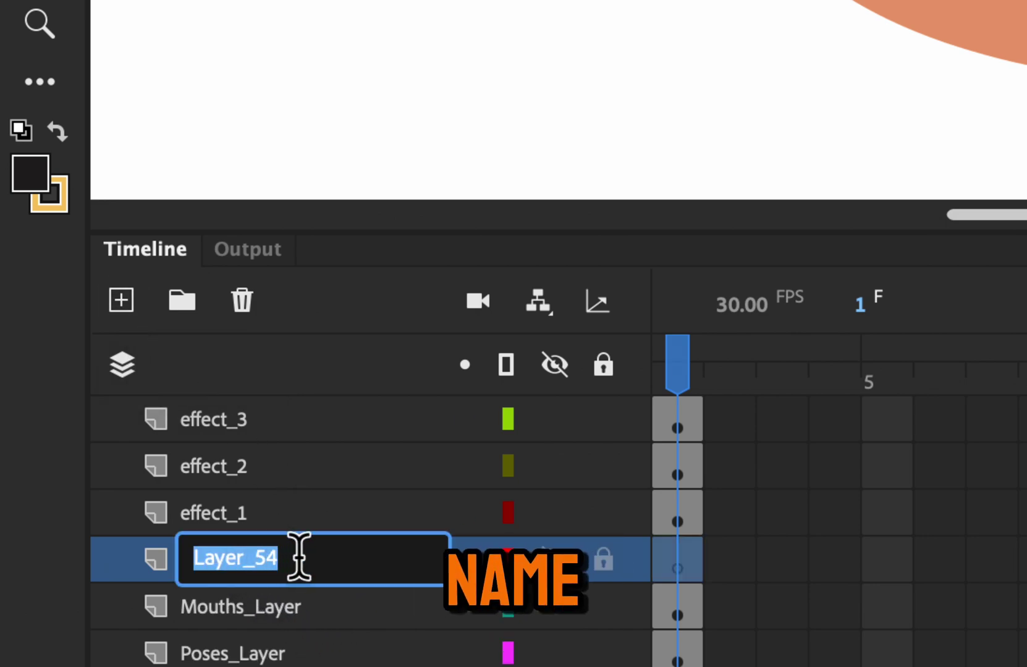
type("E")
key("BackSpace")
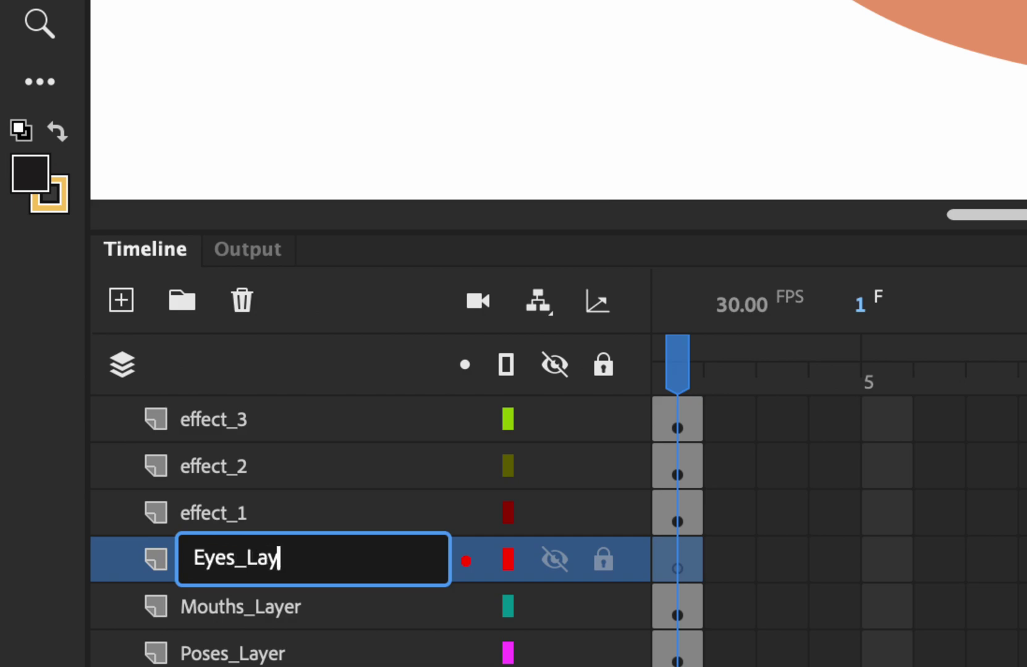
key("Return")
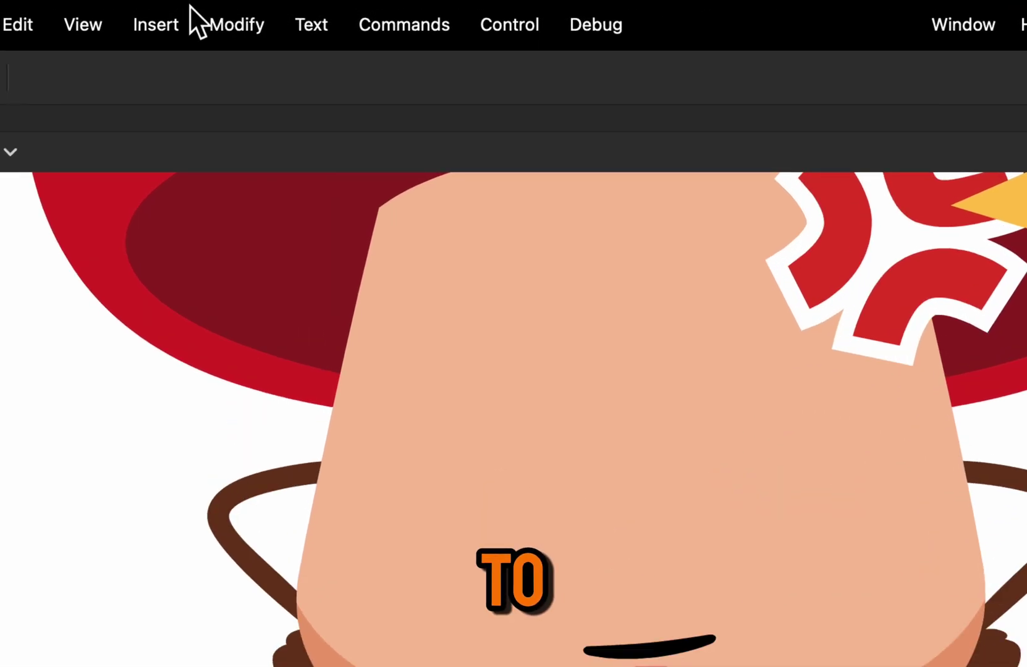
Step: Create a graphic symbol named Eyes Symbol 1 and paste the cut eye frames into its first frame
left_click(210, 13)
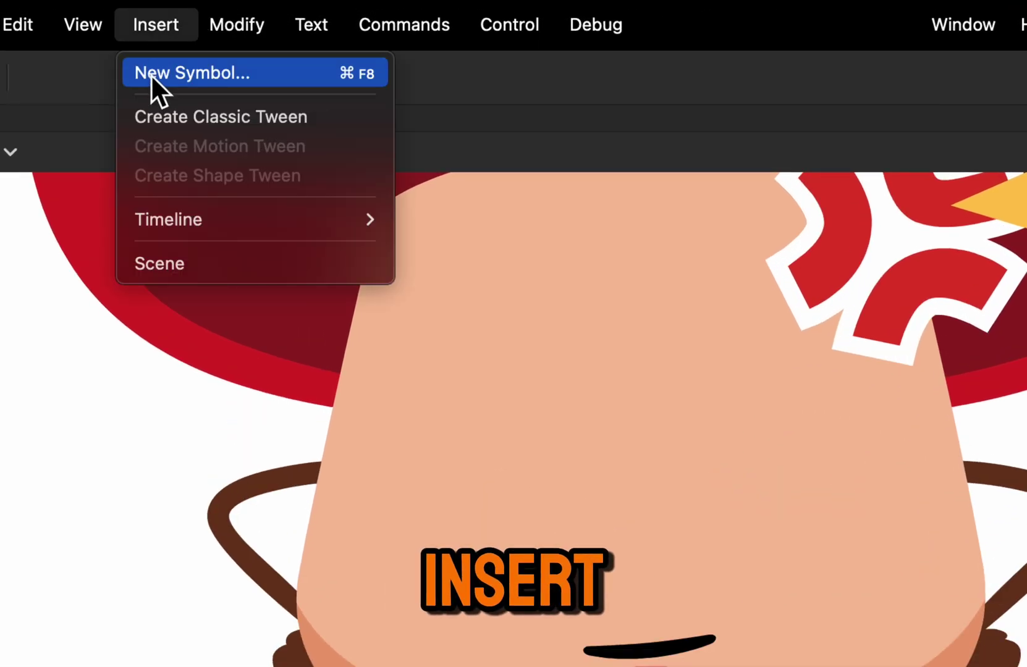
left_click(268, 72)
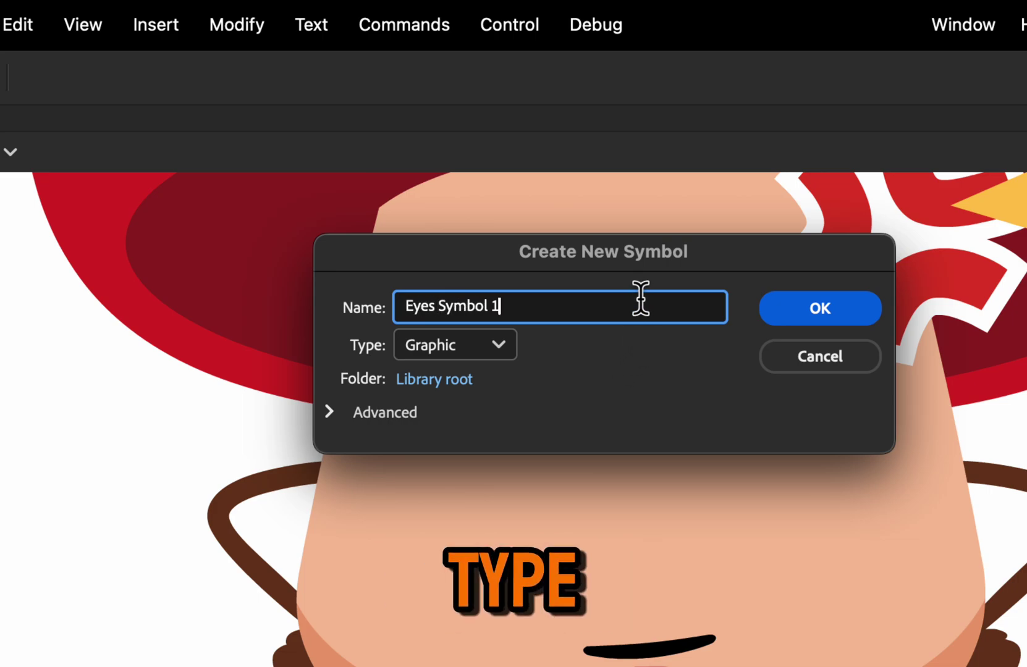
left_click(822, 313)
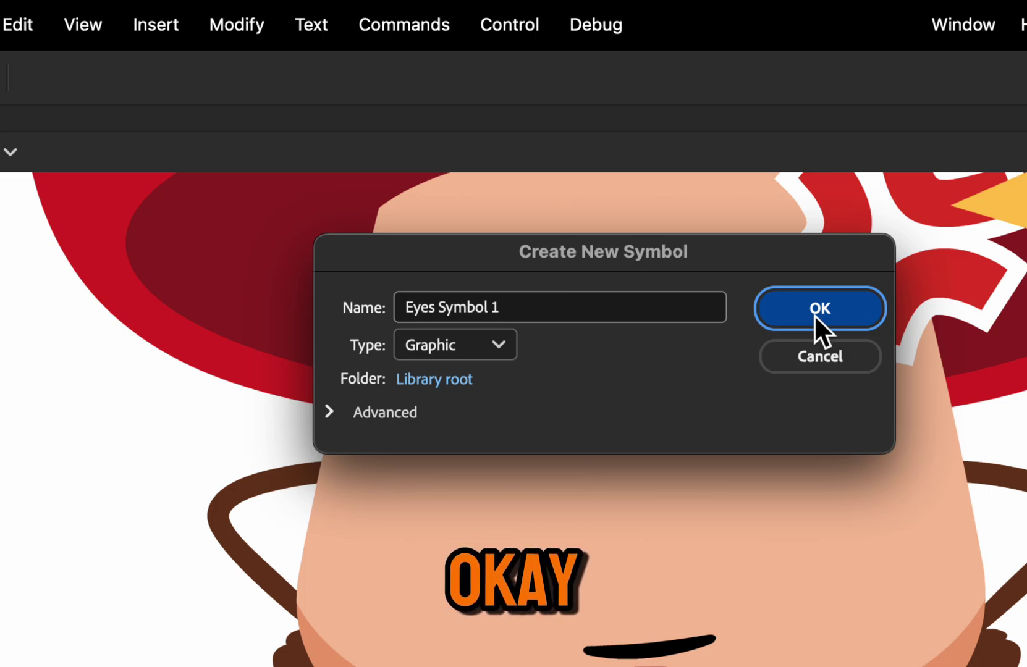
left_click(483, 346)
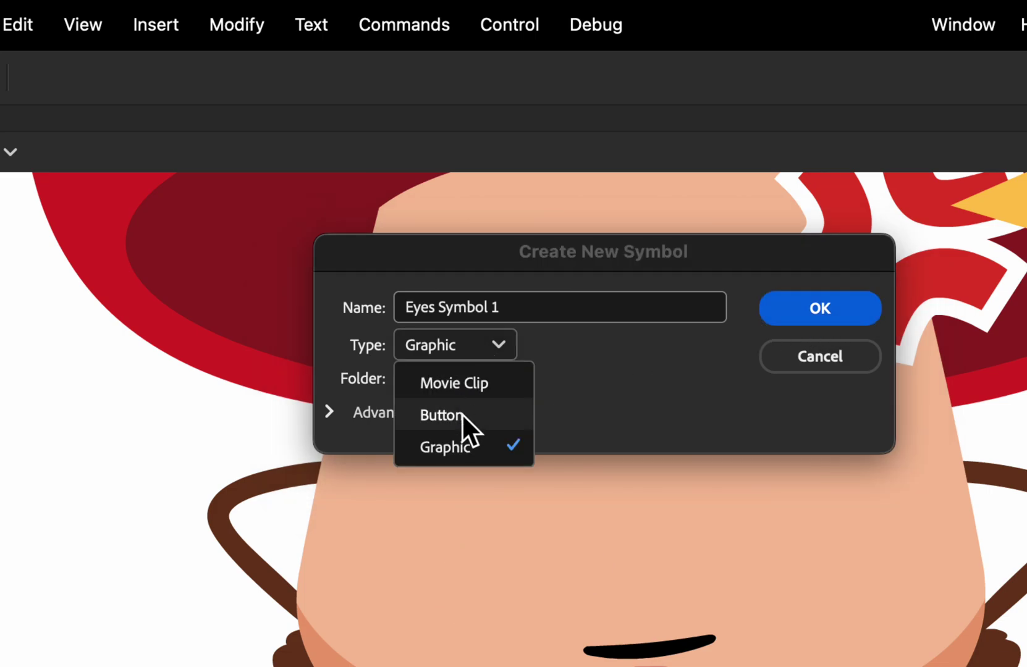
left_click(446, 450)
left_click(820, 308)
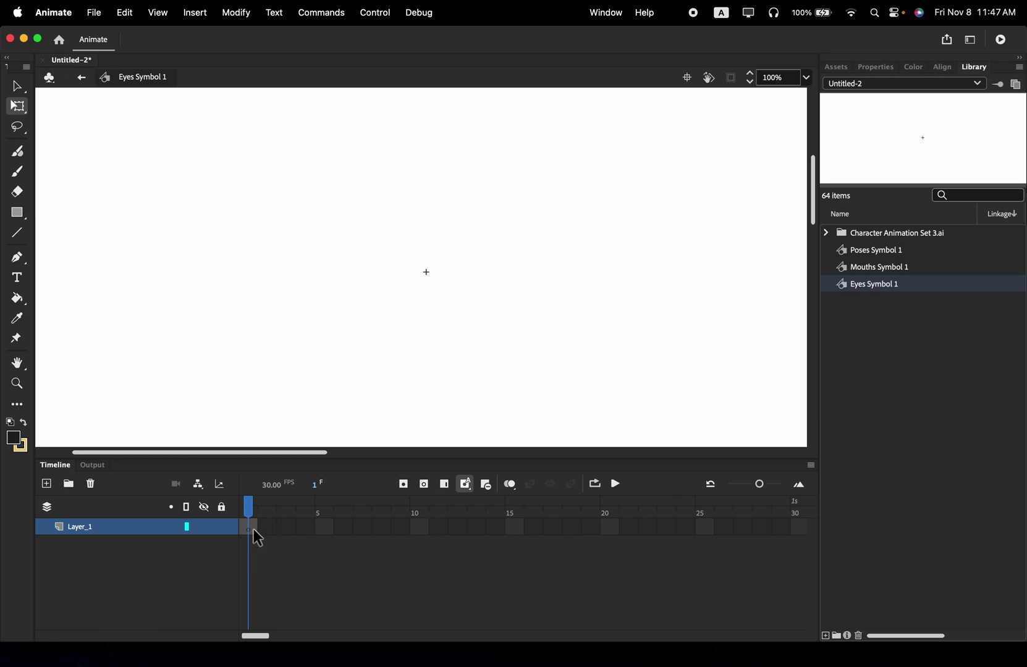
right_click(253, 530)
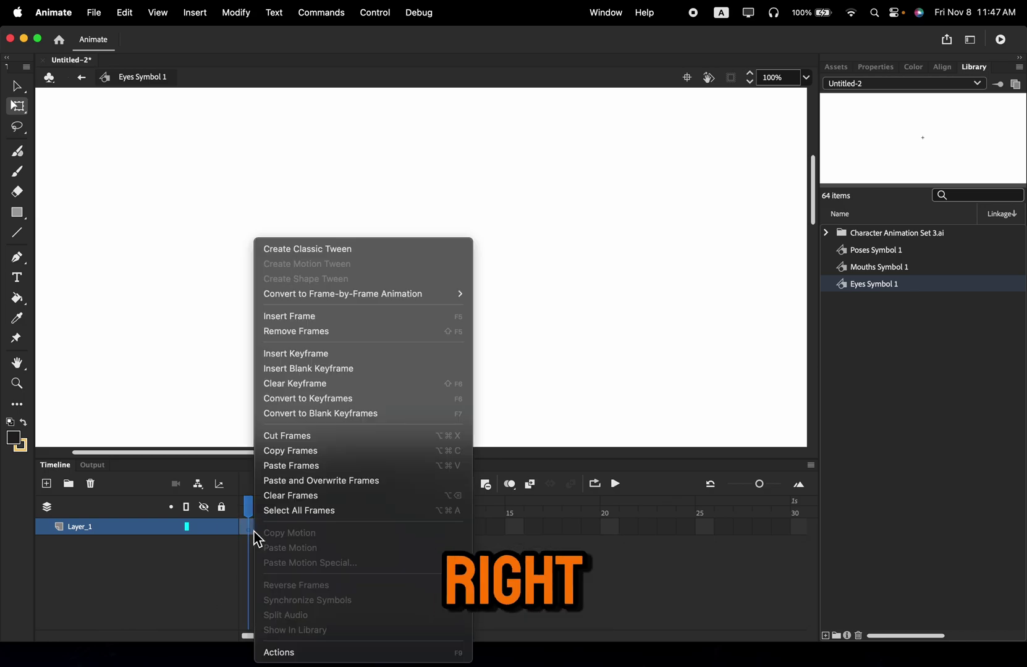
left_click(341, 466)
Step: Stagger the eye layers' keyframes one frame apart, ending with eye_7 on frame 7, eye_8 on 8, eye_9 on 9 and eye_10 on 10
left_click_drag(250, 597, 270, 597)
left_click_drag(250, 580, 283, 584)
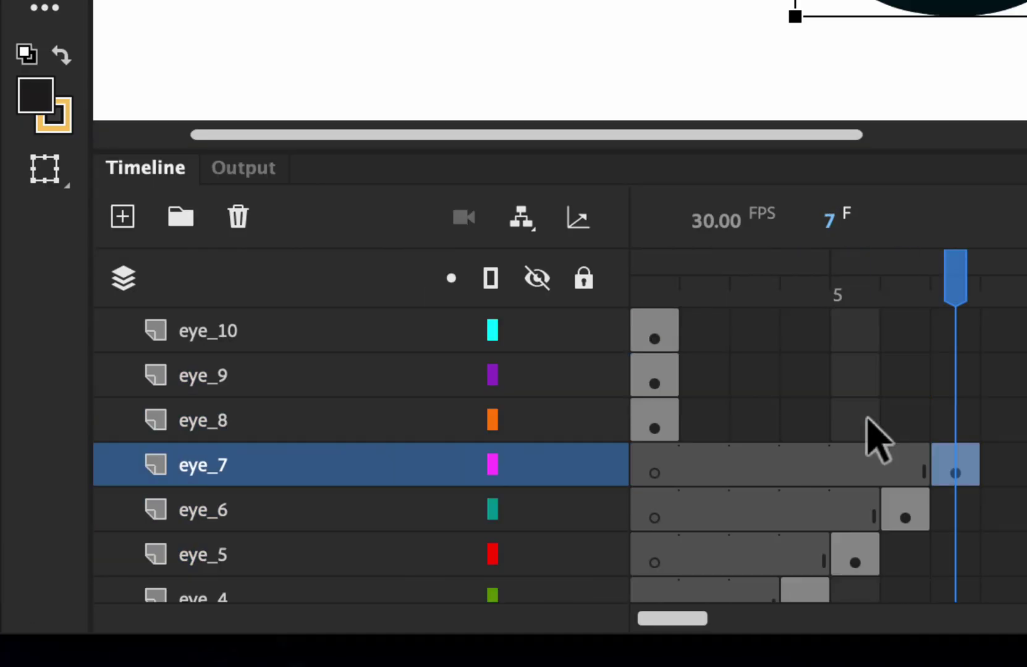
left_click_drag(650, 425, 990, 440)
left_click_drag(647, 338, 1026, 338)
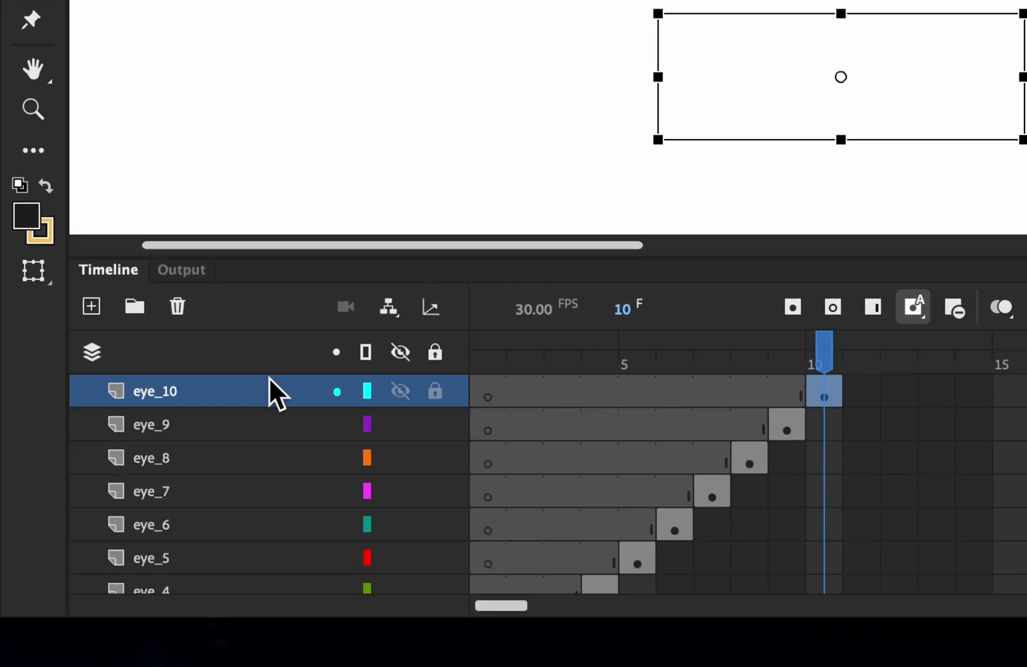
Step: Add a layer named empty above eye_10 and insert a keyframe at frame 11 on it
left_click(96, 306)
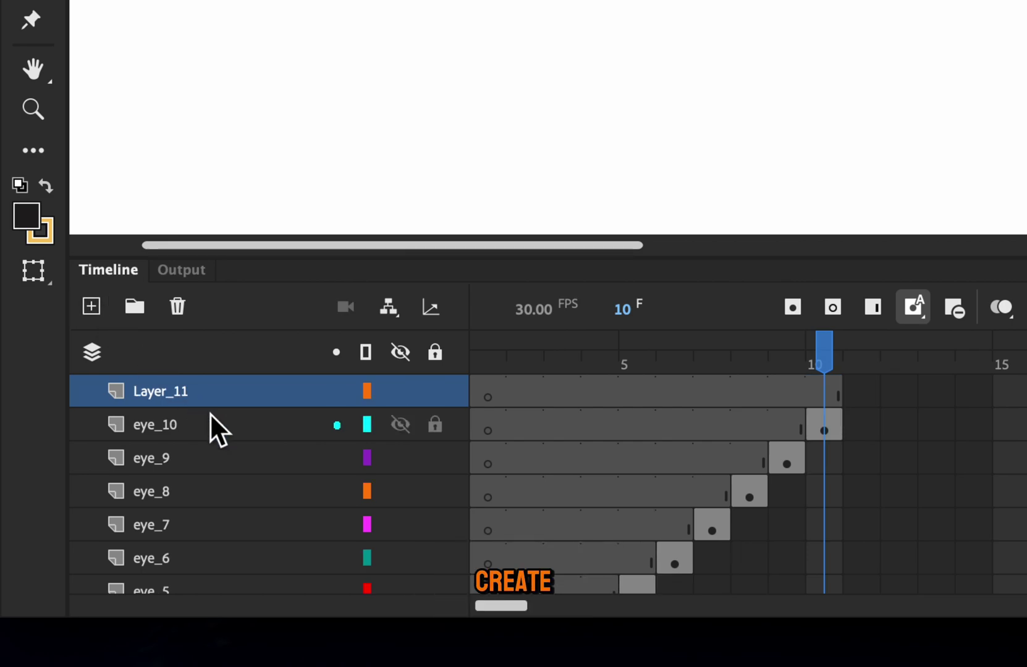
double_click(172, 389)
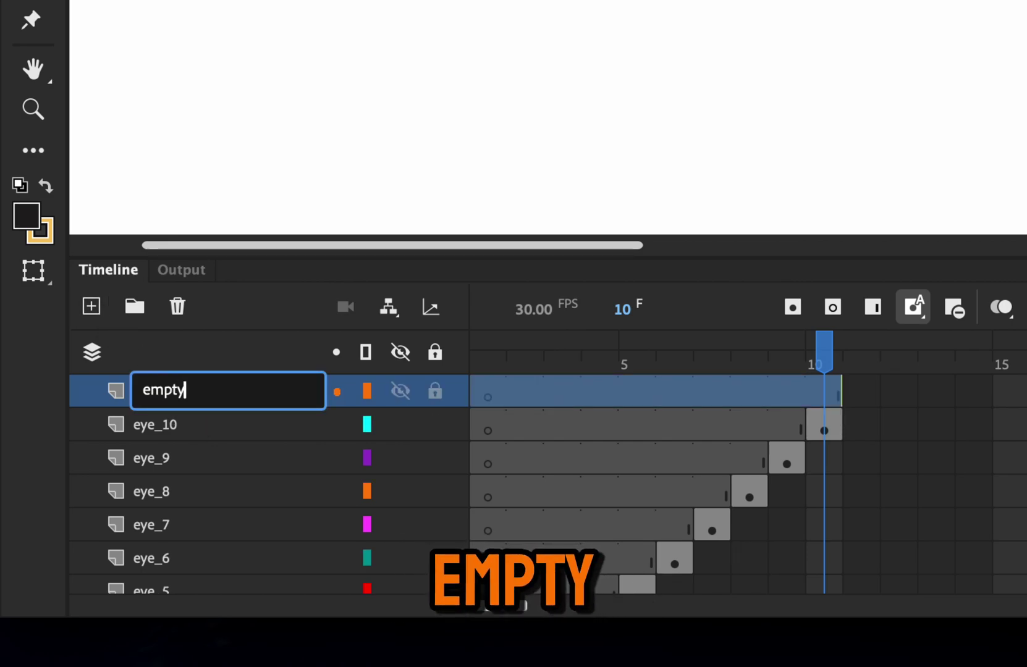
key("Return")
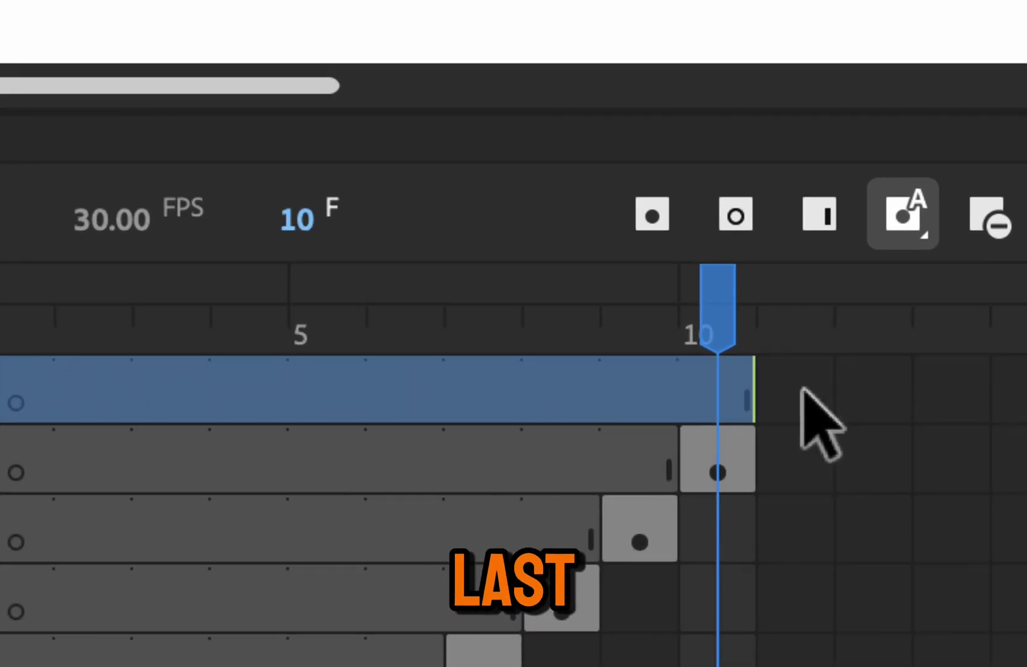
left_click(855, 394)
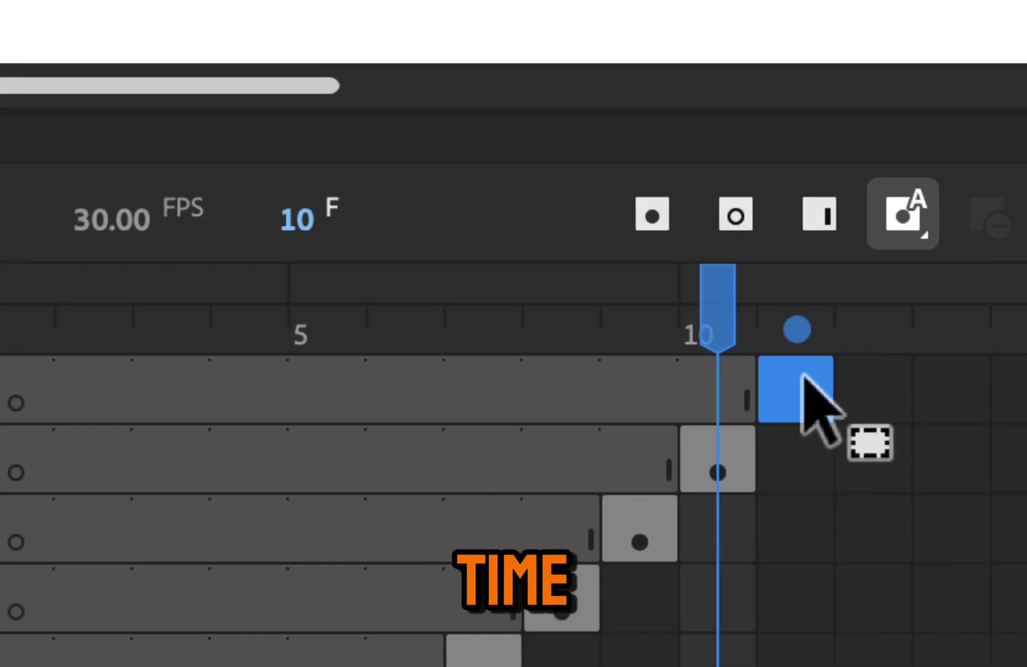
left_click(652, 216)
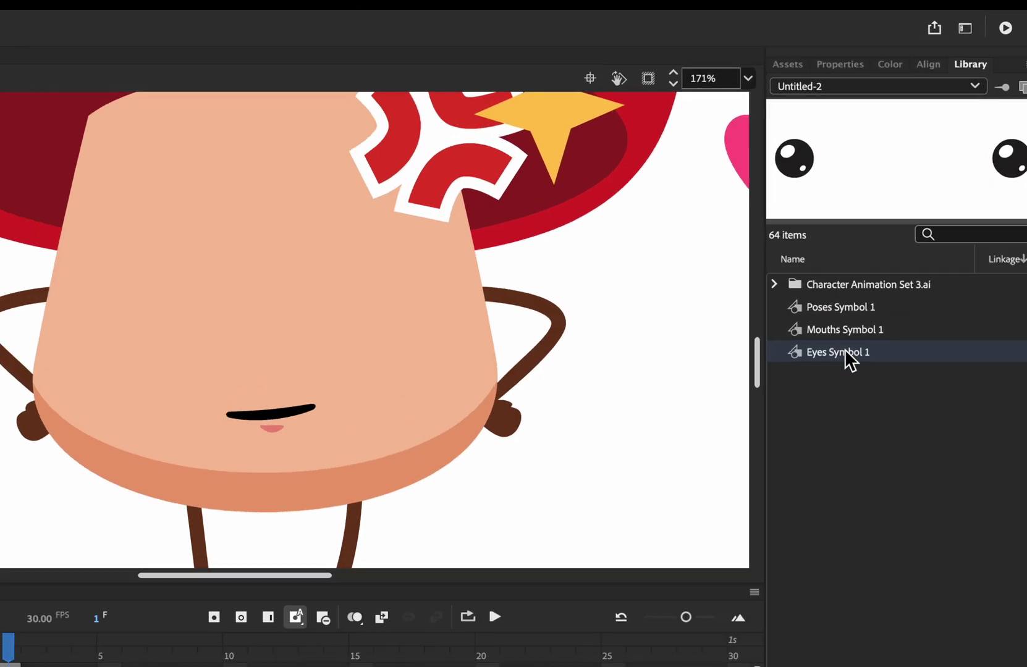
Step: Place Eyes Symbol 1 on the mushroom's face above the mouth and nudge it into alignment
left_click_drag(828, 359, 354, 238)
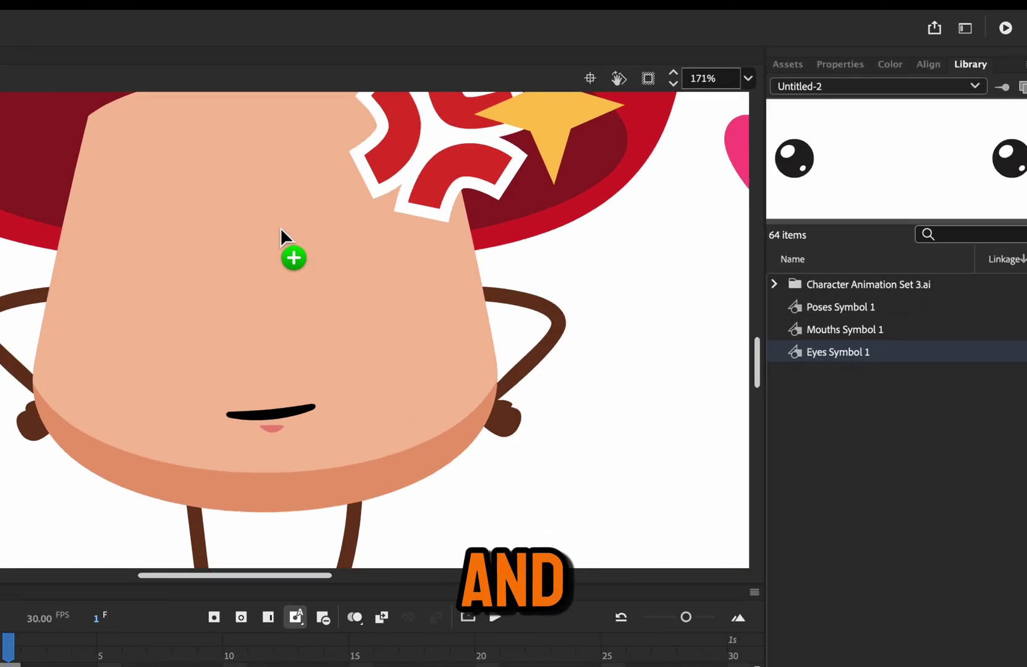
left_click_drag(275, 274, 275, 279)
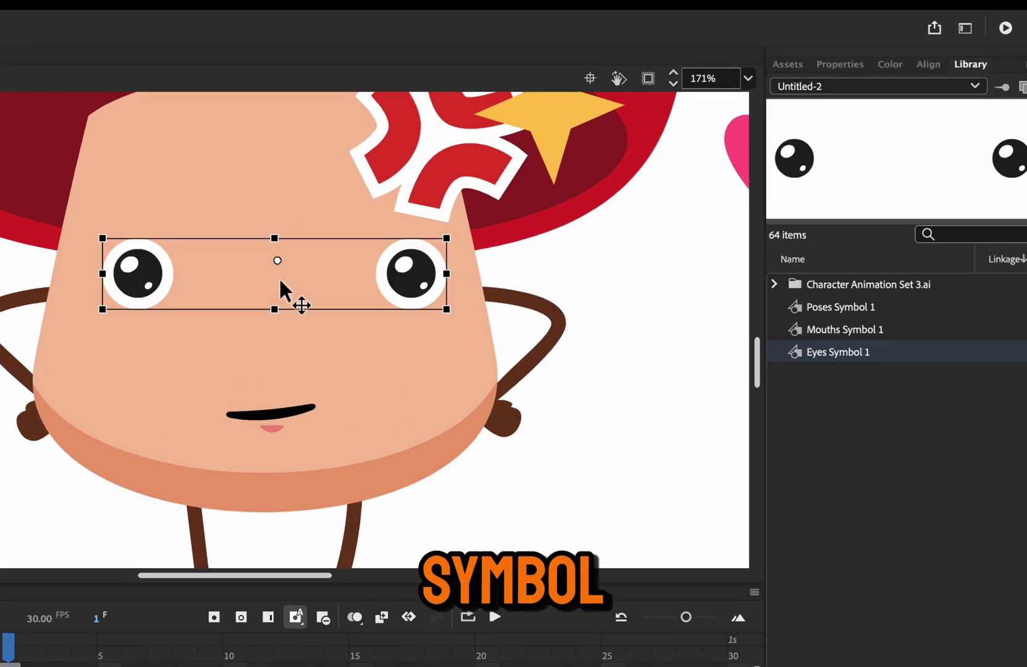
key("Left")
key("Left")
key("Left")
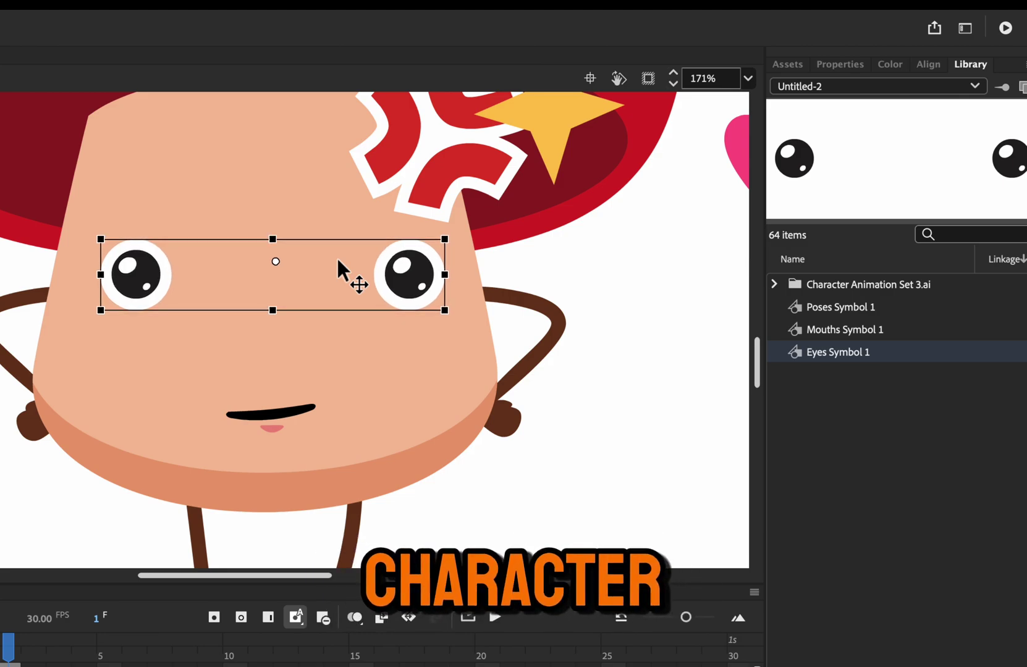
key("Right")
key("Up")
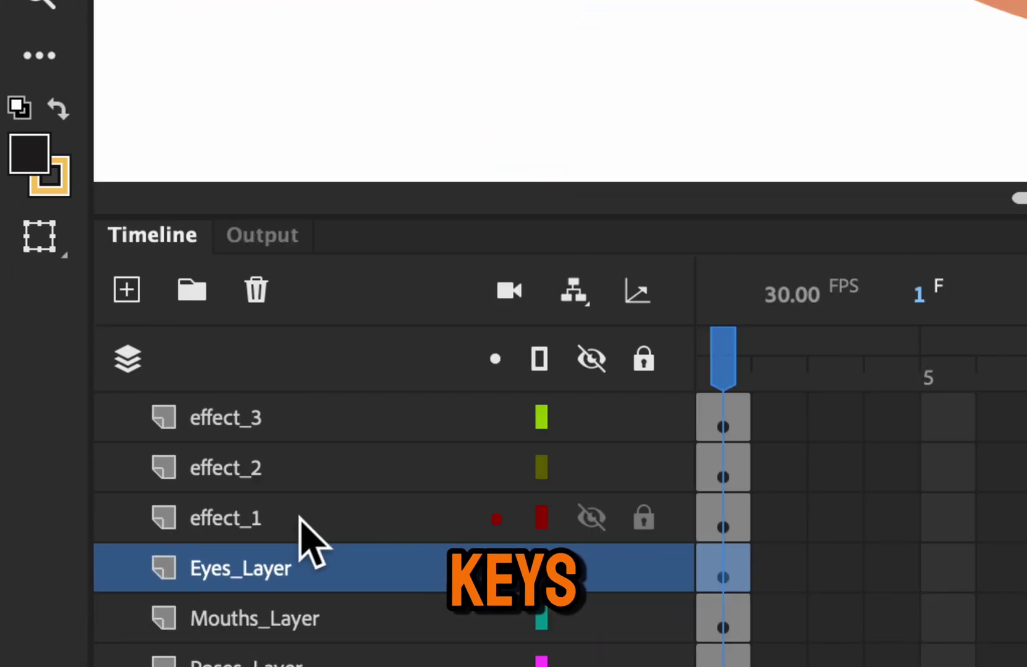
Step: Cut the frames of layers effect_1 through effect_3 and delete the emptied effect layers
left_click(270, 531)
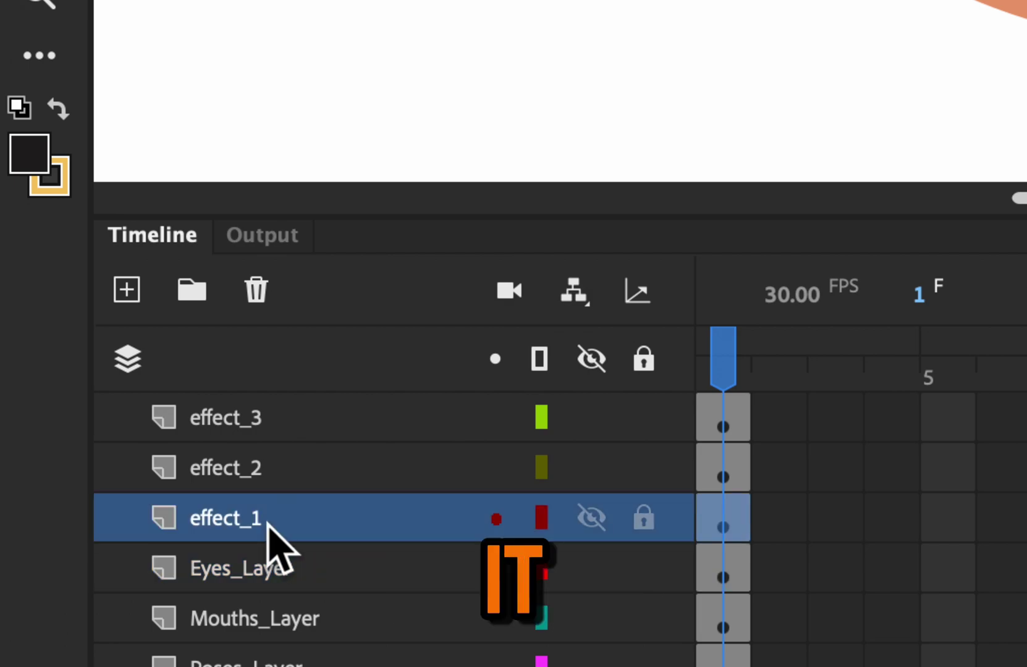
left_click(267, 422, "shift")
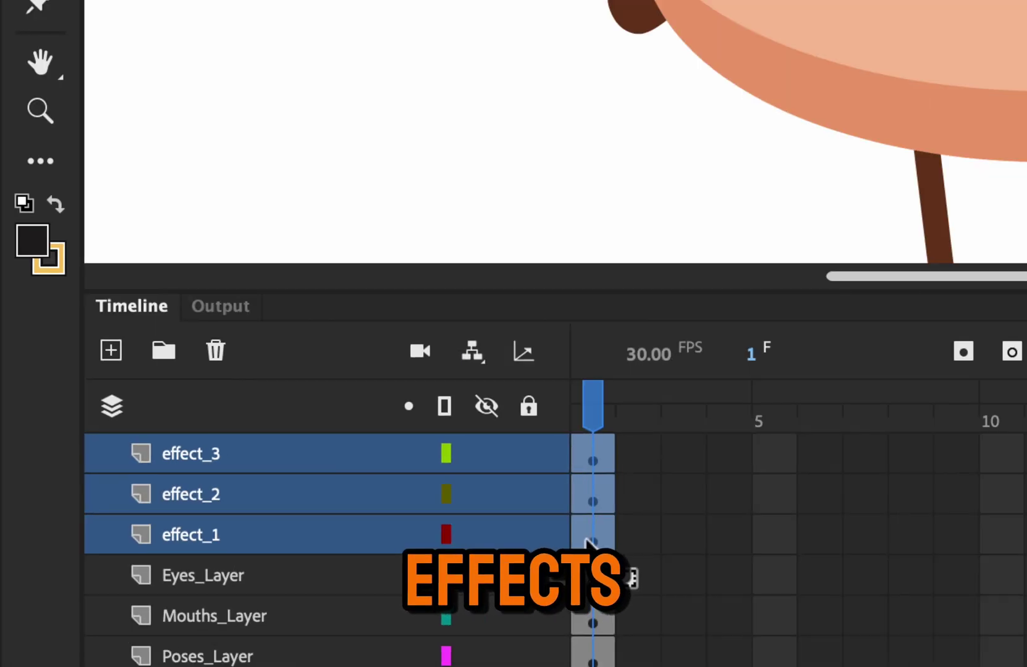
right_click(717, 525)
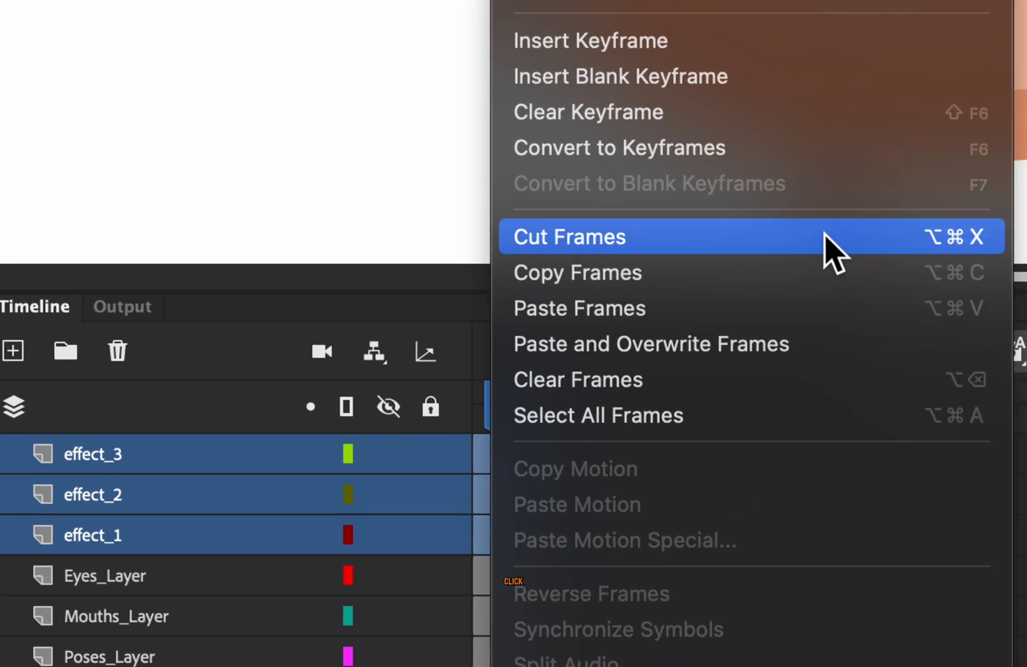
left_click(692, 237)
left_click(118, 352)
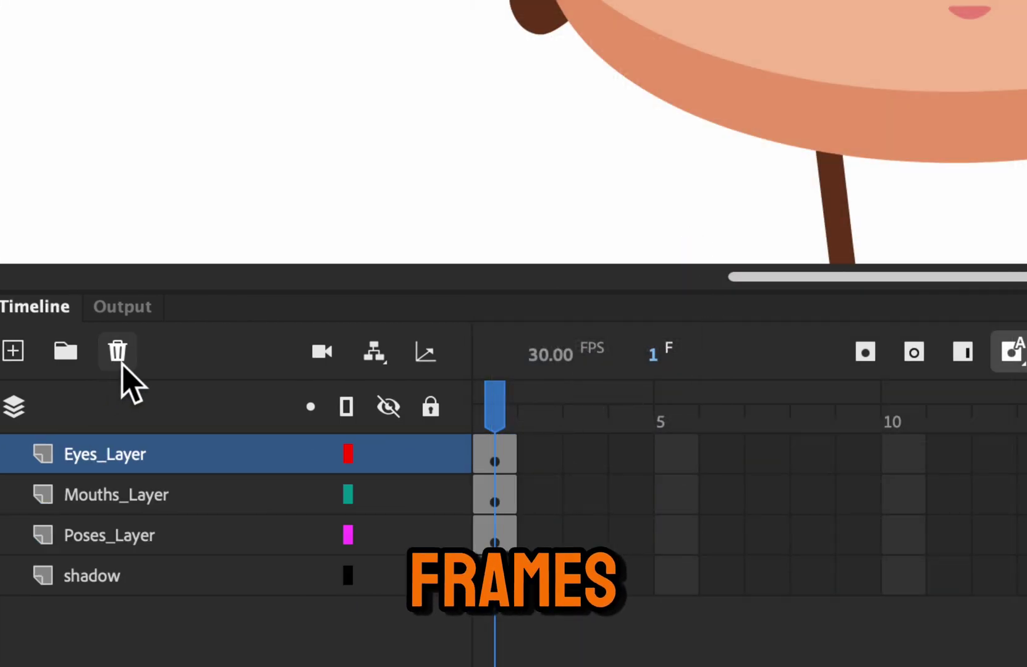
Step: Add a new layer directly above Eyes_Layer and name it Effects_Layer
left_click(13, 351)
double_click(92, 454)
type("Ef")
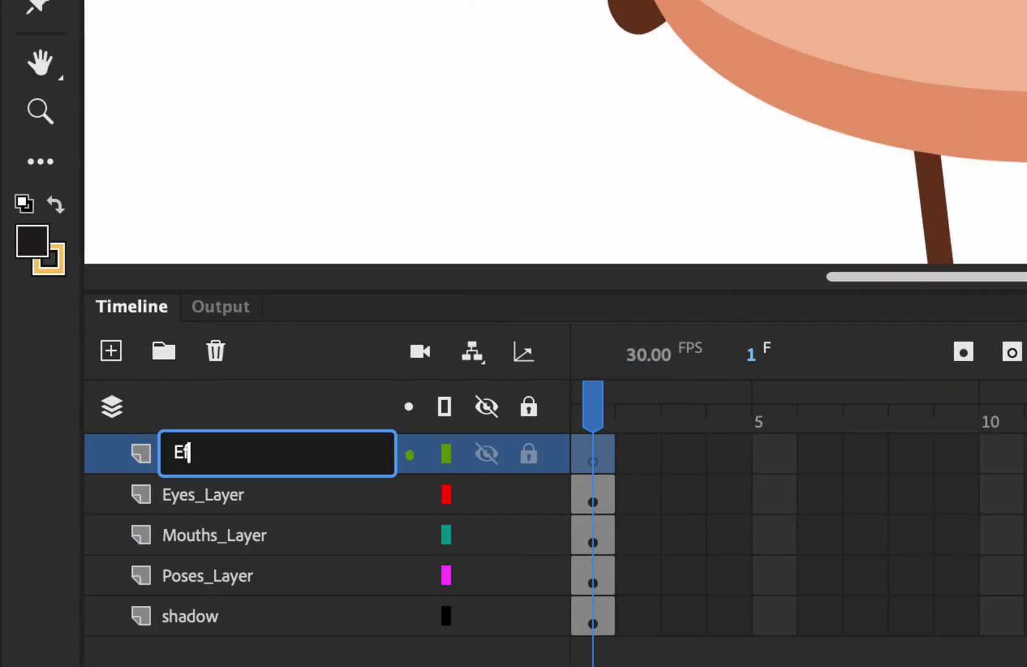
type("fects_Layer")
key("Return")
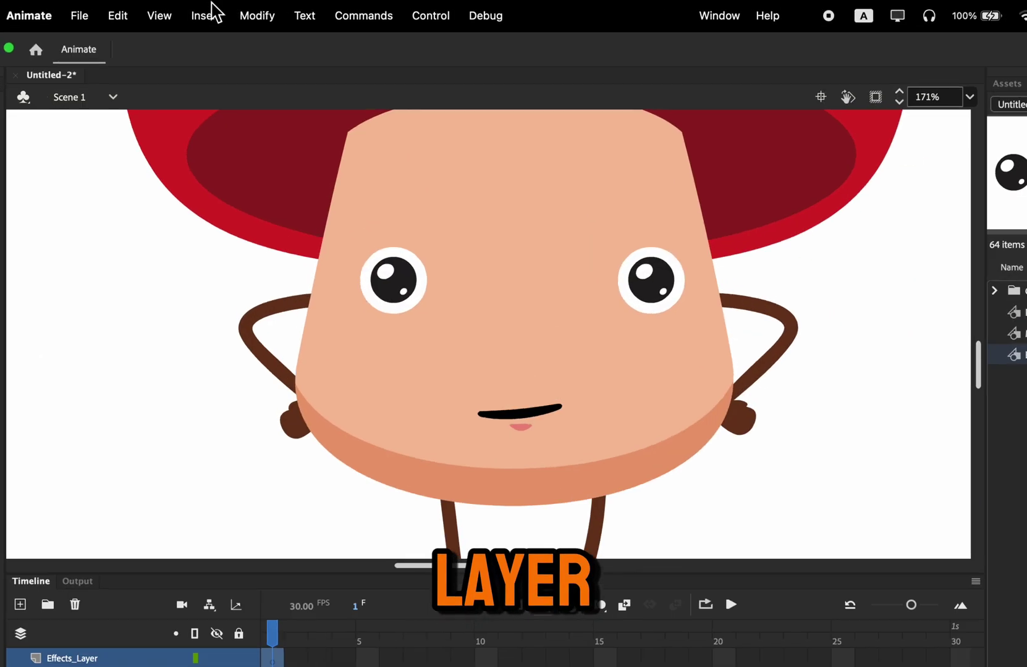
Step: Create a graphic symbol named Effects Symbol 1 and paste the cut effect frames into its first frame
left_click(167, 11)
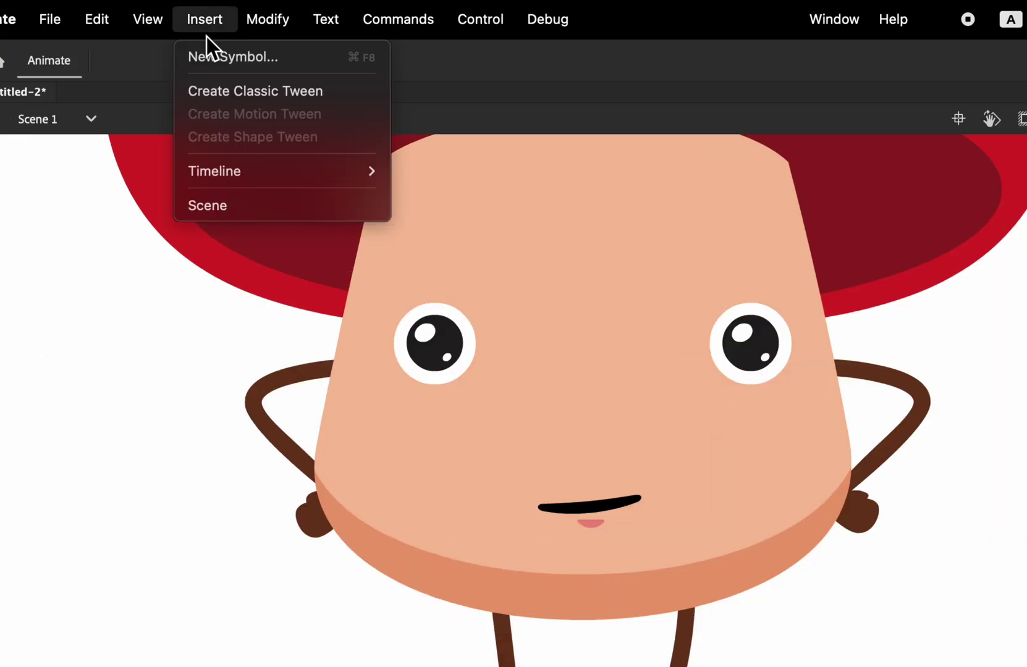
left_click(277, 58)
left_click(342, 237)
type("Effects Symbol 1")
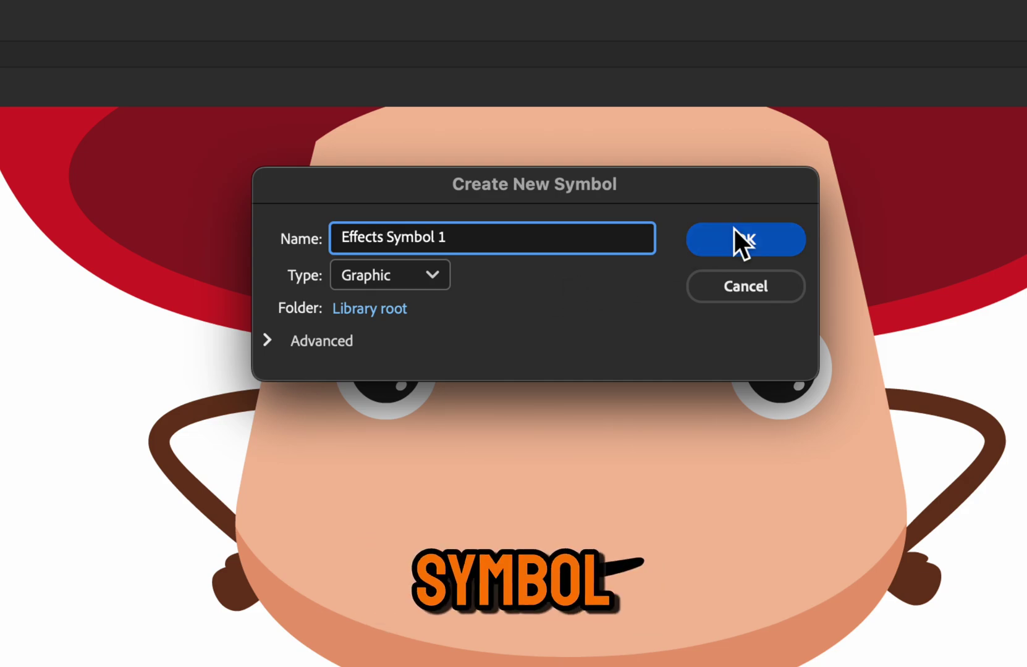
left_click(734, 229)
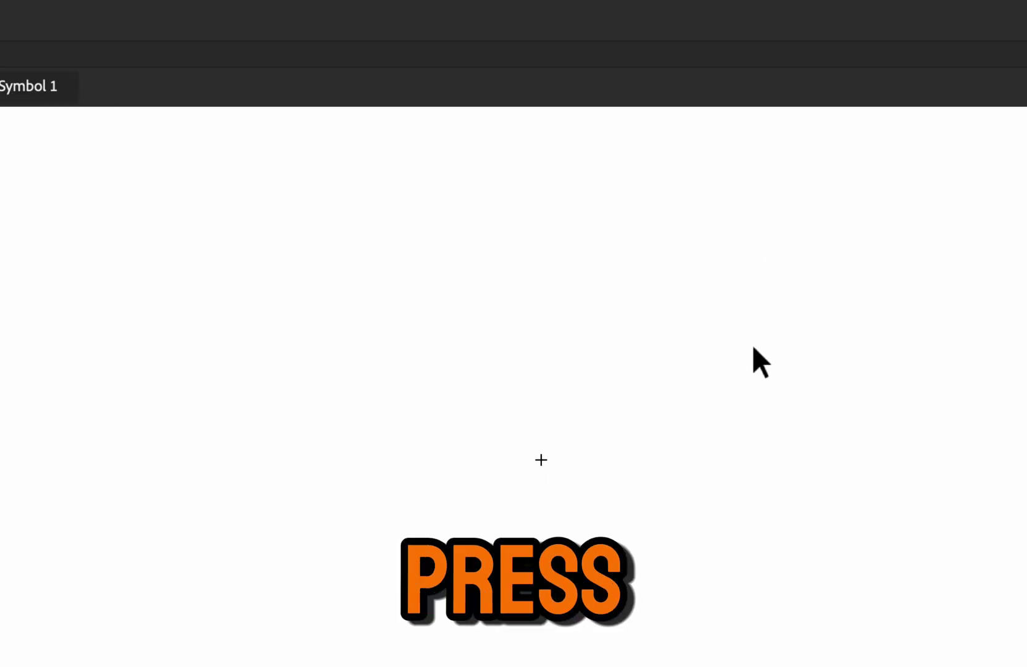
right_click(251, 528)
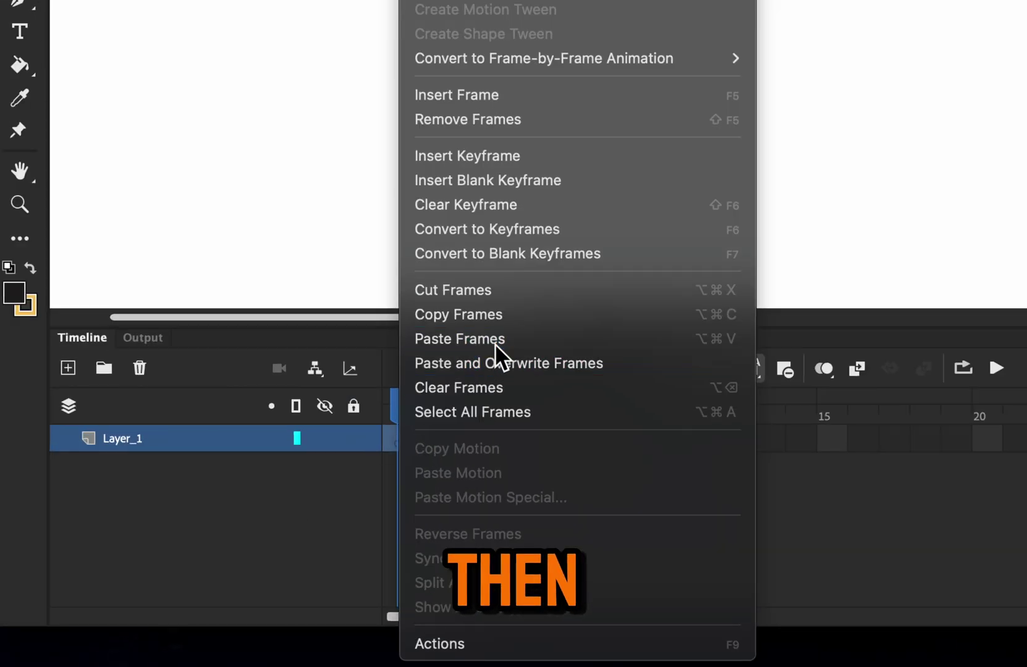
left_click(311, 465)
Step: Stagger the effect keyframes one frame apart, with effect_2 on frame 2 and effect_3 on frame 3
left_click(251, 544)
left_click(251, 527)
left_click_drag(401, 439, 459, 438)
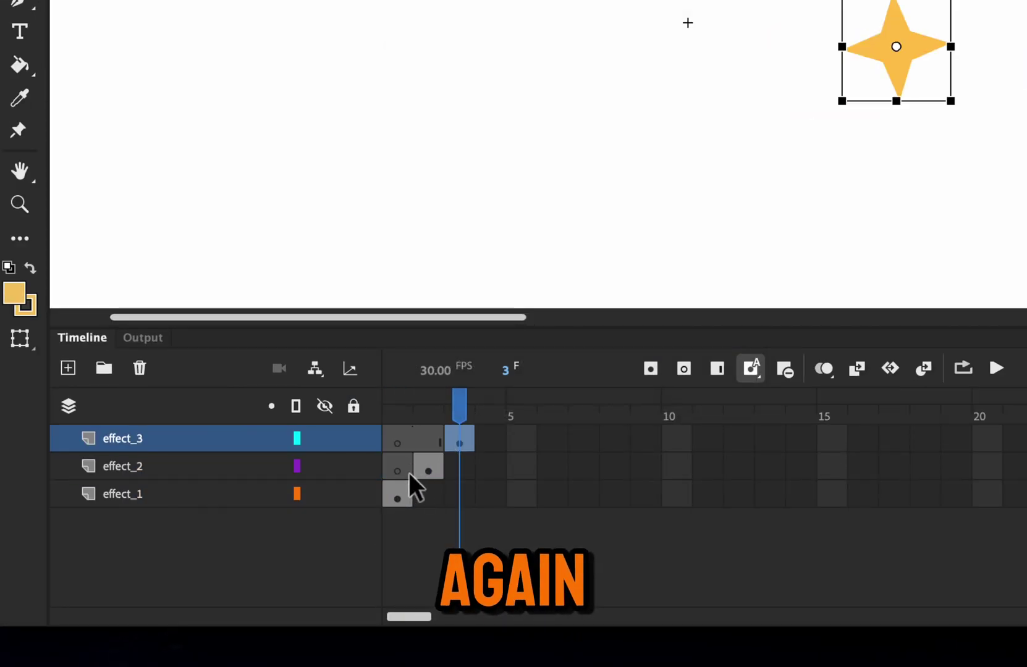
Step: Add a layer named empty above effect_3 and insert a keyframe at frame 4 on it
left_click(68, 368)
double_click(165, 438)
type("empty")
key("Return")
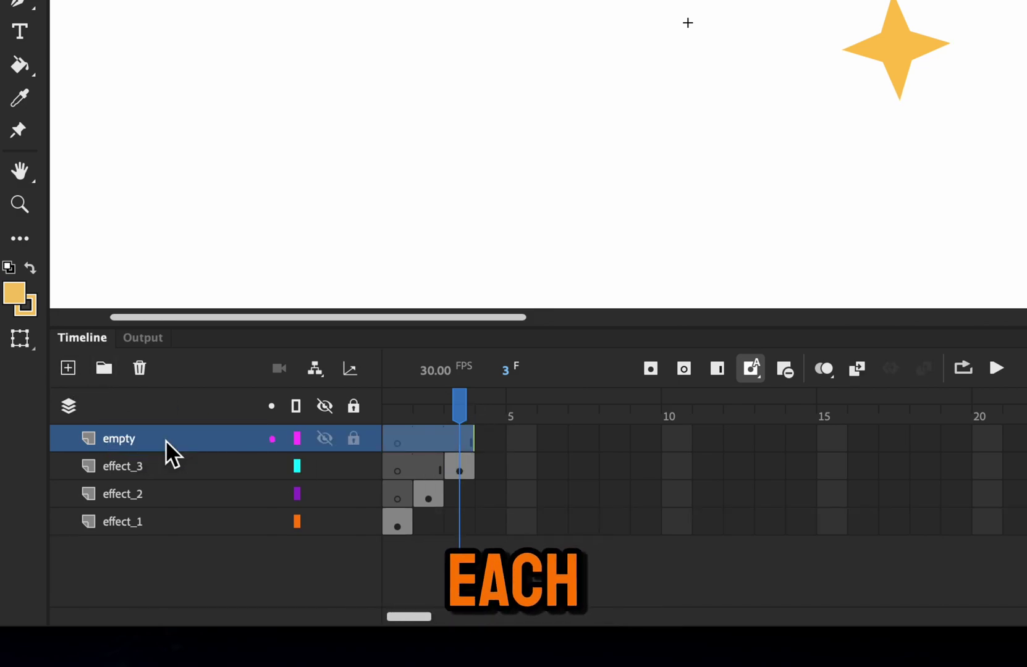
left_click(487, 440)
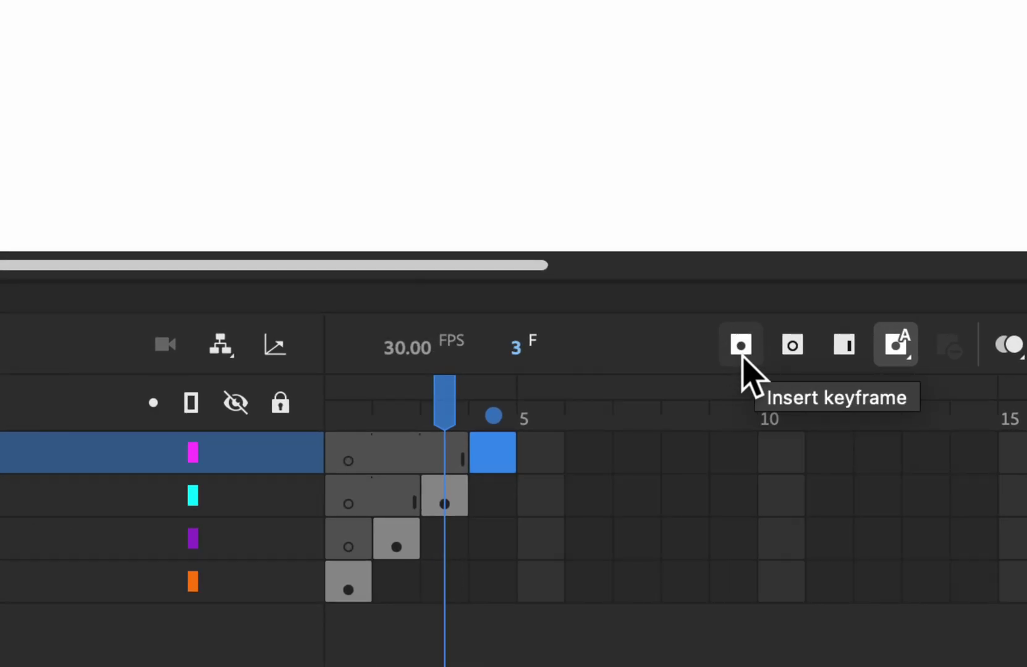
left_click(742, 356)
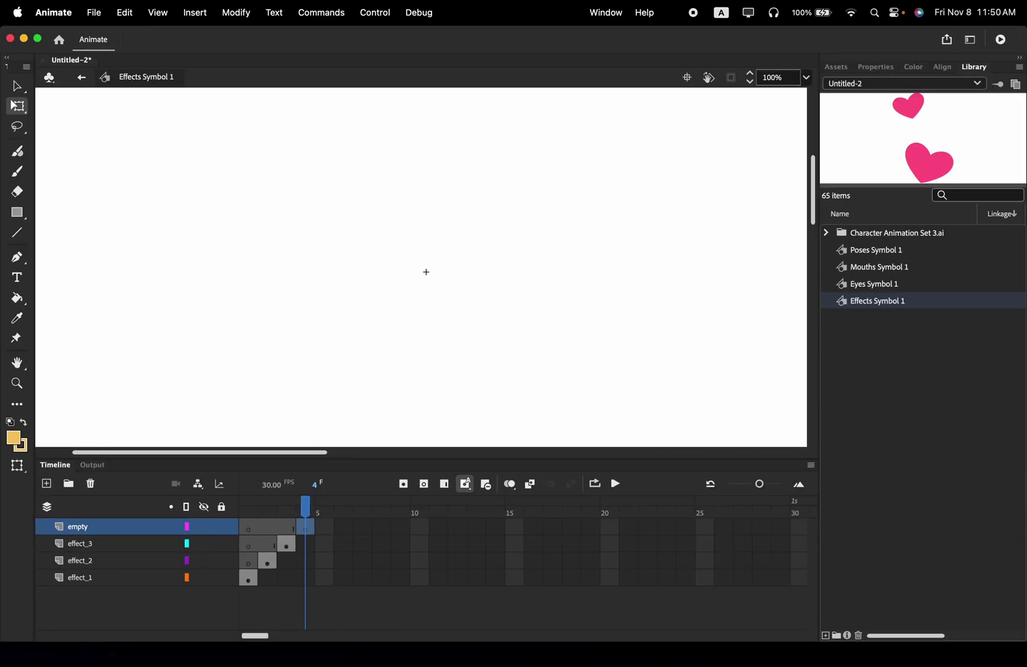
Step: Return to Scene 1 and place Effects Symbol 1 on Effects_Layer, with its hearts beside the mushroom's body
left_click_drag(493, 411, 349, 411)
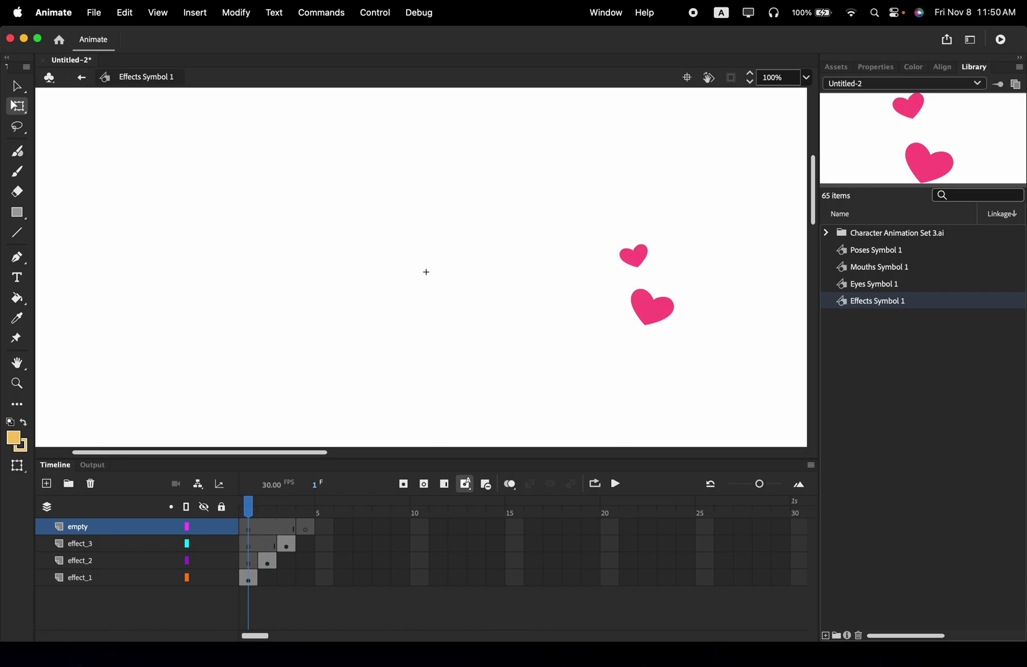
double_click(426, 272)
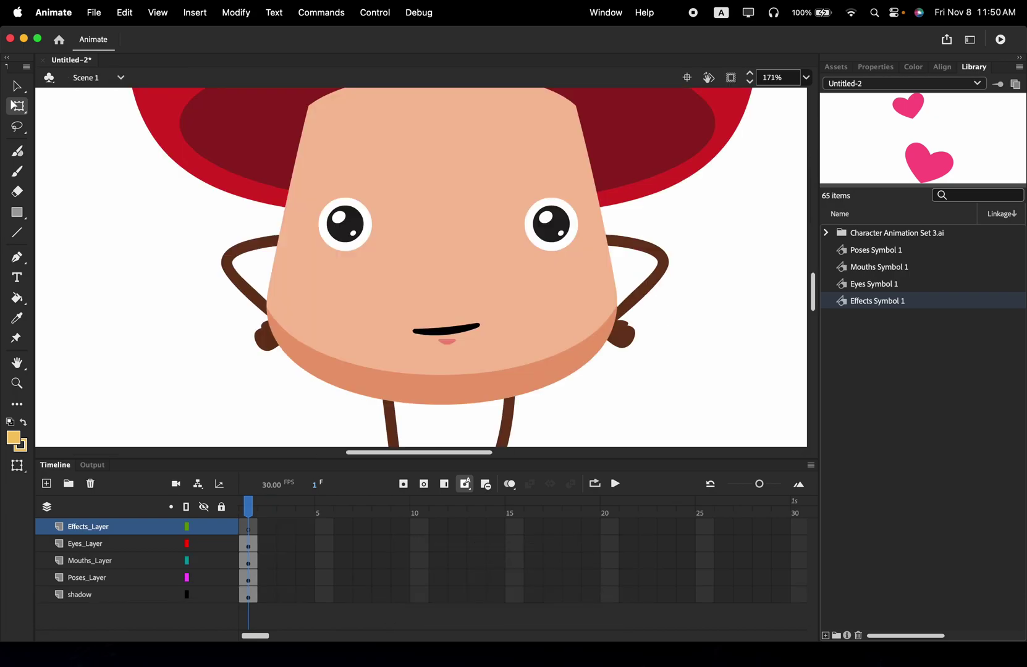
left_click_drag(877, 301, 708, 248)
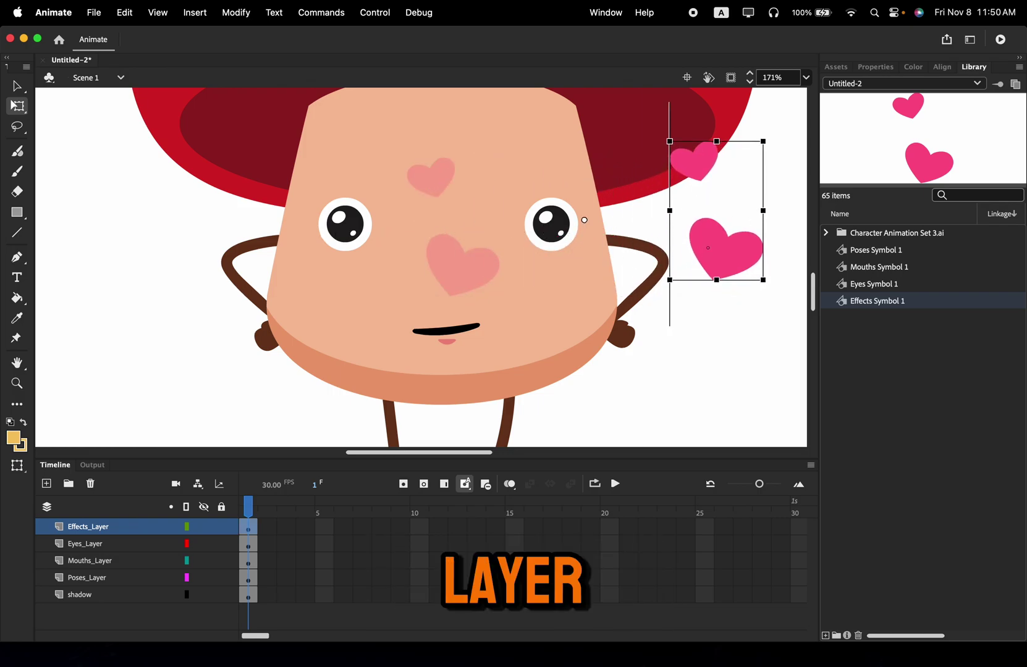
left_click_drag(584, 218, 607, 248)
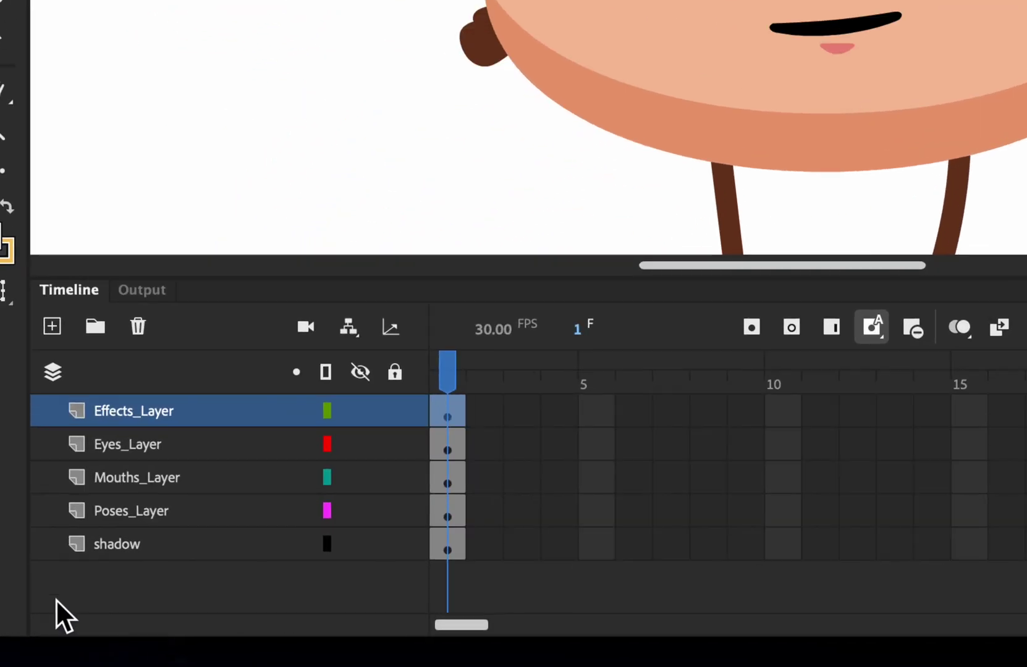
Step: Add a new layer directly above Effects_Layer and name it Audio_Layer
left_click(53, 364)
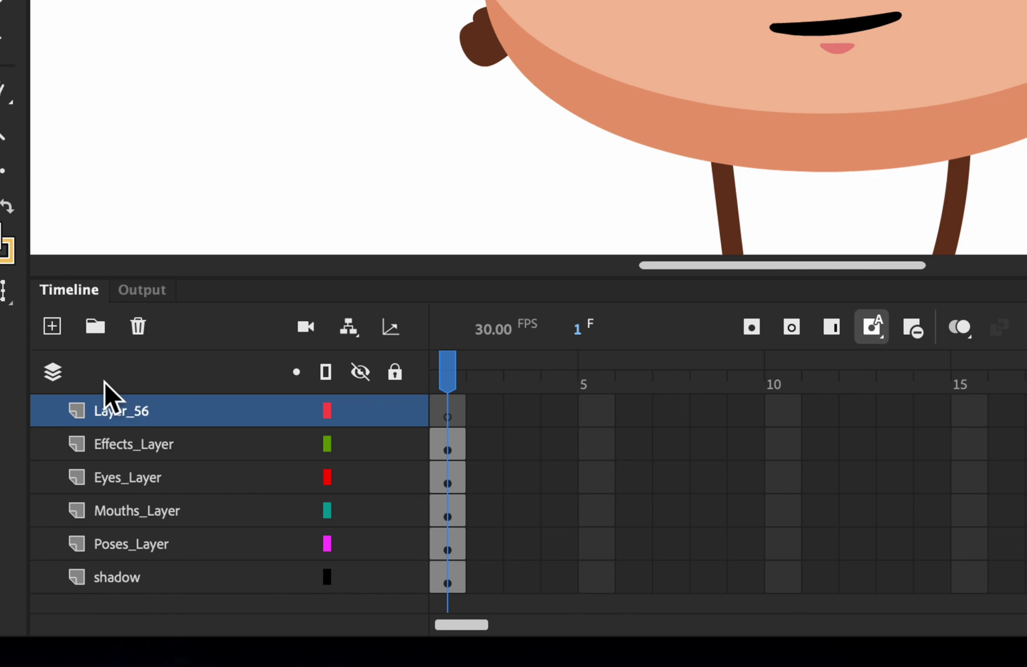
double_click(121, 410)
type("Au")
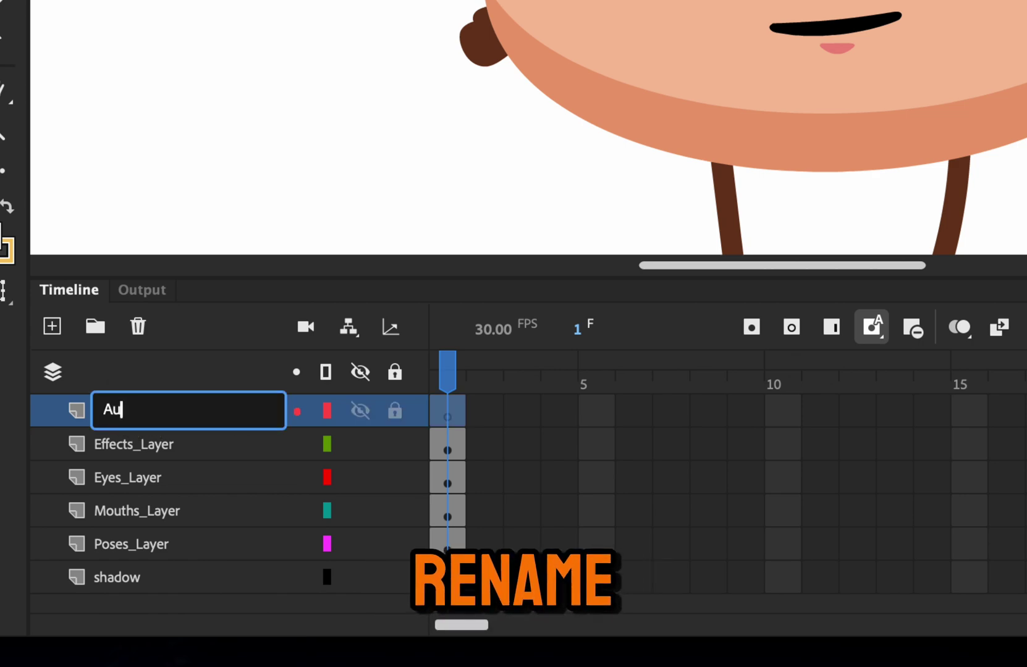
type("dio_Layer")
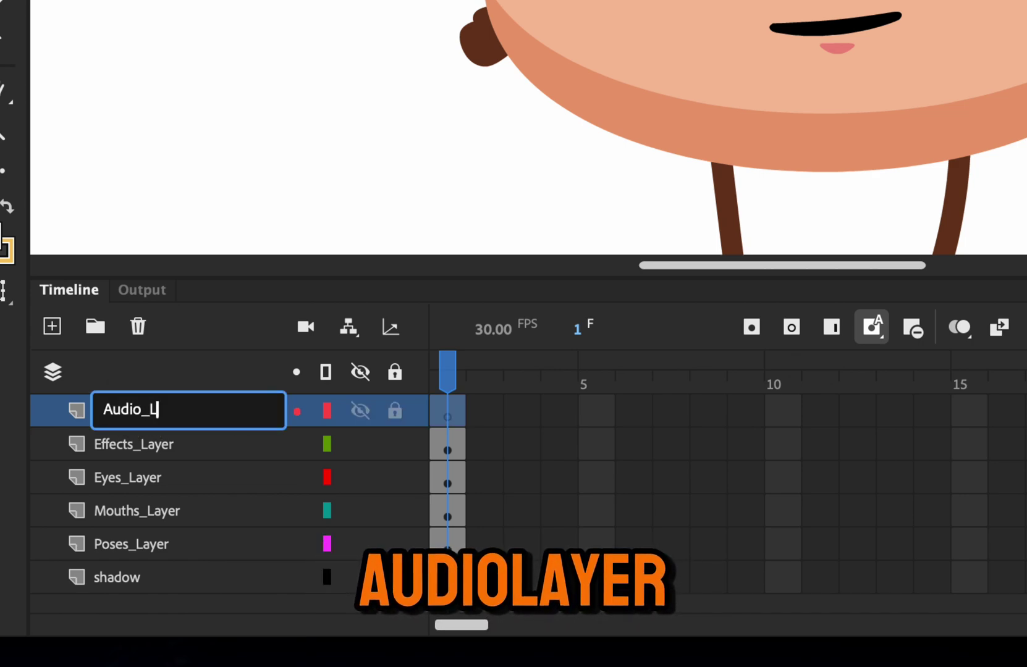
key("Return")
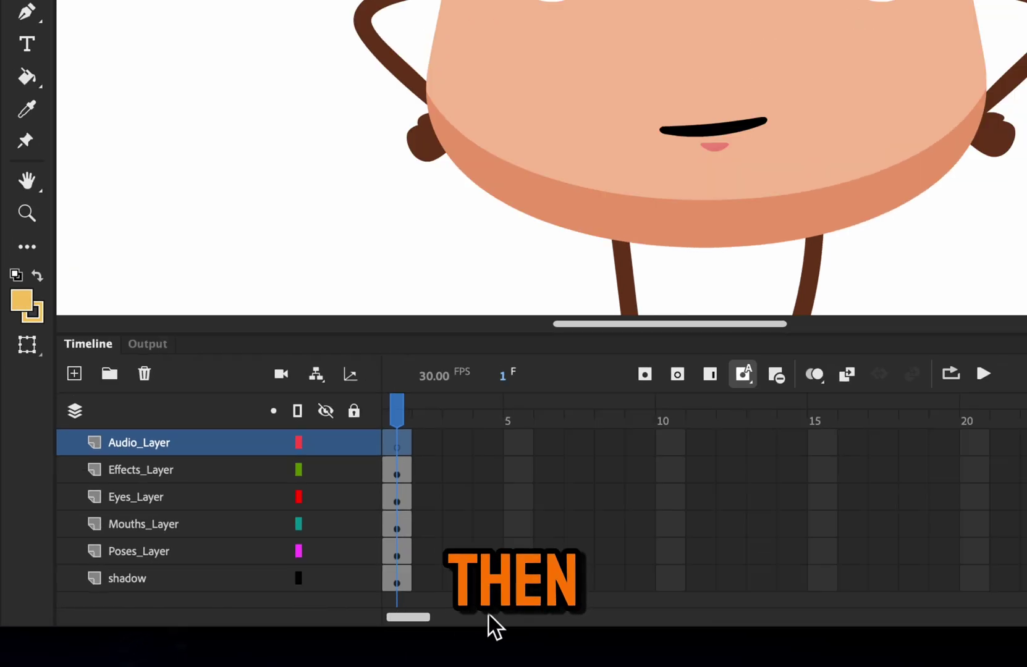
Step: Insert frames on all six layers in stages at frames 531, 1061 and 1591 to extend the timeline
left_click_drag(277, 622, 1023, 599)
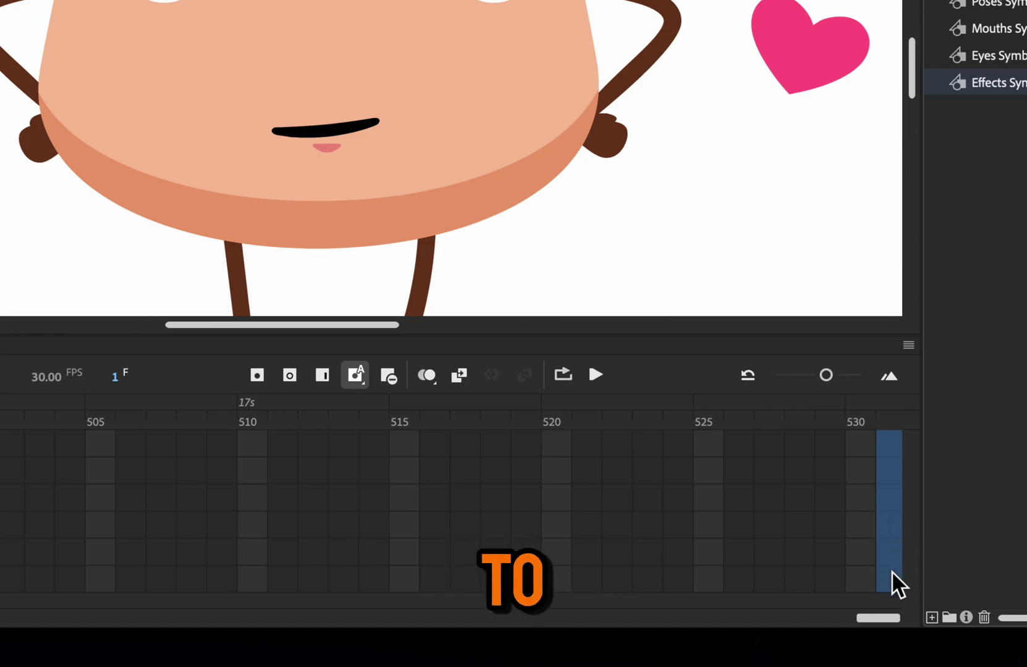
left_click_drag(892, 571, 885, 448)
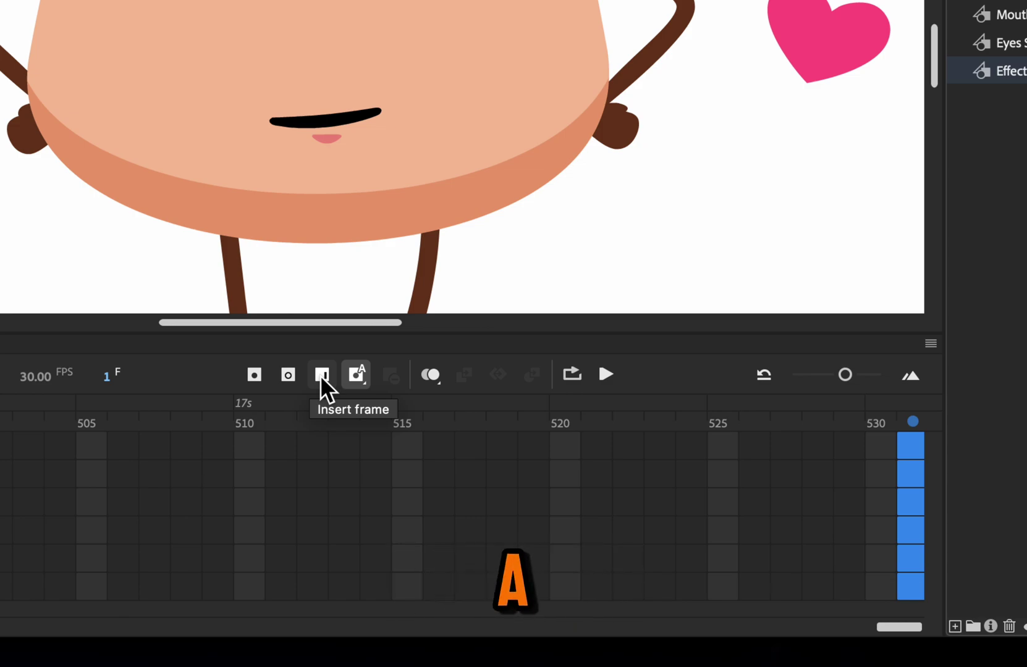
left_click(320, 375)
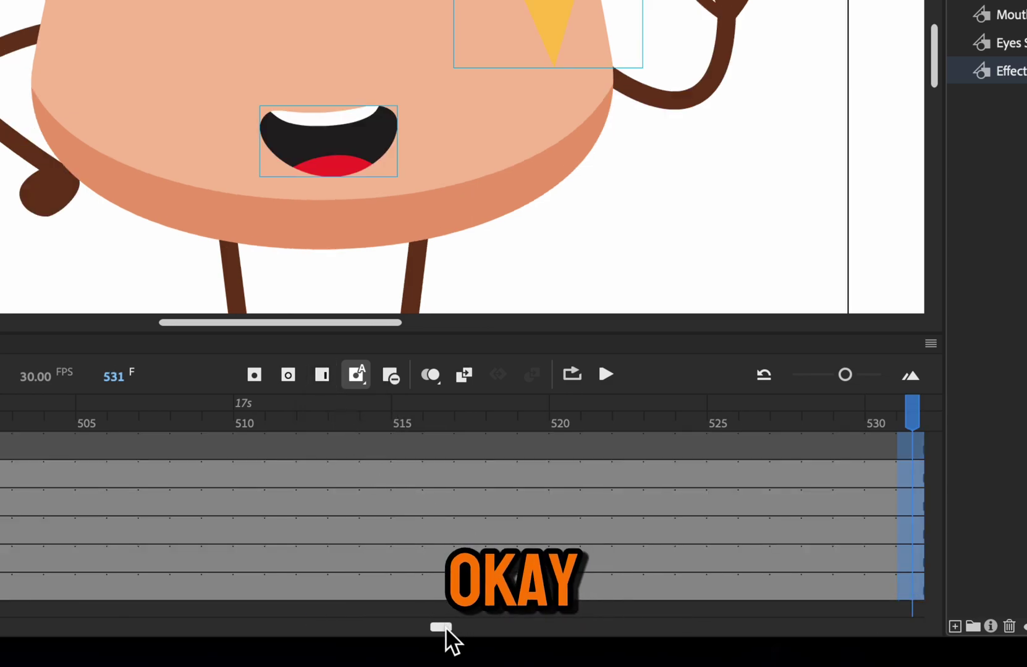
left_click_drag(445, 627, 964, 590)
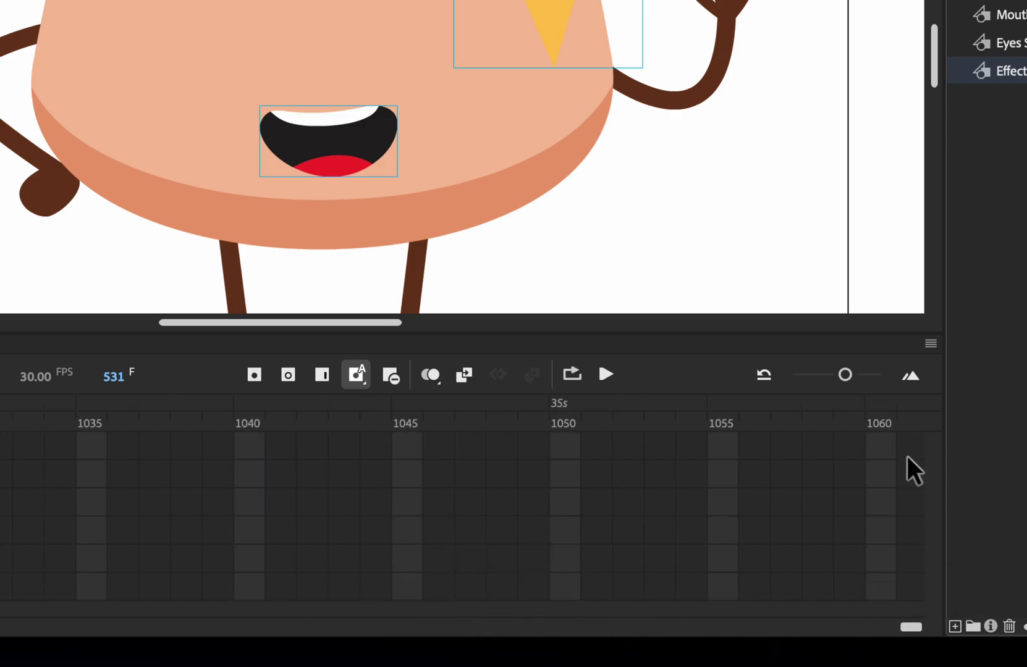
left_click_drag(909, 446, 909, 582)
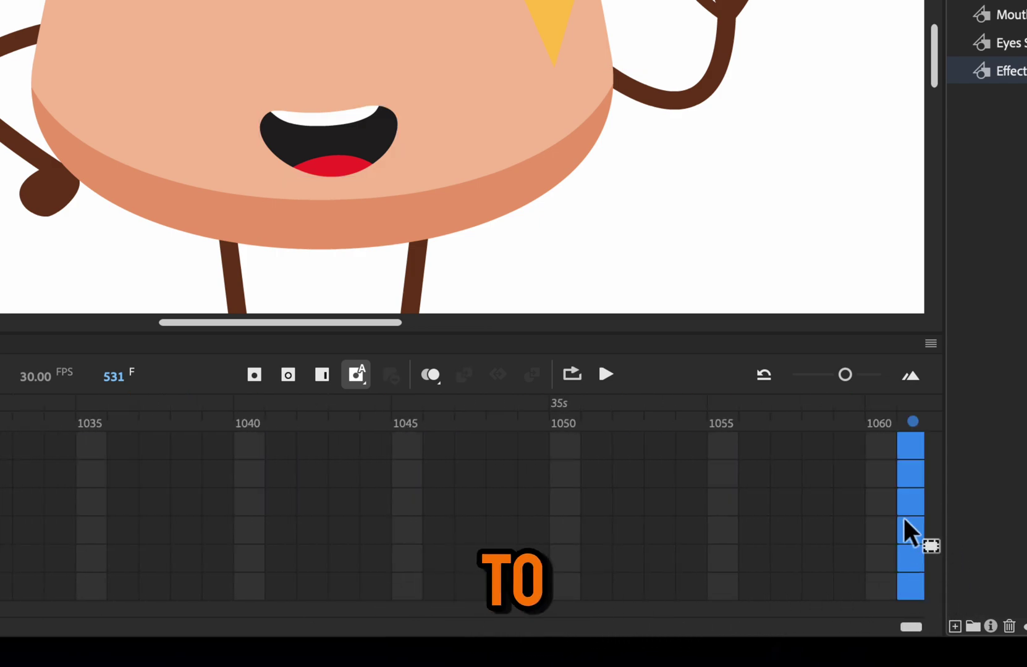
left_click(316, 382)
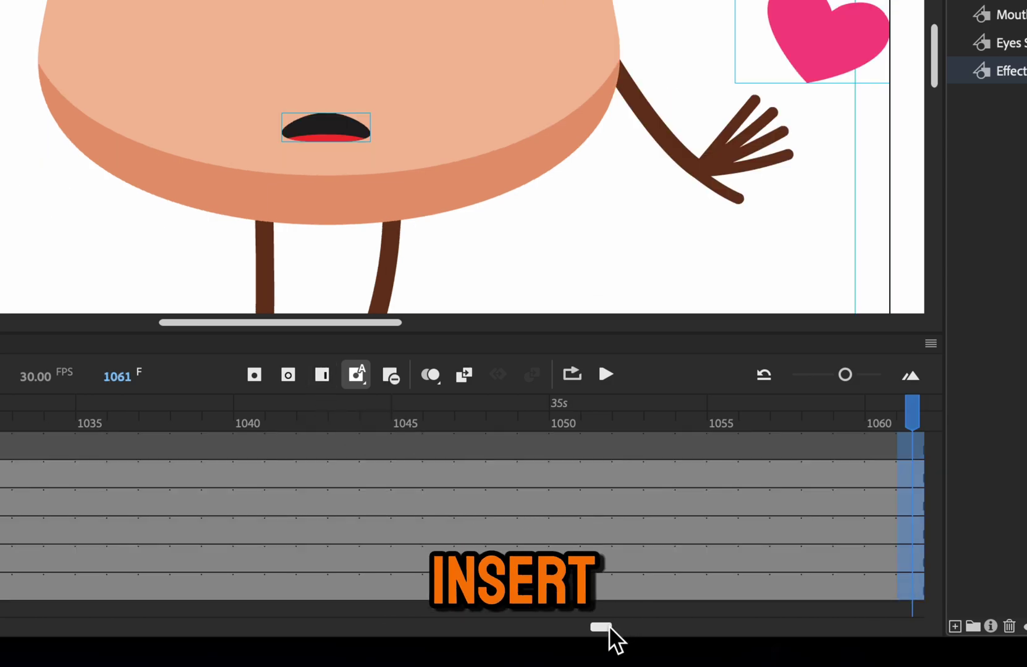
left_click_drag(602, 630, 952, 624)
left_click_drag(903, 455, 909, 589)
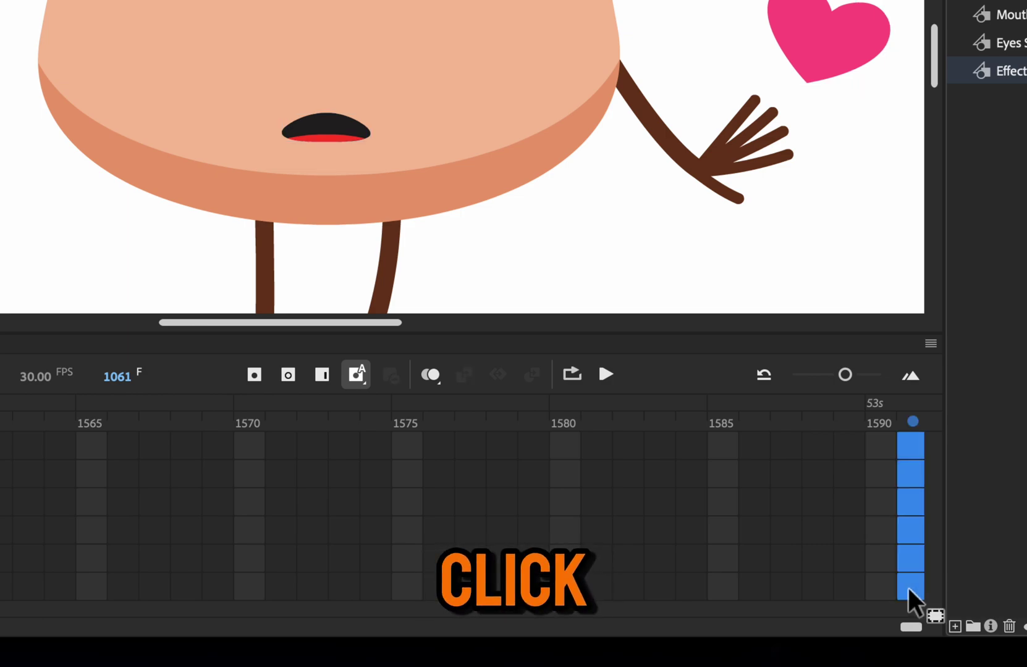
left_click(318, 371)
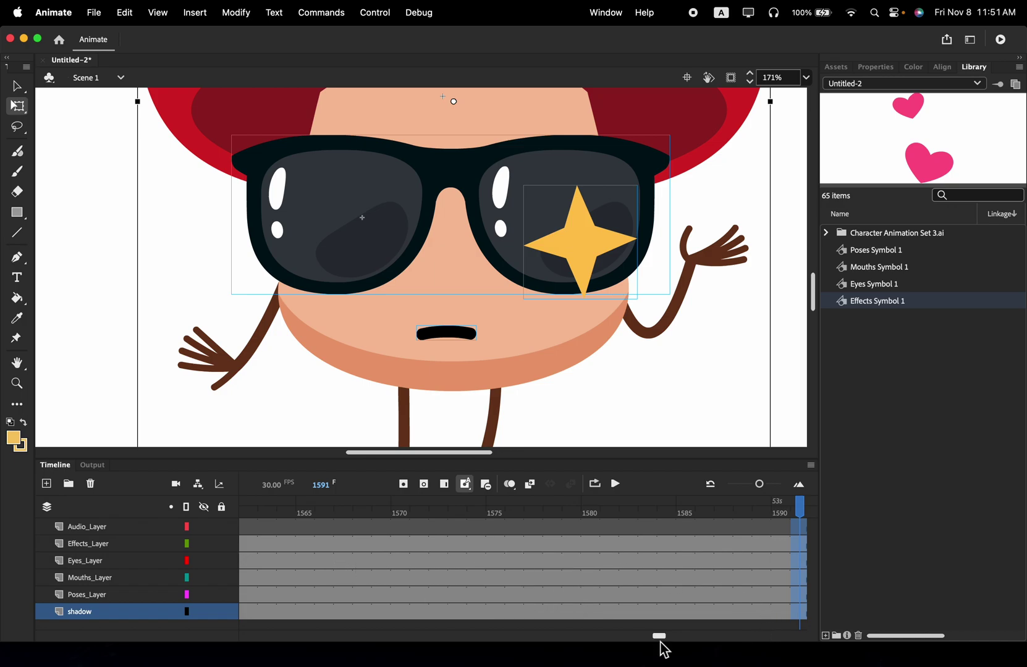
Step: Return to frame 1, make Audio_Layer active and bring in Animate Audio.wav from the voice over folder in Finder
left_click_drag(663, 641, 131, 604)
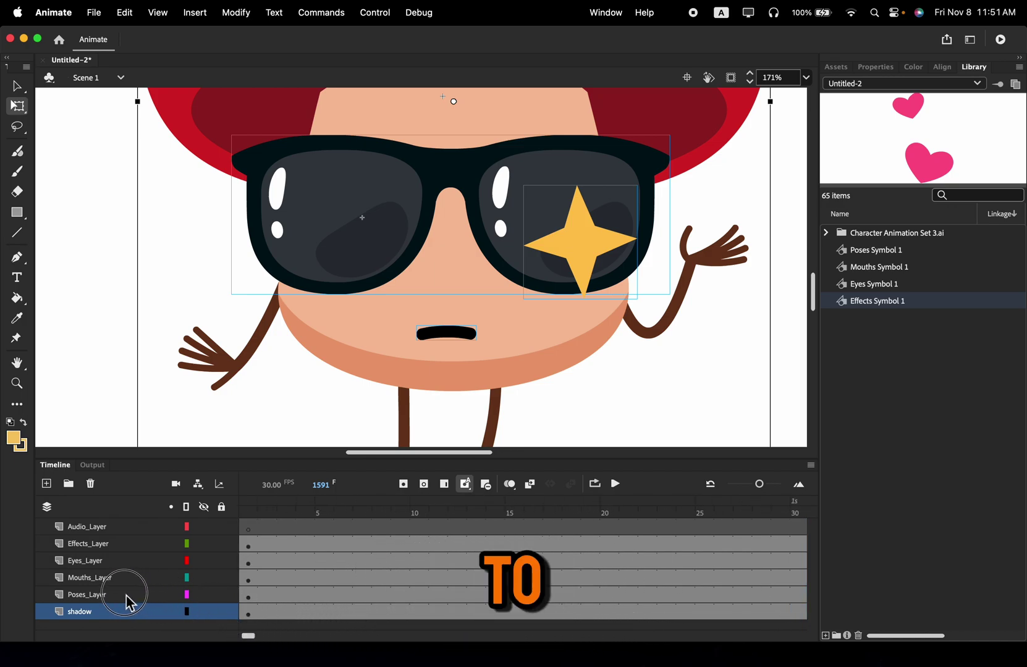
scroll(366, 285, "down", 3)
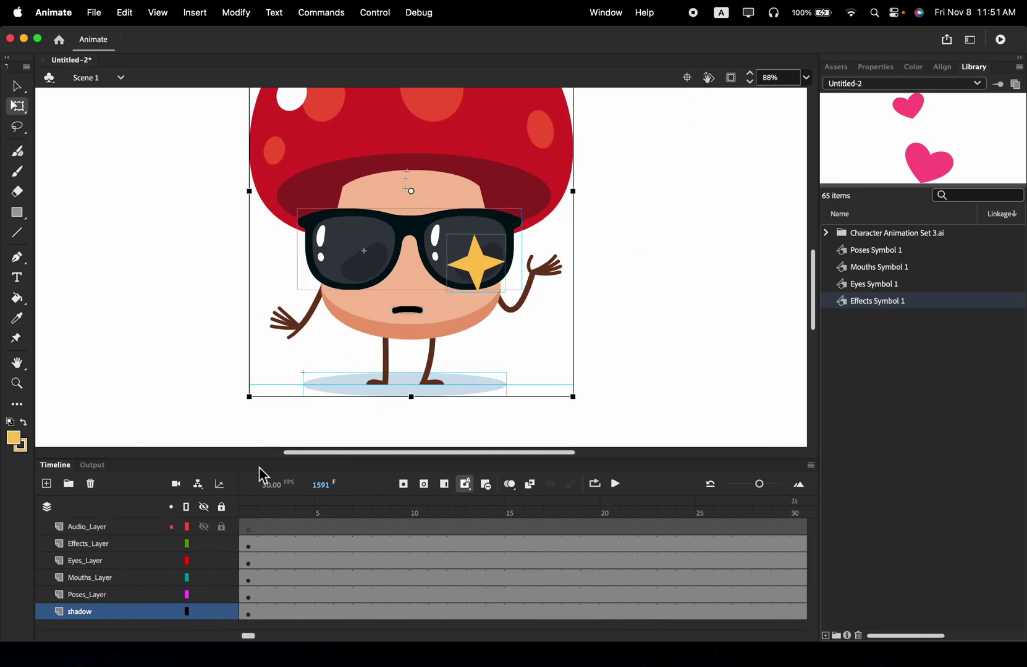
left_click(249, 513)
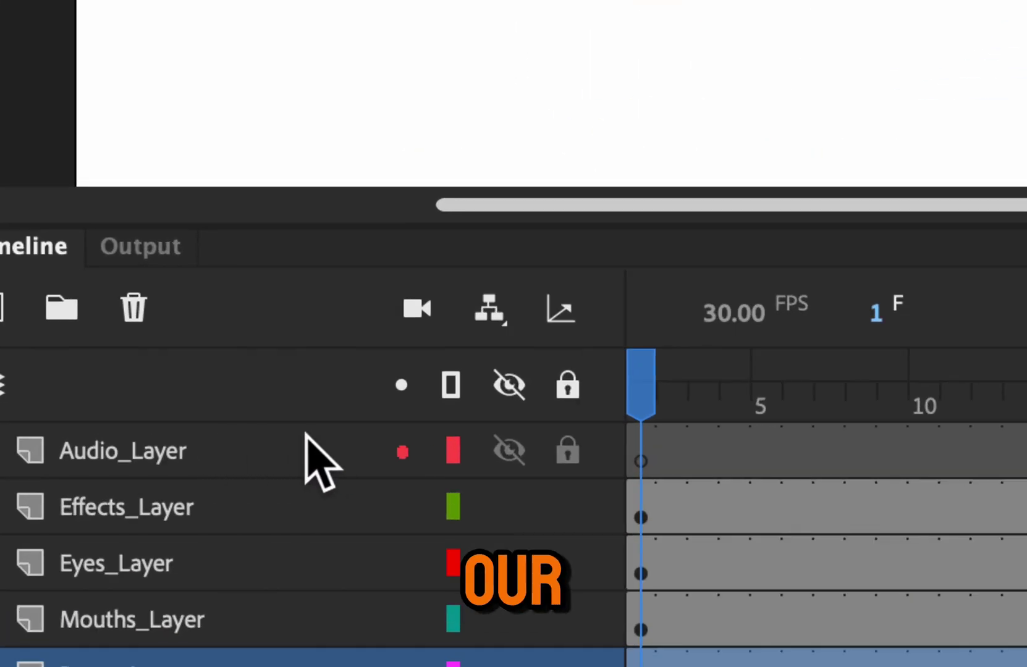
left_click(489, 460)
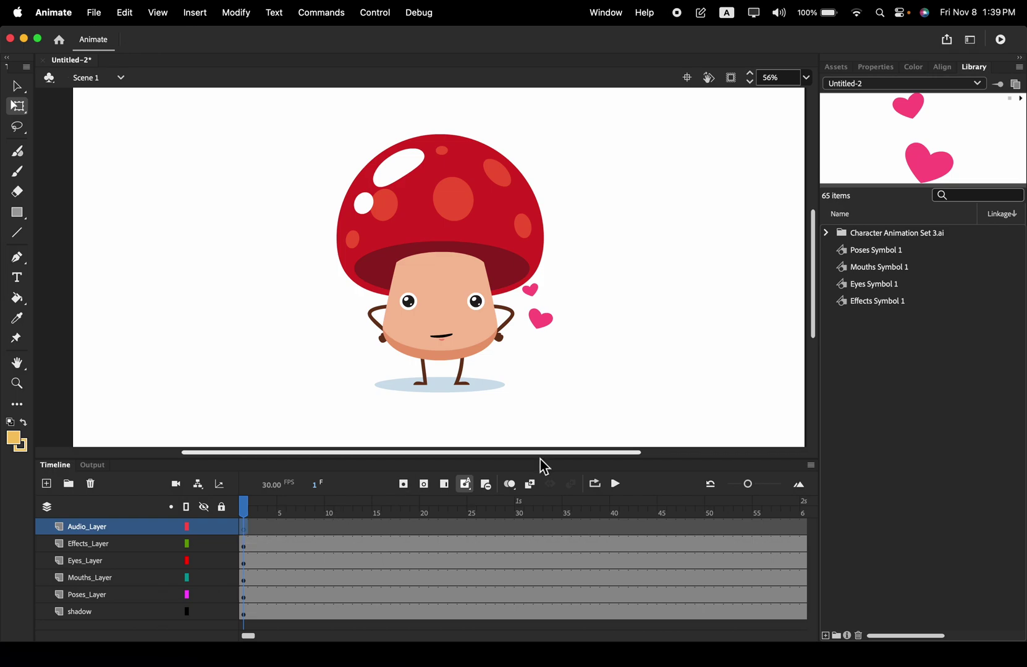
key("super+Tab")
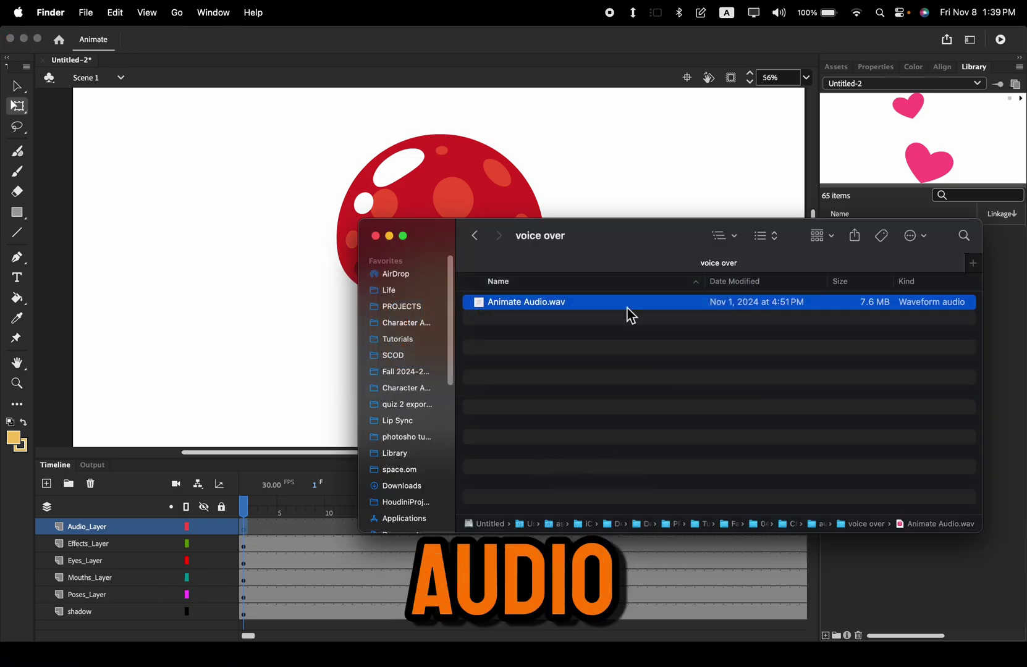
left_click_drag(570, 252, 834, 135)
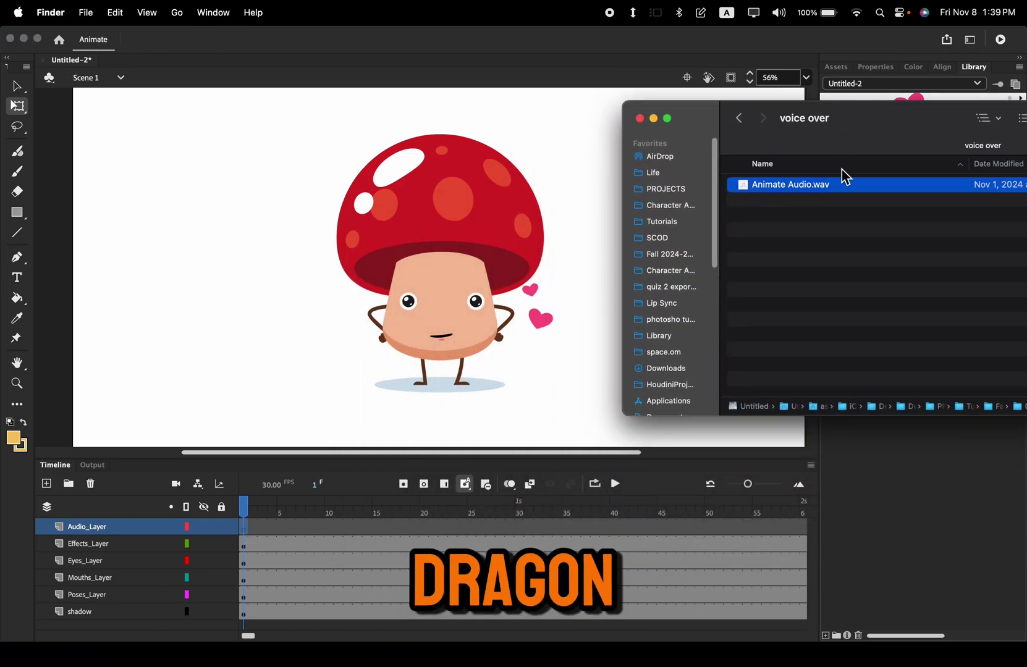
left_click_drag(845, 195, 258, 300)
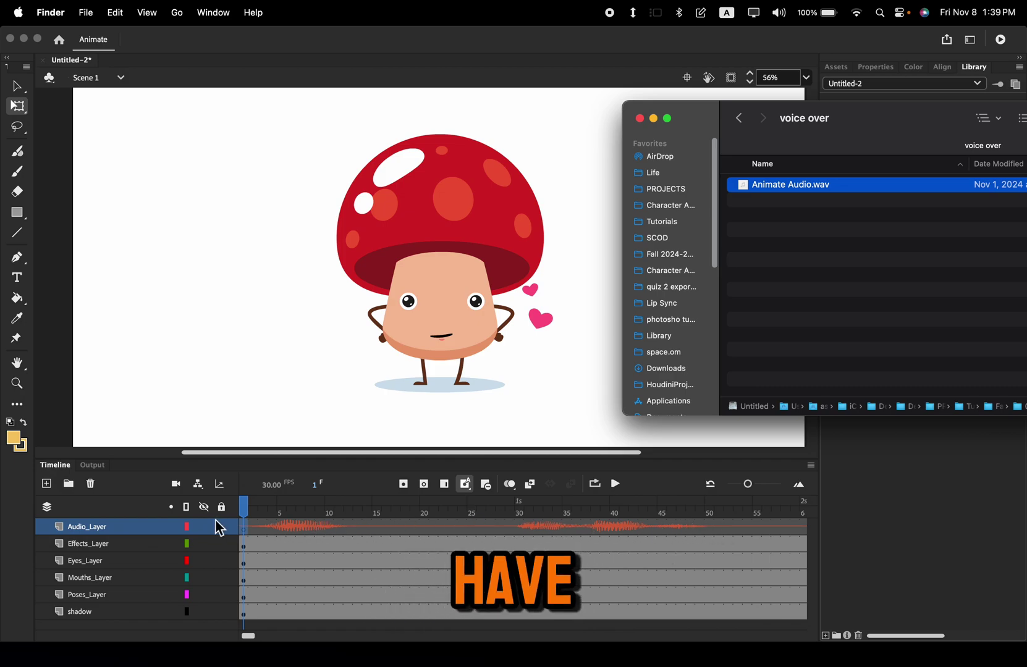
Step: Play the start of the timeline to preview the imported audio, stop it and return the playhead to frame 1
left_click(242, 527)
left_click(615, 484)
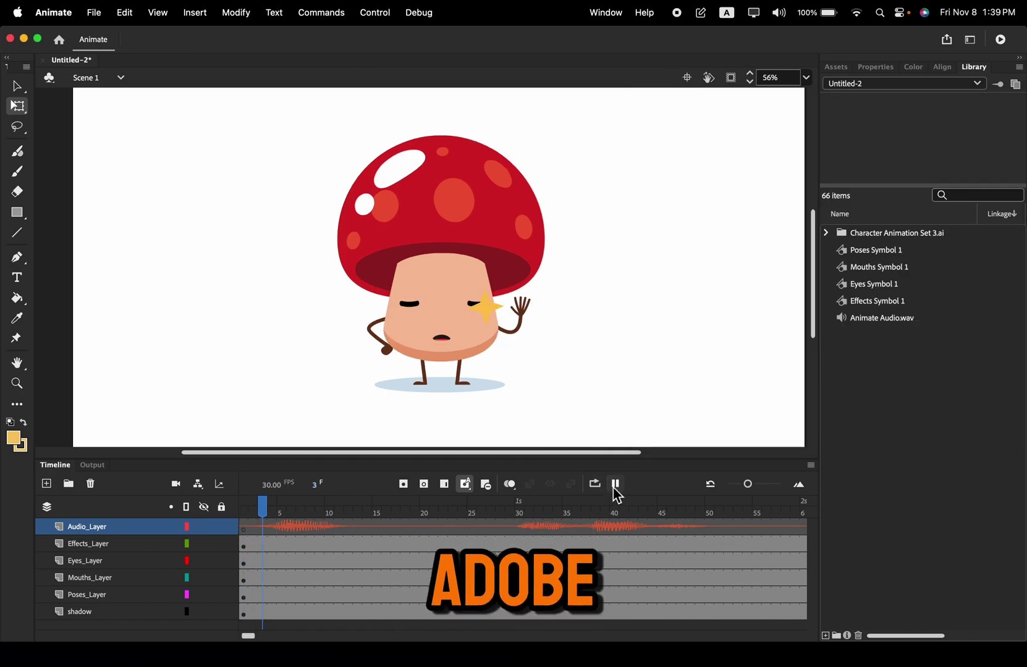
left_click(617, 488)
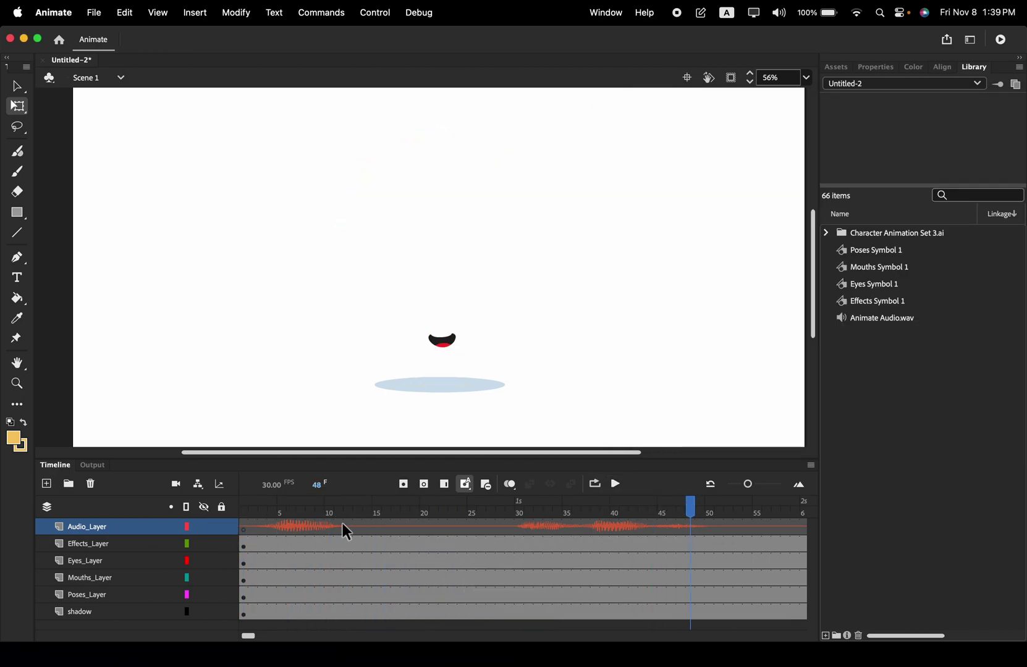
left_click_drag(290, 522, 186, 516)
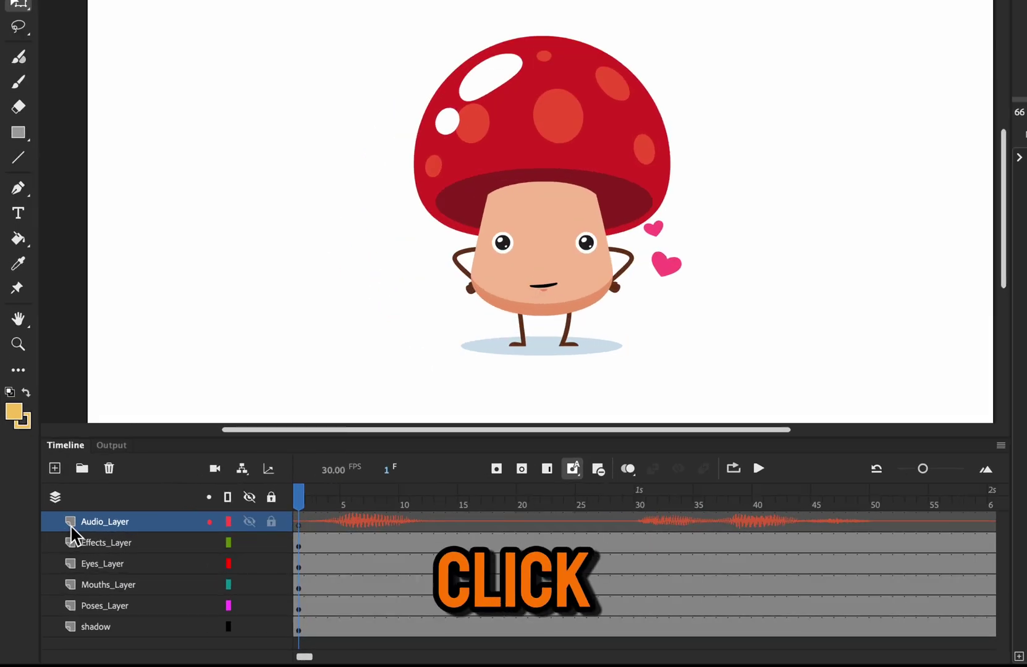
Step: Select the frames of Audio_Layer and set the sync of the Animate Audio.wav sound to Stream
left_click(64, 528)
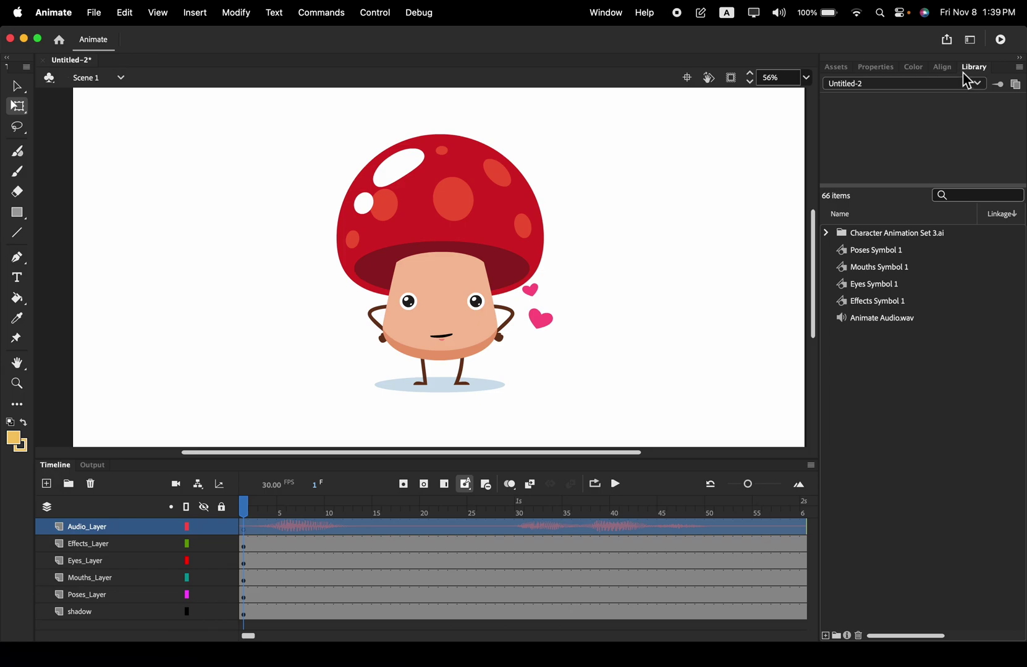
left_click(881, 68)
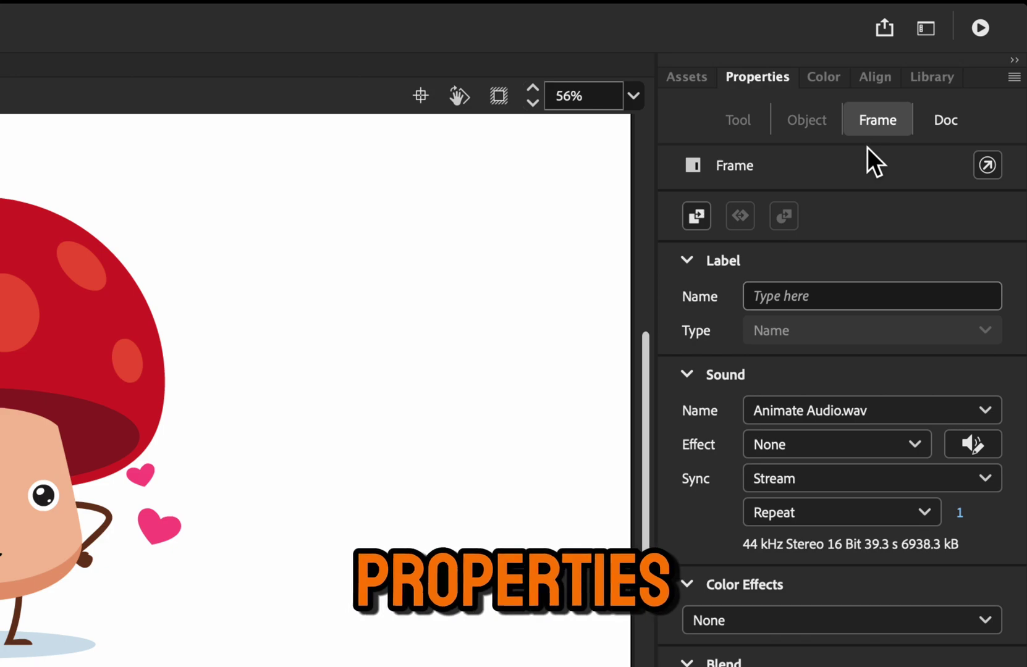
left_click(805, 483)
left_click(831, 599)
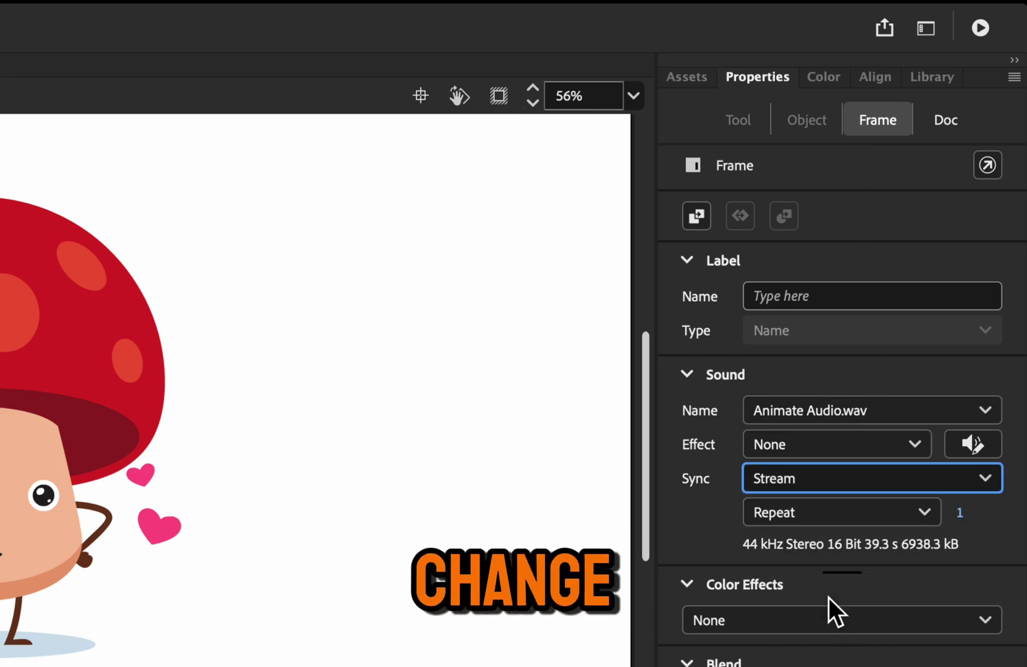
left_click(890, 486)
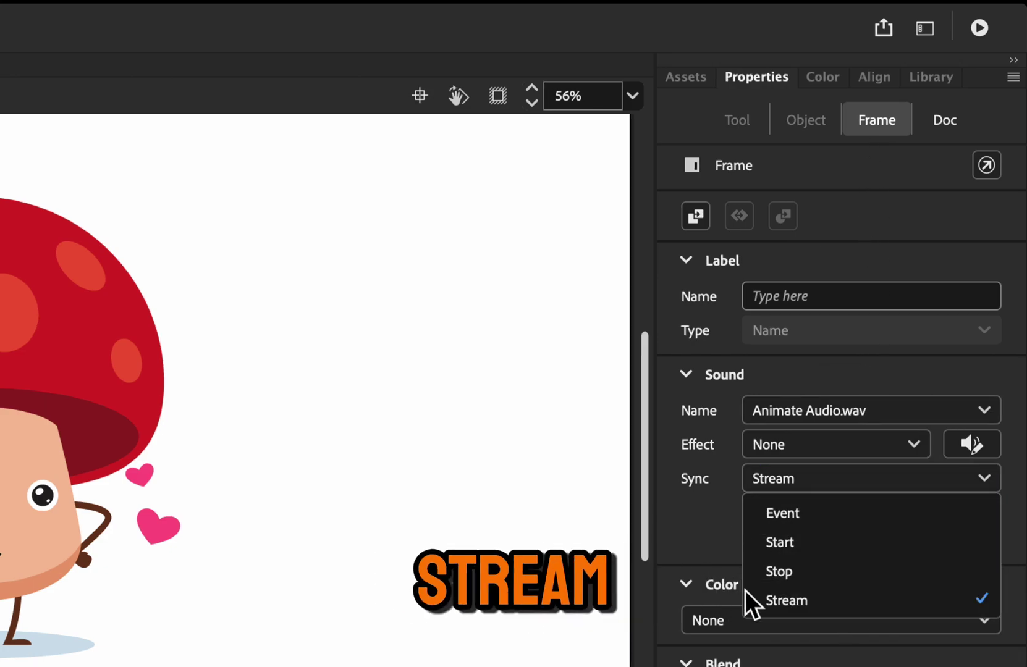
left_click(798, 598)
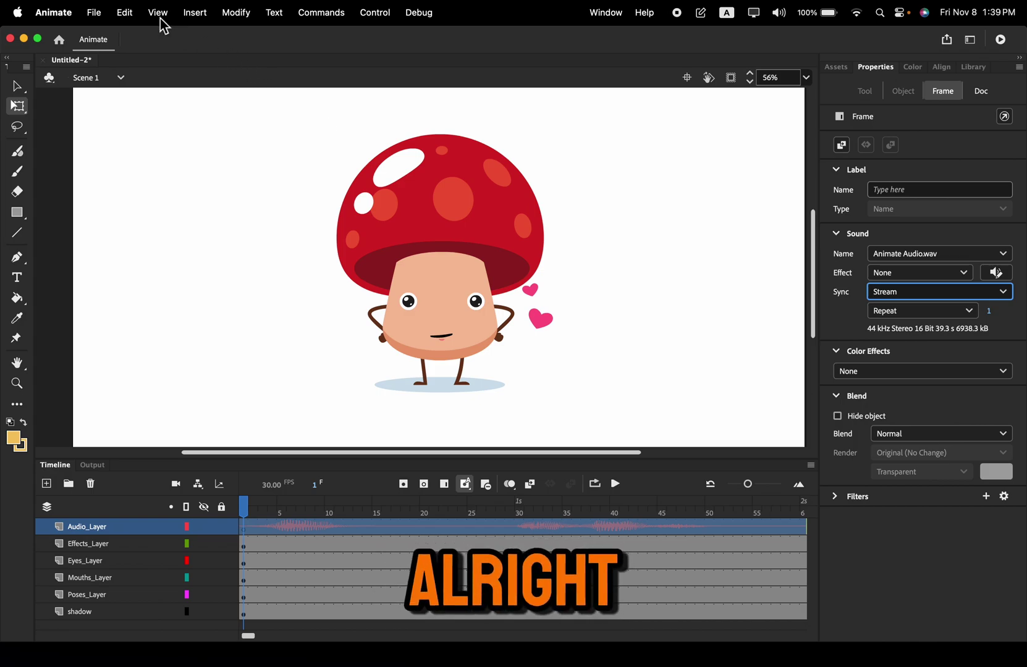
Step: Set the audio stream compression to Raw in the document's publish settings
left_click(95, 13)
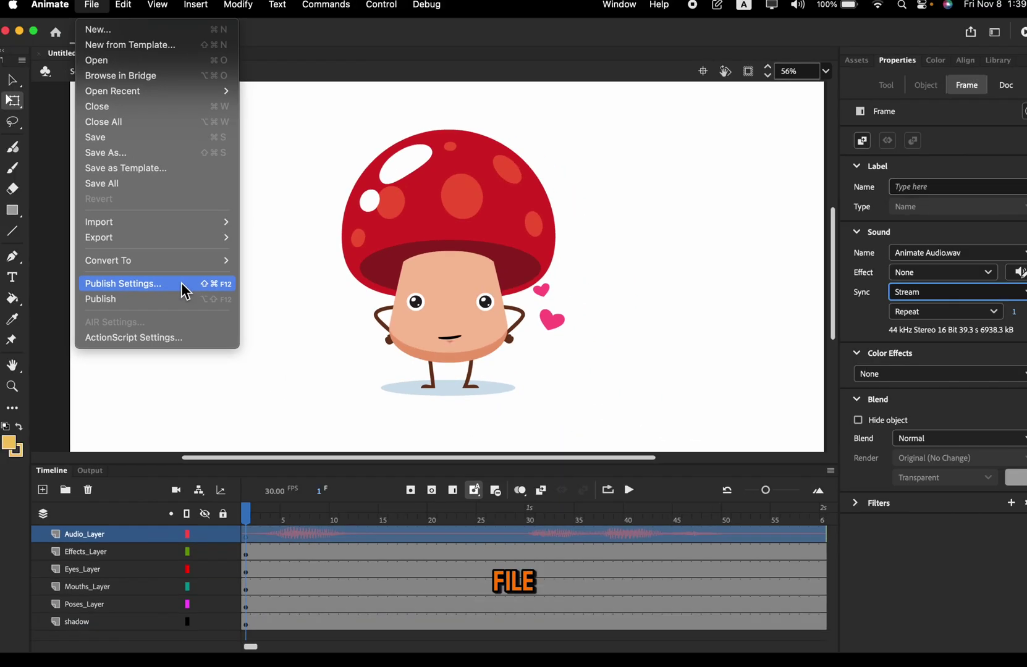
left_click(183, 284)
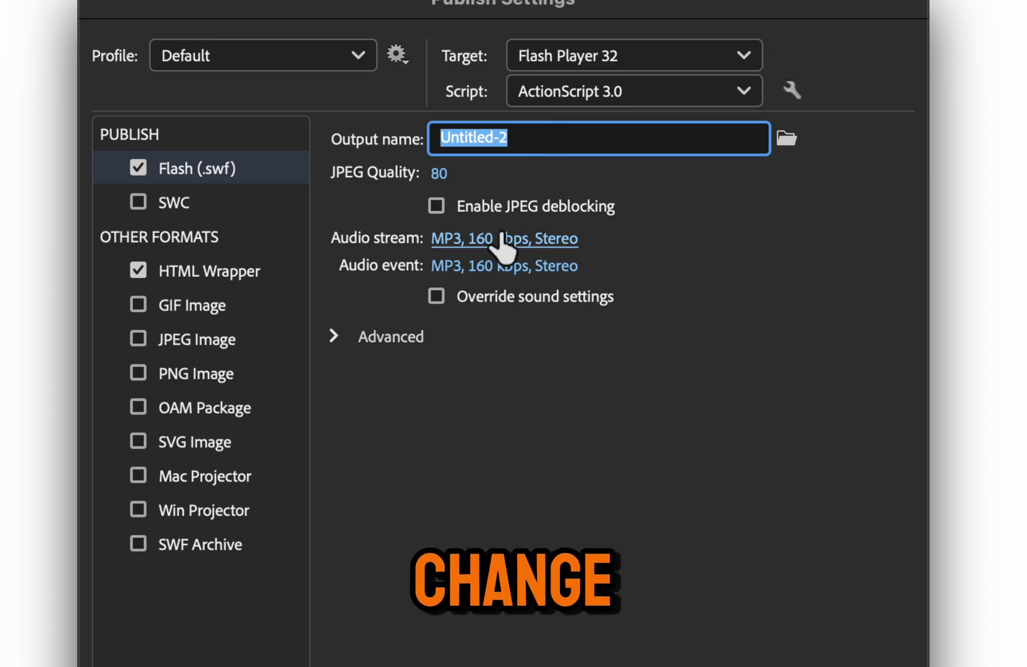
left_click(531, 240)
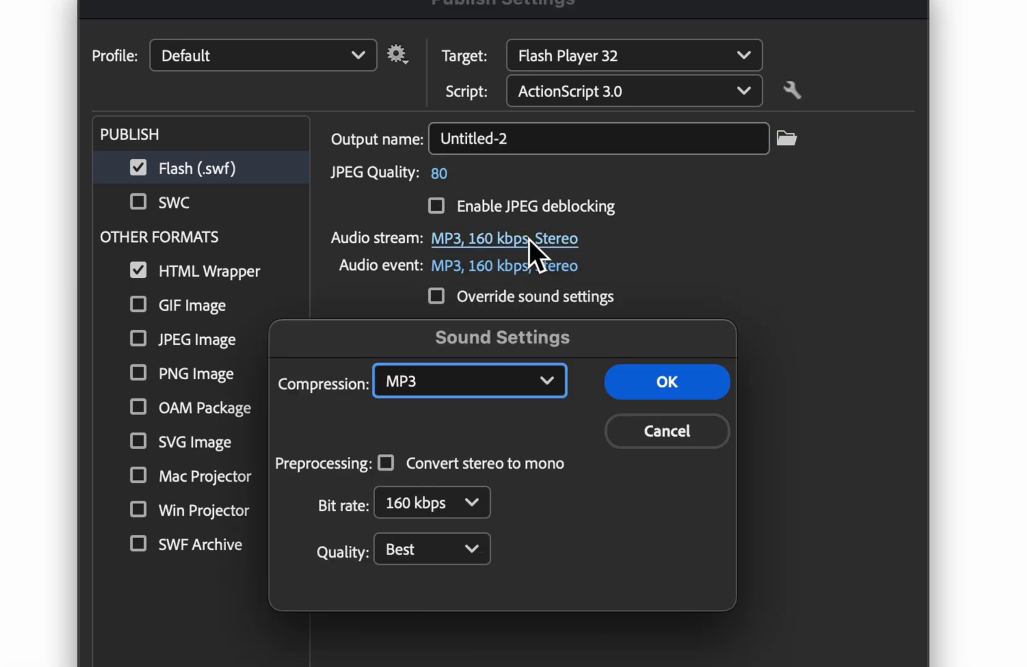
left_click(507, 388)
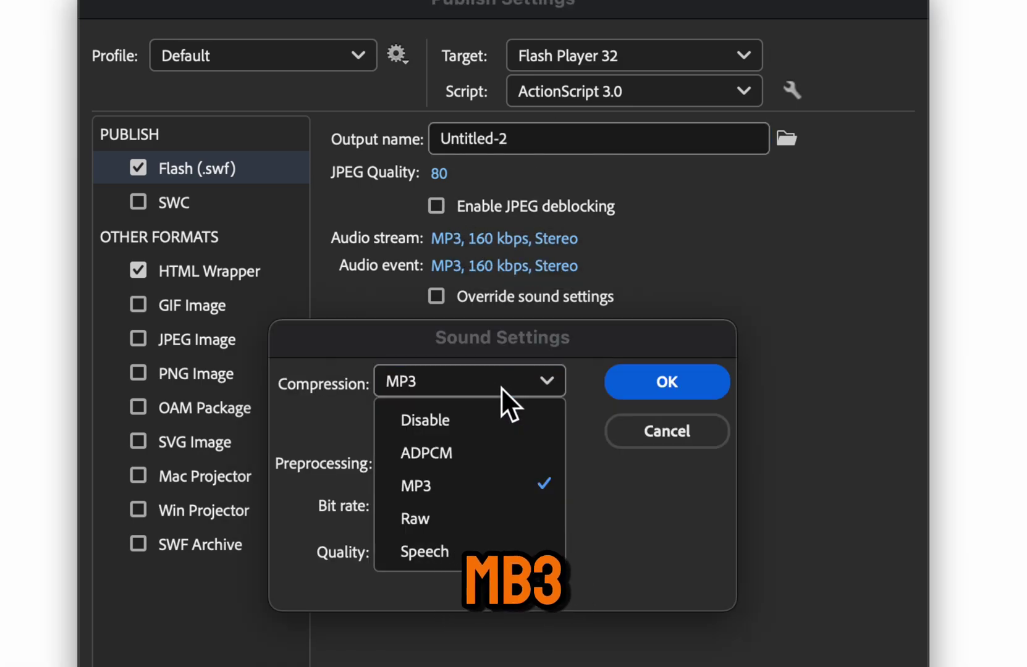
left_click(469, 533)
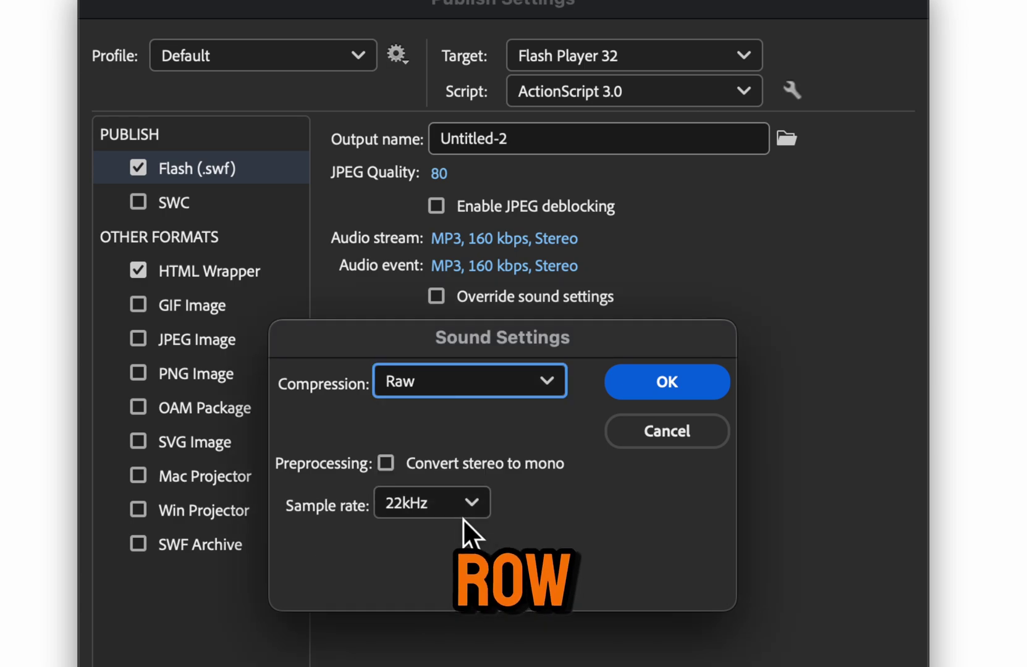
left_click(674, 382)
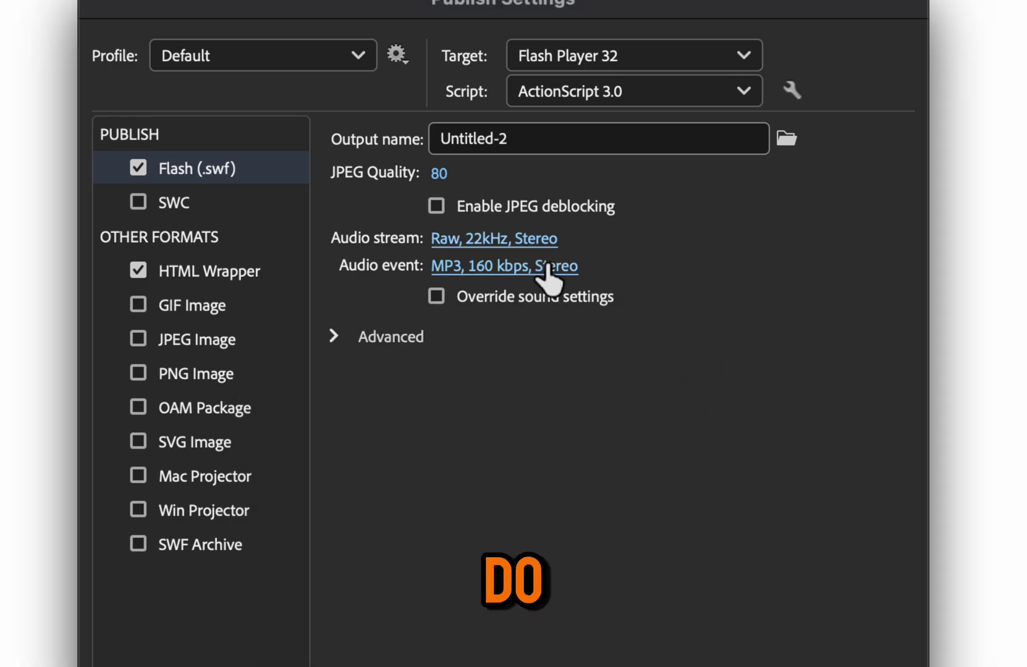
Step: Set the audio event compression to Raw as well and accept the sound settings
left_click(549, 272)
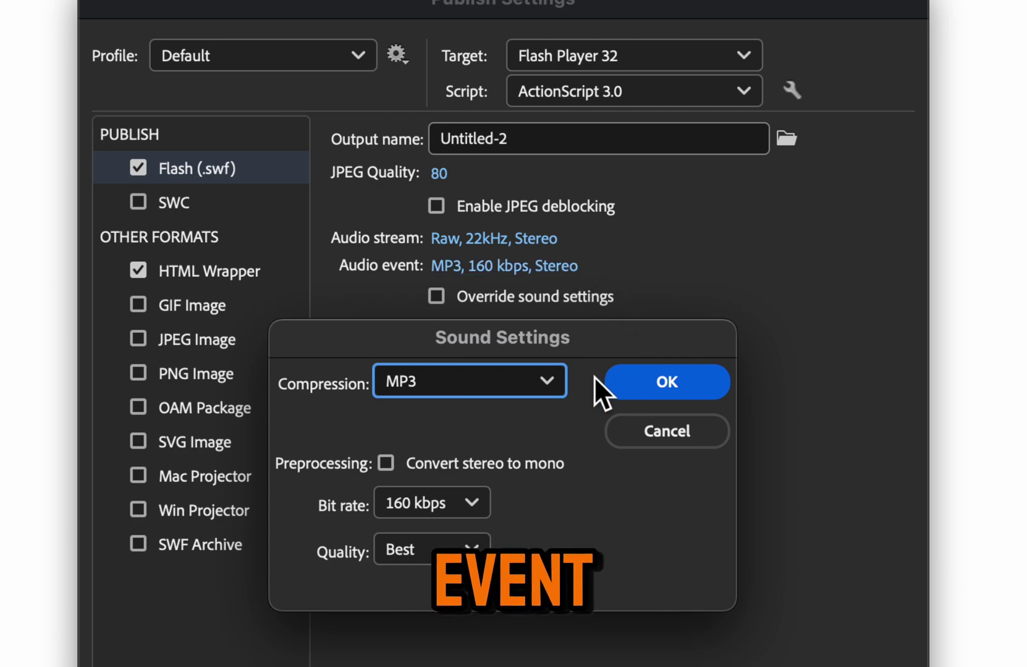
left_click(504, 392)
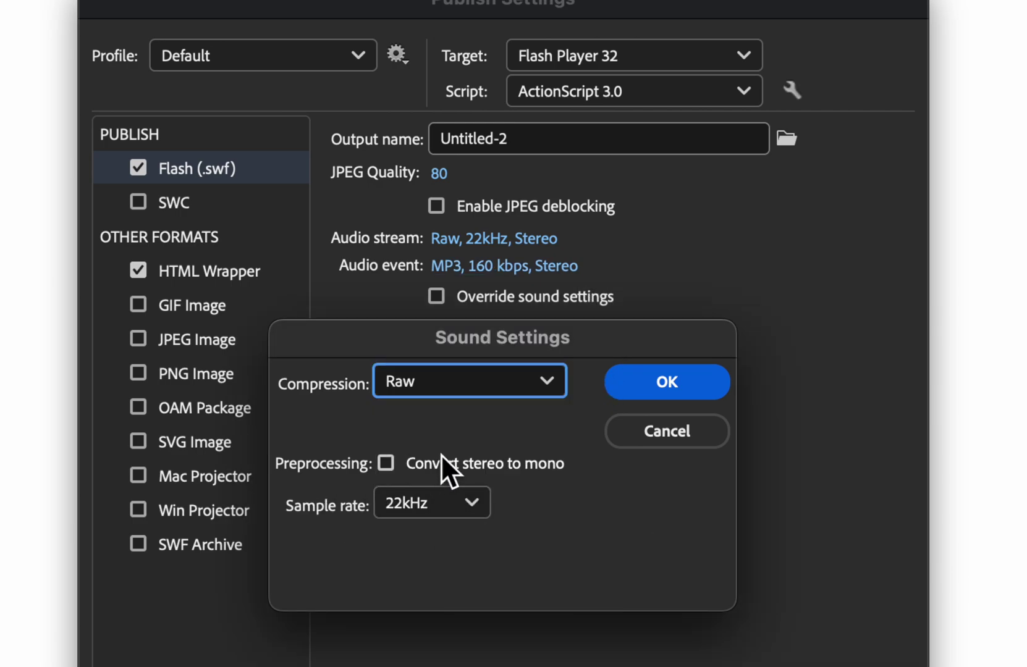
left_click(688, 389)
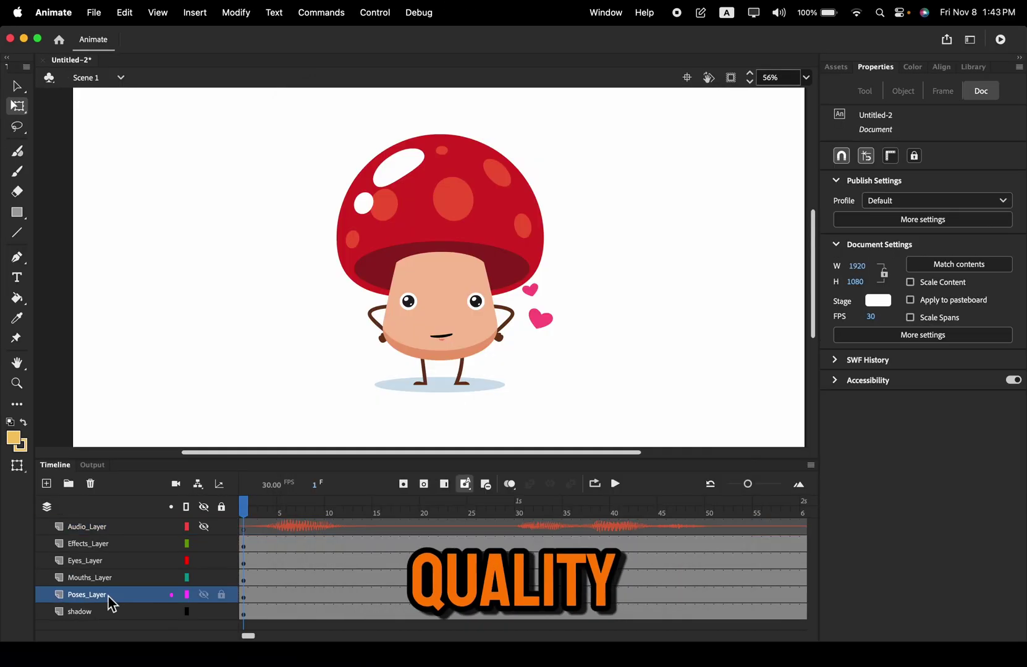
Step: Select the Poses_Layer symbol, examine its looping options and scrub the start of the timeline with Loop active
left_click(107, 602)
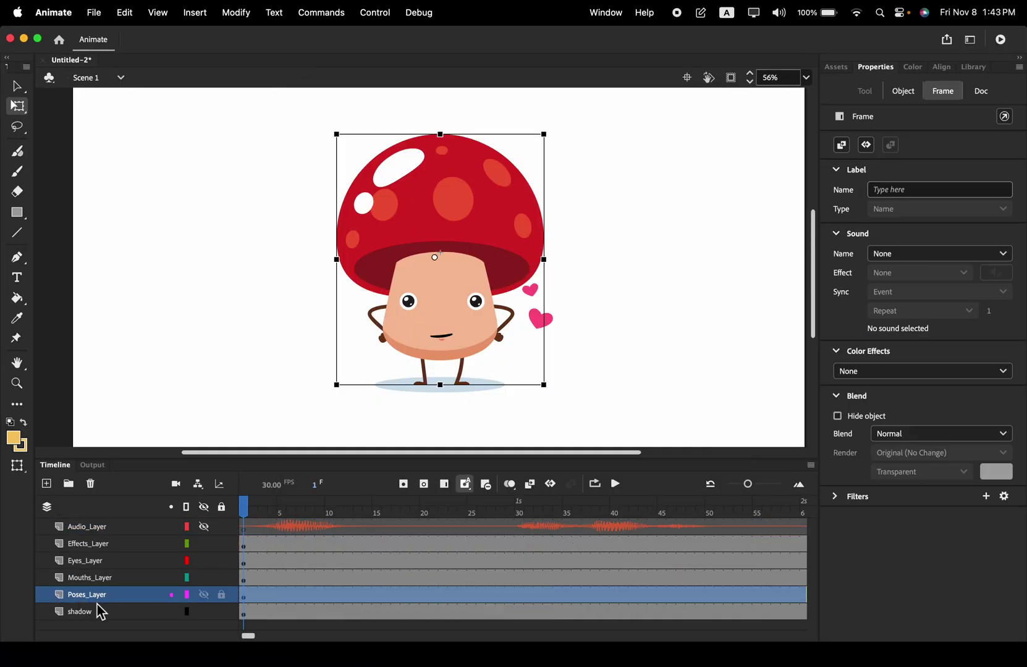
left_click(909, 99)
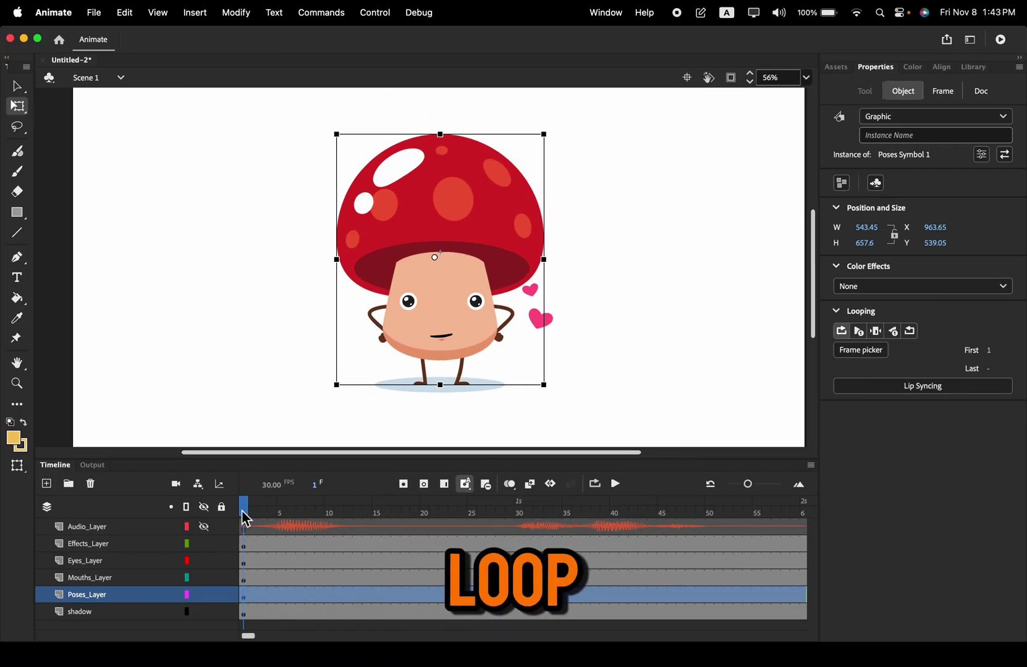
left_click_drag(245, 520, 124, 595)
Step: Set the Poses_Layer symbol's looping to play once, scrub the timeline and return the playhead to frame 1
left_click(121, 595)
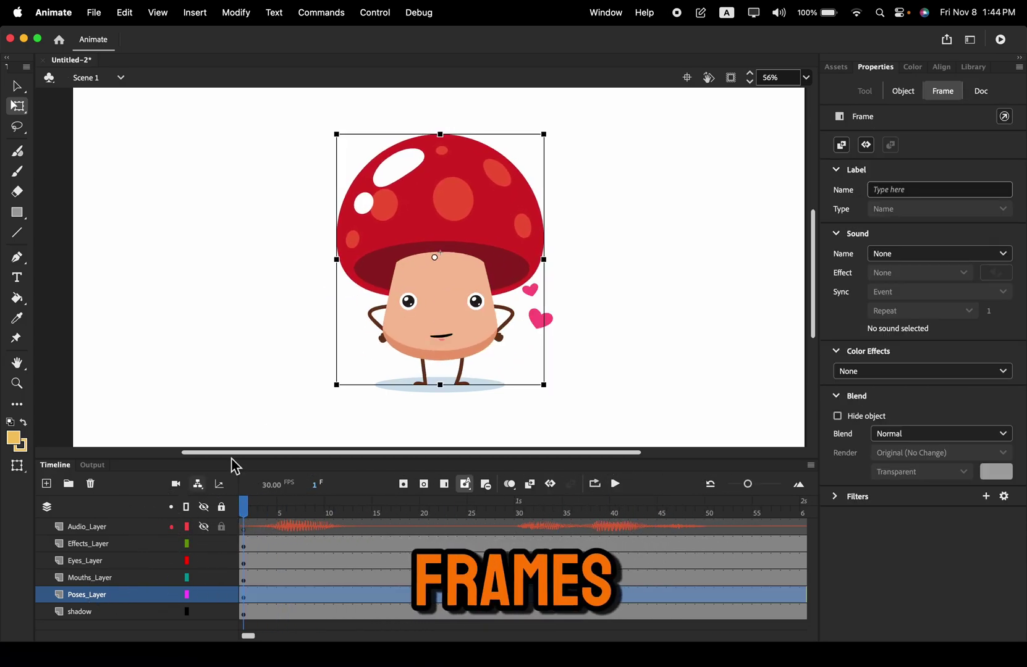
left_click(904, 91)
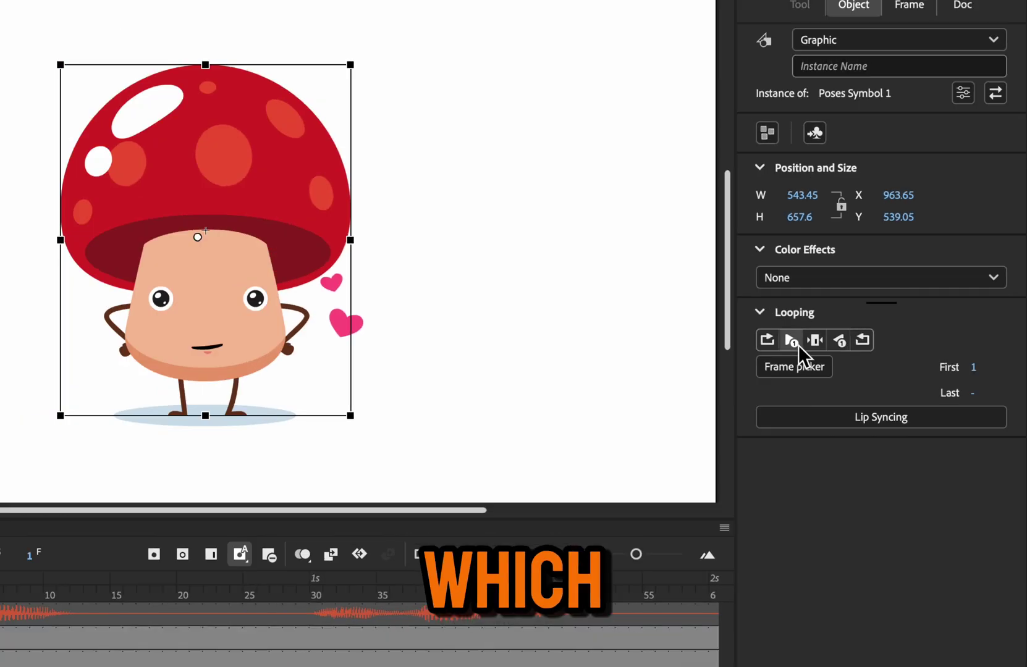
left_click(262, 513)
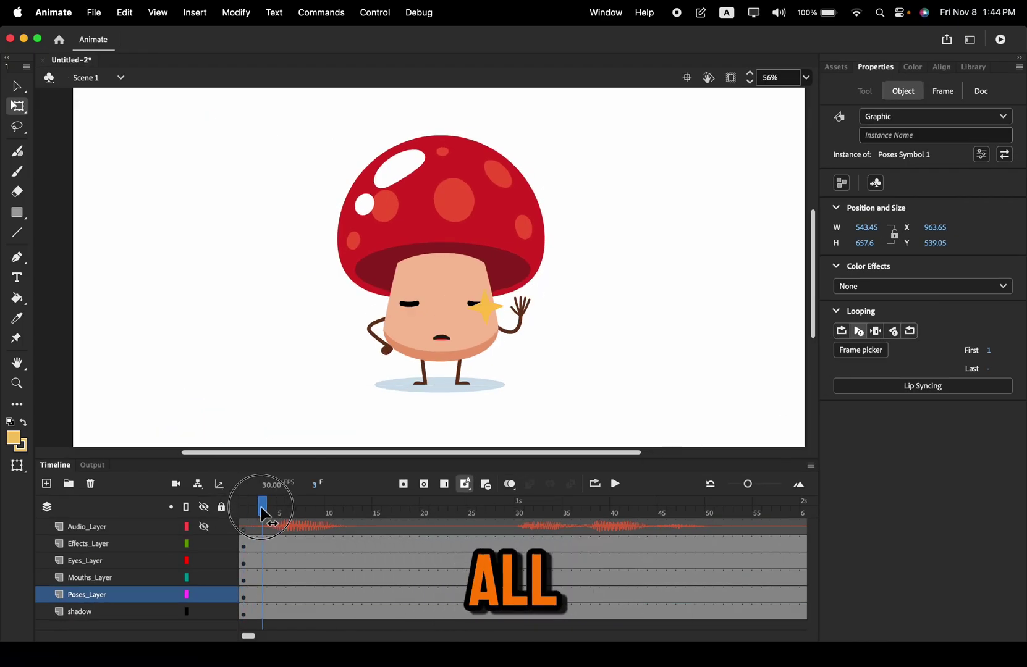
left_click_drag(264, 514, 175, 526)
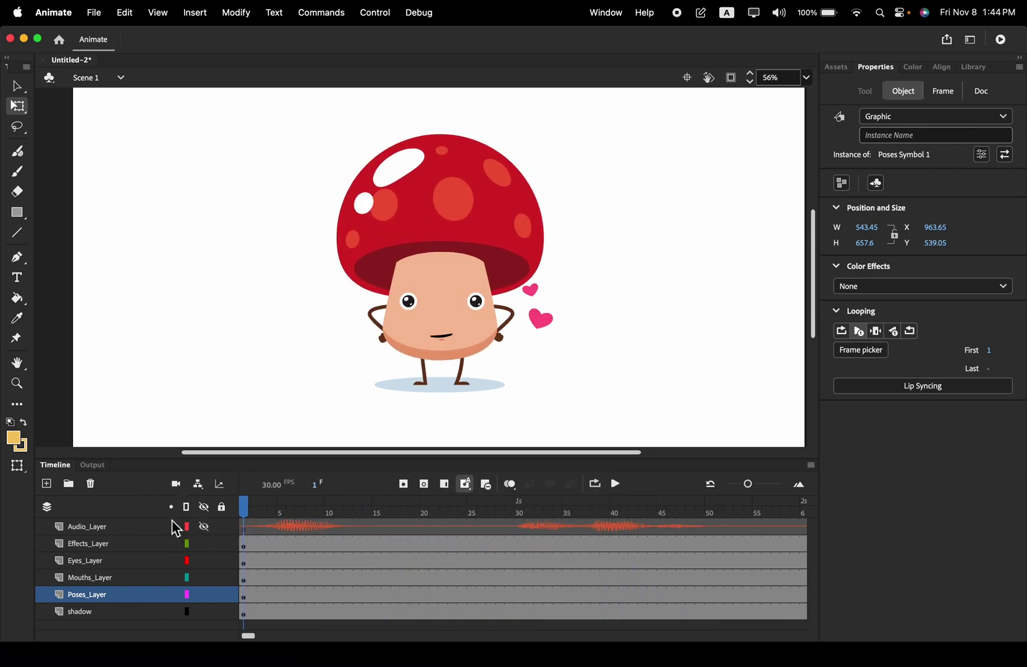
Step: Set the Poses_Layer symbol to play a single frame, scrub the timeline to check it and return to frame 1
left_click(124, 594)
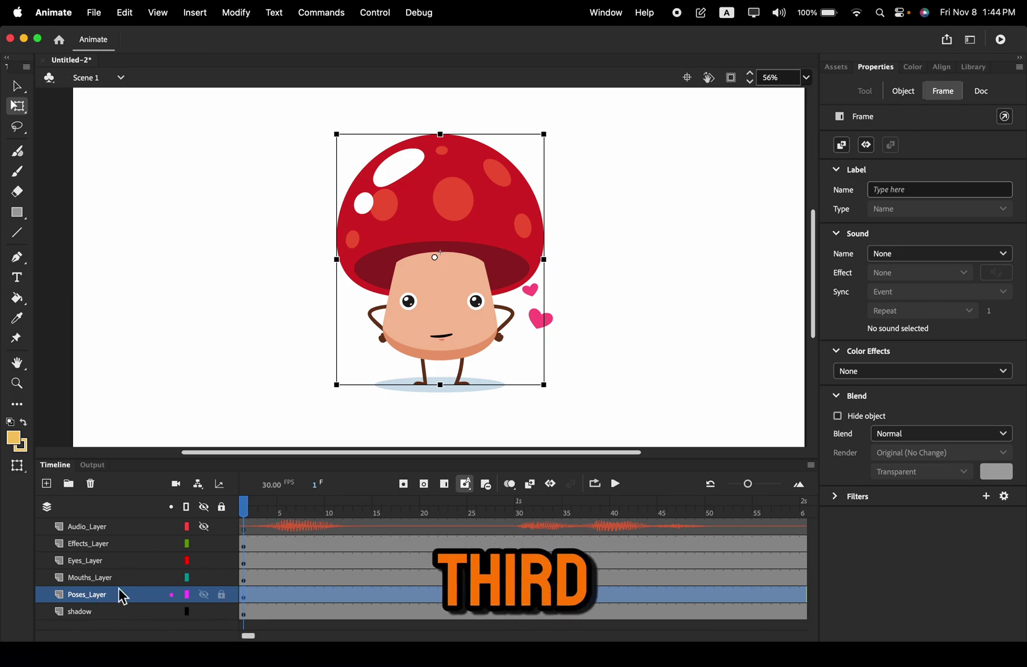
left_click(906, 91)
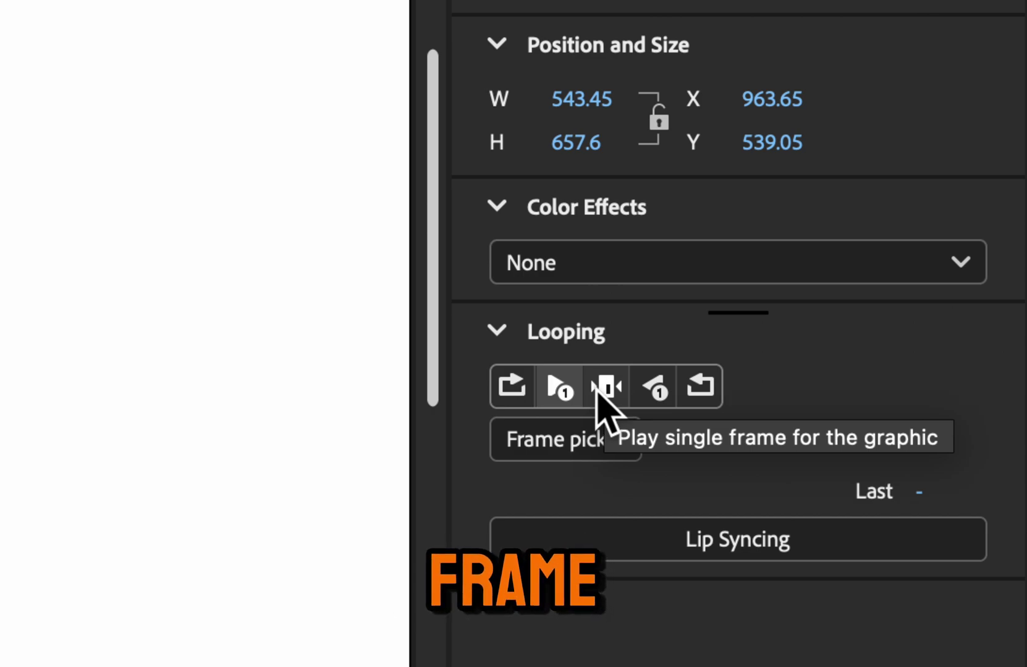
left_click(600, 394)
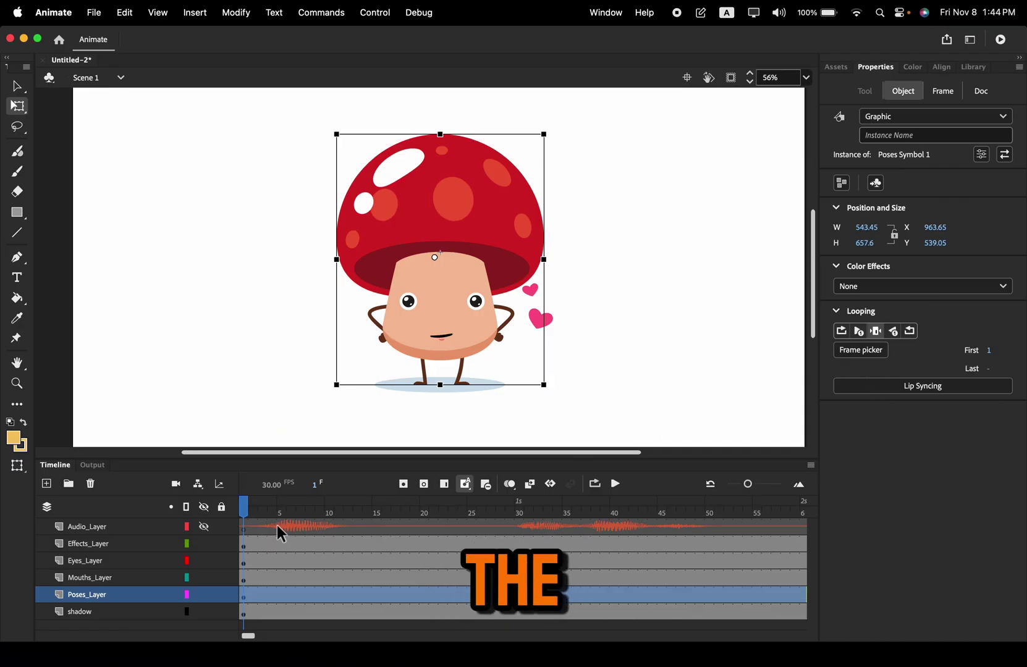
left_click(247, 507)
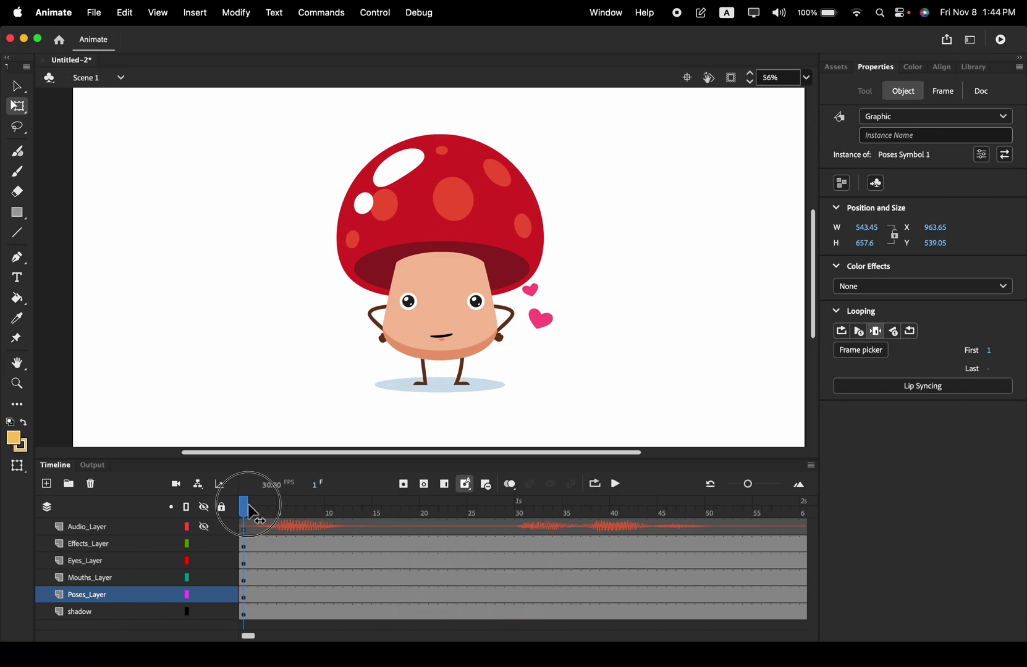
left_click_drag(250, 513, 393, 522)
left_click_drag(456, 521, 216, 513)
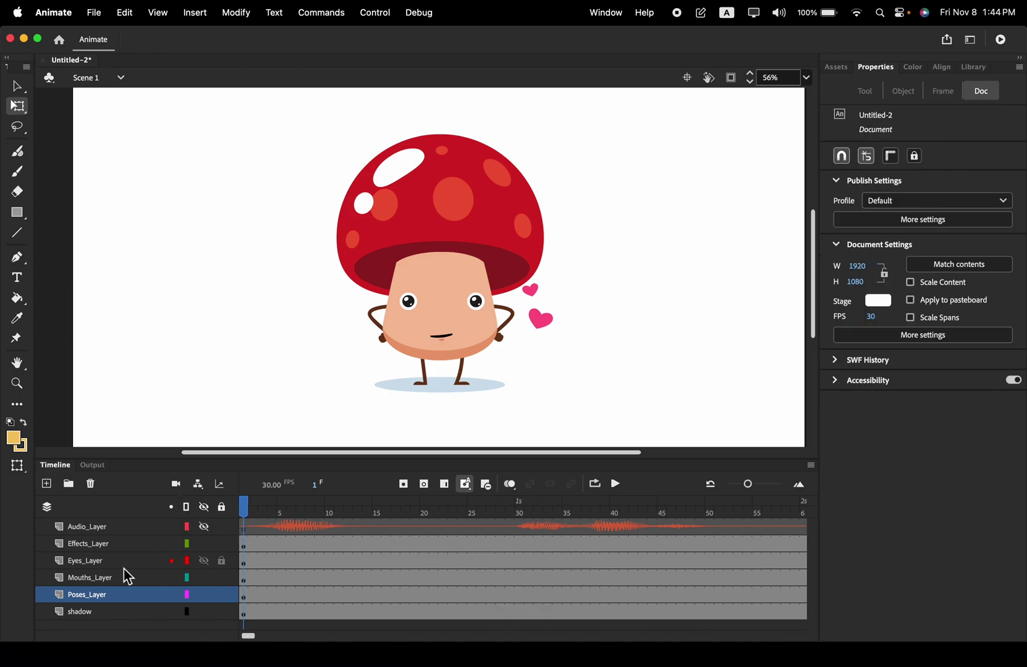
Step: Set the Poses_Layer symbol's looping to play once in reverse and scrub the timeline to check it
left_click(95, 598)
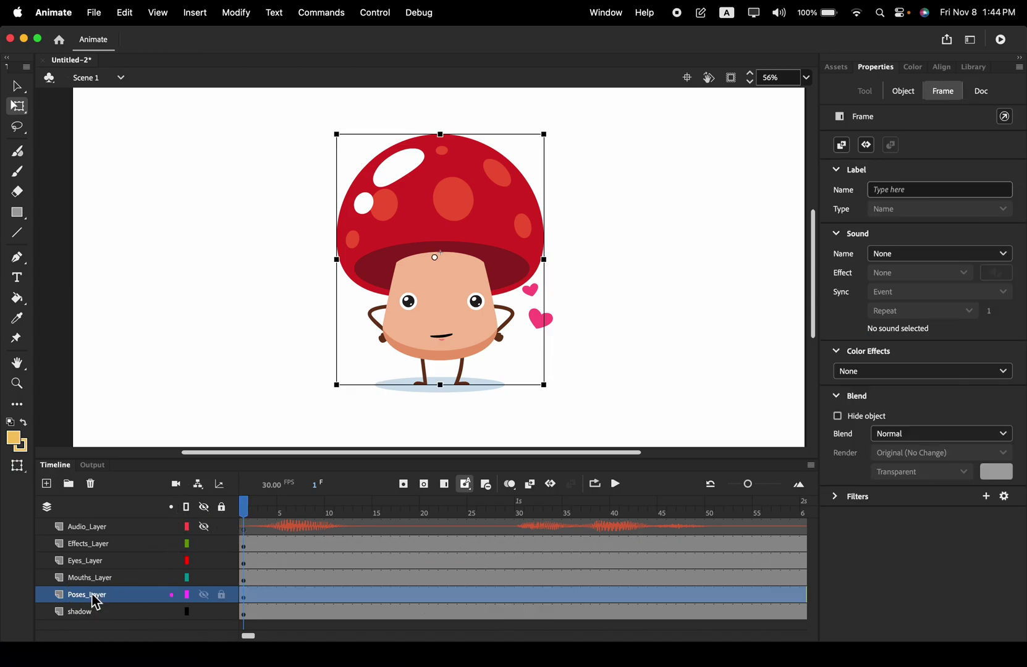
left_click(903, 93)
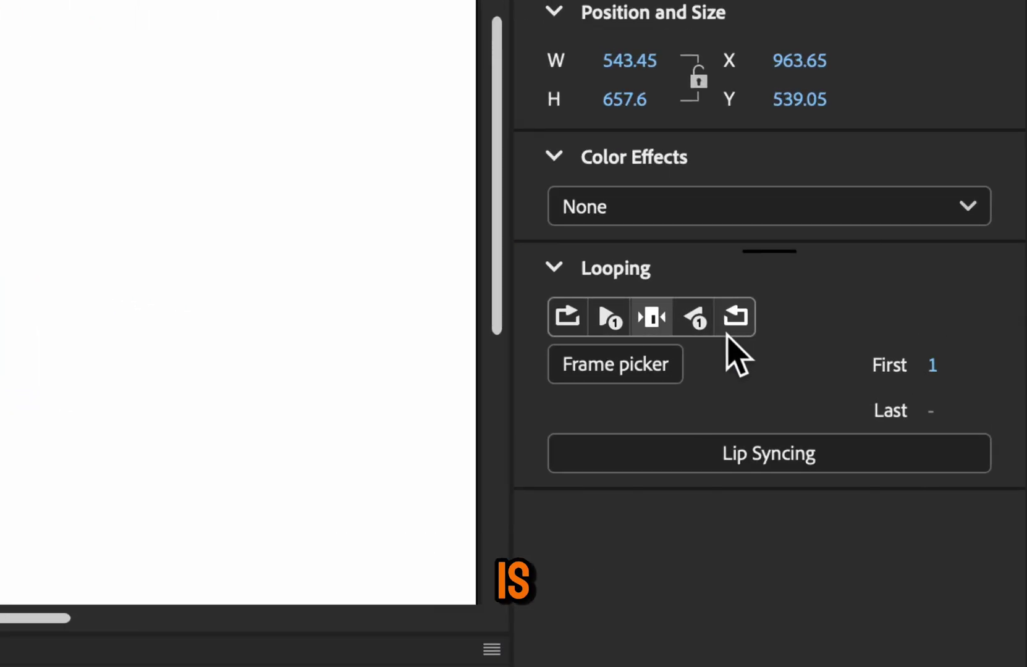
left_click(695, 319)
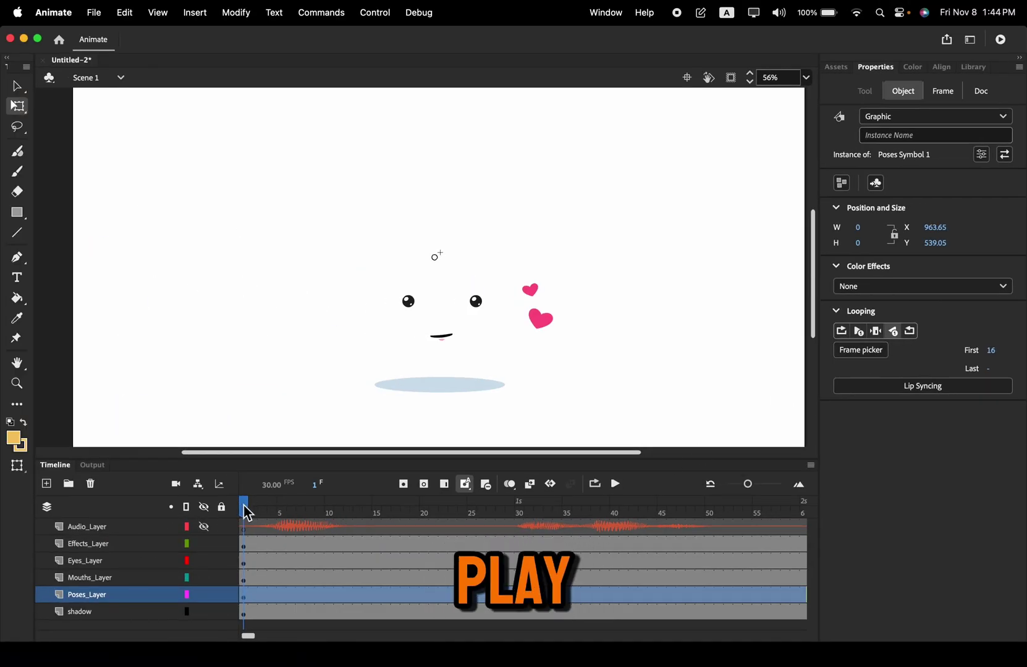
left_click_drag(247, 513, 418, 525)
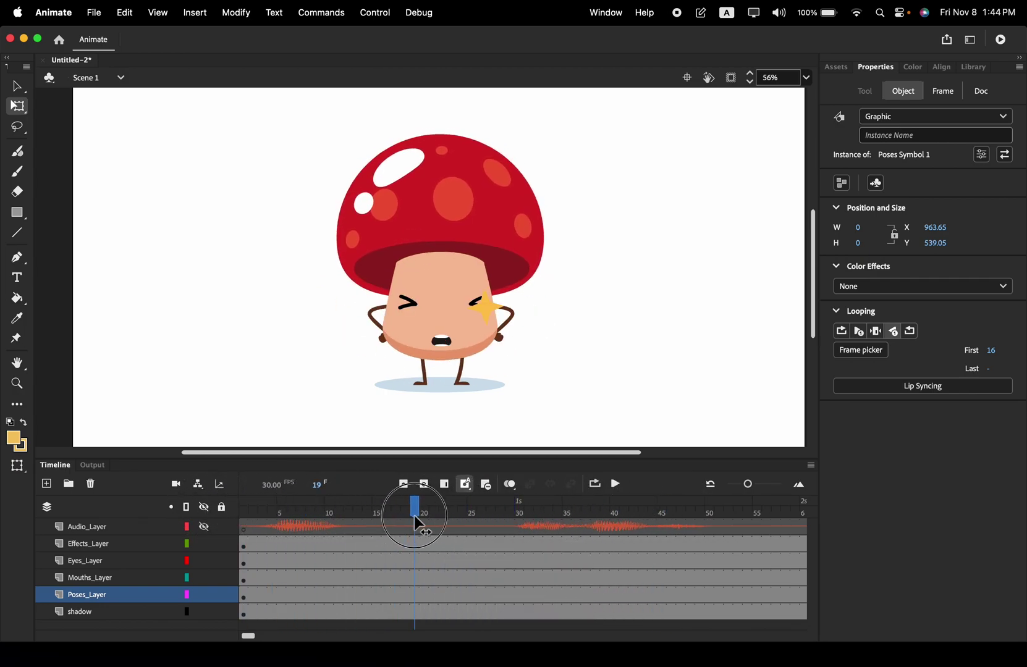
Step: Return to frame 1 and set the Poses_Layer symbol's looping to loop in reverse
left_click_drag(581, 529, 83, 579)
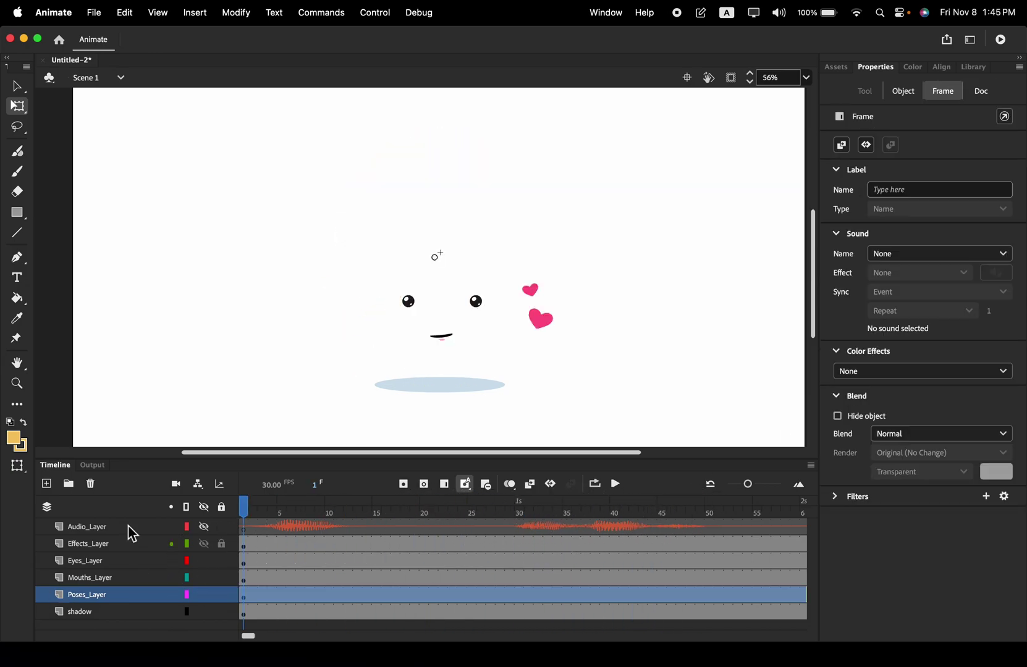
left_click(907, 93)
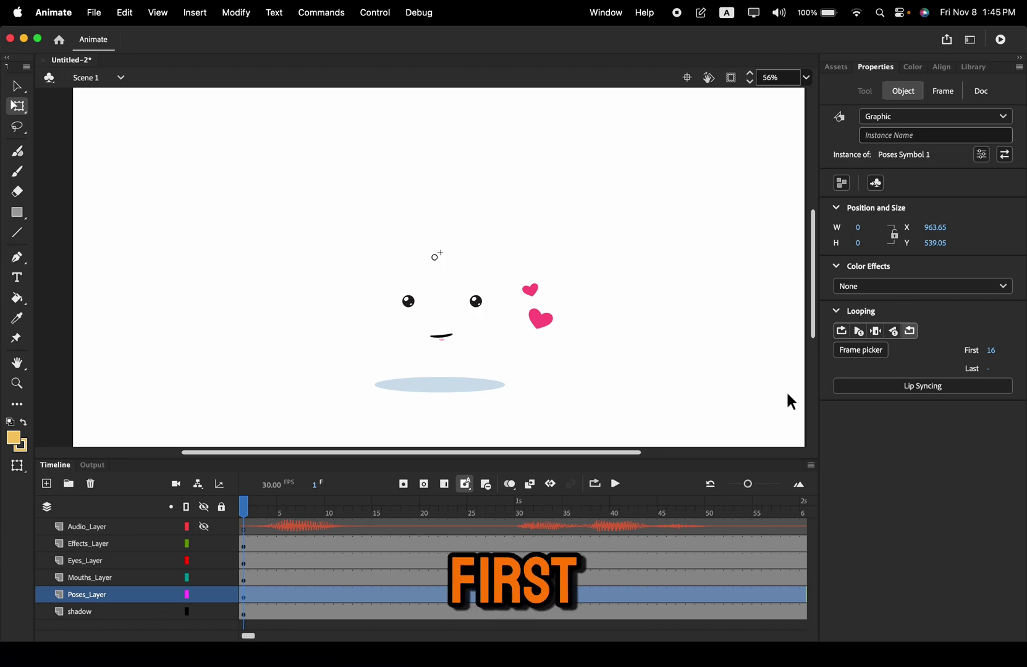
left_click_drag(250, 519, 209, 516)
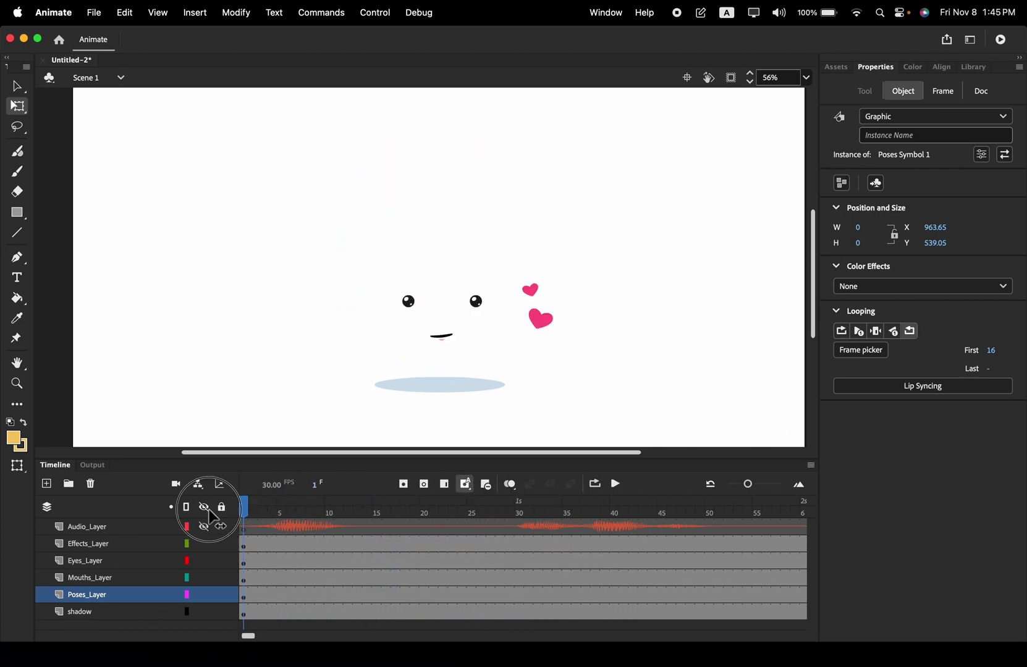
Step: Set the looping of the symbol on Poses_Layer to play a single frame
left_click(91, 597)
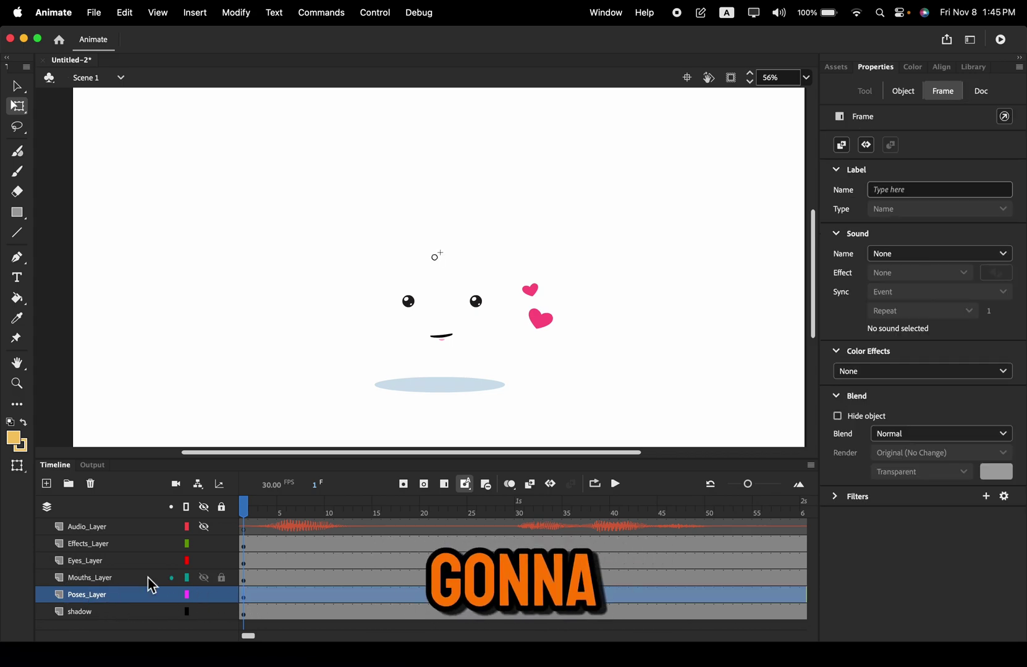
left_click(899, 93)
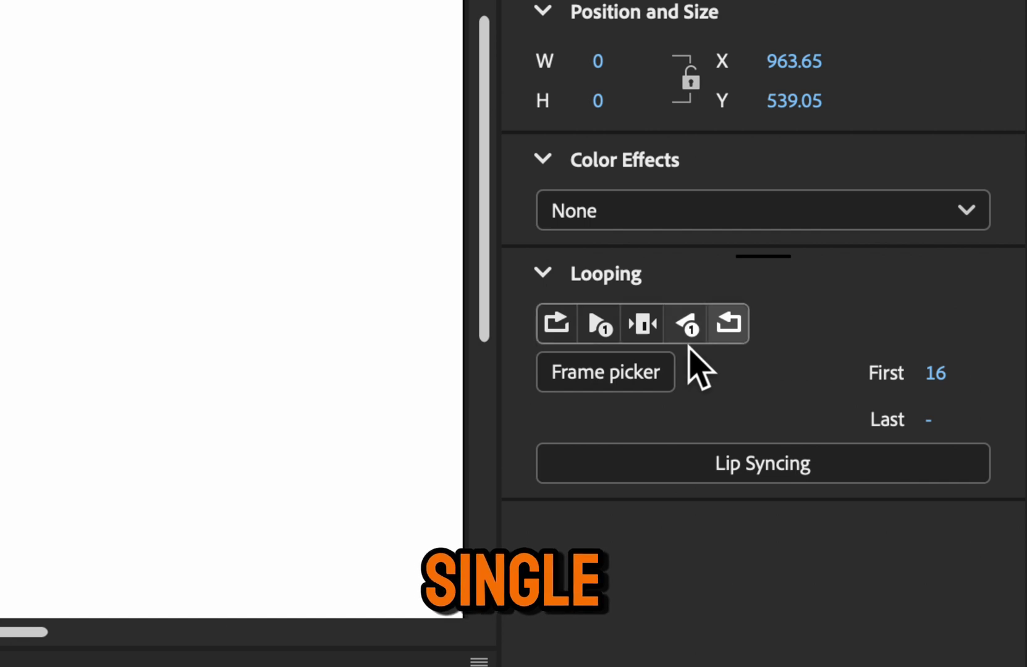
left_click(640, 331)
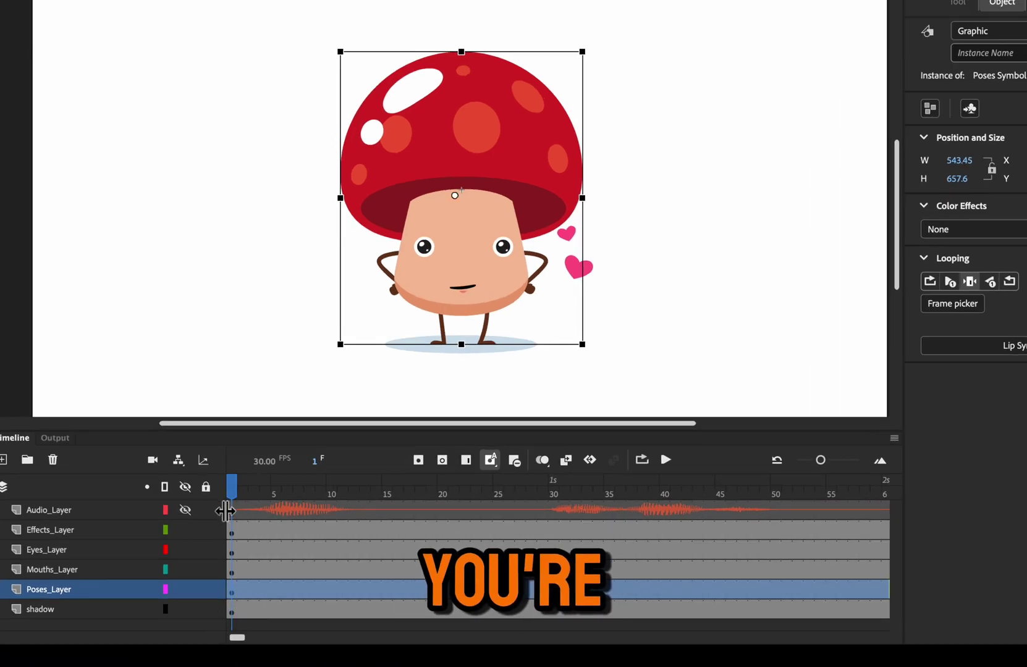
Step: Try setting the Poses_Layer symbol to Loop at frame 9, undo it and return the playhead to frame 1
left_click_drag(237, 494, 323, 493)
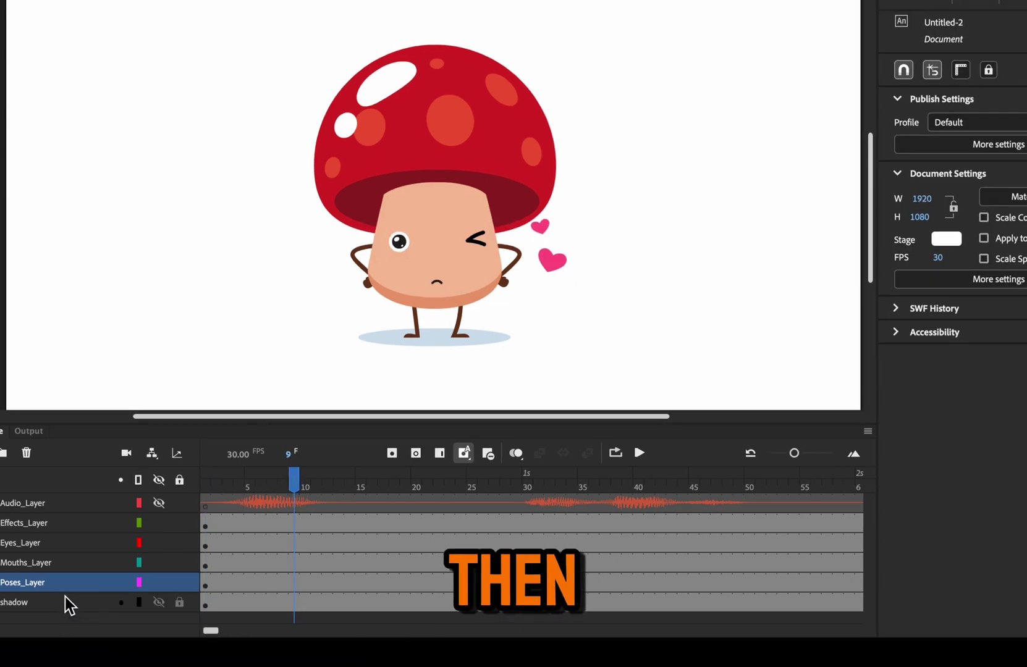
left_click(68, 590)
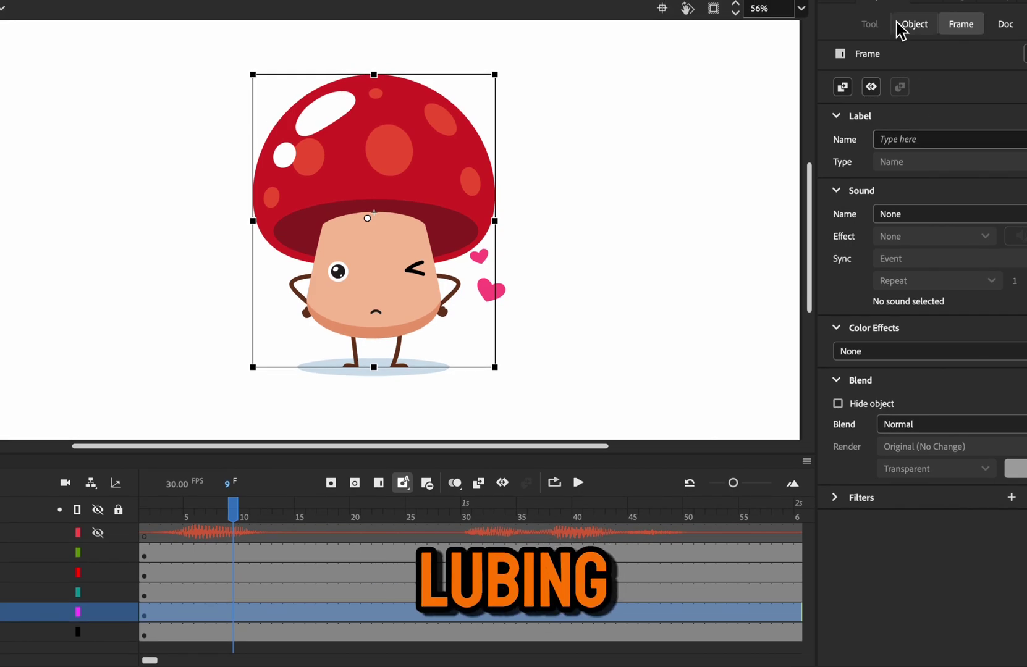
left_click(917, 28)
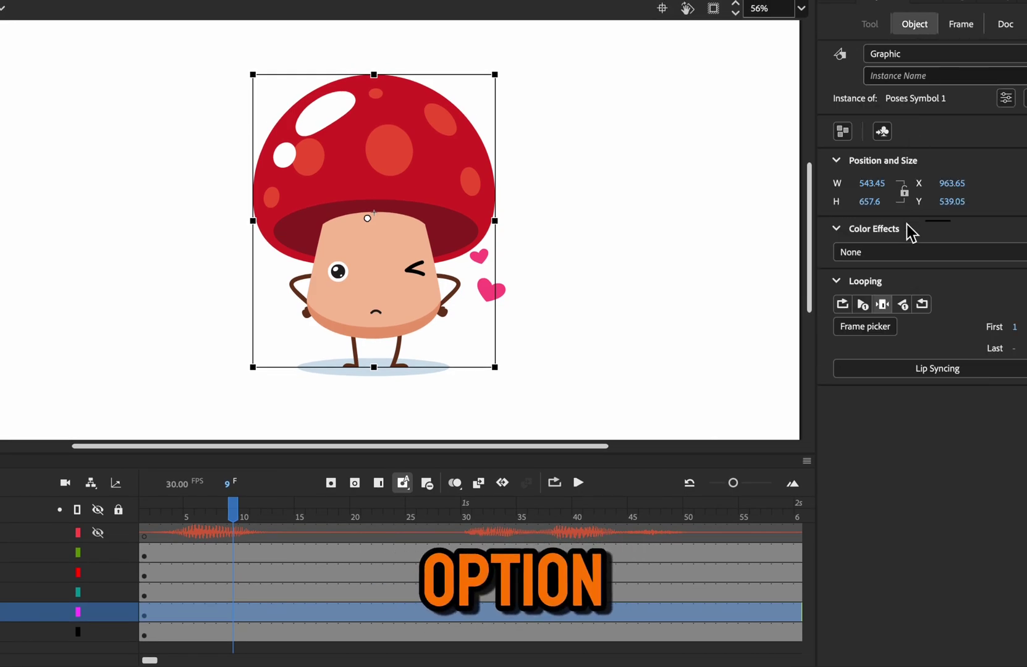
left_click(841, 304)
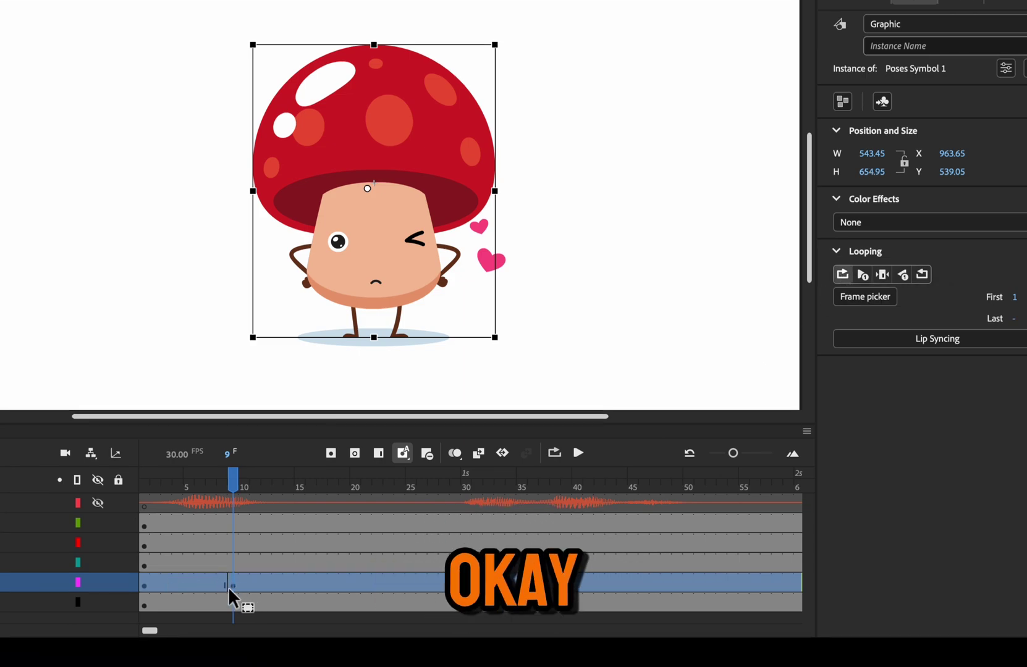
left_click_drag(232, 482, 278, 474)
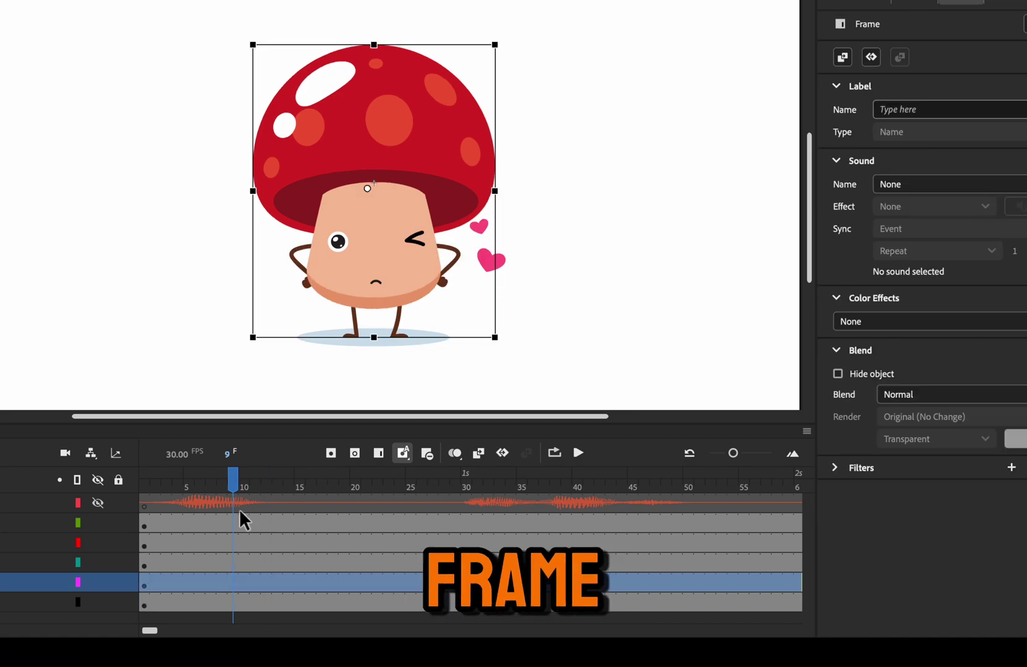
left_click_drag(173, 479, 142, 481)
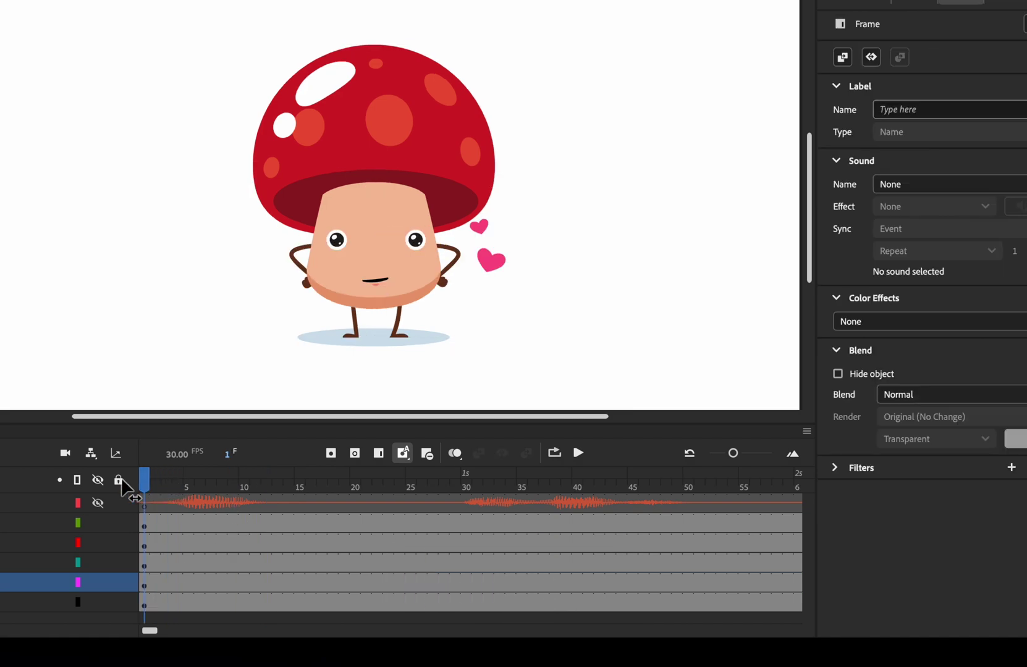
Step: Open the Frame Picker for the Poses_Layer symbol at frame 1 and place it beside the mushroom character
left_click(143, 585)
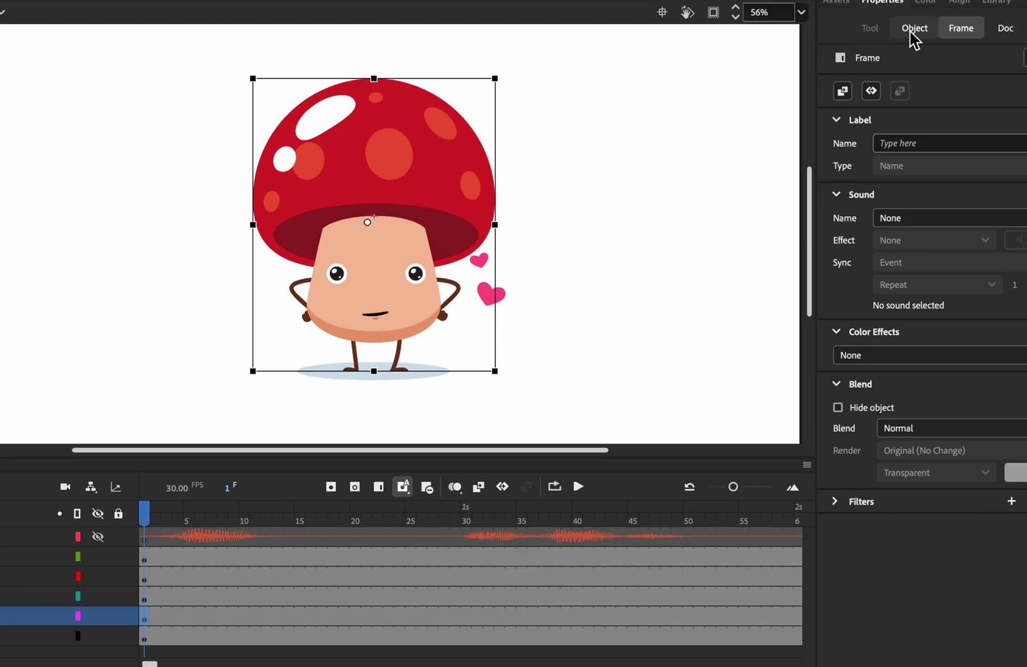
left_click(914, 31)
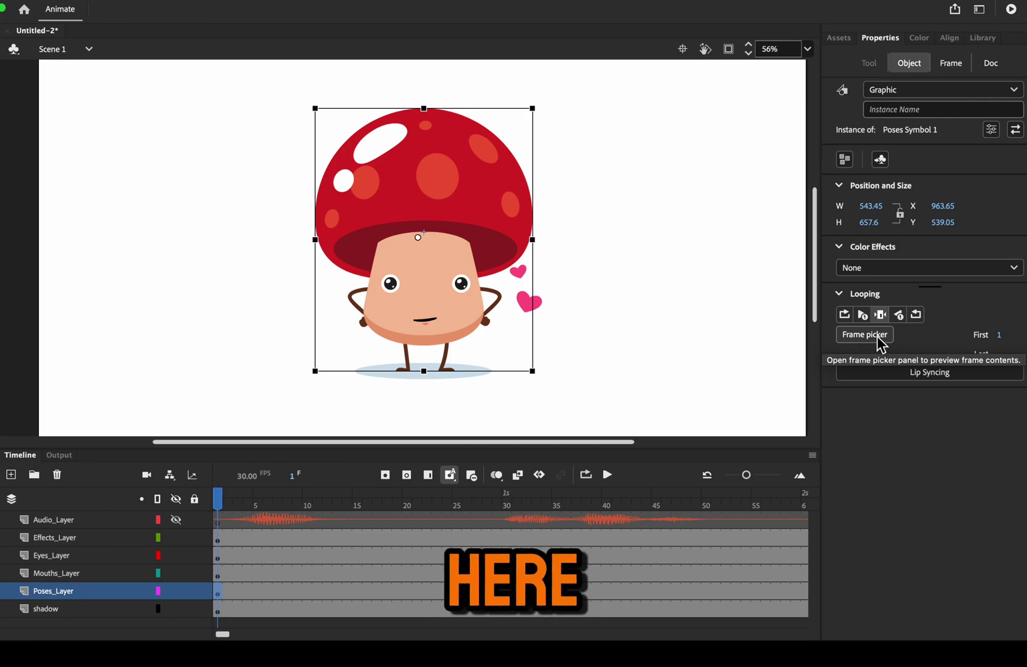
left_click(879, 339)
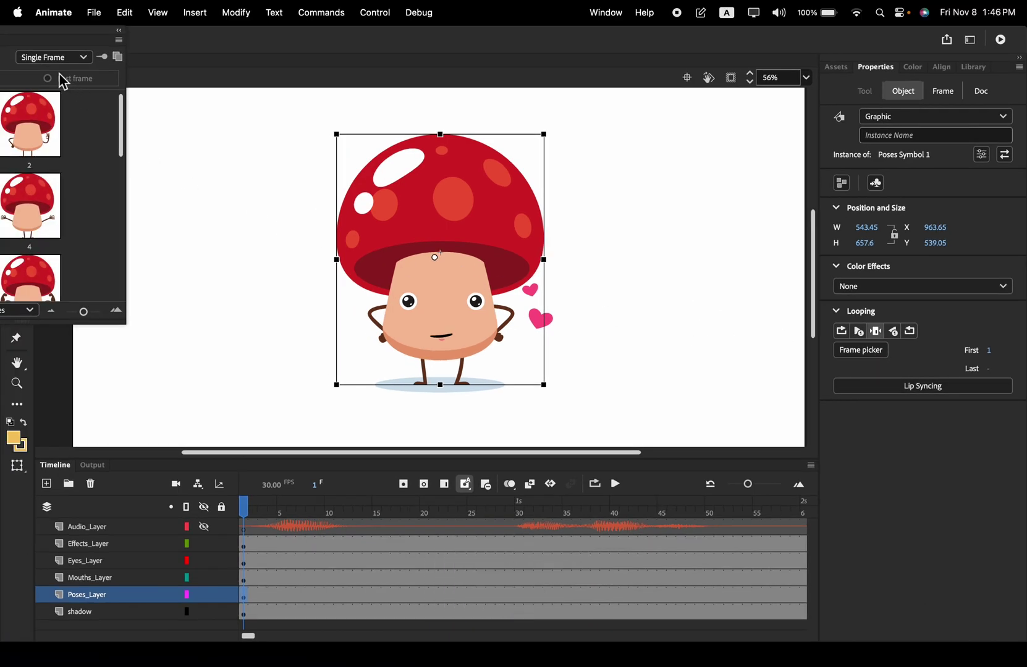
left_click_drag(14, 50, 794, 147)
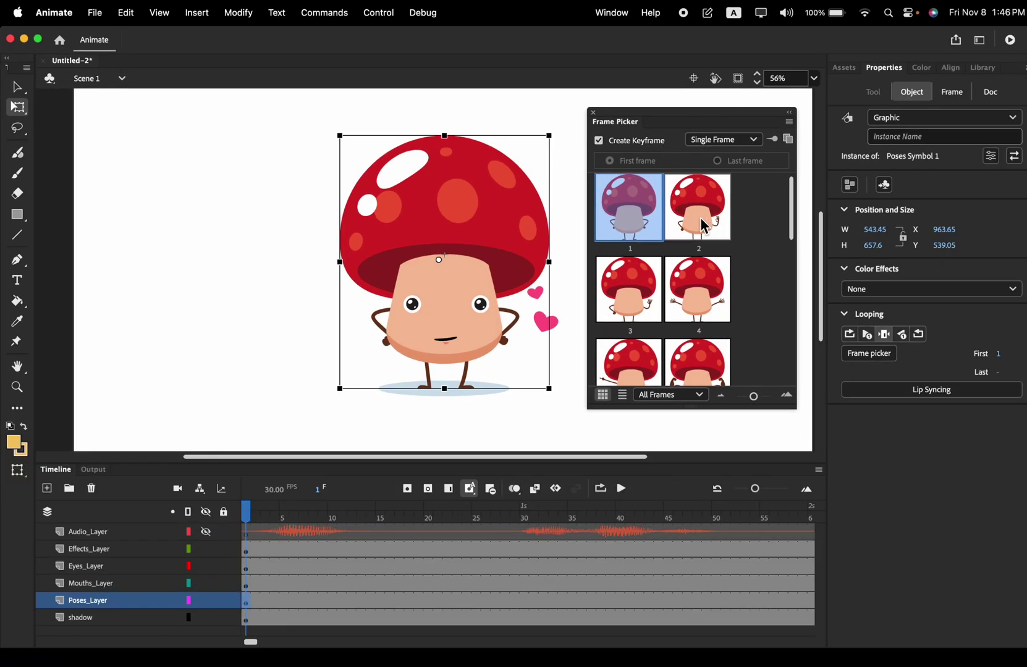
Step: Try the symbol's poses one after another in the Frame Picker, from pose 2 through to pose 15
left_click(705, 226)
left_click(711, 262)
left_click(637, 291)
left_click(637, 354)
left_click(699, 360)
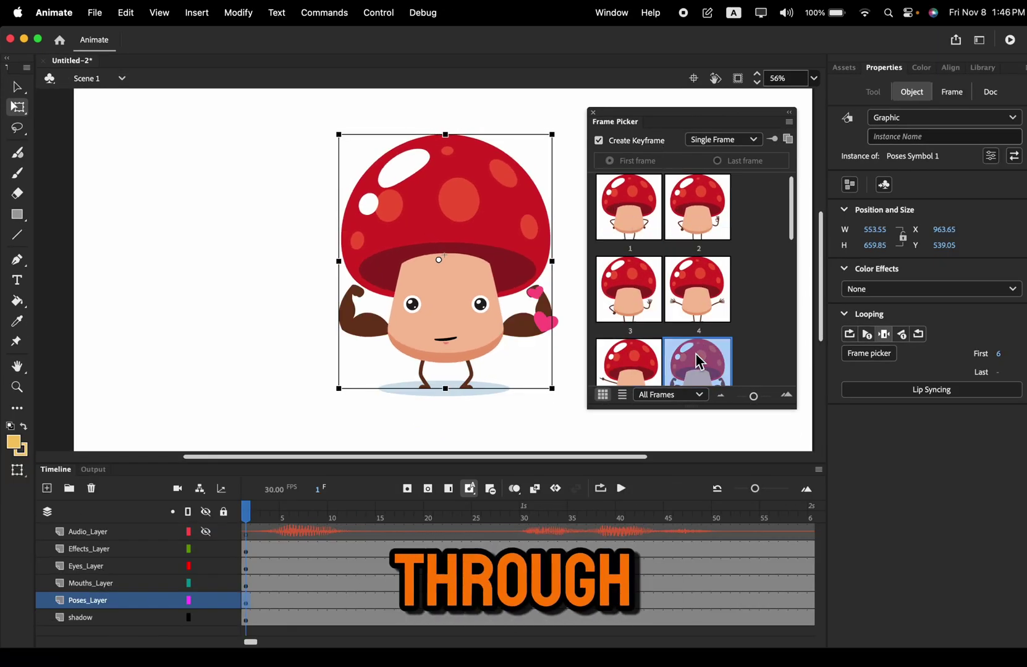
scroll(696, 347, "down", 3)
left_click(624, 345)
left_click(727, 330)
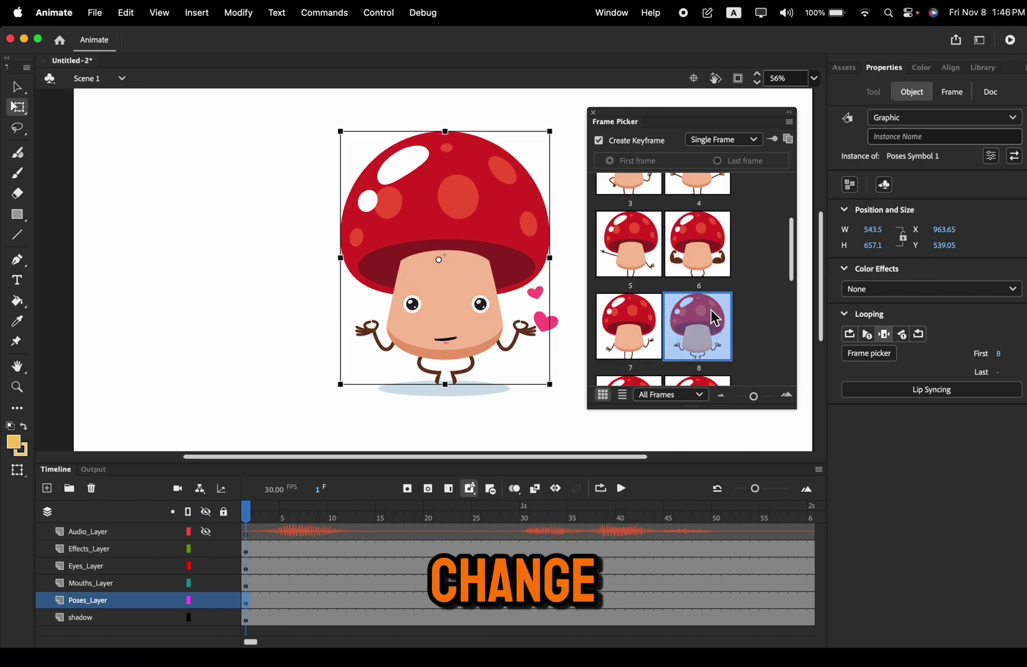
scroll(711, 331, "down", 3)
left_click(643, 287)
left_click(704, 303)
left_click(708, 340)
left_click(623, 358)
scroll(636, 352, "down", 3)
left_click(647, 345)
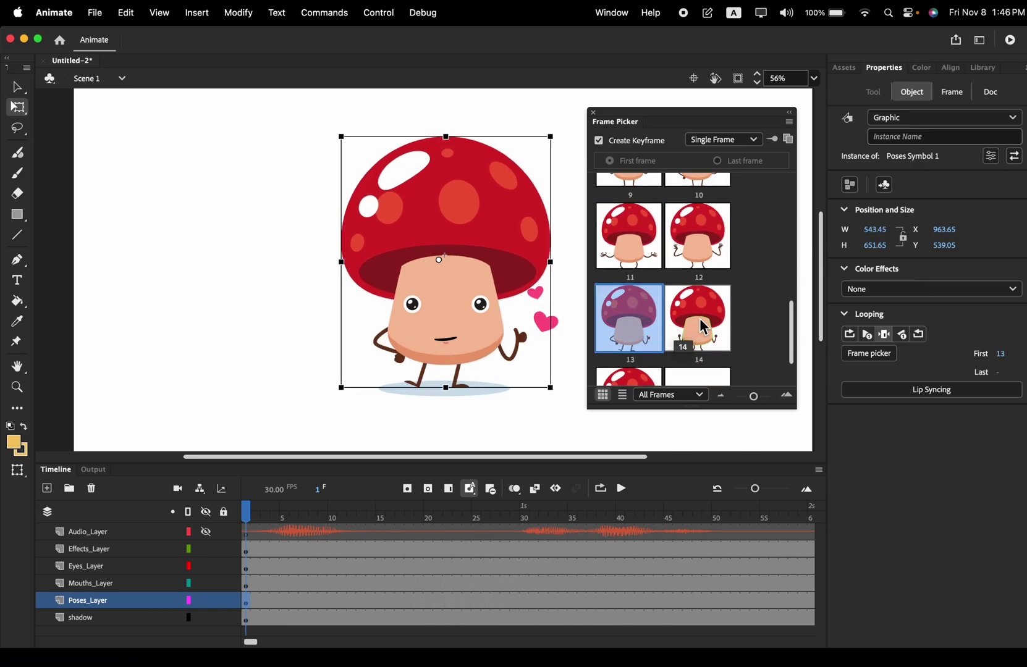
left_click(677, 343)
scroll(636, 371, "down", 3)
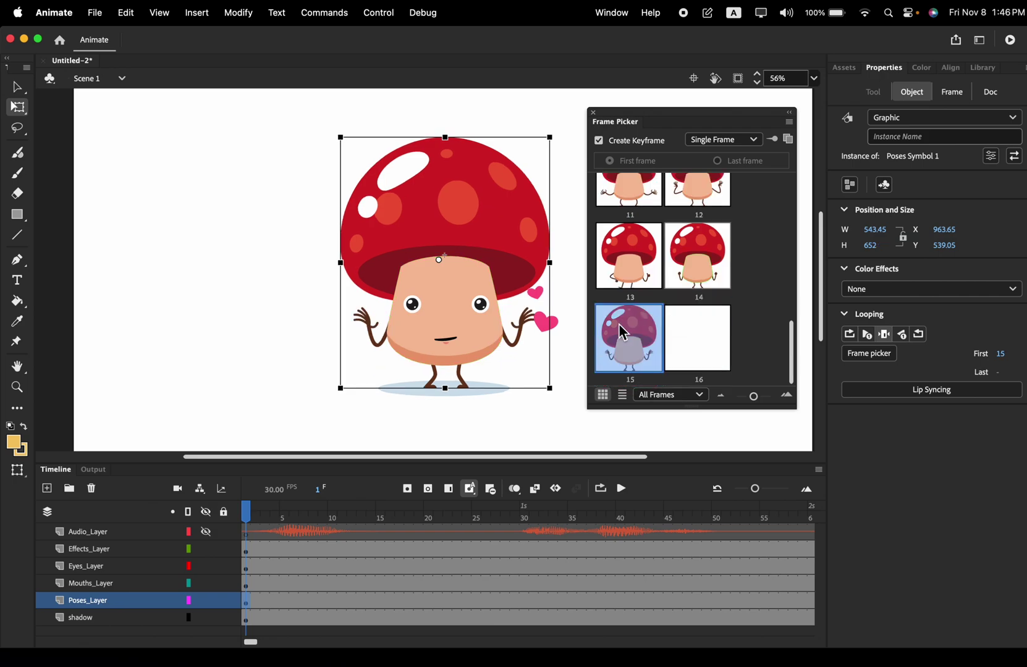
Step: Compare poses 14, 15 and 16 in the Frame Picker and settle on pose 13 for the Poses_Layer symbol at frame 1
left_click(698, 353)
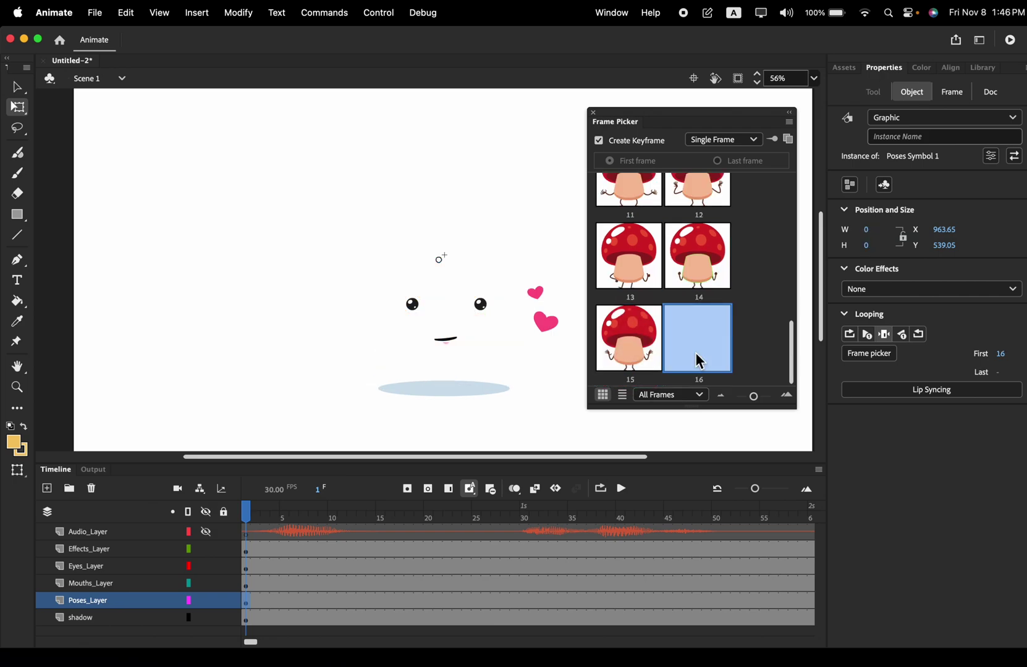
left_click(651, 340)
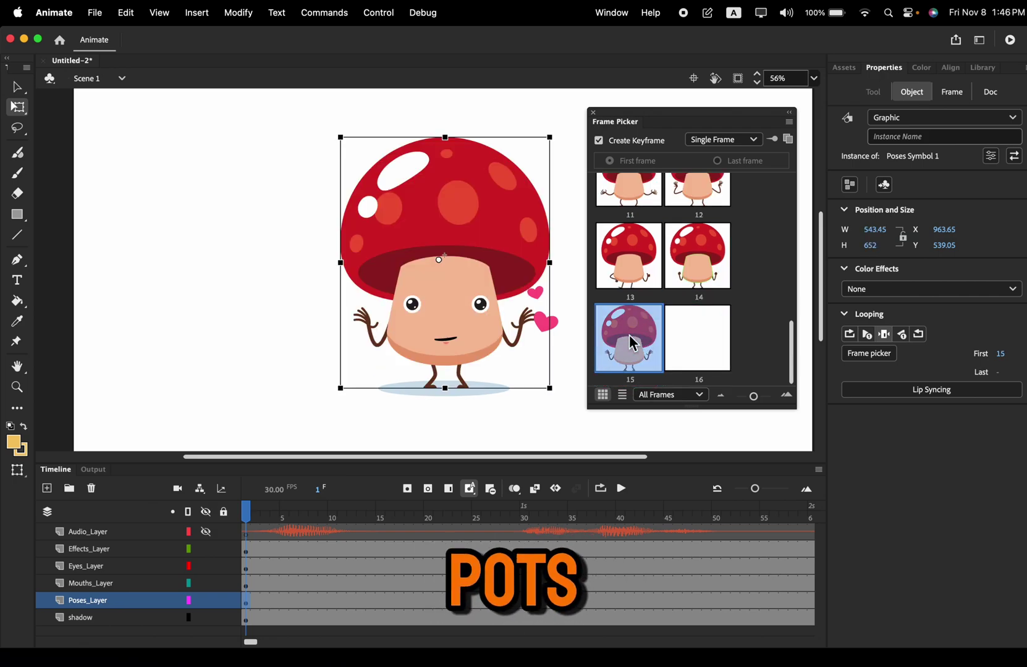
left_click(643, 262)
left_click(692, 270)
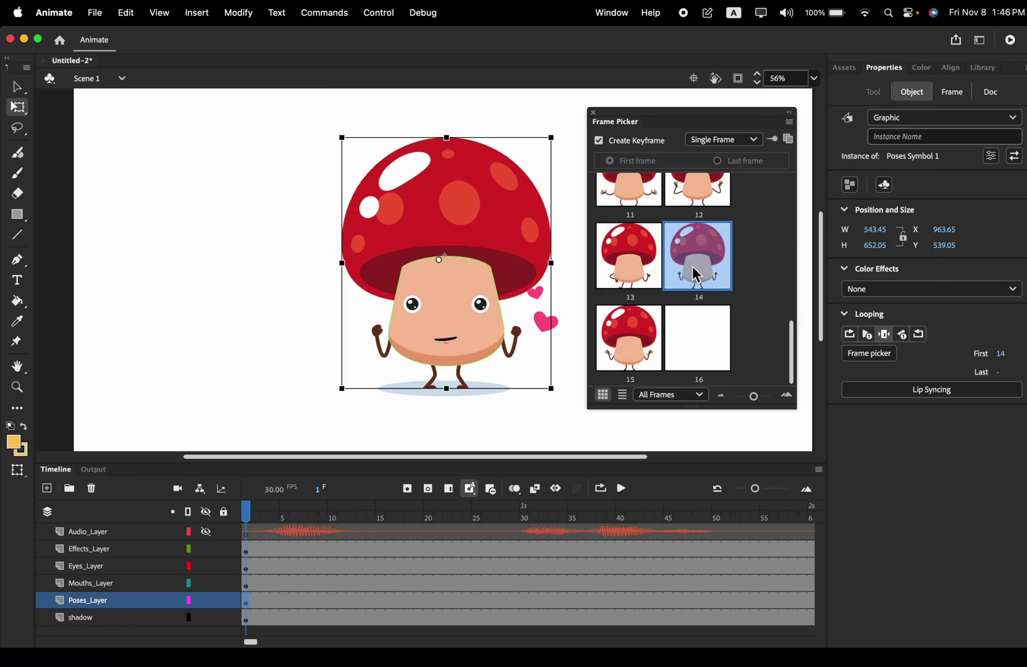
left_click(625, 326)
left_click(628, 272)
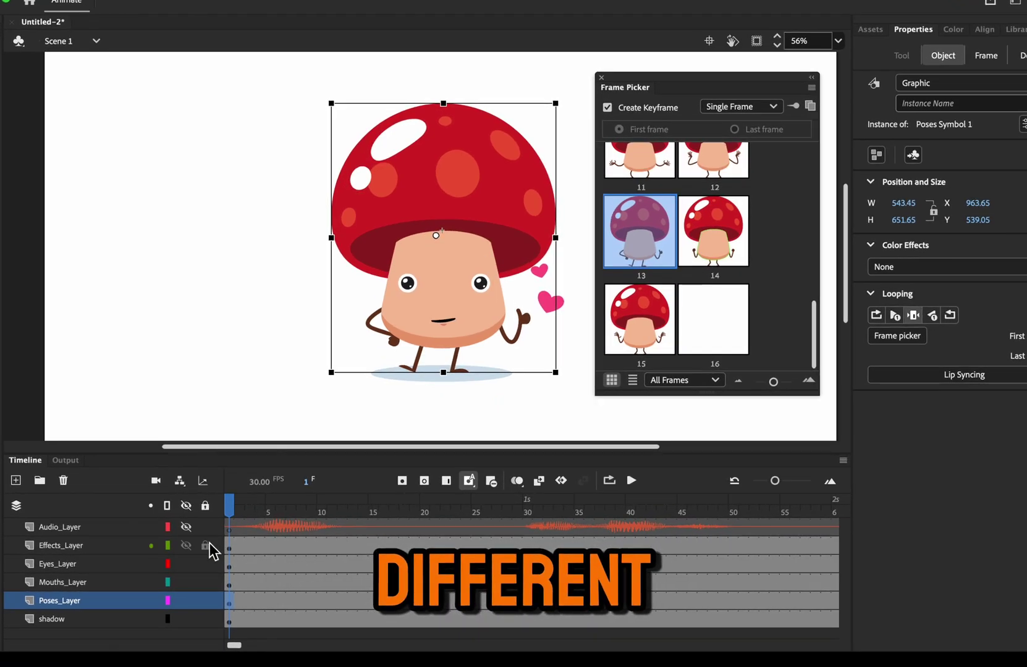
Step: Try switching the Poses_Layer symbol to pose 11 at frame 10 with the Frame Picker
left_click_drag(231, 506, 321, 506)
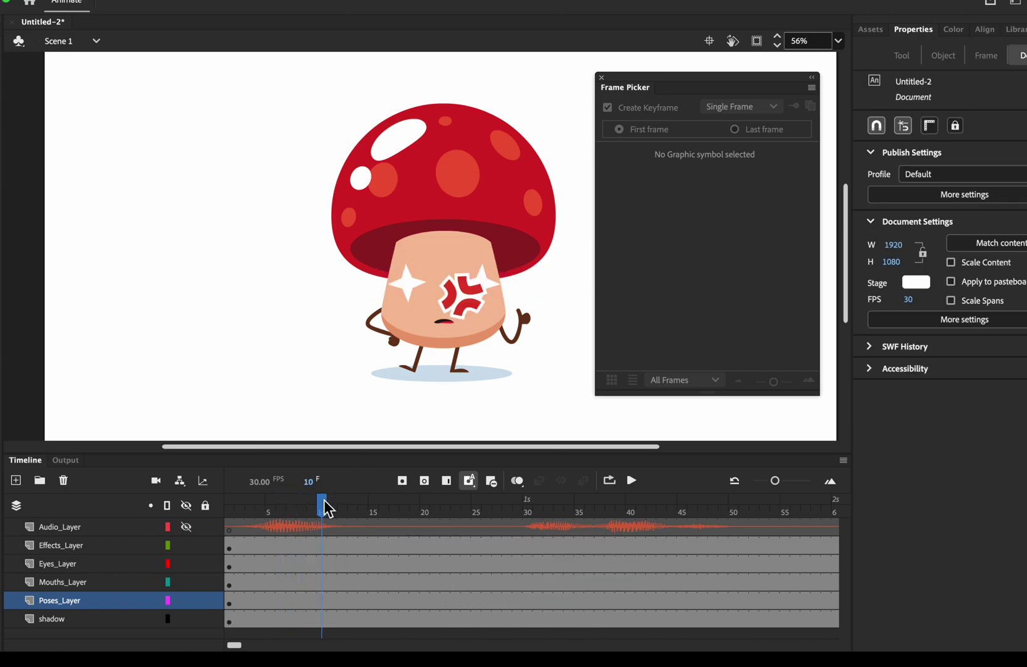
left_click(72, 601)
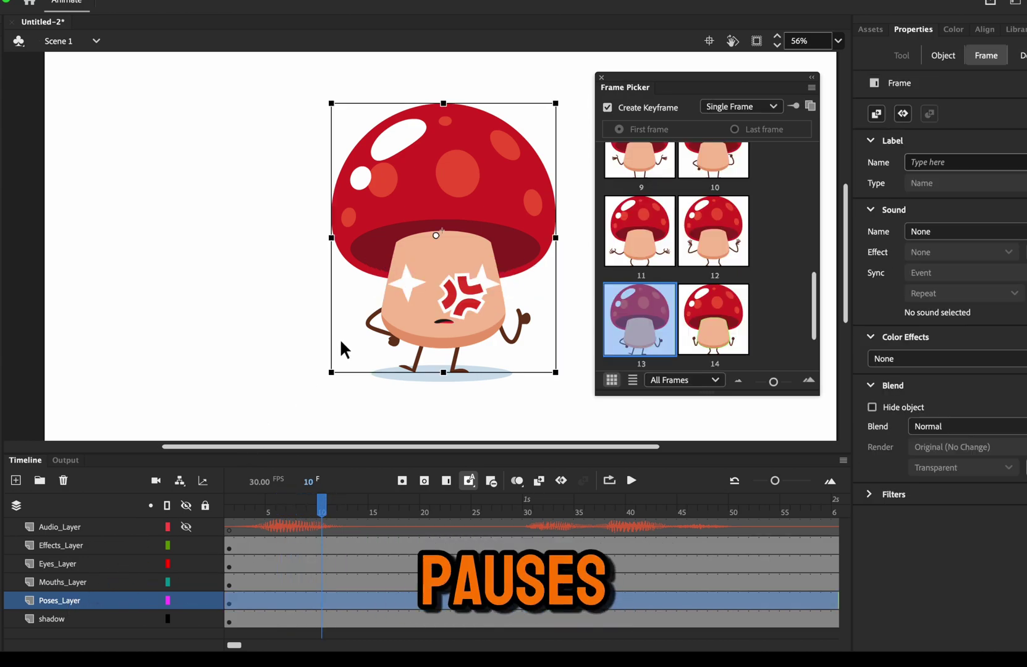
left_click(654, 246)
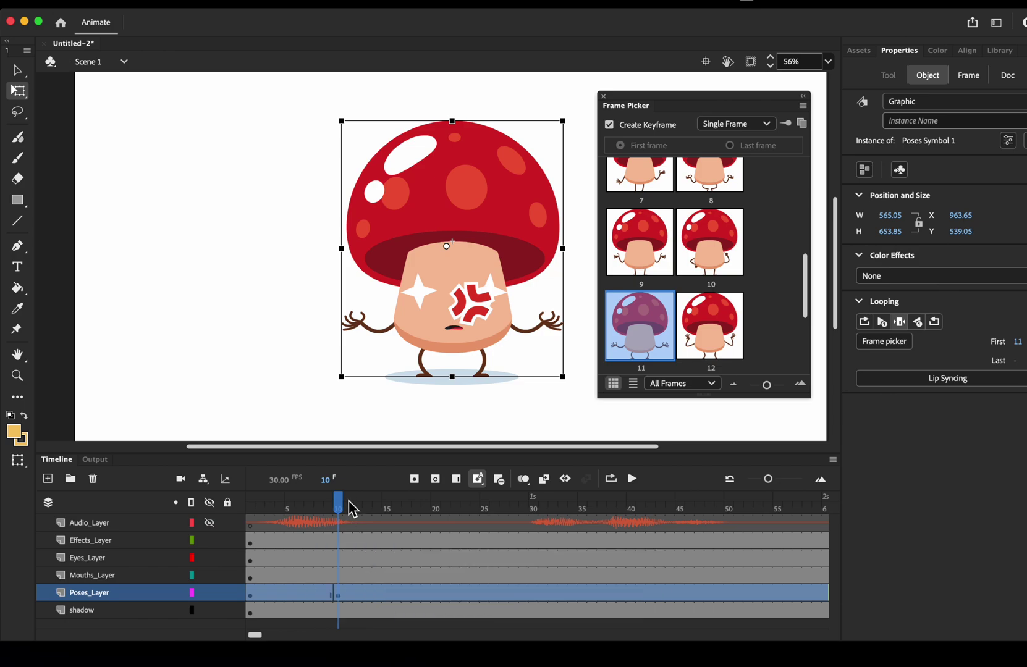
Step: Try switching the Poses_Layer symbol to pose 10 at frame 18 with the Frame Picker
left_click_drag(352, 508, 419, 516)
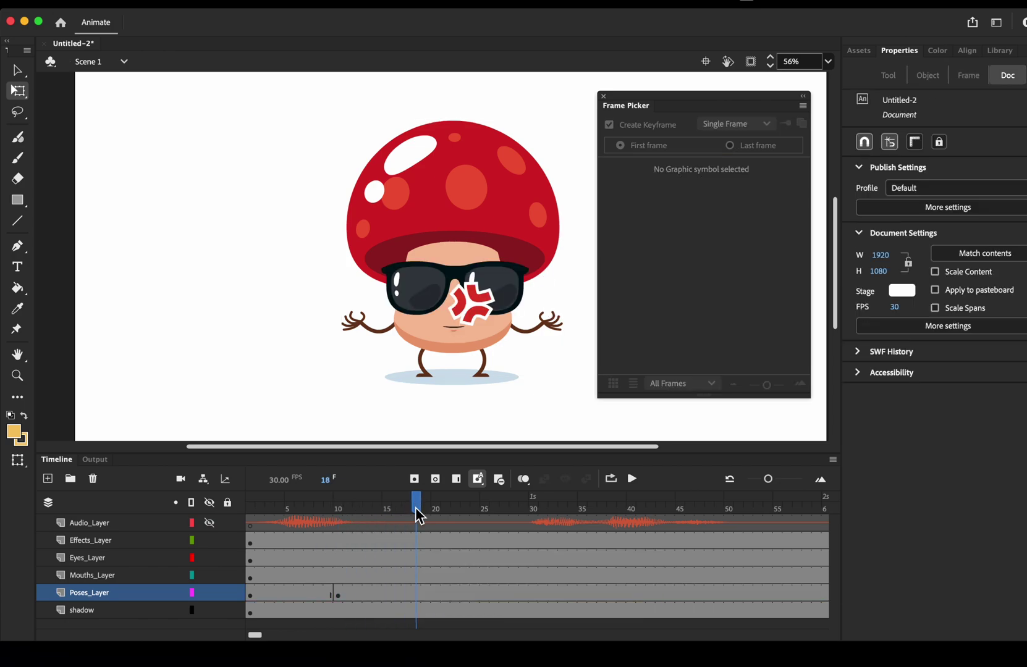
left_click(75, 599)
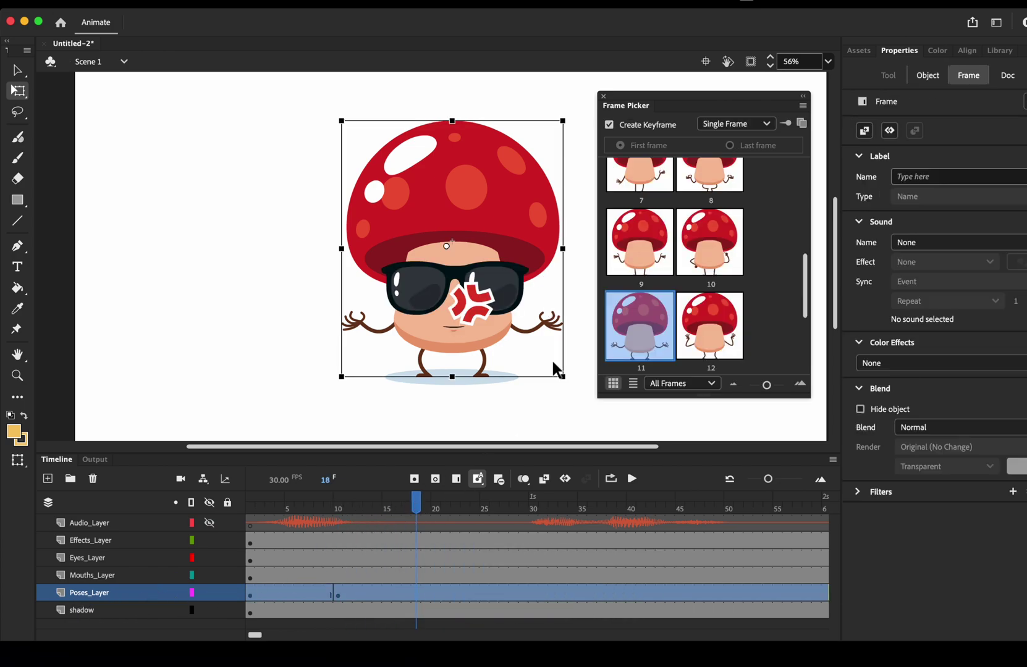
left_click(722, 249)
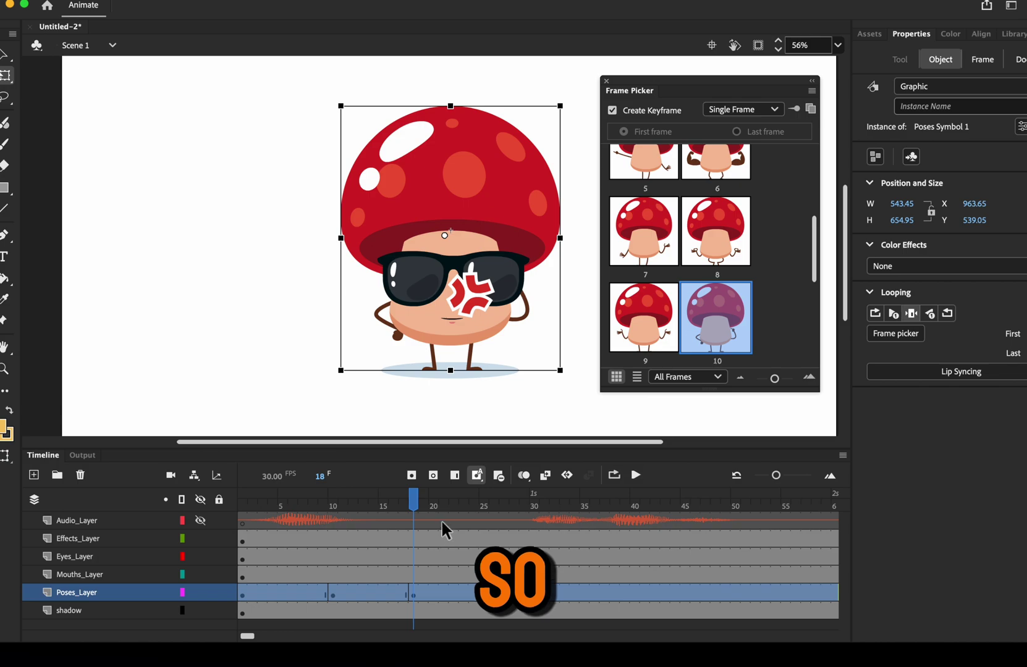
Step: Undo the pose changes at frames 18 and 10 and return the playhead to frame 1
left_click_drag(416, 505, 450, 510)
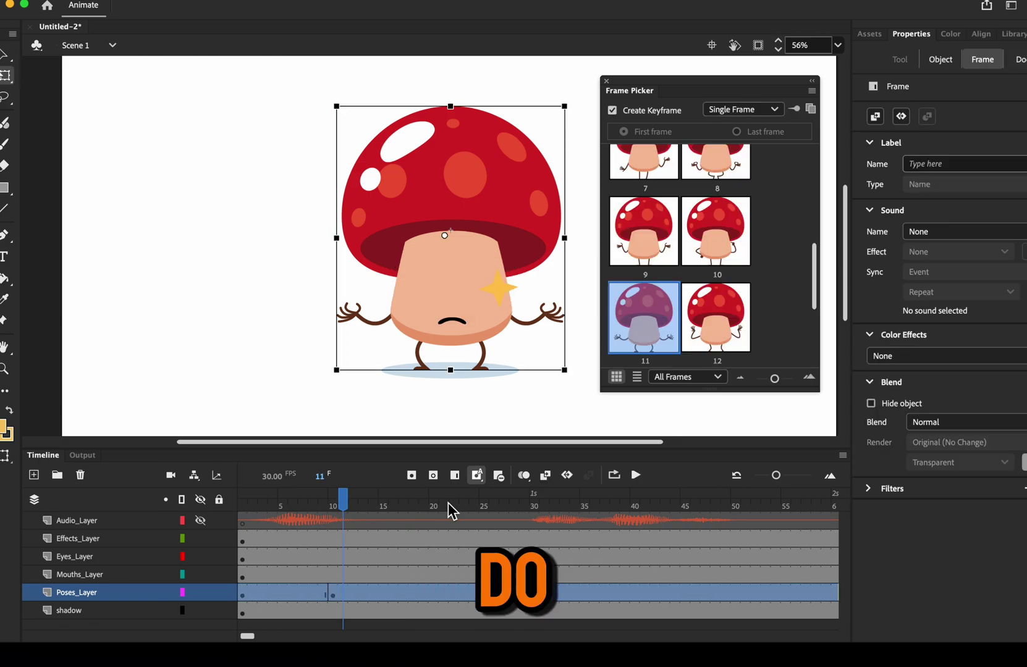
key("super+z")
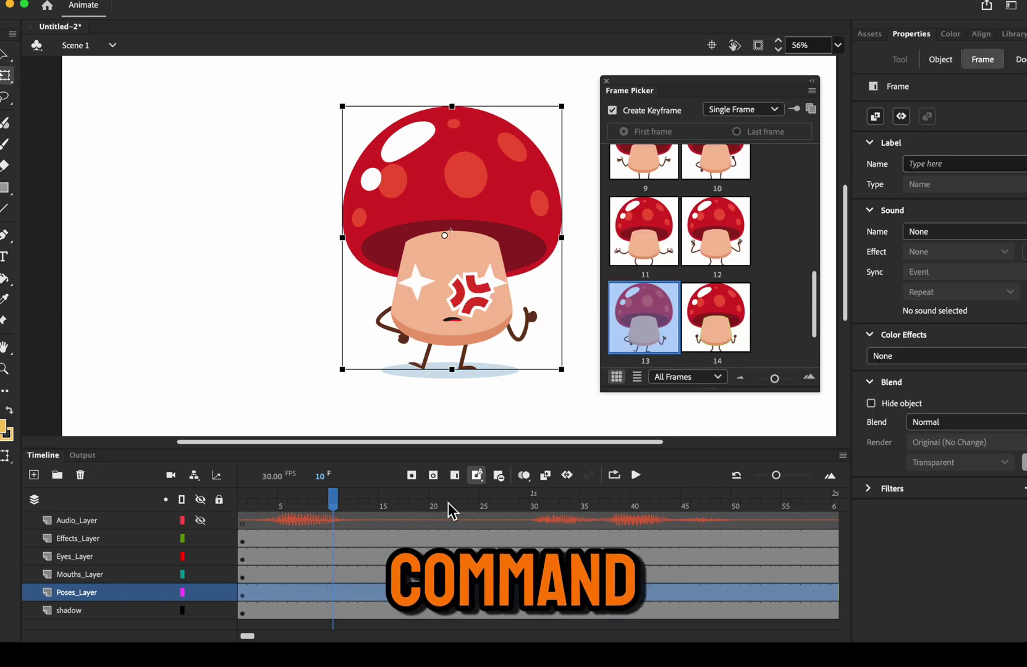
left_click(334, 506)
left_click_drag(334, 505, 242, 505)
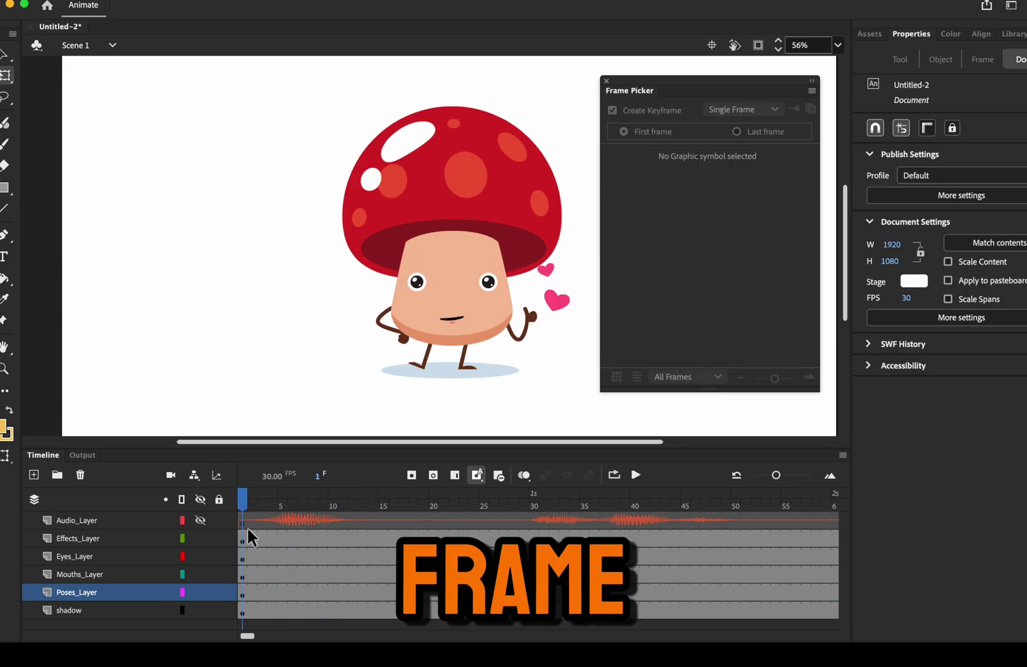
Step: Dock the Frame Picker with the Properties and Library panels and widen the panel group, keeping Poses_Layer selected
left_click(115, 596)
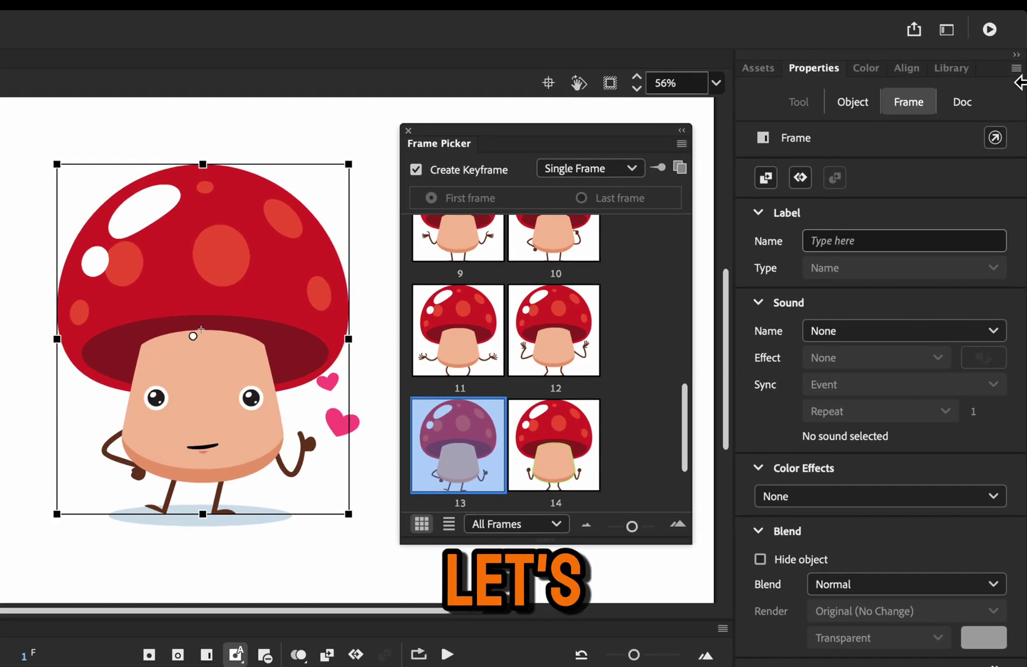
left_click_drag(426, 143, 850, 72)
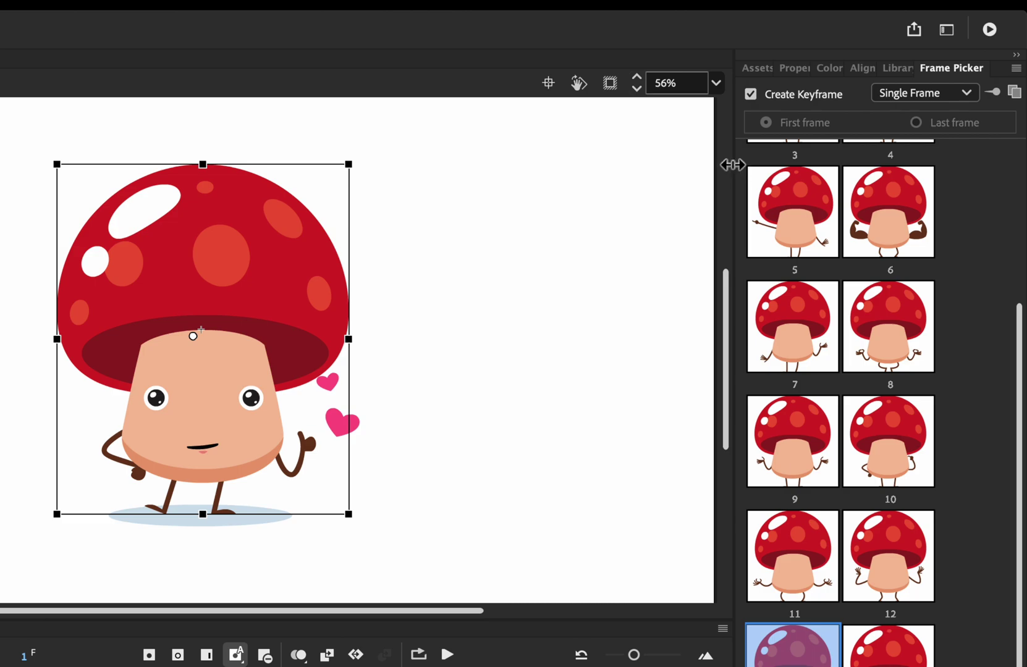
left_click_drag(733, 163, 678, 165)
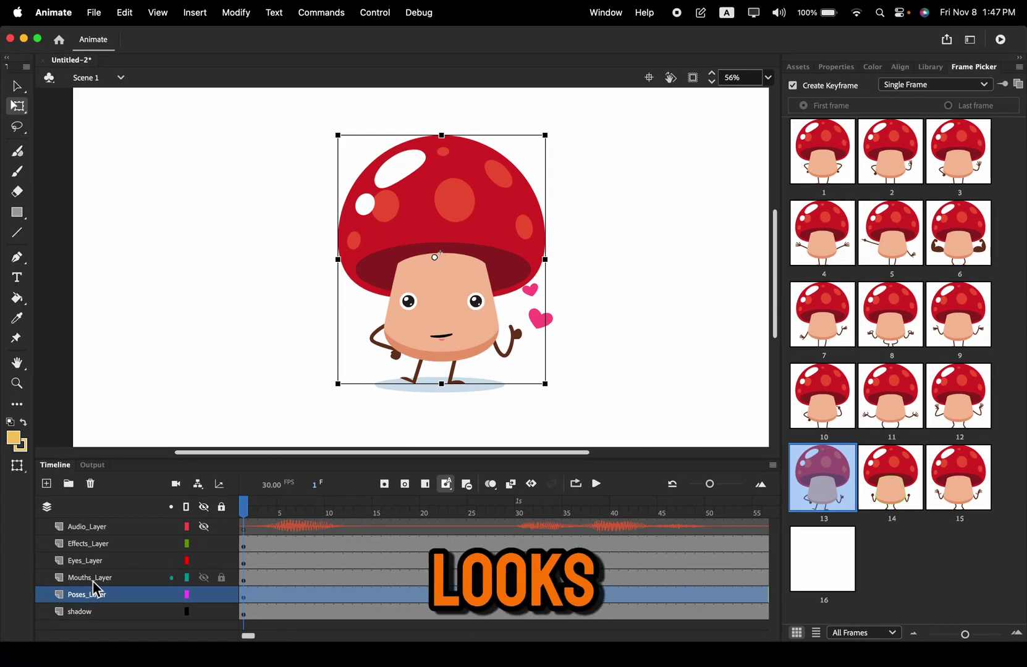
Step: Set the looping of the symbol on Mouths_Layer to play a single frame
left_click(105, 581)
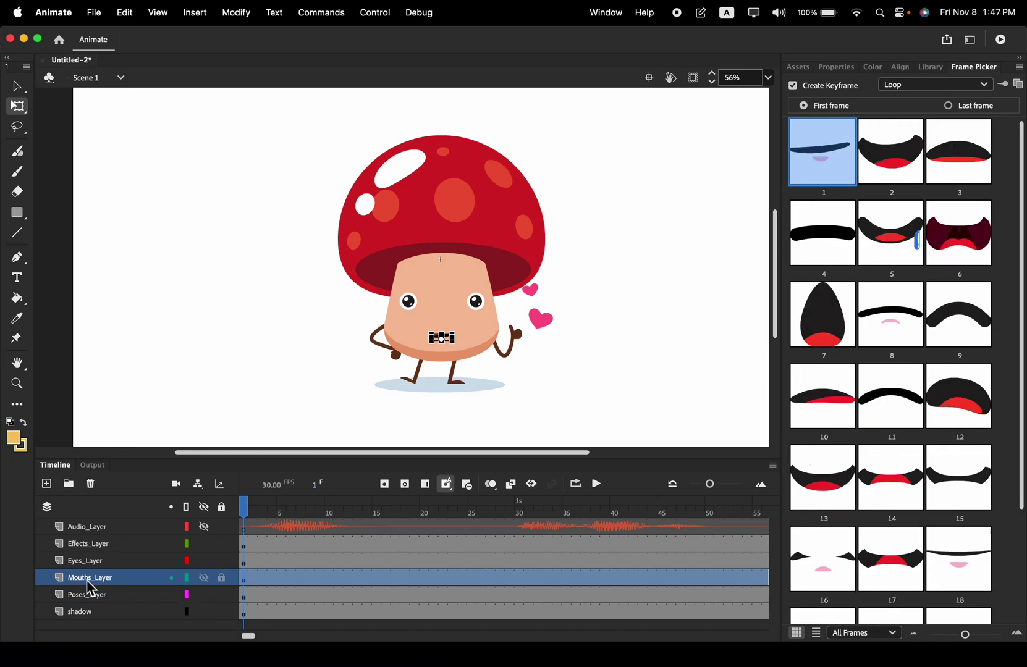
left_click(839, 75)
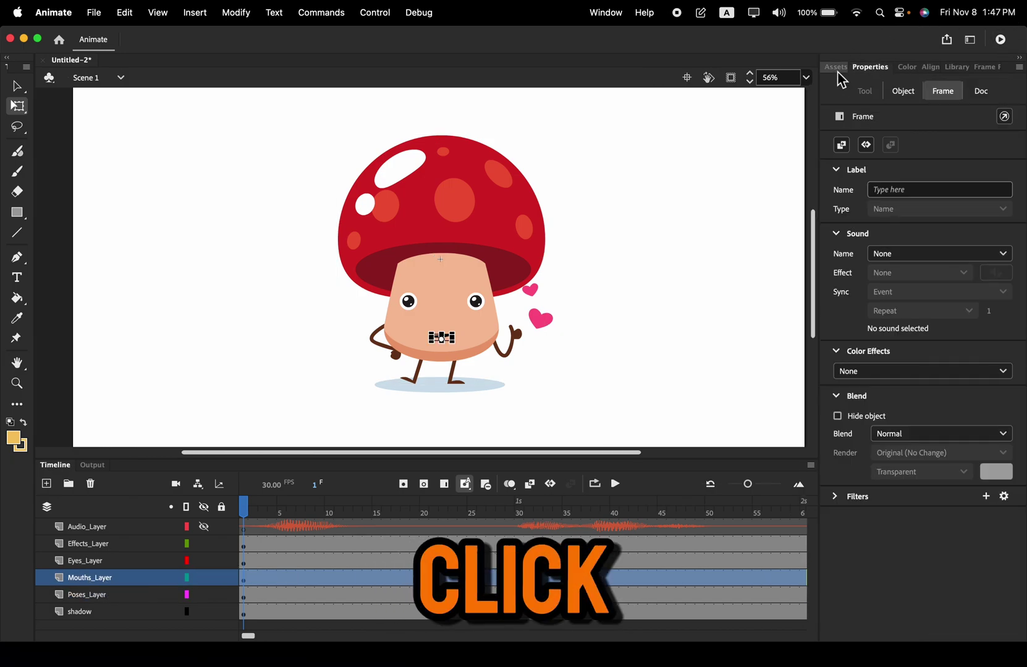
left_click(903, 92)
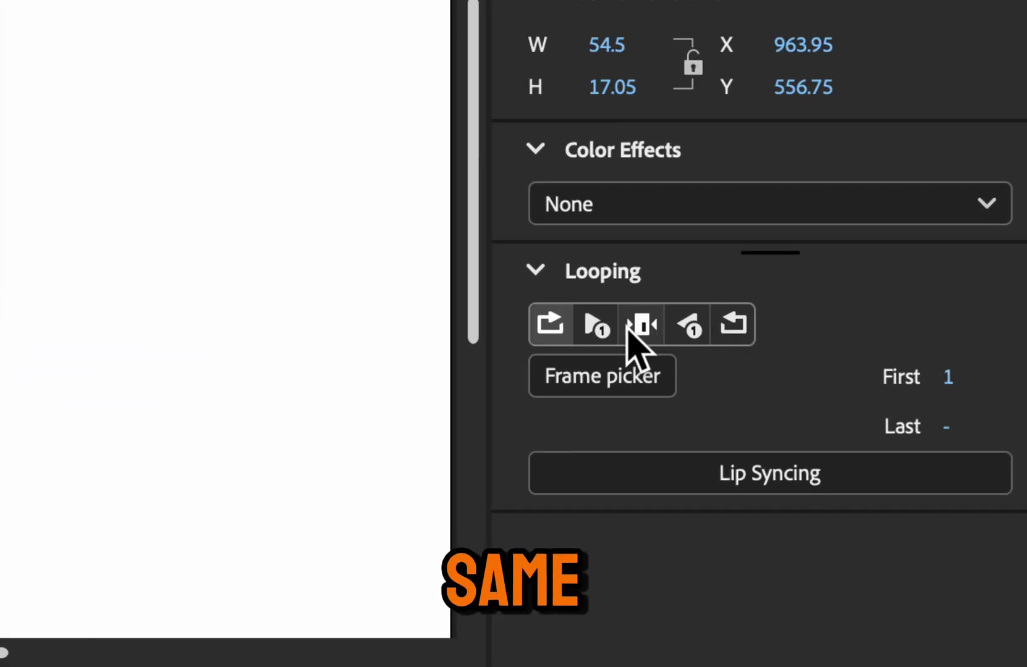
left_click(636, 331)
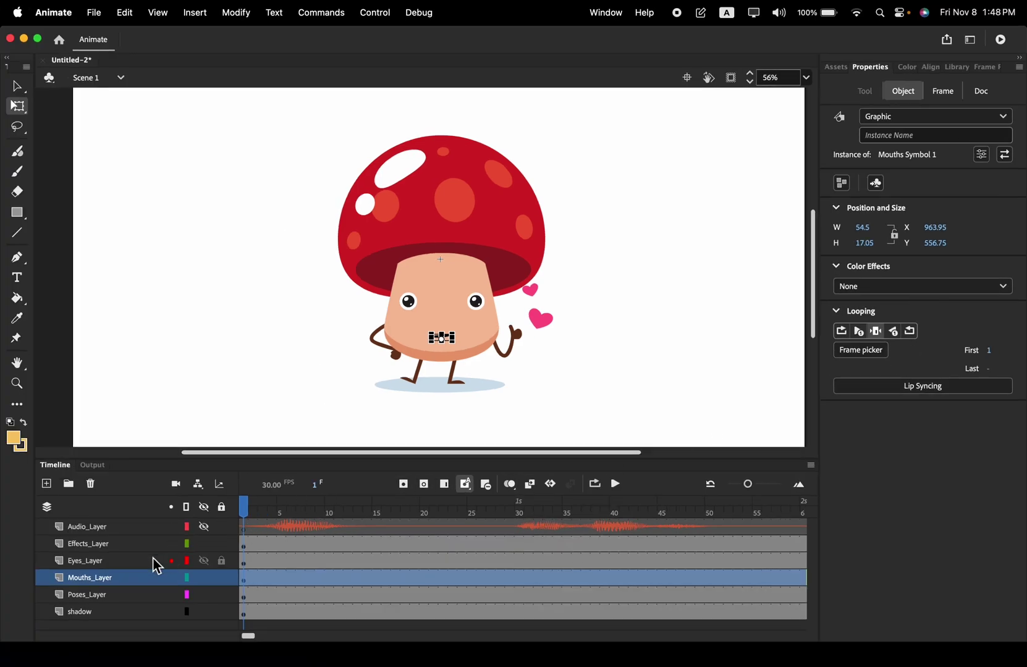
Step: Set the looping of the symbol on Eyes_Layer to play a single frame
left_click(93, 561)
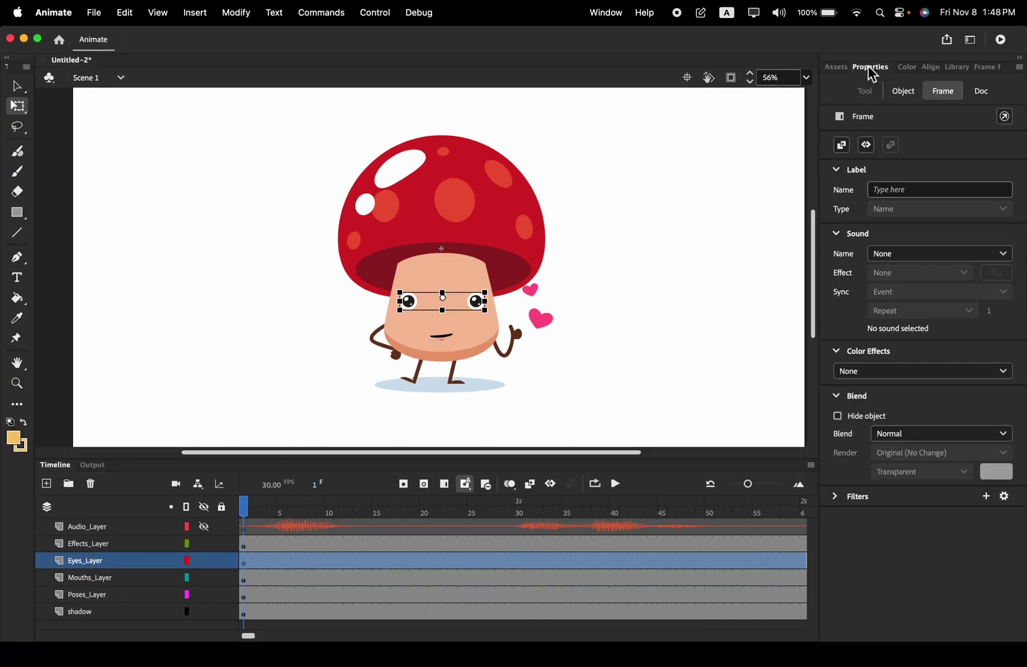
left_click(902, 92)
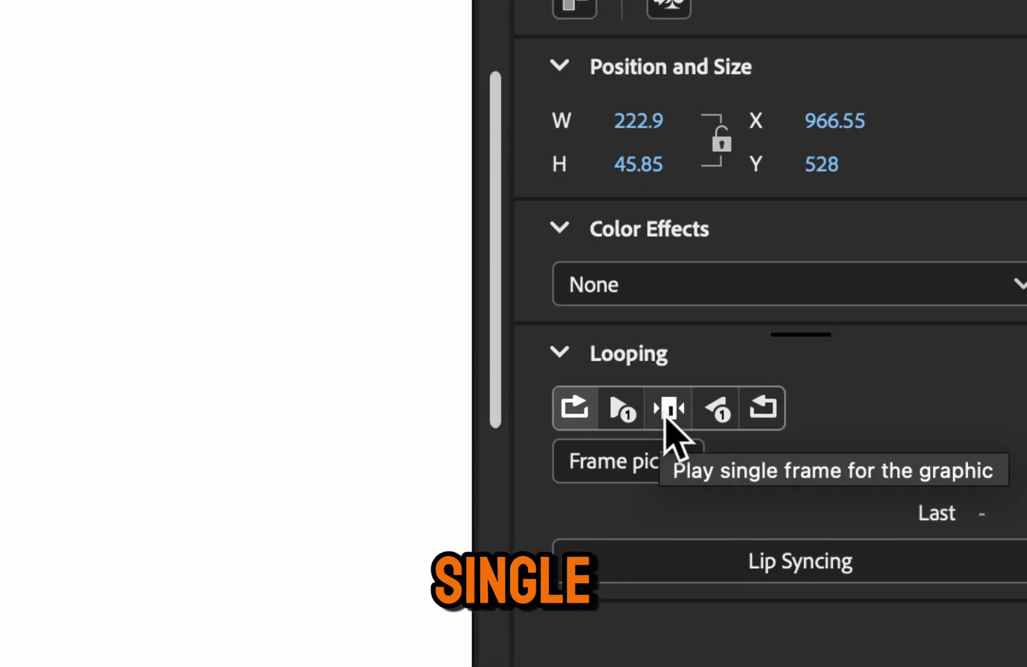
left_click(667, 410)
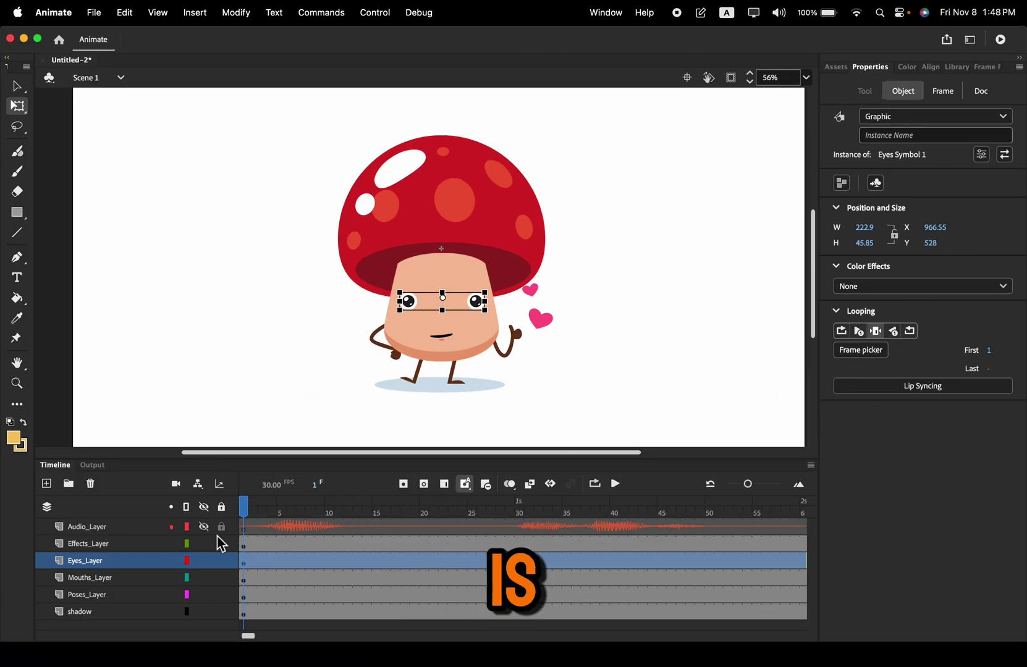
Step: Set the looping of the symbol on Effects_Layer to play a single frame
left_click(89, 544)
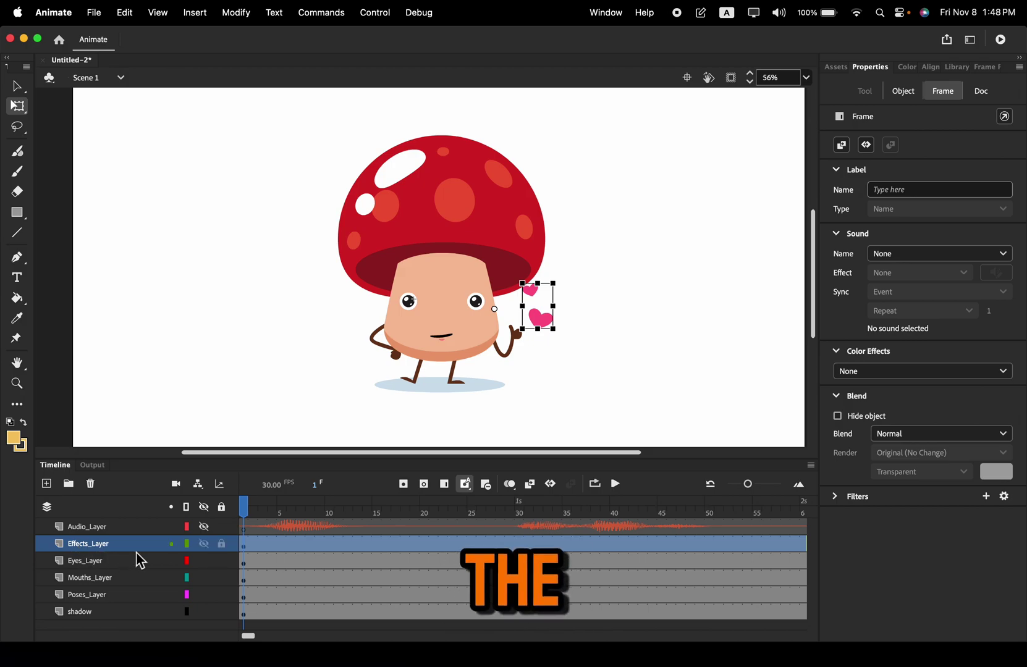
left_click(911, 97)
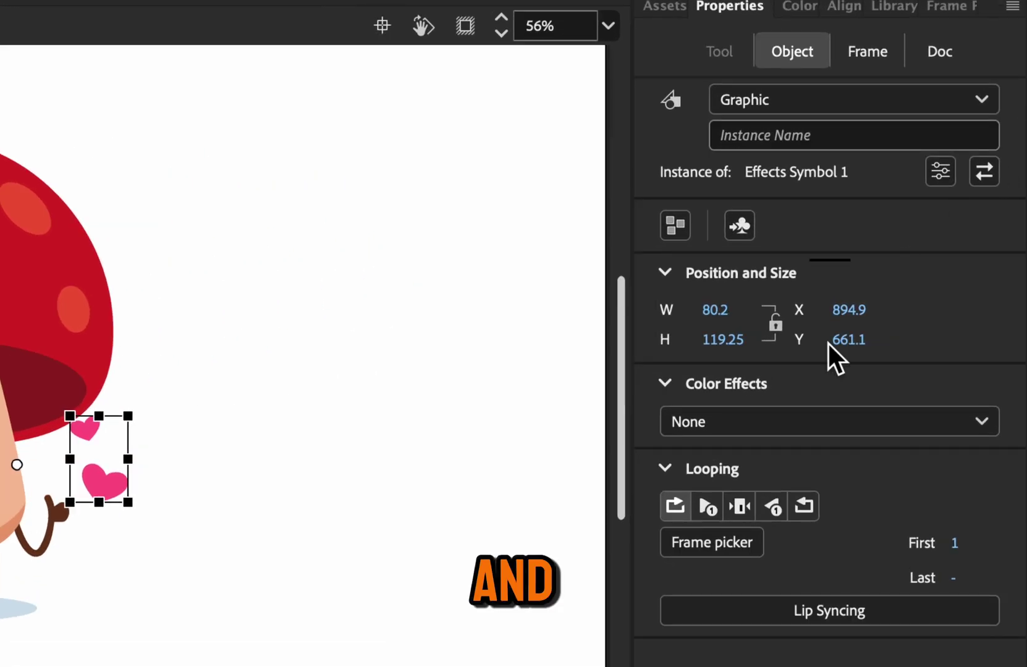
left_click(736, 513)
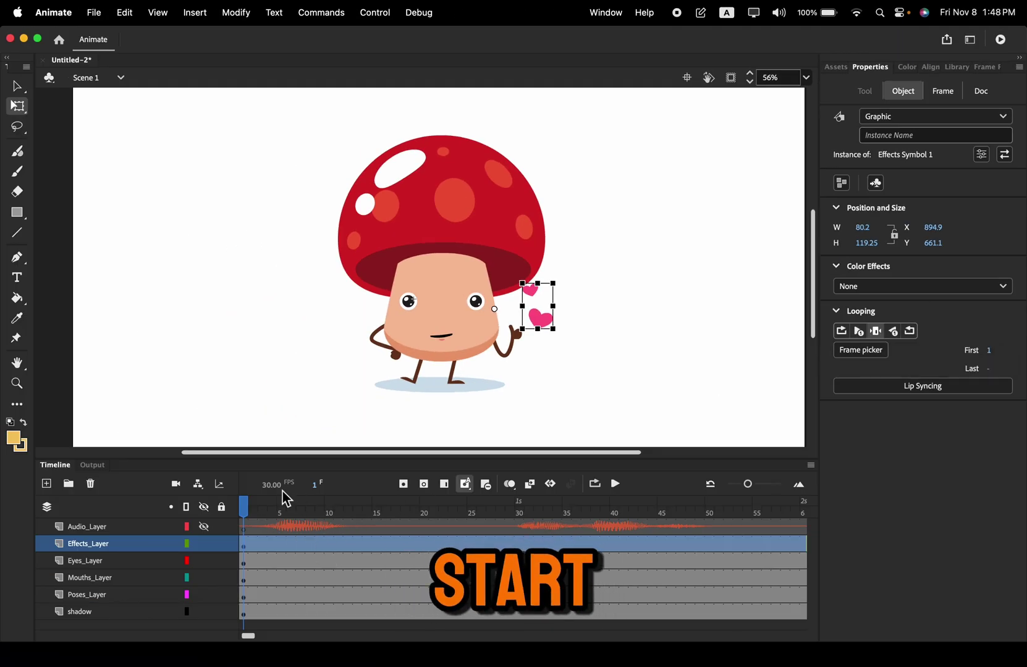
Step: Start Lip Syncing for the Mouths_Layer symbol at frame 1 and sync it with the audio in Audio_Layer
left_click_drag(244, 505, 207, 522)
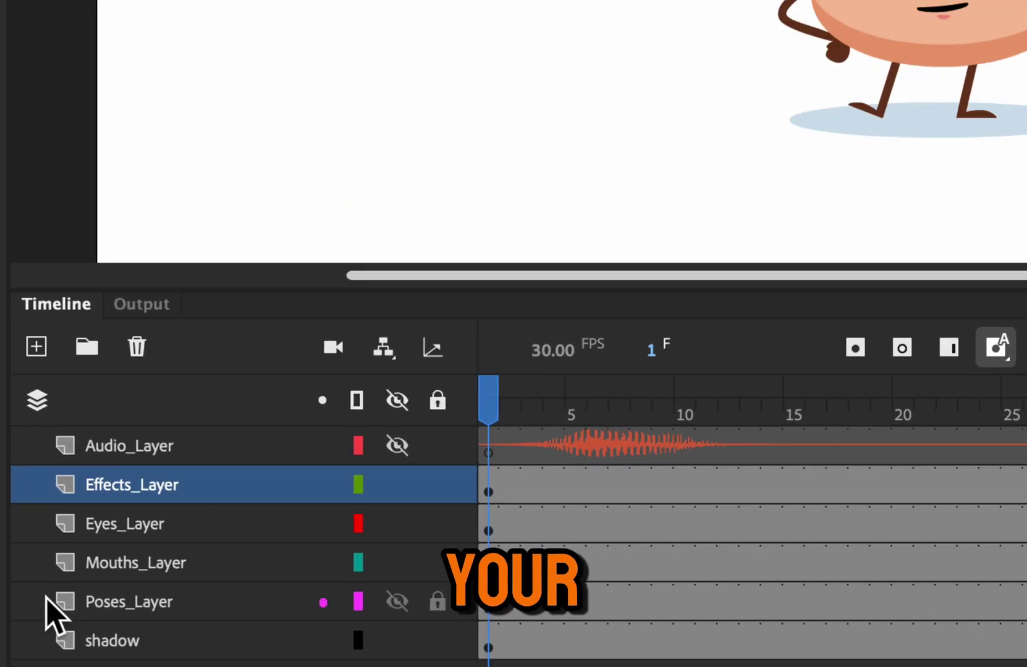
left_click(136, 565)
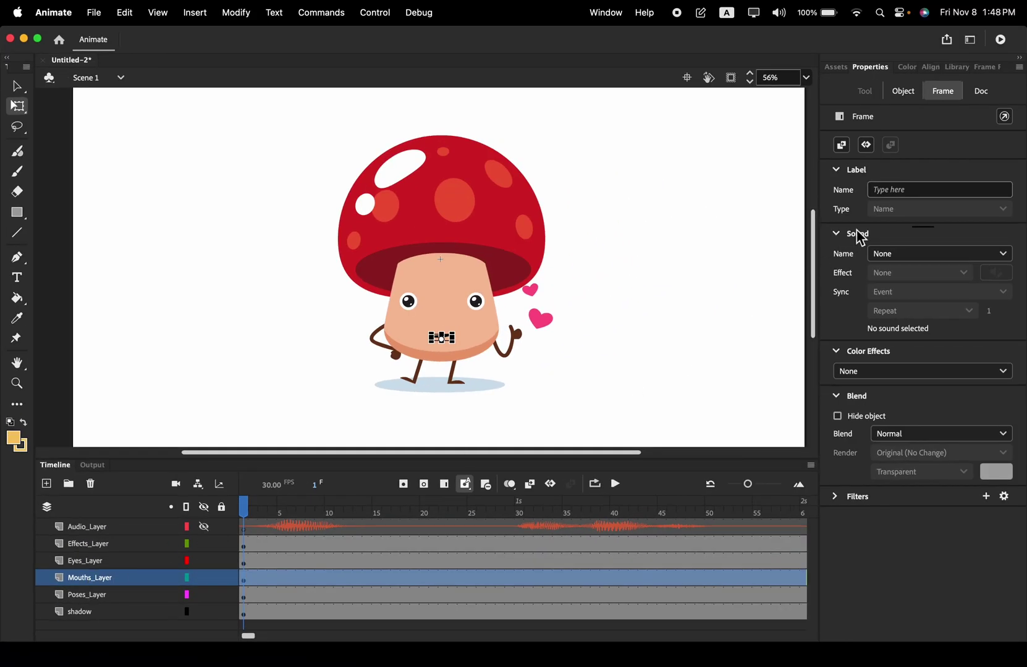
left_click(904, 92)
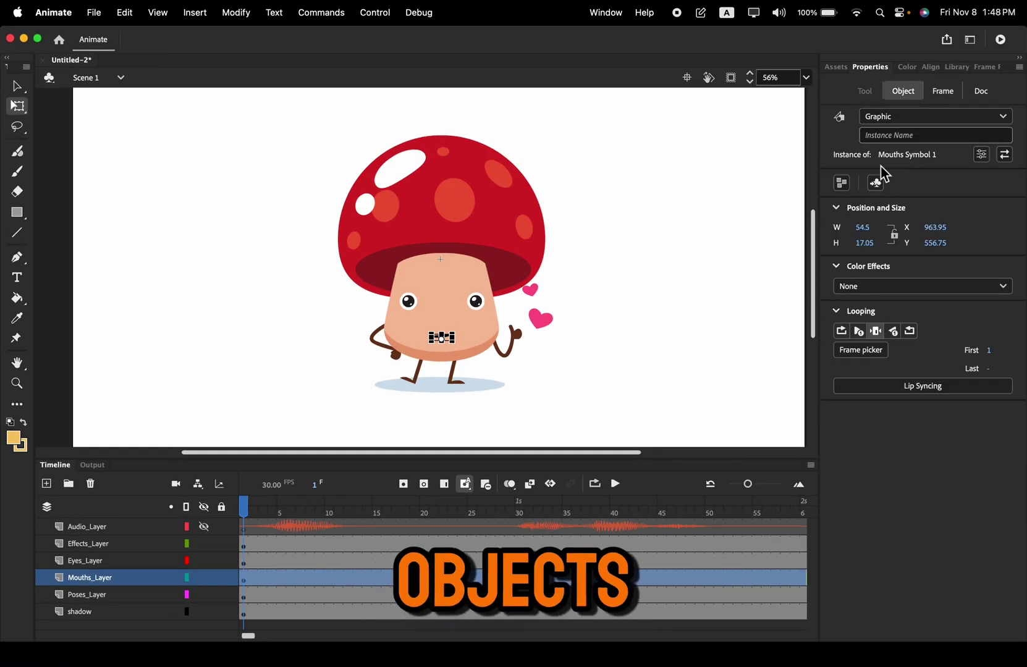
left_click(936, 400)
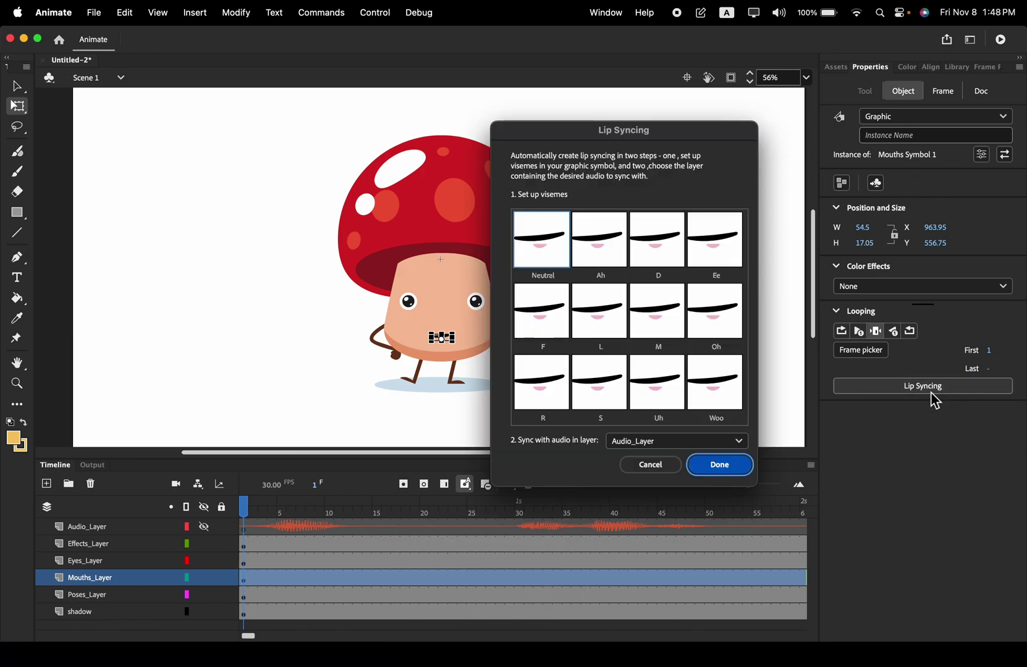
left_click(738, 441)
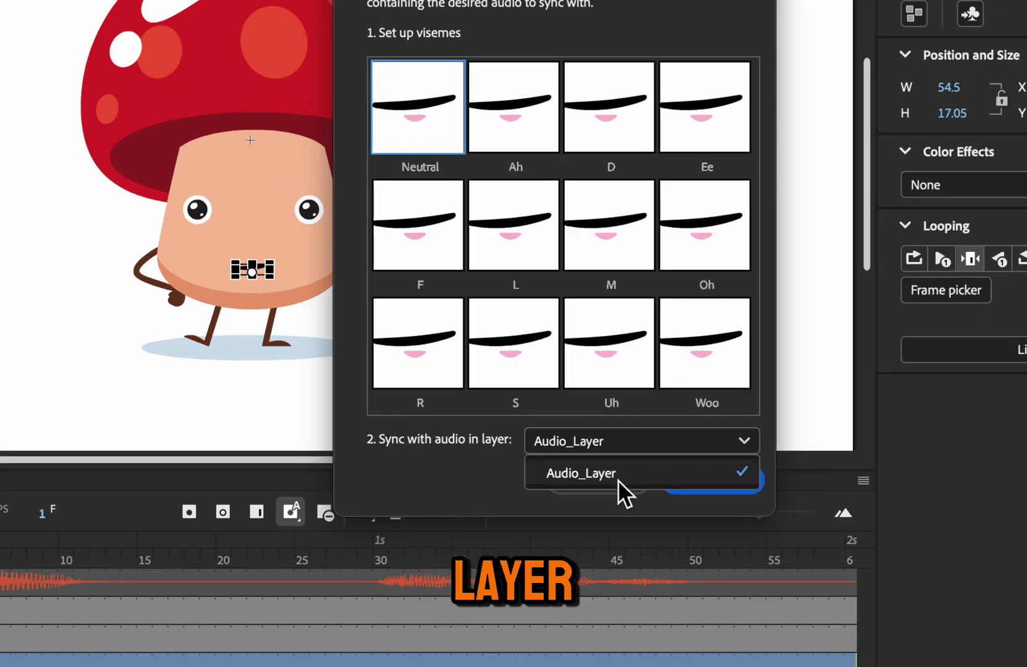
left_click(636, 475)
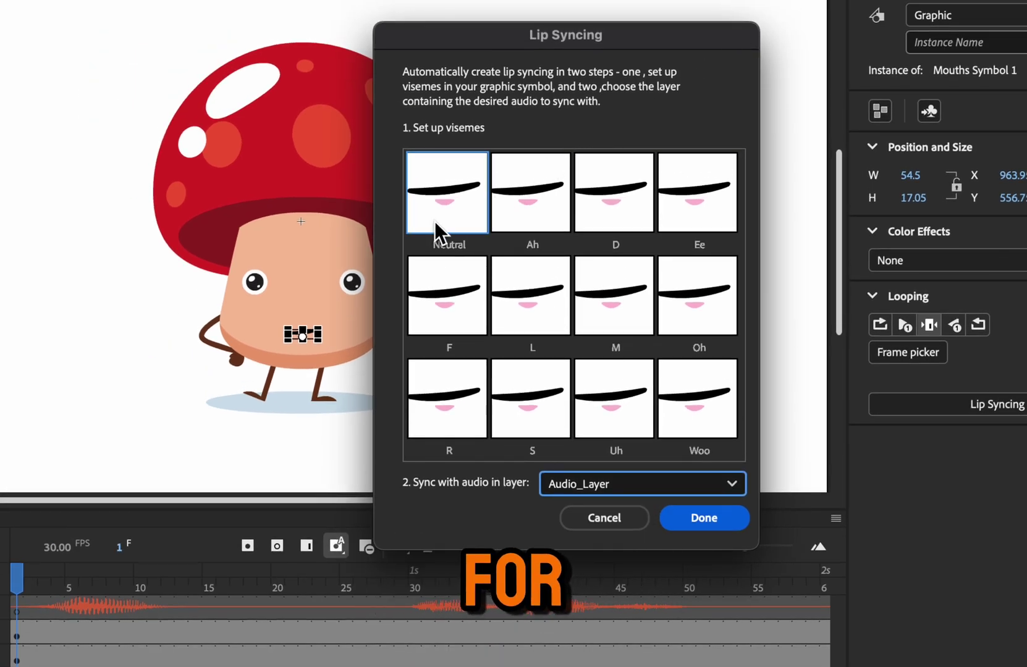
Step: Assign mouth frame 13 to the Ah viseme, frame 14 to D and frame 15 to Ee
left_click(543, 207)
left_click_drag(918, 335, 921, 439)
left_click(614, 370)
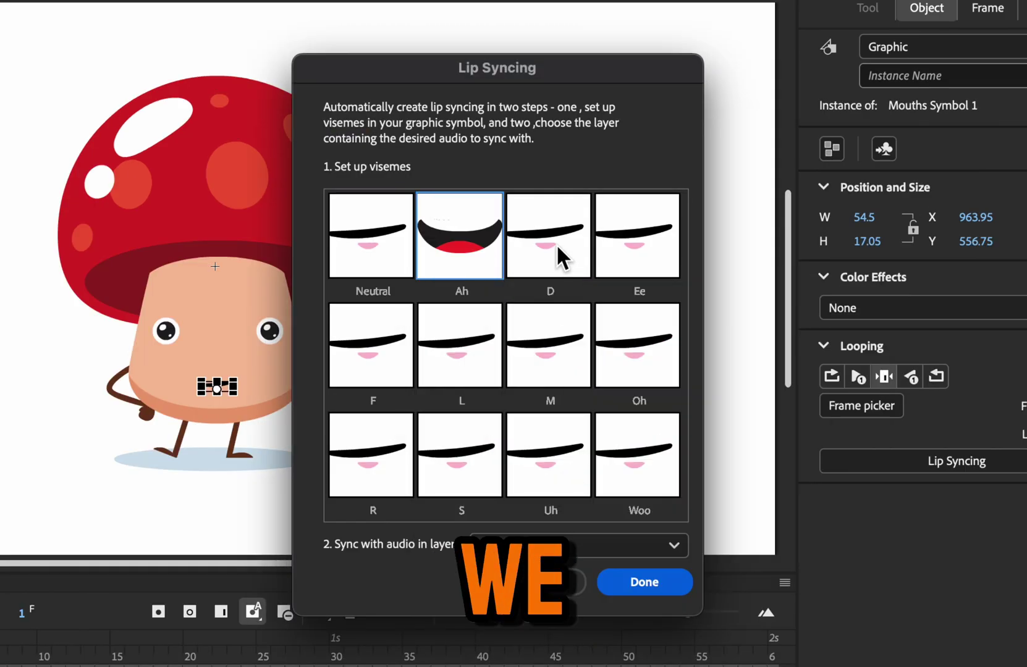
left_click(627, 210)
left_click_drag(1000, 334, 1023, 438)
left_click(783, 370)
left_click(707, 207)
scroll(918, 494, "down", 5)
left_click(817, 458)
Step: Assign mouth frame 16 to the F viseme, frame 17 to L and frame 18 to M
left_click(281, 346)
scroll(581, 649, "down", 5)
left_click(644, 530)
left_click(370, 347)
scroll(751, 498, "down", 5)
left_click(599, 518)
left_click(591, 282)
left_click_drag(911, 380, 918, 468)
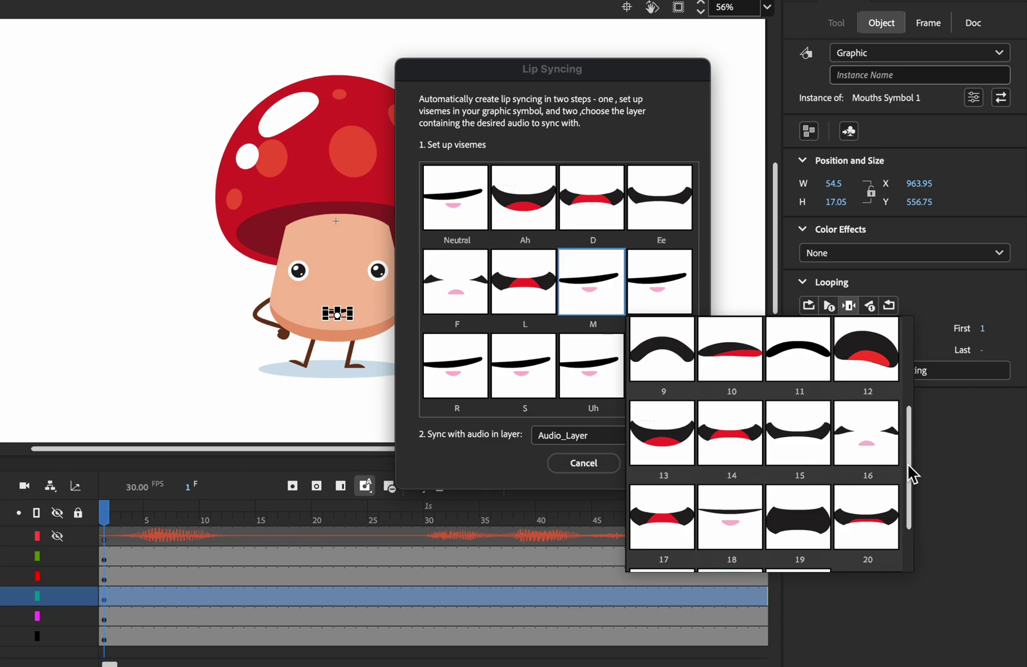
left_click(730, 512)
Step: Assign mouth frame 19 to the Oh viseme and frame 20 to R
left_click(660, 283)
left_click_drag(978, 395, 980, 485)
left_click(867, 510)
left_click(456, 366)
left_click_drag(773, 454, 775, 581)
left_click(729, 496)
Step: Assign a thin, wide mouth shape to the S viseme and mouth frame 19 to Uh
left_click(525, 333)
left_click_drag(841, 454, 785, 612)
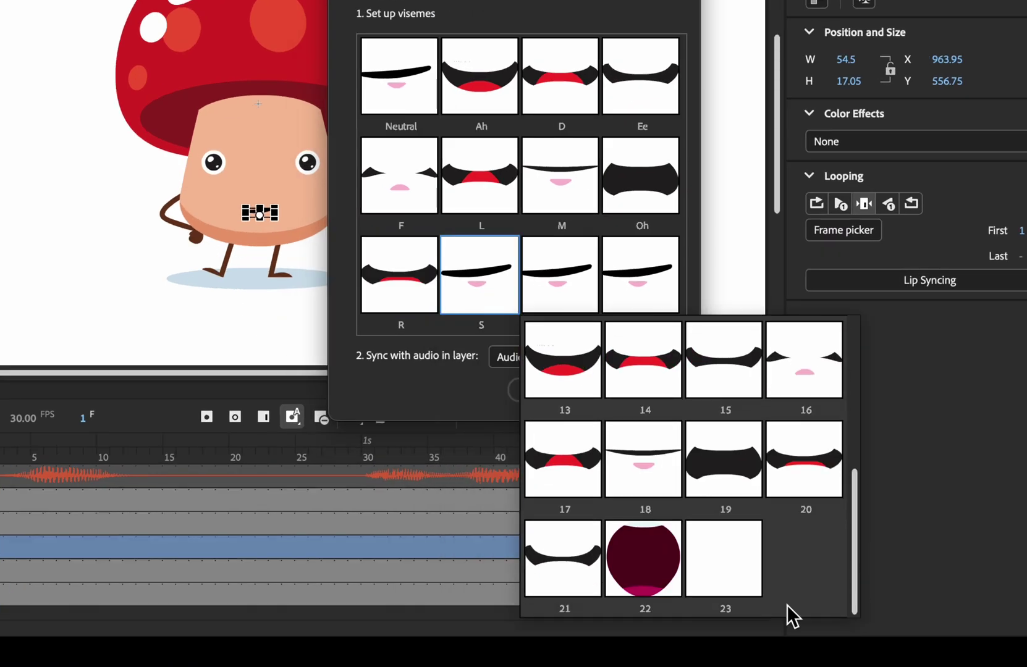
left_click(730, 405)
left_click(592, 334)
left_click_drag(910, 456, 912, 582)
left_click(810, 500)
Step: Assign mouth frame 22 to the Woo viseme and apply the lip sync with Audio_Layer
left_click(640, 275)
left_click(810, 395)
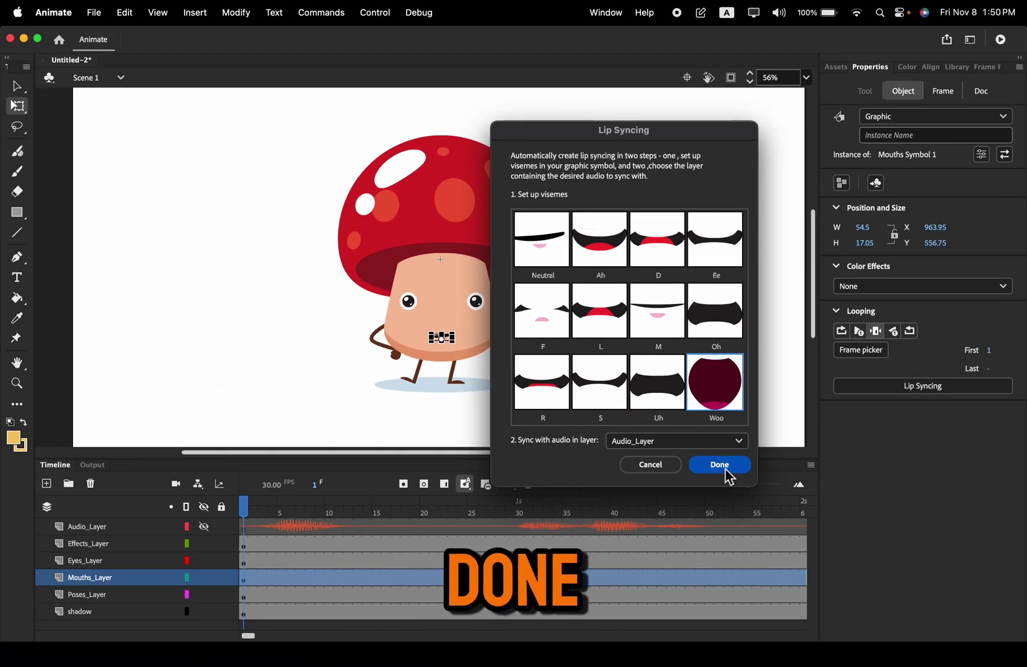
left_click(720, 466)
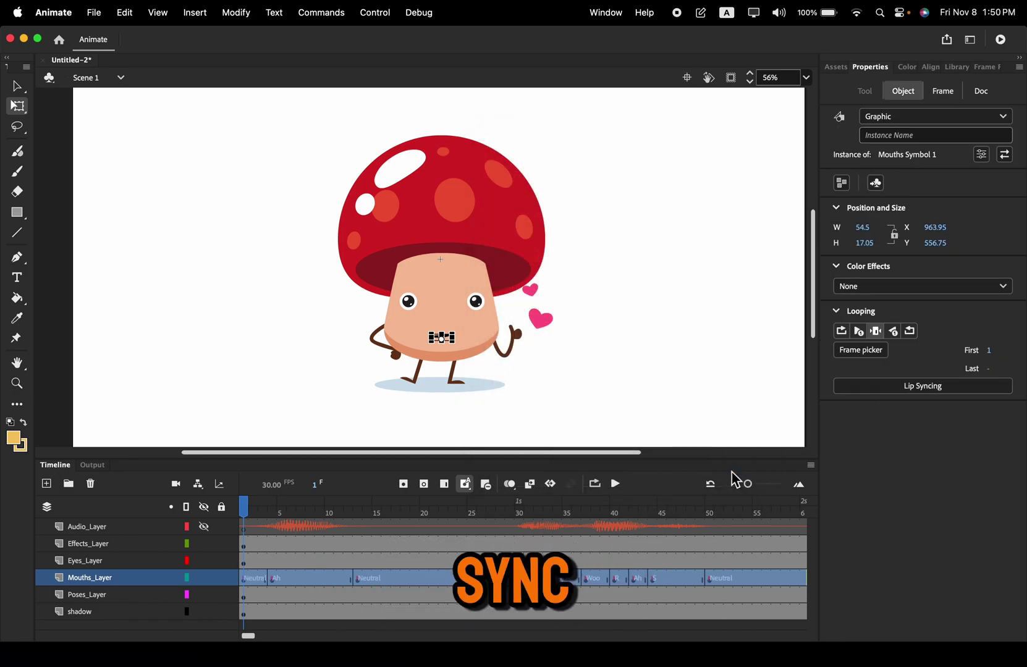
Step: Play back the timeline to check the mouth movements against the audio
left_click(616, 484)
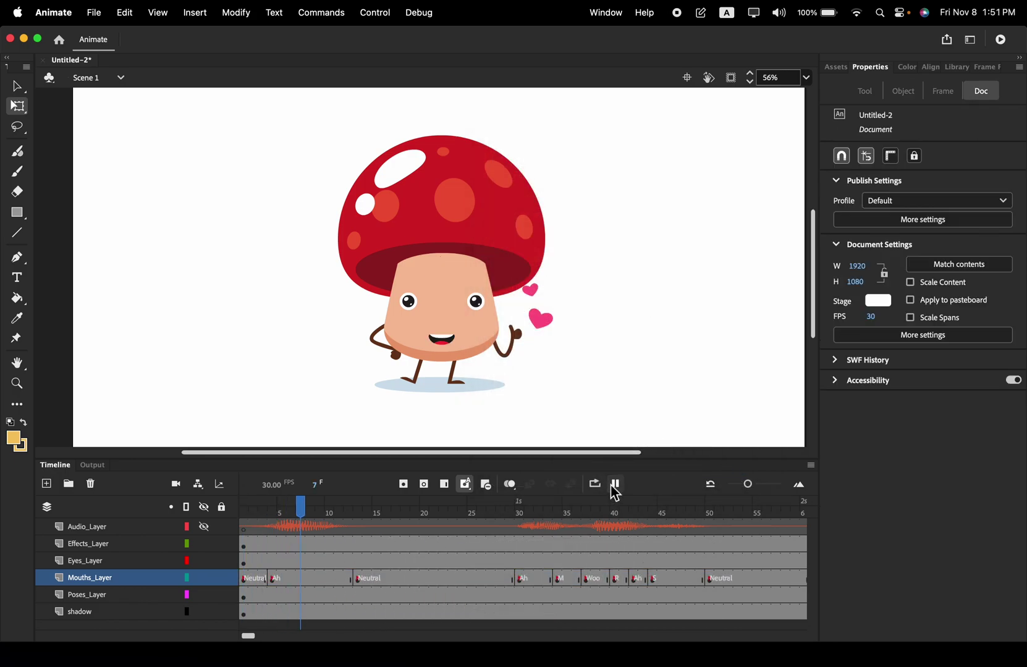
left_click(615, 488)
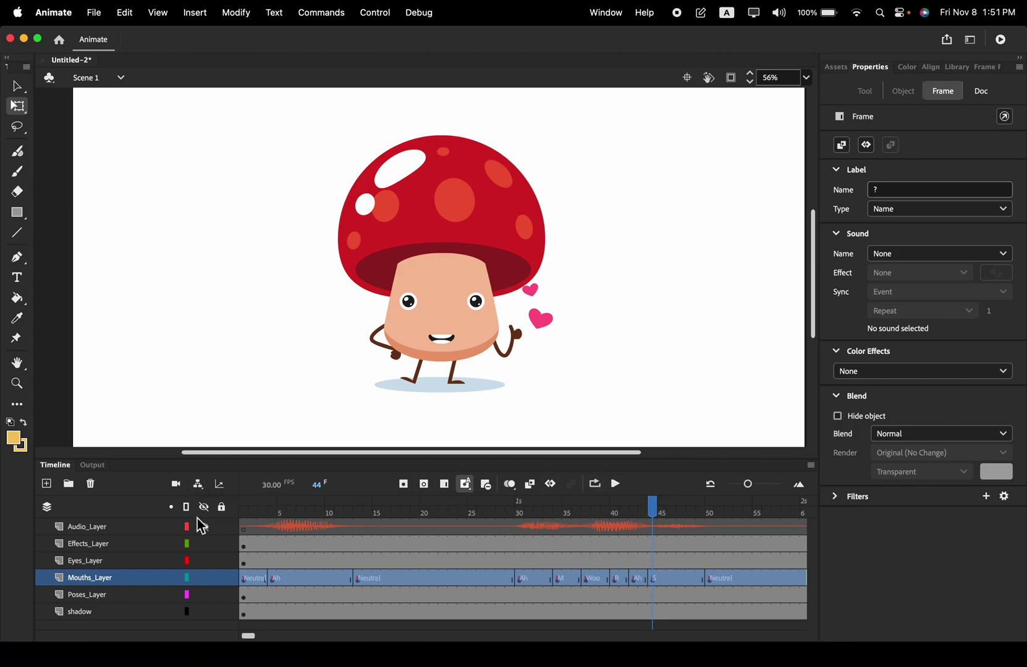
left_click_drag(269, 512, 202, 511)
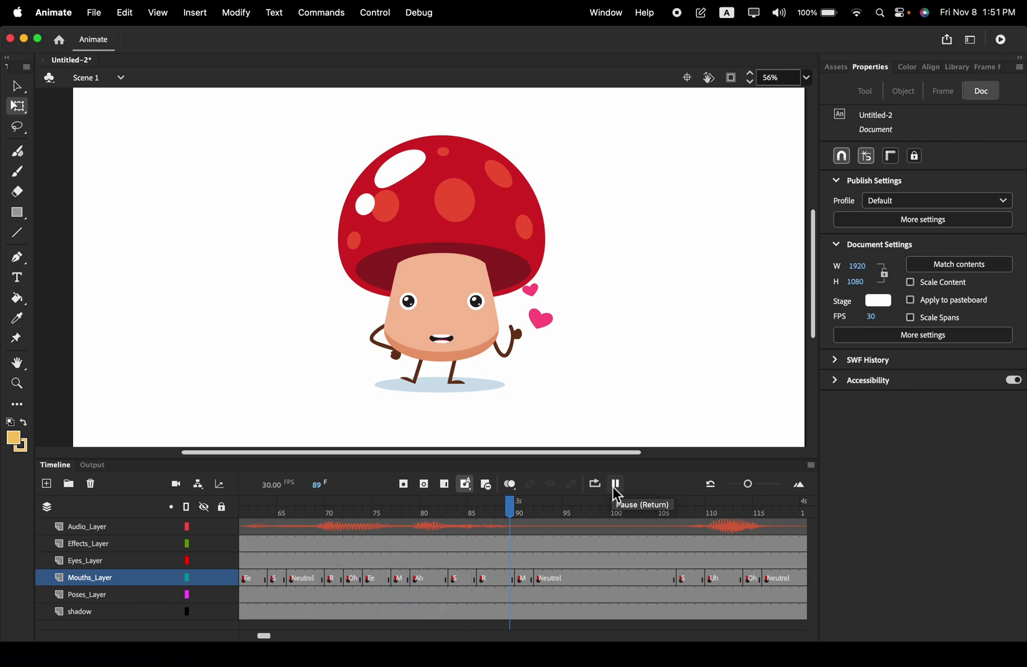
left_click(615, 485)
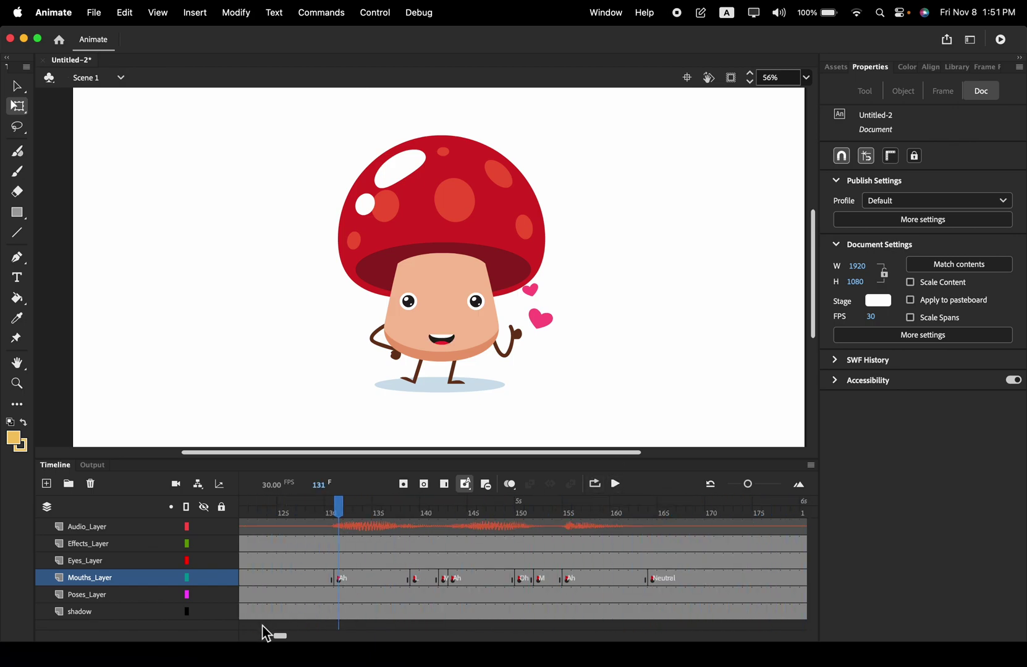
left_click_drag(276, 643, 188, 649)
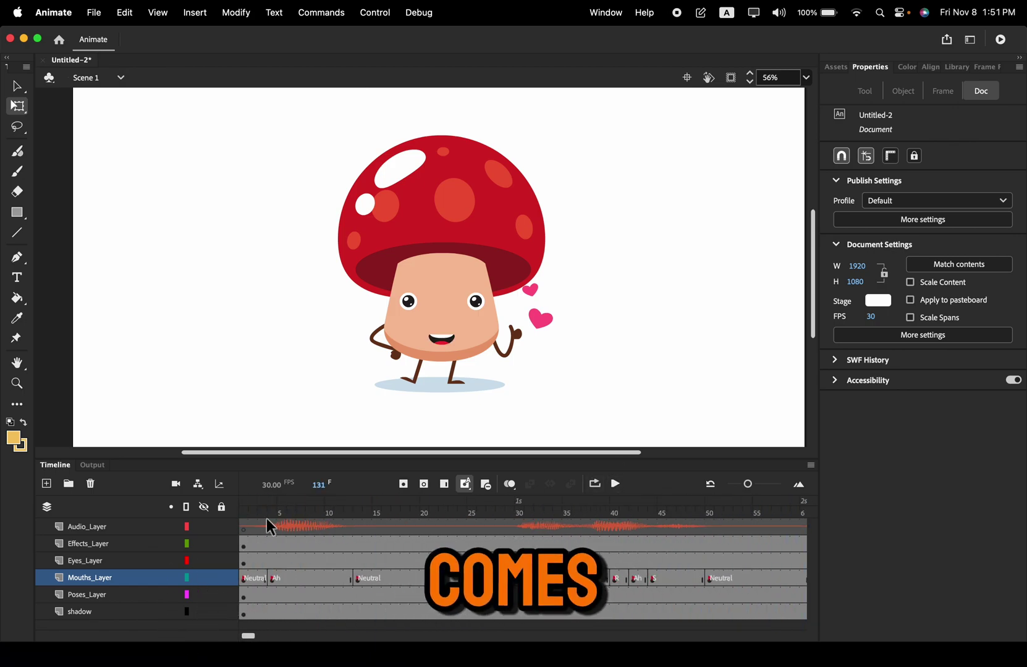
Step: Set the Poses_Layer symbol at frame 1 to waving pose 3 with the Frame Picker in Single Frame mode
left_click(244, 511)
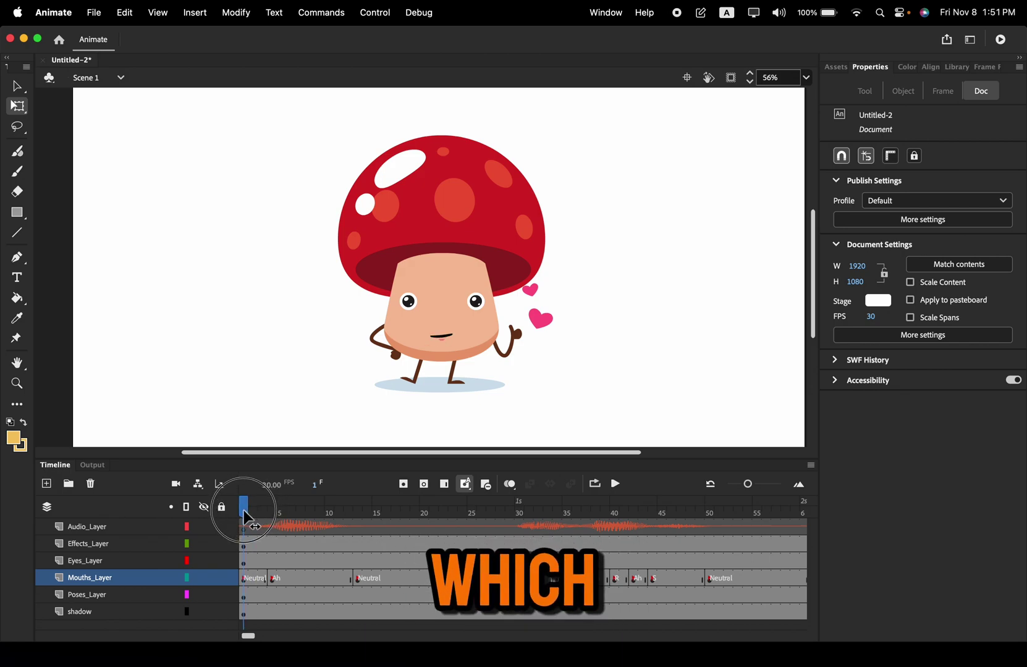
left_click(93, 595)
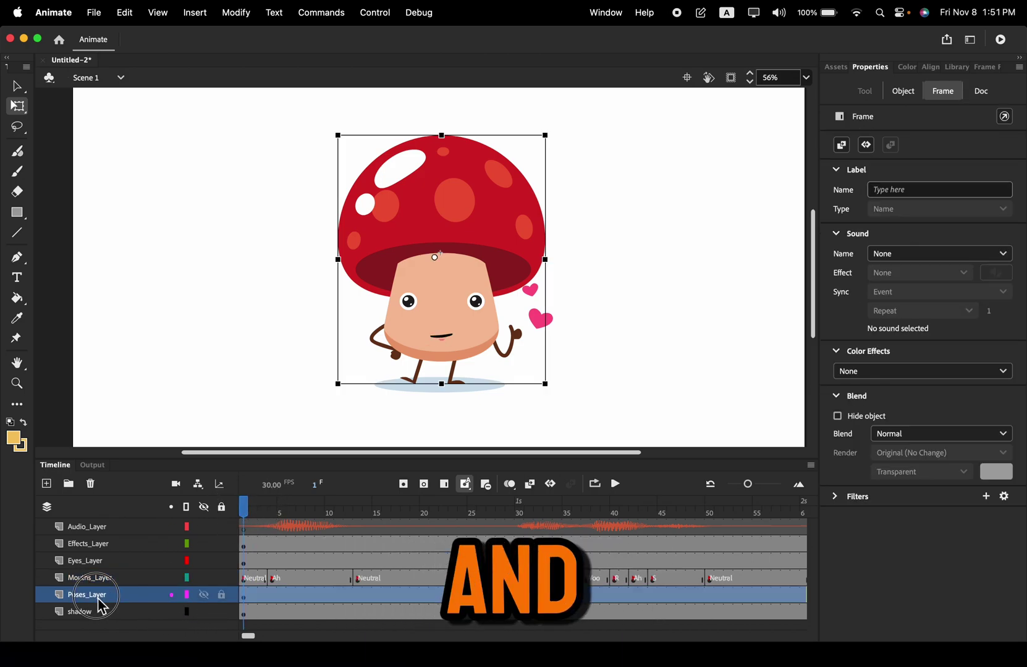
left_click(244, 600)
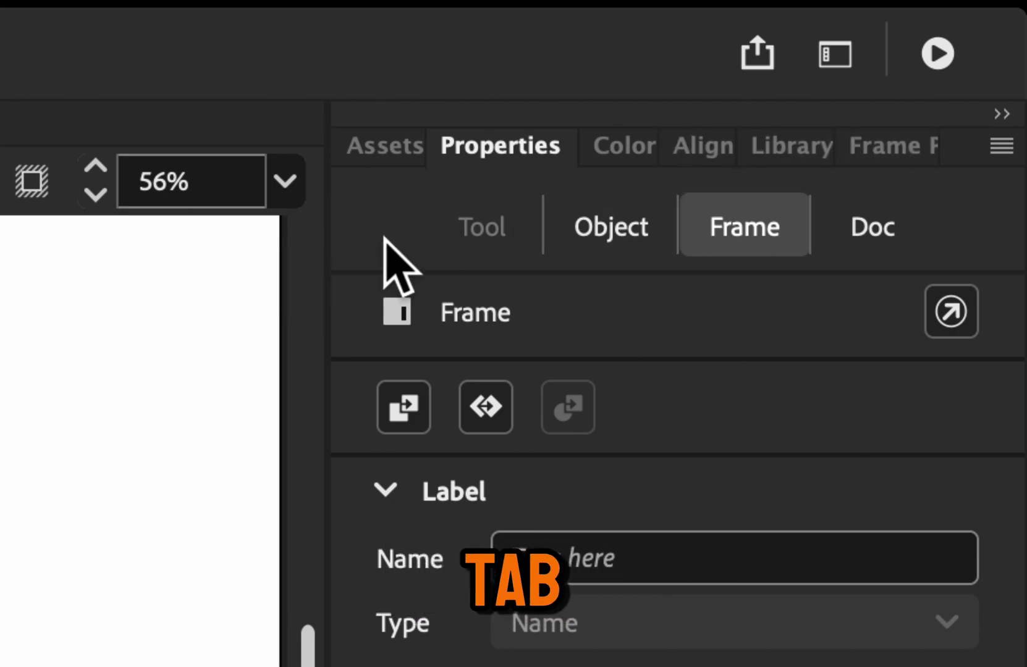
left_click(877, 157)
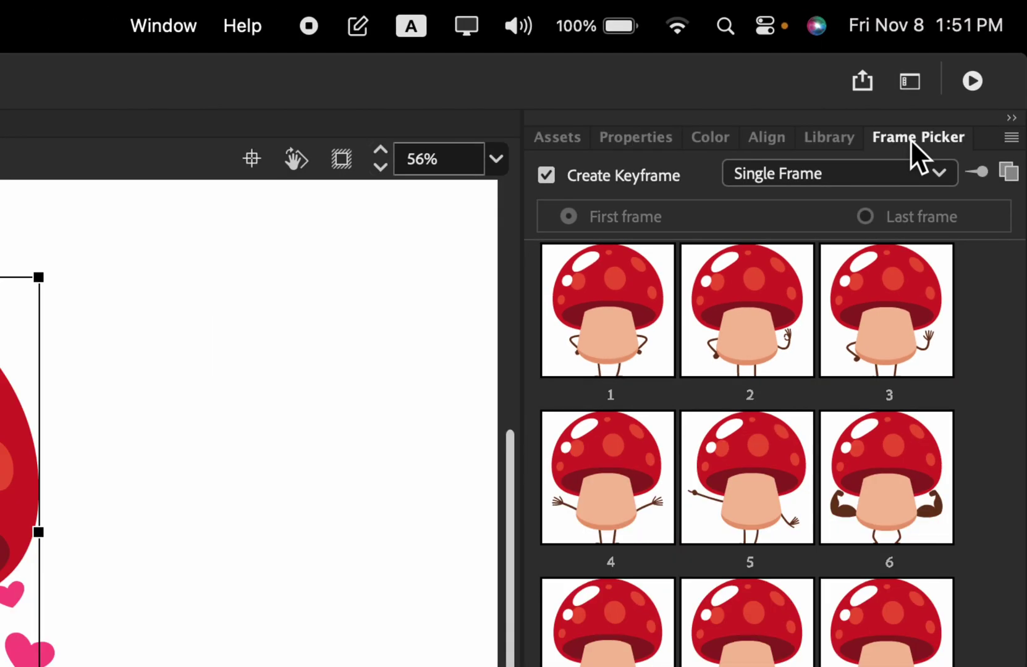
left_click(853, 164)
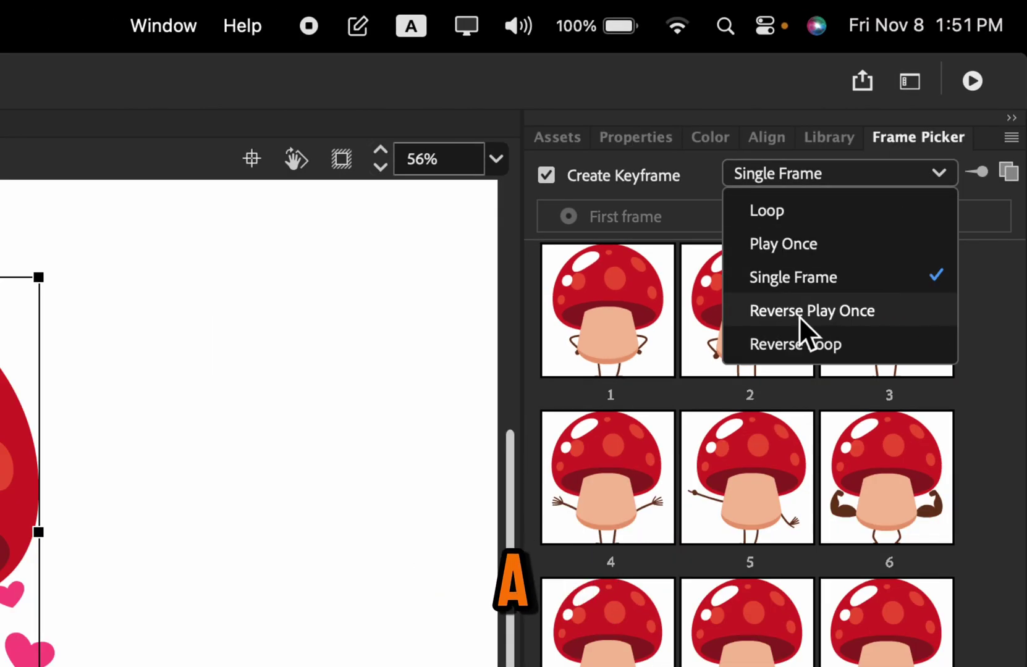
left_click(832, 285)
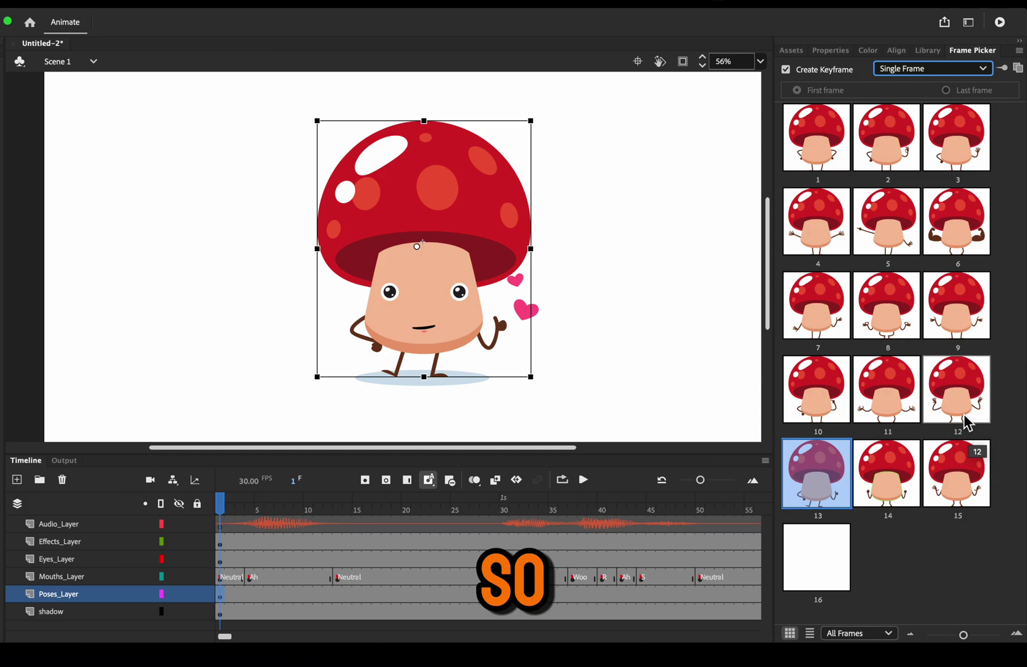
left_click(958, 126)
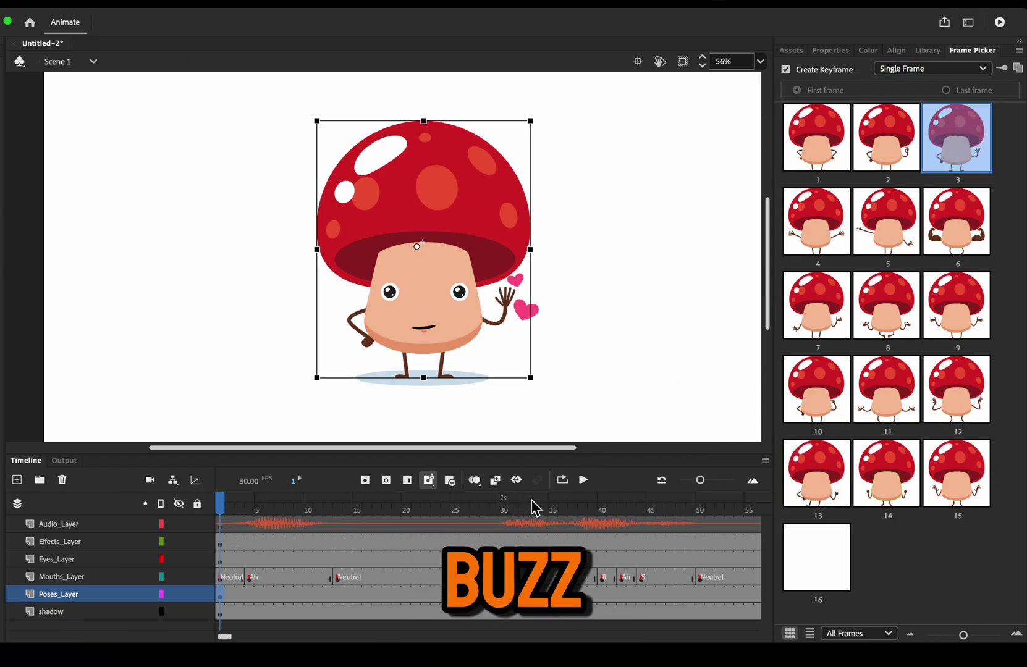
Step: Play the audio to locate the next phrase and set Poses_Layer to pose 13 at frame 30
left_click(583, 481)
left_click(587, 482)
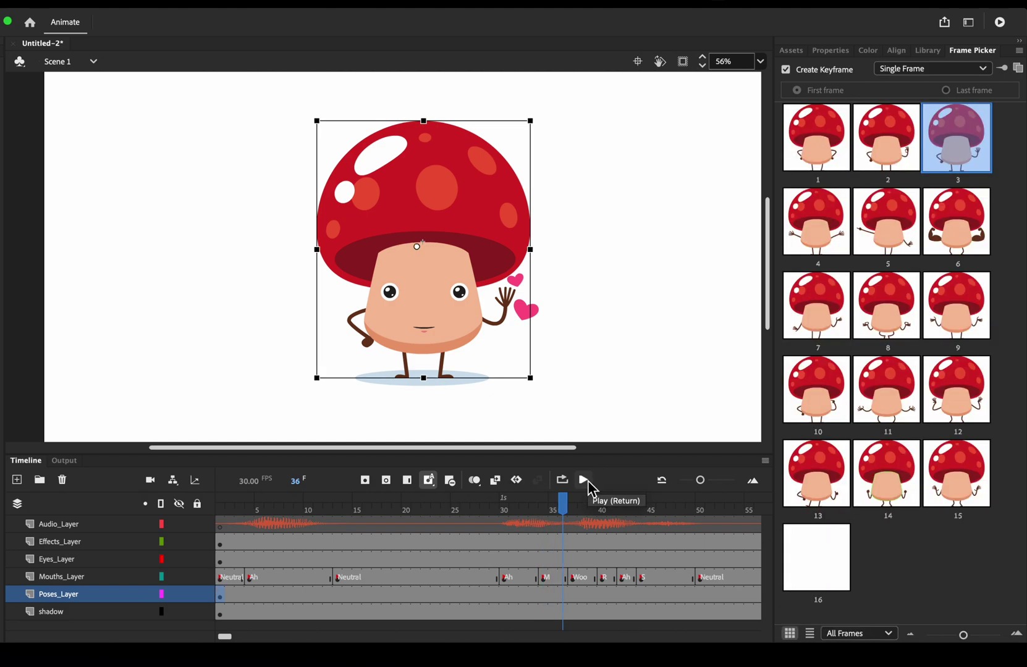
left_click(505, 514)
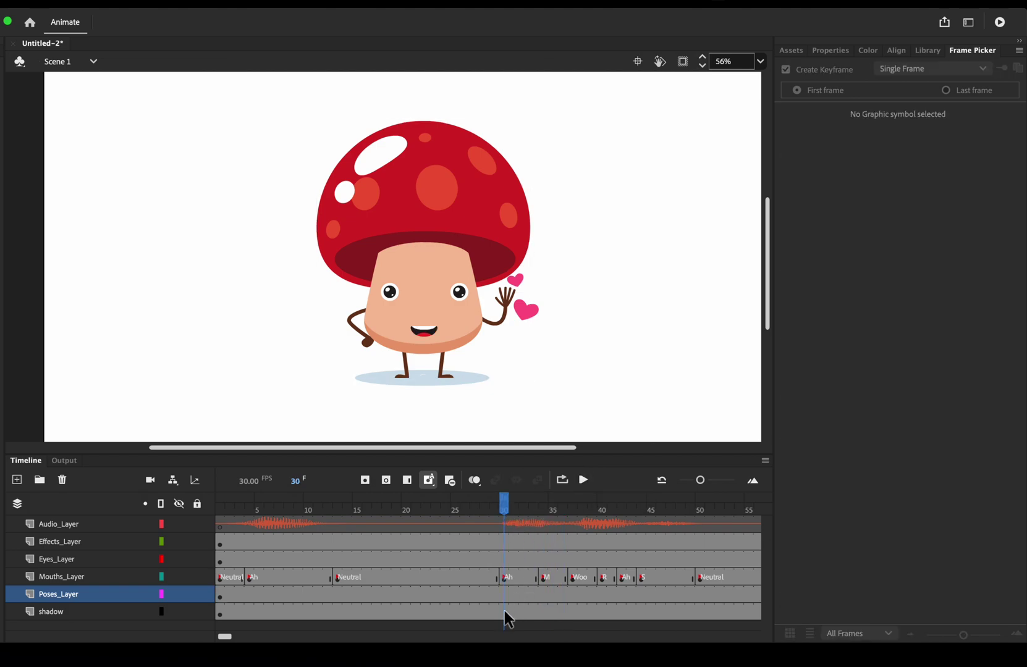
left_click(42, 594)
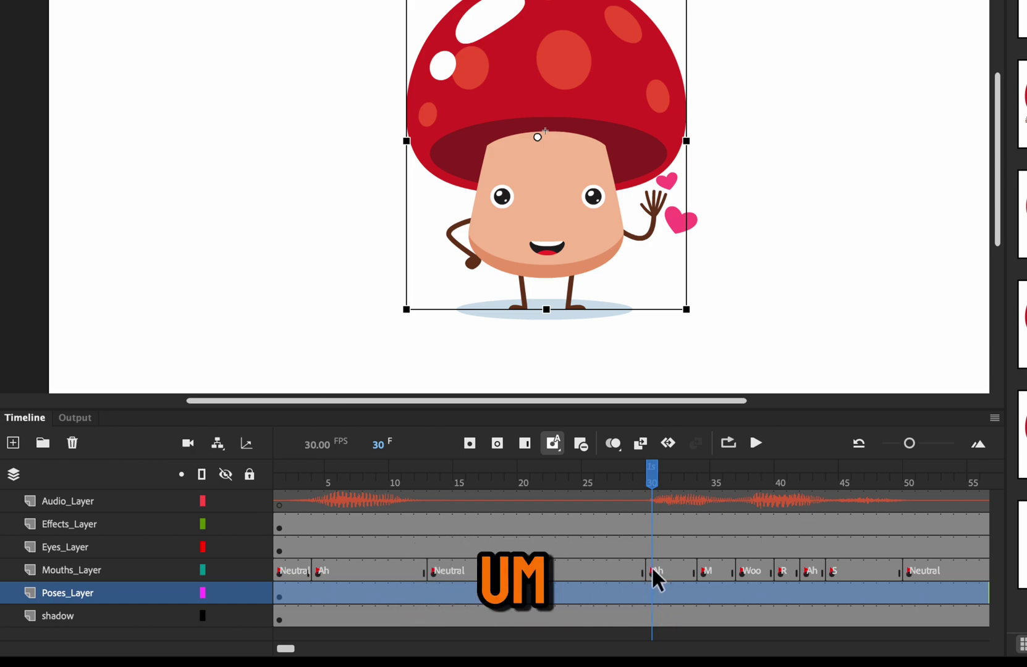
left_click_drag(647, 479, 653, 548)
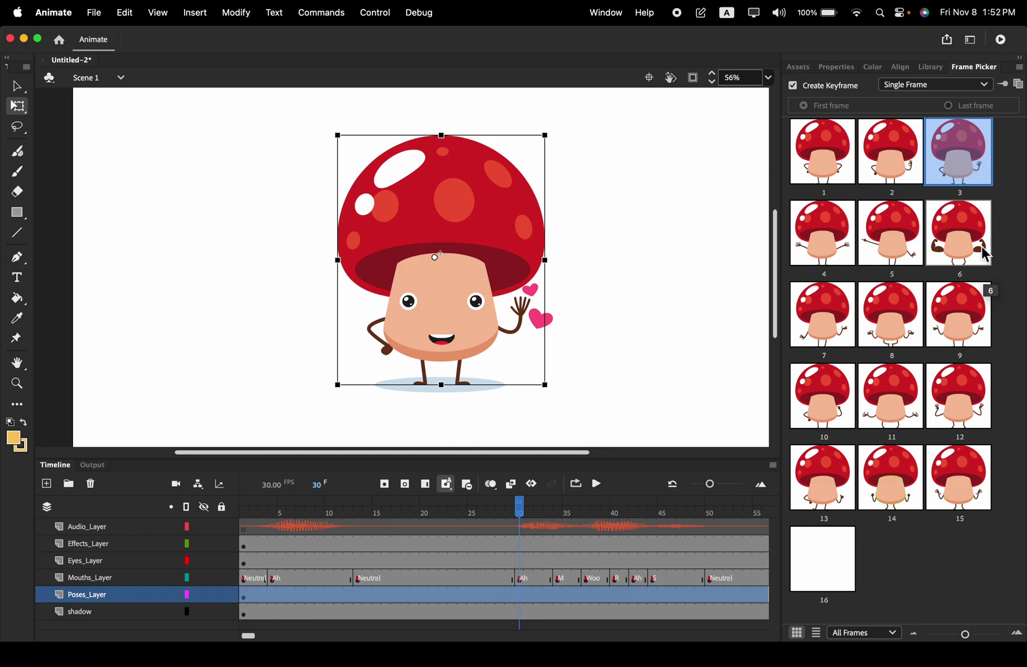
left_click(839, 498)
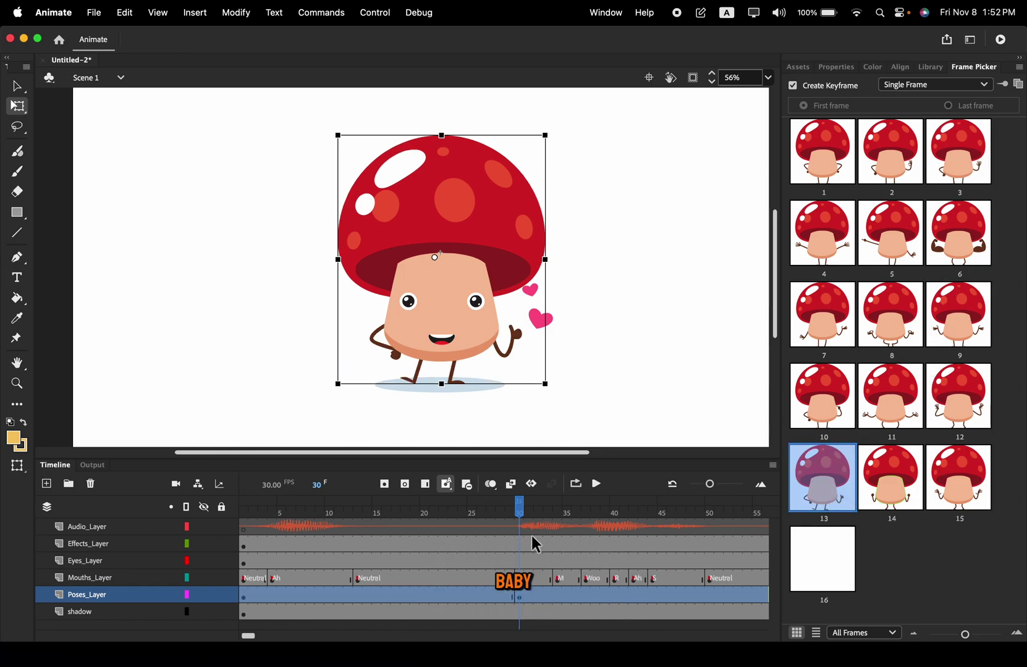
Step: Play the animation from the beginning to check the pose change
left_click(245, 531)
left_click(604, 488)
left_click(599, 484)
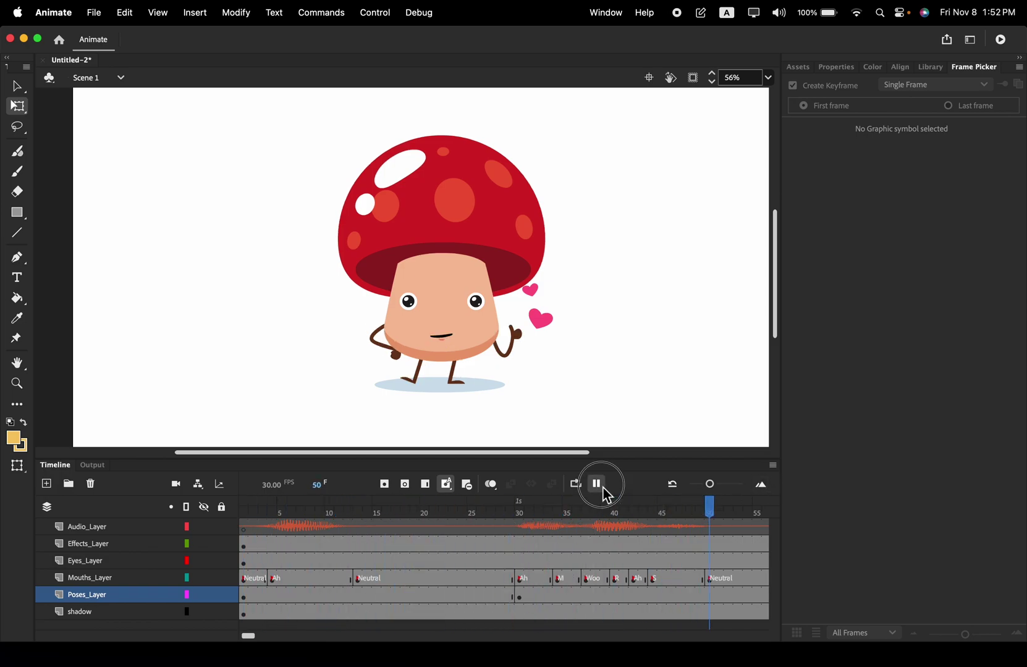
Step: Switch the Eyes_Layer symbol to the sunglasses in frame 7 at timeline frame 30
left_click(521, 515)
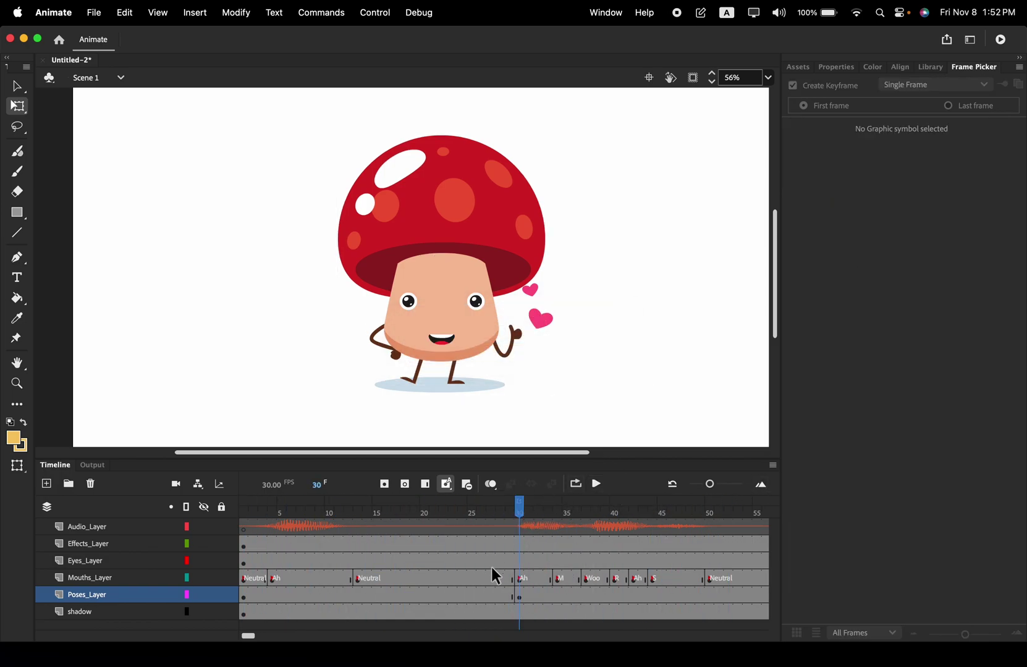
left_click(86, 562)
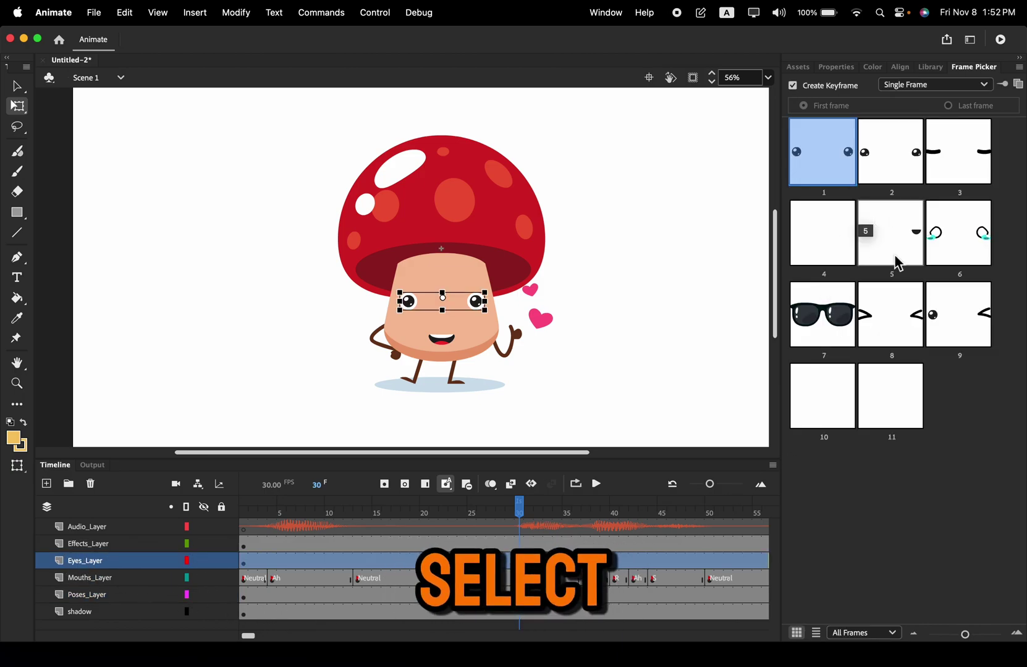
left_click(831, 320)
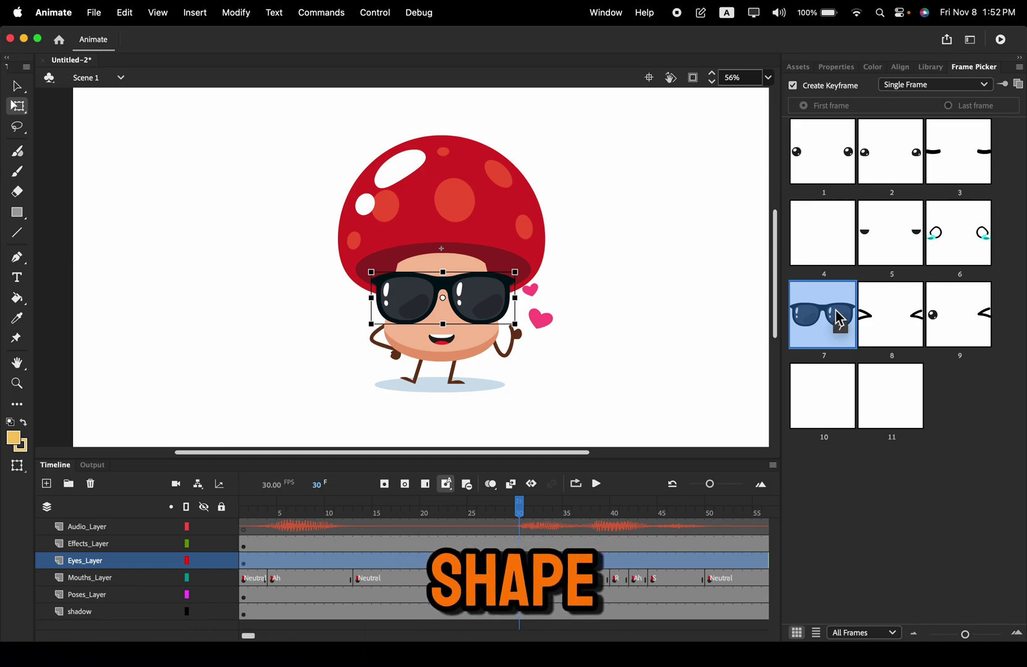
Step: Switch Effects_Layer to the star in frame 3 at timeline frame 30 and move it above the raised hand
left_click(94, 546)
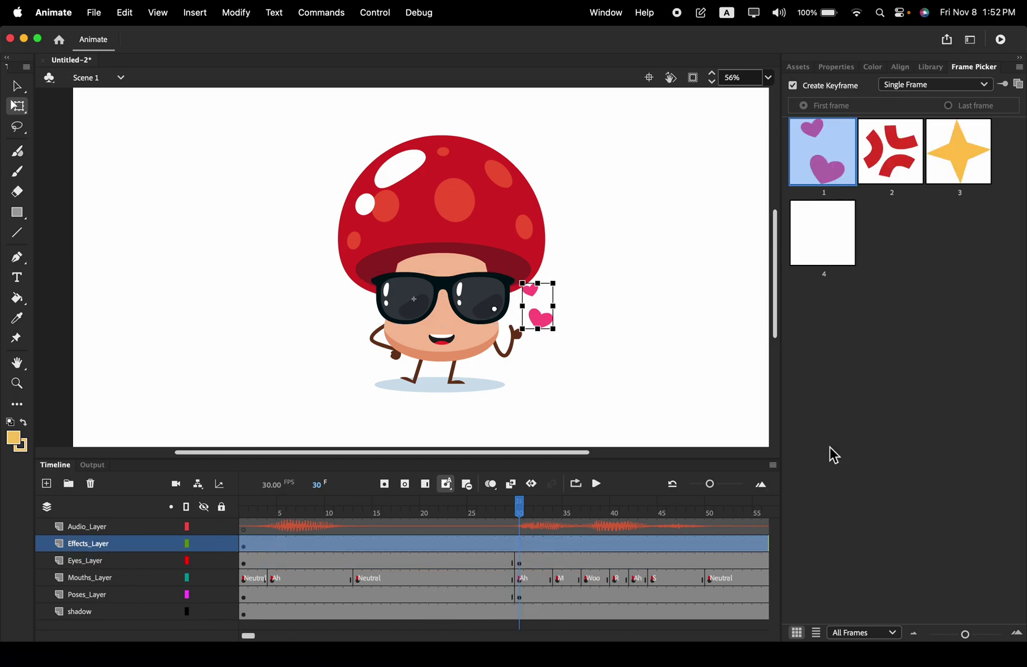
left_click(959, 152)
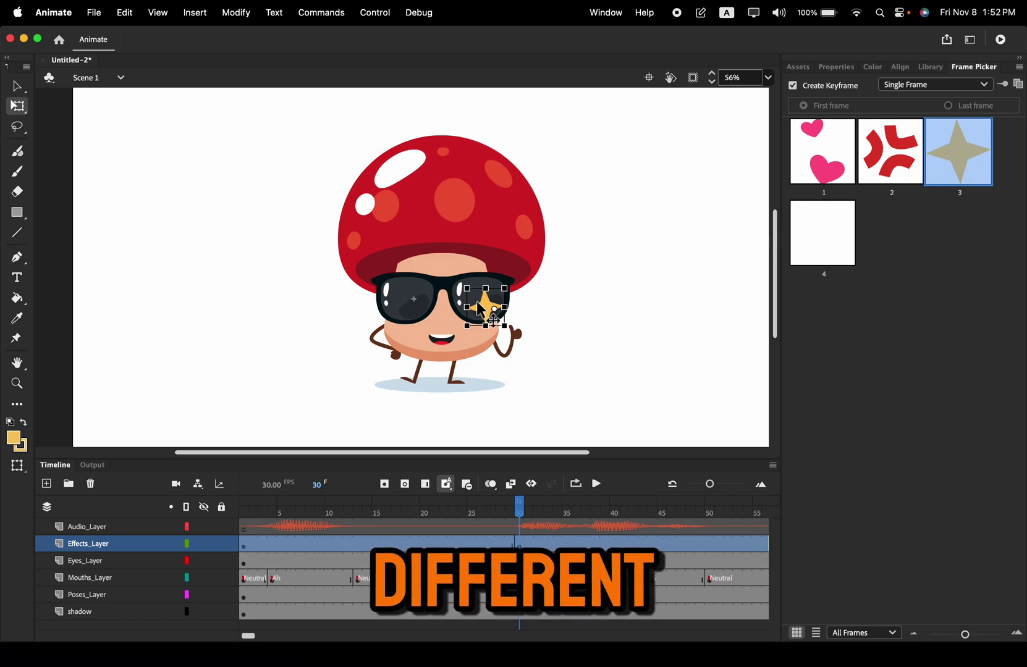
left_click_drag(482, 309, 544, 297)
Step: Set Effects_Layer to the empty frame 4 at timeline frame 1 and play the animation to check it
left_click_drag(519, 513, 225, 516)
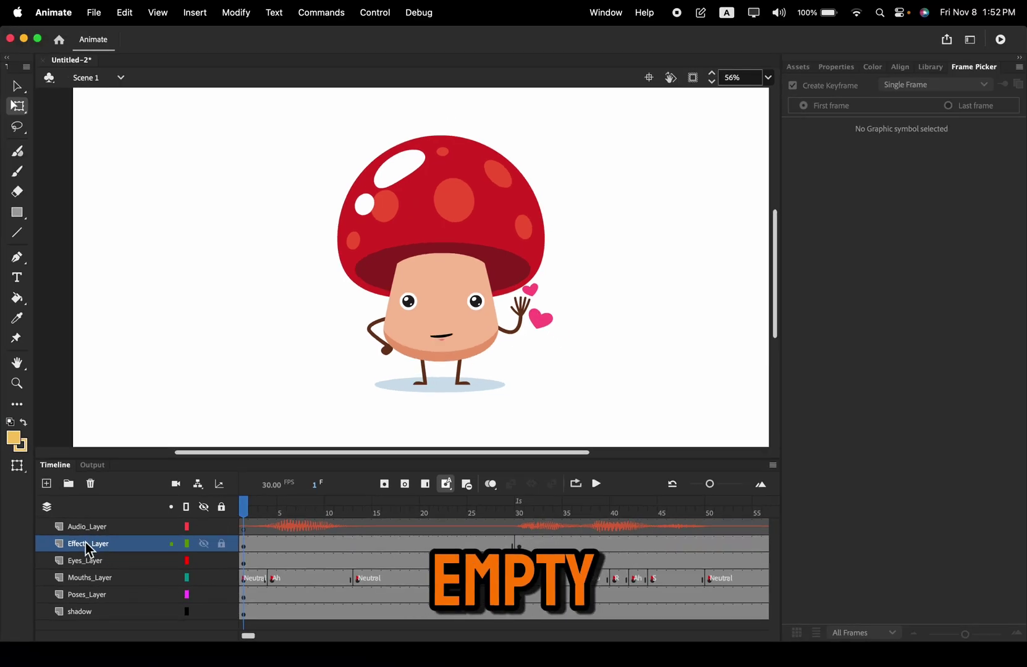
left_click(201, 545)
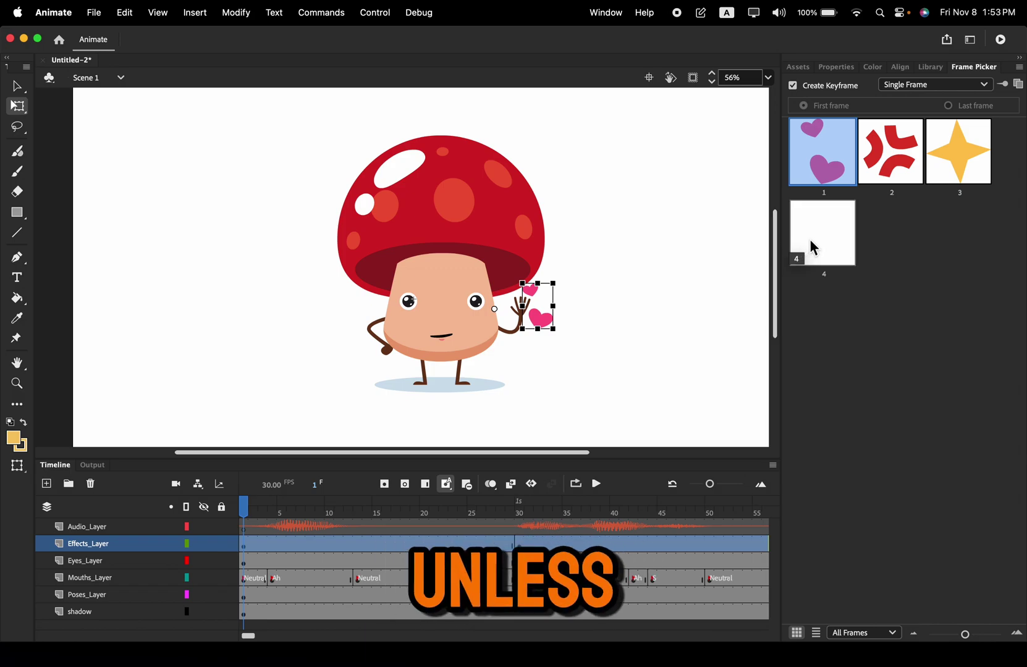
left_click(813, 247)
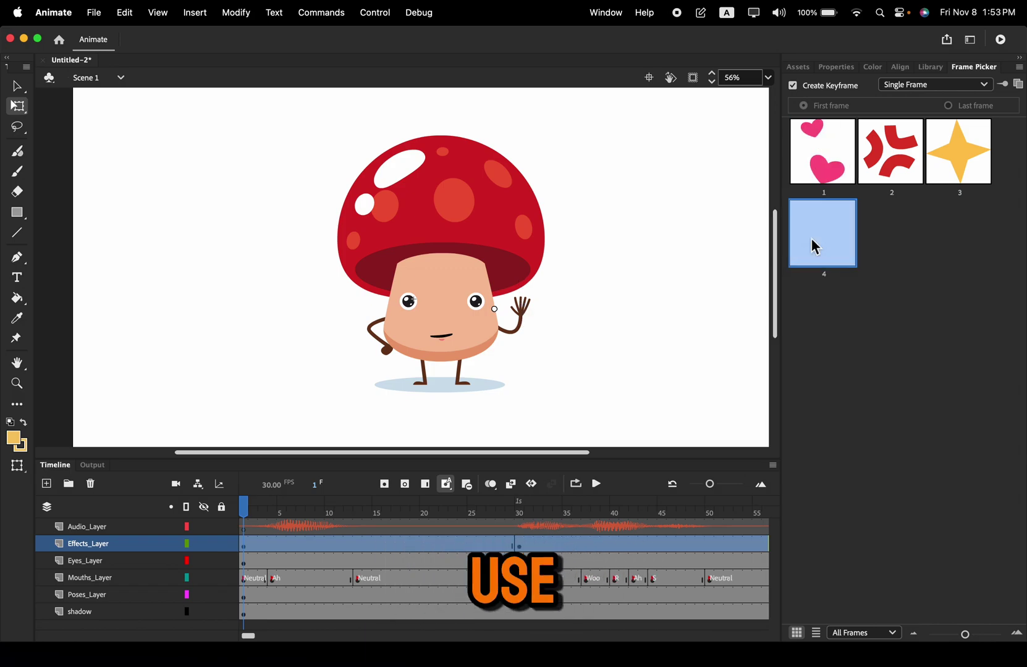
left_click(597, 486)
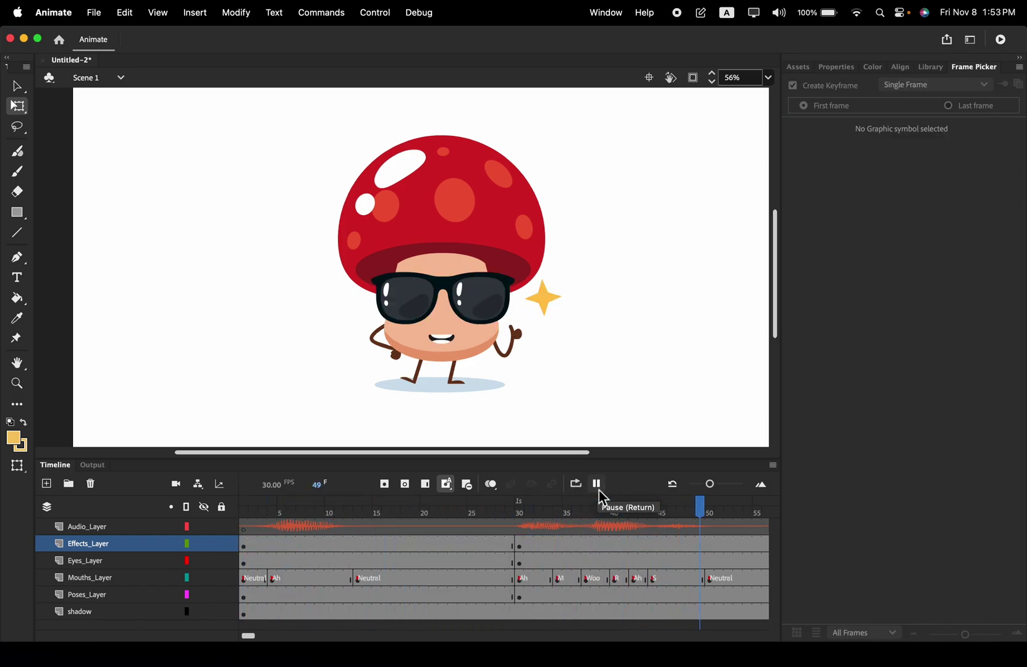
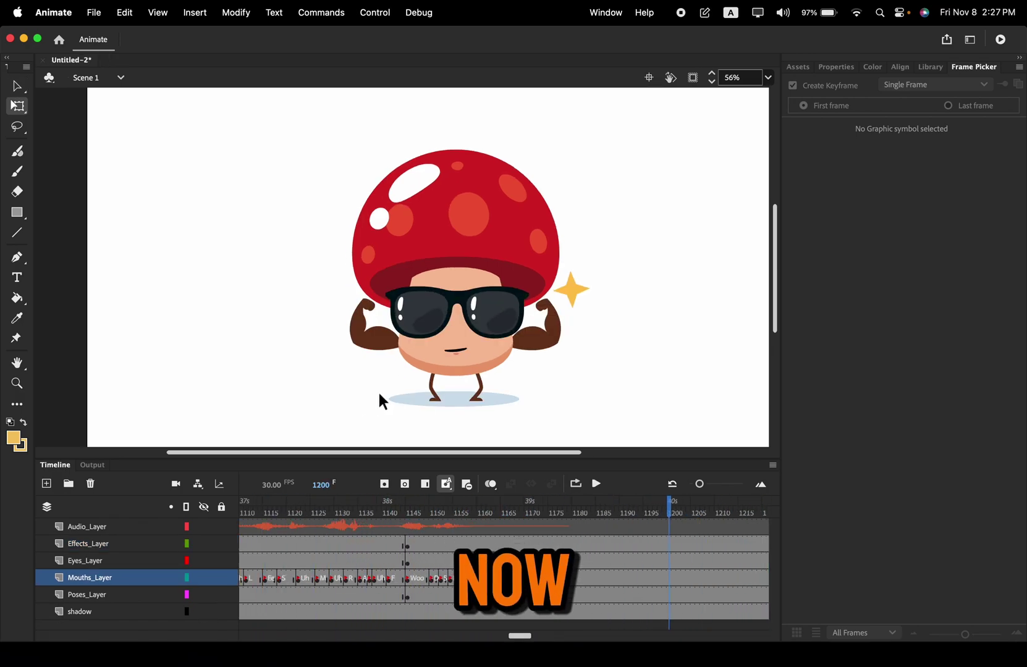
Step: Hide the shadow layer and convert it to a guide layer
left_click(404, 400)
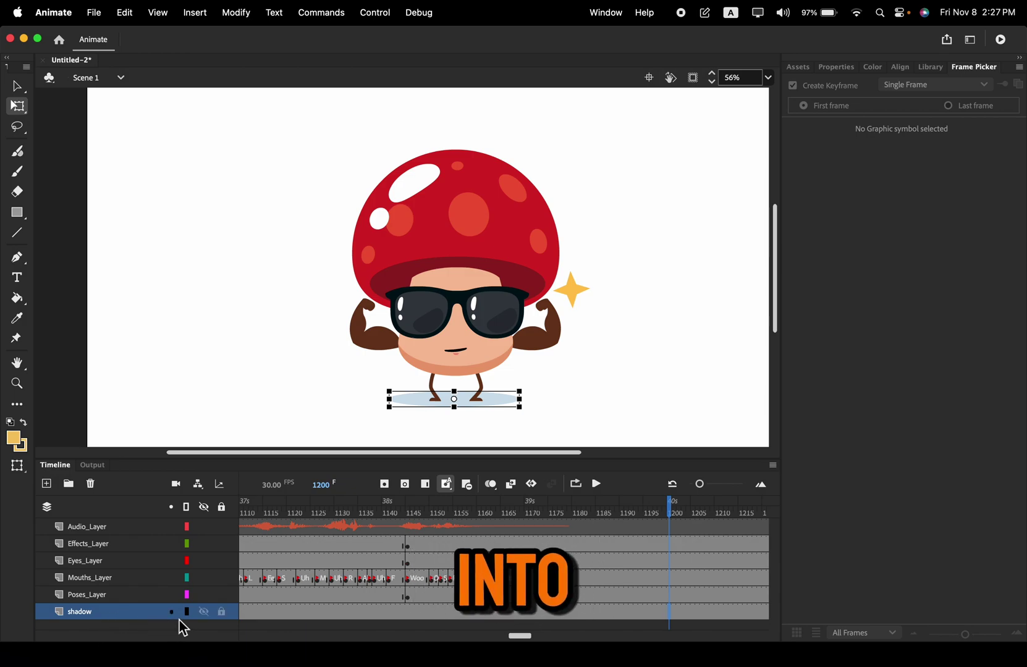
left_click(208, 613)
left_click(207, 613)
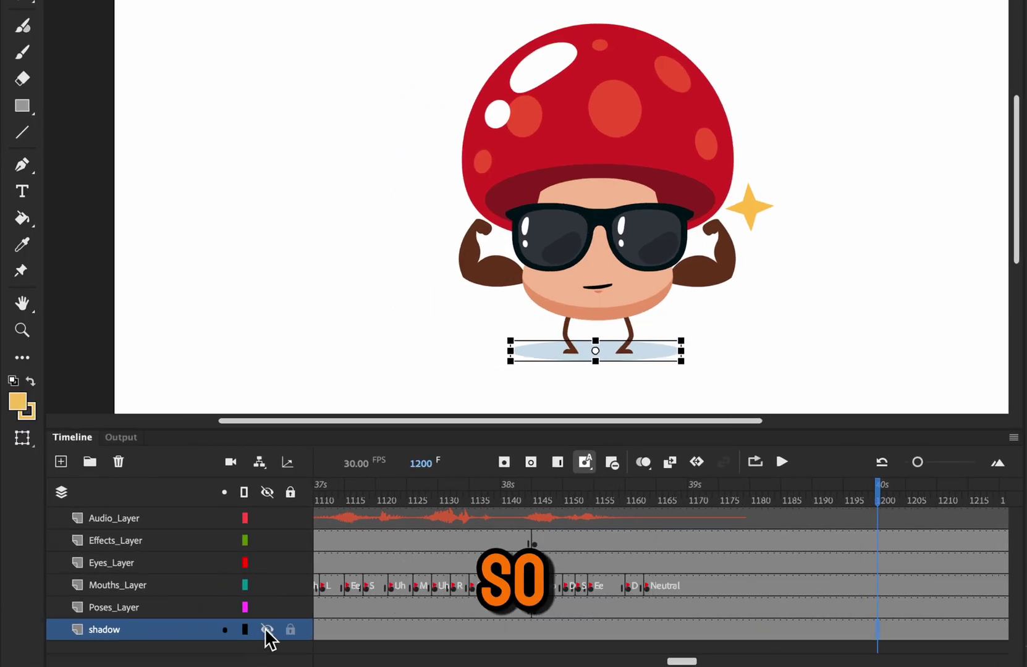
left_click(267, 630)
right_click(151, 633)
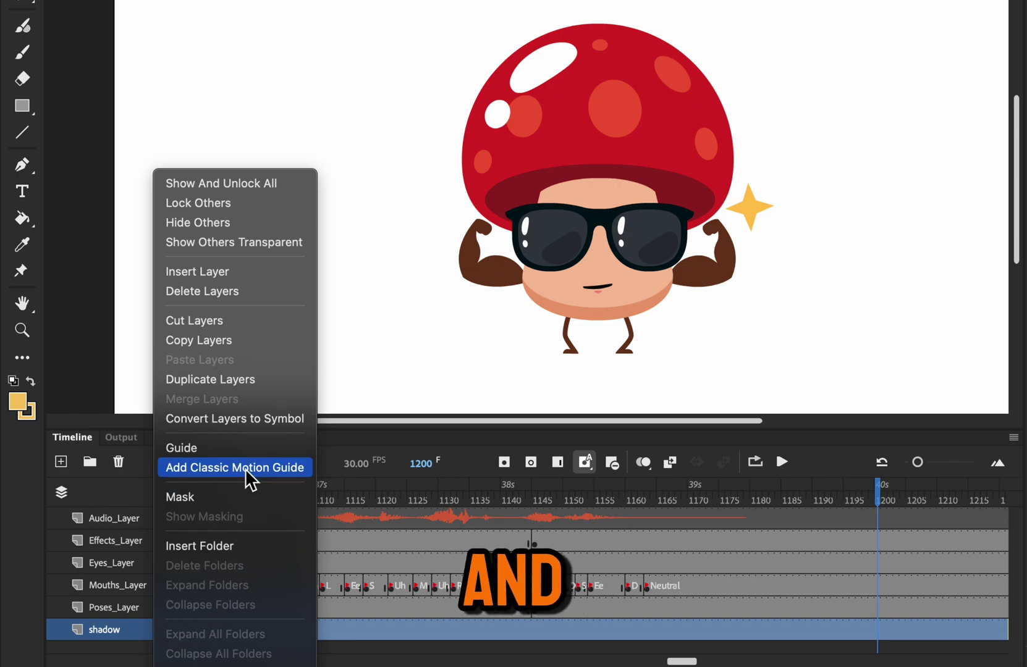
left_click(242, 448)
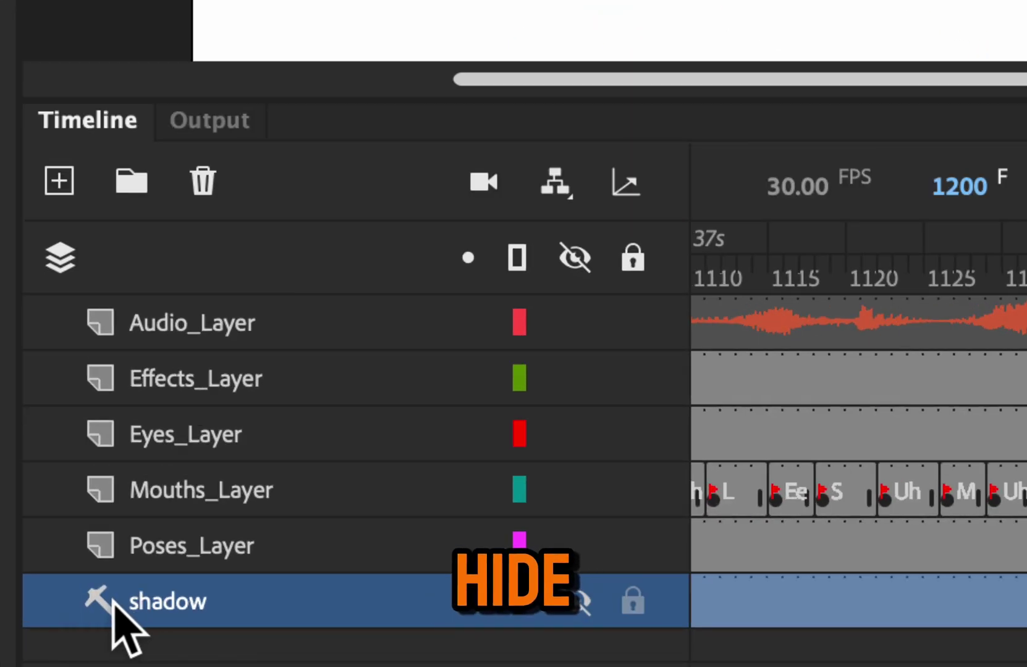
Step: Undo the shadow layer's guide conversion, hide the layer again and turn it back into a guide layer
key("super+z")
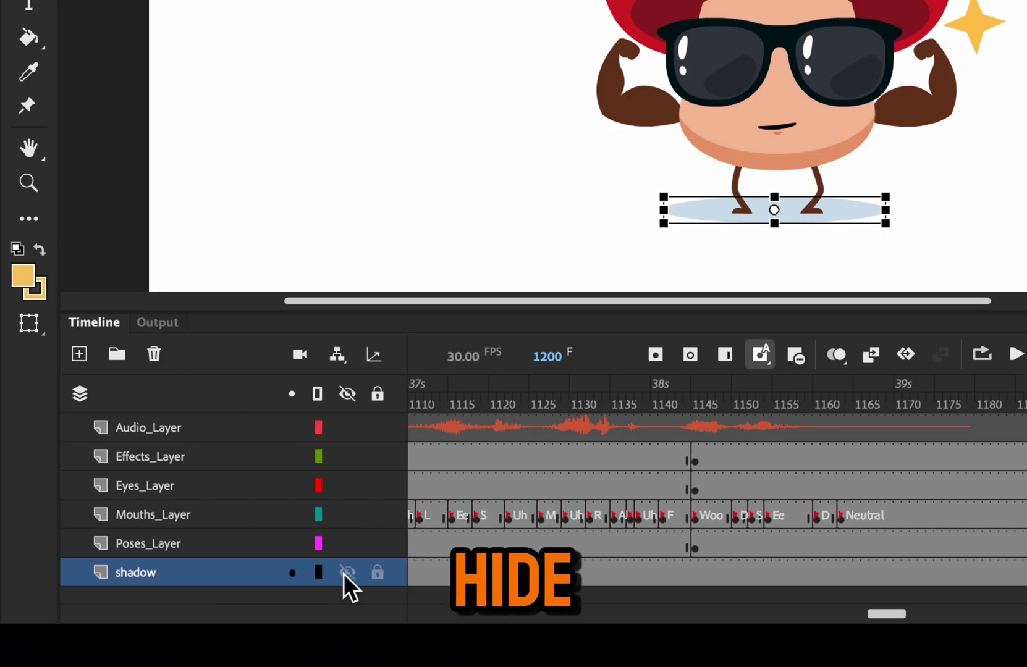
left_click(355, 571)
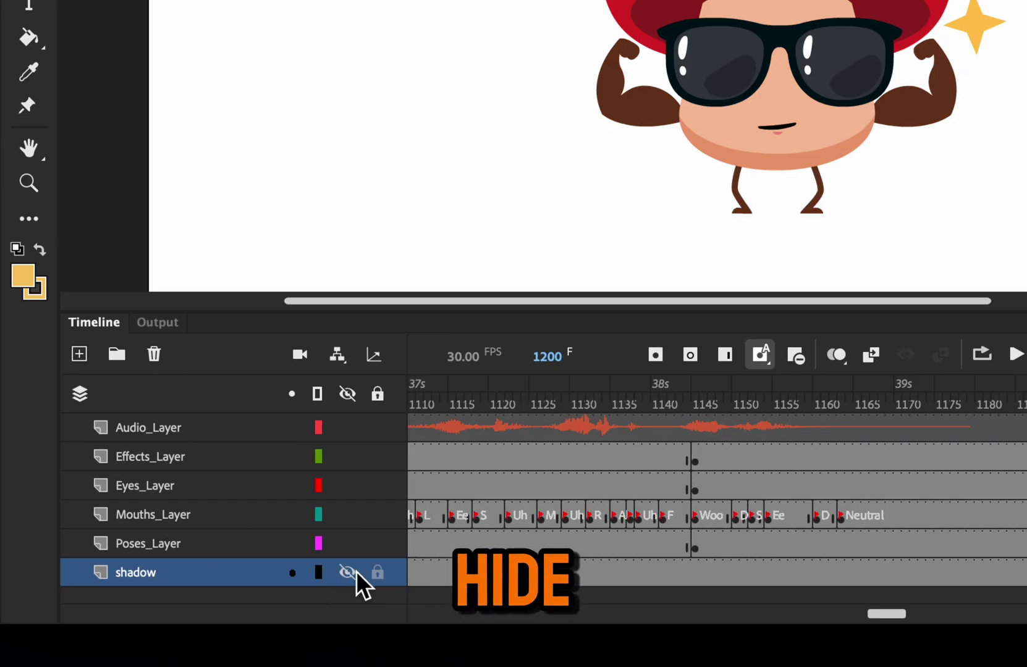
right_click(226, 577)
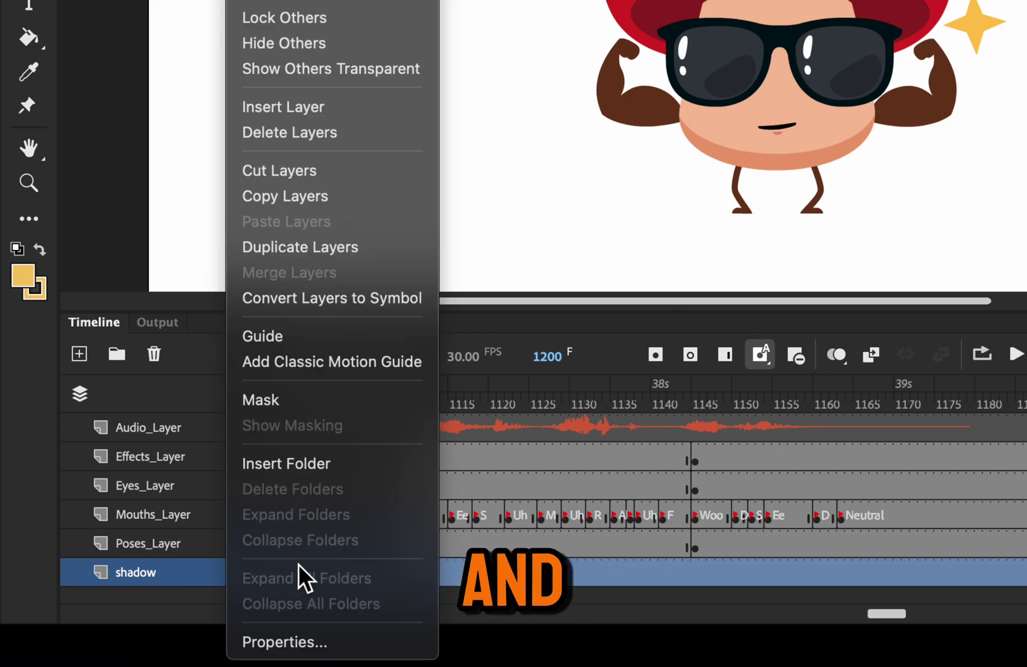
left_click(285, 346)
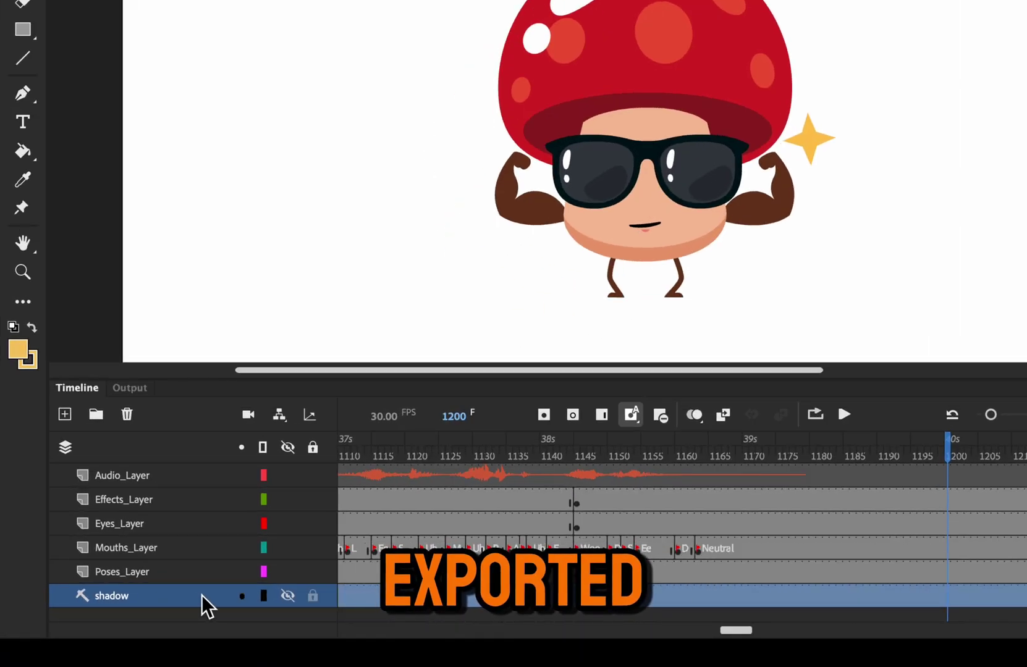
right_click(199, 595)
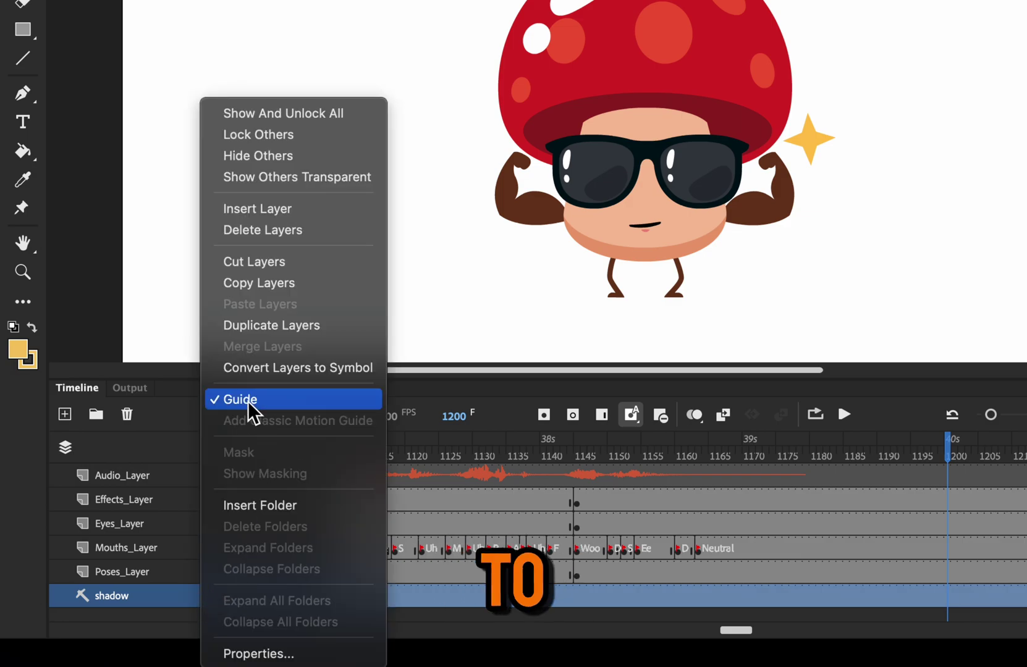
left_click(156, 598)
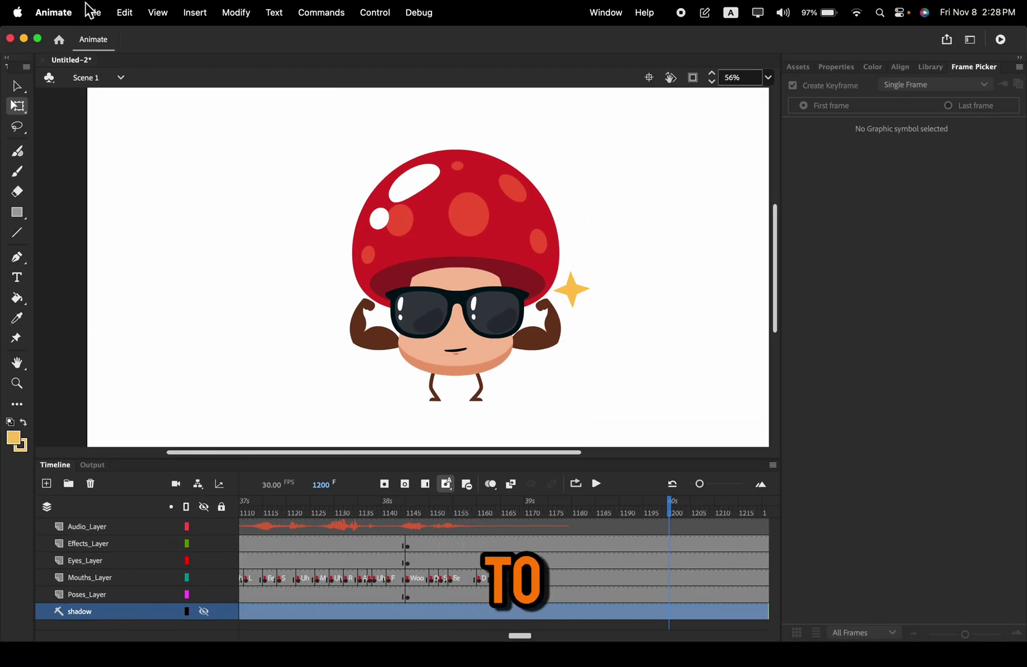
Step: Start a movie export of the mushroom animation with SWF Movie (*.swf) as the file format
left_click(93, 13)
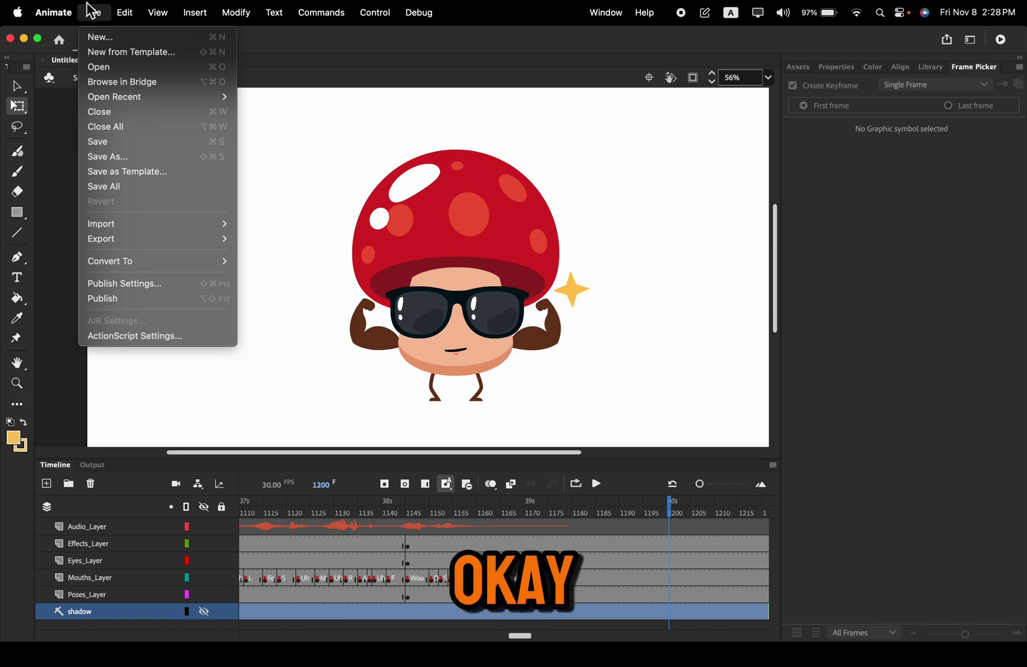
mouse_move(138, 244)
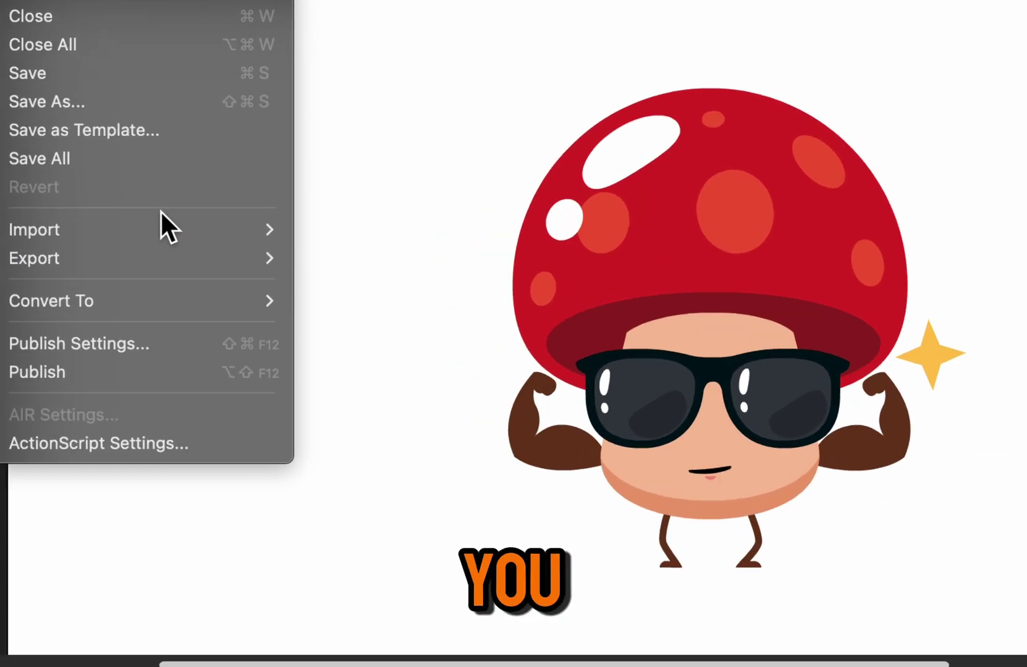
mouse_move(137, 225)
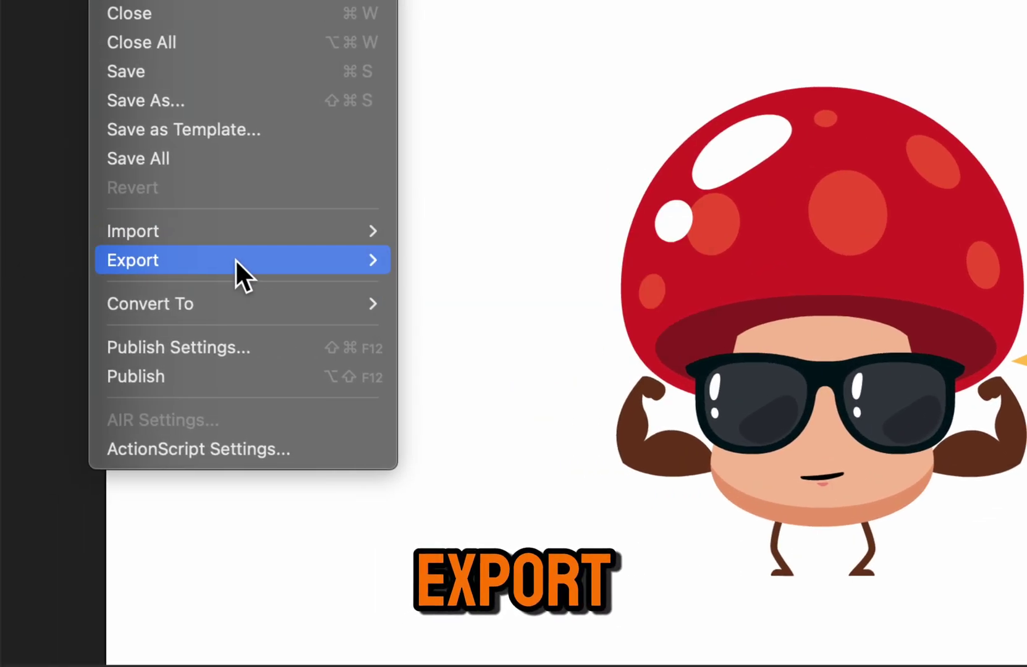
mouse_move(261, 259)
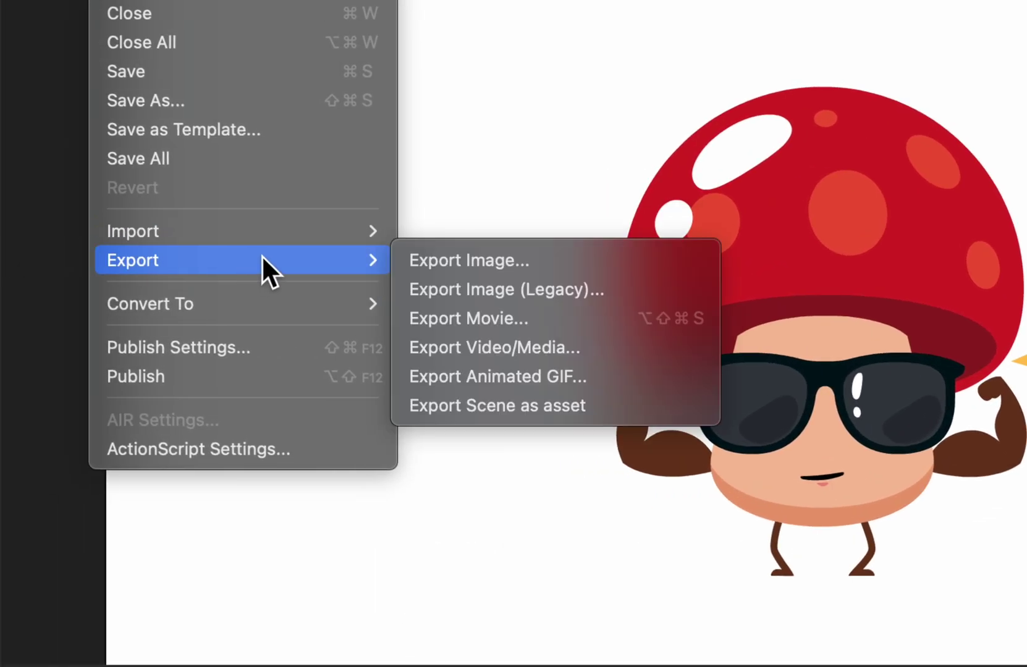
left_click(571, 317)
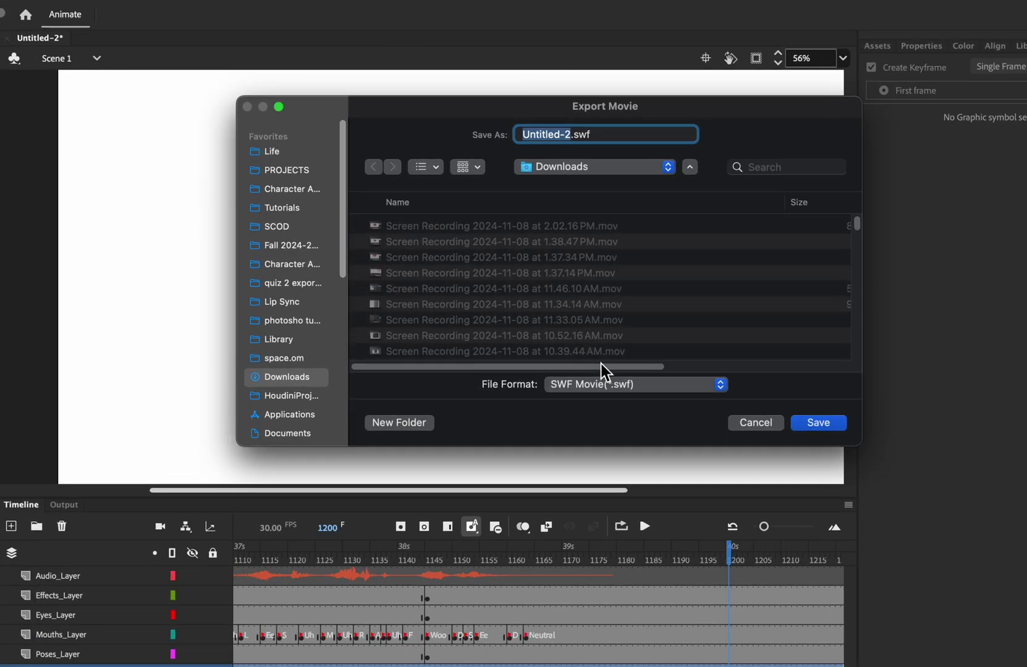
left_click(578, 374)
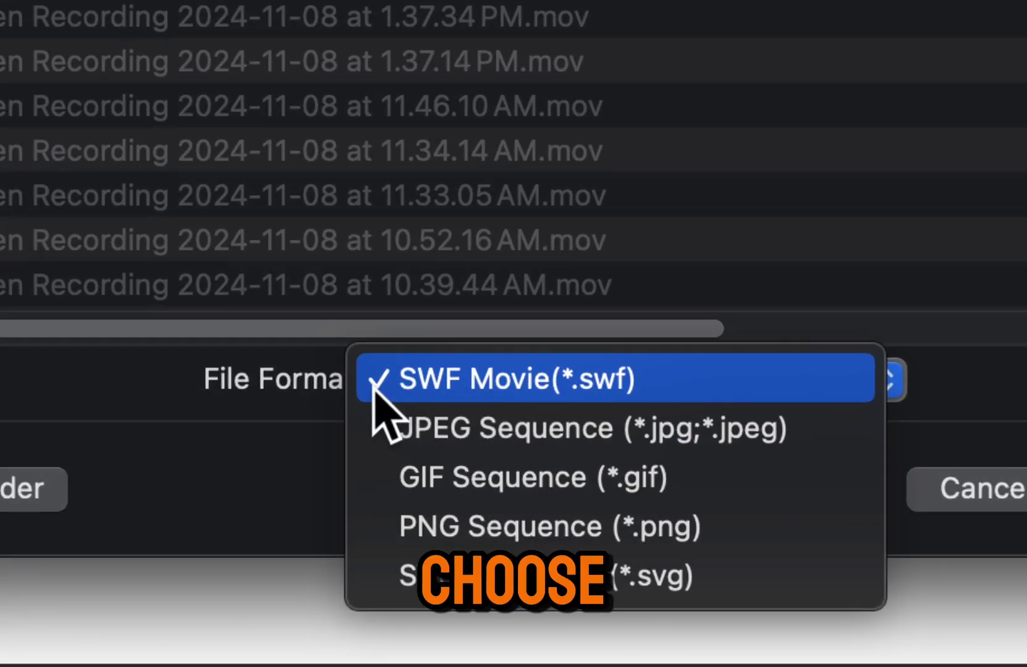
left_click(646, 386)
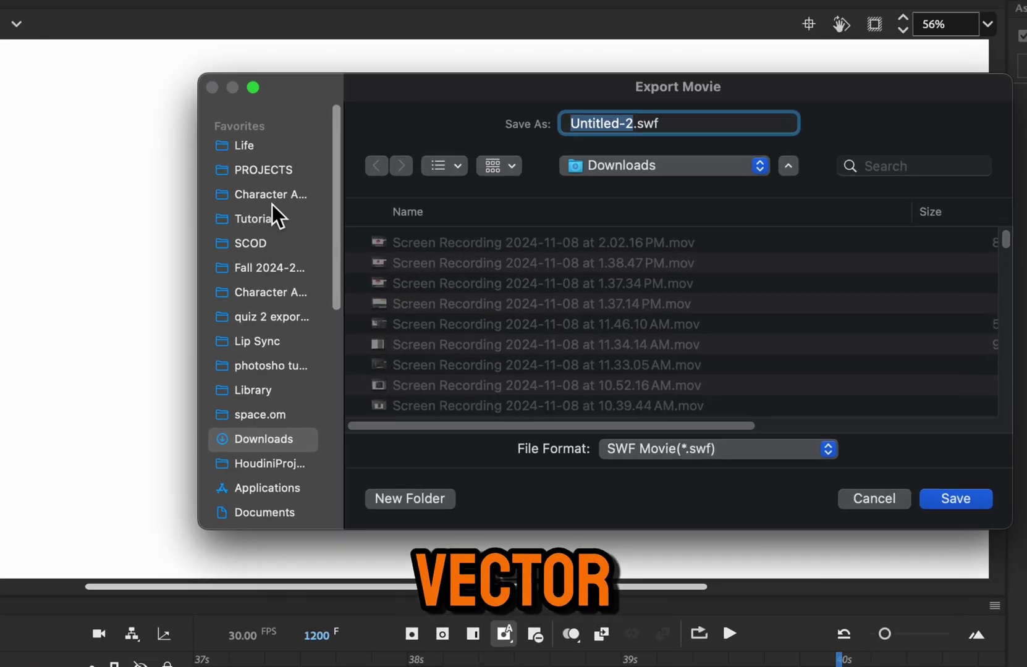
Step: Save the exported movie as Mush Animation.swf in the Character Animation v2 folder
left_click(274, 197)
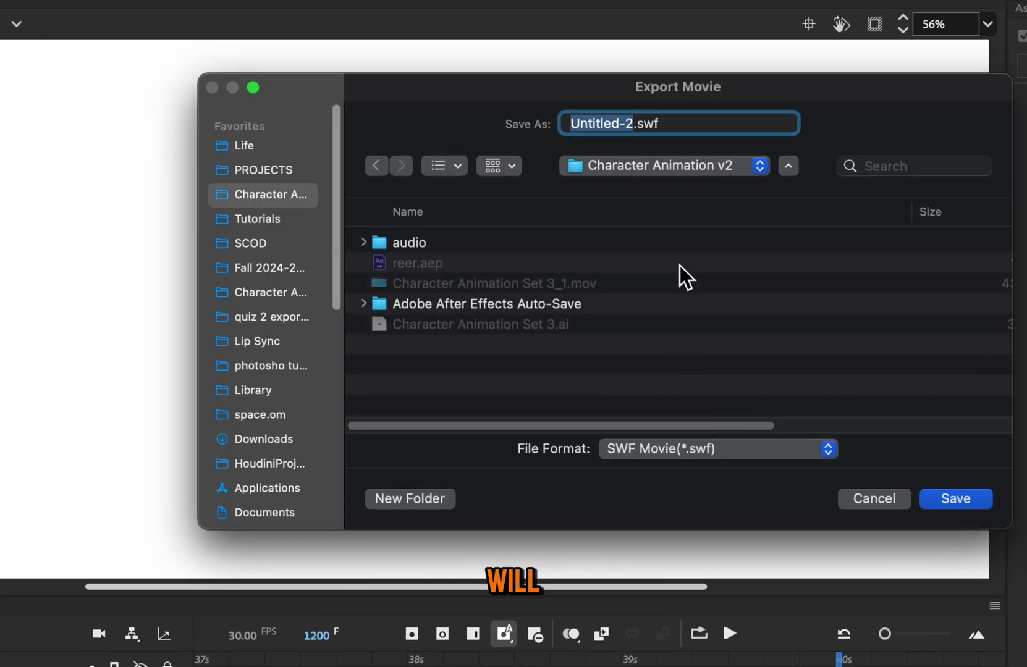
type("Mush Ani")
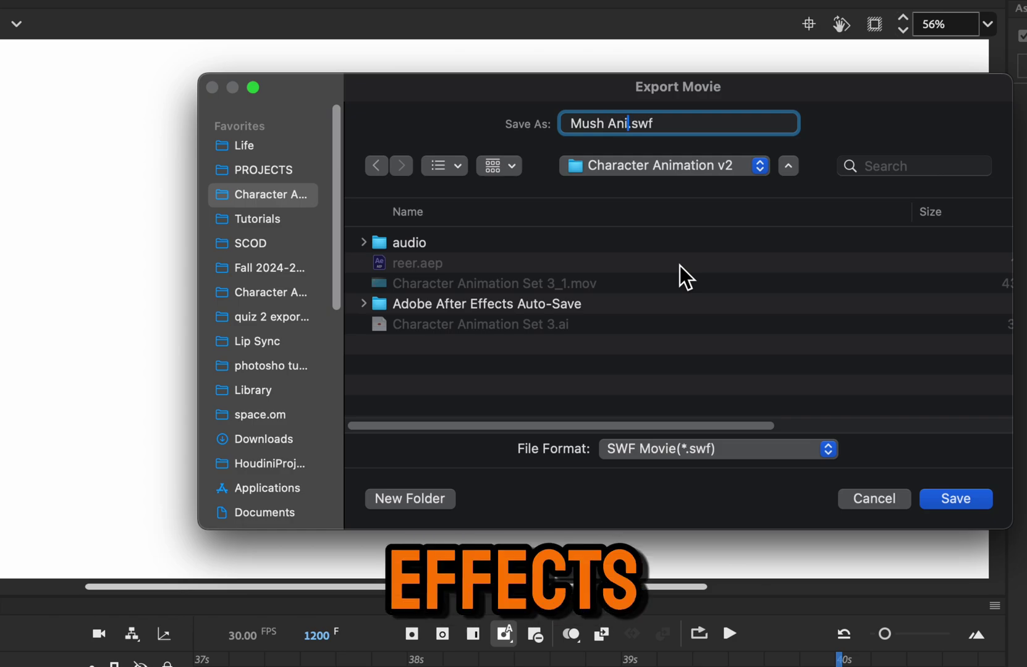
type("mation")
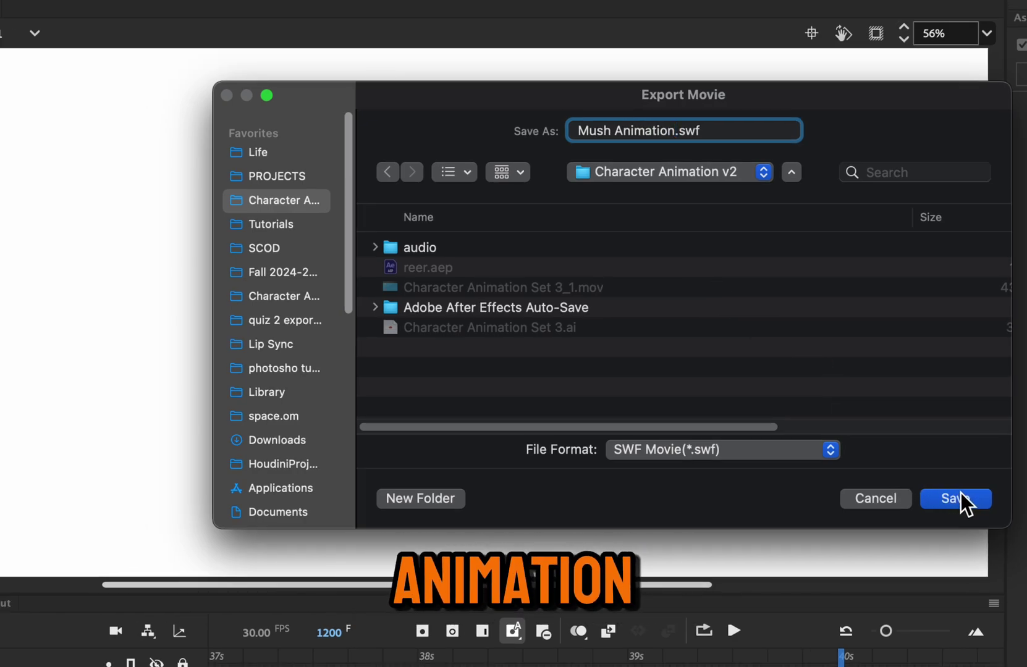
left_click(958, 499)
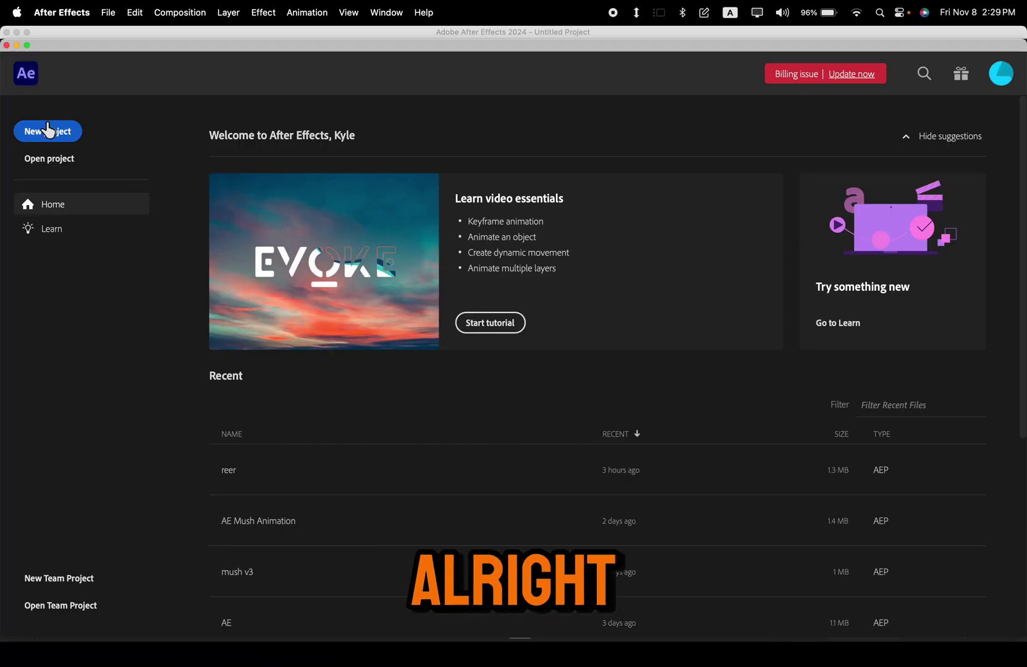
Step: Switch to After Effects, create a new project and choose the Effects workspace
left_click(48, 130)
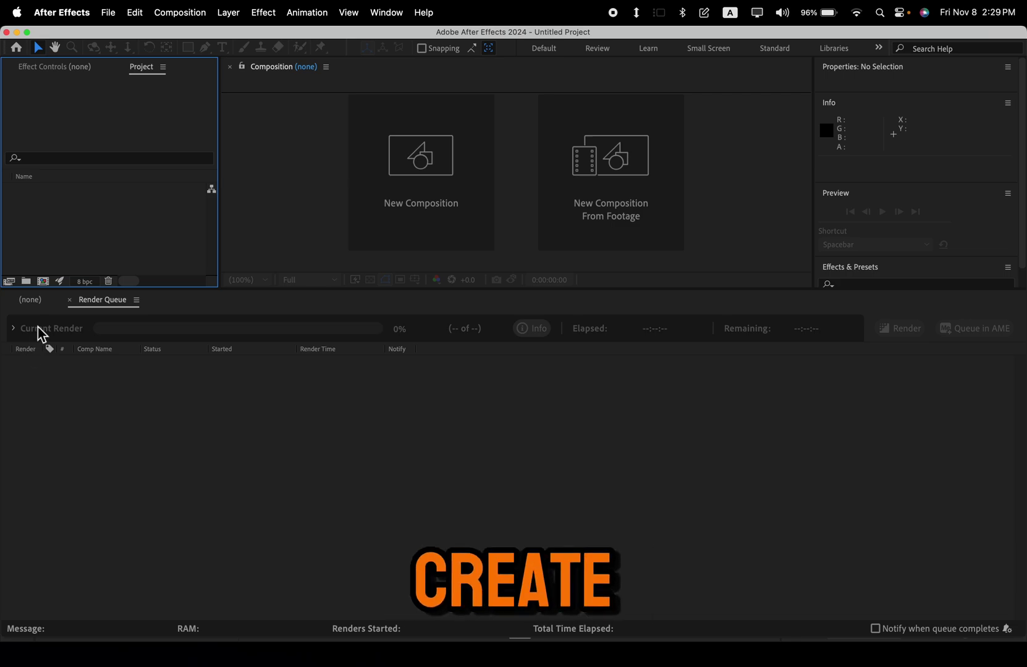
left_click(32, 301)
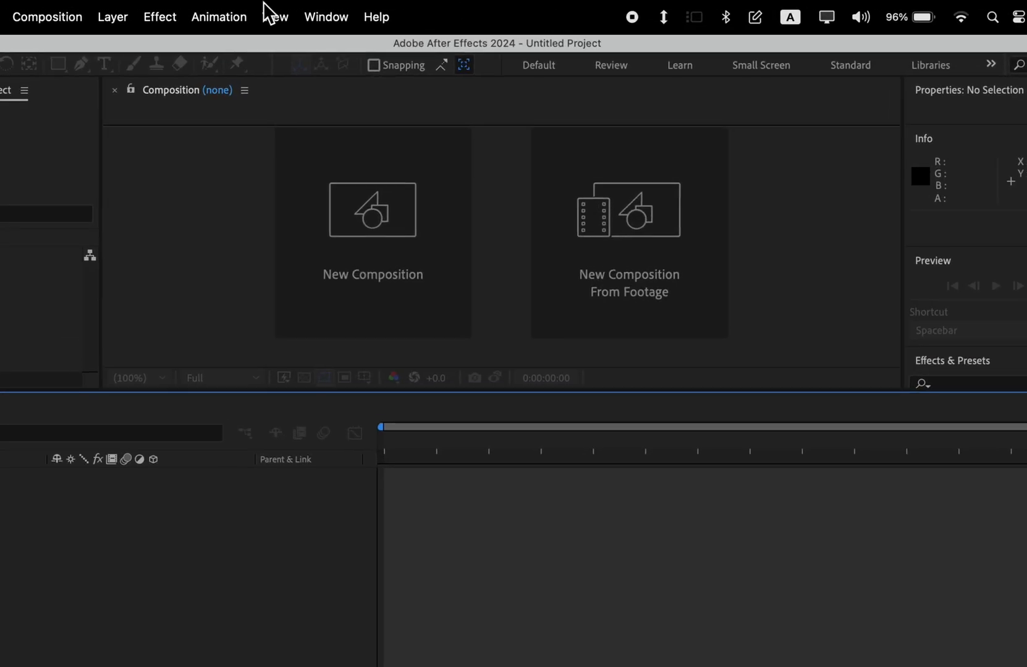
left_click(326, 16)
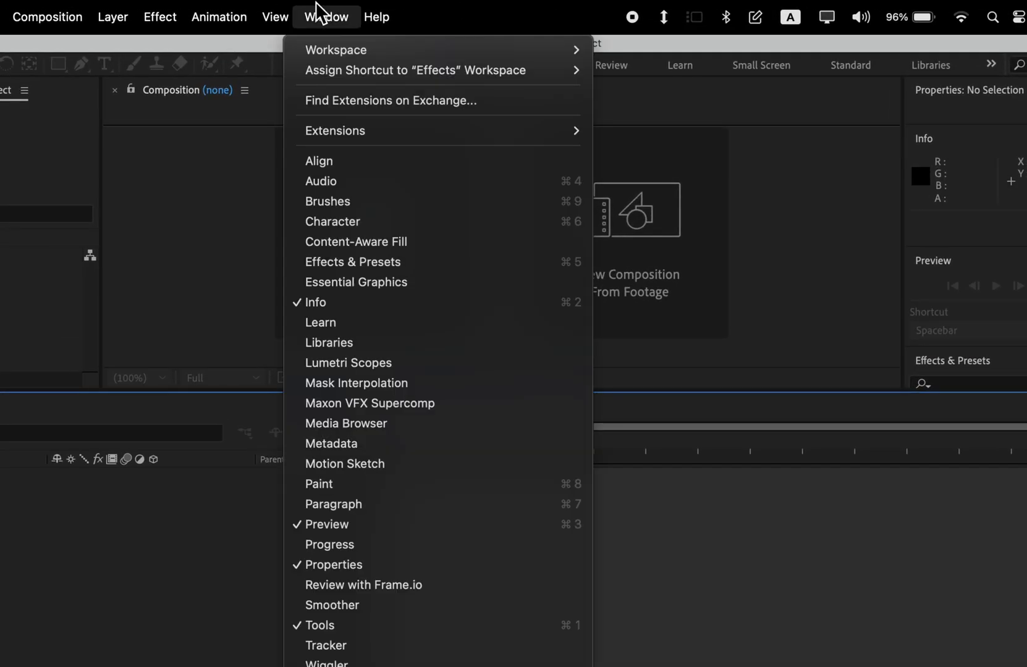
mouse_move(337, 65)
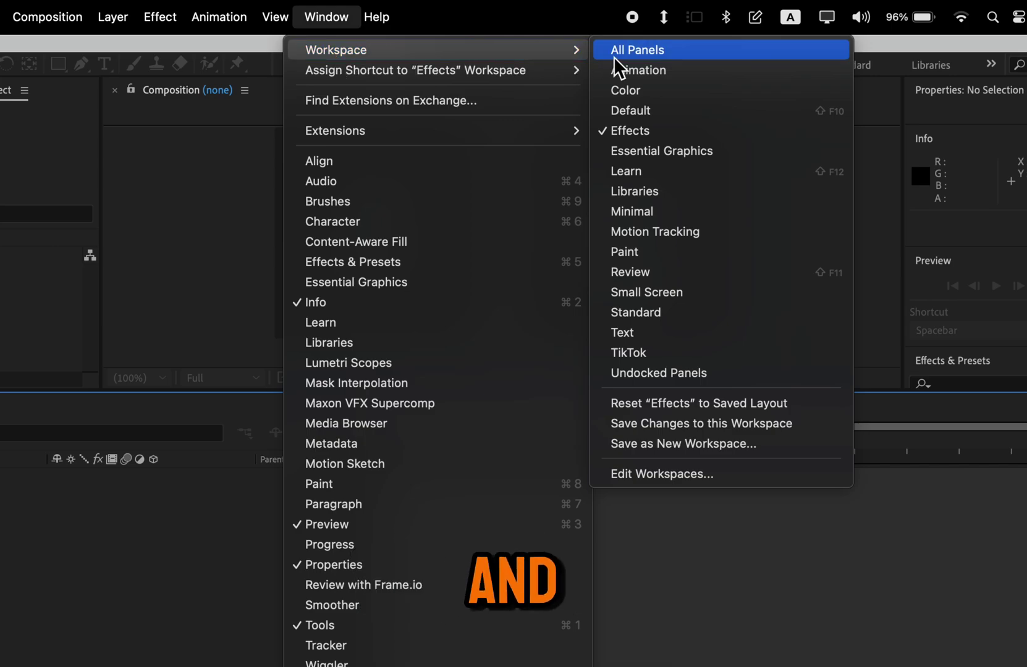
left_click(633, 137)
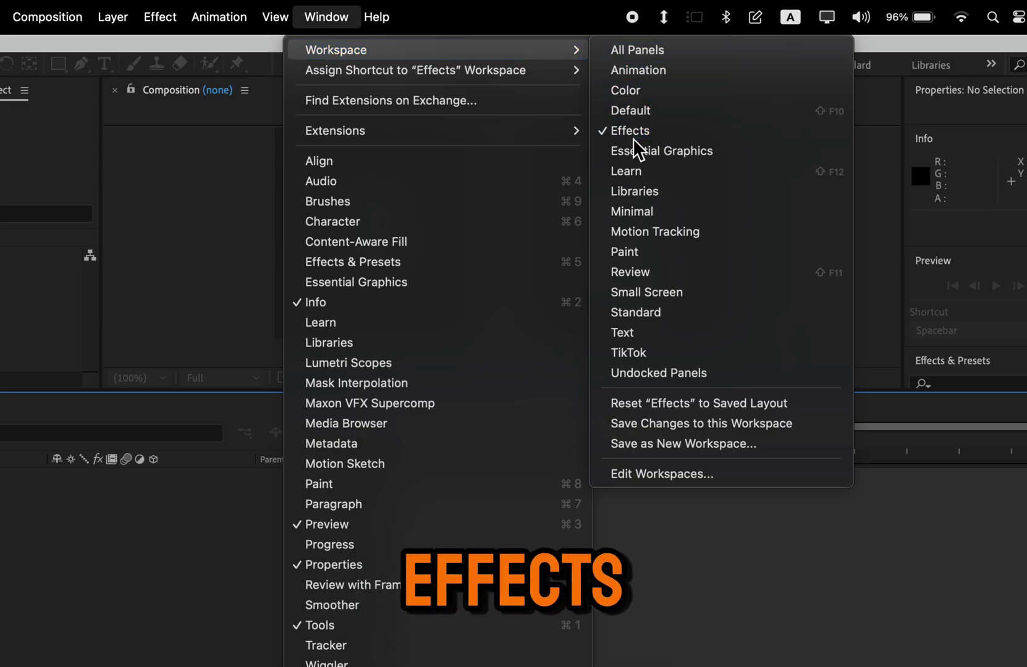
Step: Reset the Effects workspace to its saved layout and display the project's item list
left_click(326, 17)
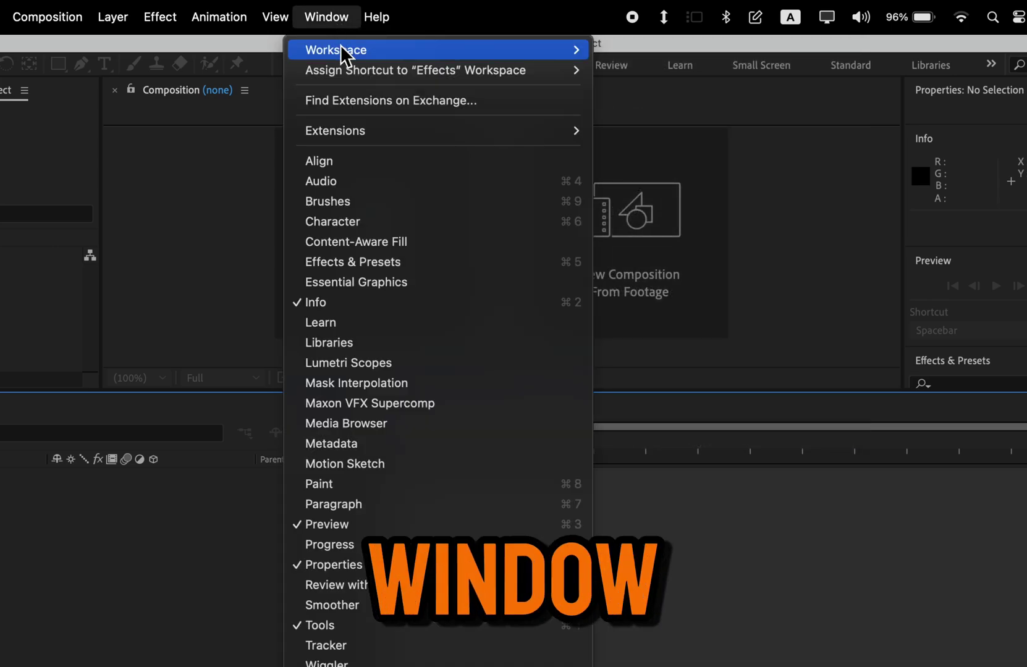
mouse_move(340, 50)
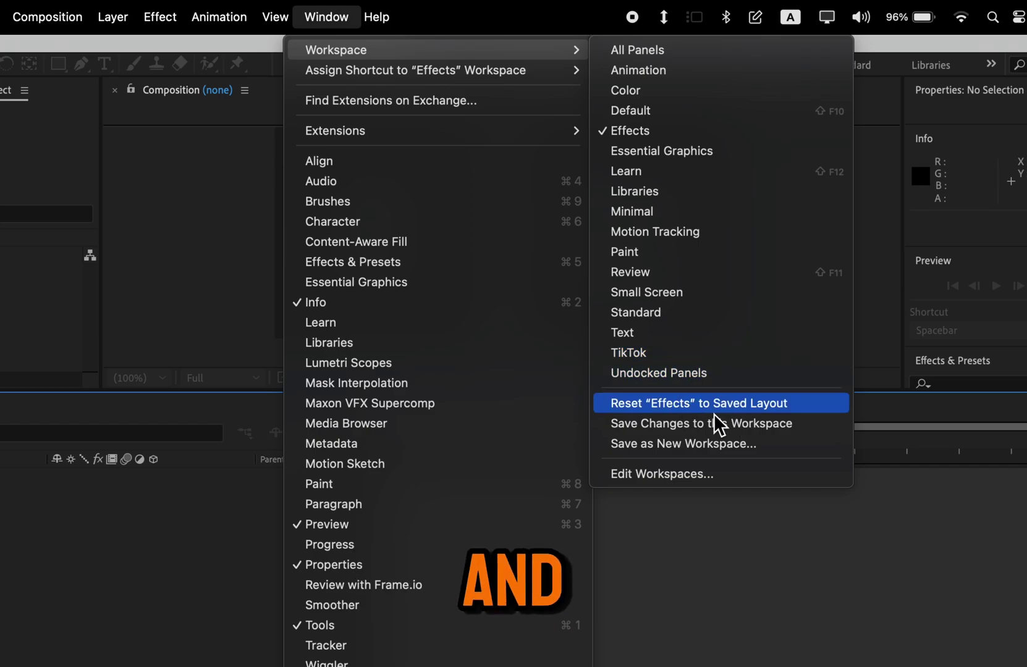
left_click(814, 415)
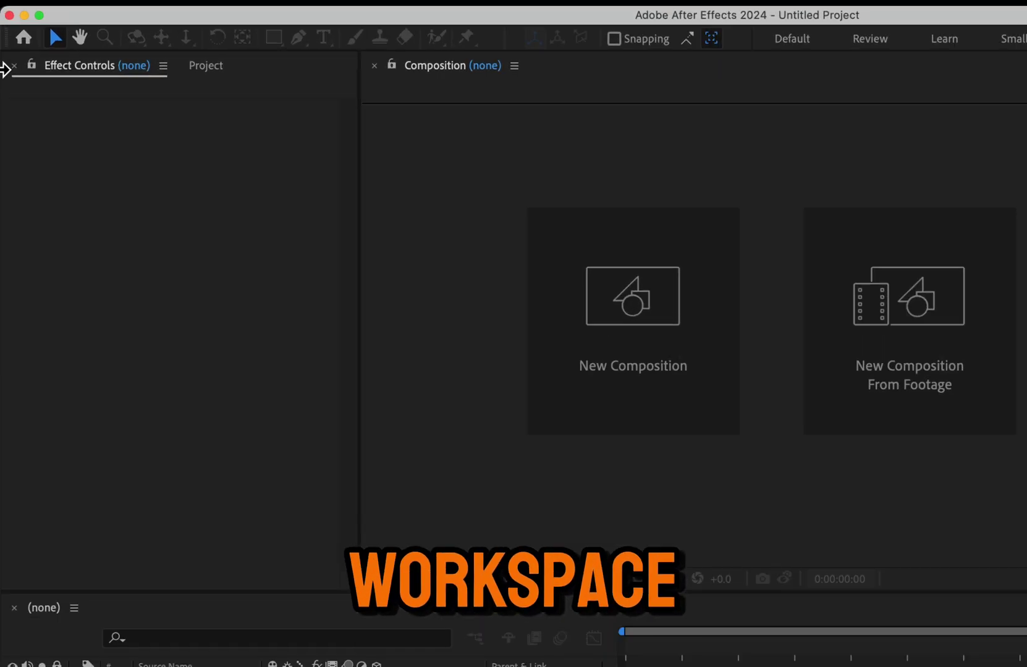
left_click(218, 66)
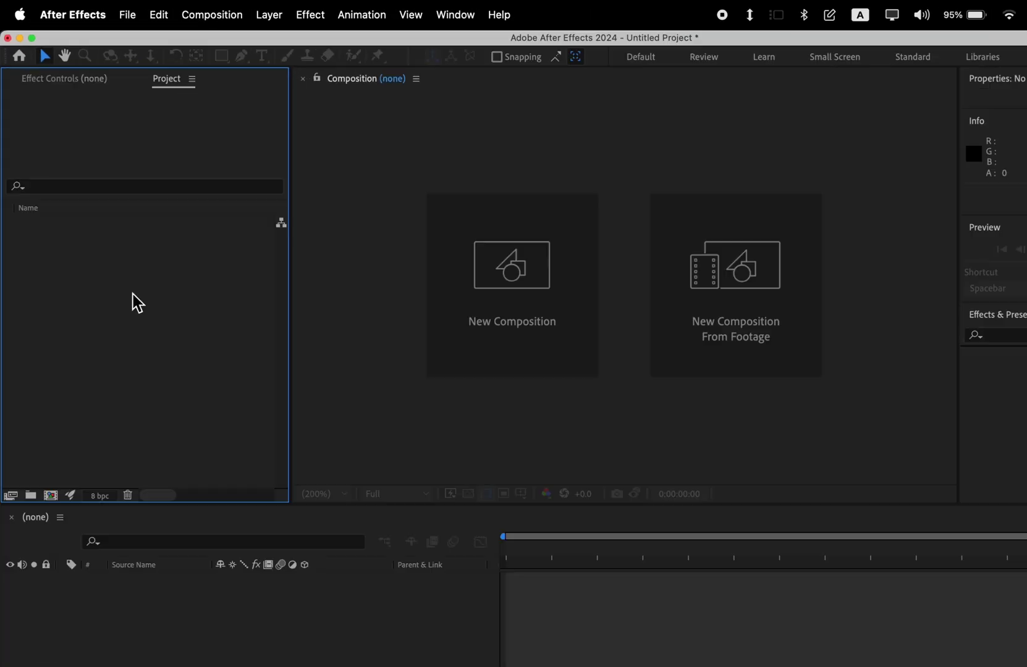
Step: Import Mush Animation.swf from the Character Animation v2 folder in Finder into the After Effects project and open it in the footage viewer
key("super+Tab")
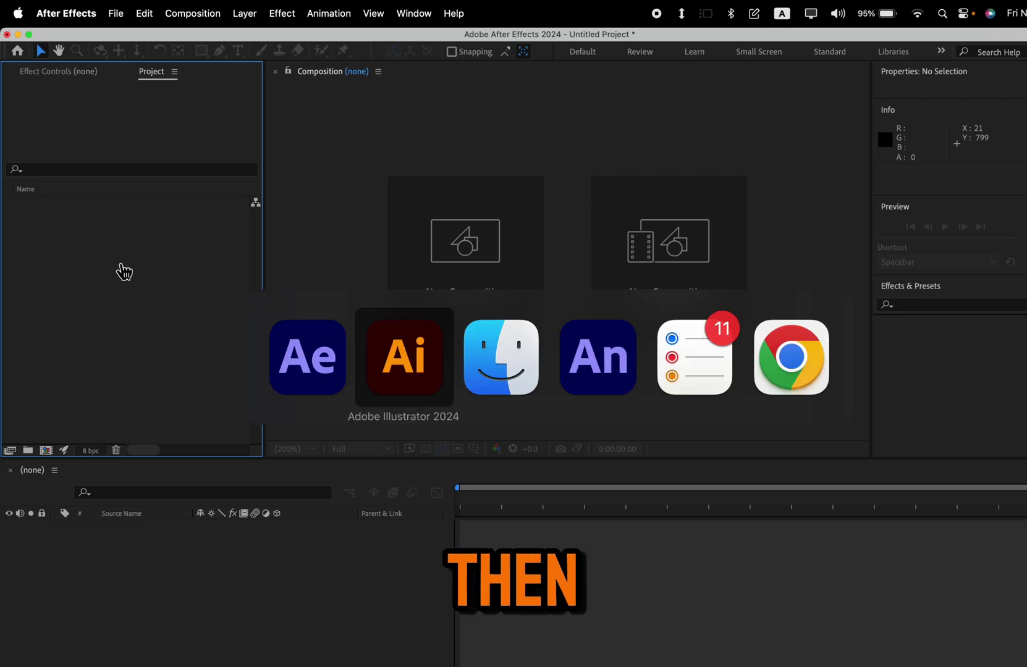
key("super+Tab")
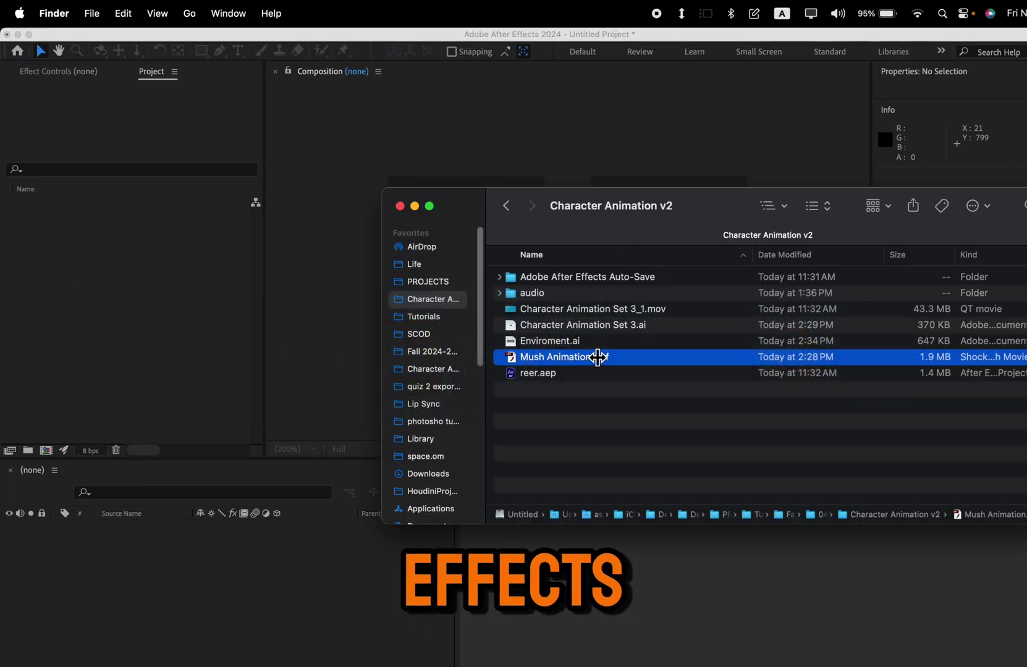
left_click_drag(597, 357, 169, 289)
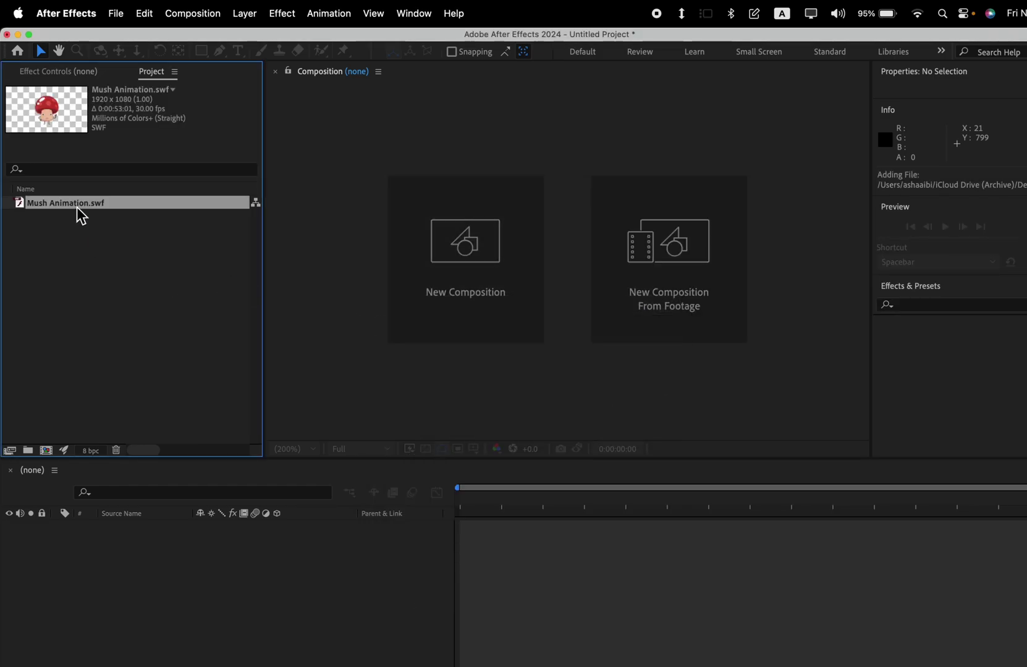
double_click(76, 208)
left_click_drag(332, 421, 239, 418)
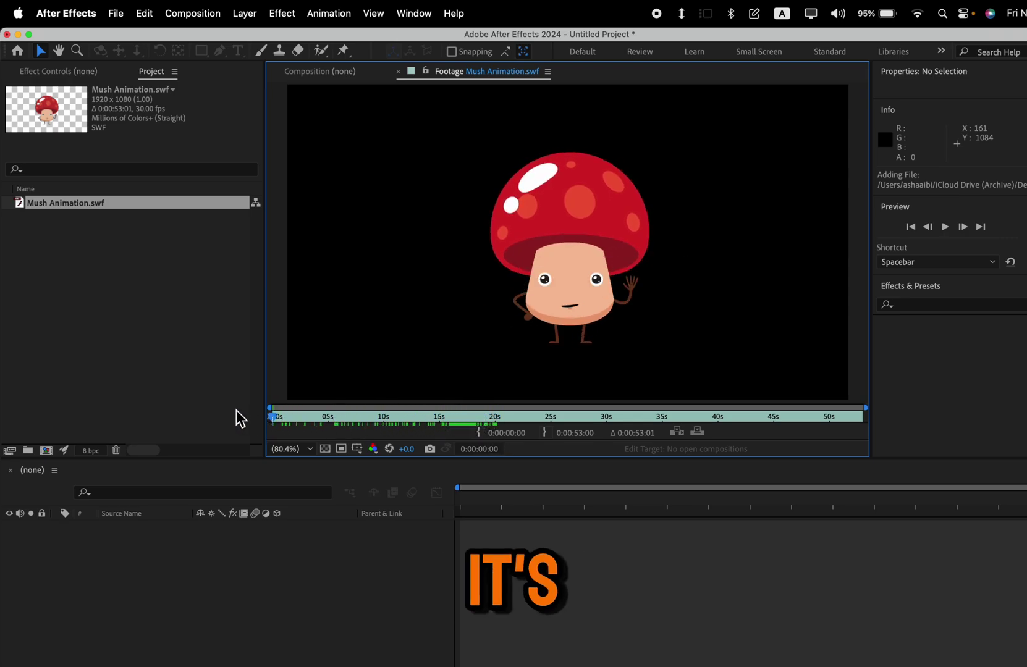
Step: Import Animate Audio.wav from the audio/voice over folder in Finder into the After Effects project
key("super+Tab")
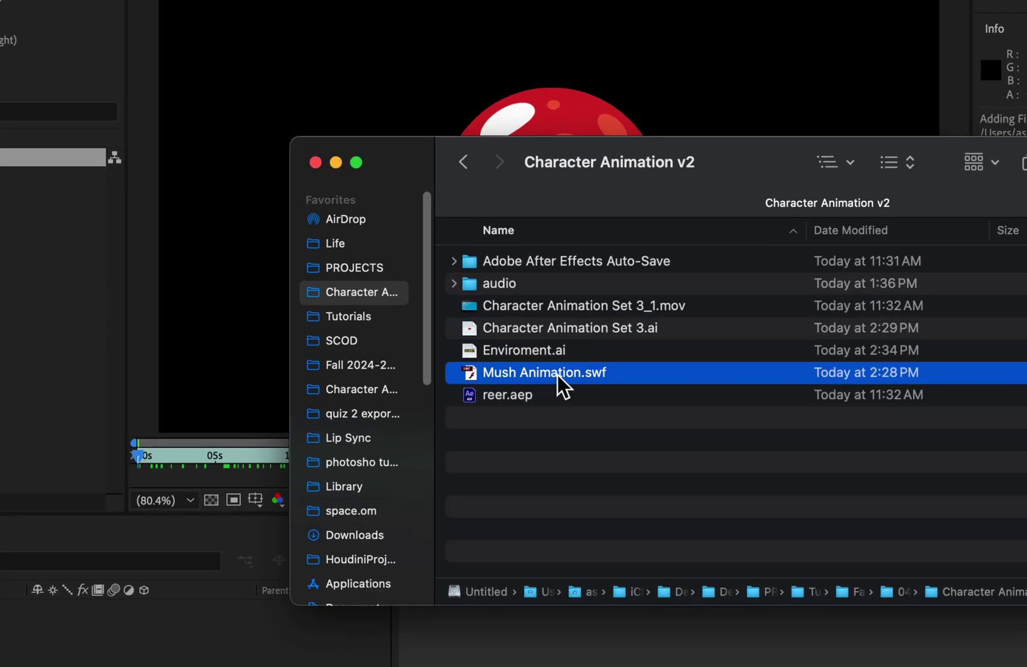
left_click(455, 284)
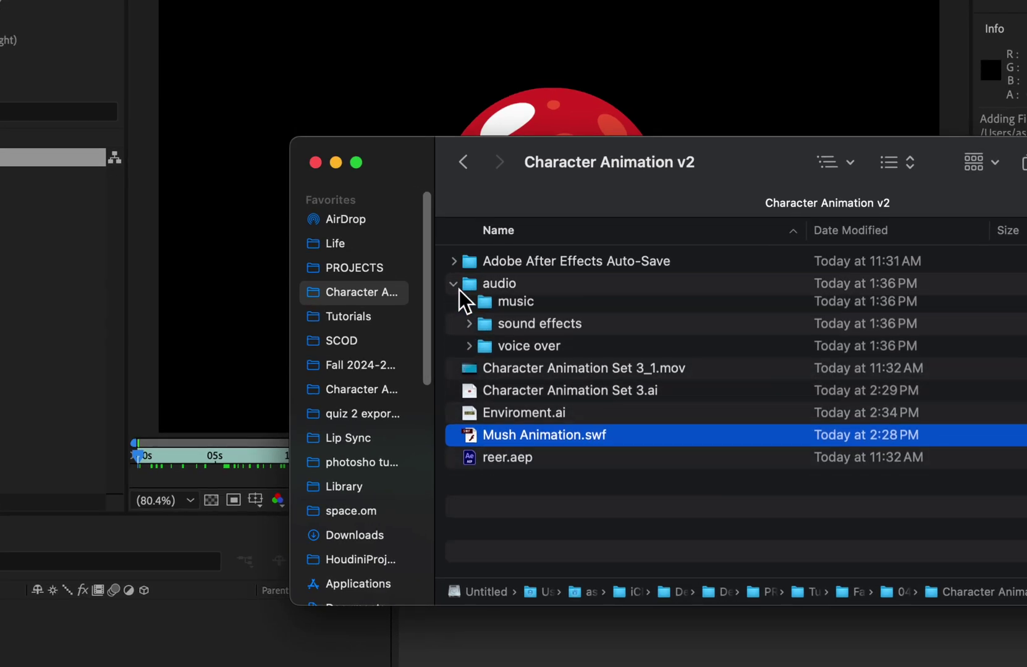
left_click(468, 351)
left_click(541, 373)
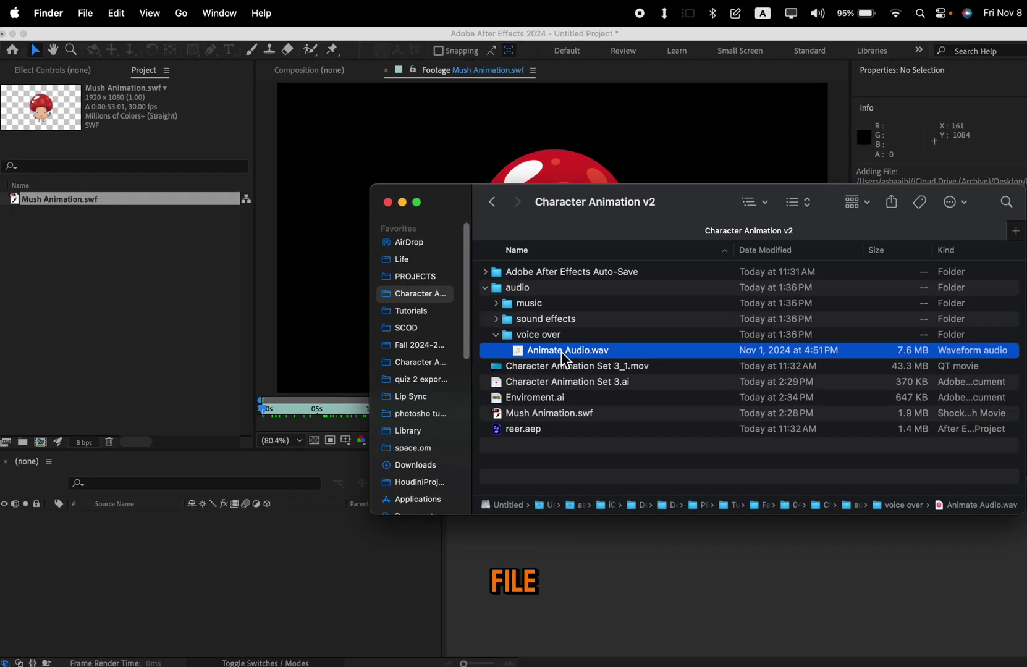
left_click_drag(561, 377, 130, 256)
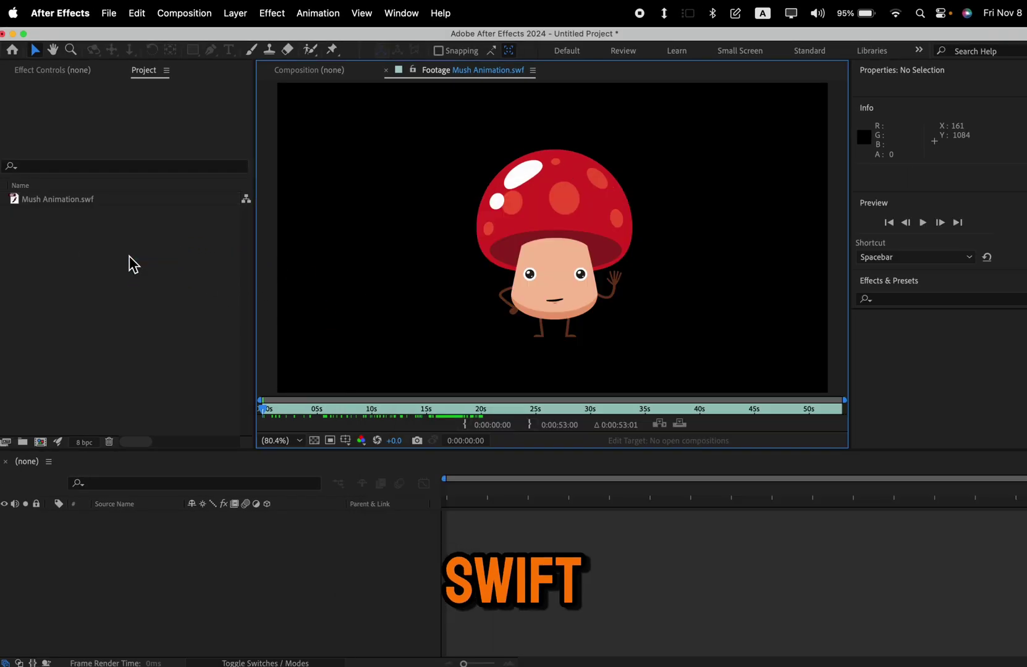
Step: Create a new 1920x1080, 24 fps composition named Animation Comp 1
left_click(52, 213)
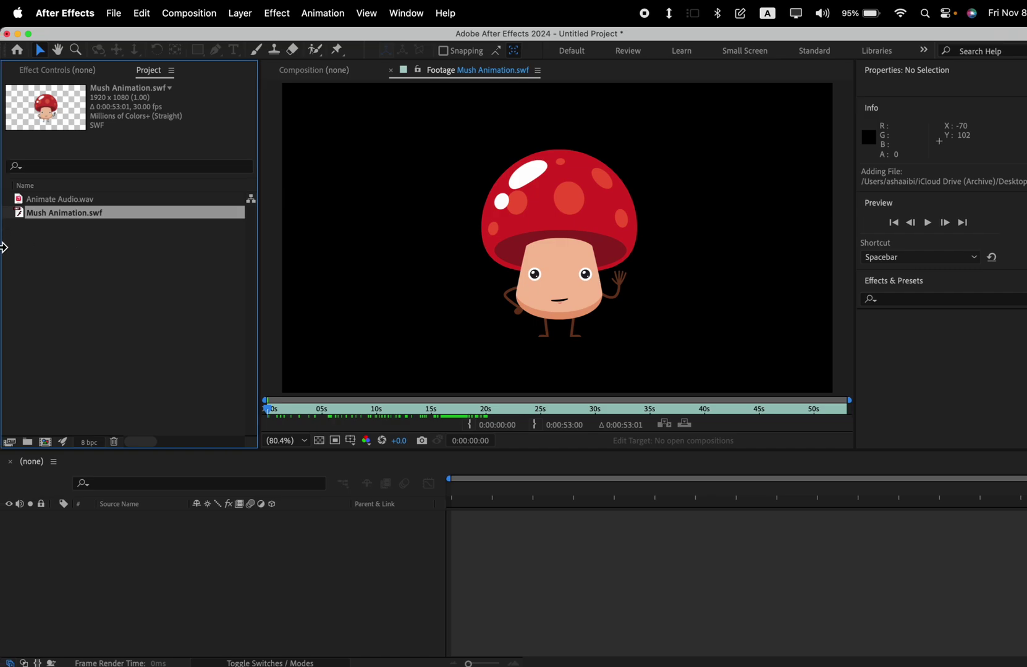
left_click(172, 12)
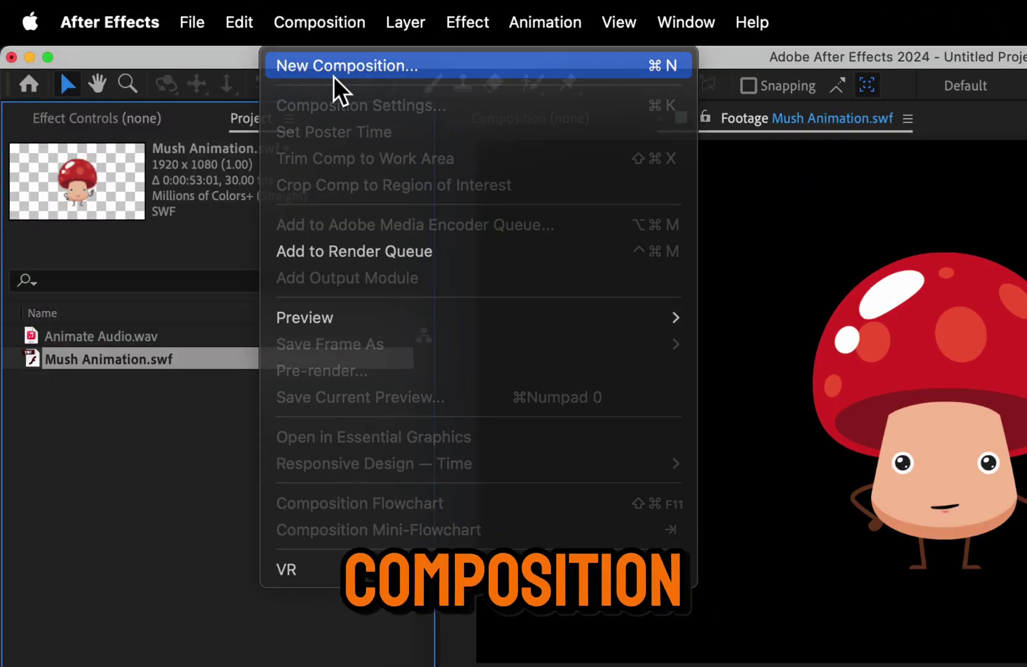
left_click(334, 76)
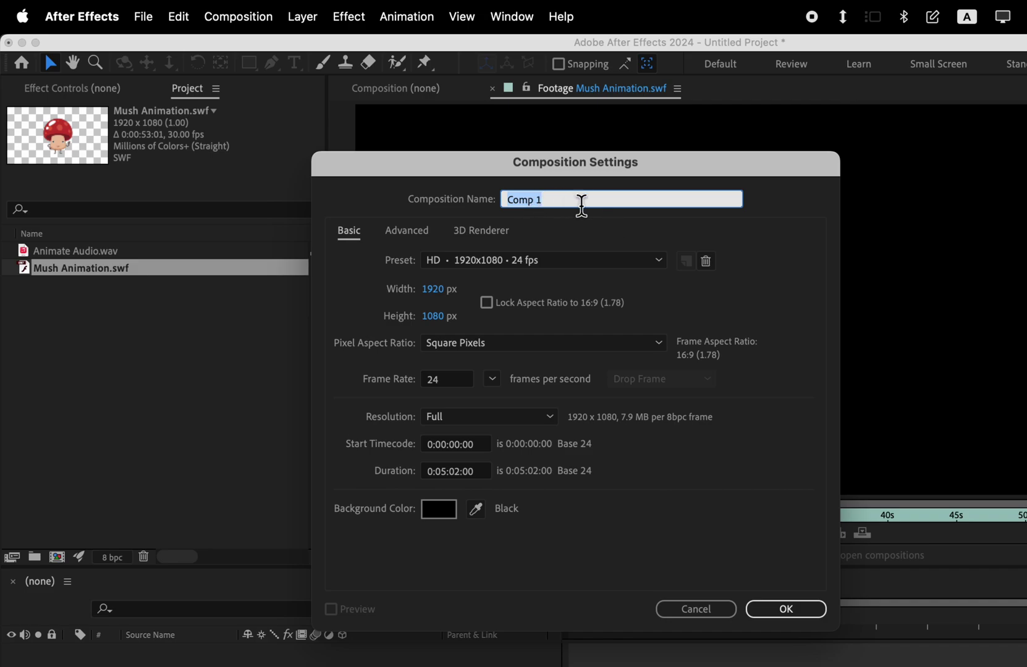
type("Animation")
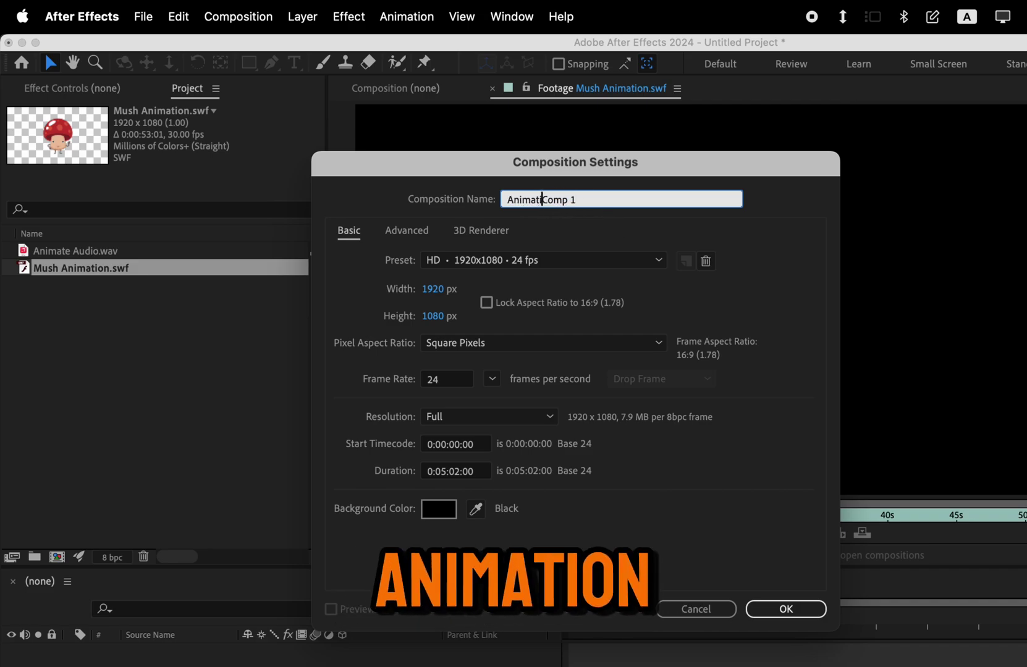
left_click(784, 609)
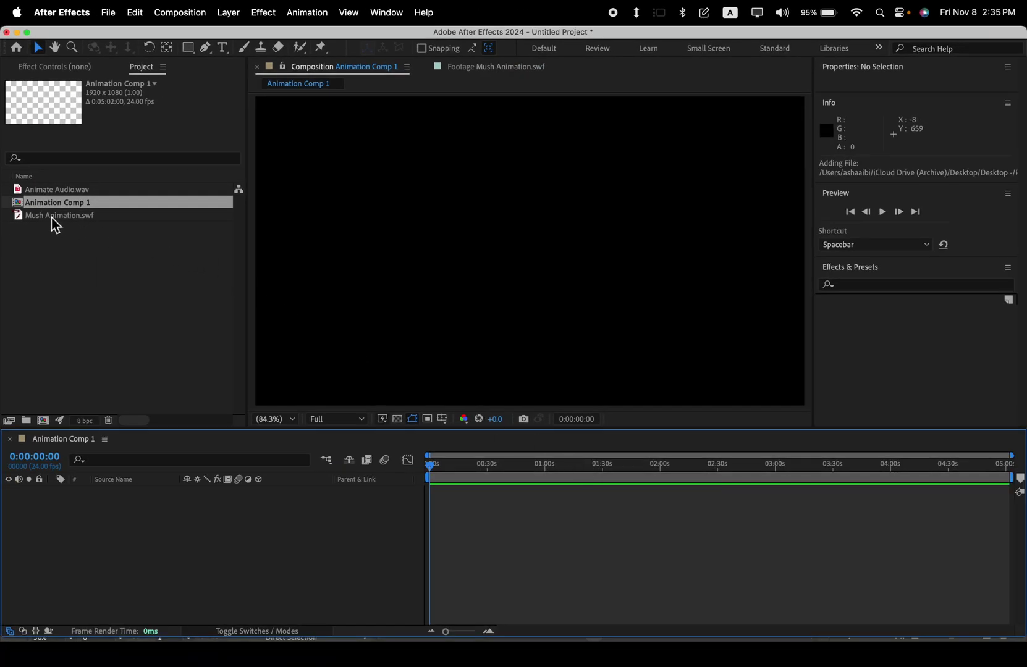
Step: Add Mush Animation.swf and Animate Audio.wav as layers in Animation Comp 1 and play back the first seconds
left_click(51, 217)
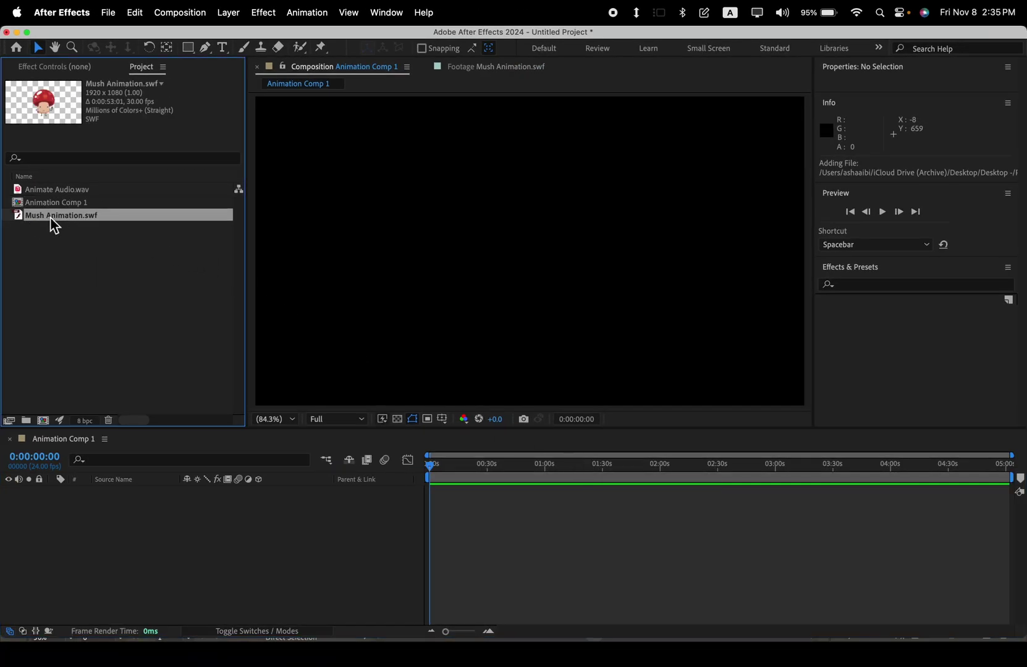
left_click_drag(39, 226, 172, 523)
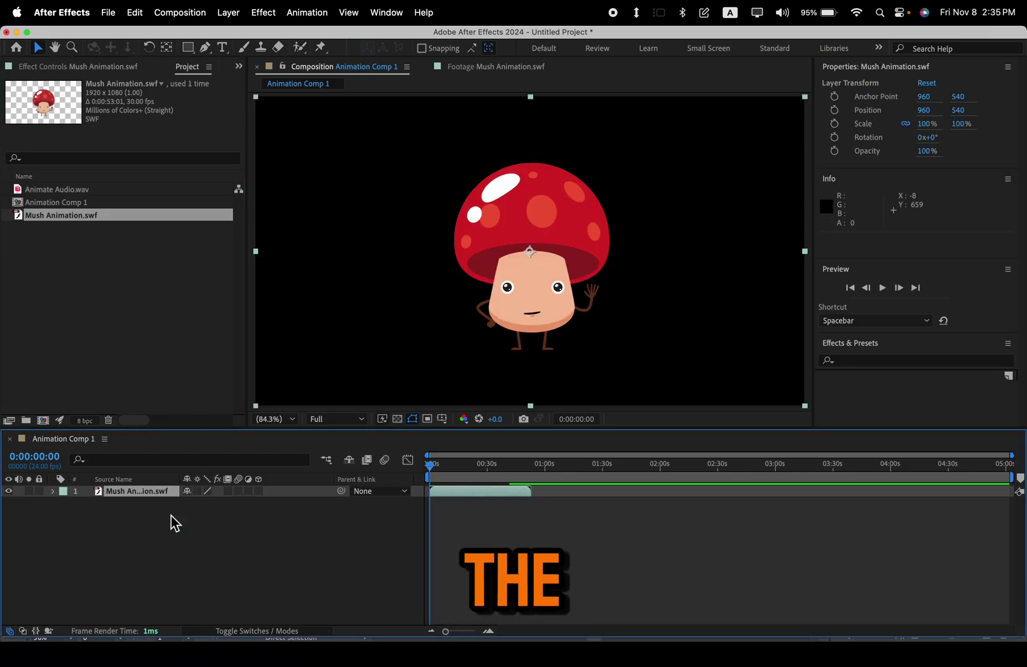
left_click(41, 191)
left_click_drag(37, 189, 176, 513)
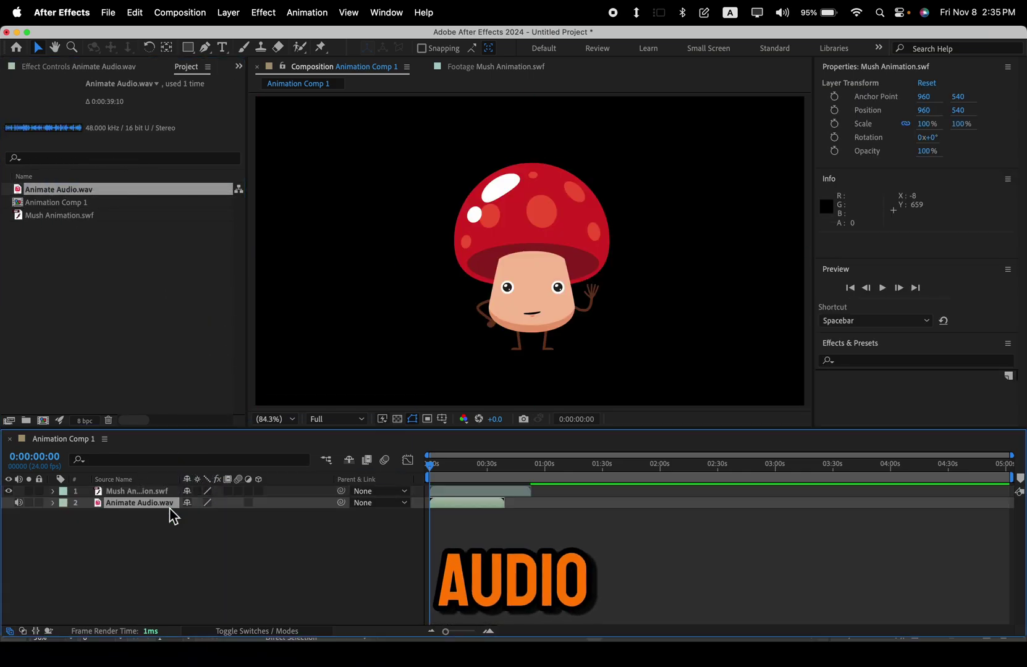
key("space")
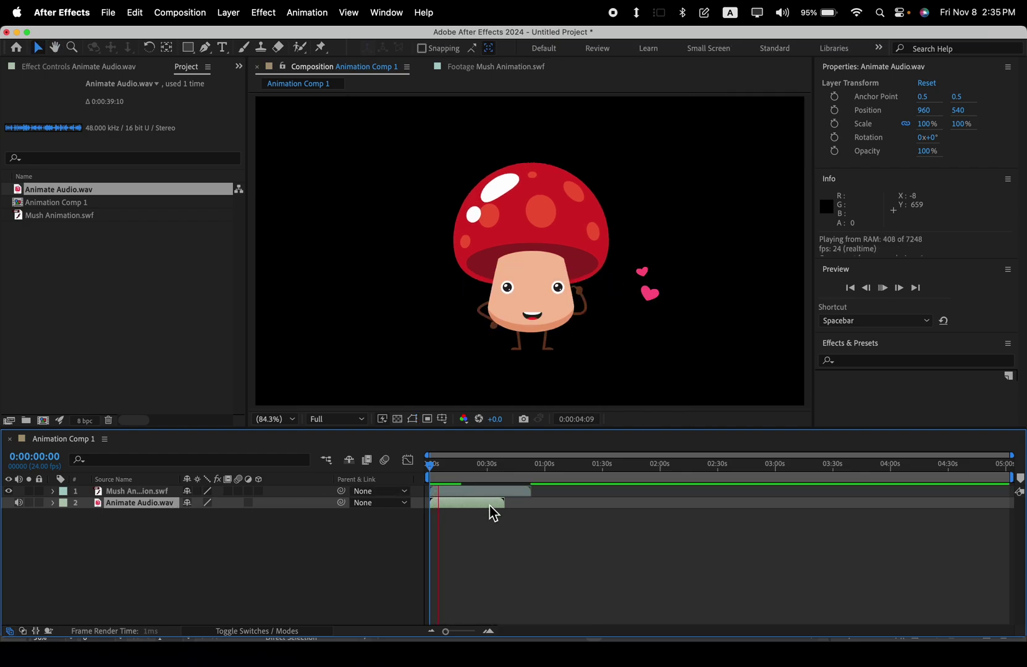
key("space")
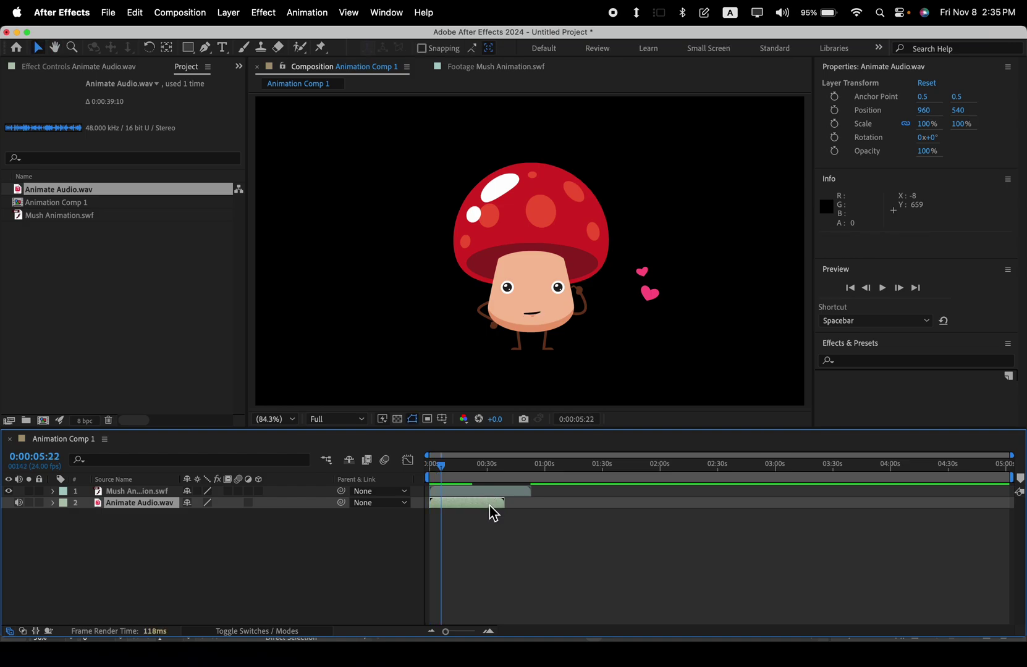
Step: Scale the Mush Animation.swf layer up to 1309% and inspect its edge quality
left_click(146, 491)
key("s")
left_click_drag(213, 503, 1025, 498)
scroll(504, 267, "down", 1)
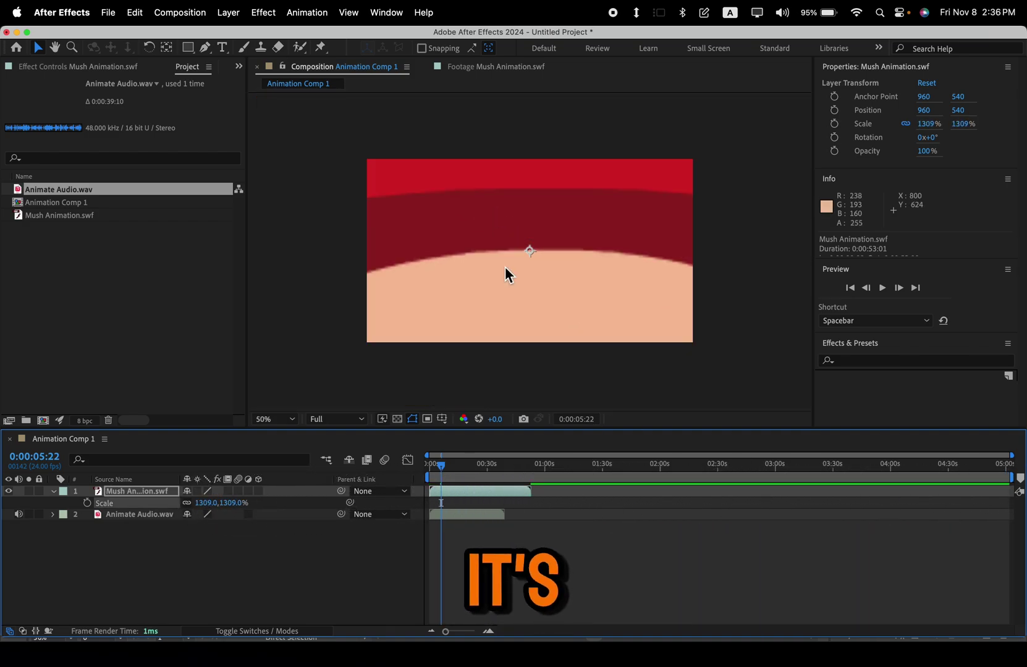
scroll(505, 266, "up", 1)
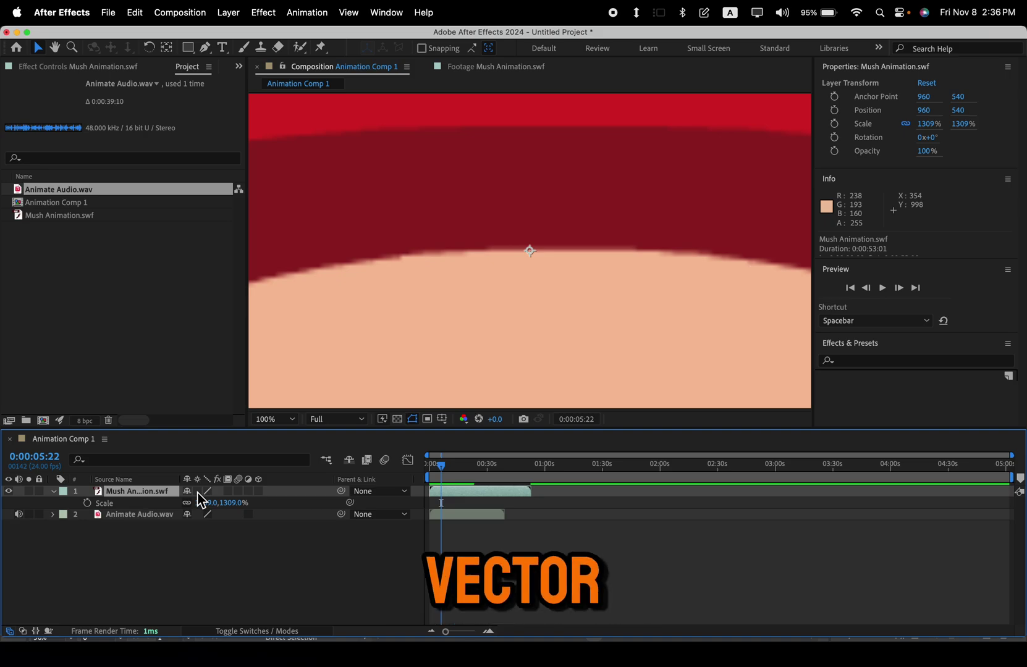
Step: Turn on continuous rasterization for the Mush Animation.swf layer and scale it down to 83%
left_click(198, 492)
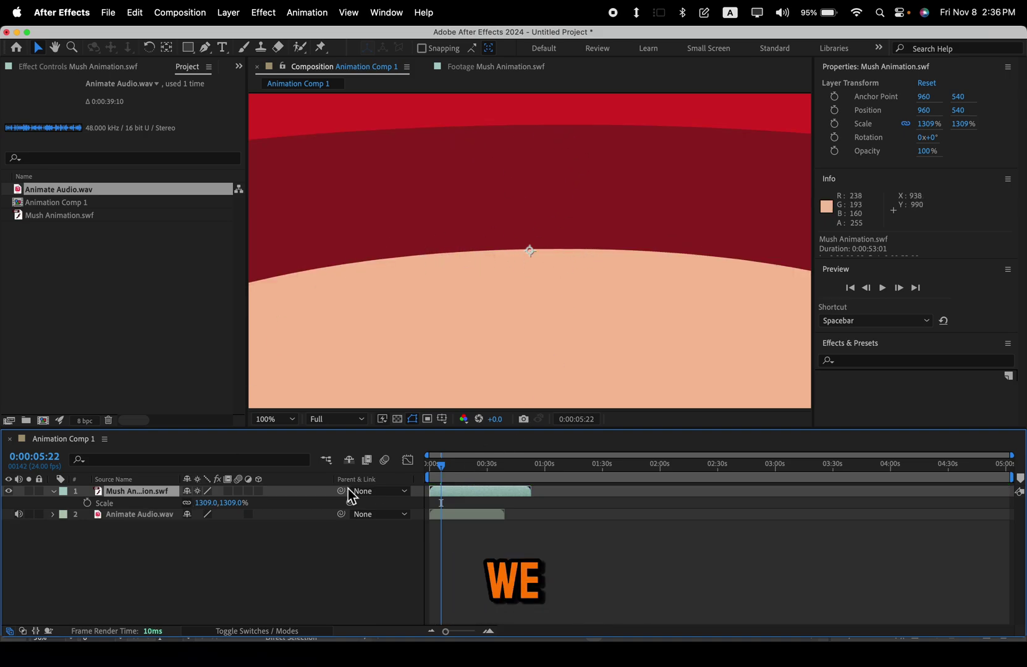
left_click_drag(210, 509, 4, 523)
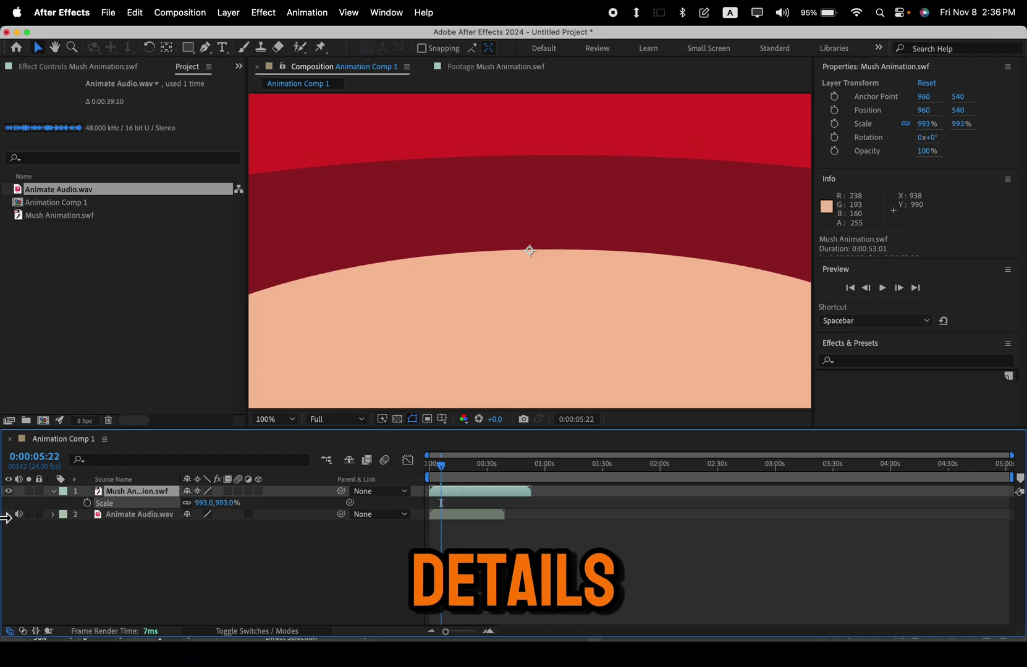
left_click(234, 502)
left_click_drag(235, 502, 184, 495)
left_click(149, 491)
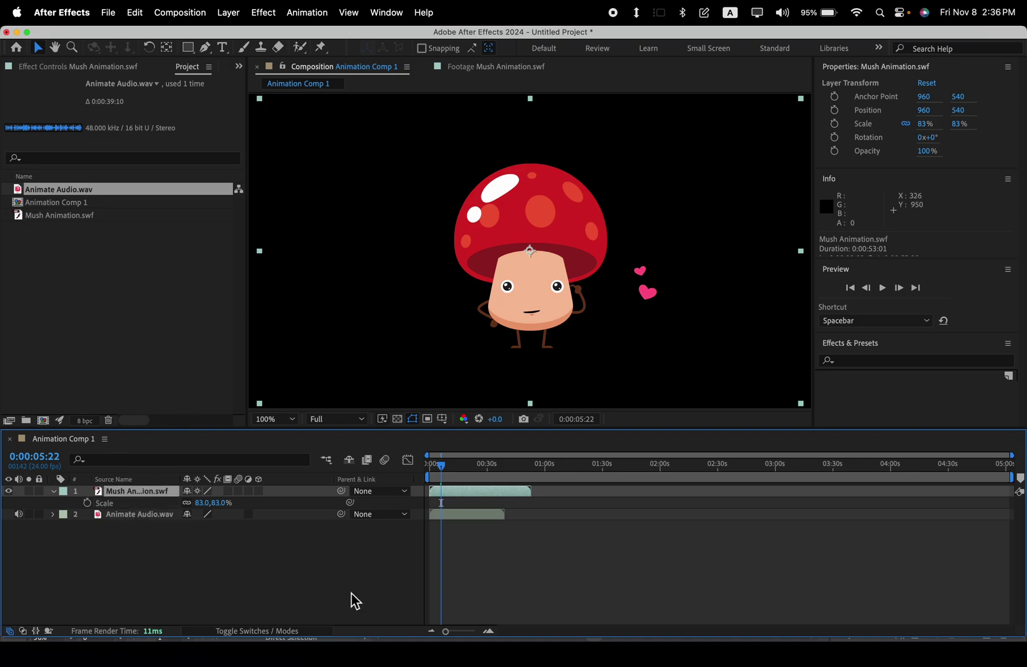
Step: Switch to Illustrator, check the forest and accorn layers of Enviroment.ai by toggling their visibility, and save the file
key("super+Tab")
key("super+Tab")
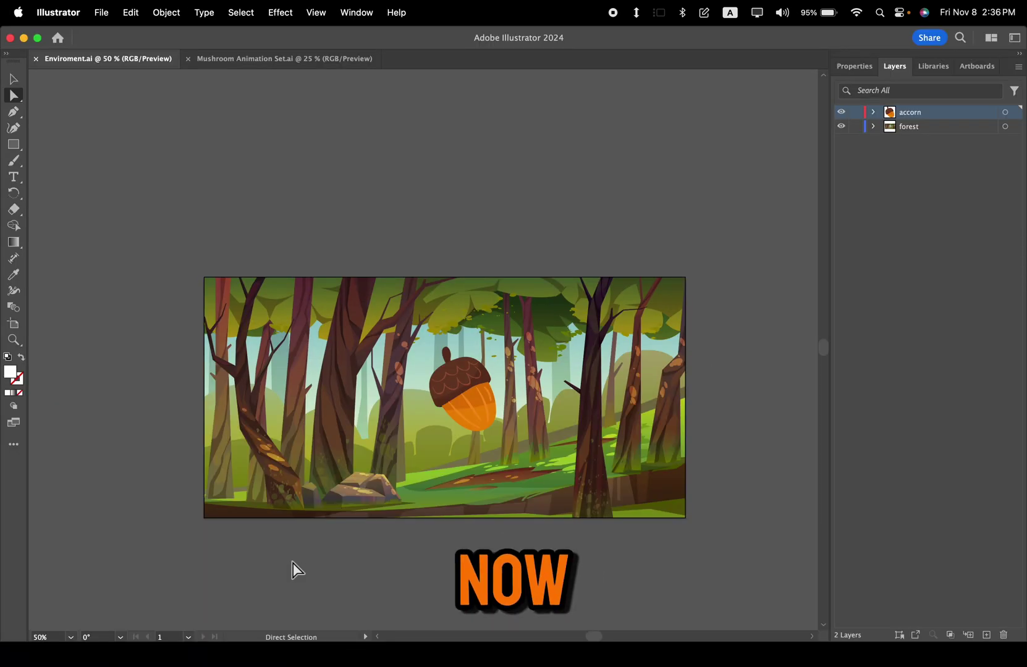
scroll(450, 474, "up", 2)
scroll(449, 474, "down", 2)
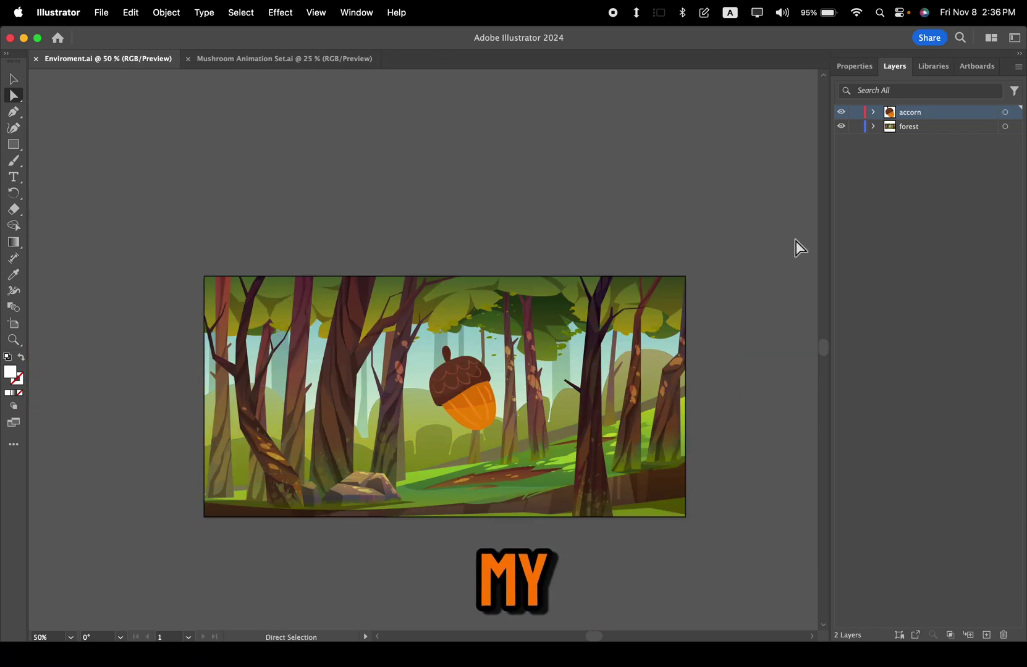
left_click(843, 128)
left_click(841, 127)
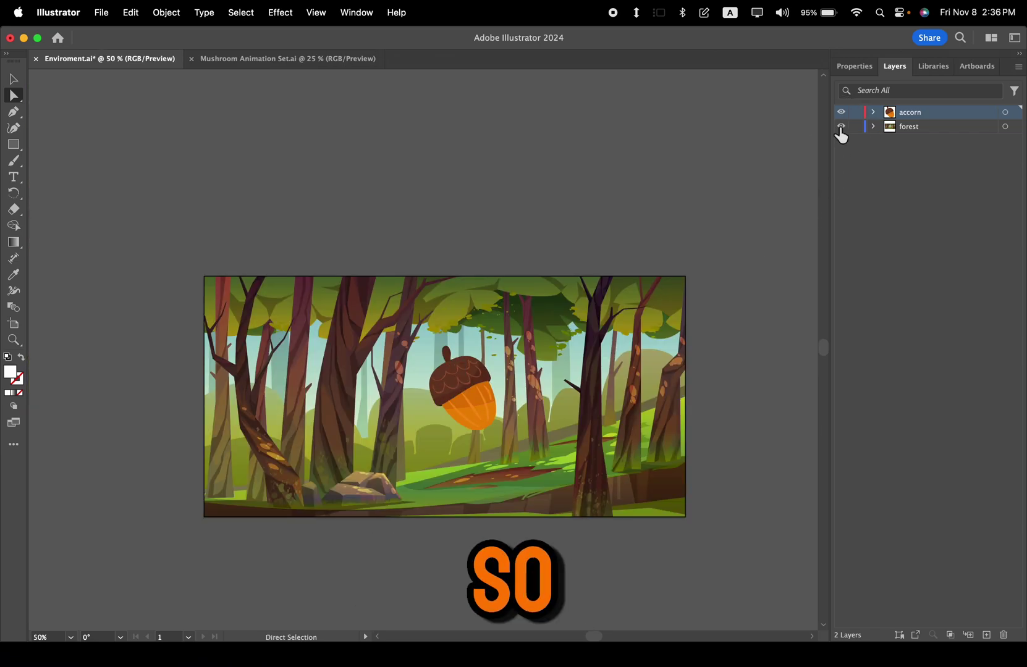
left_click(844, 113)
left_click(845, 113)
left_click(844, 113)
left_click(845, 113)
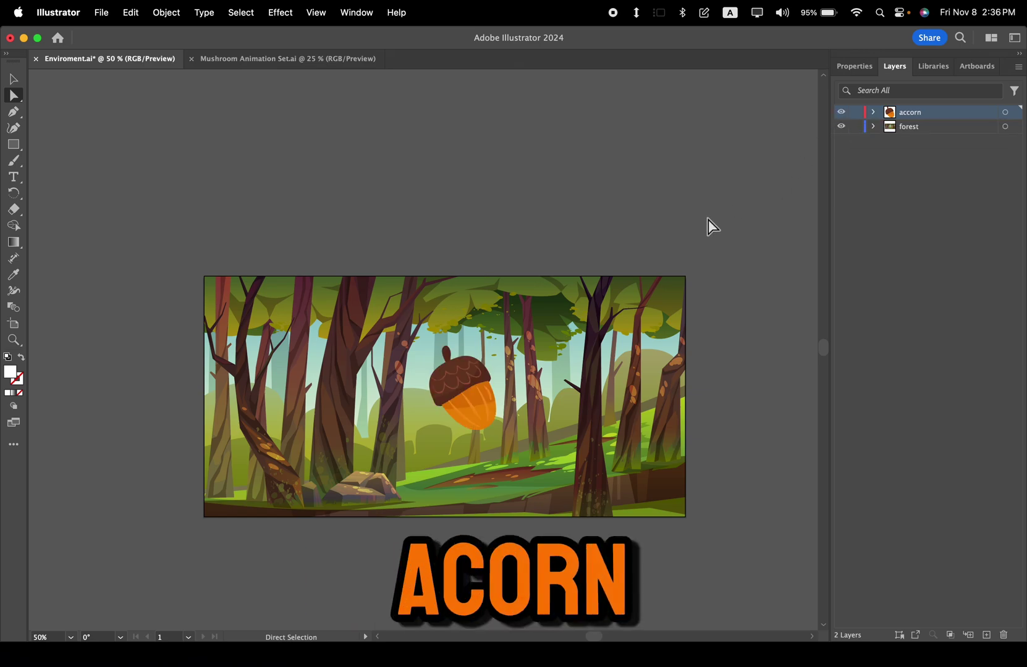
key("super+s")
Step: Switch to Finder over the After Effects project, locate Enviroment.ai in the Character Animation v2 folder and preview its artwork
key("super+Tab")
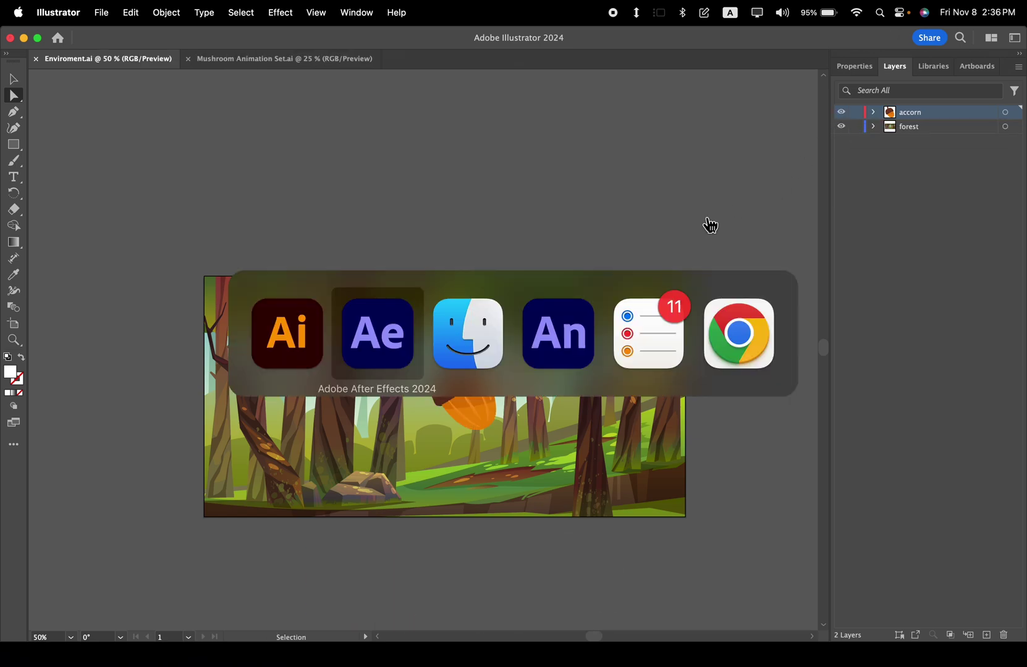
key("super+Tab")
key("super+Tab")
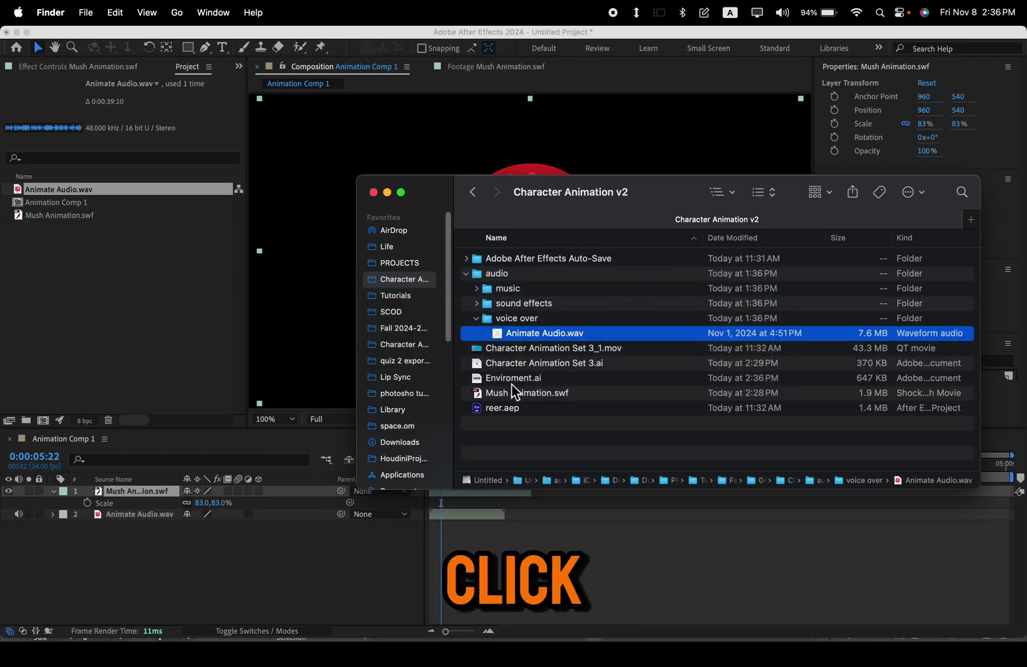
left_click(507, 395)
left_click(514, 366)
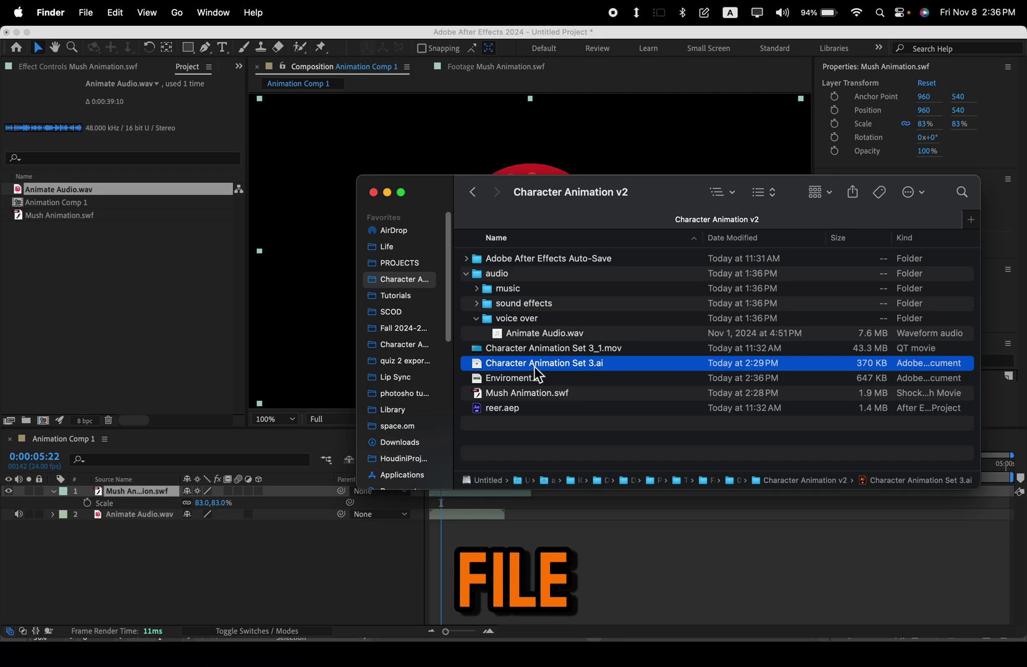
key("Up")
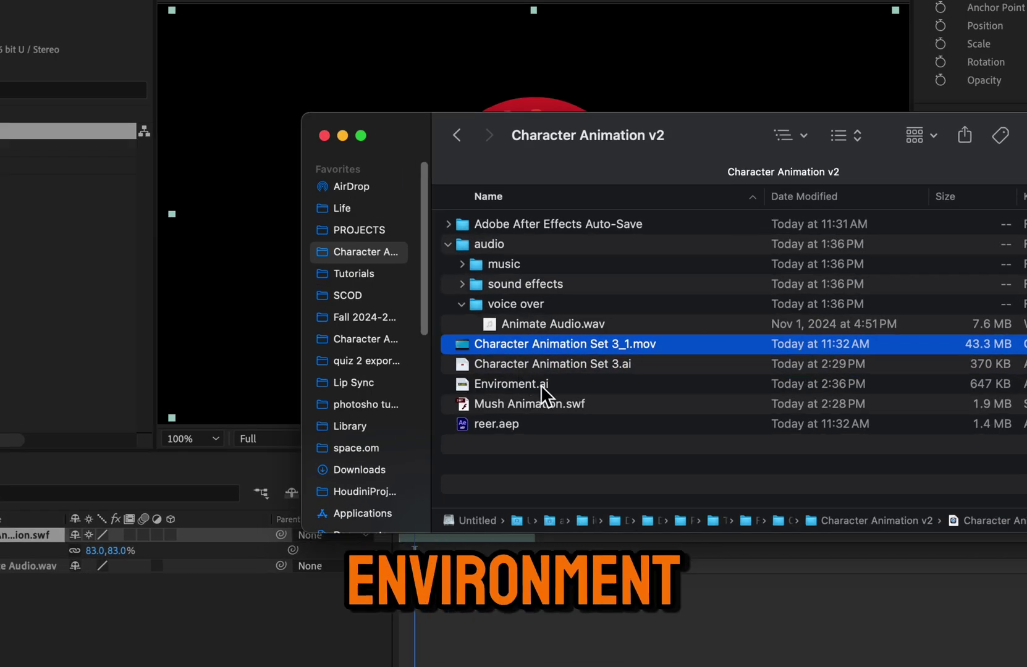
left_click(526, 378)
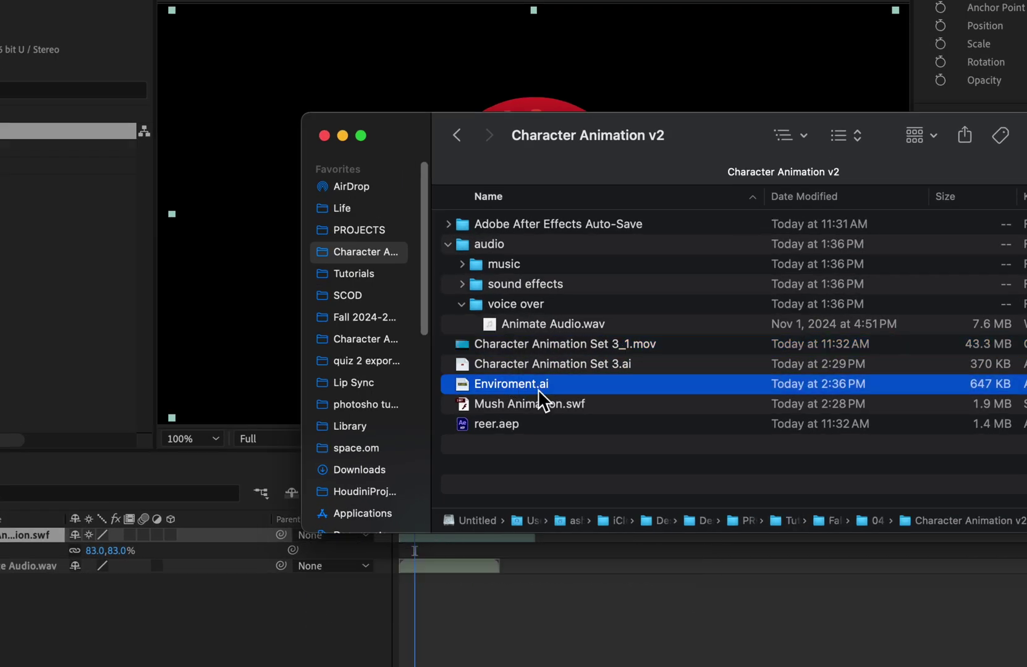
key("space")
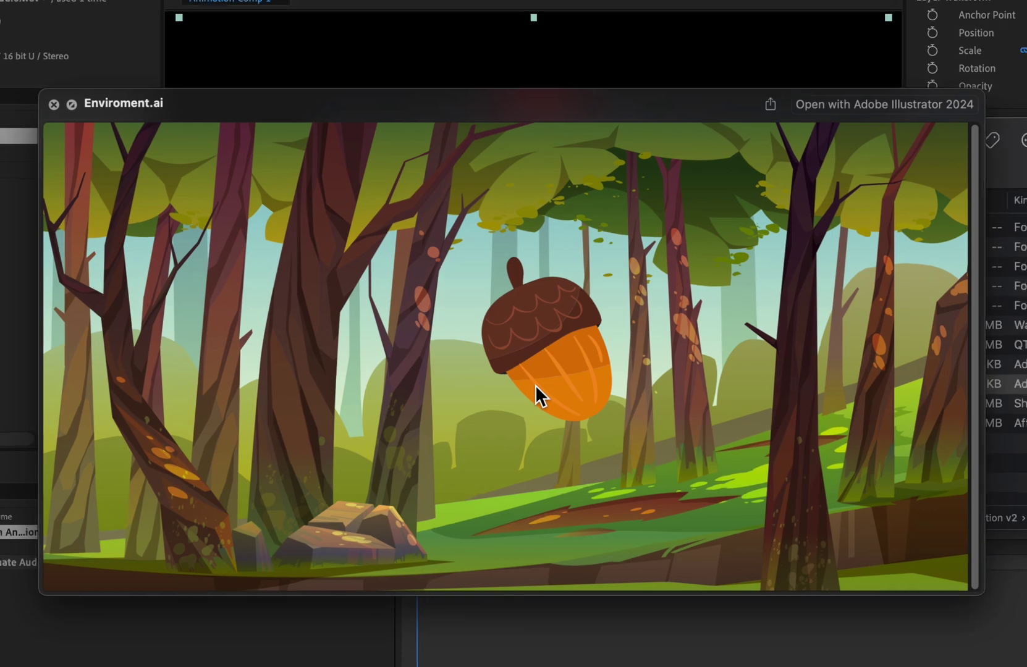
key("space")
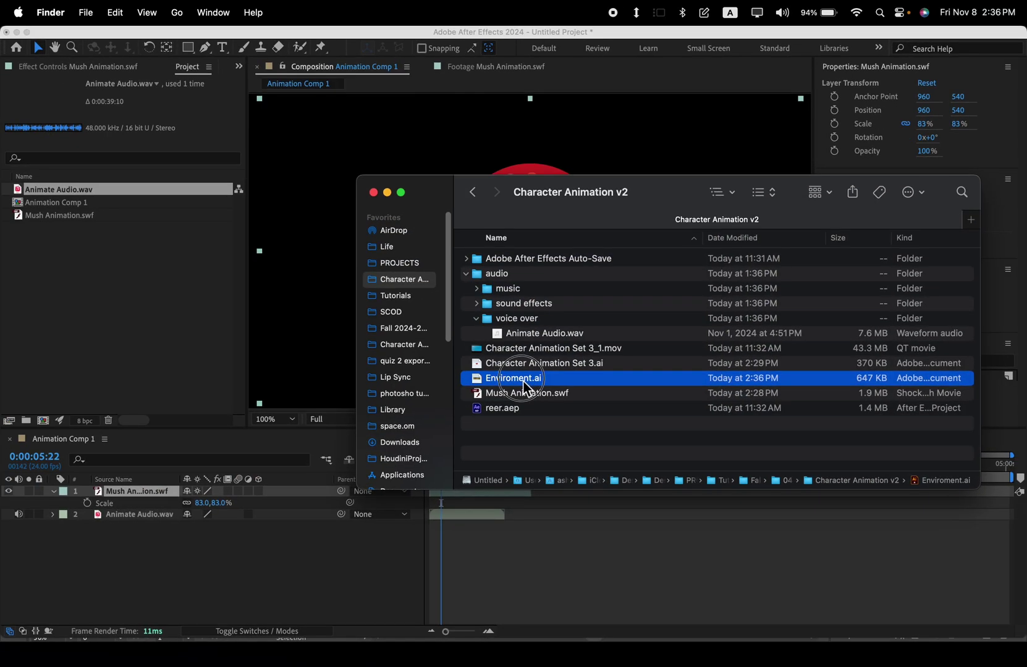
Step: Import Enviroment.ai into the After Effects project as a Composition with footage dimensions set to Layer Size
left_click_drag(524, 388, 117, 288)
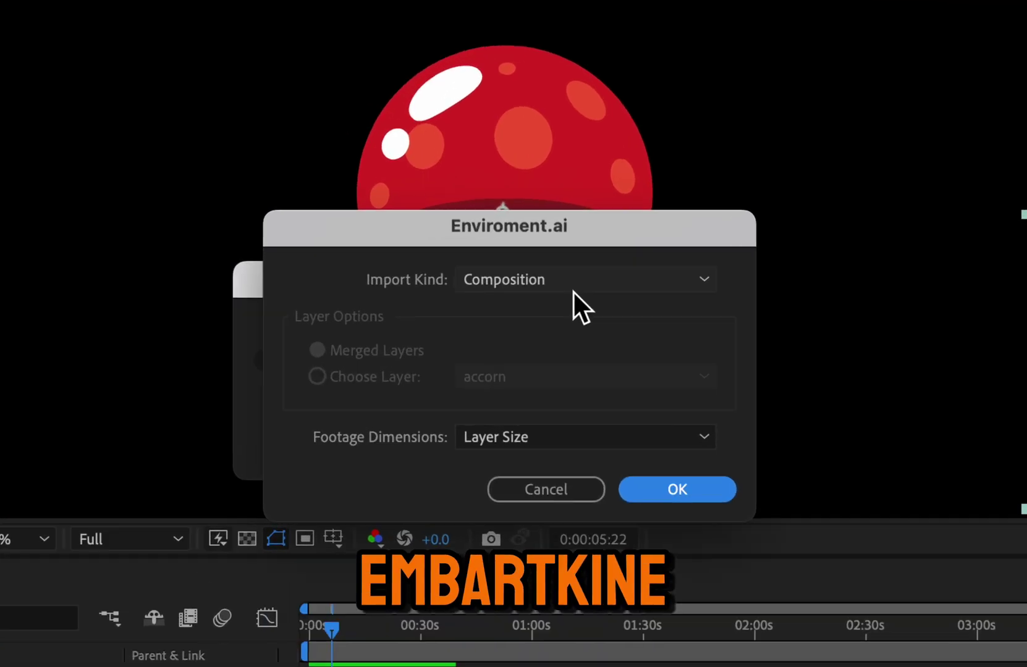
left_click(559, 288)
left_click(528, 349)
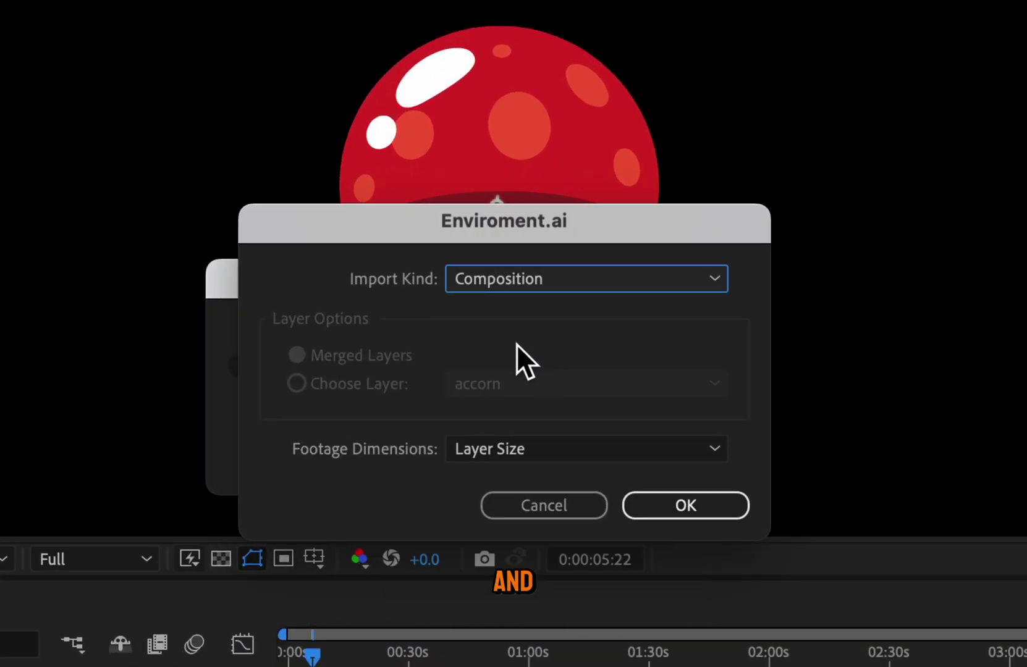
left_click(689, 508)
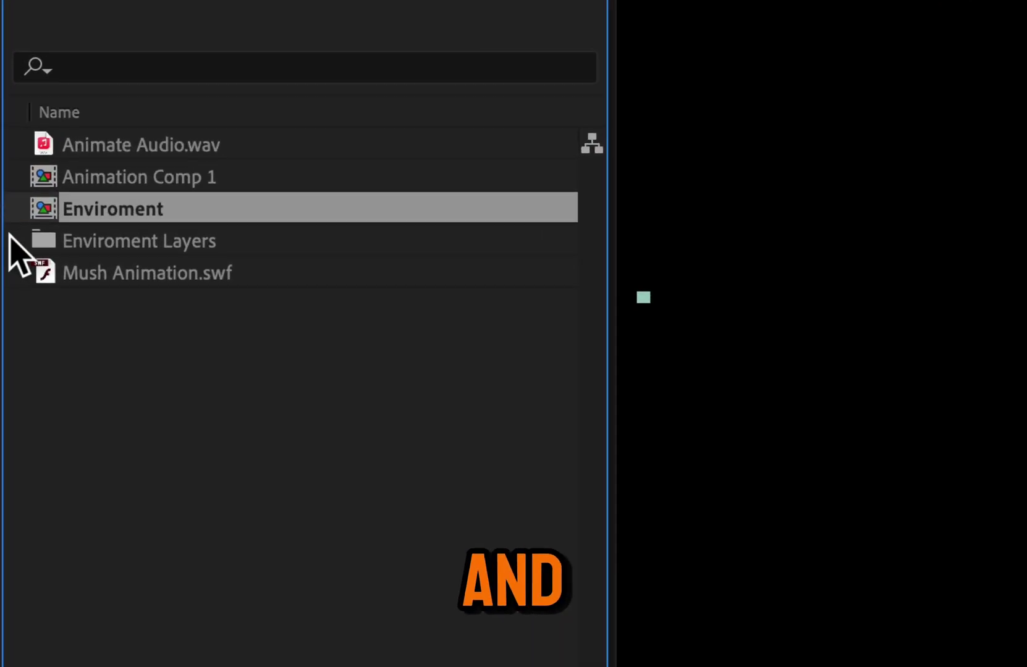
Step: Expand the Enviroment Layers folder in the project and check the separate forest and accorn layer items
left_click(35, 229)
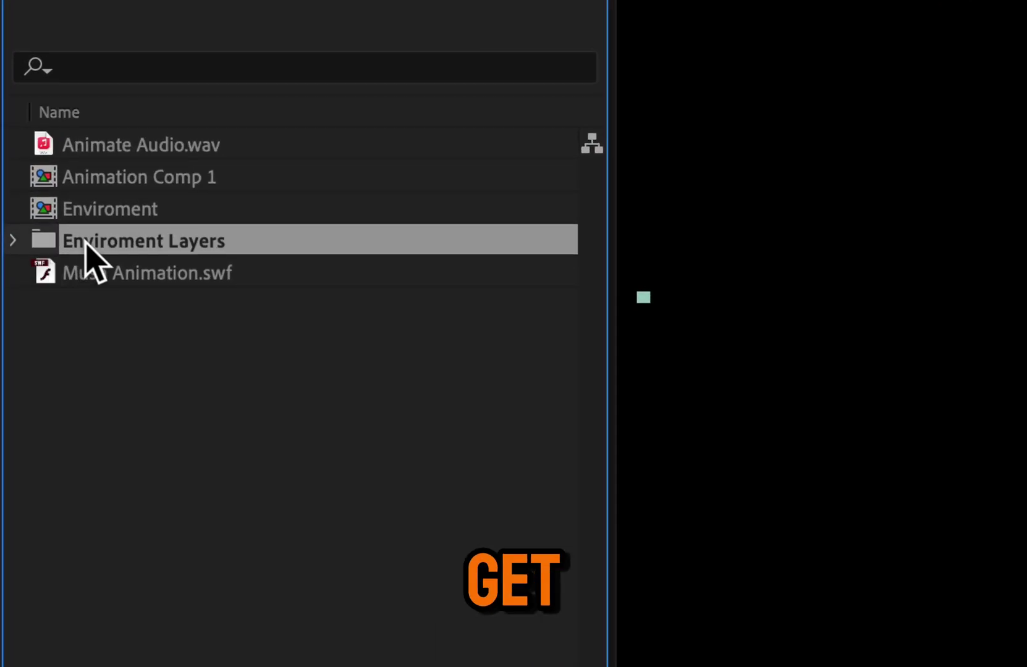
left_click(13, 240)
left_click(144, 310)
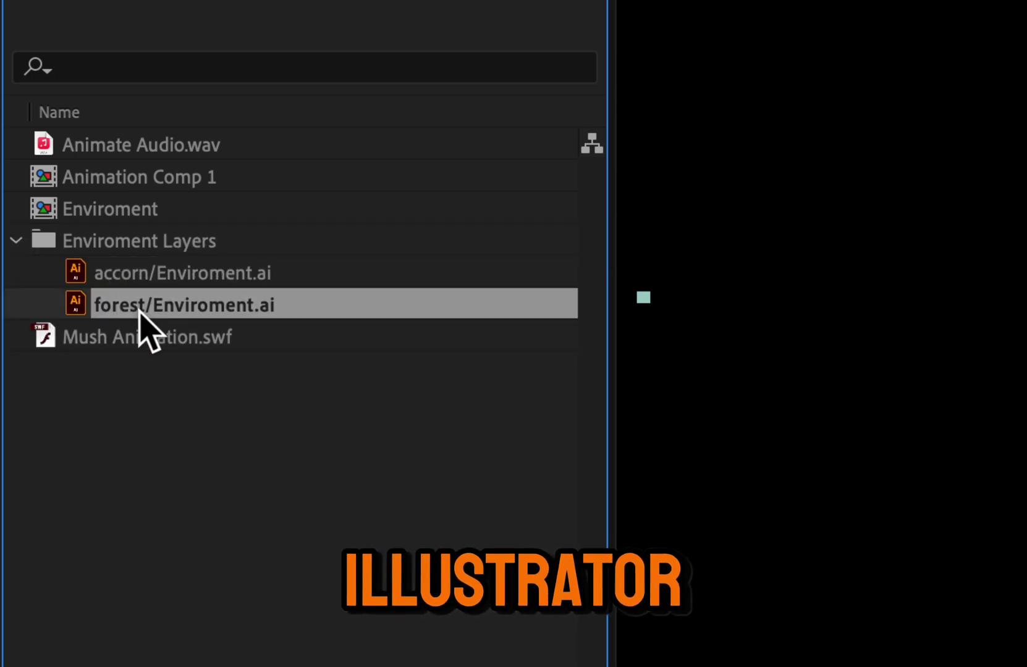
left_click(127, 276)
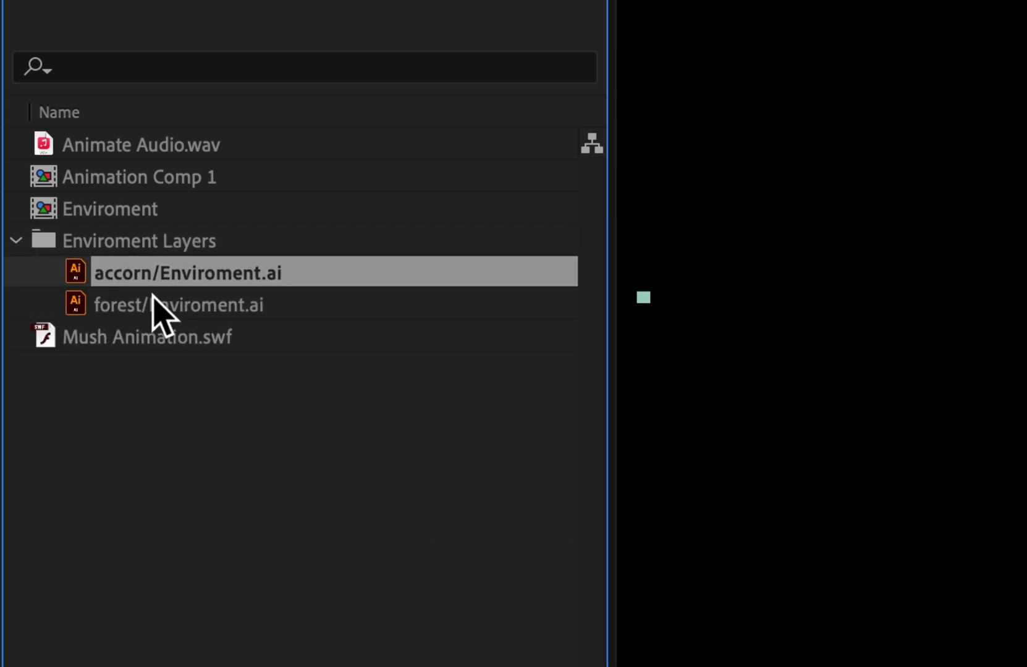
Step: Add forest/Enviroment.ai to Animation Comp 1 as the lowest layer and accorn/Enviroment.ai as the topmost layer
left_click(141, 305)
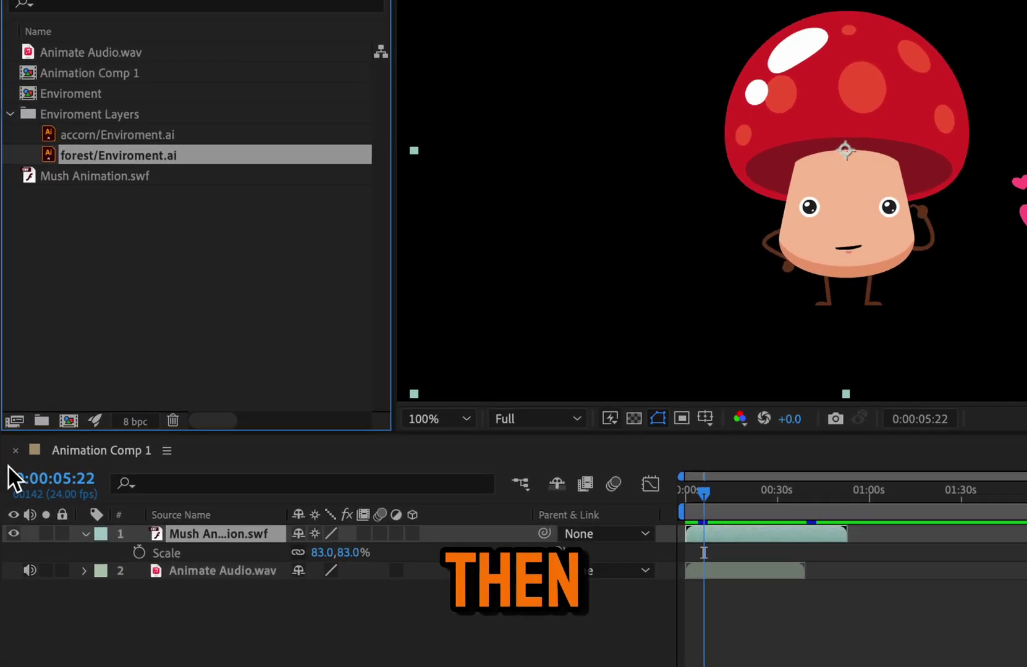
left_click_drag(111, 160, 165, 572)
mouse_move(213, 581)
left_mouse_down()
mouse_move(203, 589)
mouse_move(228, 579)
left_mouse_up()
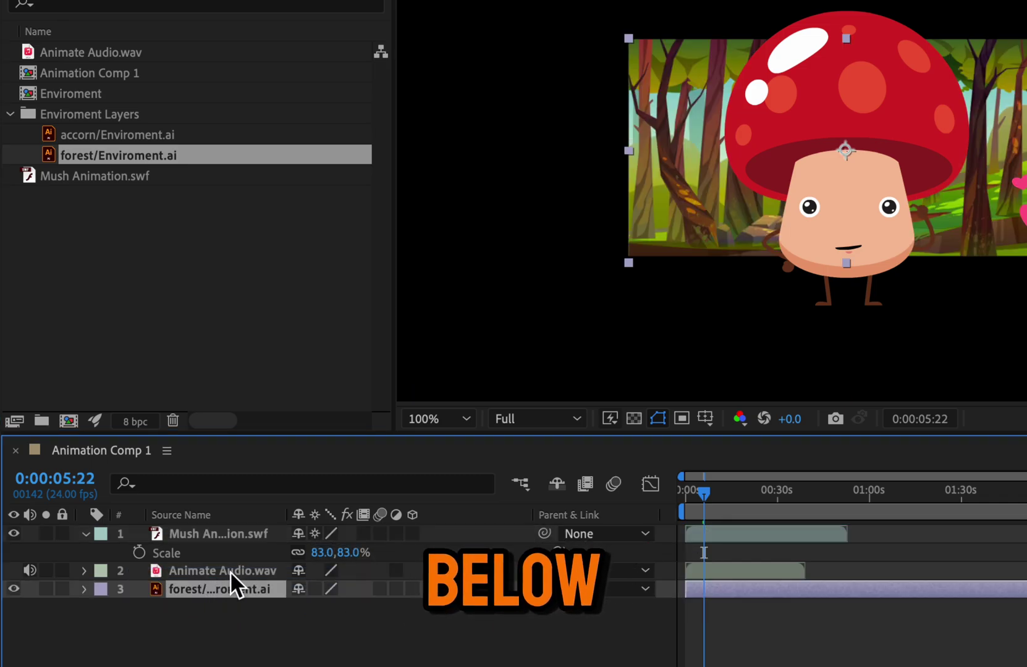
left_click(110, 134)
left_click_drag(103, 134, 220, 536)
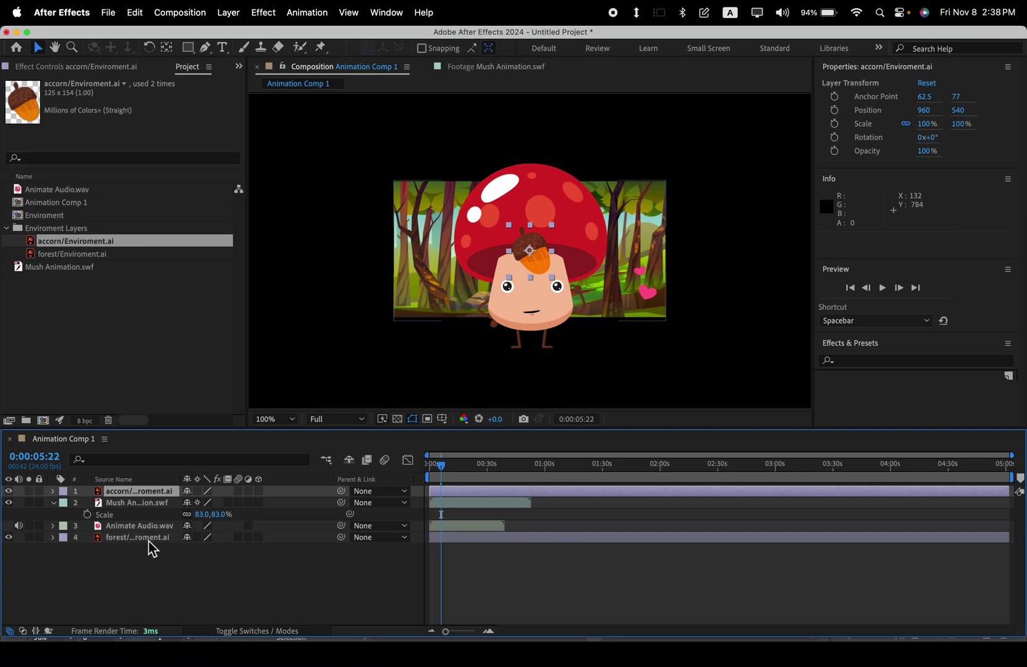
Step: Scale the forest layer up proportionally from its centre until it covers the entire composition frame
left_click(148, 542)
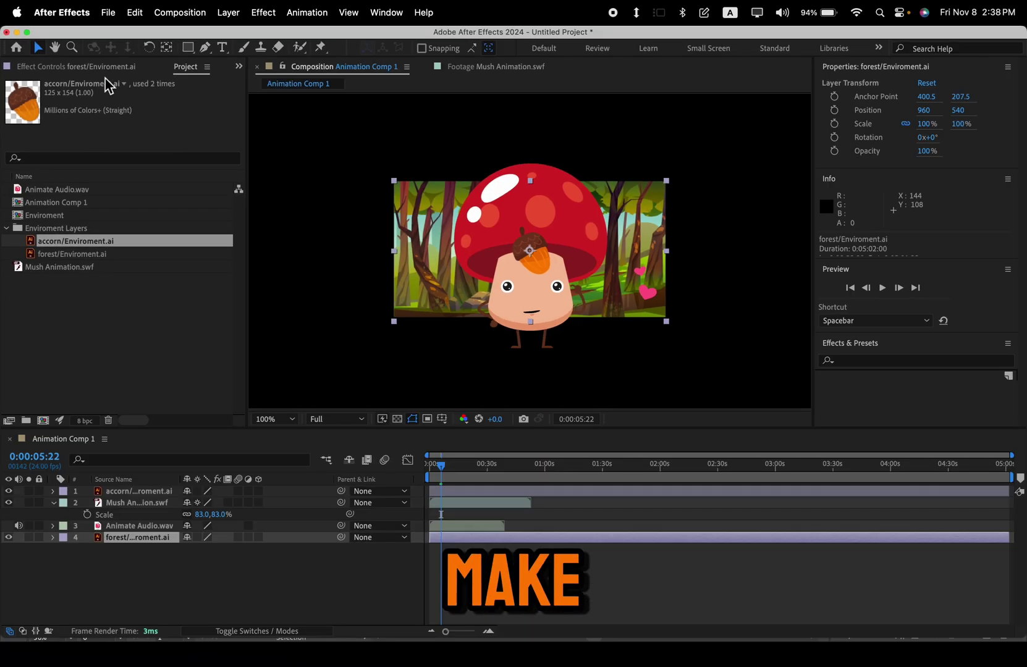
key("comma")
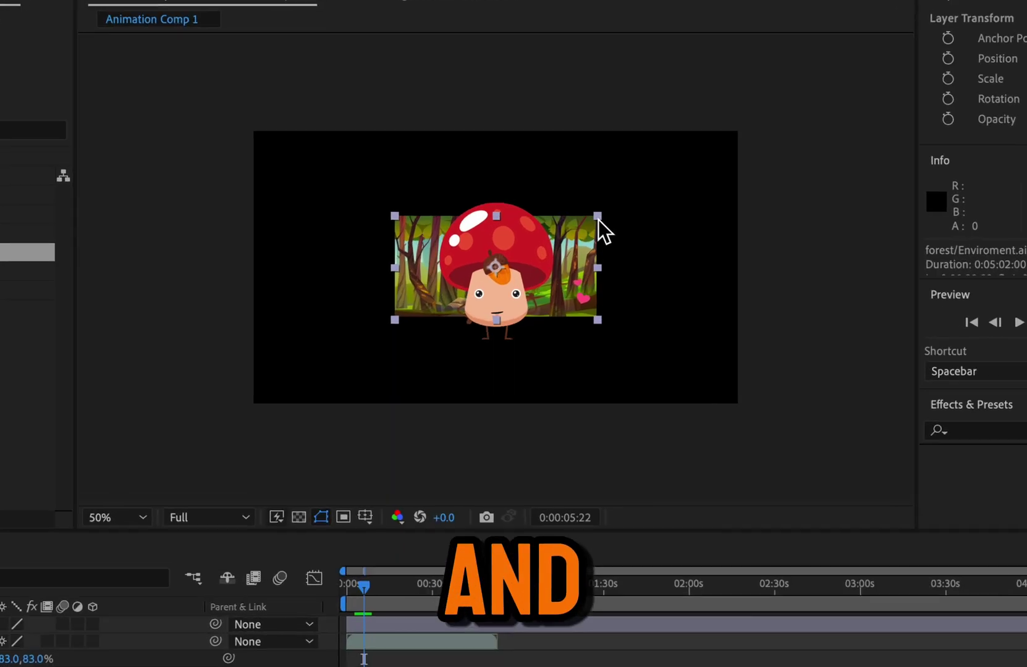
left_click_drag(599, 216, 786, 159, "shift")
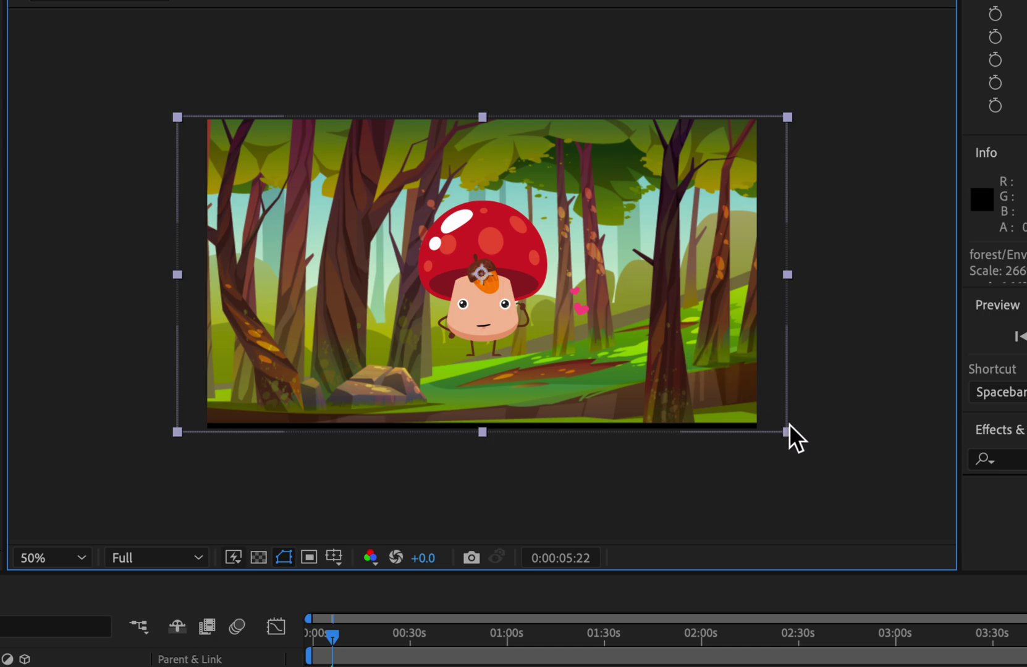
mouse_move(788, 432)
left_mouse_down("shift")
mouse_move(798, 440)
mouse_move(780, 426)
mouse_move(803, 437)
left_mouse_up("shift")
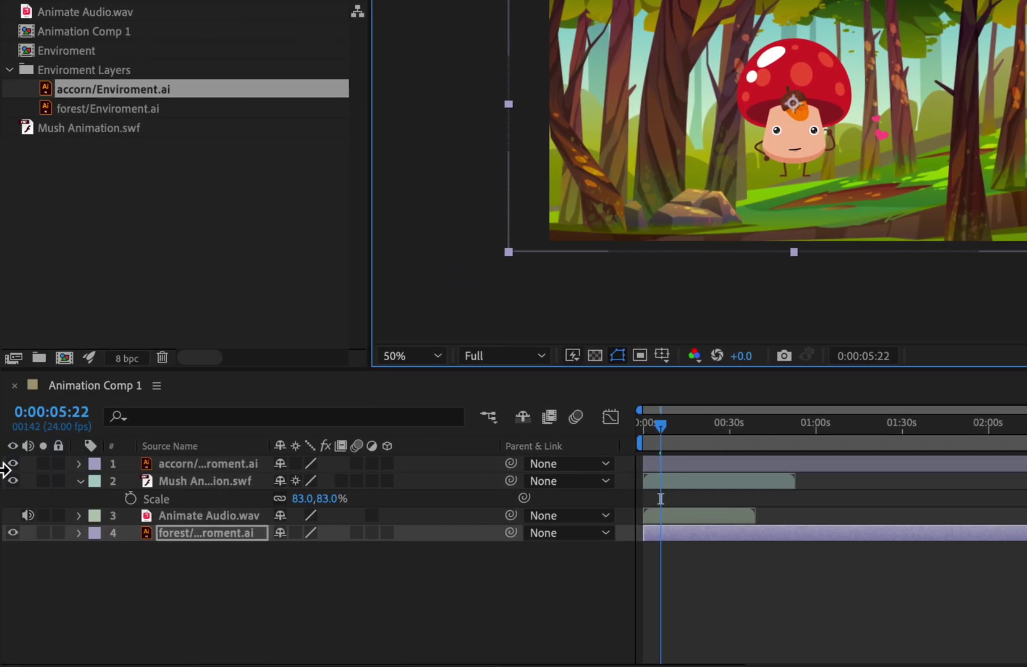
Step: Turn on continuous rasterization for the forest and accorn Illustrator layers
left_click(221, 535)
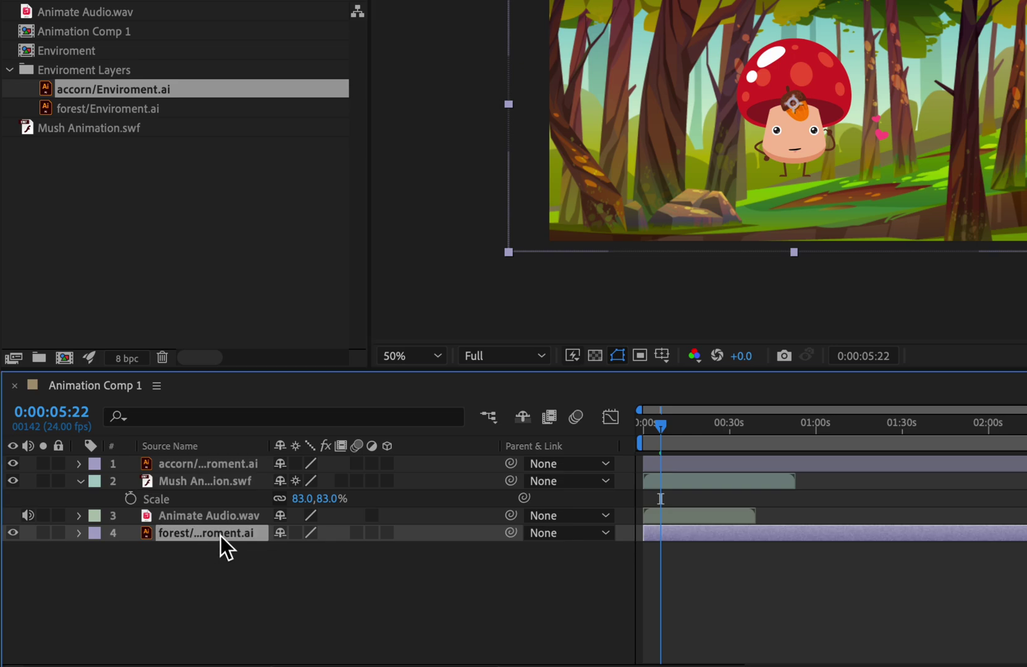
left_click(295, 536)
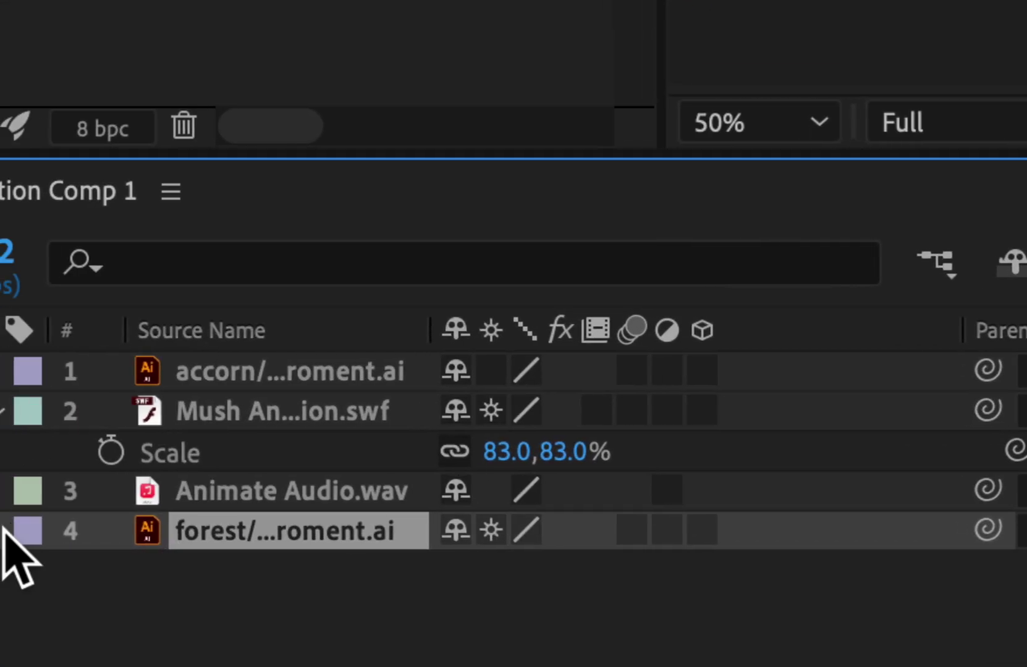
left_click(491, 371)
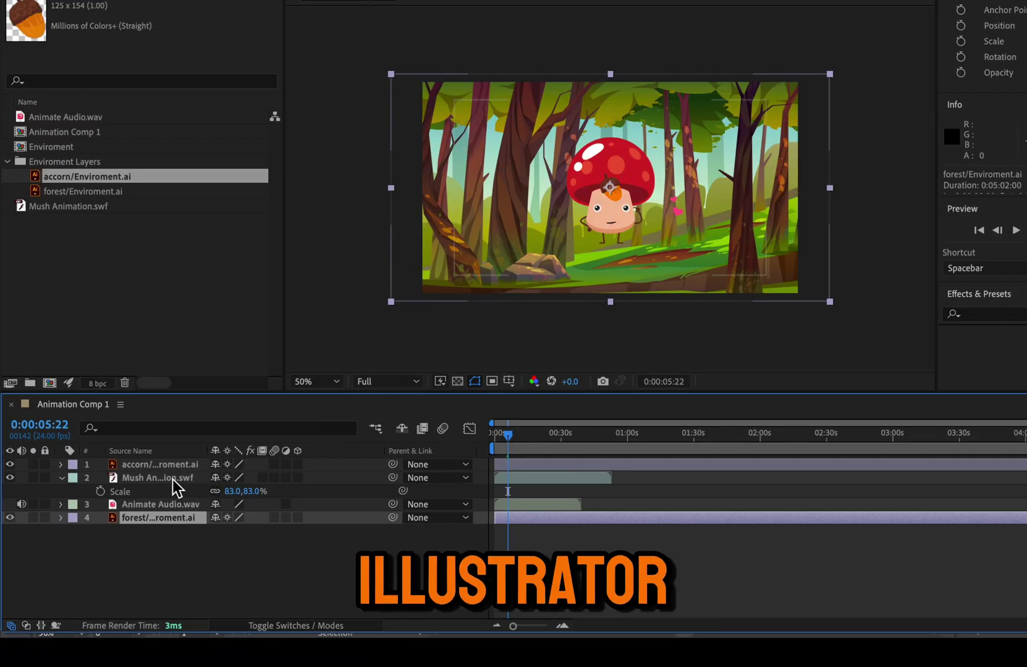
Step: Scale the accorn layer up to 324% and place it above the frame at position 1352, -280
left_click(167, 464)
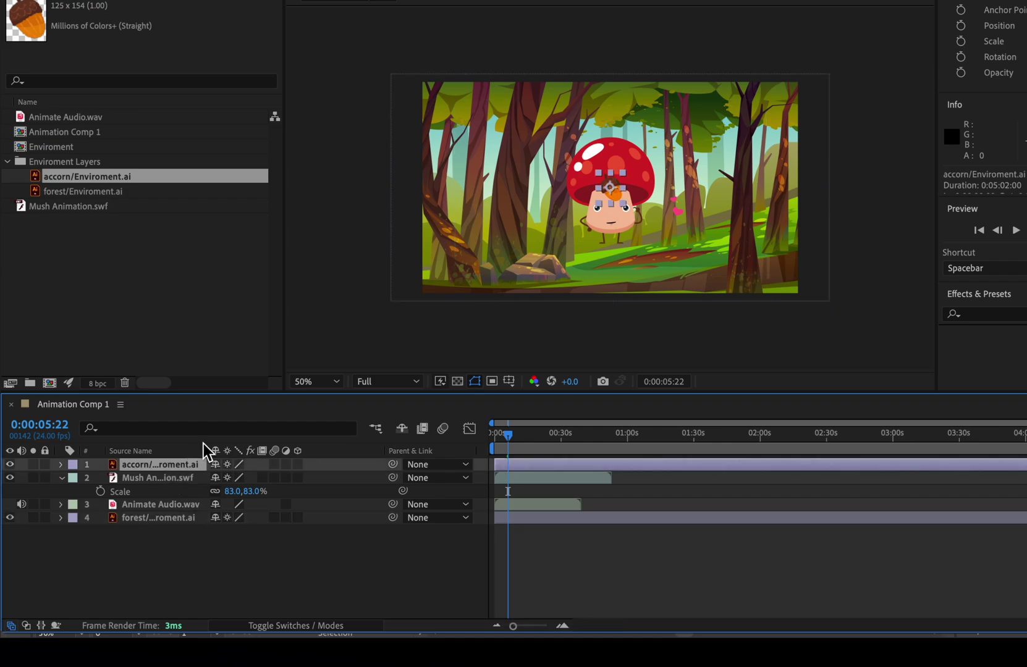
left_click_drag(625, 175, 653, 163)
left_click_drag(623, 207, 702, 60)
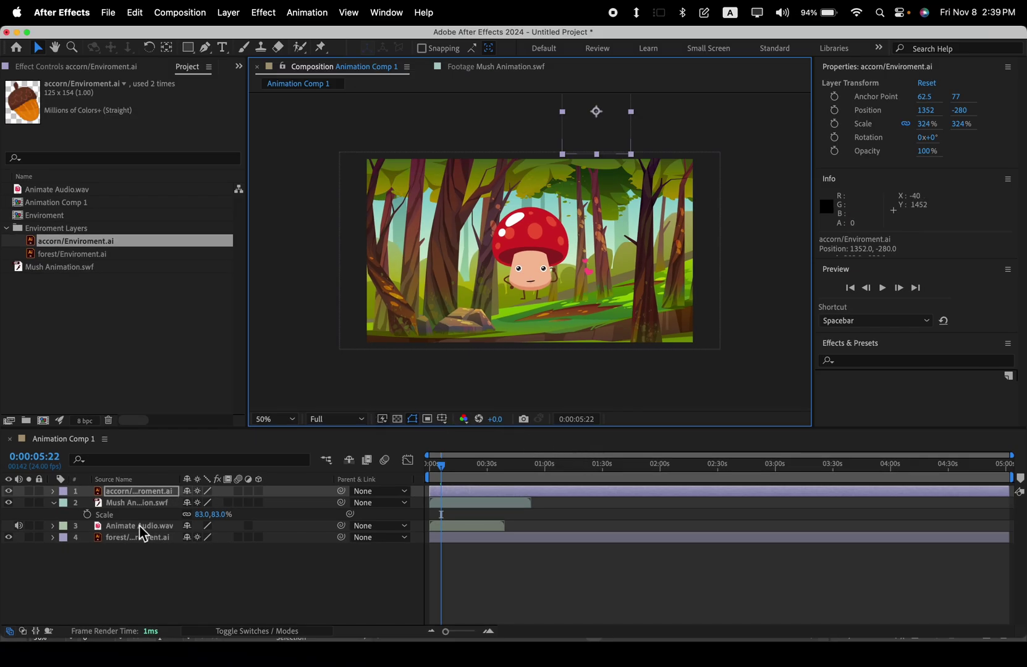
Step: Scale the Mush Animation.swf layer down to about 50.7% and move the mushroom onto the forest ground at position 936, 816
left_click(137, 503)
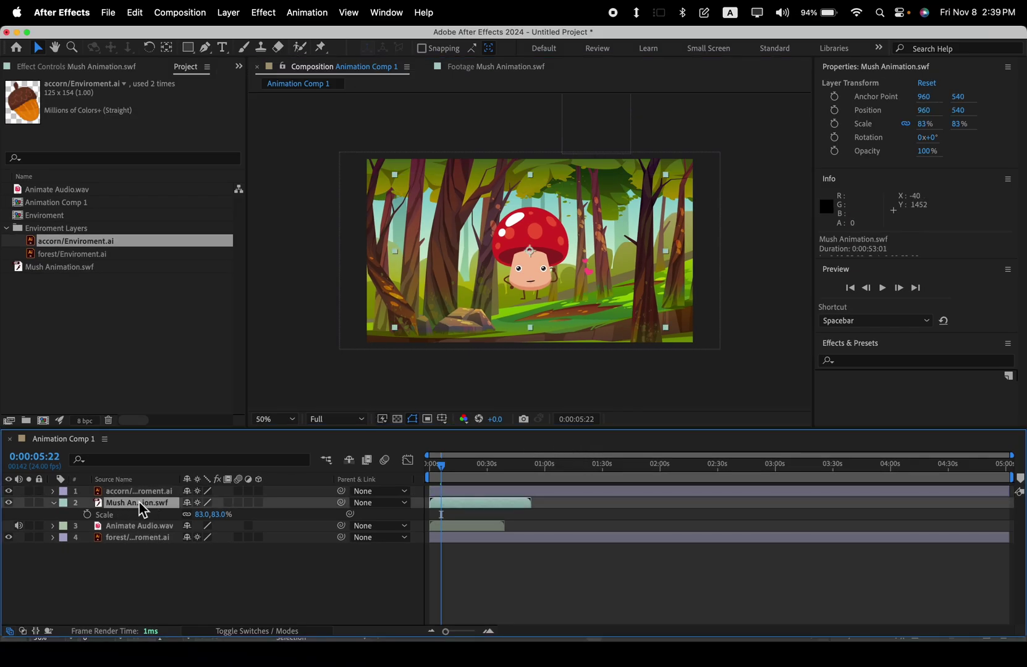
key("/")
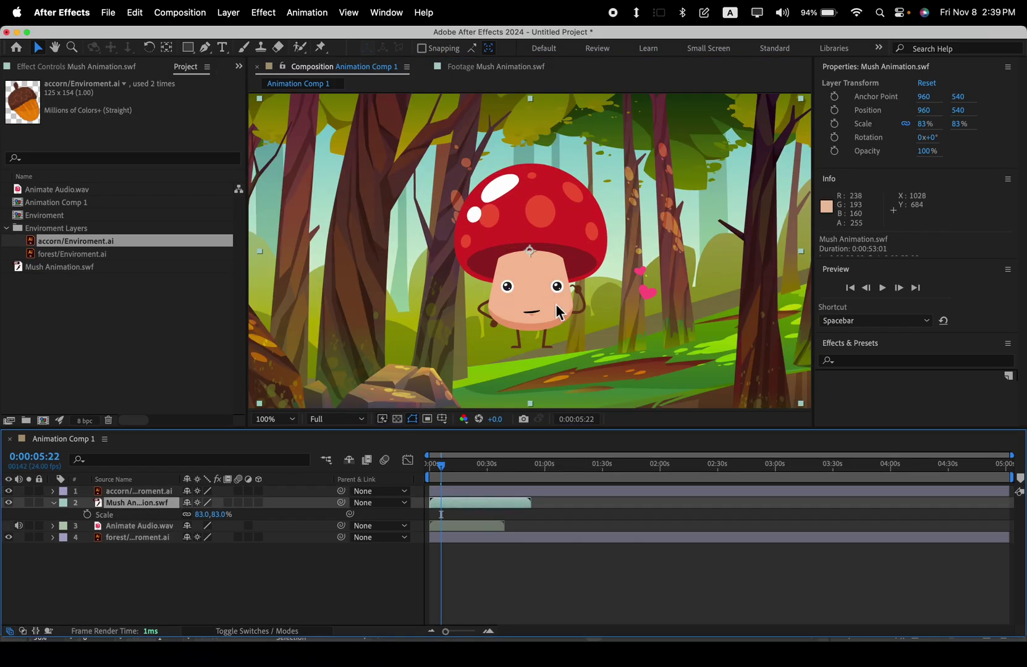
left_click_drag(549, 307, 563, 259)
key("space")
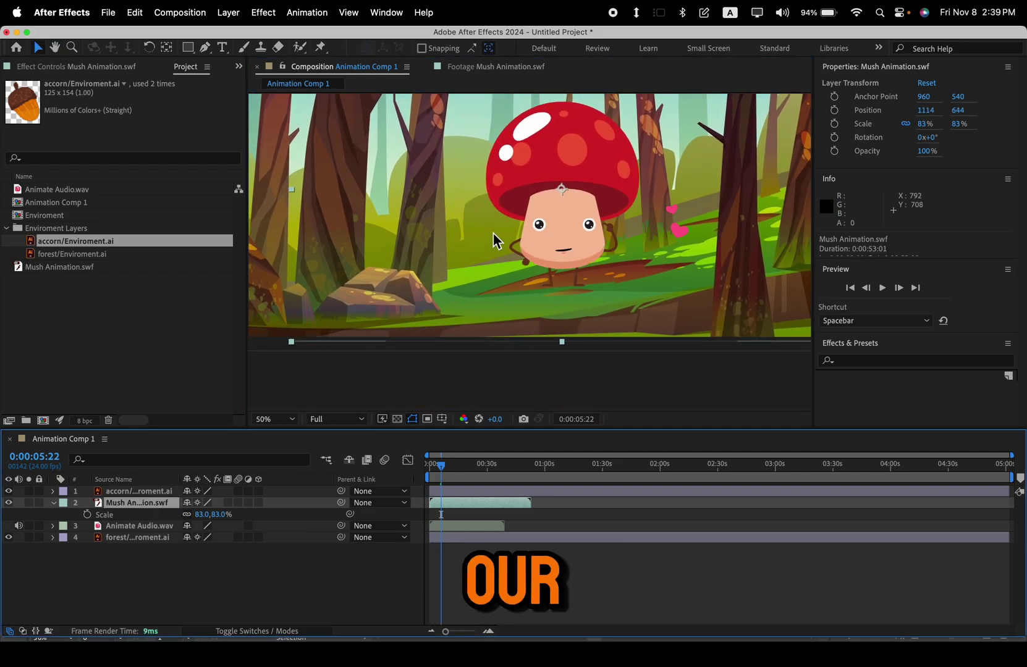
key("space")
left_click_drag(495, 231, 479, 315)
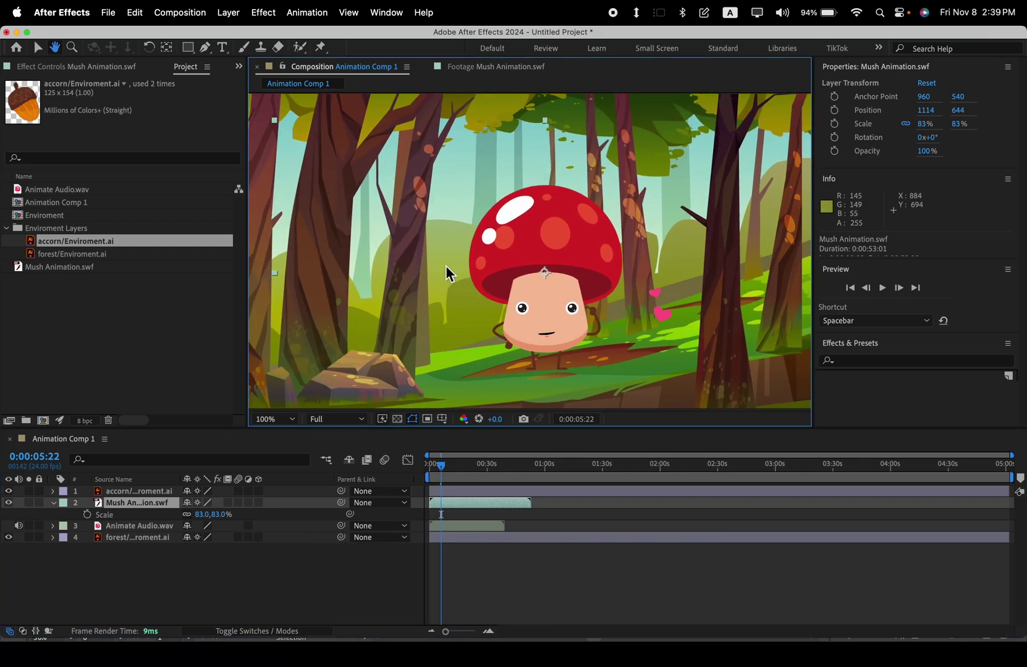
left_click_drag(276, 121, 383, 185)
left_click_drag(529, 232, 471, 291)
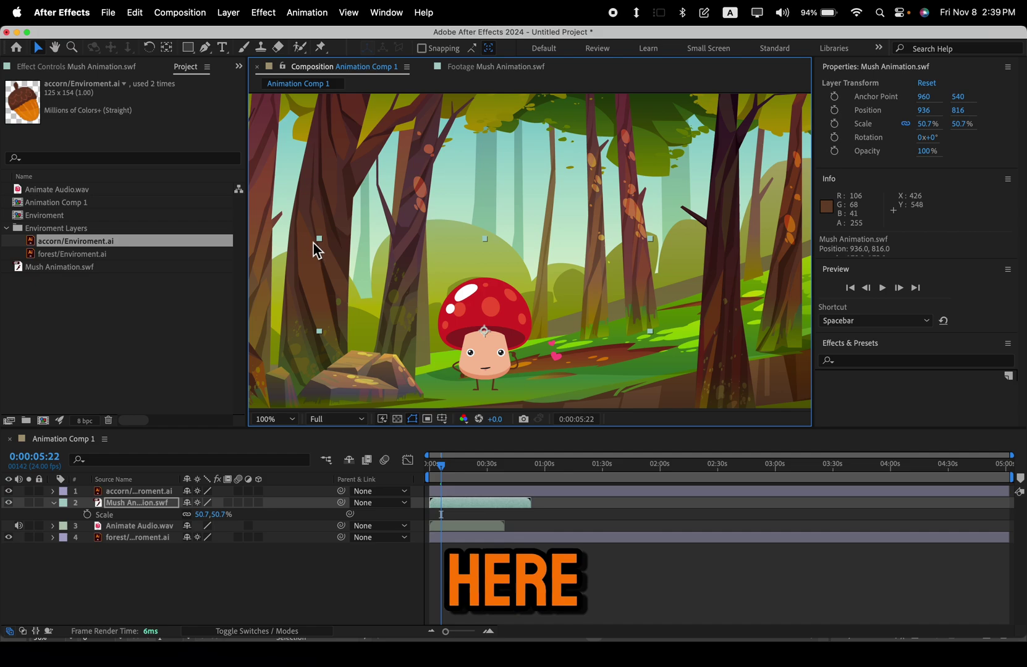
Step: Shrink the mushroom layer further to about 32.6%, settle it on the grass at position 932, 876 and inspect it up close
left_click_drag(319, 241, 367, 262)
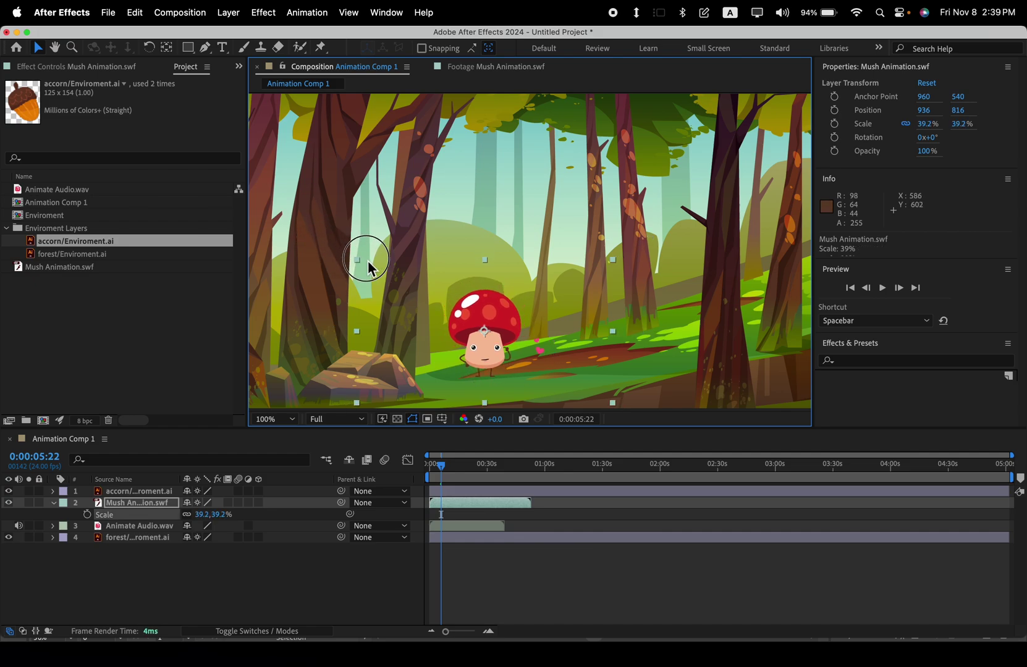
left_click_drag(485, 303, 485, 316)
left_click_drag(359, 274, 381, 287)
left_click_drag(481, 322, 518, 243)
key("space")
scroll(508, 277, "up", 2)
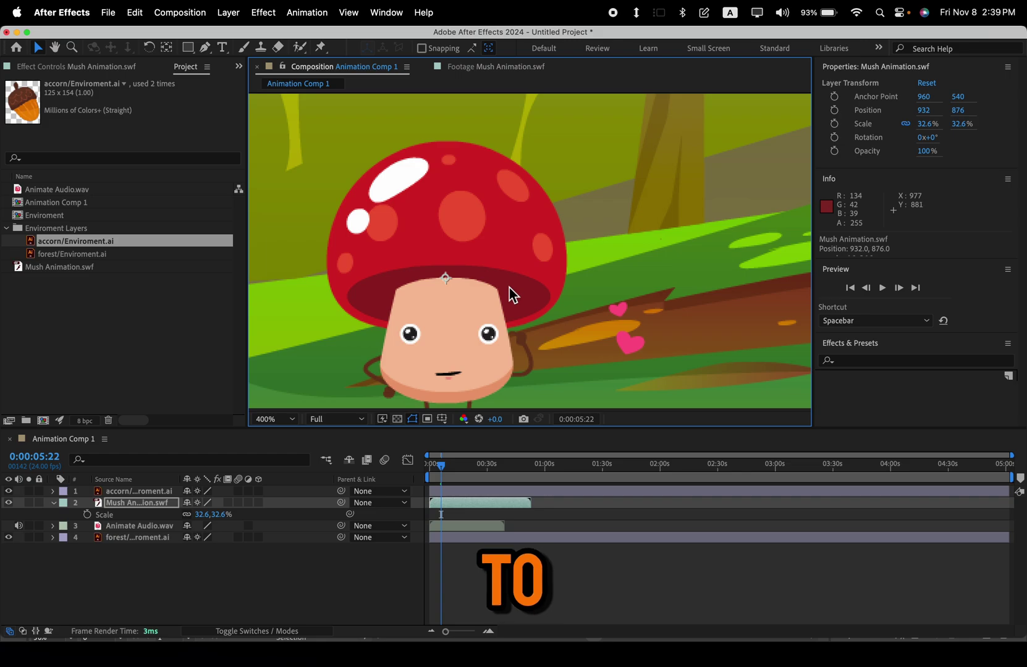
scroll(509, 288, "down", 1)
scroll(507, 285, "down", 1)
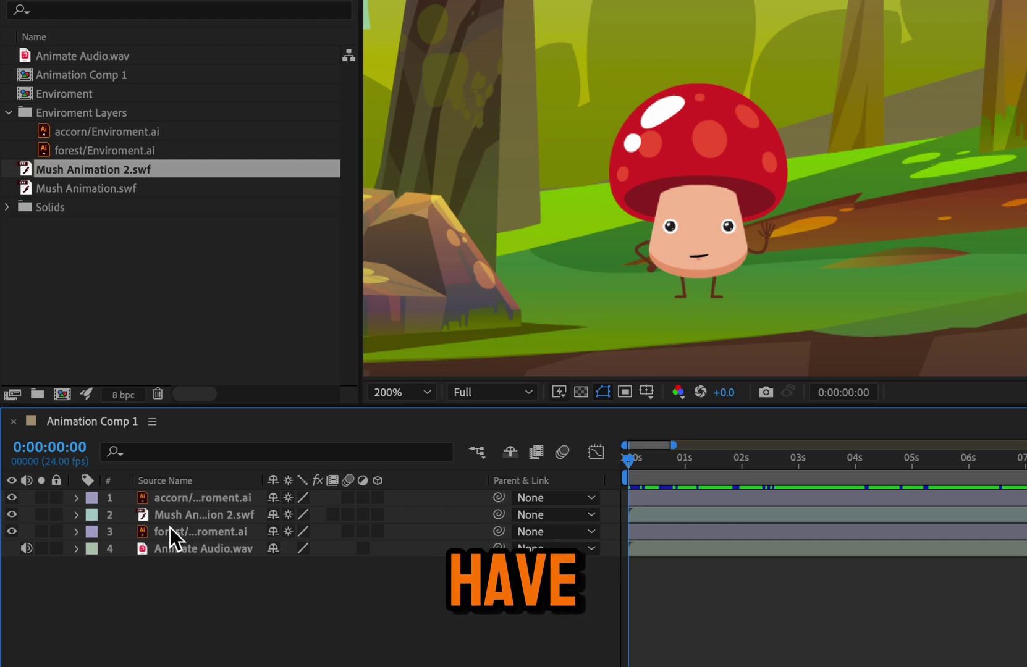
Step: Reveal the Transform properties of the Mush Animation 2.swf layer in Animation Comp 1
left_click(170, 520)
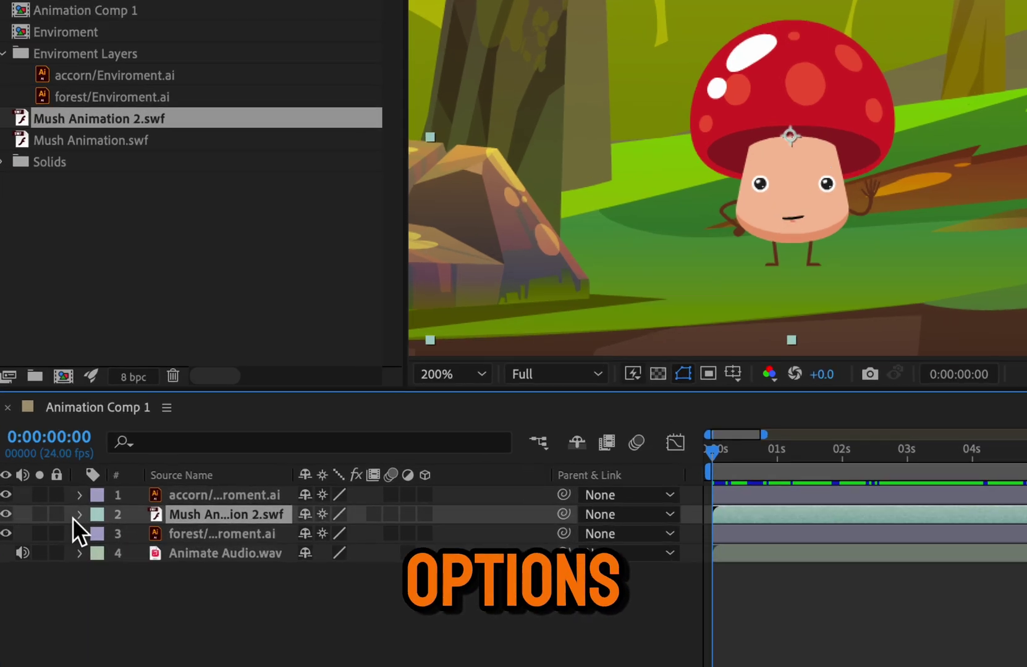
left_click(76, 515)
left_click(109, 534)
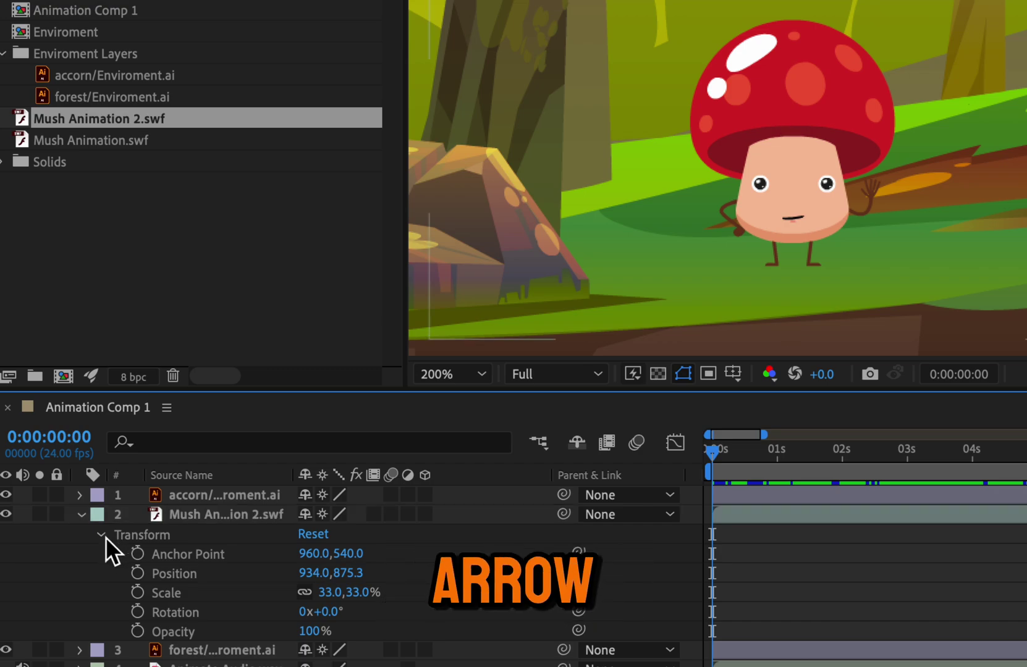
Step: Isolate the Position property of the Mush Animation 2.swf layer, try shifting it horizontally to 1011, and undo the shift
left_click(102, 535)
left_click(102, 535)
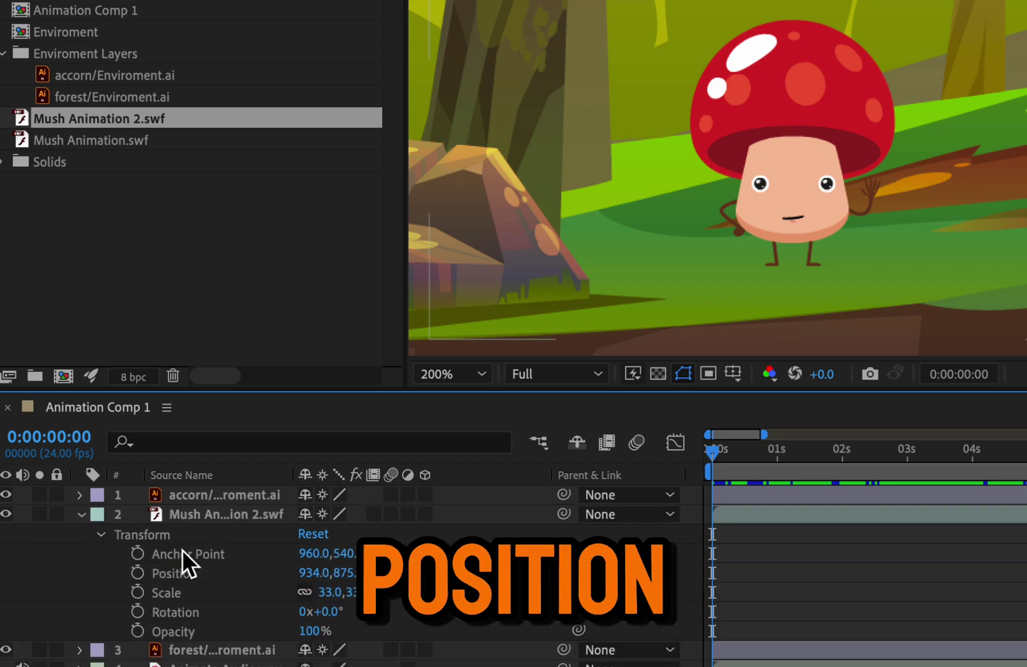
left_click(203, 513)
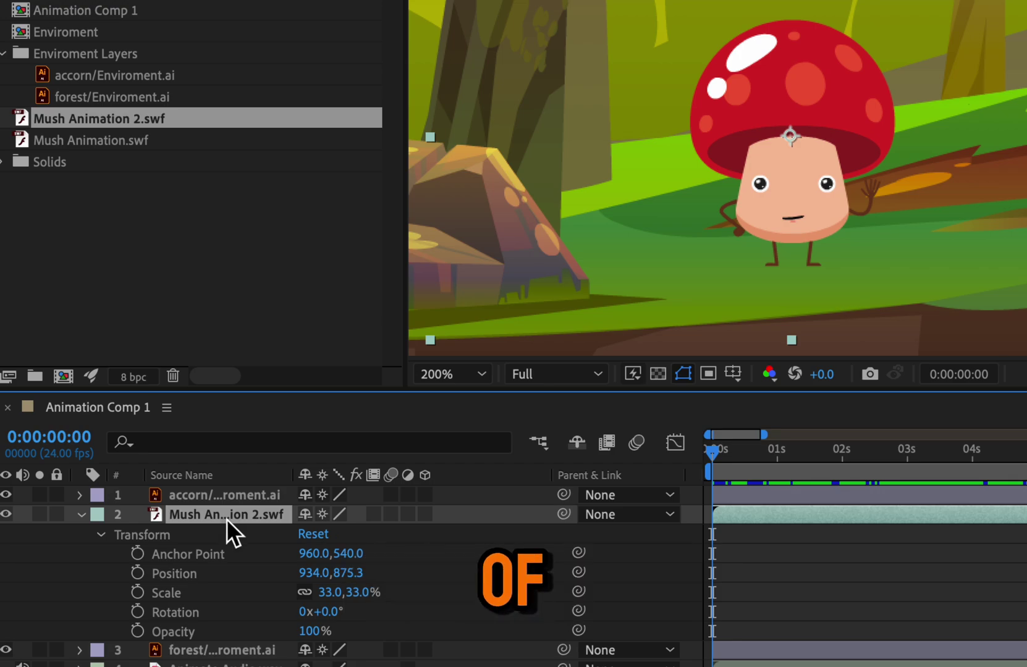
key("p")
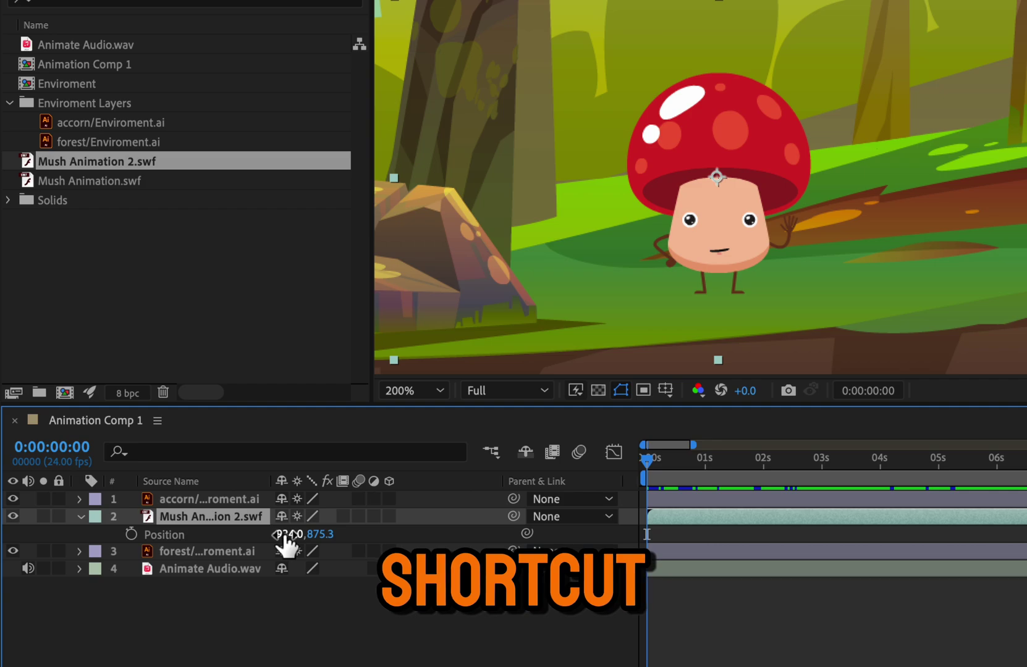
left_click_drag(310, 534, 380, 525)
key("super+z")
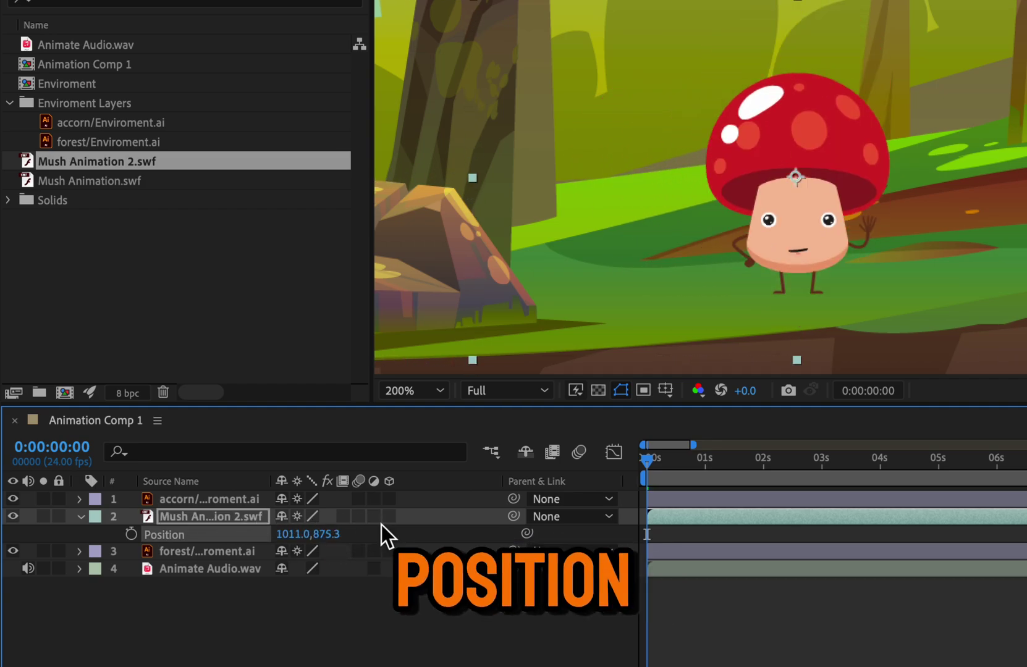
key("super+z")
Step: Isolate the mushroom layer's Scale property, try a proportional scale change, and undo it
key("s")
left_click_drag(327, 540, 361, 545)
key("ctrl+z")
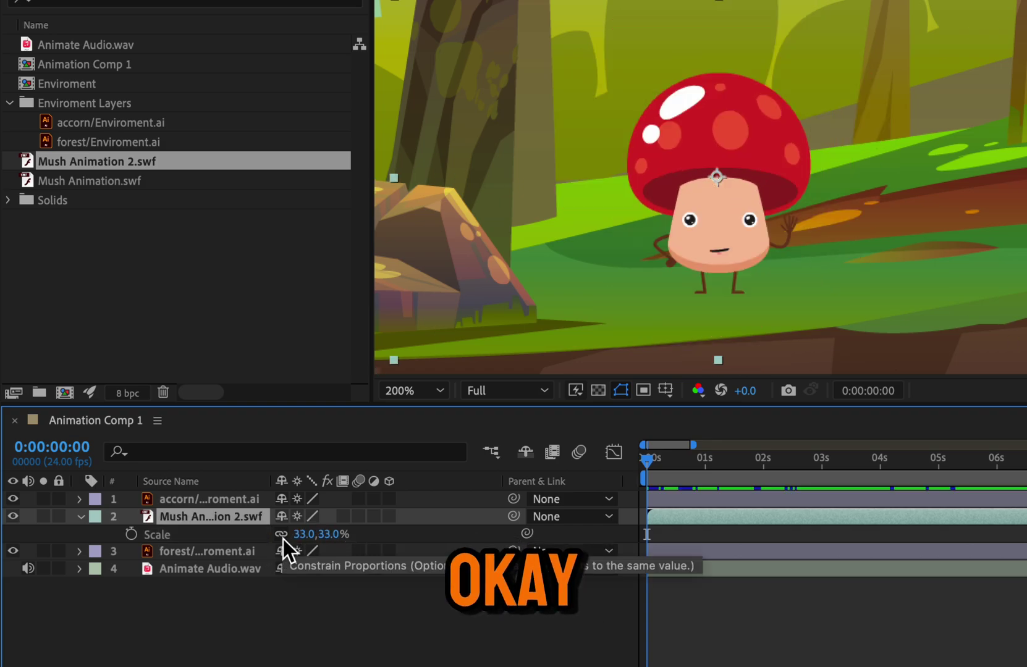
Step: Unlink the mushroom layer's scale proportions, try stretching it to 82, 69%, undo the stretch and relink the proportions
left_click(282, 536)
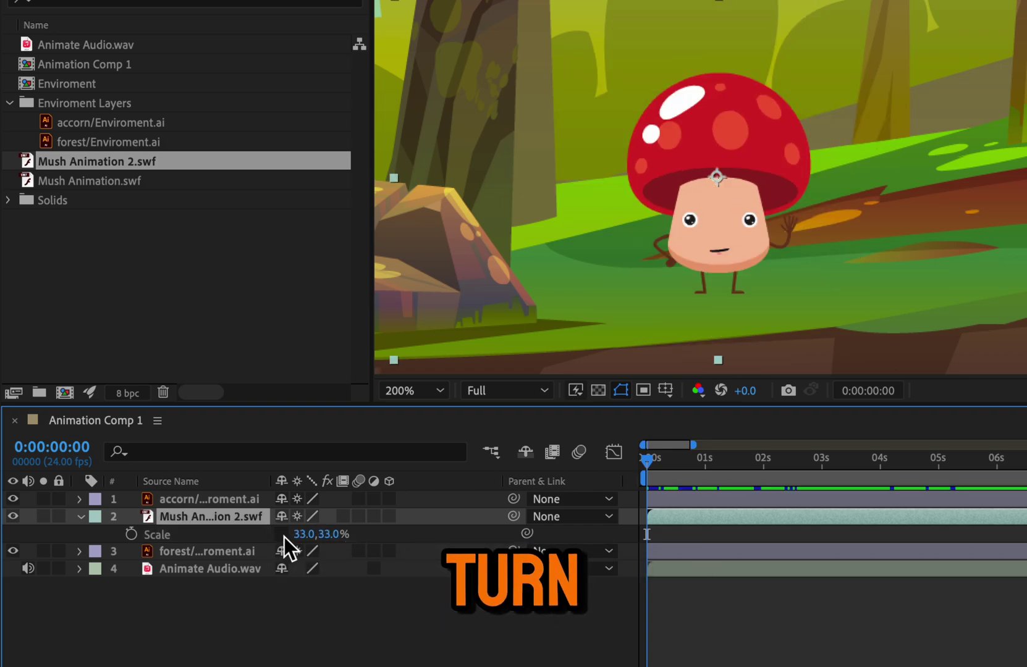
left_click_drag(295, 534, 367, 535)
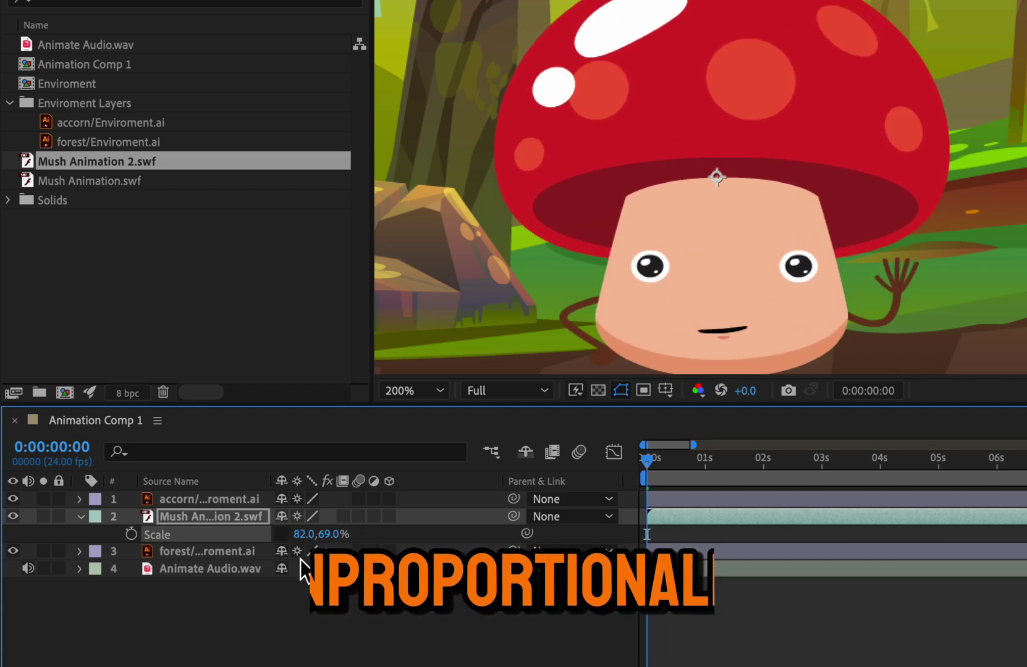
key("super+z")
key("super+z")
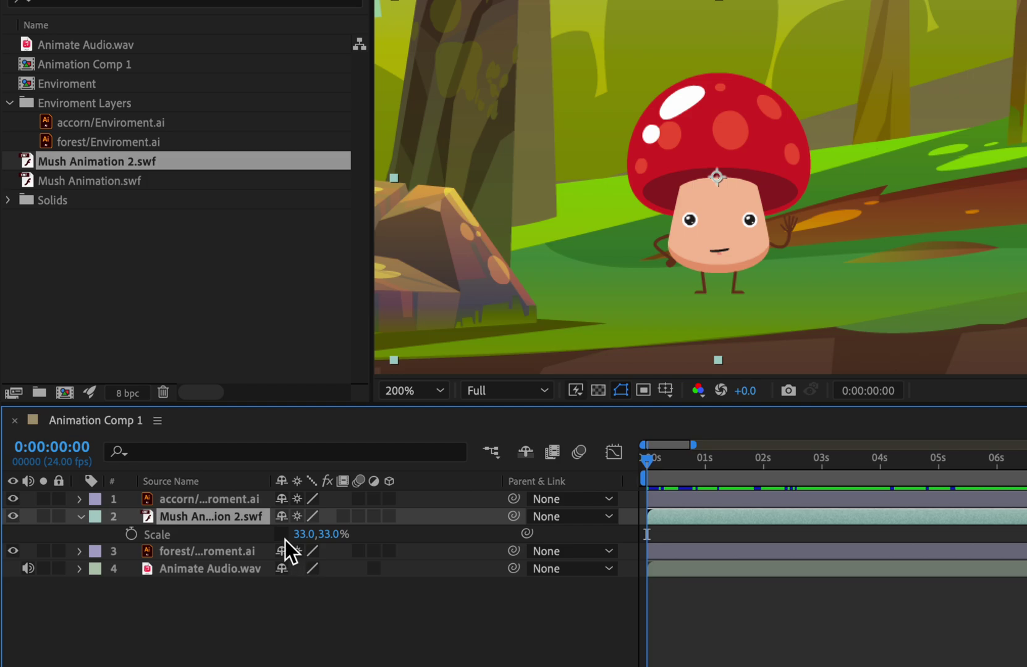
left_click(283, 537)
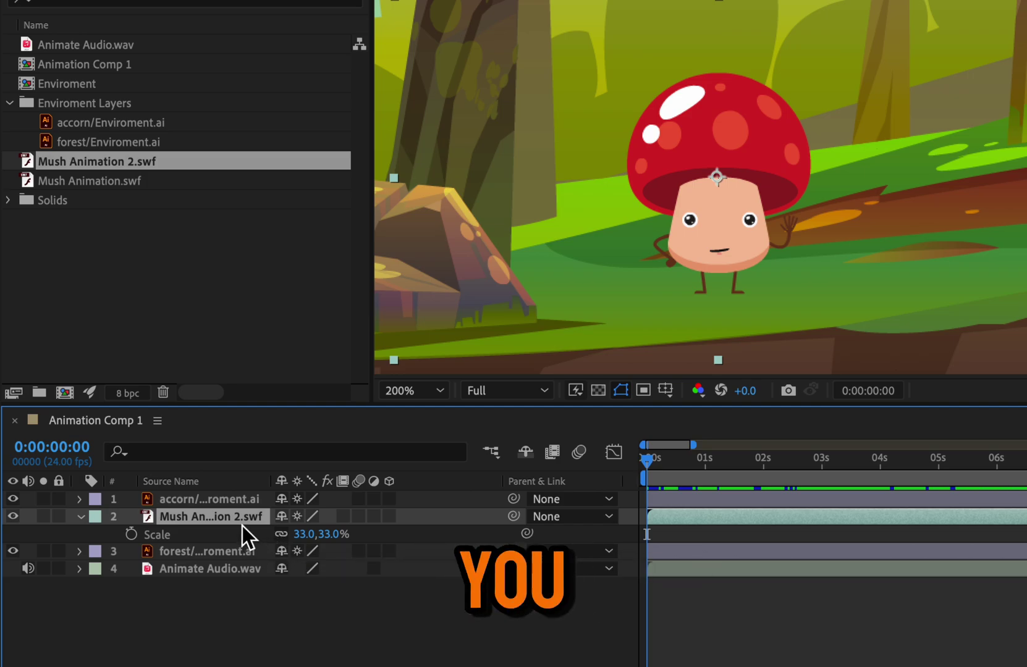
Step: Try rotating the mushroom layer to 40°, undo the rotation, and try adjusting its Opacity
key("r")
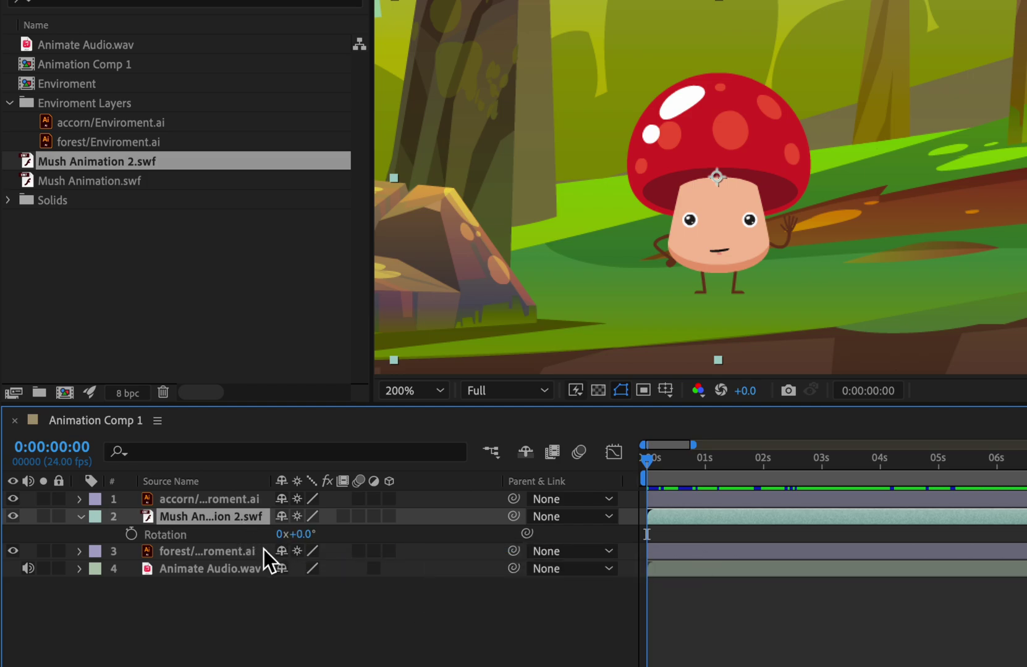
left_click_drag(298, 535, 355, 556)
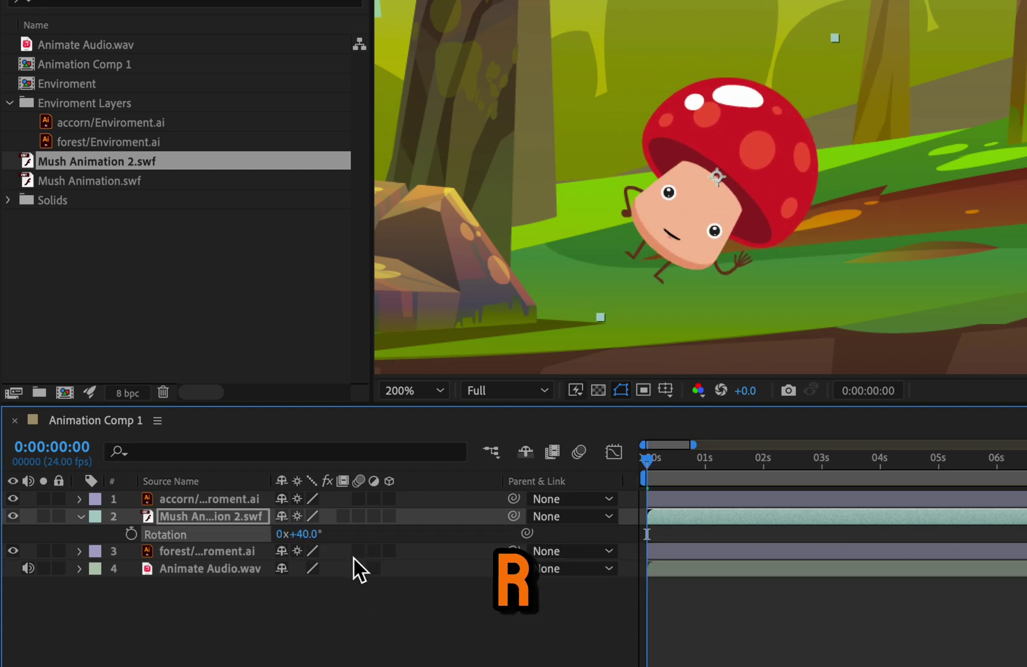
key("ctrl+z")
key("t")
left_click_drag(287, 534, 362, 554)
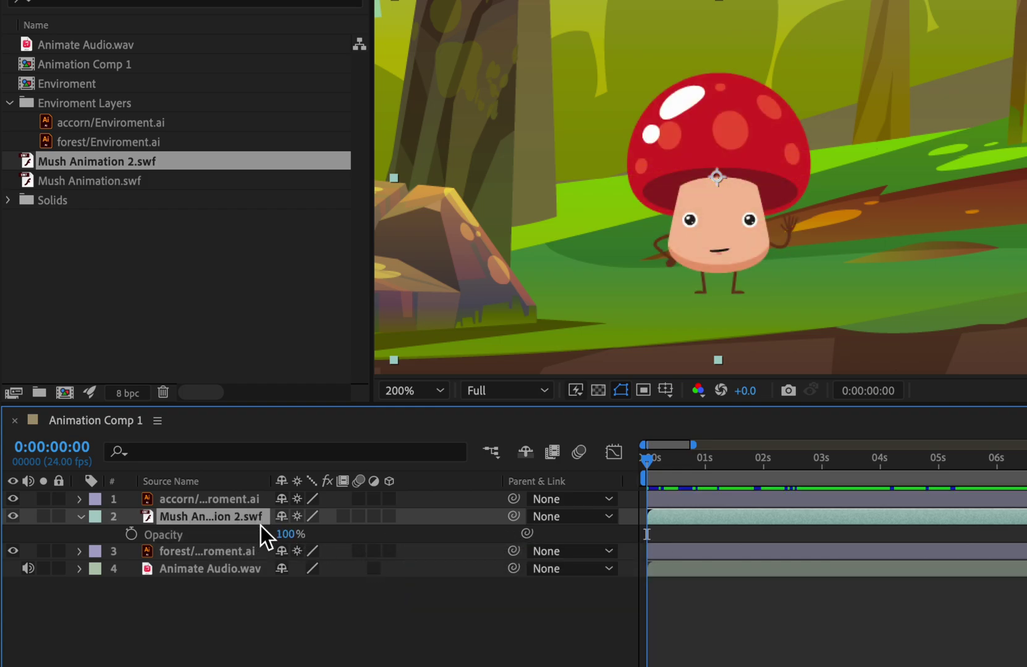
Step: Review the mushroom layer's Position, Scale, Rotation and Opacity properties one at a time
key("p")
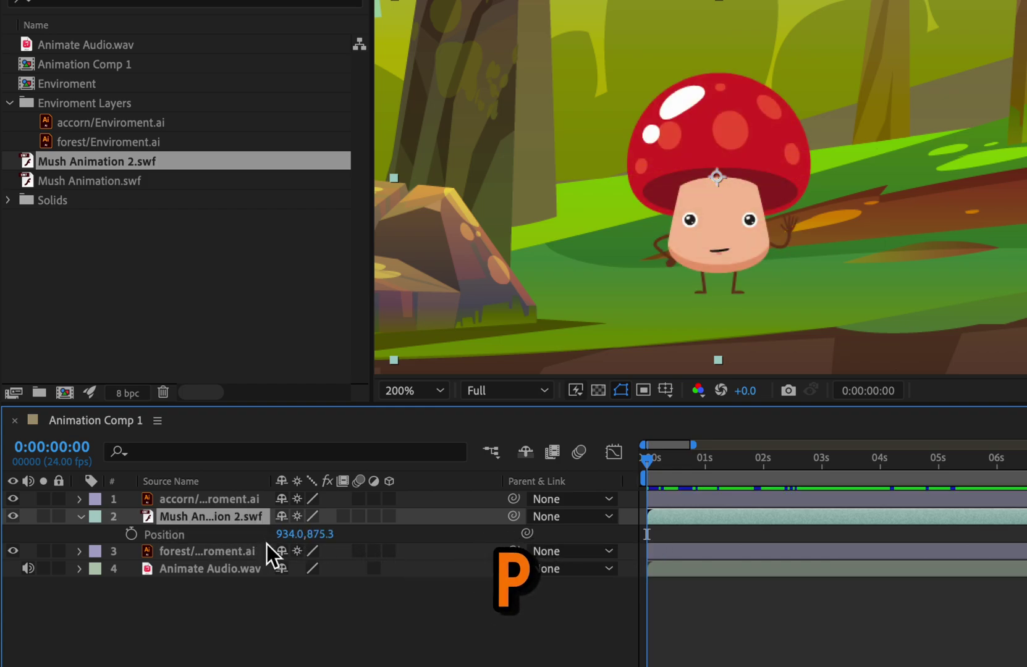
key("s")
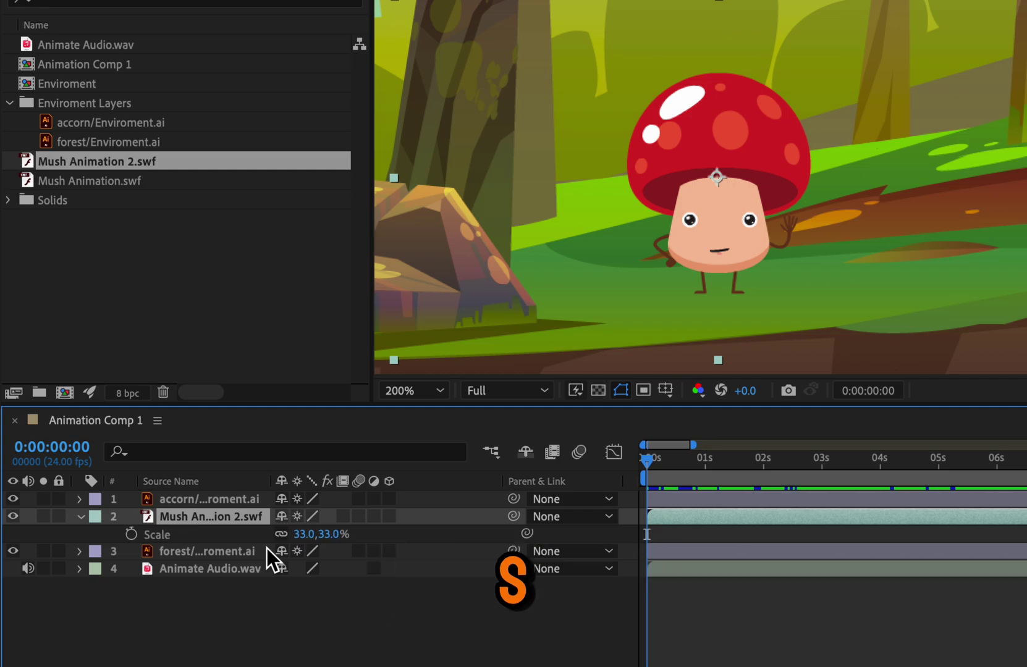
key("r")
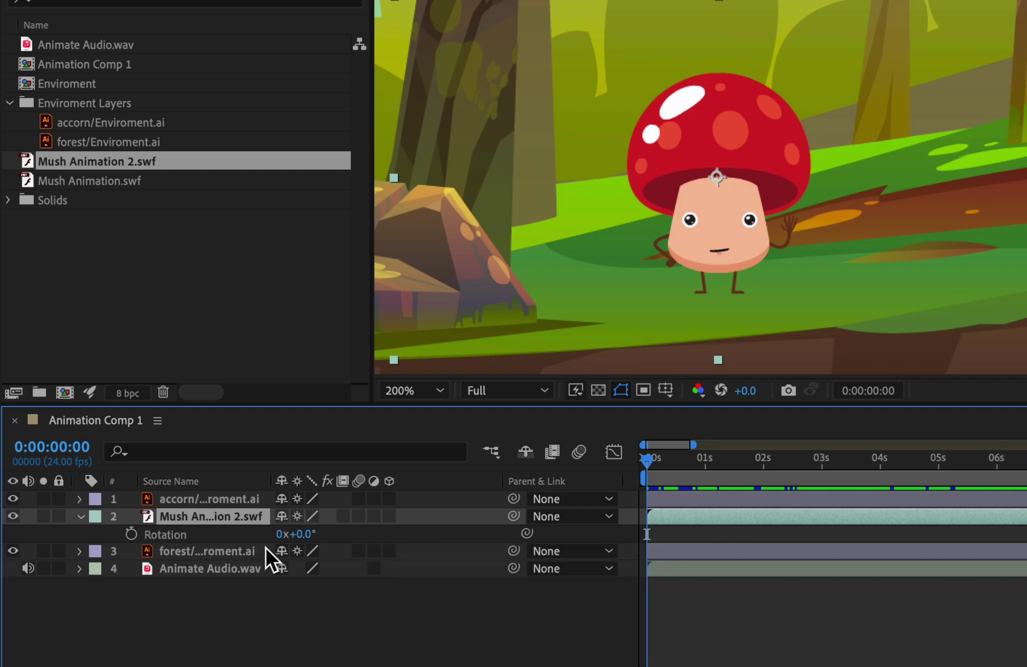
key("t")
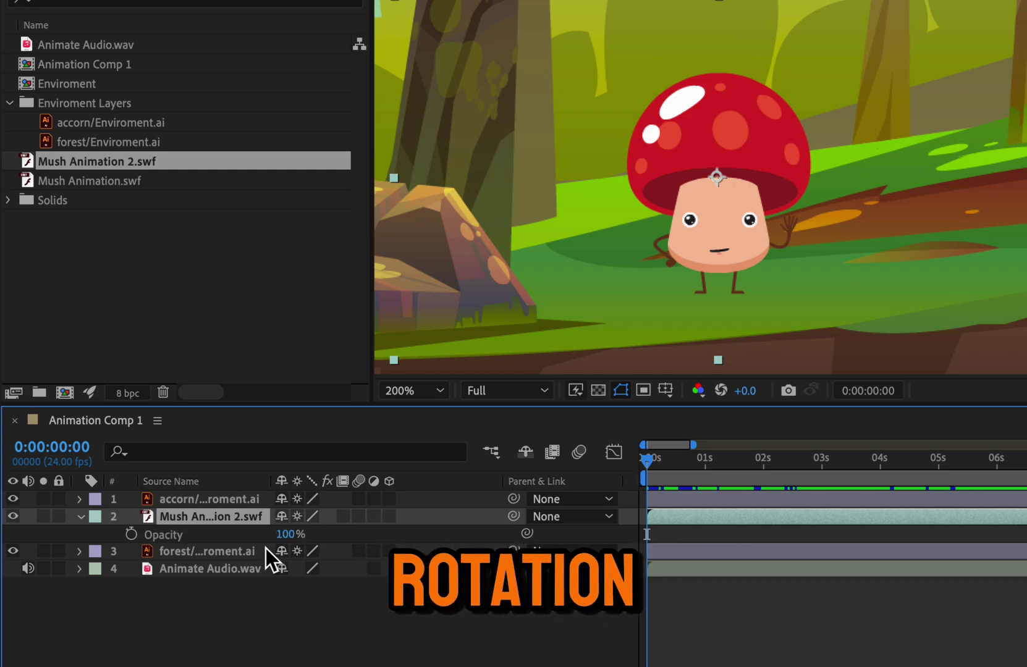
key("p")
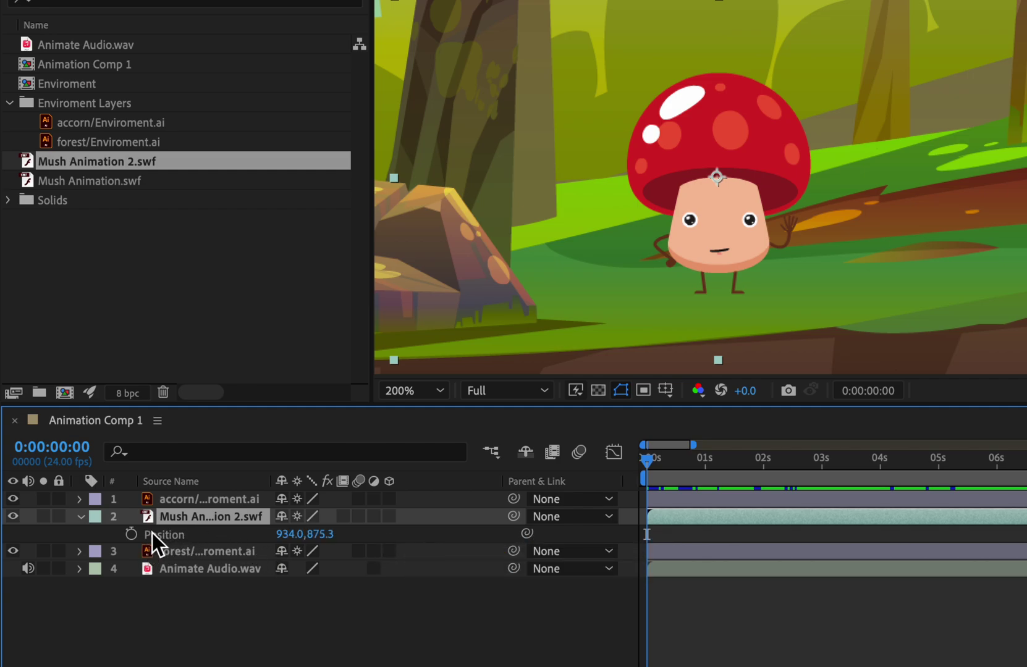
key("s")
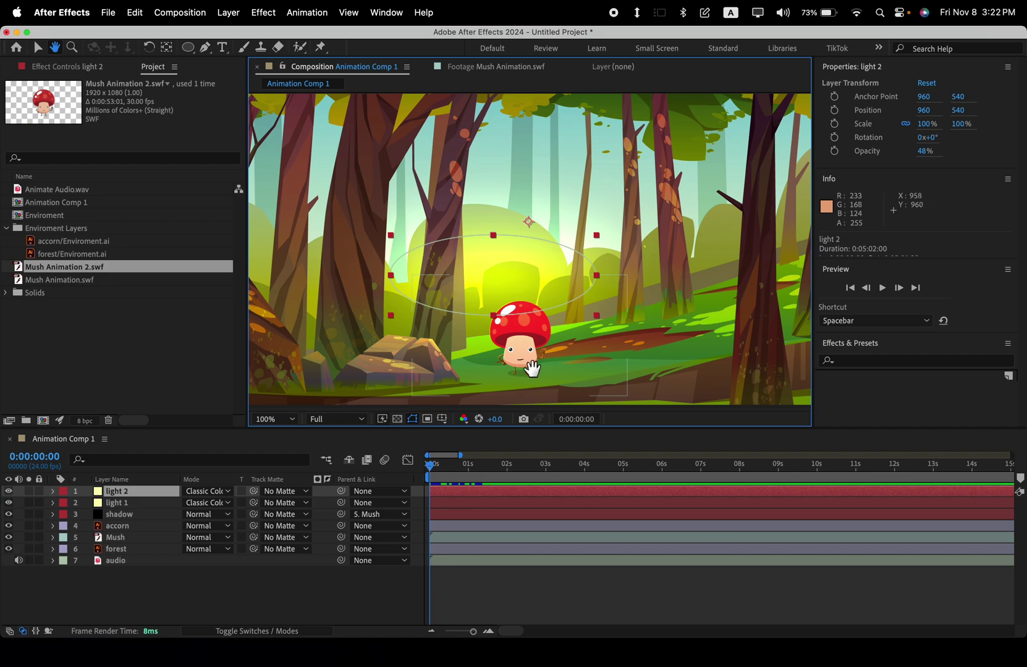
Step: Add a One-Node Camera named Camera 1 to Animation Comp 1 with the Custom preset and 28.13 mm focal length
key("v")
left_click(545, 605)
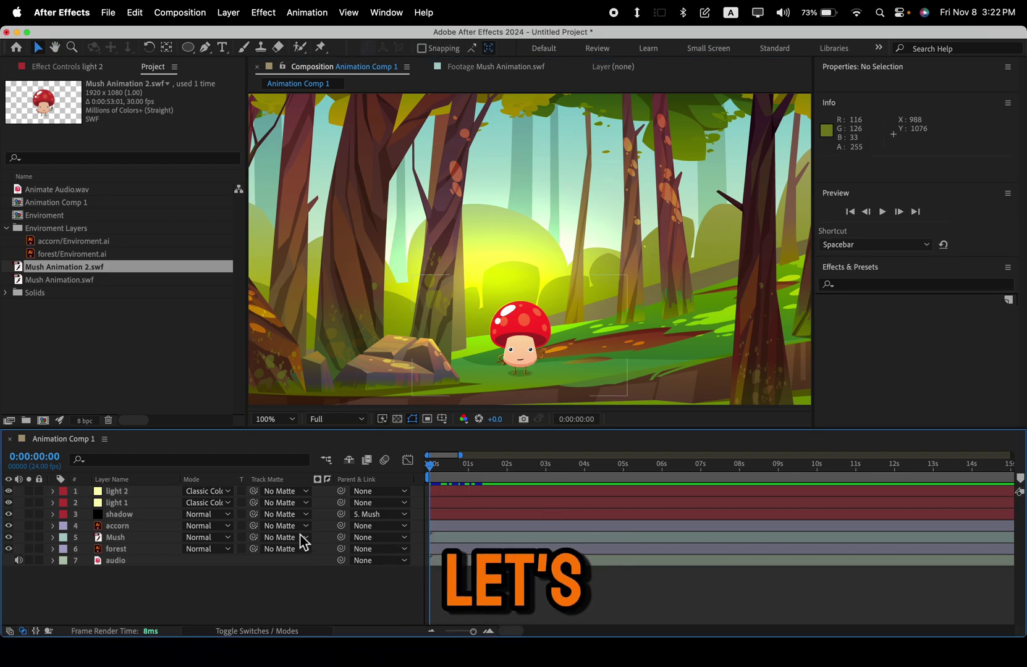
left_click(228, 12)
mouse_move(237, 42)
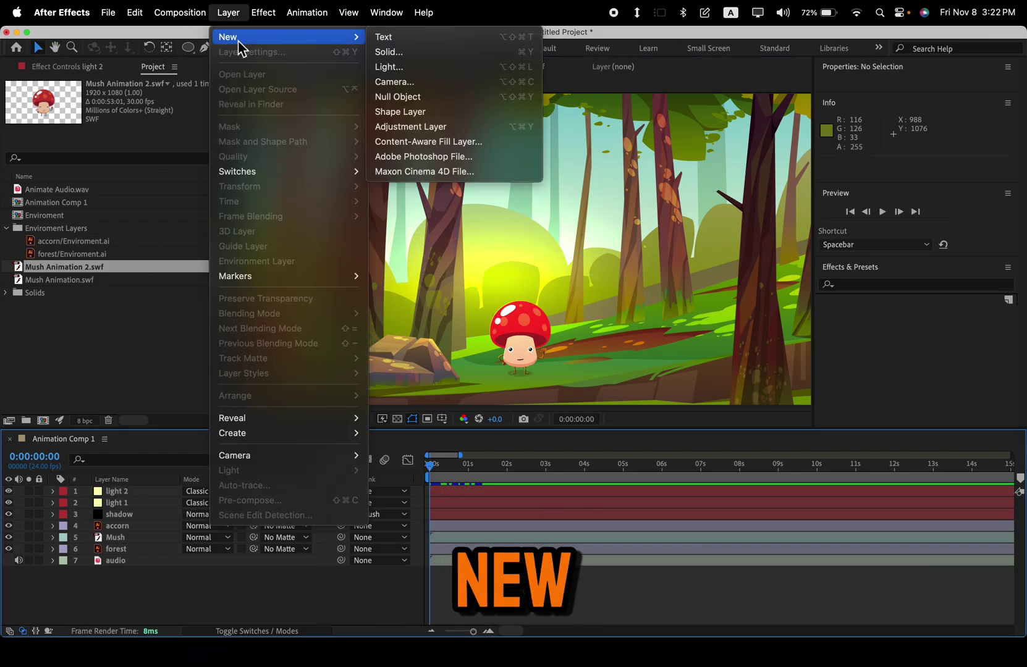
left_click(395, 81)
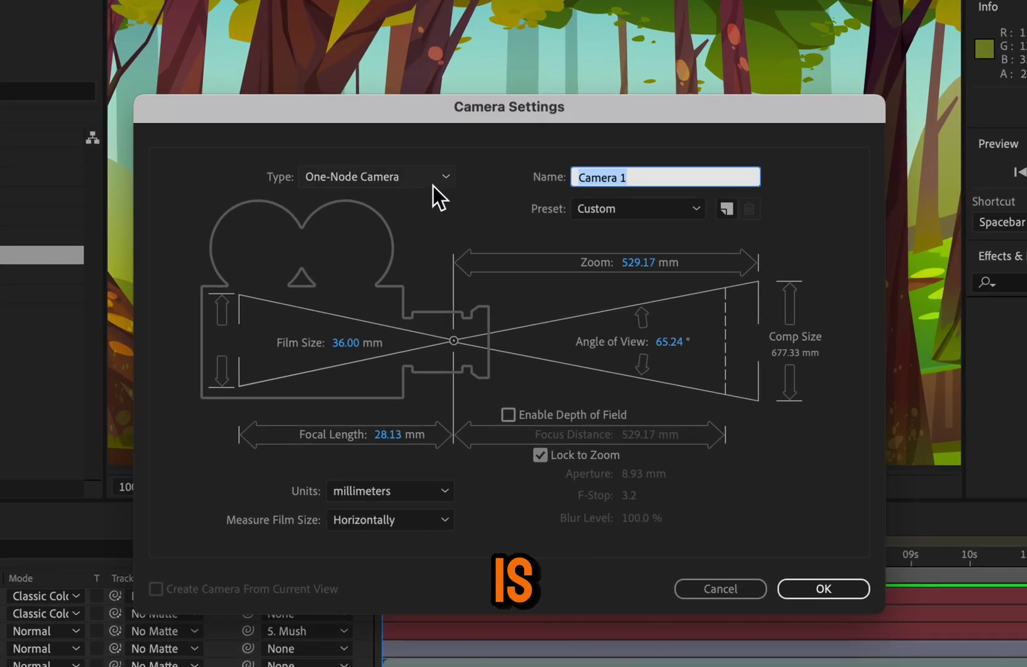
left_click(433, 186)
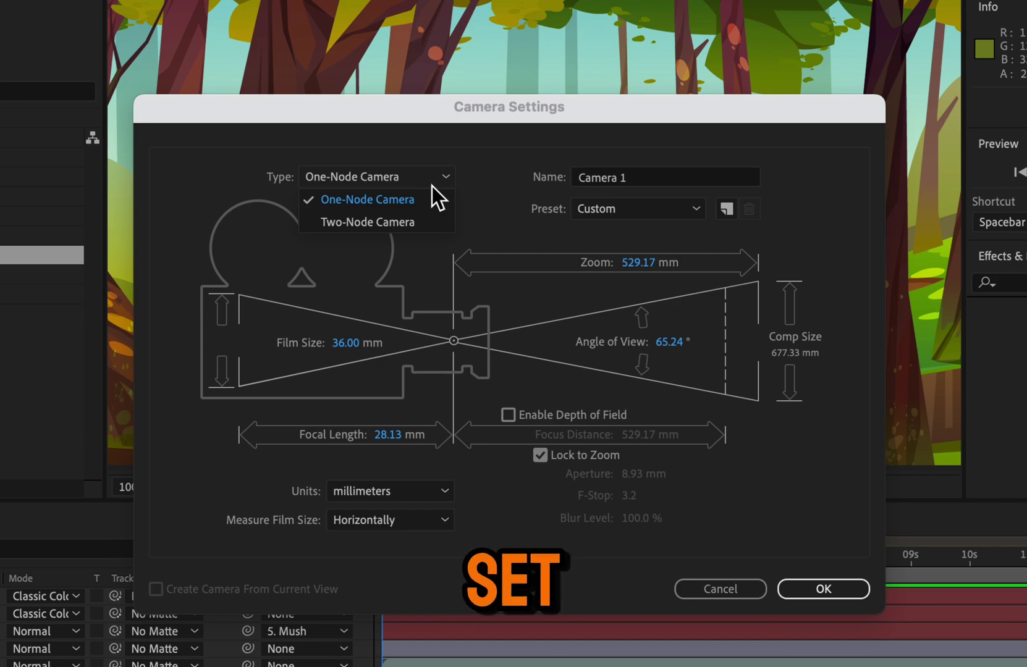
left_click(395, 208)
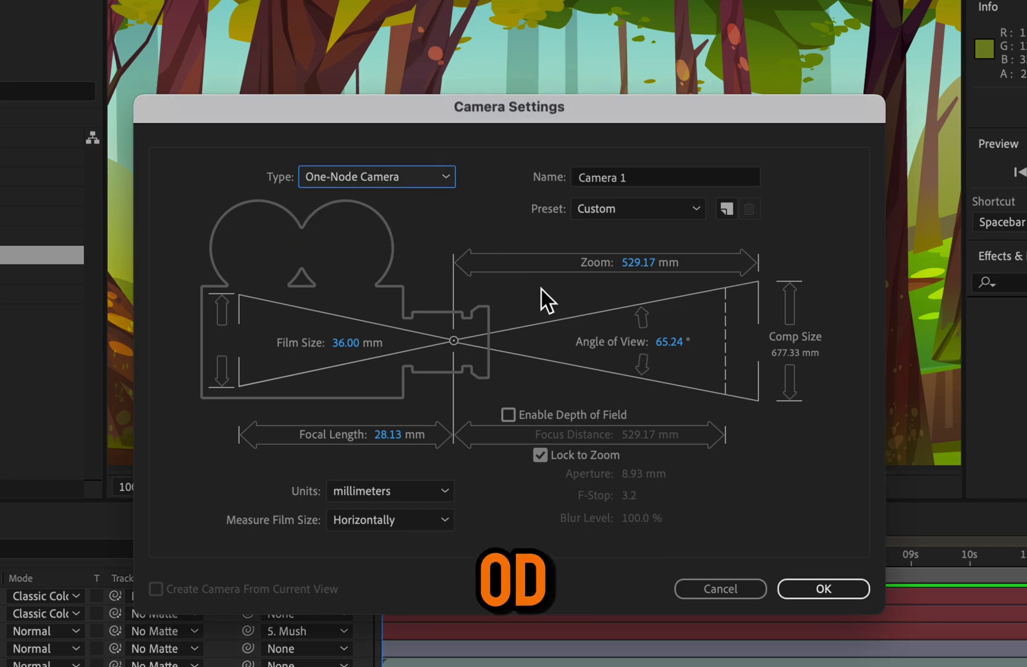
left_click(808, 584)
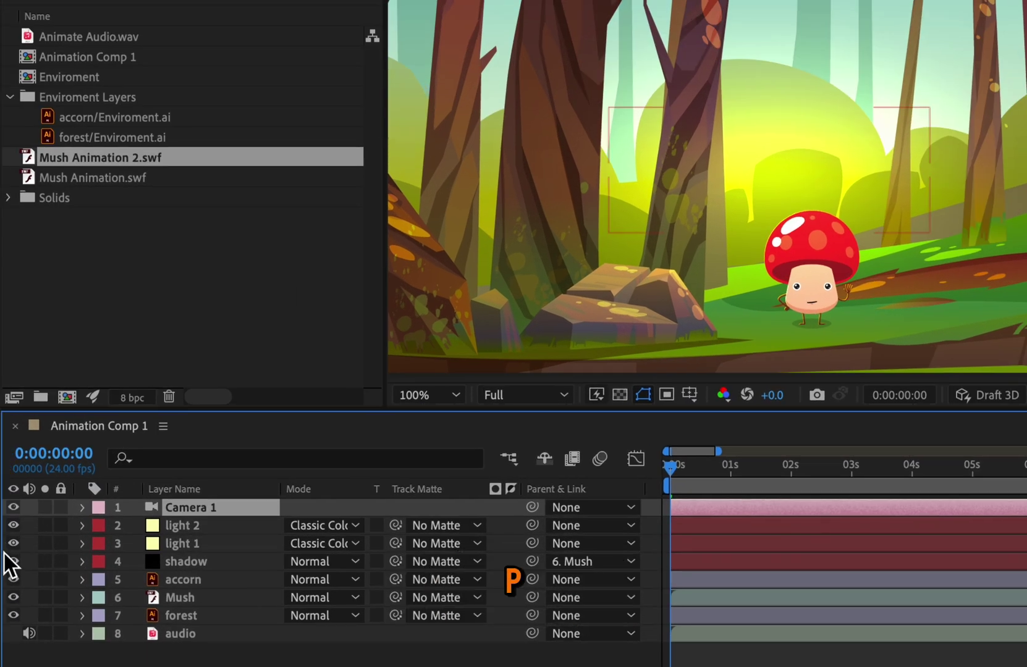
Step: Reveal Camera 1's Position, try shifting its X value to 1070, and undo the shift
key("p")
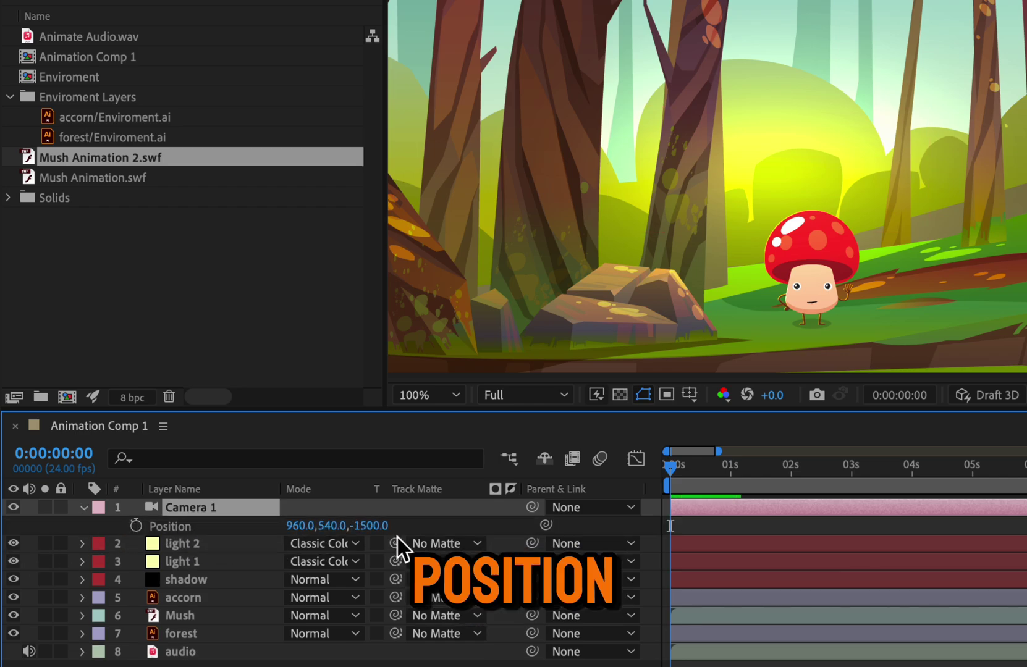
left_click_drag(296, 525, 413, 532)
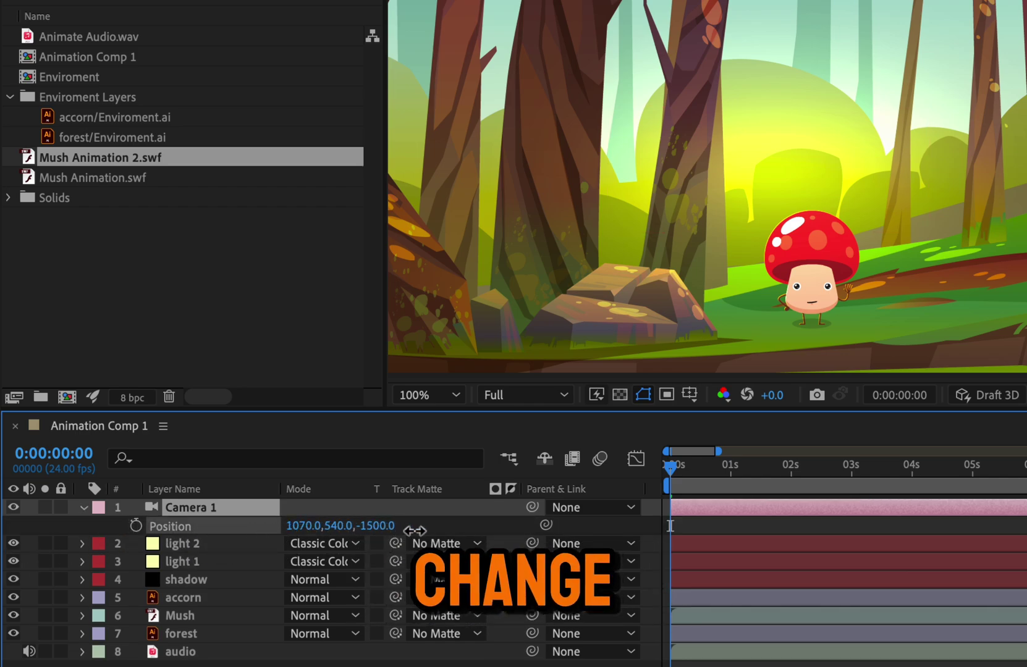
key("ctrl+z")
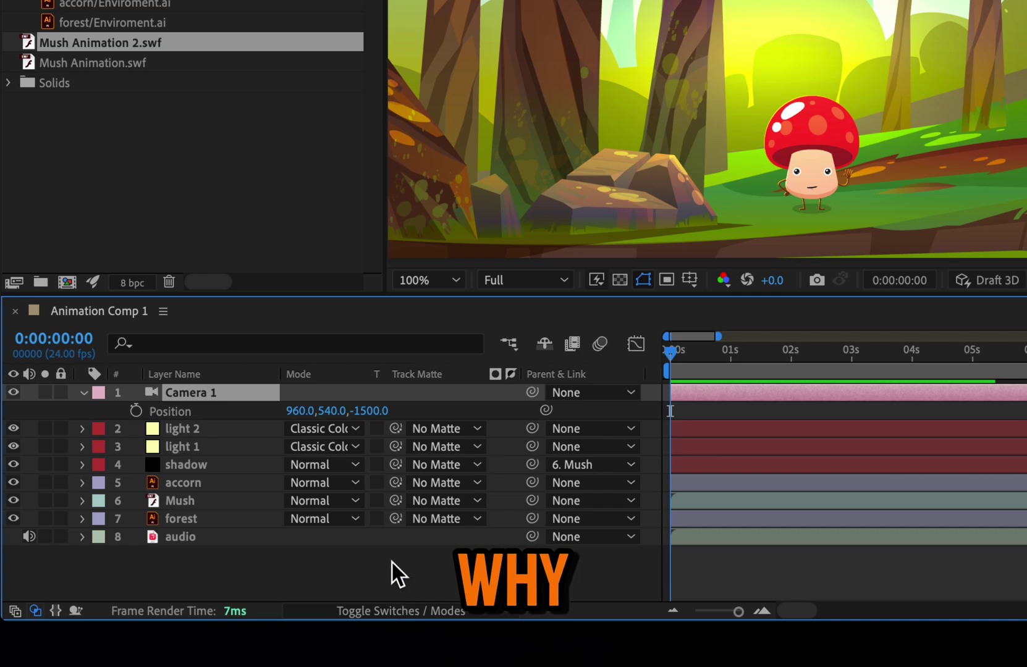
Step: Make all visual layers from light 2 through forest 3D layers and enable motion blur on them
left_click(350, 611)
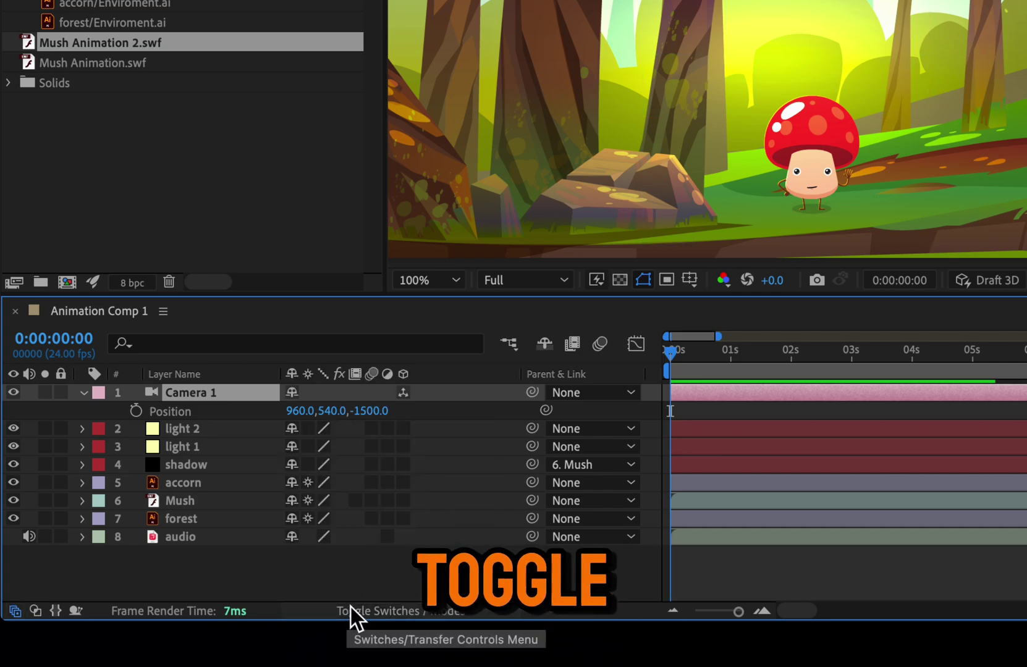
left_click(403, 428)
left_click_drag(407, 430, 408, 521)
left_click(407, 521)
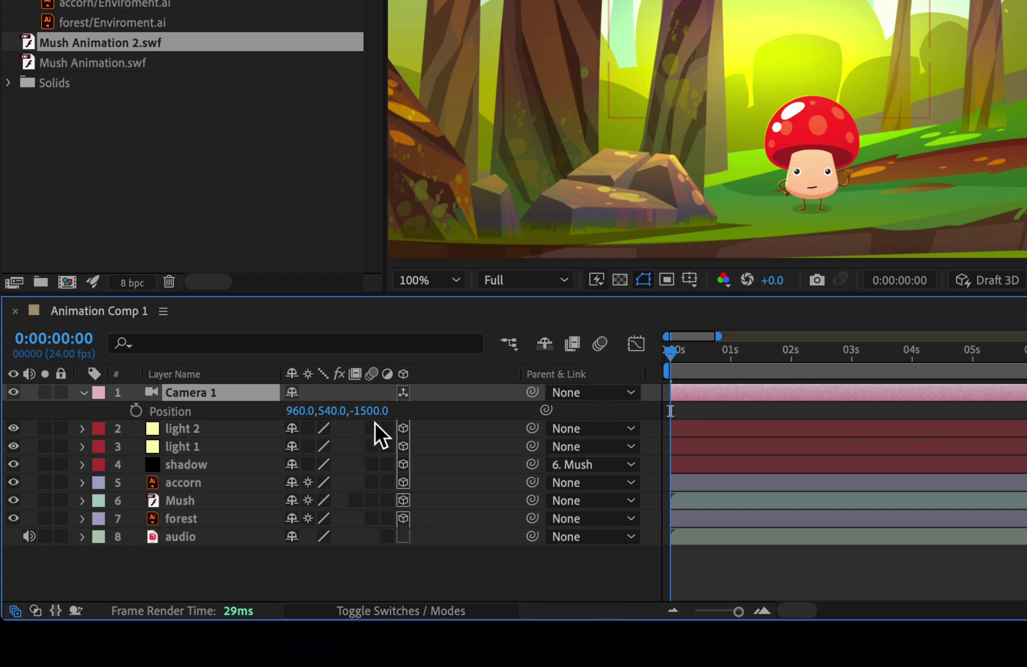
left_click_drag(372, 428, 370, 519)
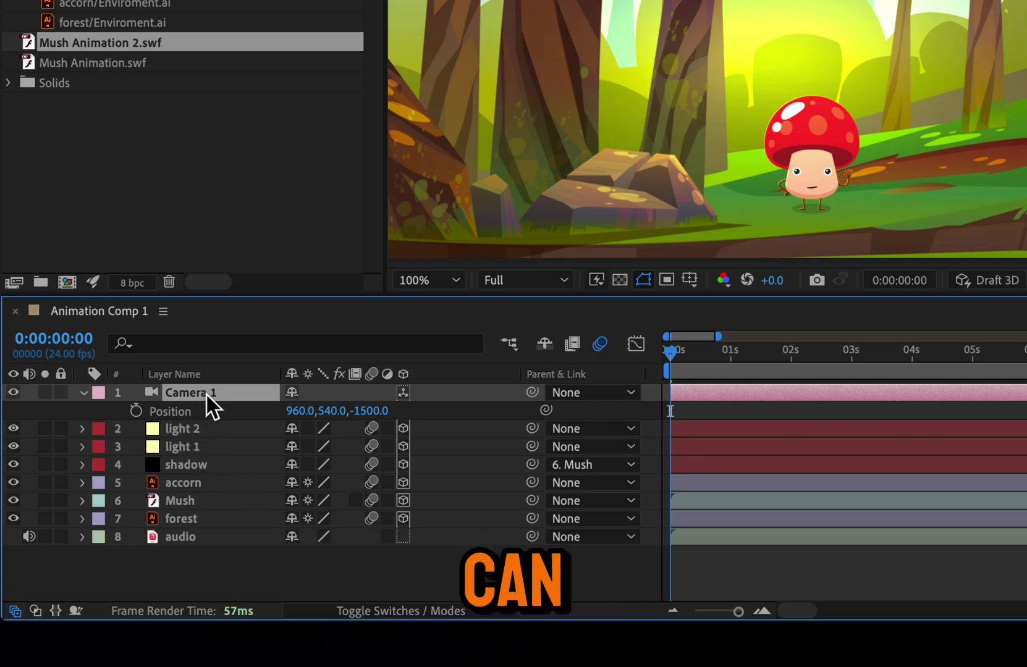
Step: Try moving Camera 1 along its Z position, first forward to -1420 and then backward, and undo the moves
left_click_drag(374, 411, 457, 417)
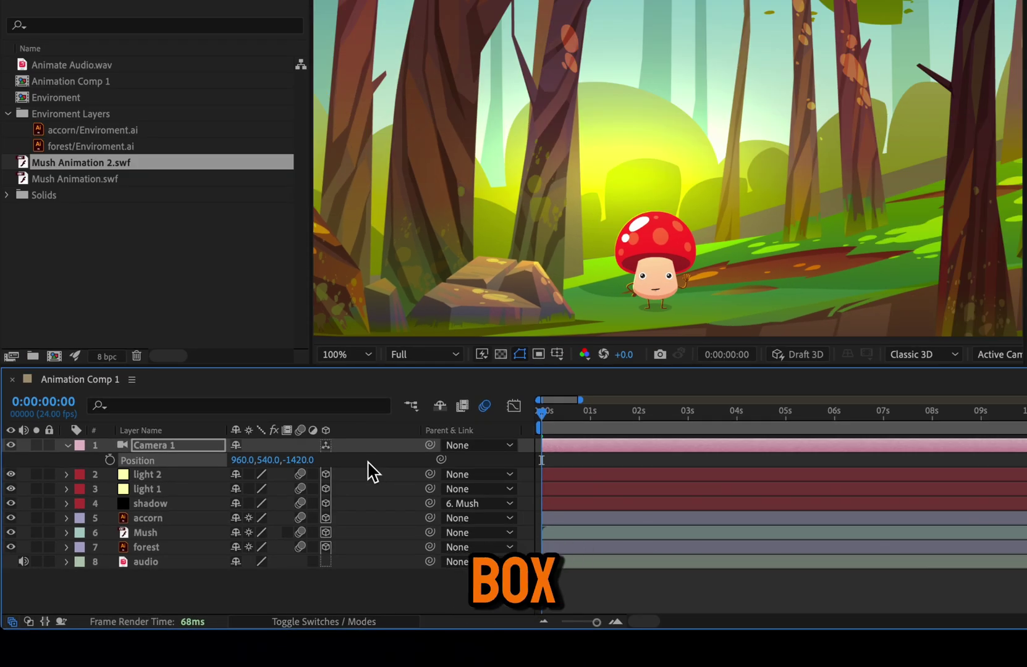
left_click_drag(284, 470, 218, 478)
key("ctrl+z")
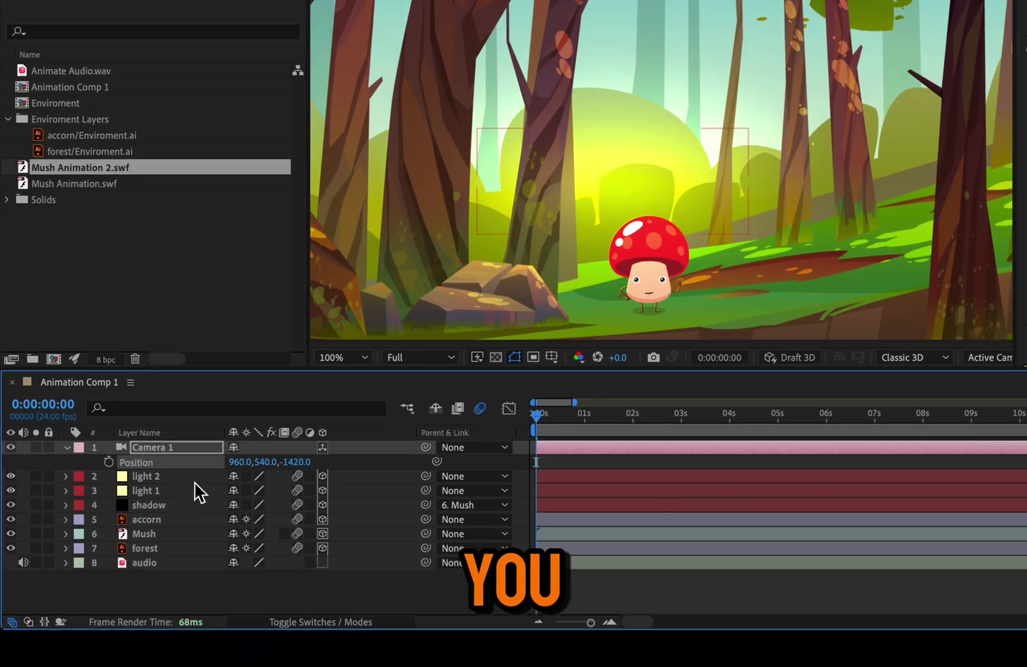
key("ctrl+z")
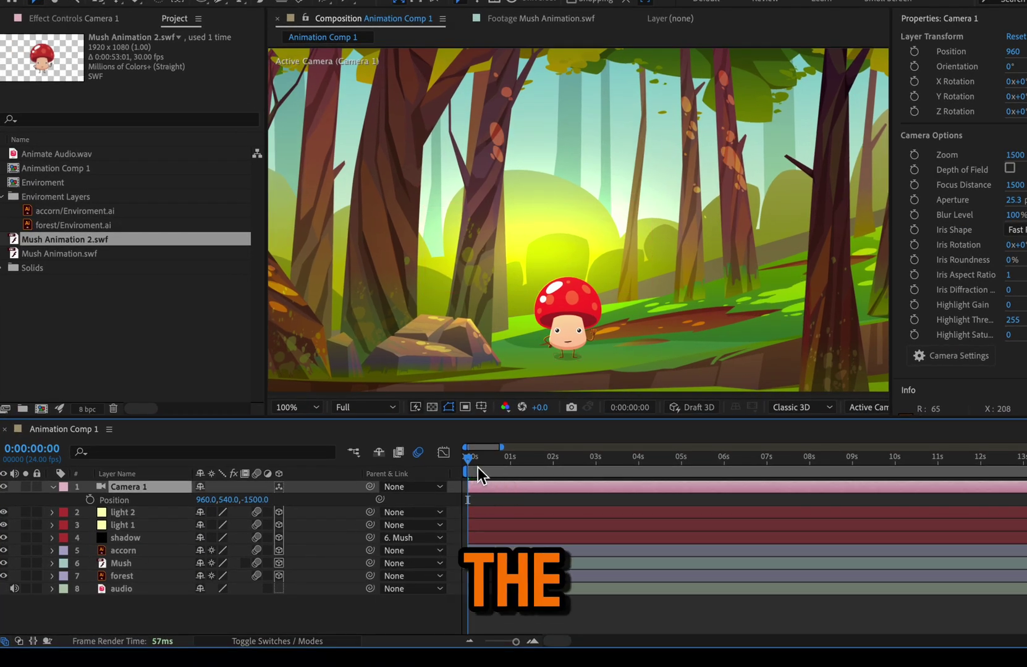
Step: Add a Position keyframe to Camera 1 at 0:00:00:23 with the value 960, 540, -1500
left_click_drag(496, 463, 510, 463)
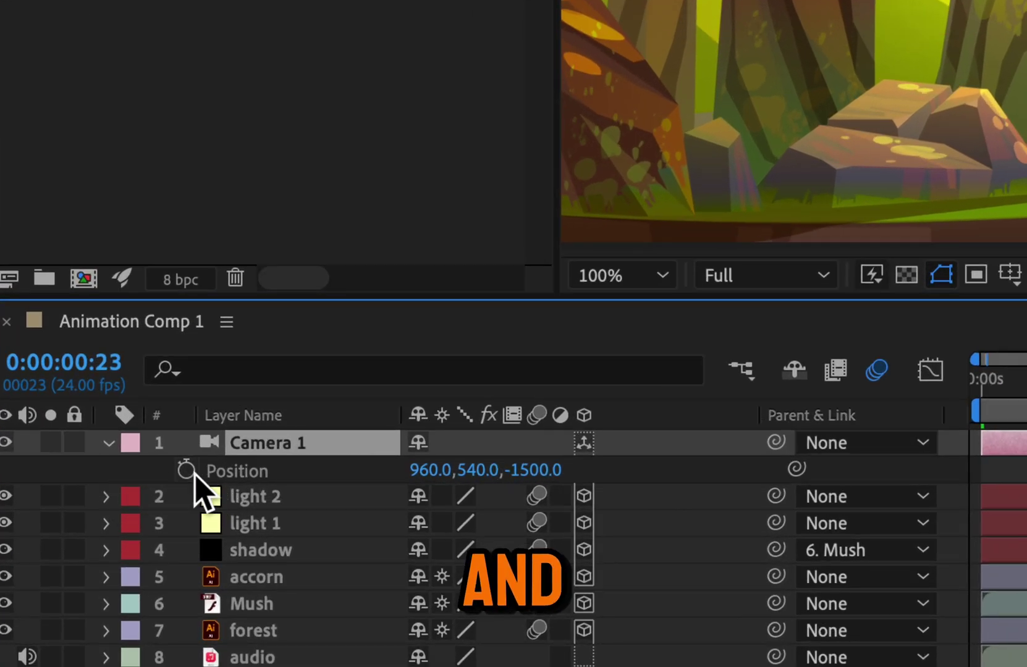
left_click(186, 471)
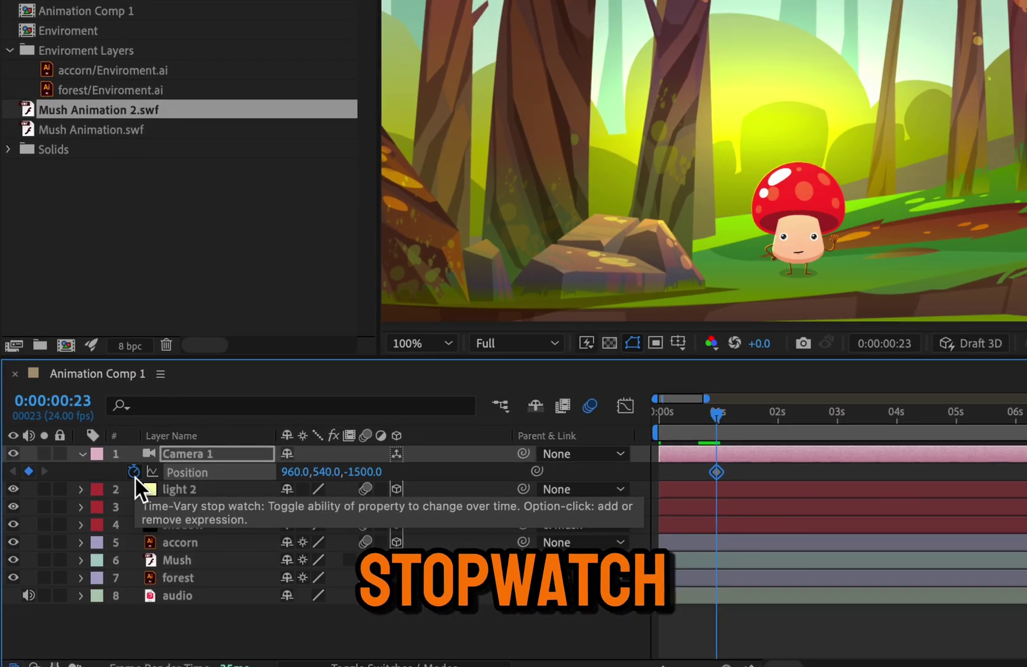
Step: Try moving Camera 1 forward to a Z position of -841 at 0:00:01:12, and undo the change
left_click_drag(721, 420, 706, 424)
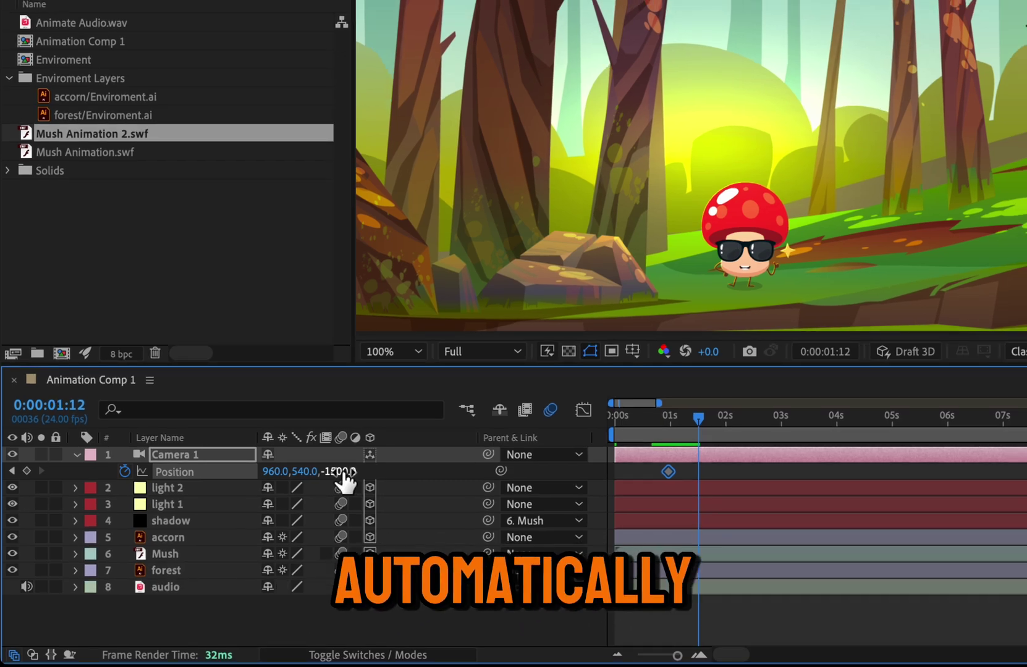
left_click_drag(344, 480, 756, 471)
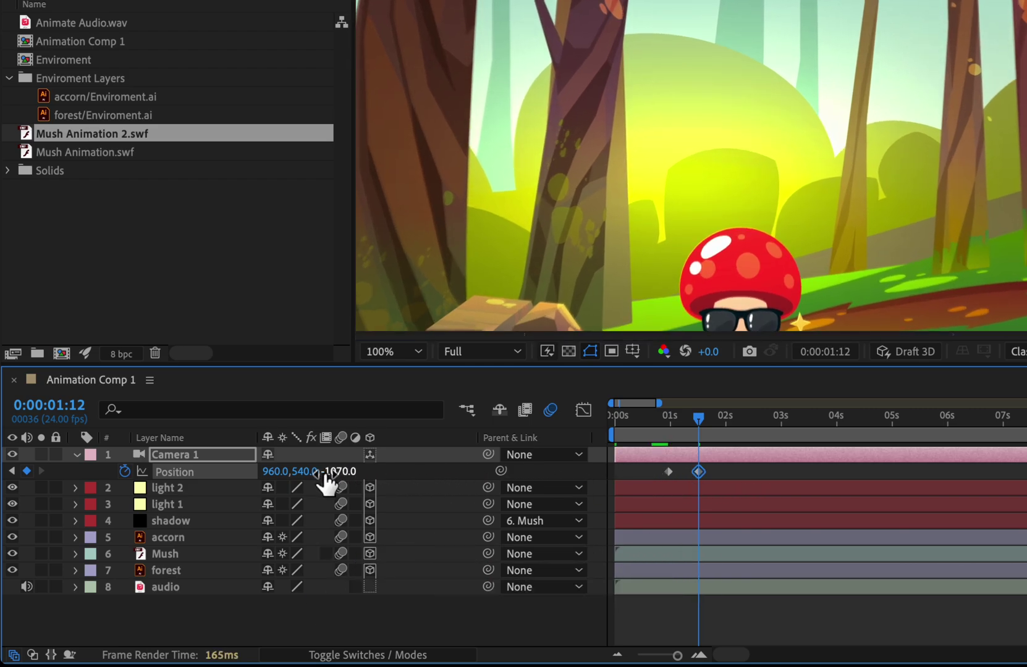
left_click_drag(416, 474, 564, 478)
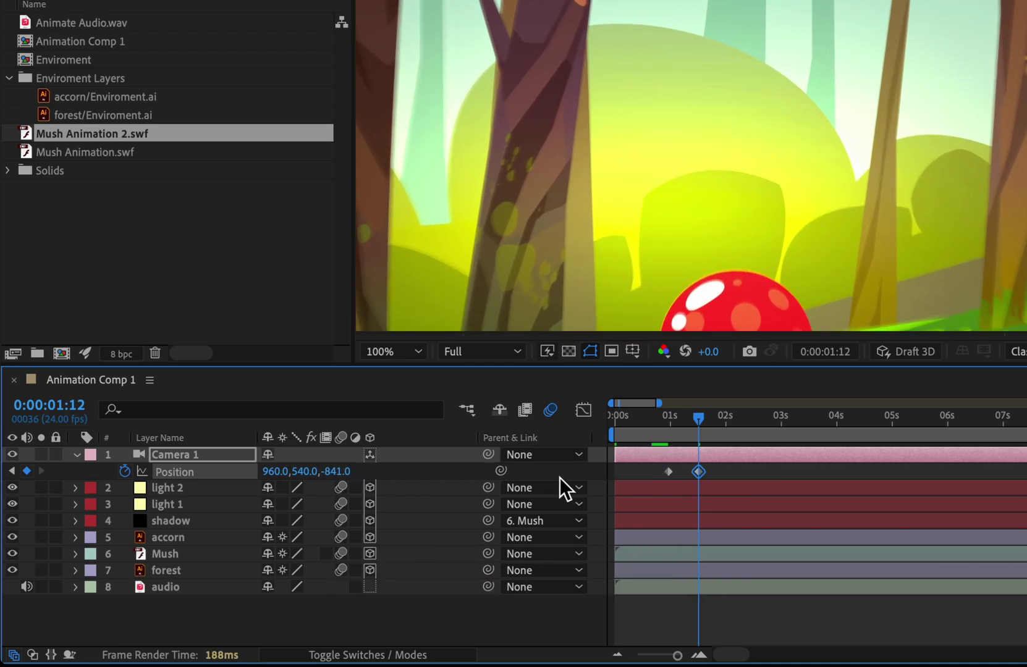
key("Delete")
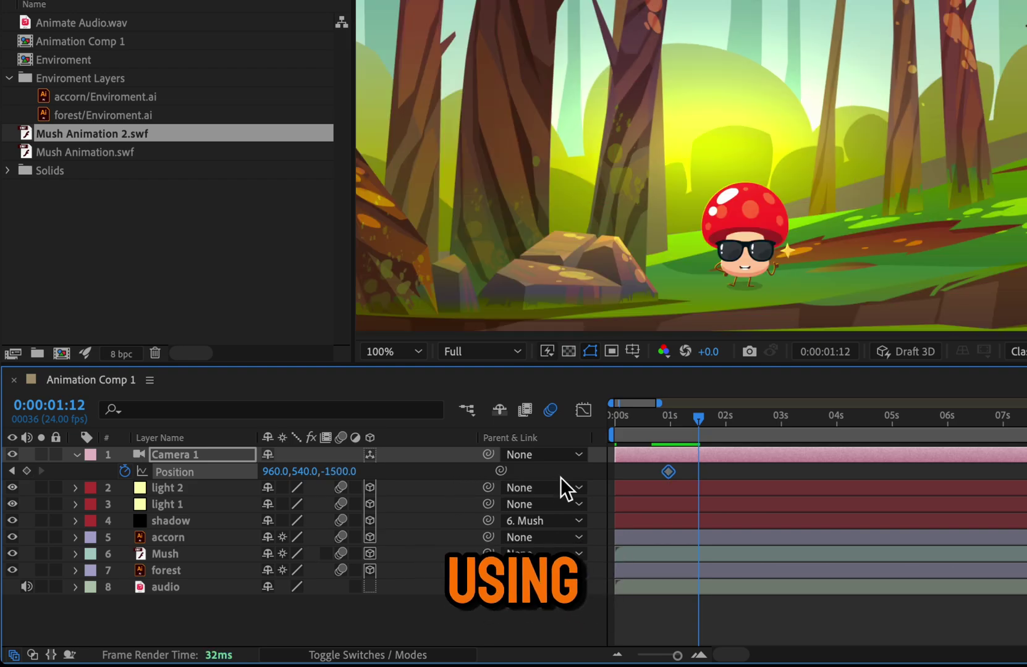
Step: Try changing Camera 1's Position on the keyframe at 0:00:00:23, and undo the change
left_click_drag(698, 413, 681, 422)
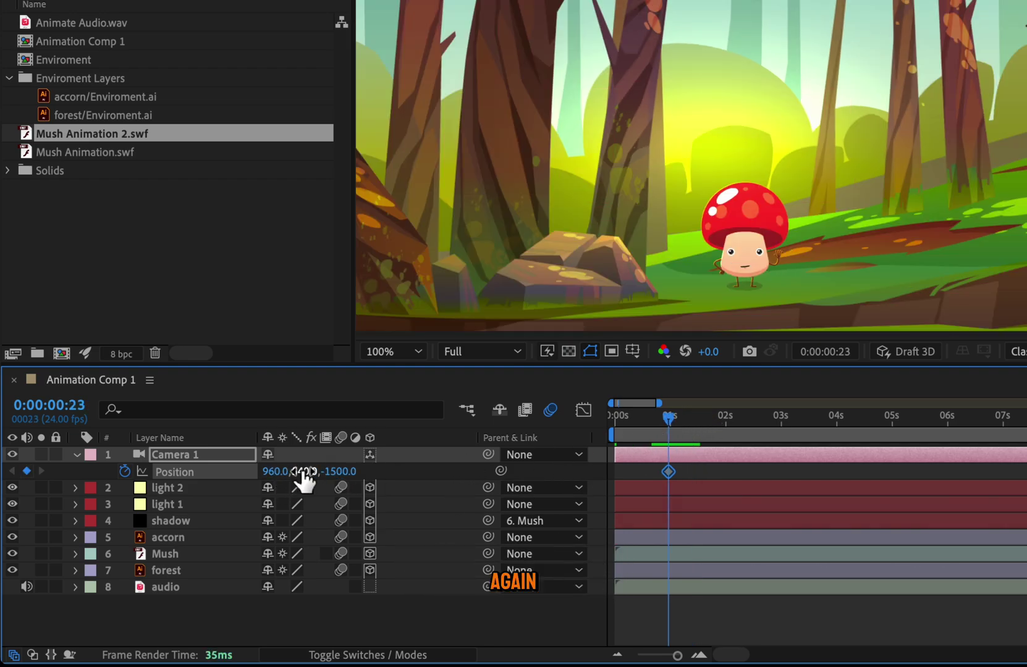
left_click_drag(286, 474, 230, 486)
key("super+z")
key("super+z")
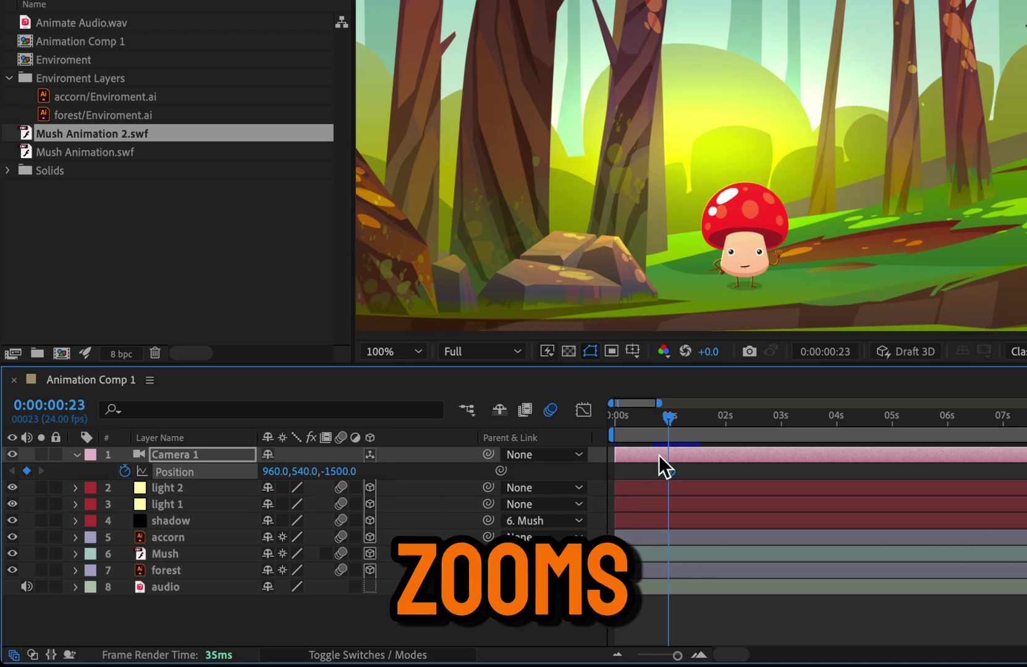
Step: Frame the mushroom closer with a Camera 1 Position keyframe at 0:00:01:12 valued 933, 796, -802, with the composition view set to Fit
key("Page_Down")
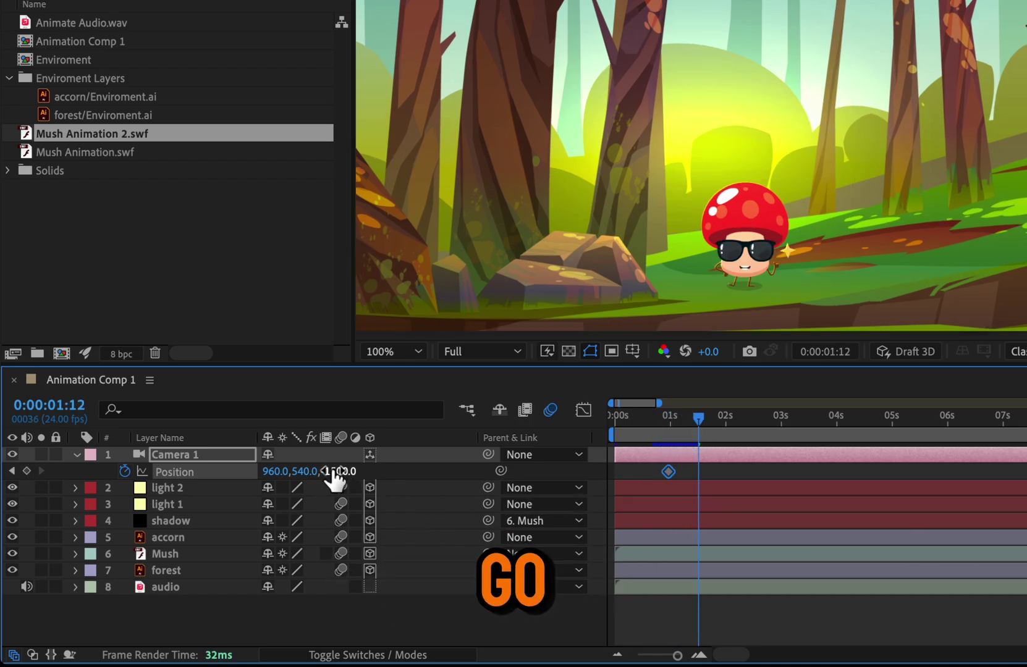
left_click_drag(334, 471, 701, 472)
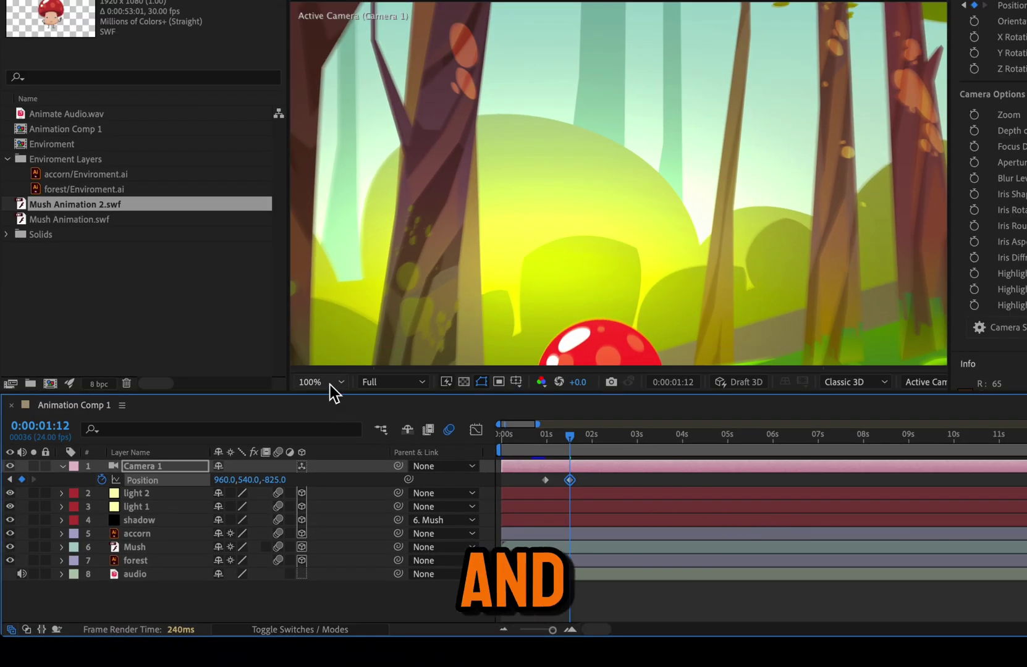
left_click(289, 352)
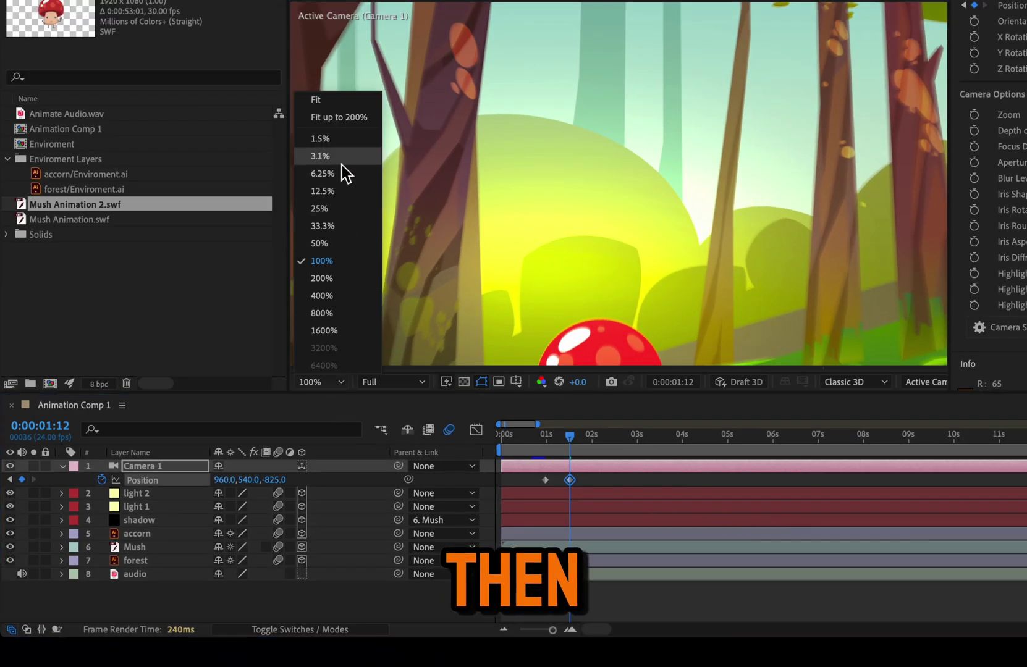
left_click(329, 99)
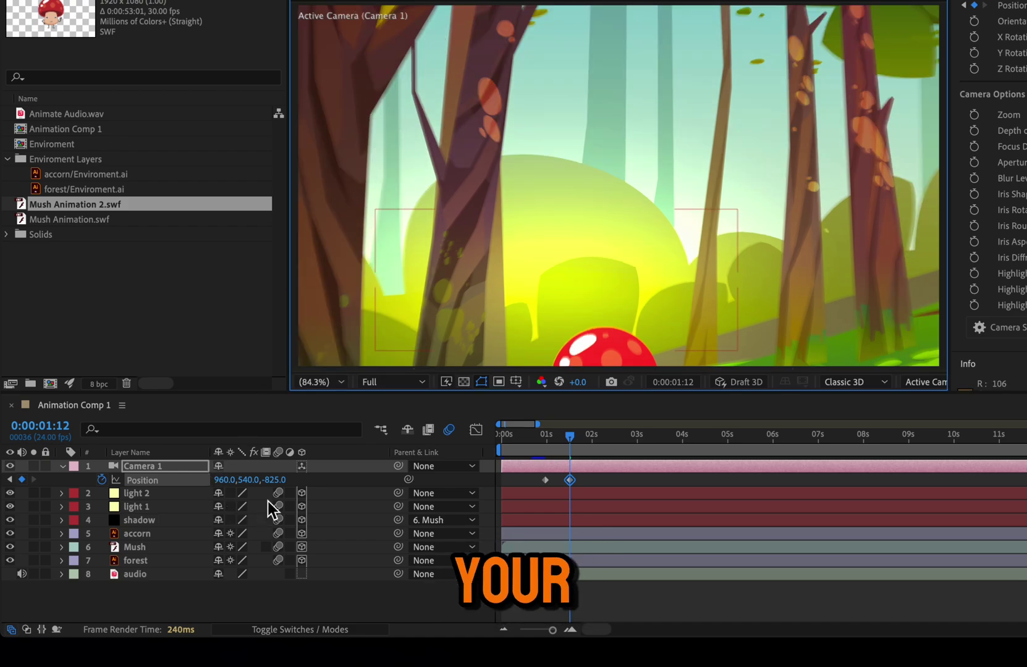
left_click_drag(250, 479, 428, 499)
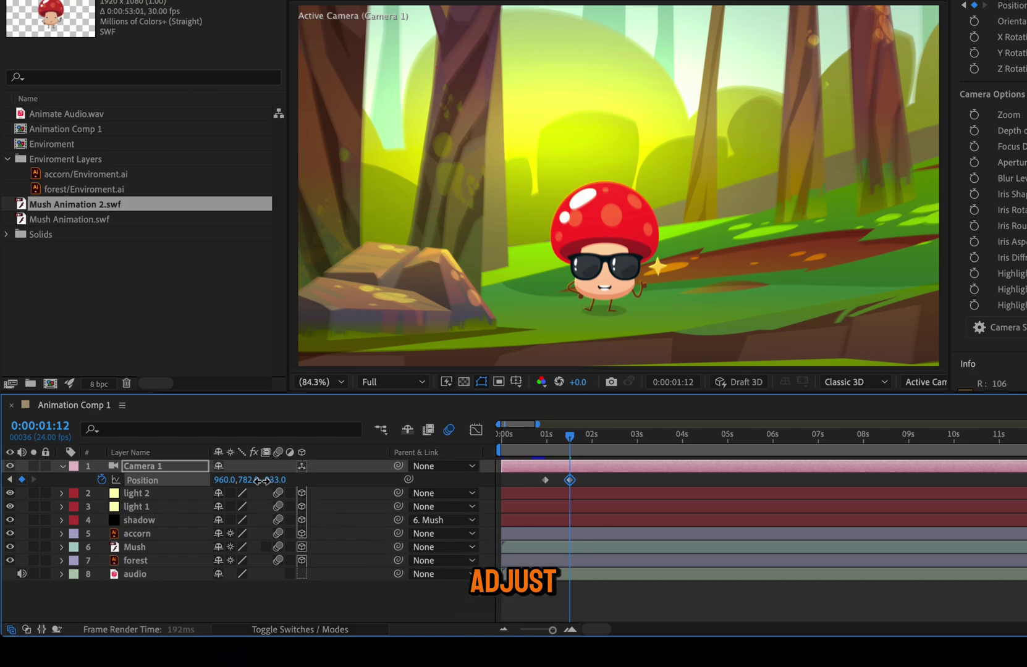
left_click_drag(263, 480, 295, 491)
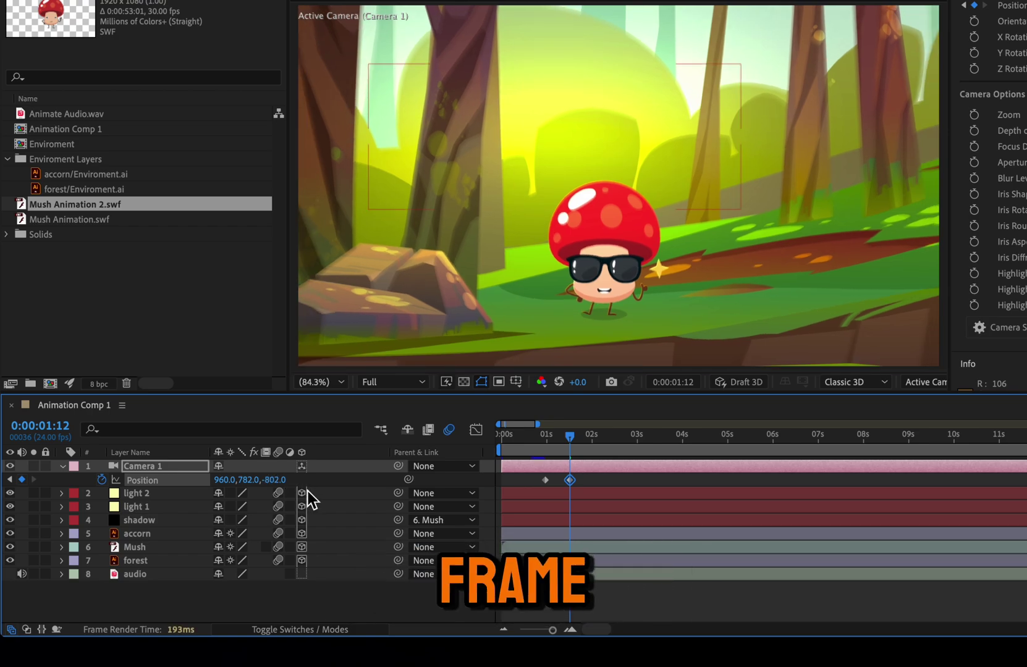
left_click_drag(246, 480, 209, 480)
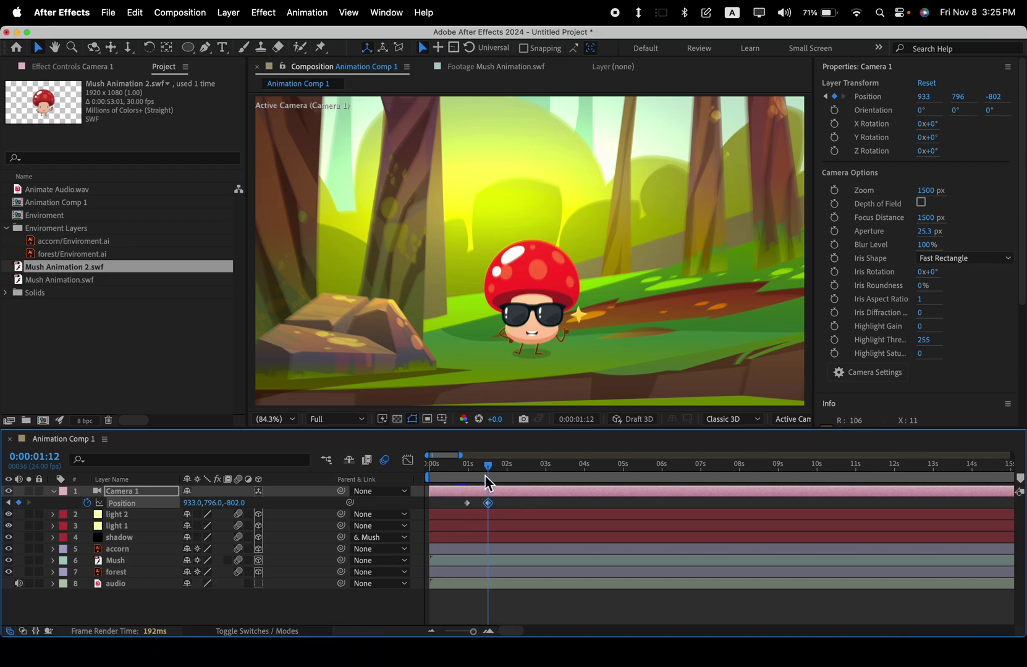
Step: Preview the camera zoom from the start of the composition, and set the current time to 0:00:02:06
left_click_drag(487, 481, 409, 476)
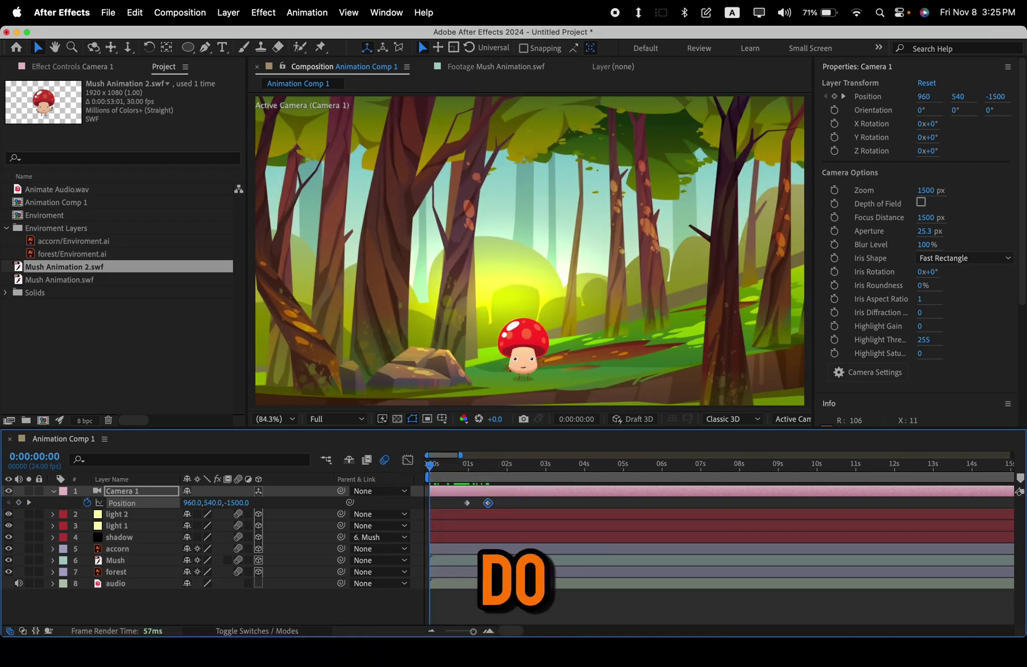
key("space")
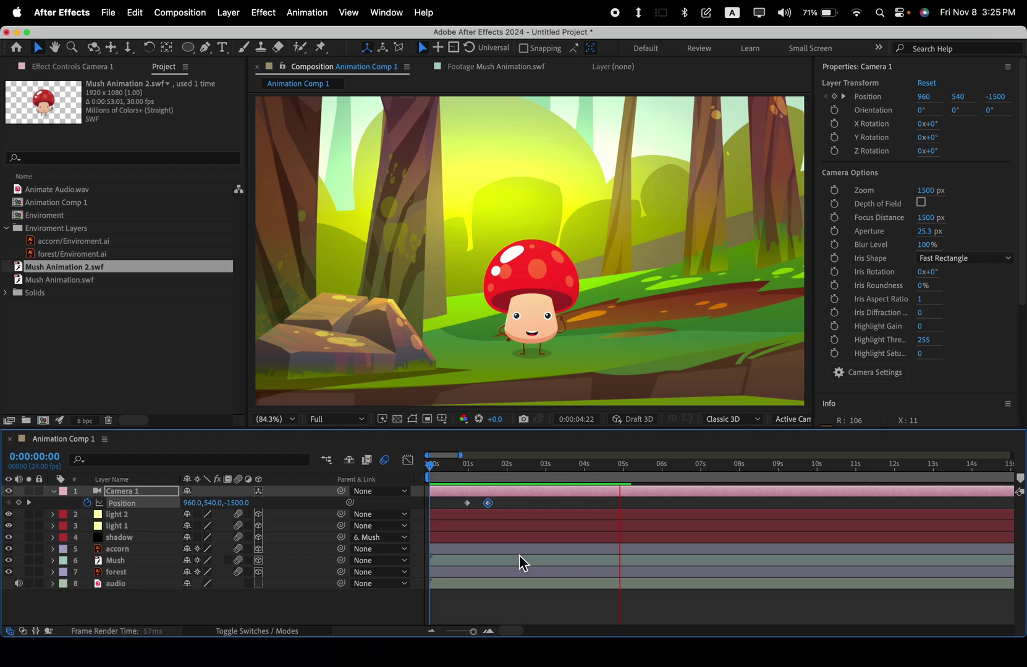
left_click_drag(467, 474, 519, 479)
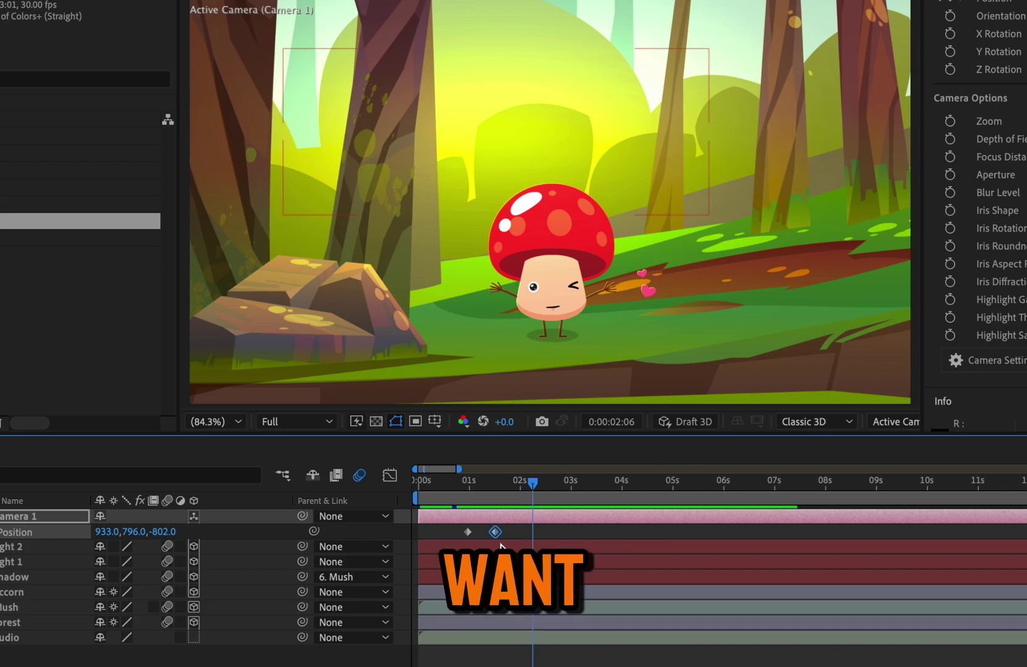
Step: Try a faster zoom by bringing Camera 1's two Position keyframes closer together, and preview it
mouse_move(495, 532)
left_mouse_down()
mouse_move(470, 532)
mouse_move(488, 532)
left_mouse_up()
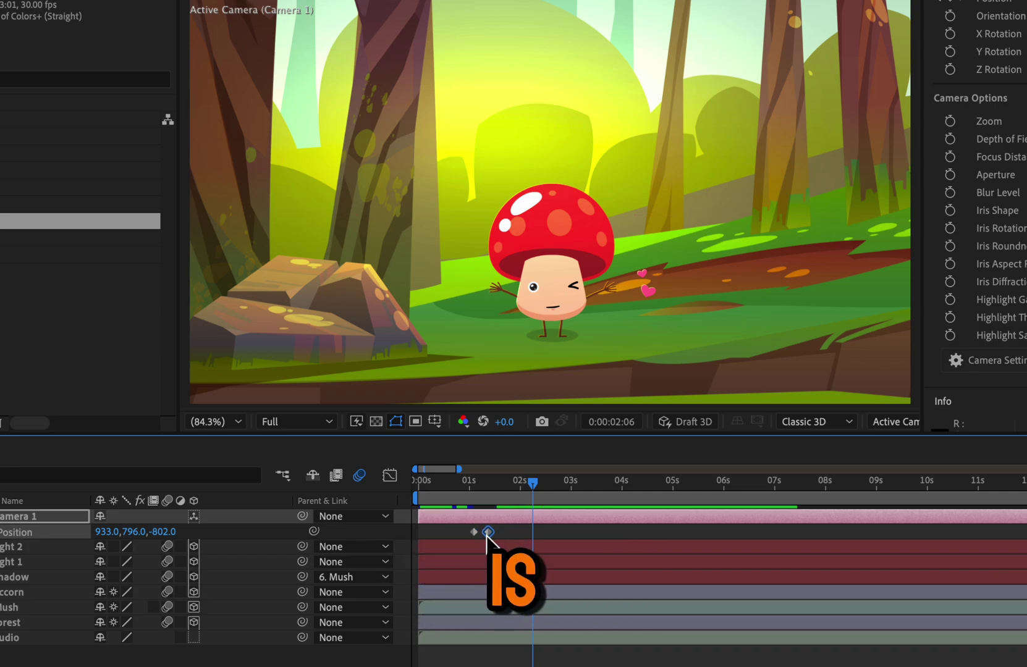
left_click_drag(468, 482, 425, 485)
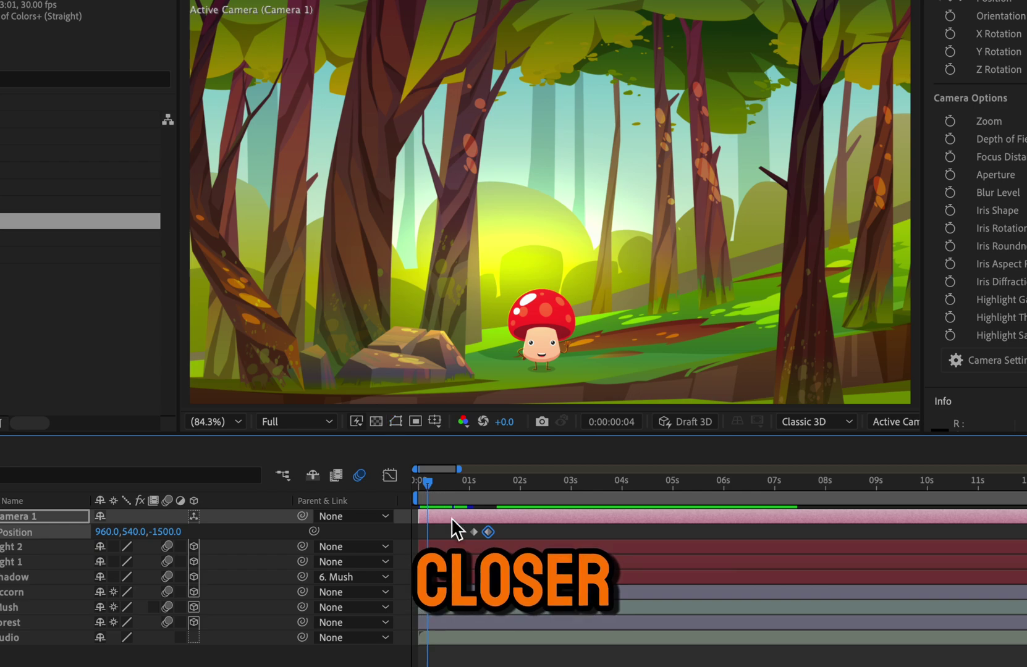
key("space")
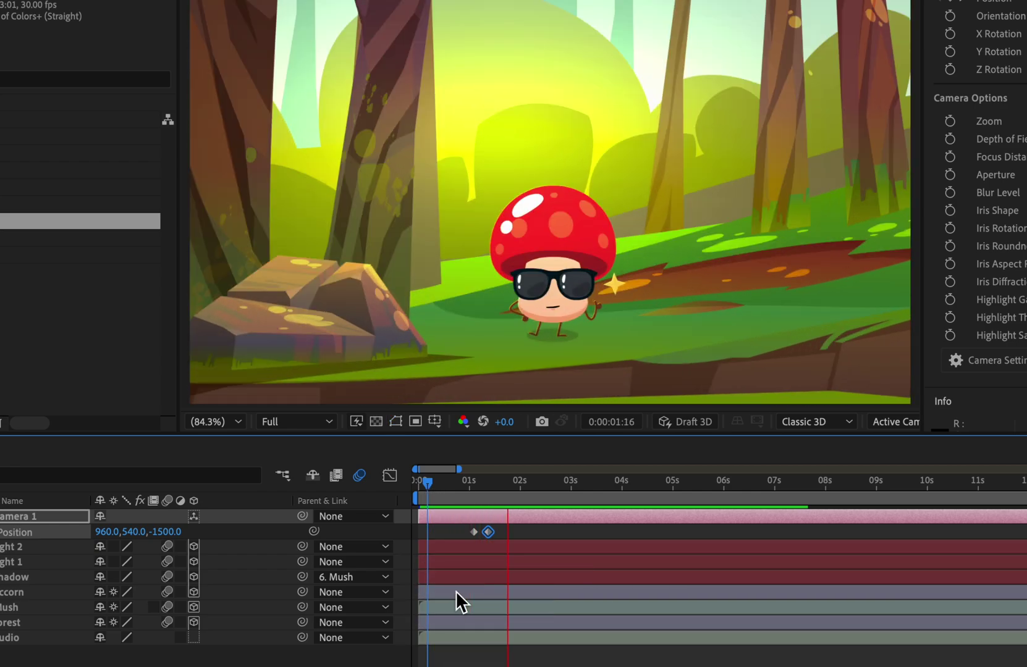
Step: Slow the zoom by spreading Camera 1's two Position keyframes farther apart, and preview it
left_click_drag(488, 534, 512, 532)
left_click(458, 483)
key("space")
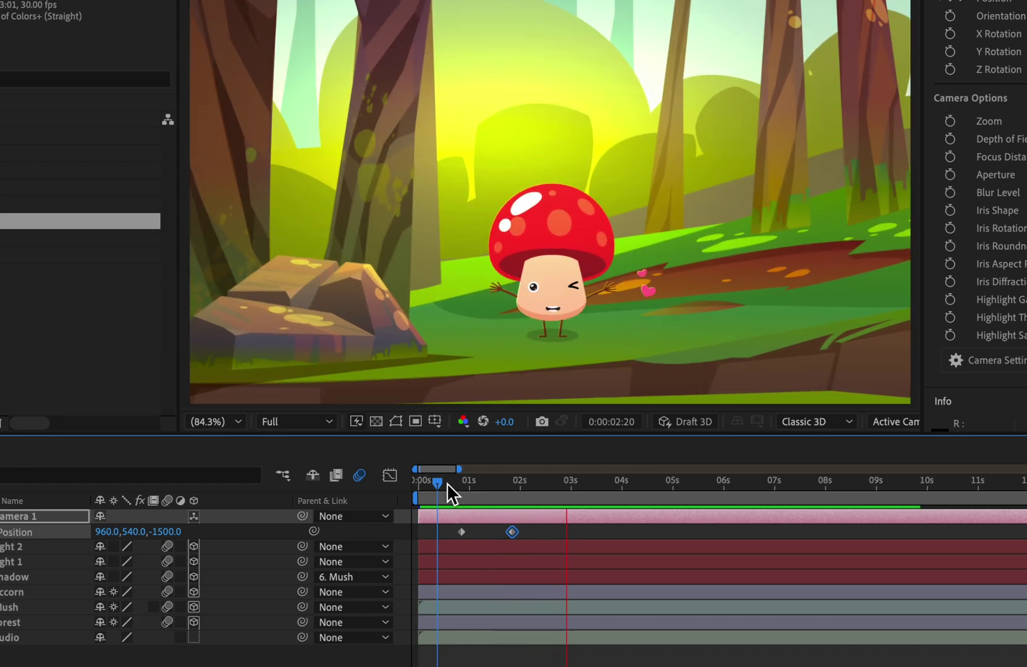
key("space")
key("space")
key("space")
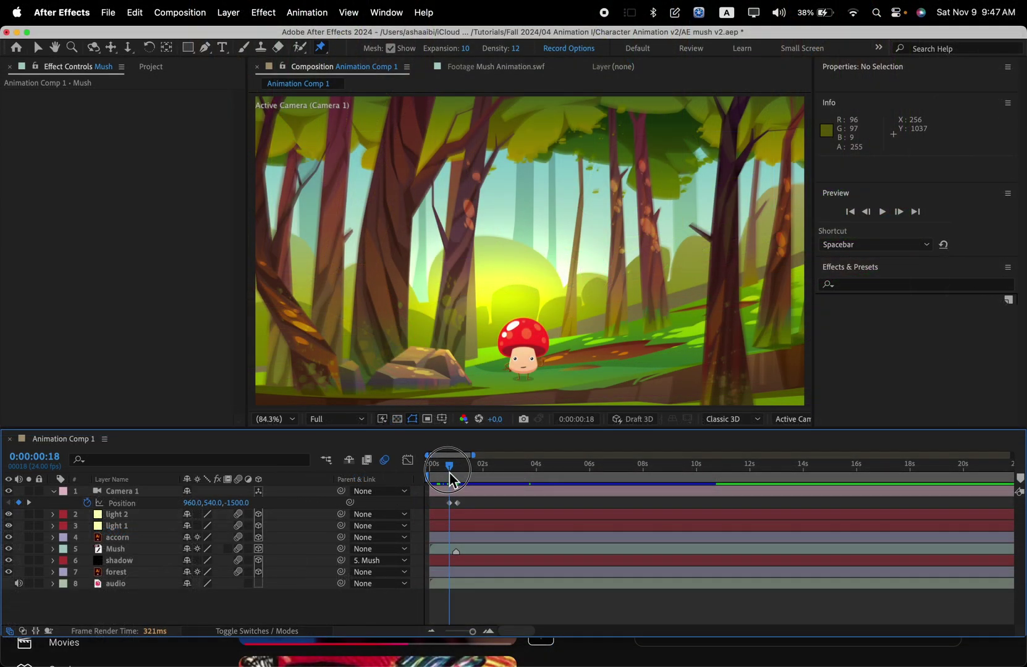
Step: Go to the existing Mush marker at 0:00:01:00, enlarge the timeline scale and select the Mush layer
left_click_drag(453, 479, 458, 483)
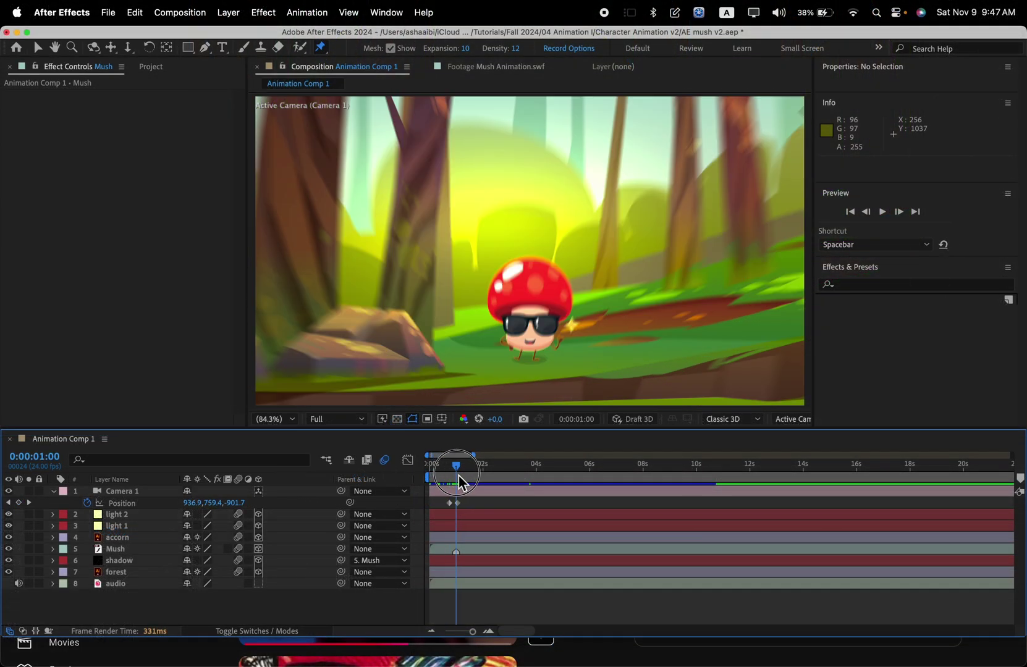
left_click(489, 631)
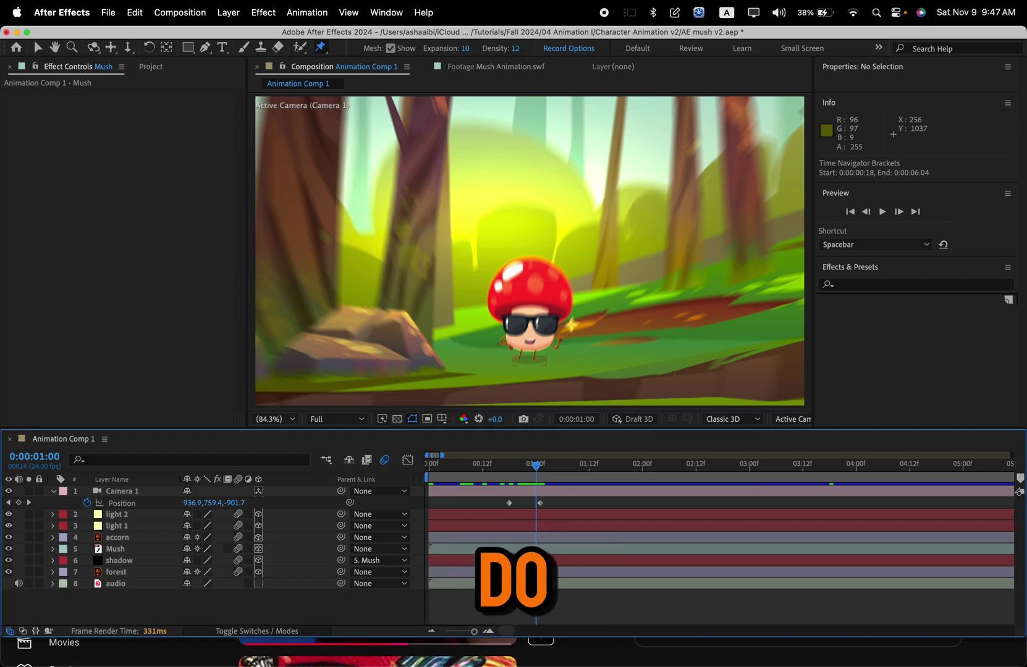
left_click(505, 551)
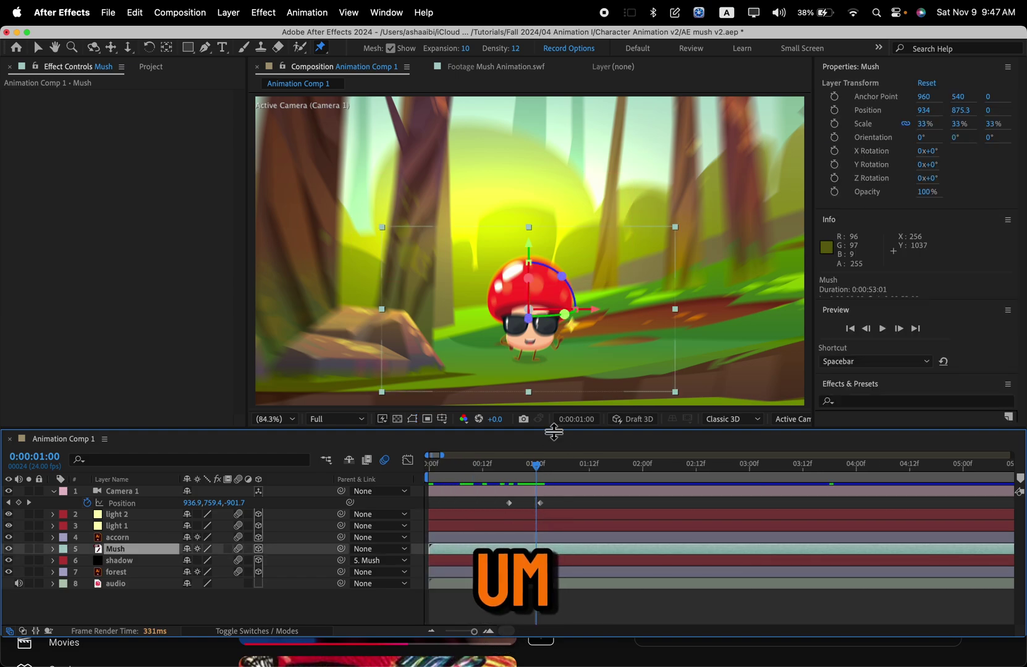
key("super+Left")
key("super+Right")
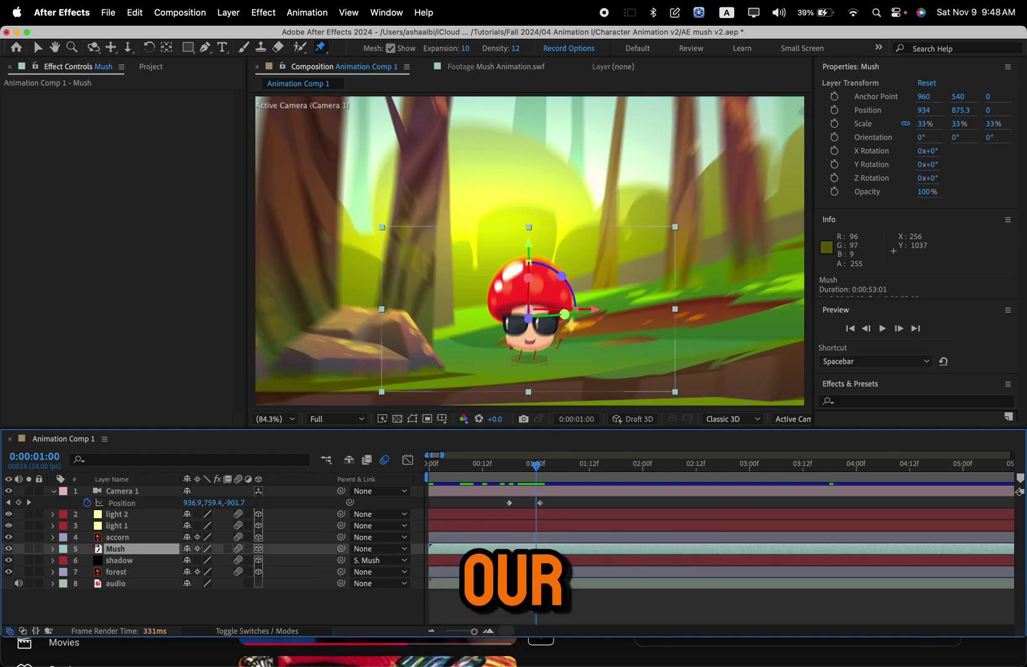
Step: Step through the frames around the mushroom's winking pose and set the current time to its first frame, 0:00:02:00
left_click(541, 466)
left_click_drag(542, 476, 638, 481)
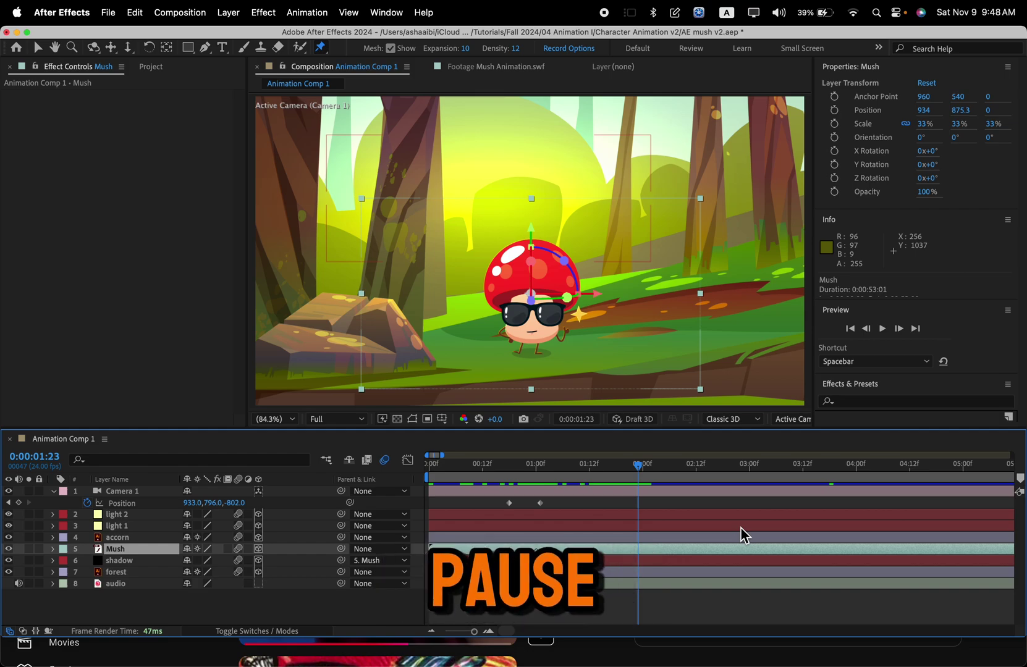
key("Page_Down")
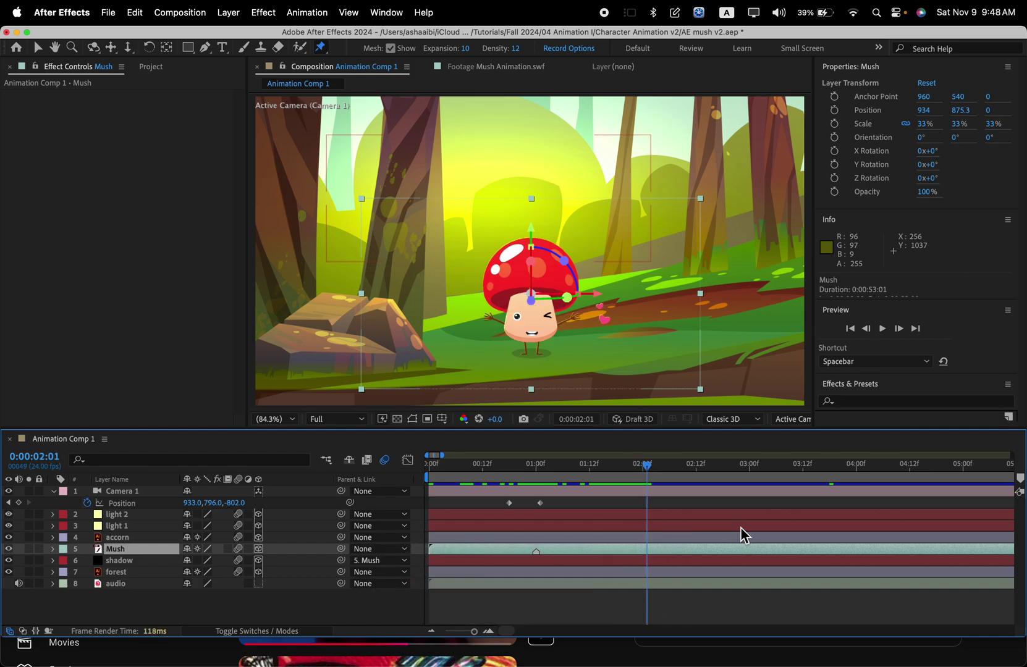
key("Page_Up")
key("Page_Down")
key("Page_Up")
key("Page_Up")
key("Page_Up")
key("Page_Down")
key("Page_Down")
key("Page_Down")
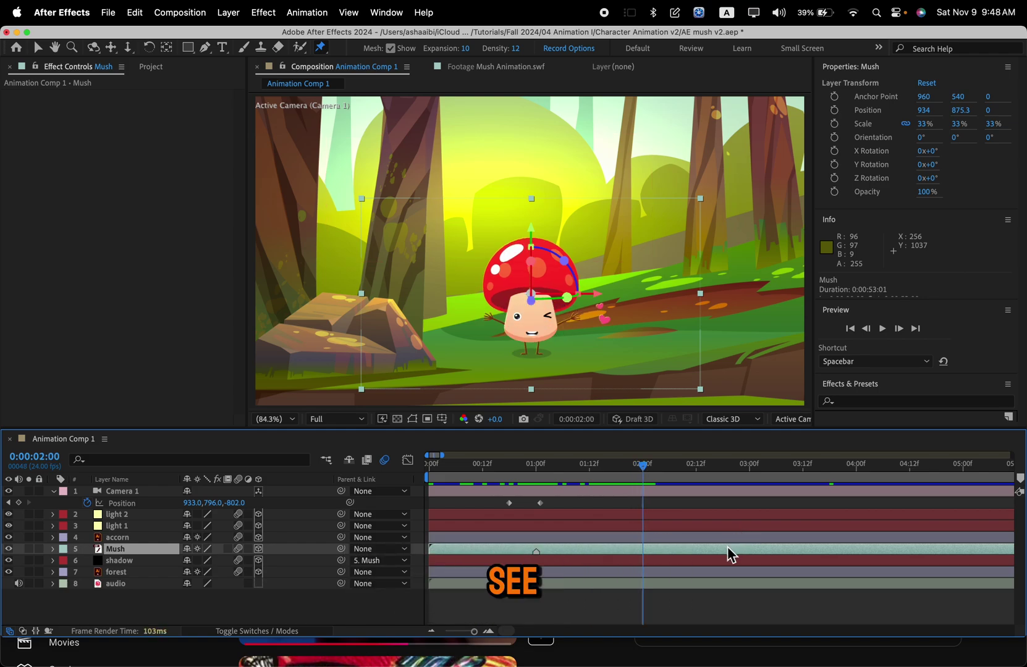
Step: Add a layer marker to the Mush layer at 0:00:02:00
left_click(227, 13)
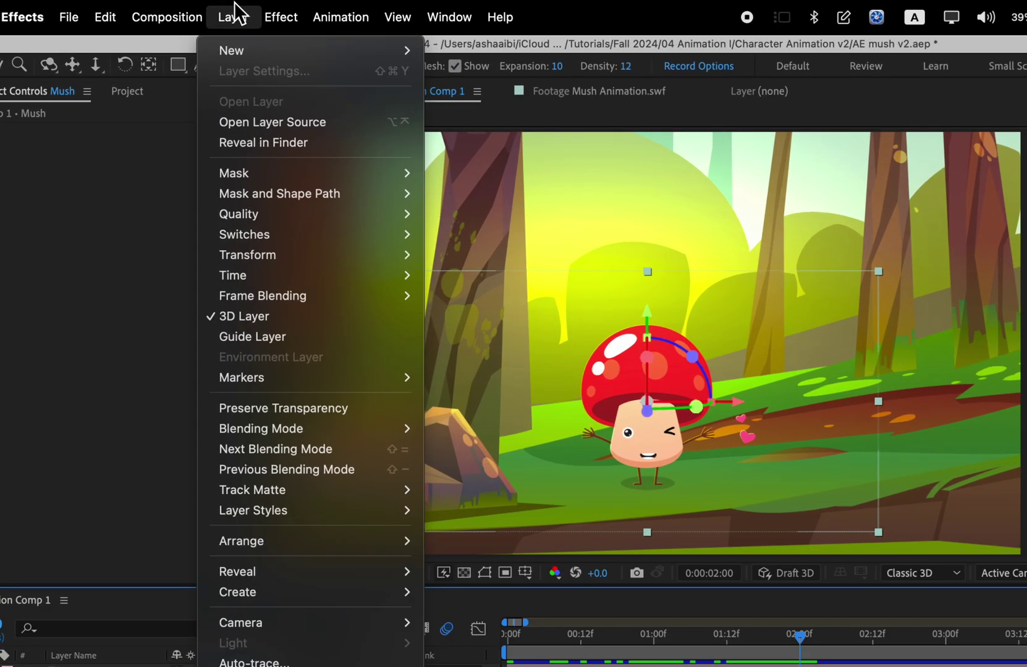
left_click(235, 12)
left_click(238, 12)
mouse_move(308, 379)
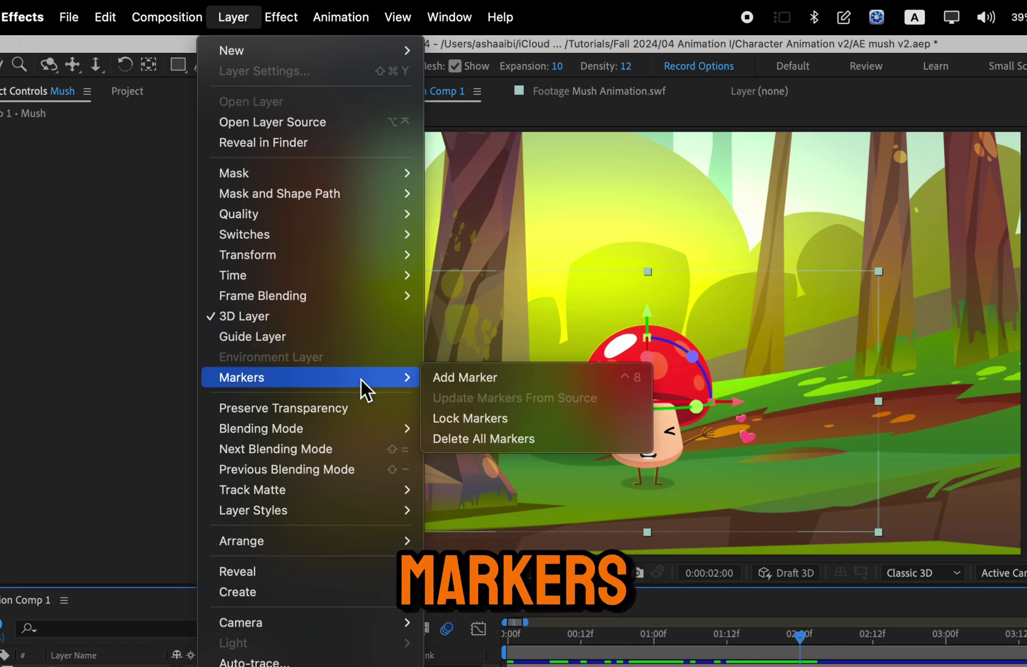
left_click(610, 379)
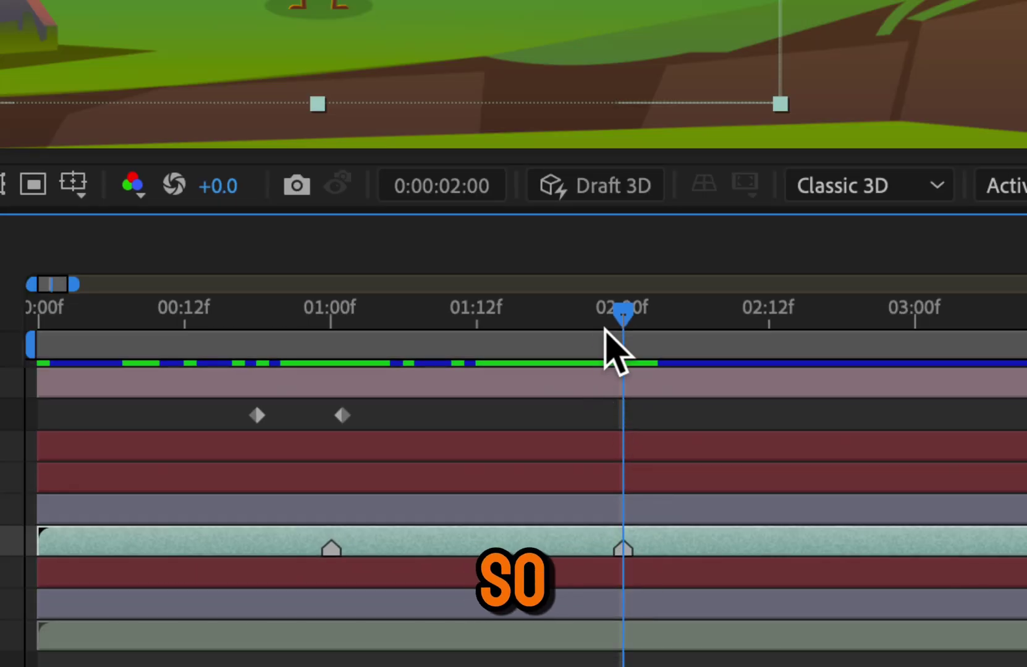
Step: Scrub past the winking pose and add a Mush layer marker at the first frame of the hands-on-hips pose, 0:00:03:13
mouse_move(606, 329)
left_mouse_down()
mouse_move(511, 333)
mouse_move(628, 333)
mouse_move(321, 350)
mouse_move(607, 351)
mouse_move(546, 328)
mouse_move(614, 340)
mouse_move(500, 344)
mouse_move(603, 340)
left_mouse_up()
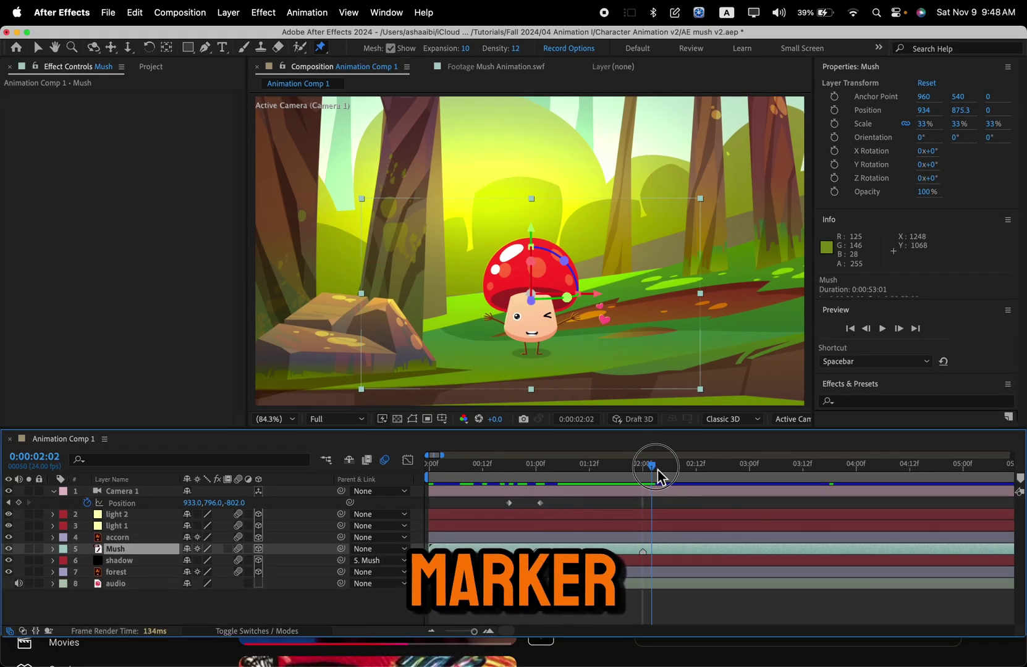
left_click_drag(659, 477, 708, 477)
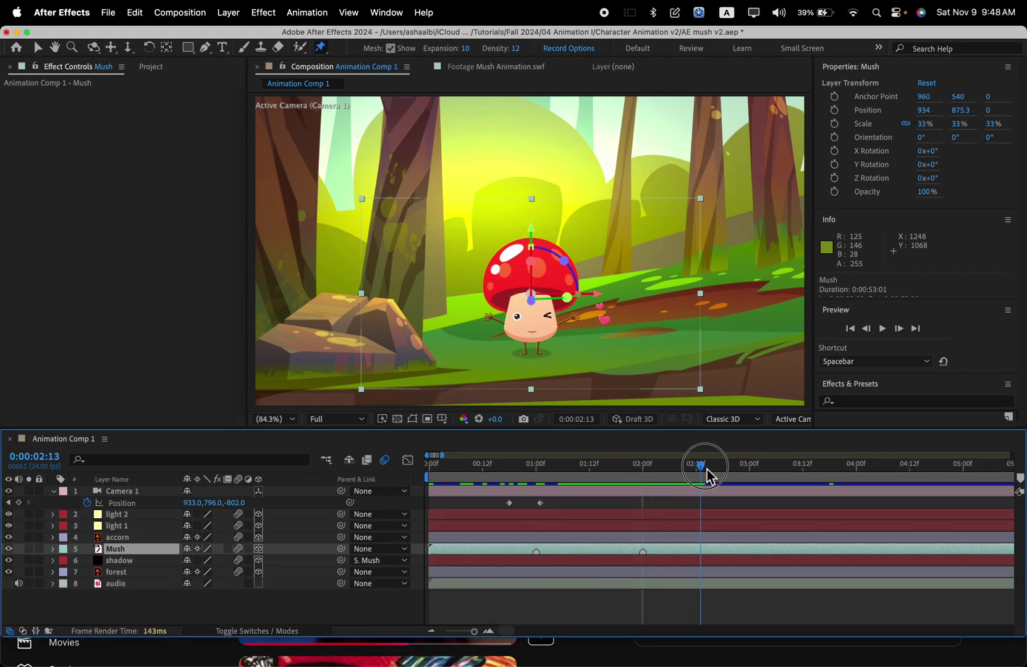
left_click_drag(787, 476, 810, 477)
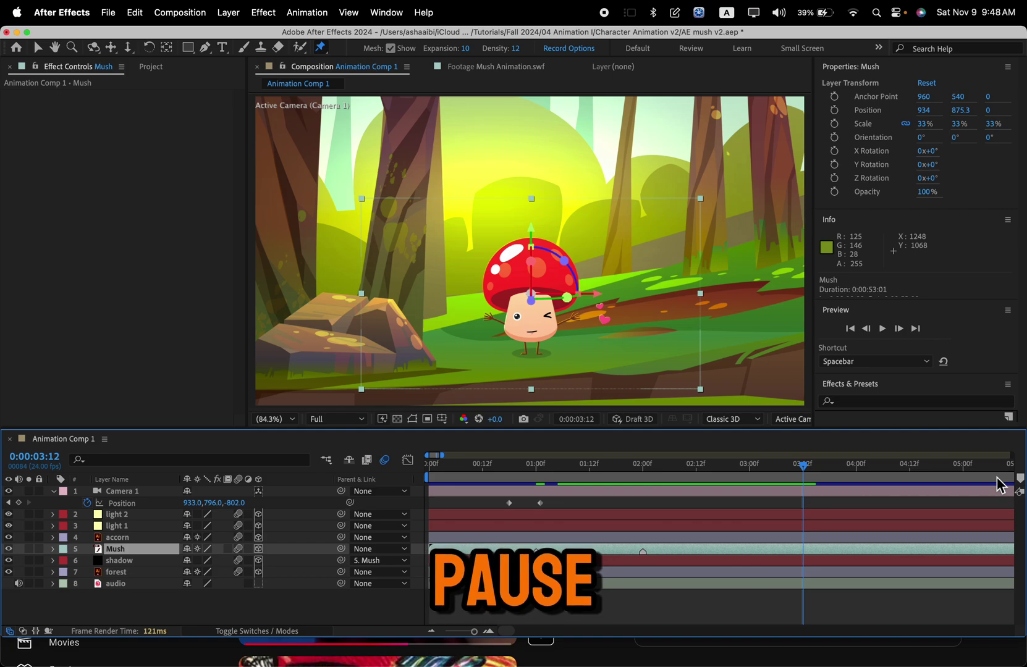
key("Page_Down")
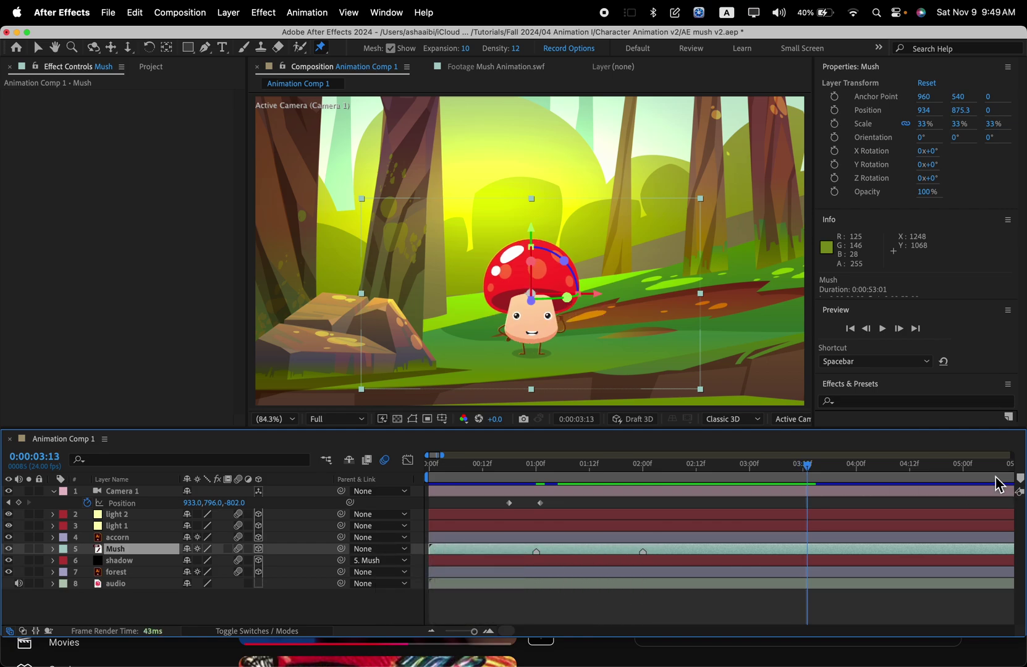
scroll(841, 566, "right", 5)
scroll(714, 530, "left", 2)
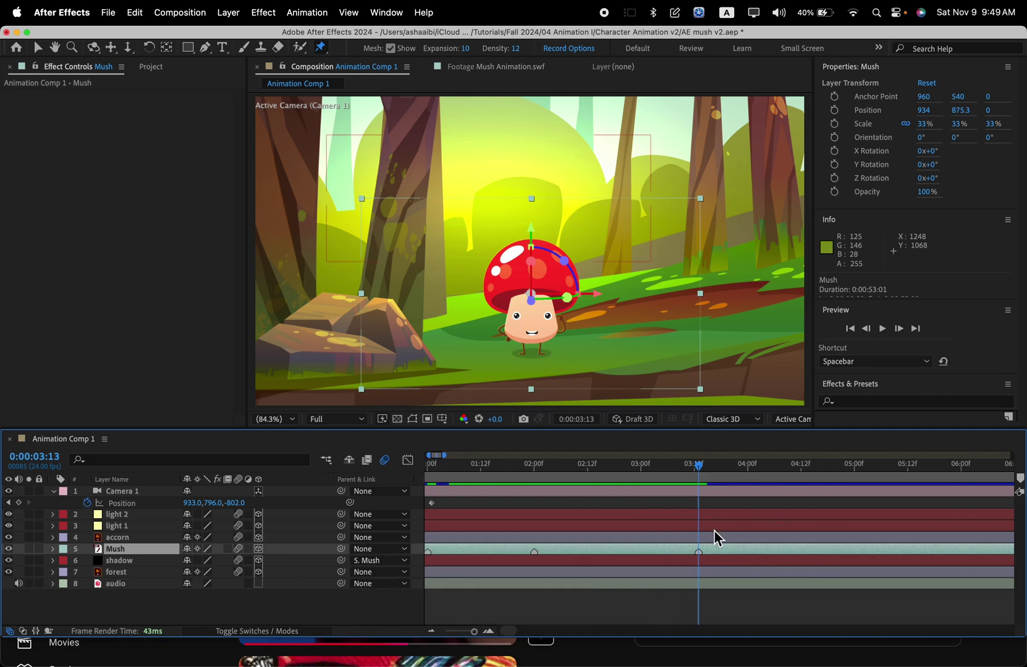
Step: Find the first frame of the mushroom's closed-eyes pose and add a Mush layer marker there, at 0:00:06:04
scroll(713, 530, "right", 2)
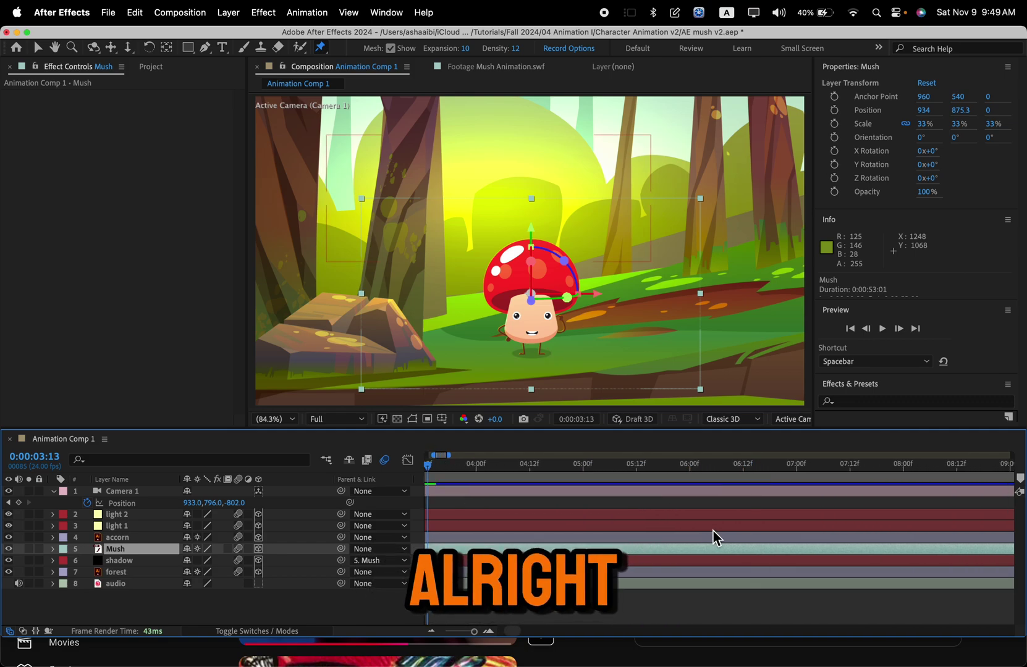
scroll(713, 530, "left", 4)
scroll(714, 531, "right", 6)
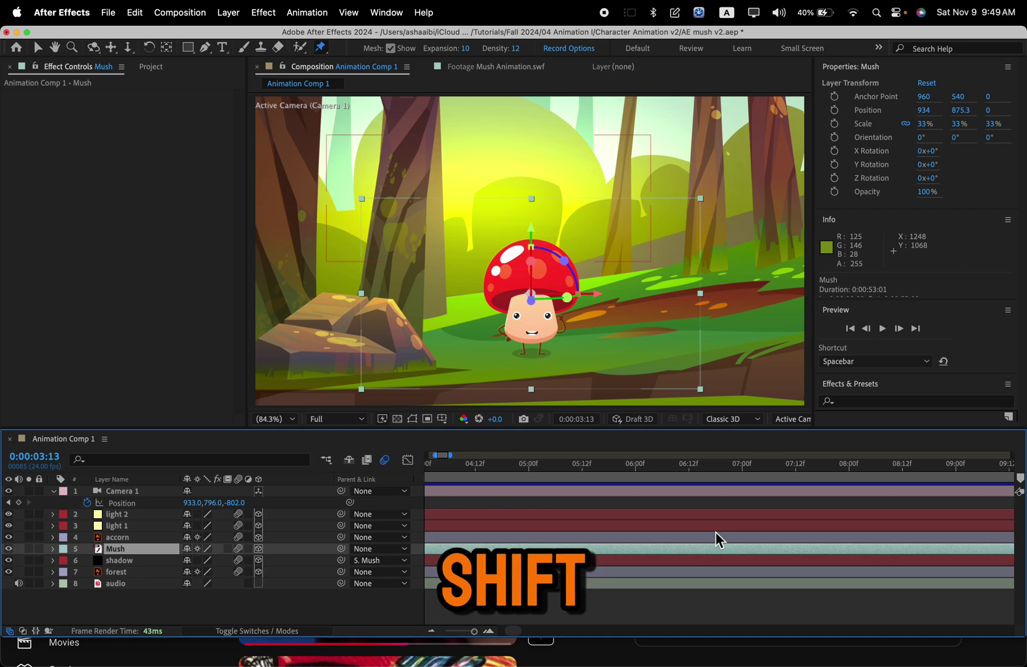
scroll(715, 532, "right", 12)
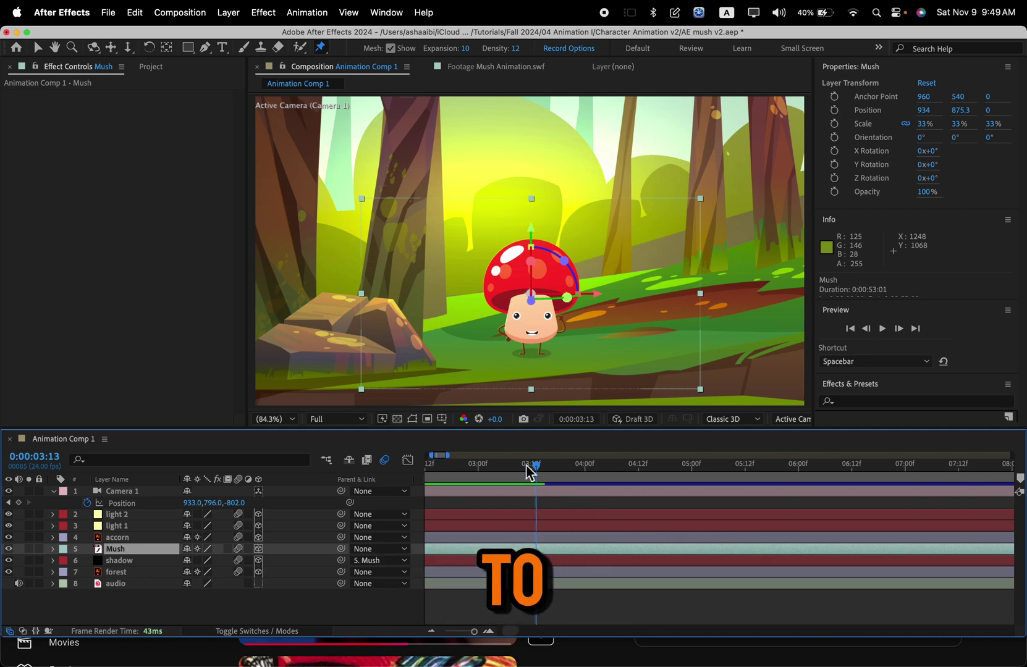
left_click_drag(555, 472, 799, 497)
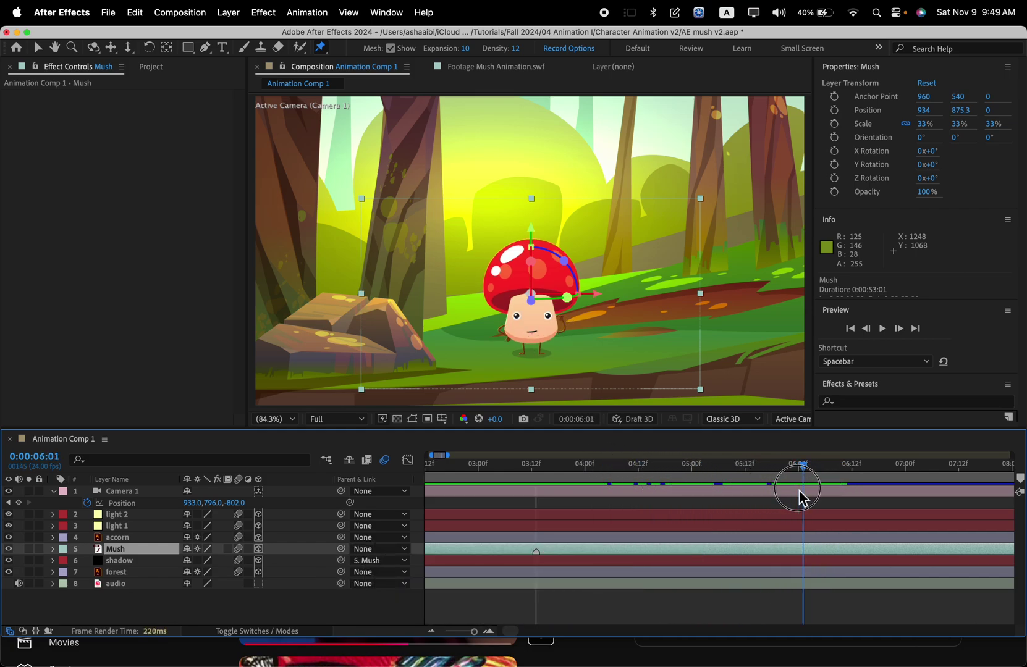
key("Page_Down")
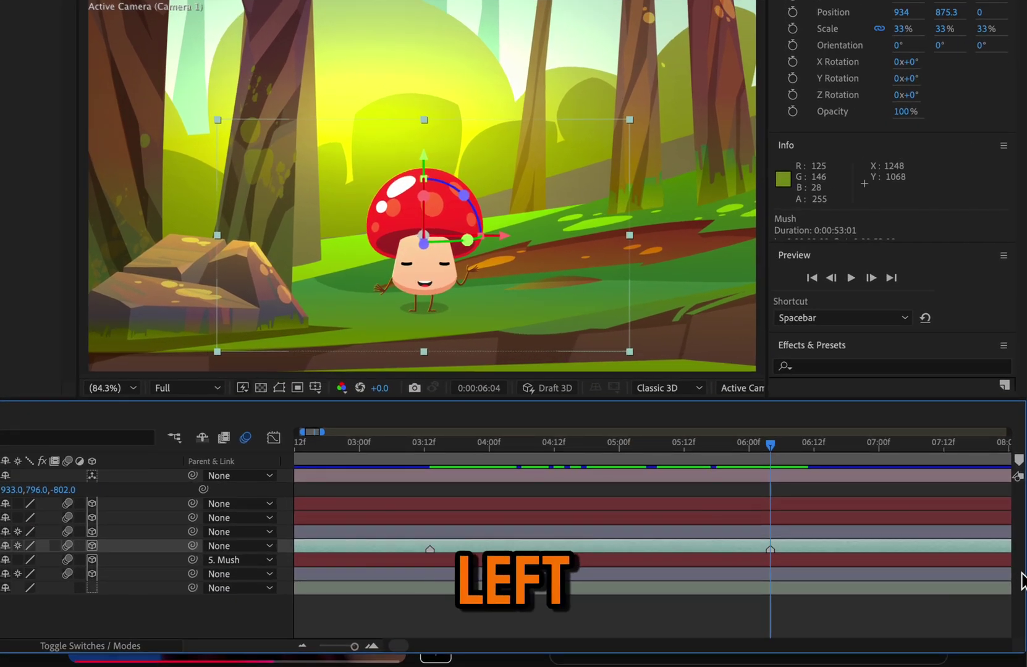
Step: Find the first frame of the mushroom's angry pose and add a Mush layer marker there, at 0:00:09:01
scroll(903, 567, "right", 5)
scroll(737, 561, "right", 4)
left_click_drag(444, 460, 813, 458)
key("Page_Up")
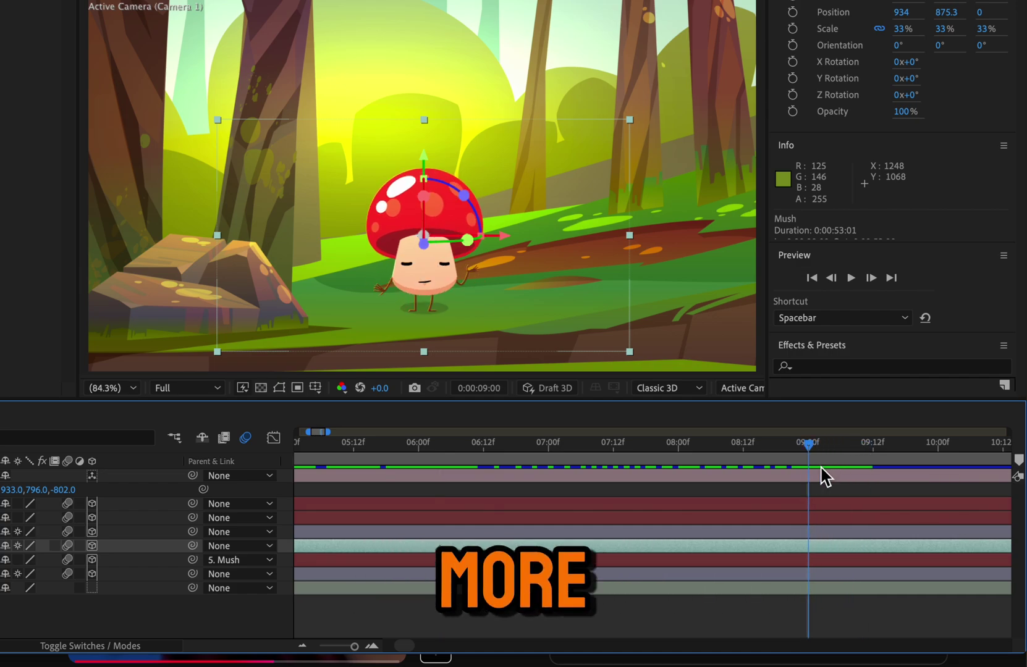
key("Page_Down")
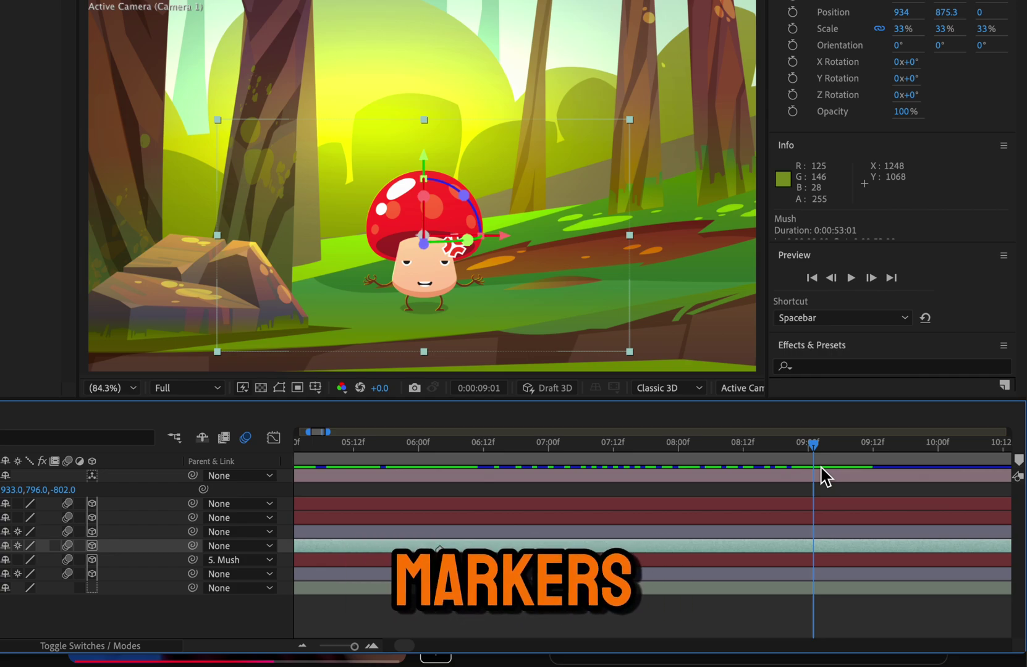
key("KP_Multiply")
Step: Add Mush layer markers at the remaining pose changes through the rest of the audio, working up to 0:00:39:08
scroll(619, 524, "right", 10)
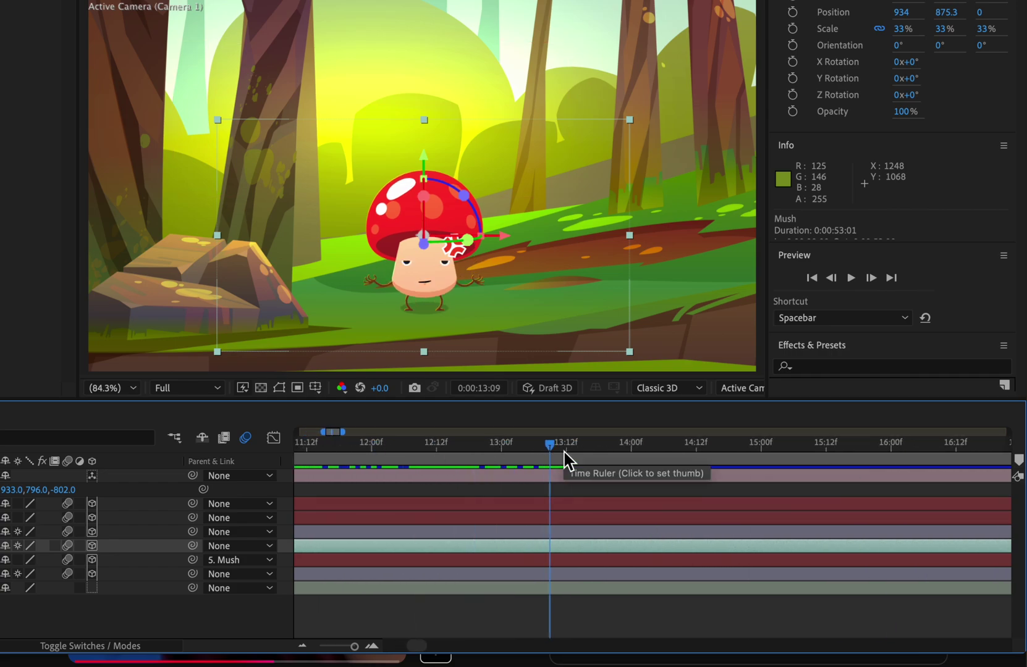
scroll(550, 525, "right", 10)
left_click(536, 446)
scroll(556, 525, "right", 10)
left_click(504, 446)
key("KP_Multiply")
scroll(573, 525, "right", 10)
left_click(615, 447)
left_click(601, 446)
key("KP_Multiply")
scroll(618, 525, "right", 10)
left_click(627, 448)
scroll(618, 525, "right", 10)
left_click(381, 447)
key("KP_Multiply")
scroll(618, 525, "right", 10)
left_click(719, 448)
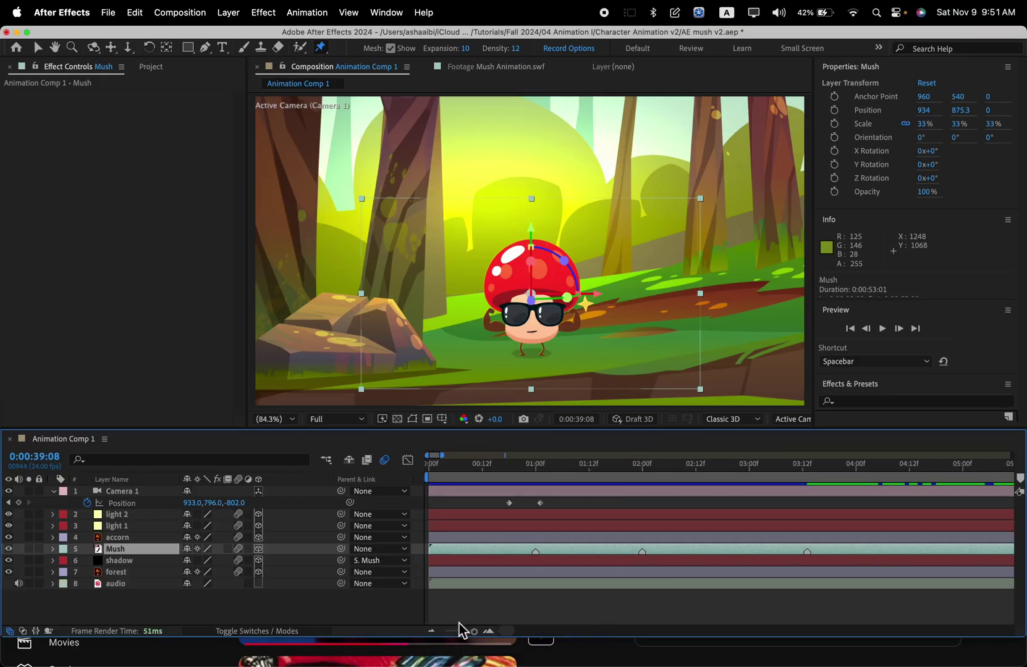
Step: Review the markers across the whole timeline, return to the Mush marker at 0:00:02:00 and enlarge the time scale around it
left_click_drag(459, 630, 466, 634)
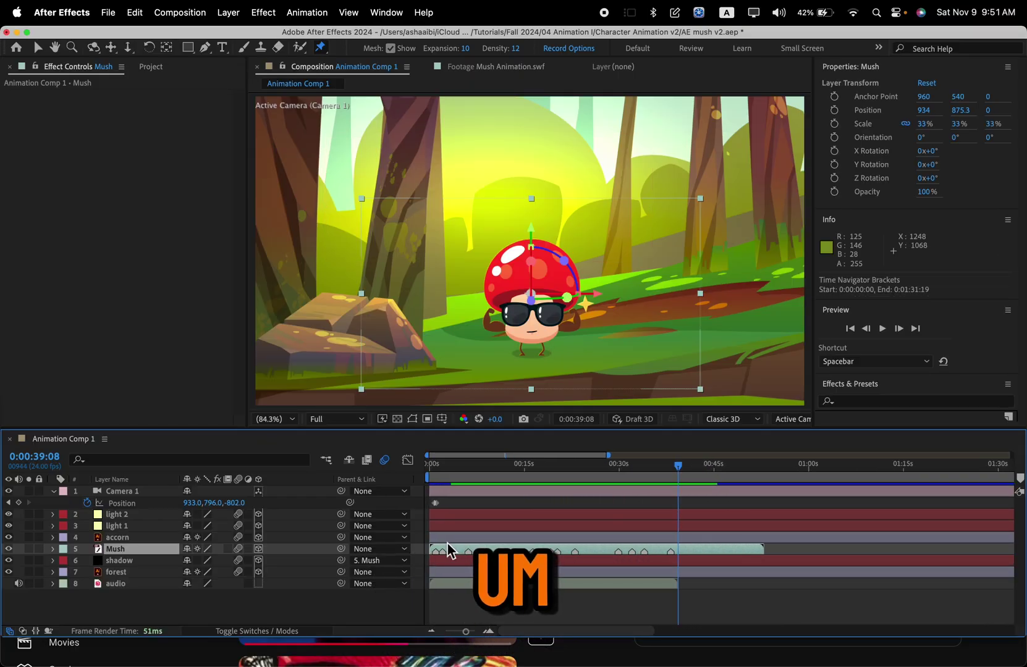
left_click_drag(452, 473, 454, 471)
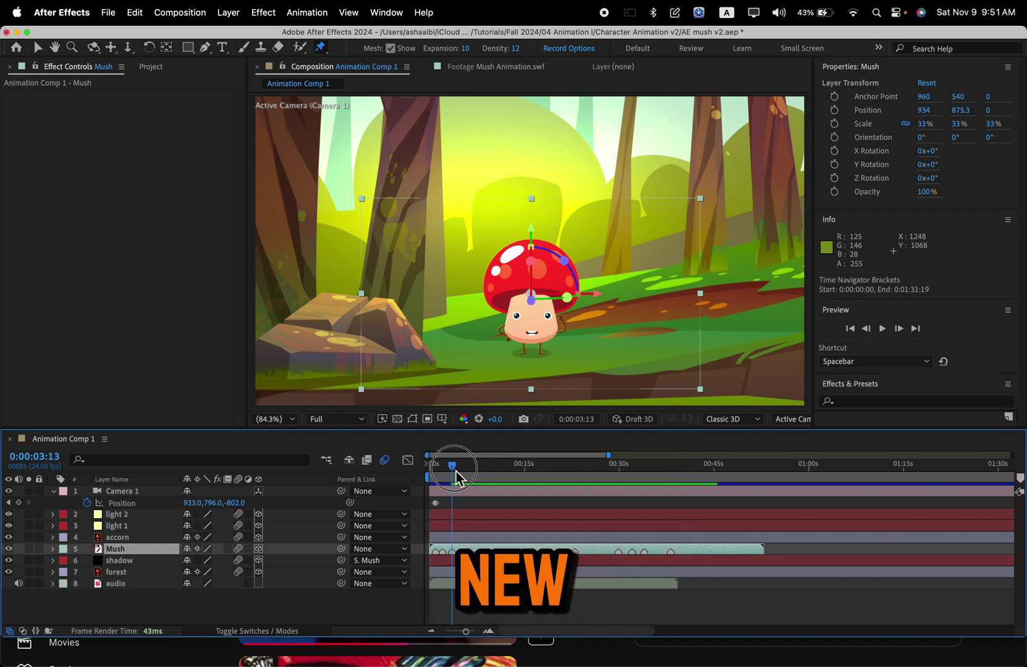
left_click(484, 627)
left_click(485, 632)
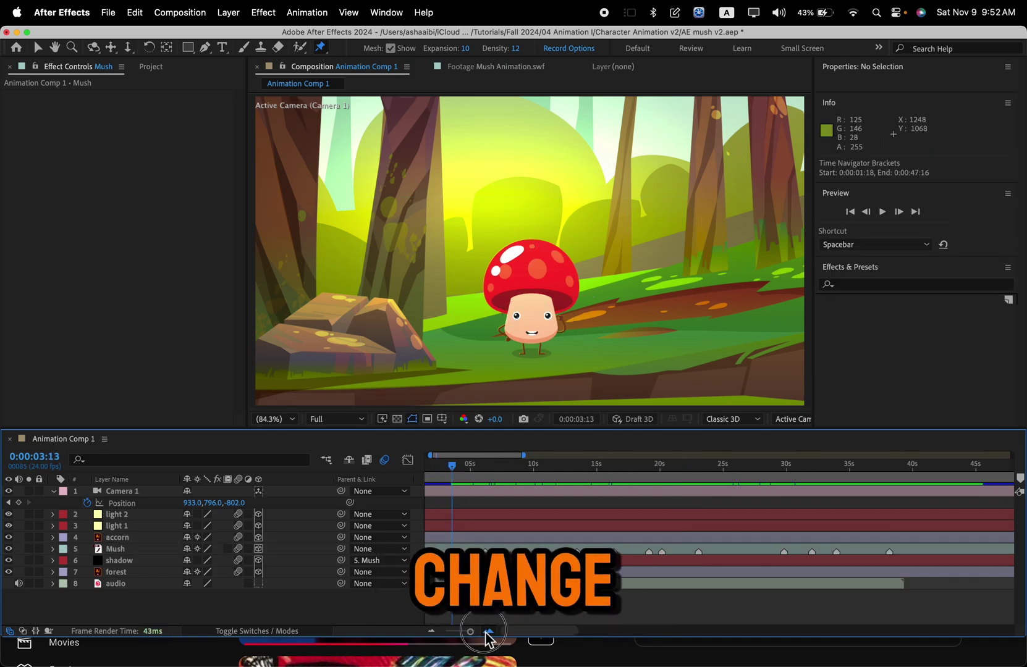
left_click(488, 631)
left_click_drag(519, 475, 483, 486)
left_click(489, 631)
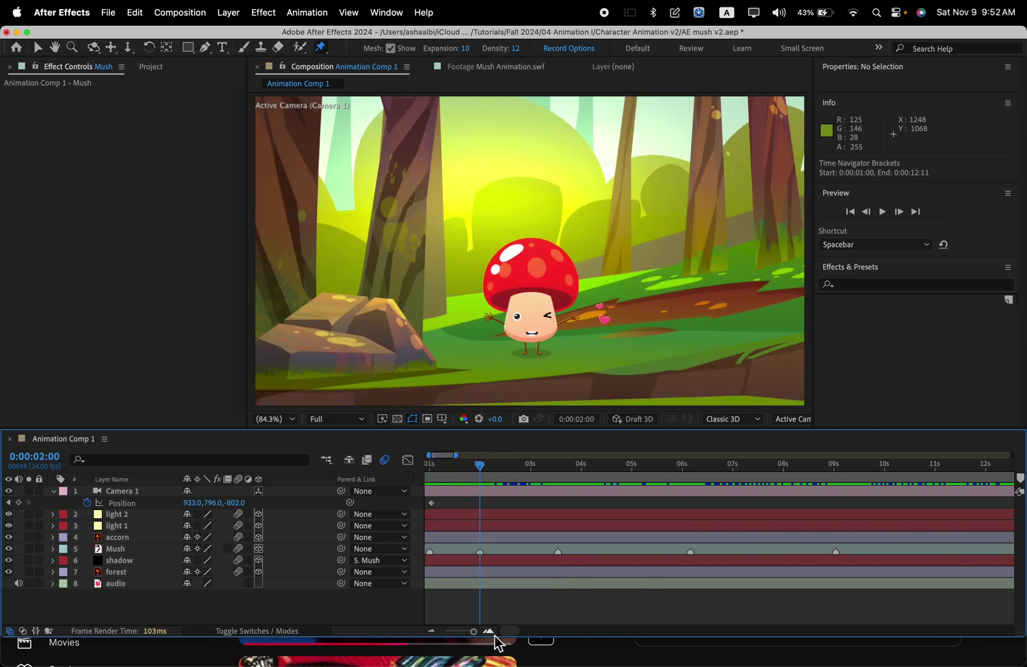
left_click_drag(509, 632, 504, 632)
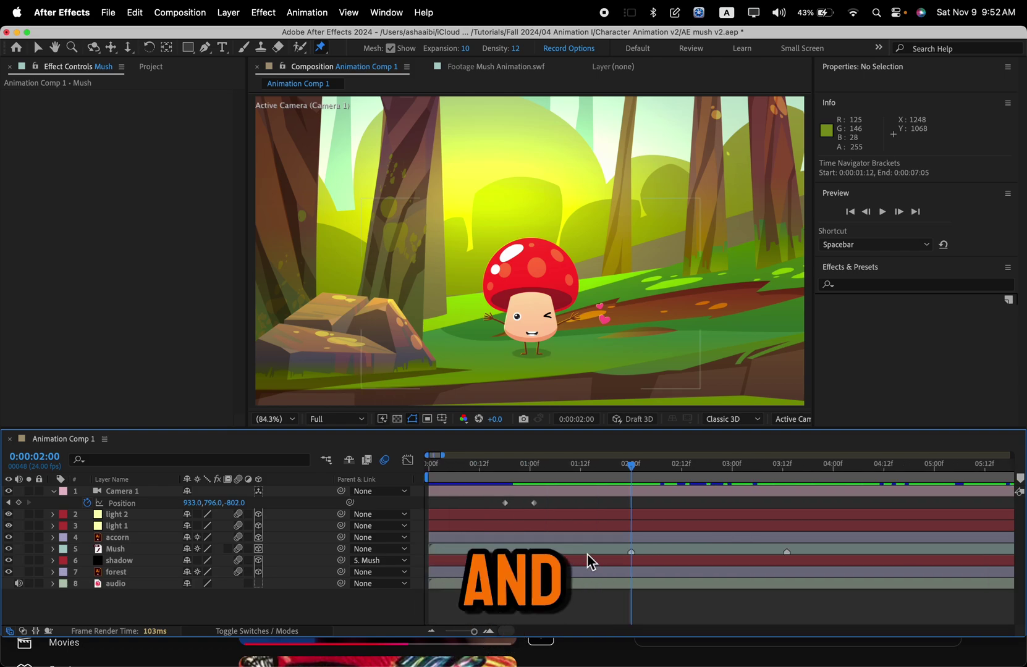
Step: Add a null object directly above the Mush layer and rename it Mush Null
left_click(649, 549)
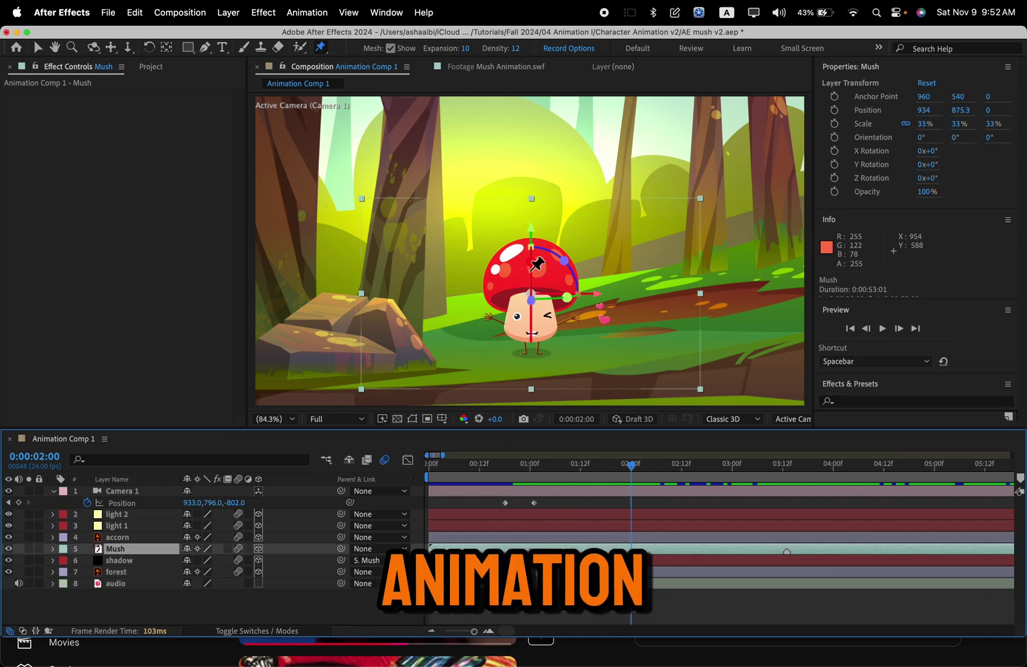
left_click(35, 49)
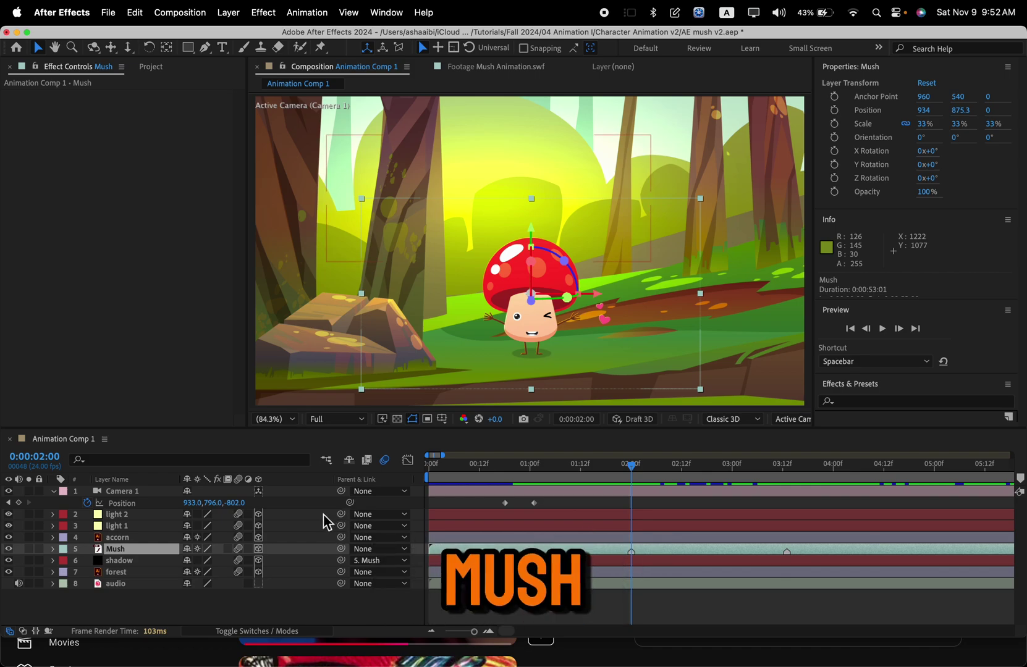
left_click(232, 15)
mouse_move(236, 39)
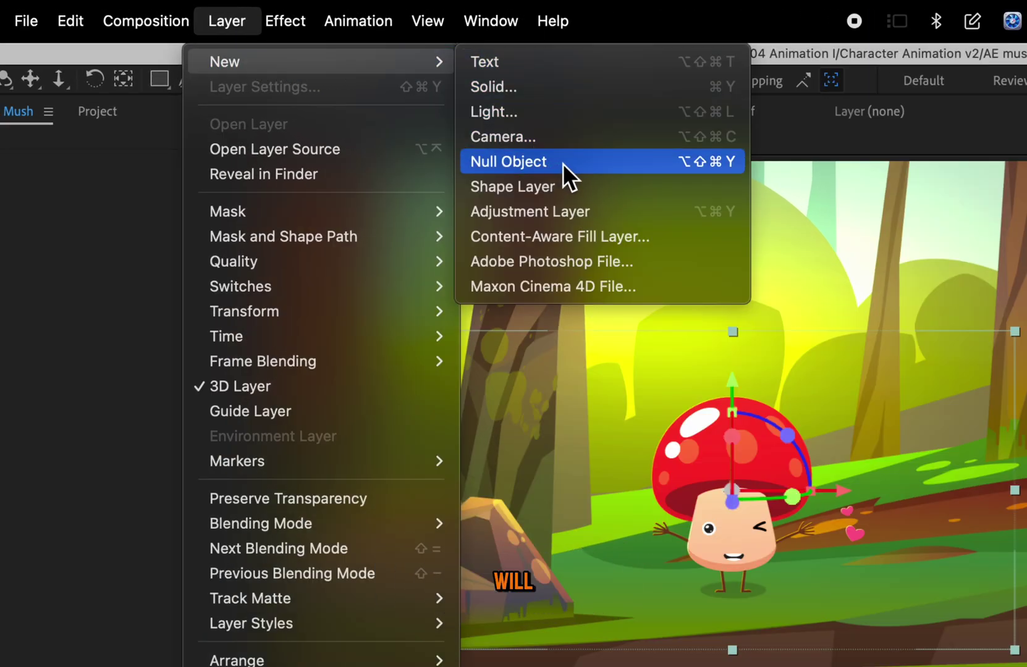
left_click(562, 163)
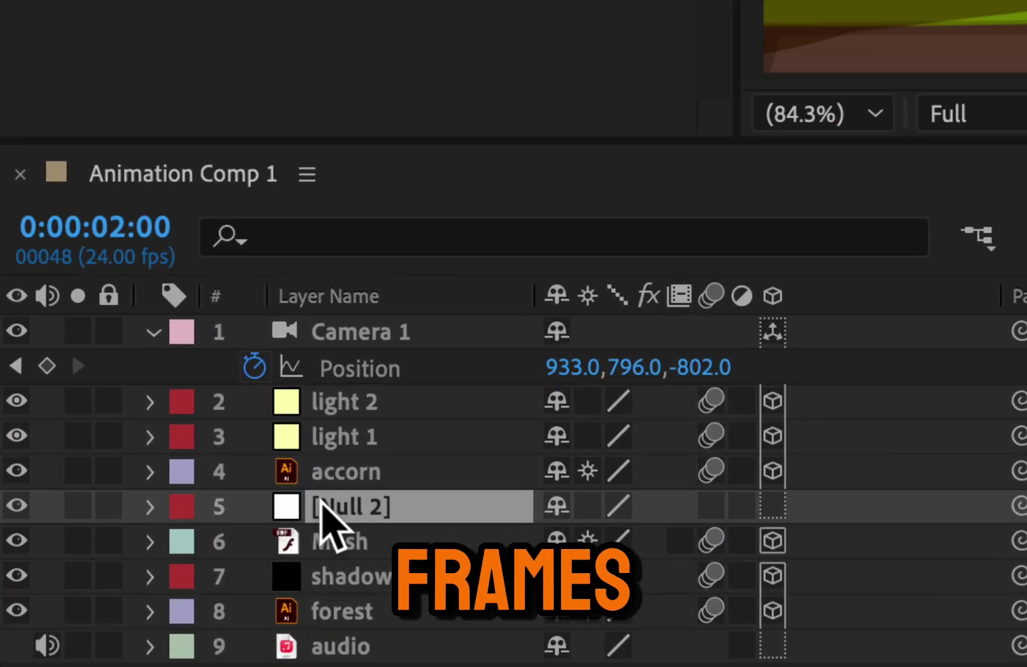
left_click(322, 507)
key("Return")
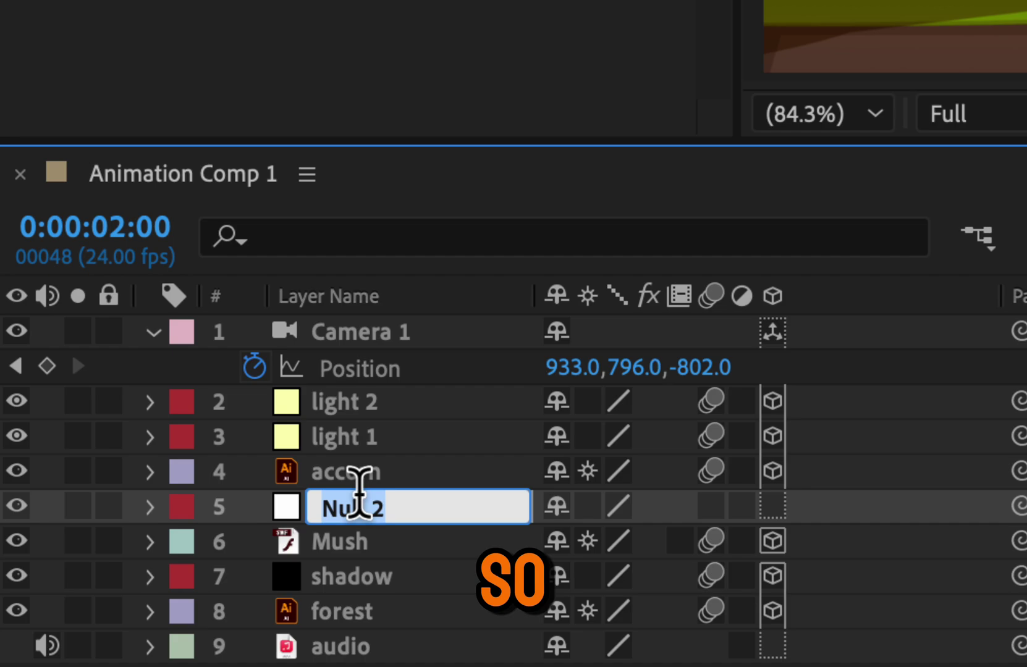
type("Mush Null")
key("Return")
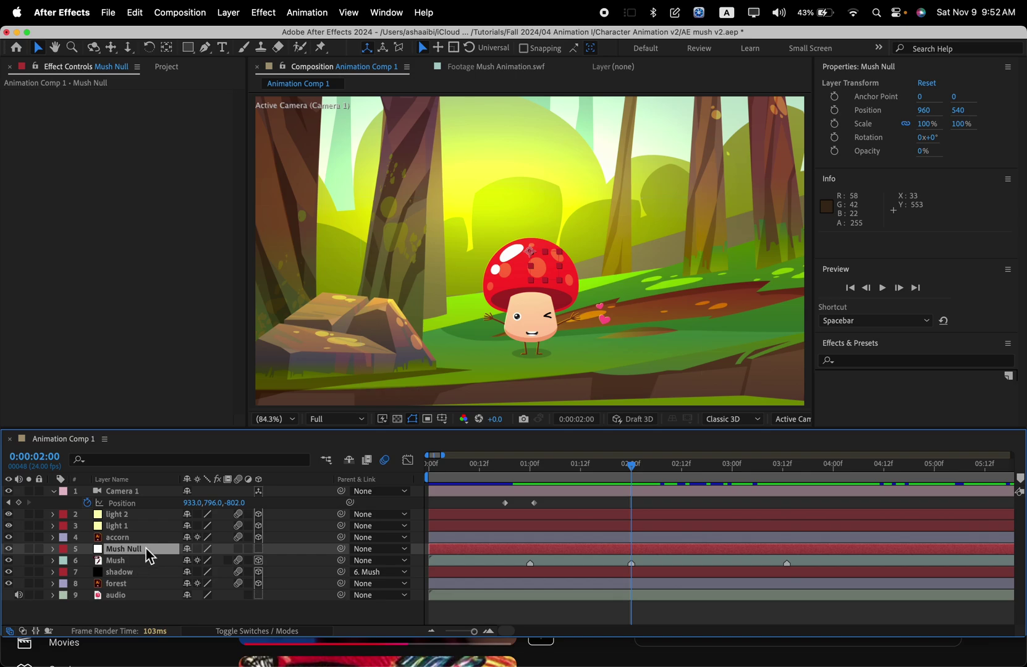
Step: View the composition at 100% and move Mush Null off the mushroom's cap to about position 1186, 614
key("slash")
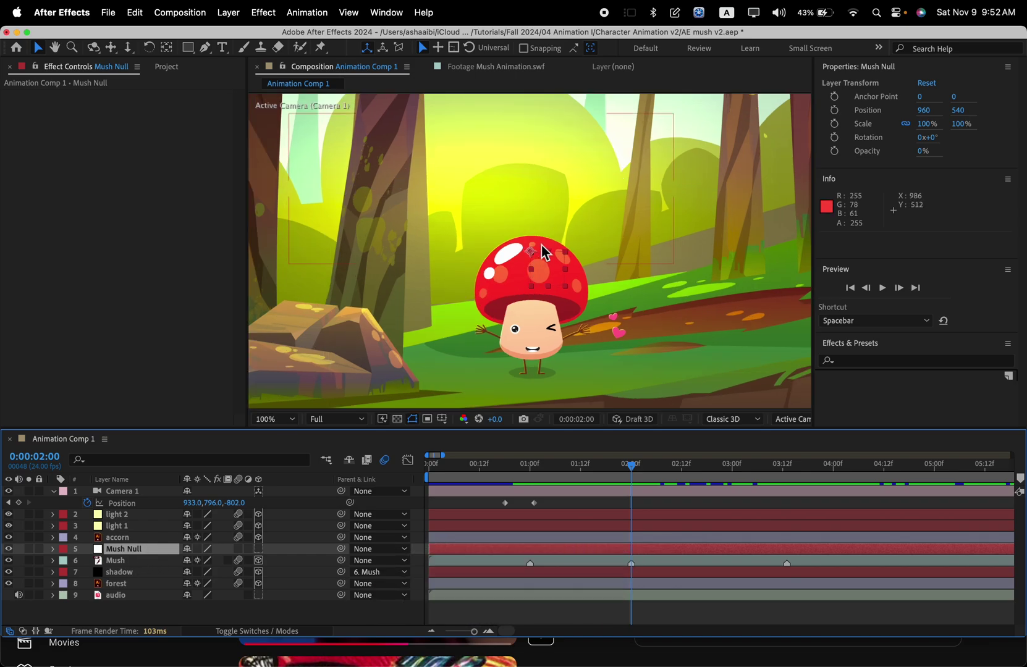
left_click_drag(531, 255, 548, 264)
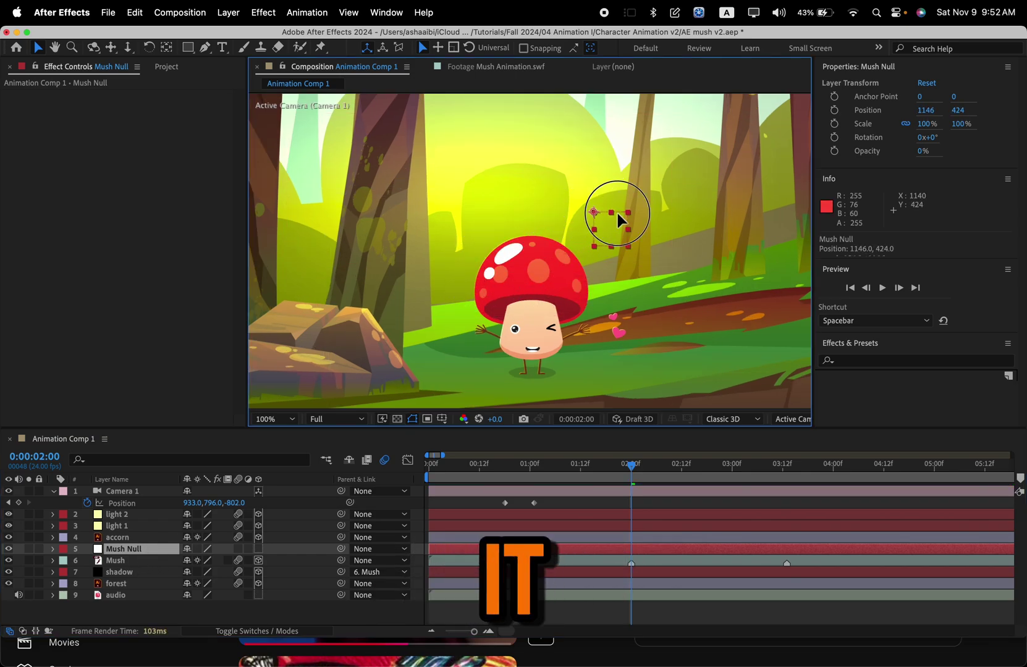
left_click_drag(643, 263, 622, 312)
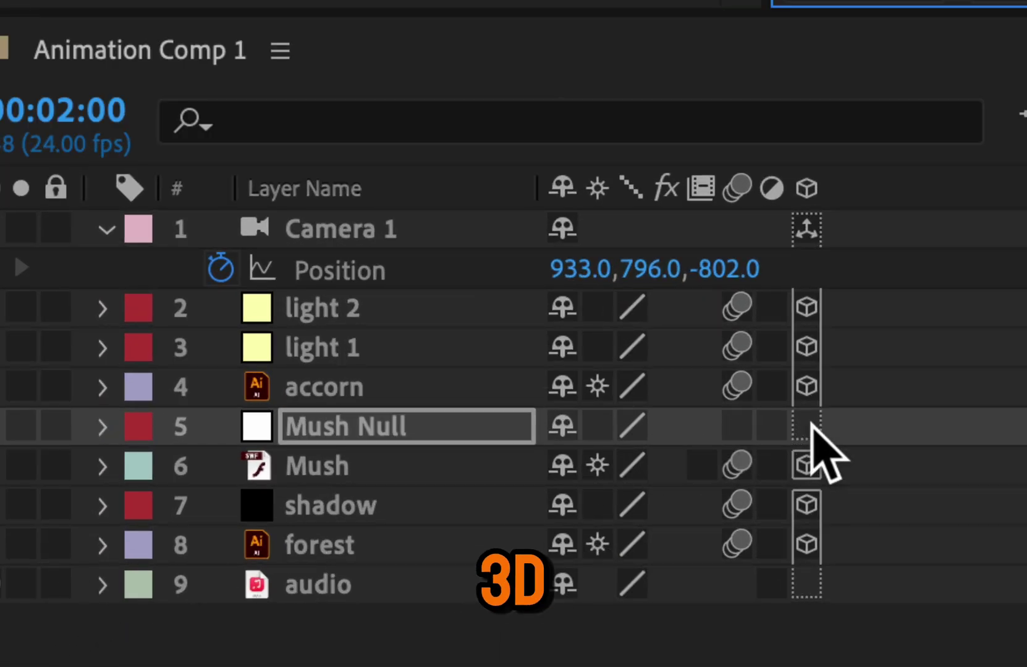
Step: Make Mush Null a 3D layer and move it along its X and Y axes to about position 964.6, 896.3
left_click(461, 433)
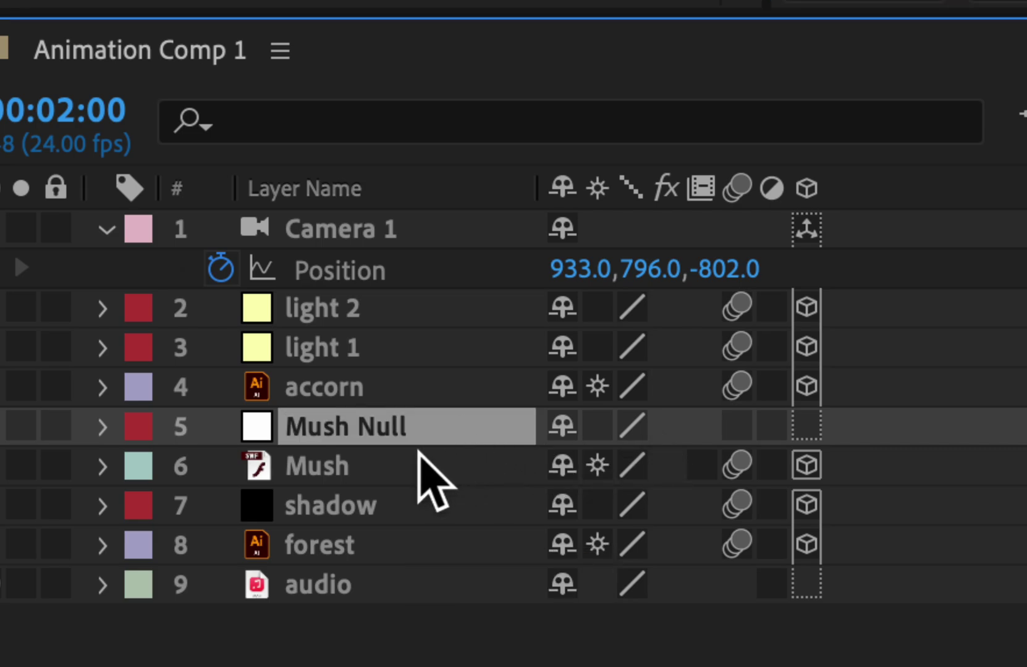
left_click(801, 427)
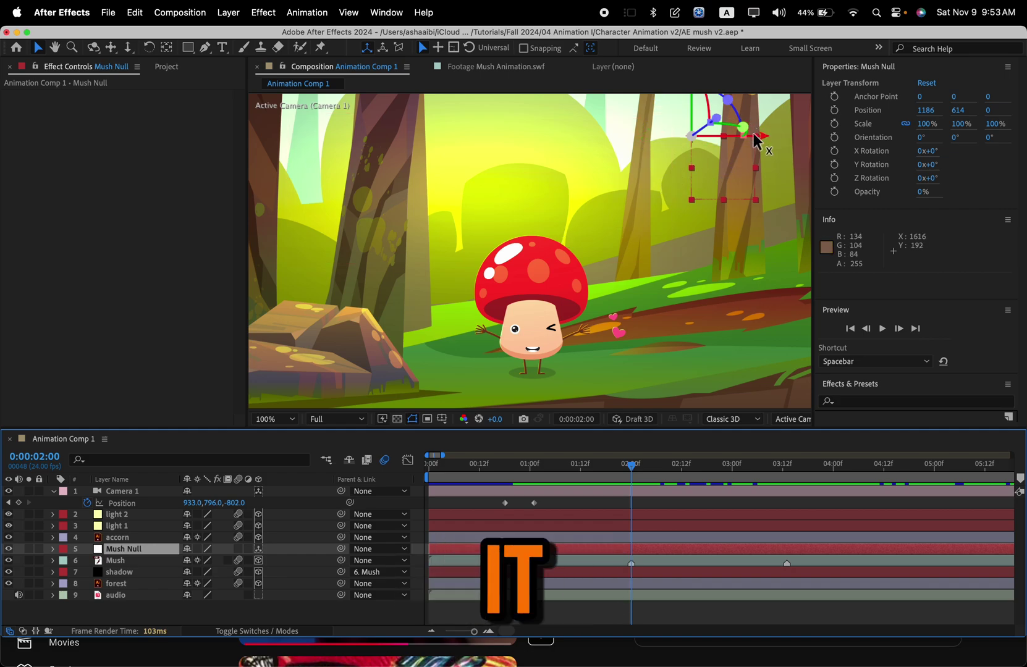
left_click_drag(759, 138, 584, 145)
key("space")
left_click_drag(510, 134, 507, 202)
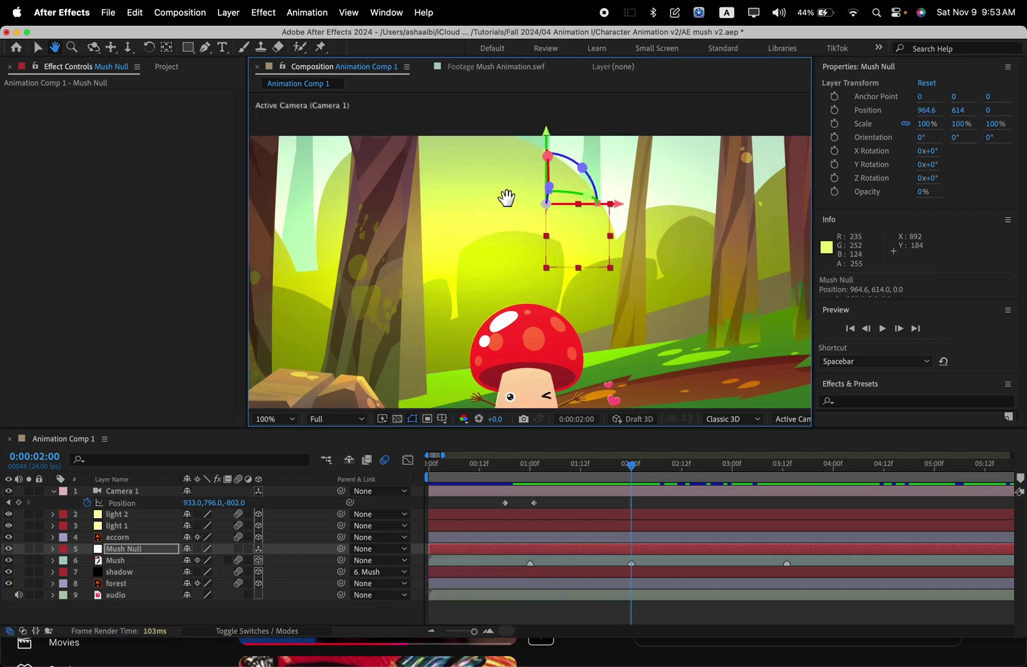
left_click_drag(547, 150, 547, 273)
key("space")
left_click_drag(546, 257, 537, 199)
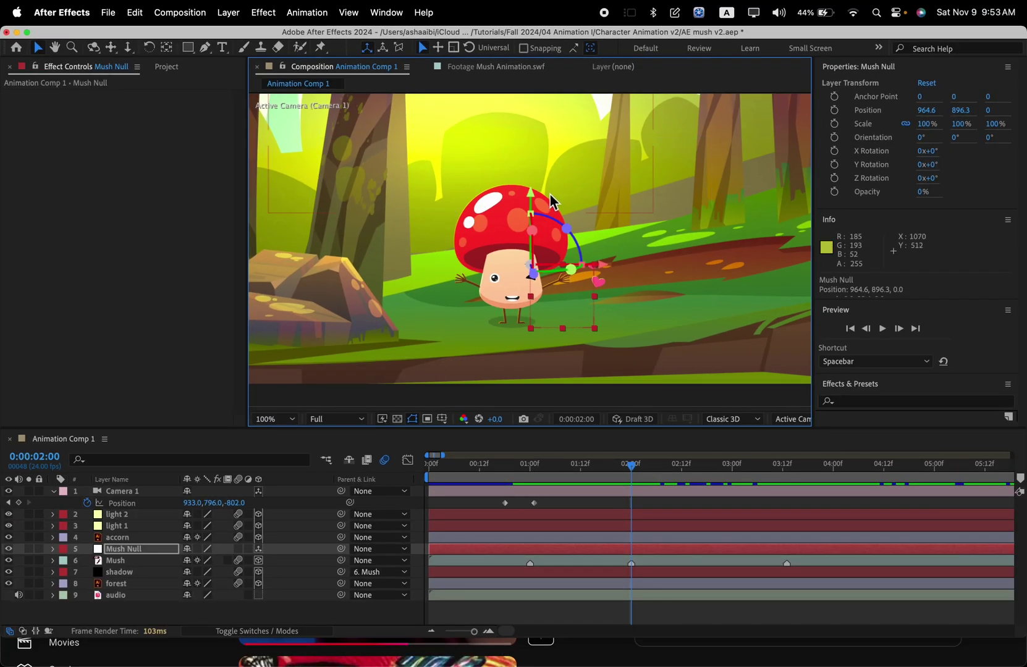
Step: Place Mush Null between the mushroom's feet at about position 936.3, 993.1, checking the alignment at 400% magnification
left_click_drag(530, 207, 577, 224)
key("h")
key("v")
left_click_drag(593, 274, 575, 233)
key(".")
key("space")
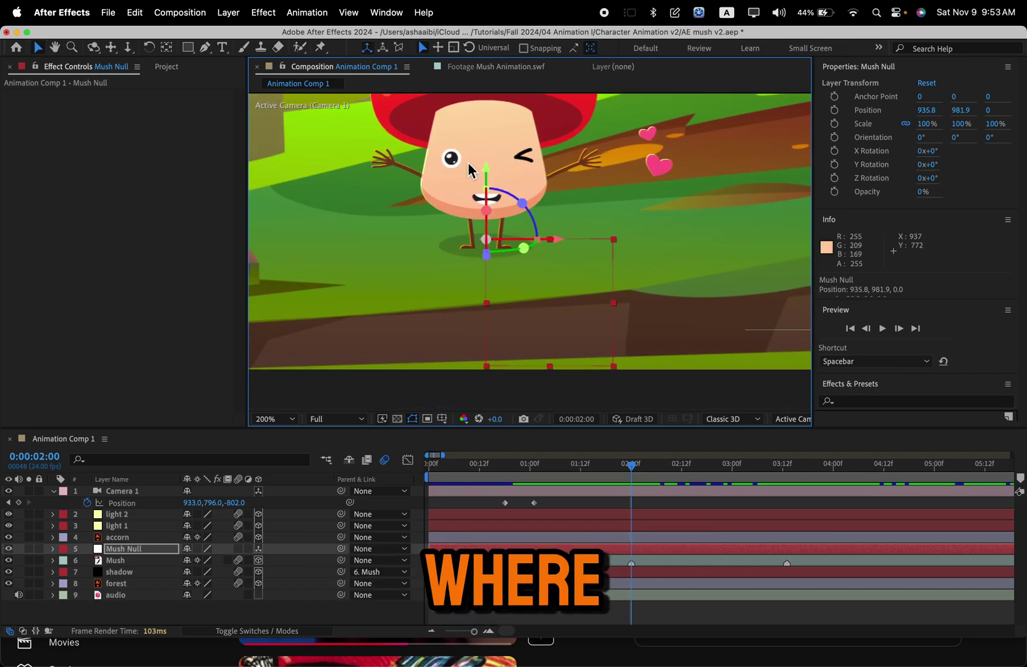
left_click_drag(489, 174, 487, 191)
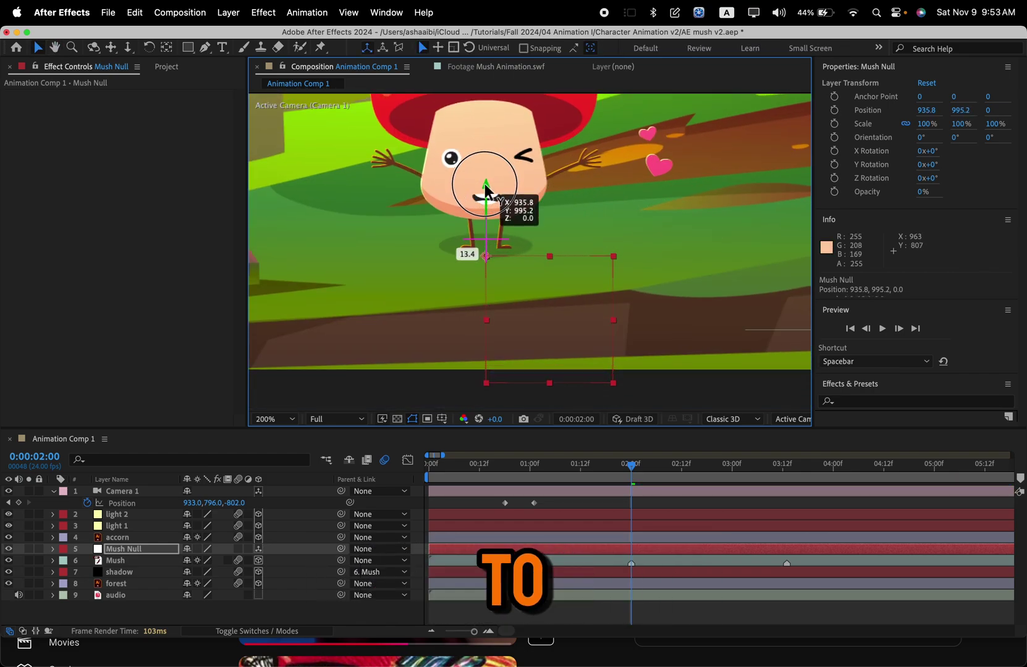
left_click_drag(560, 267, 562, 264)
left_click_drag(491, 197, 489, 194)
key("period")
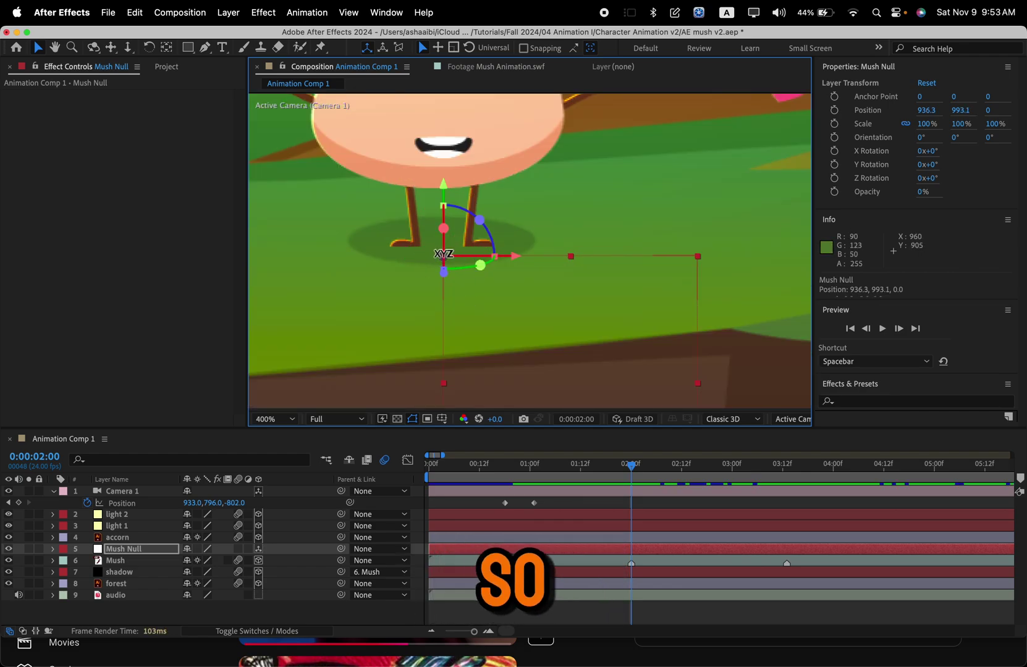
Step: Parent the Mush layer to Mush Null, keeping the shadow layer parented to Mush
key("comma")
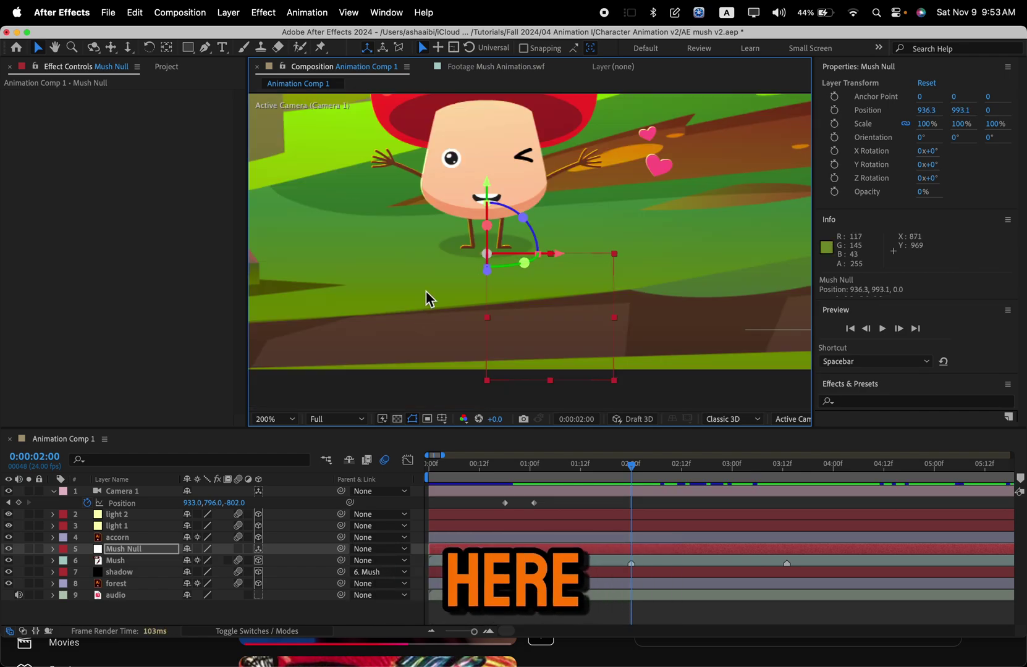
left_click_drag(428, 253, 447, 351)
key("comma")
key("period")
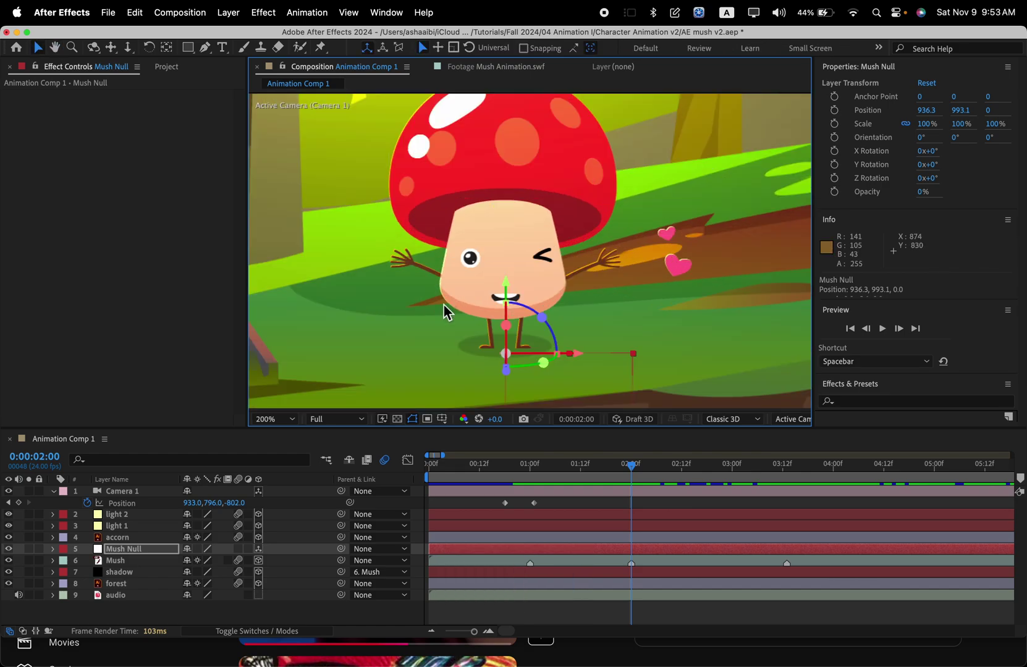
left_click_drag(443, 305, 445, 327)
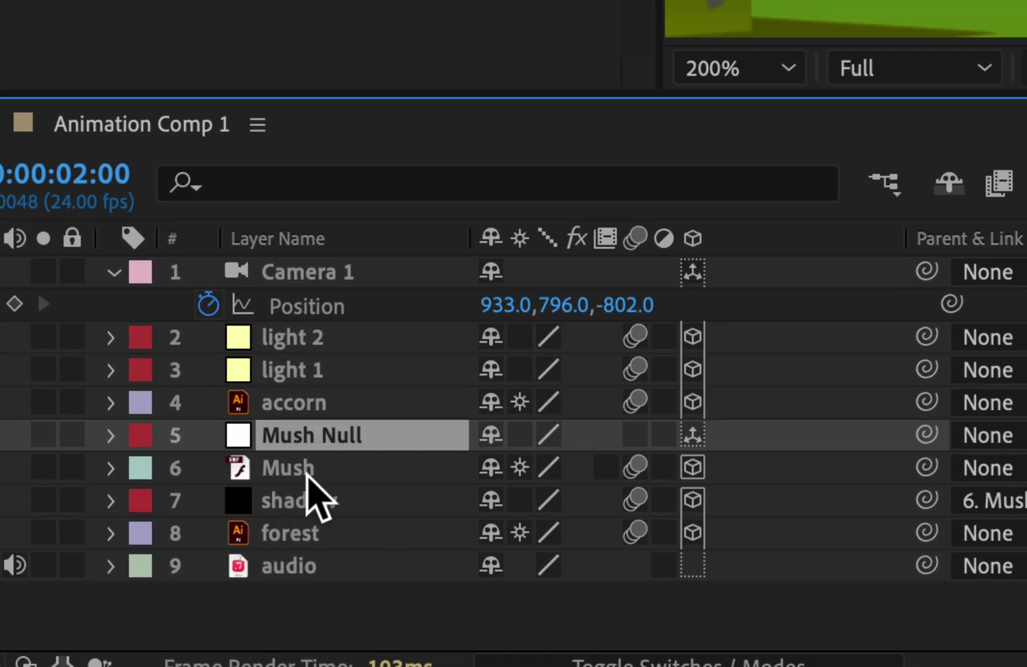
left_click(311, 471)
left_click(319, 434)
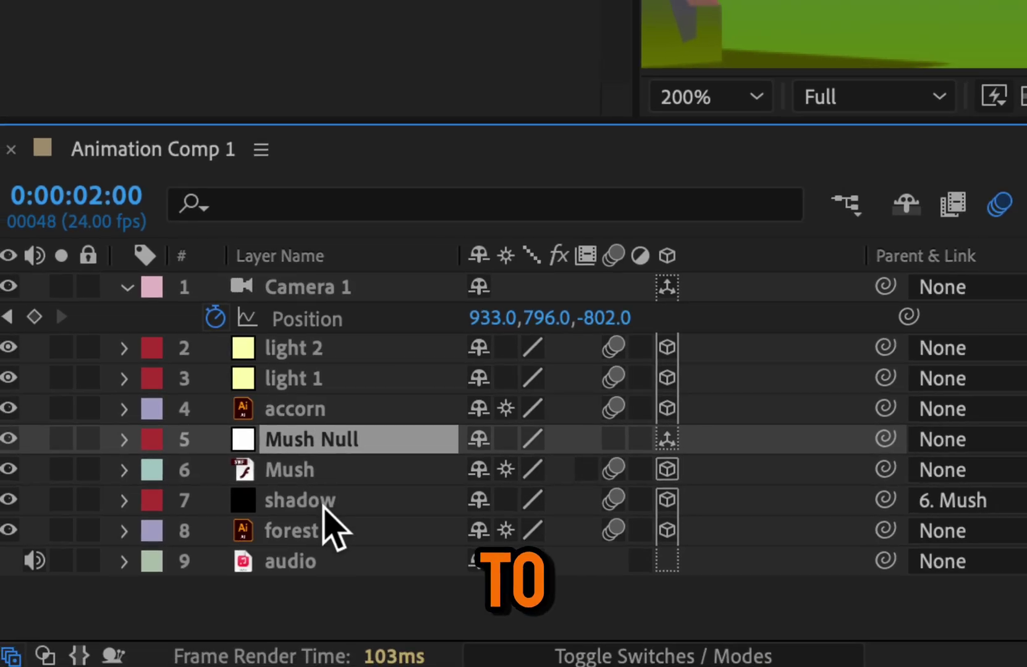
left_click(324, 501)
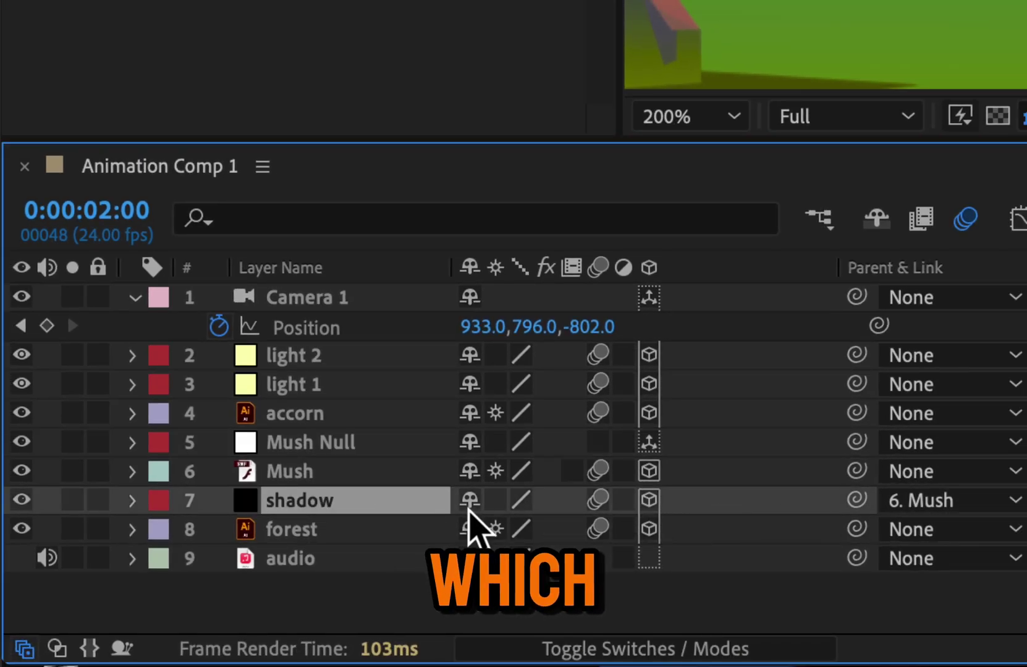
left_click(352, 473)
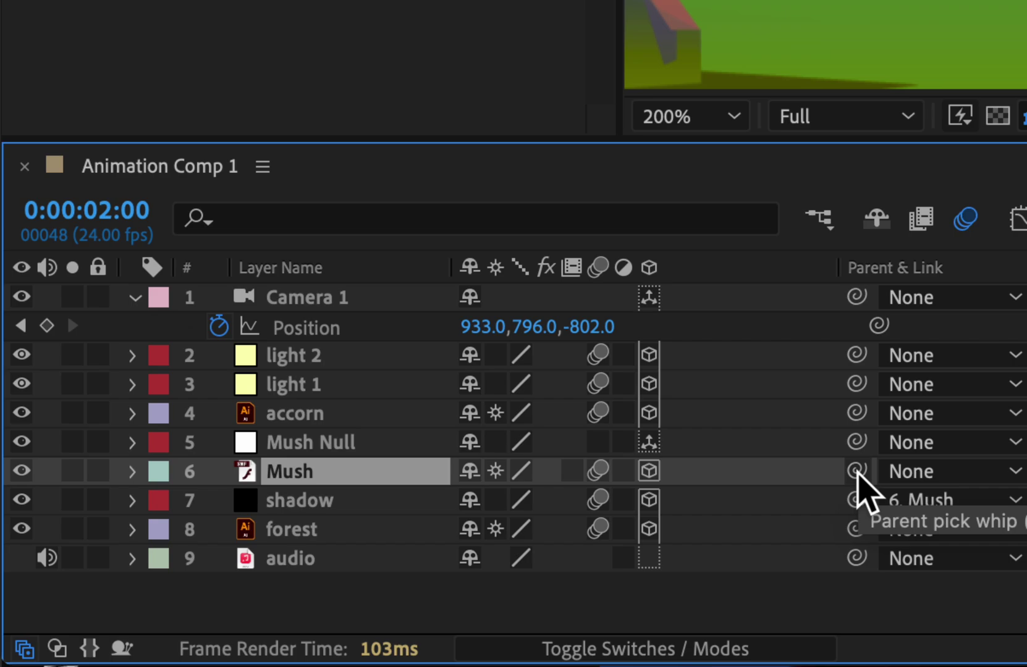
left_click_drag(744, 478, 385, 447)
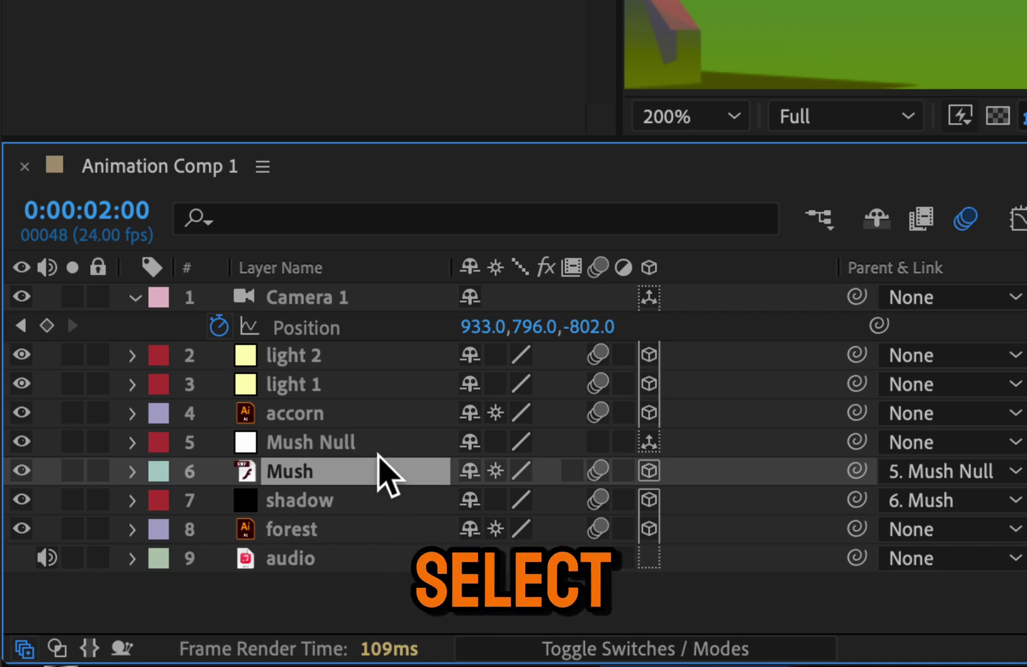
Step: Select Mush Null and expand its Transform properties in the timeline
left_click(442, 502)
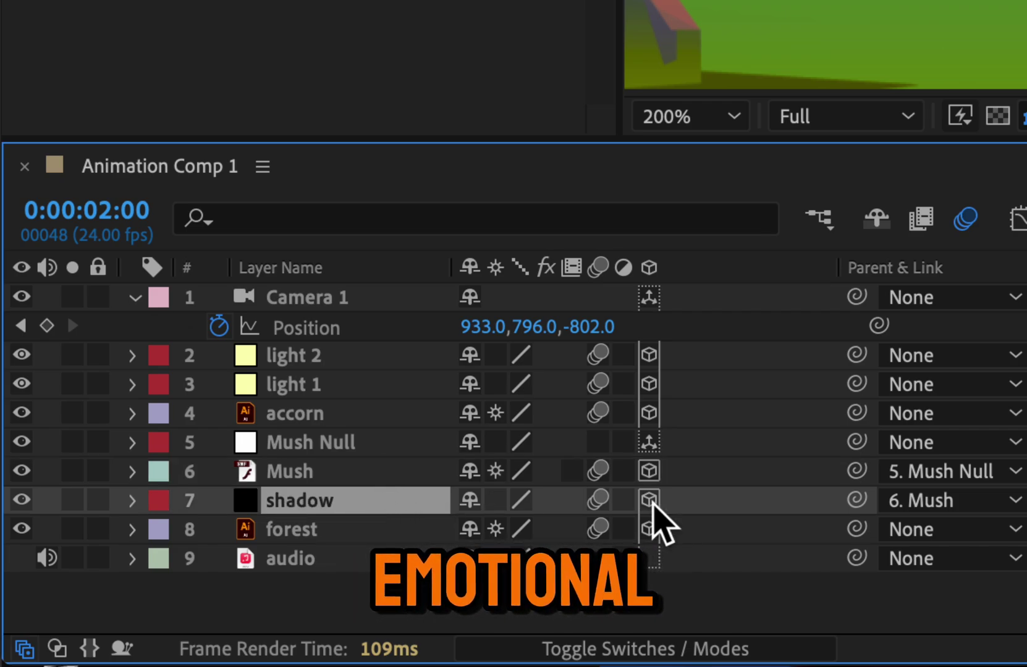
left_click(386, 474)
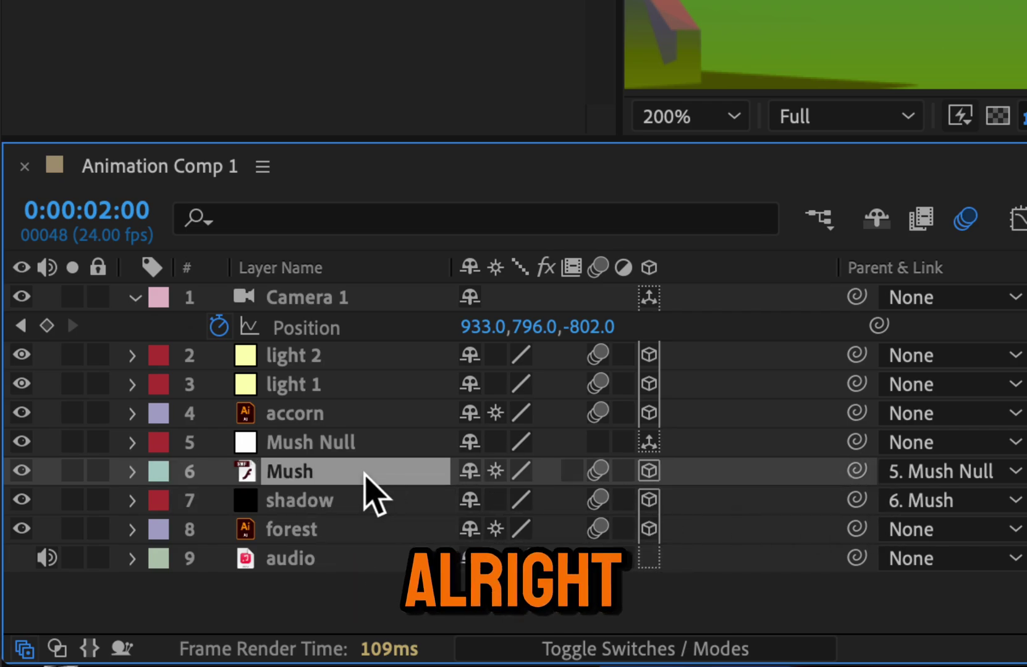
left_click(396, 449)
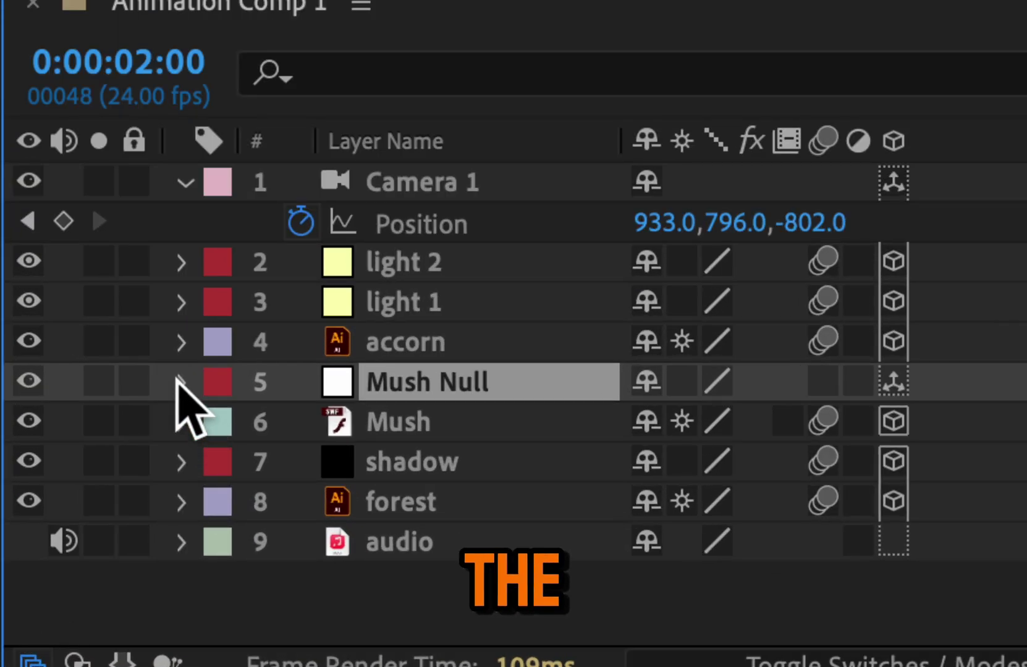
left_click(180, 382)
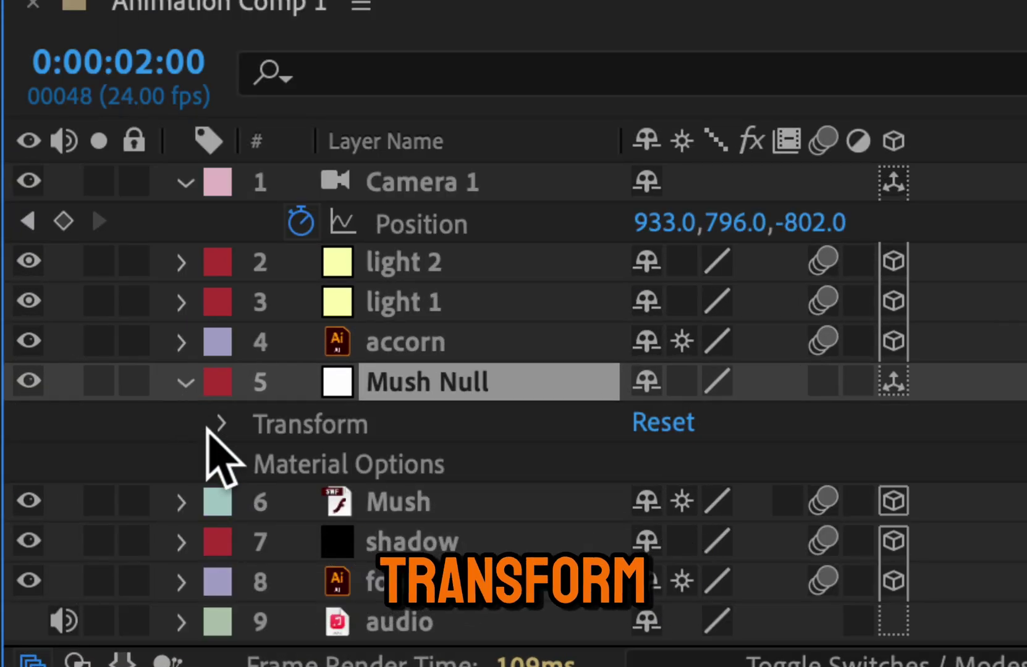
left_click(220, 425)
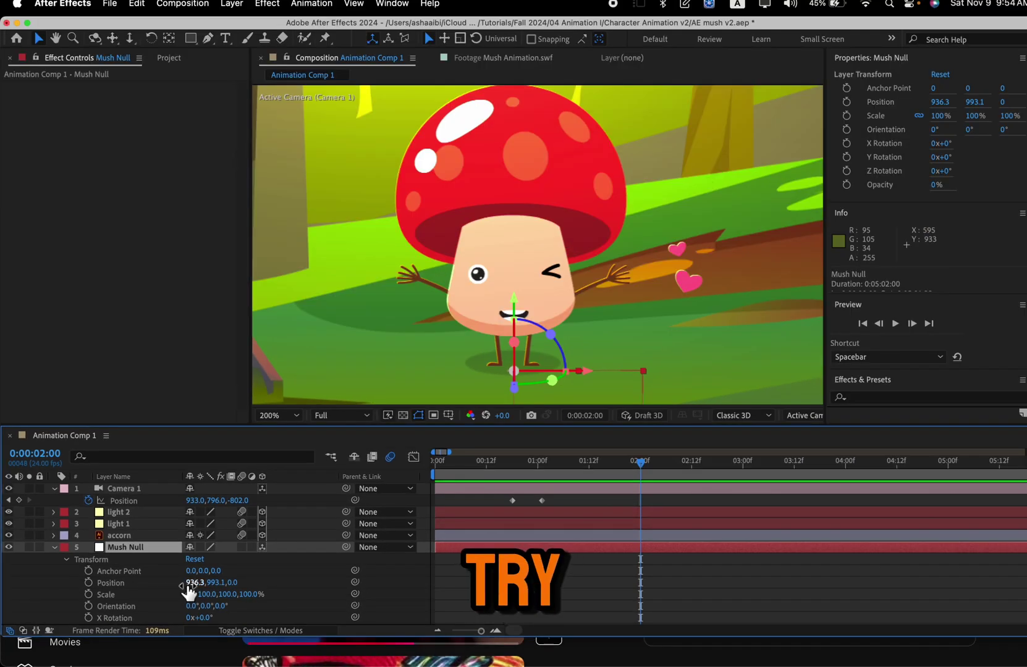
Step: Test the parenting by shifting Mush Null's X position to 1060.3, and undo the move
left_click_drag(190, 584, 298, 578)
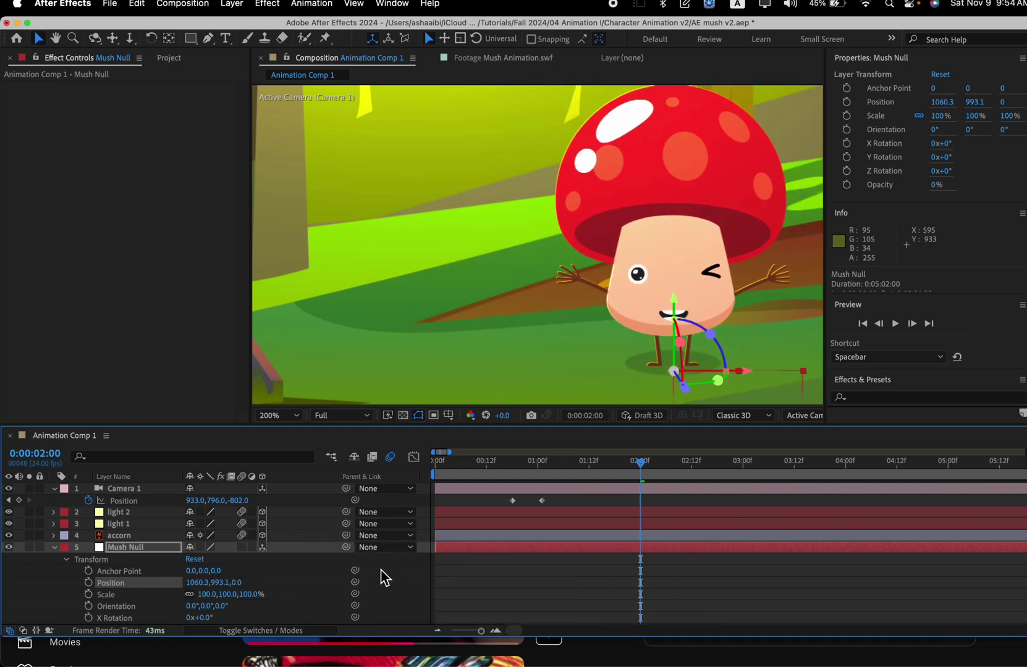
key("super+z")
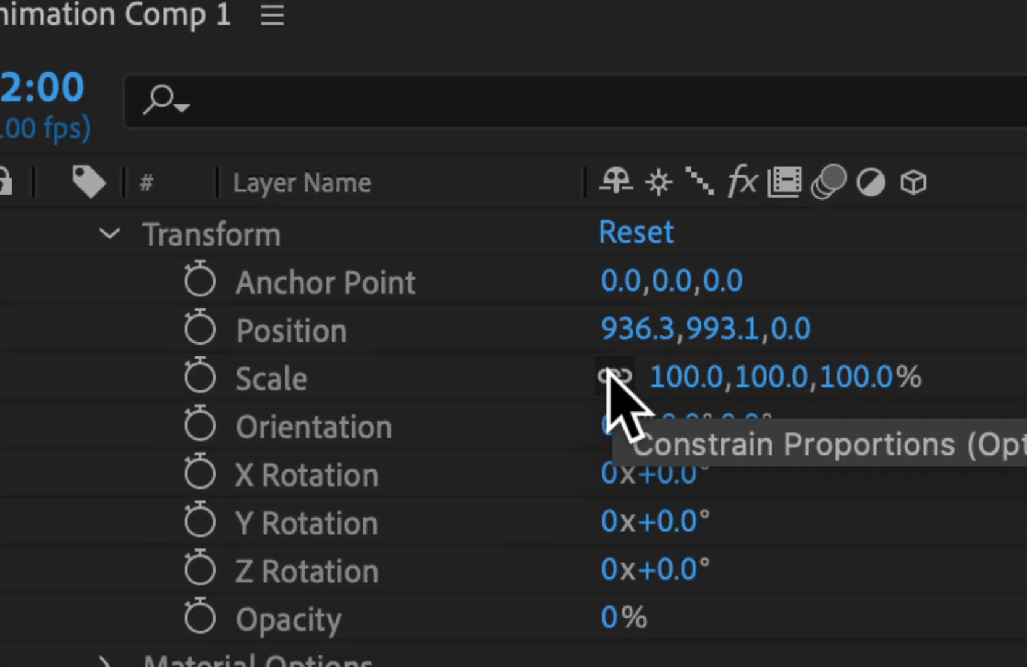
Step: Unlink Mush Null's Scale proportions and add Scale keyframes at 0:00:02:00, 0:00:02:01 and 0:00:02:02
left_click(609, 374)
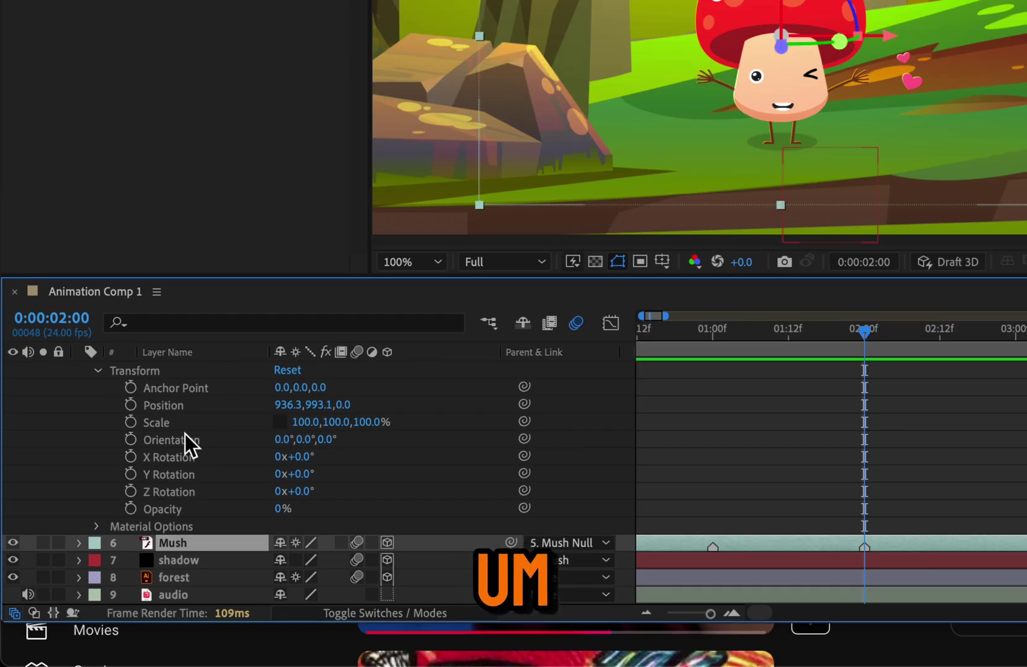
left_click(131, 424)
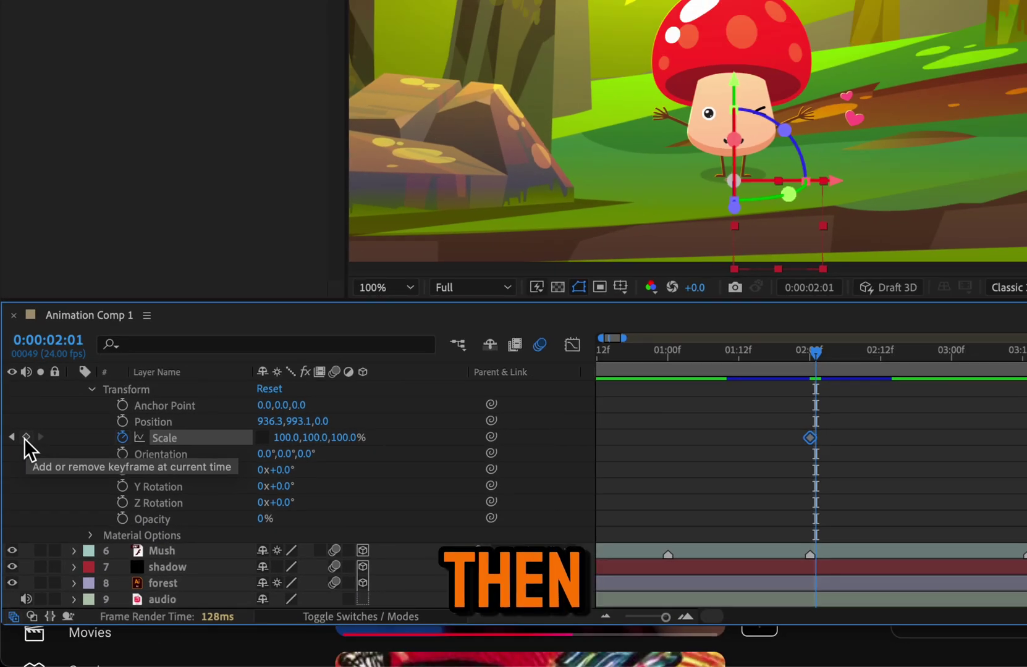
key("ctrl+Right")
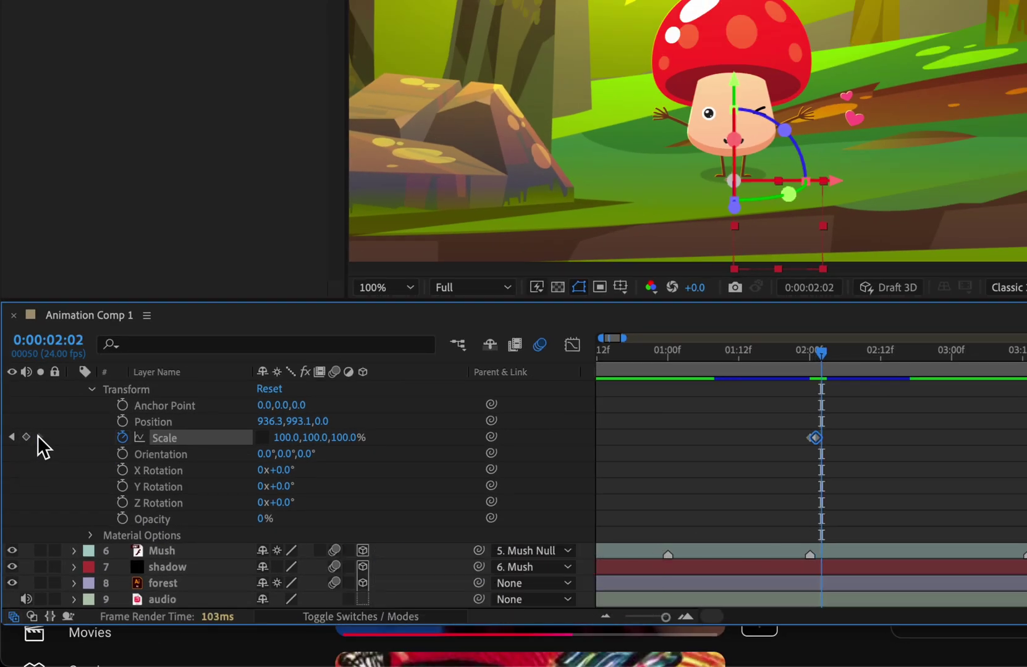
left_click(687, 617)
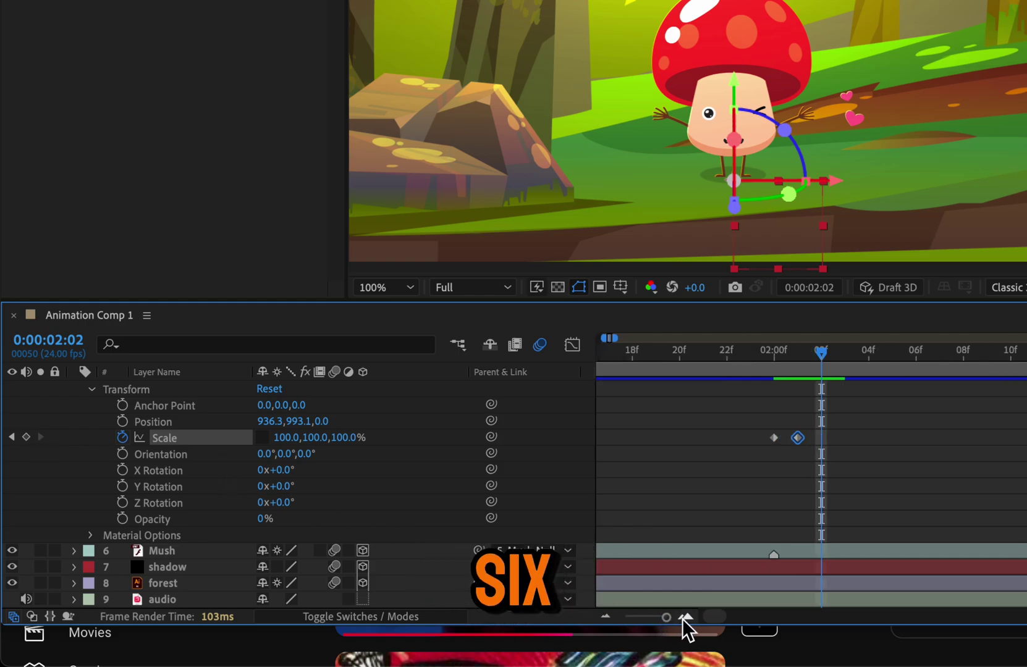
left_click(684, 618)
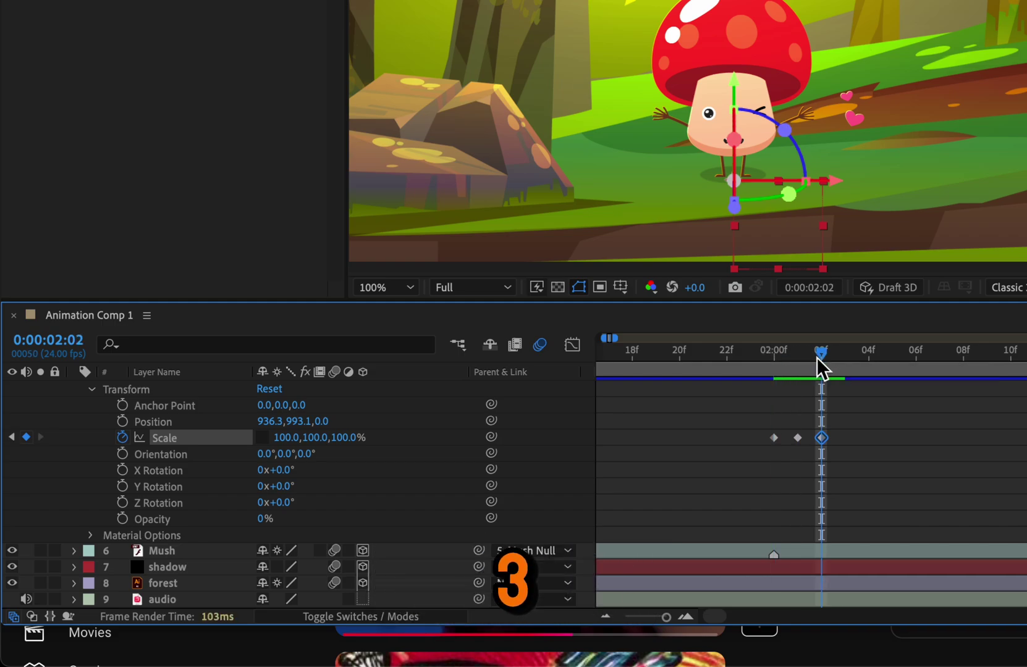
Step: Add Mush Null Scale keyframes on the three frames before the pose-change marker: 0:00:01:23, 0:00:01:22 and 0:00:01:21
left_click_drag(783, 357, 764, 355)
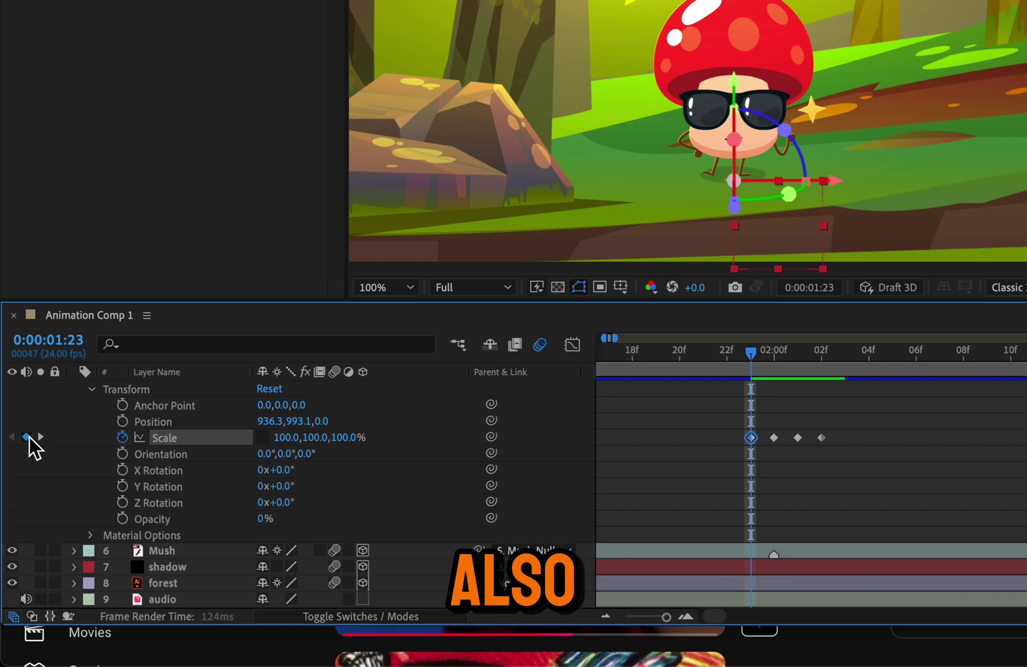
key("Page_Up")
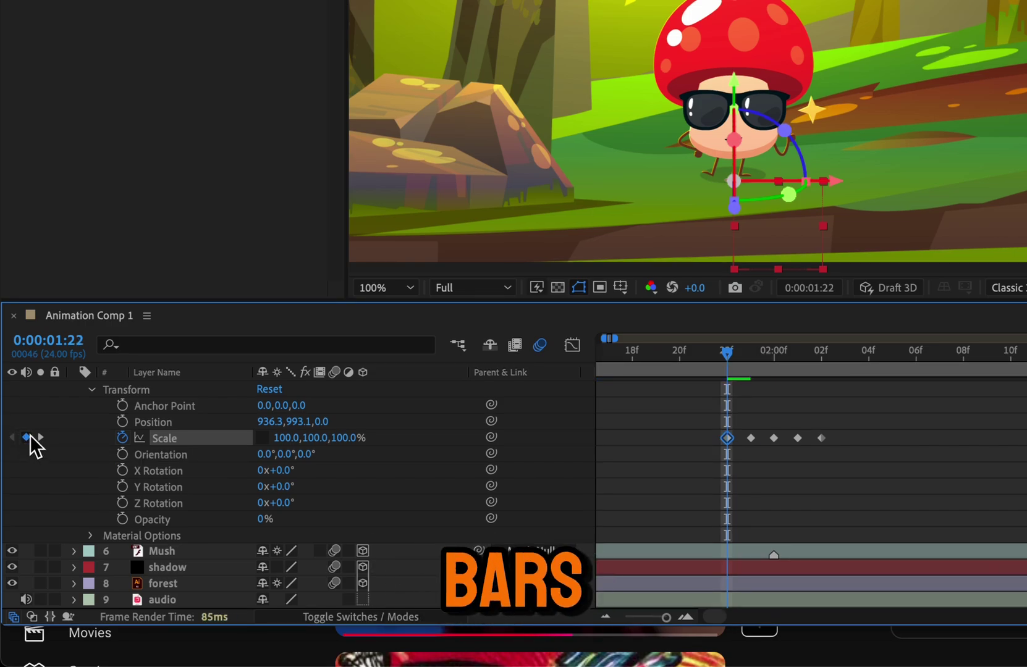
key("Page_Up")
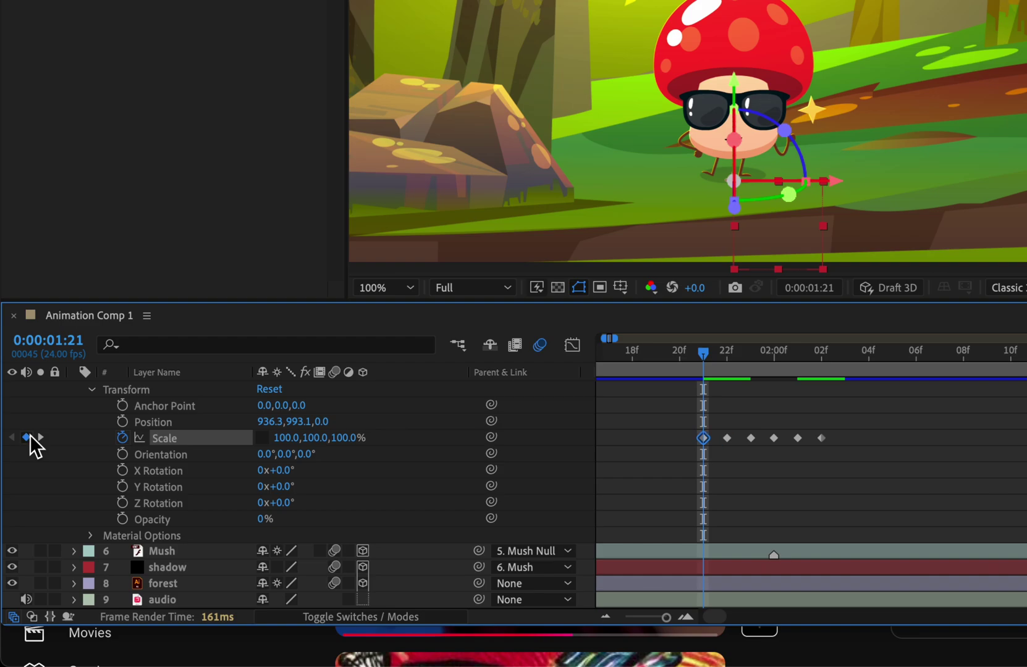
Step: Create the squash pose at 0:00:01:22 by setting Mush Null's Scale to 110% in X and 90% in Y
left_click_drag(726, 123, 700, 149)
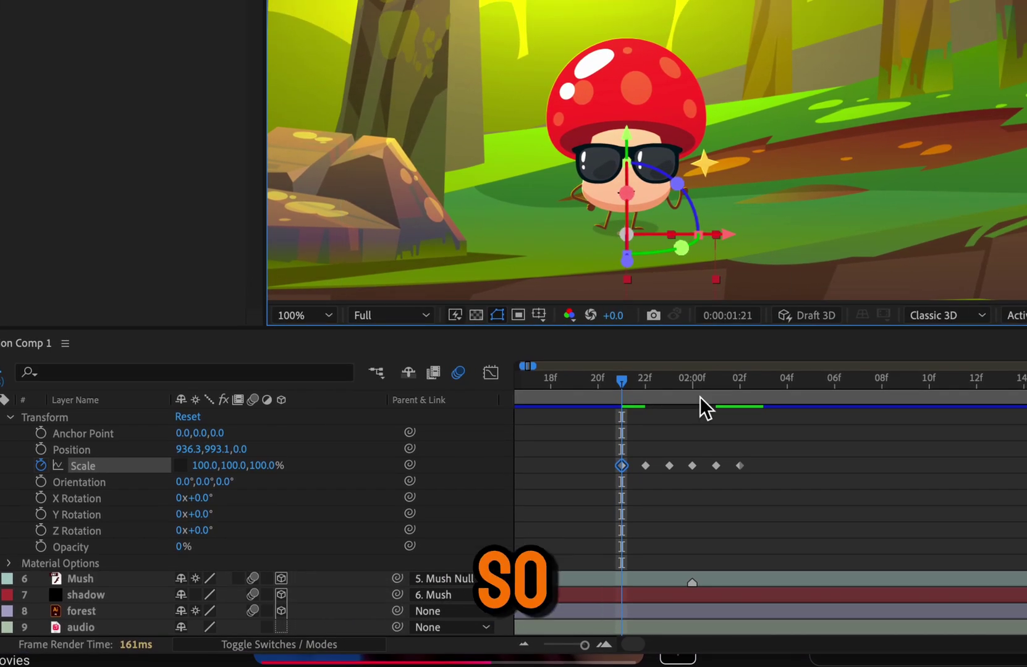
left_click_drag(635, 384, 677, 387)
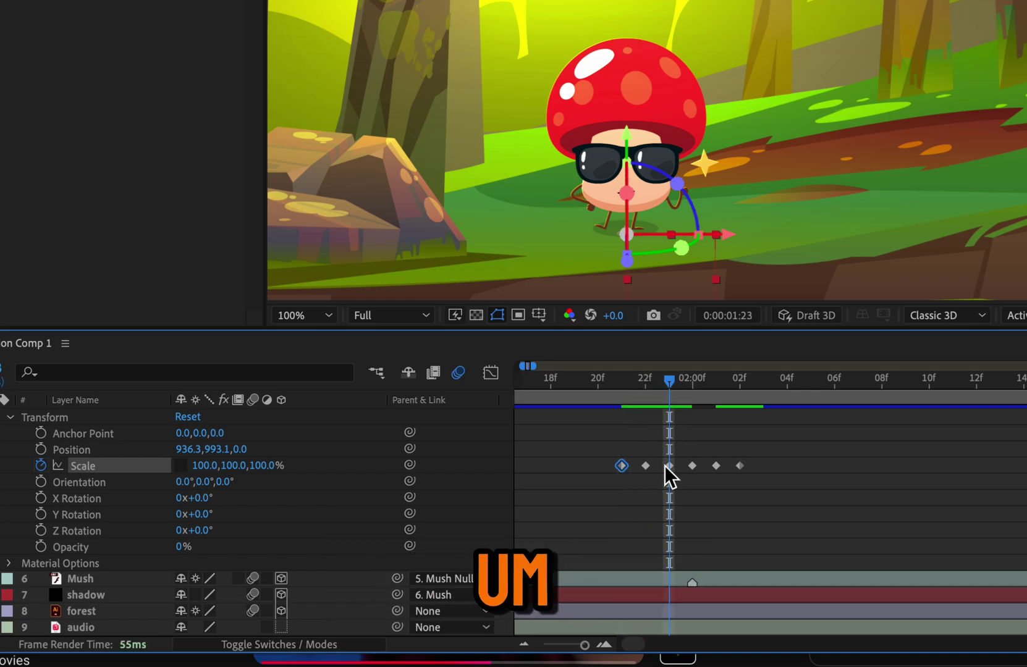
left_click_drag(669, 384, 615, 395)
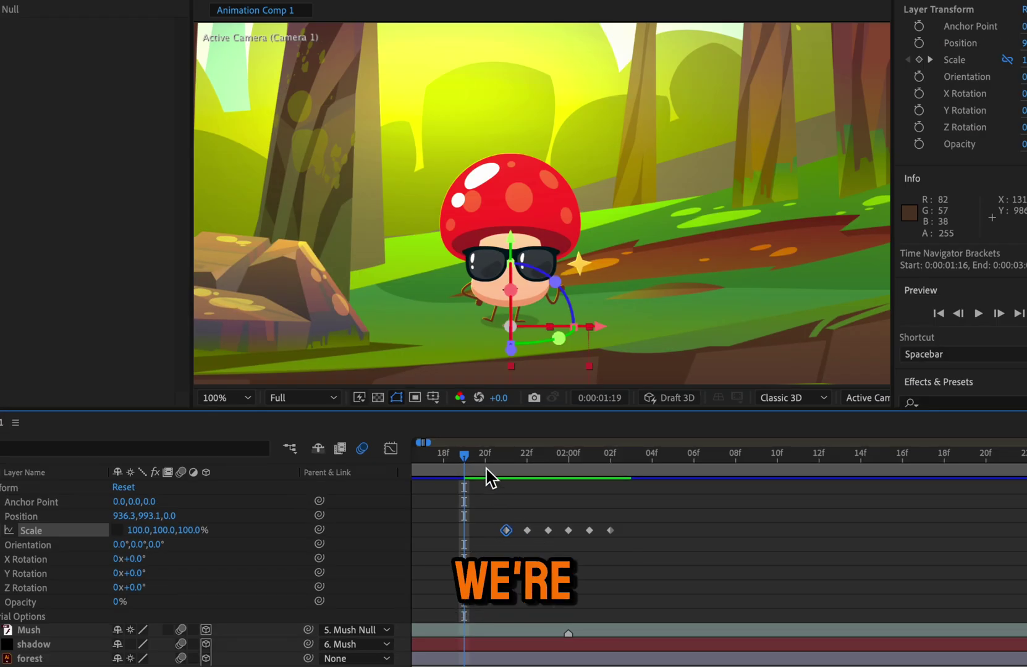
left_click_drag(487, 478, 507, 468)
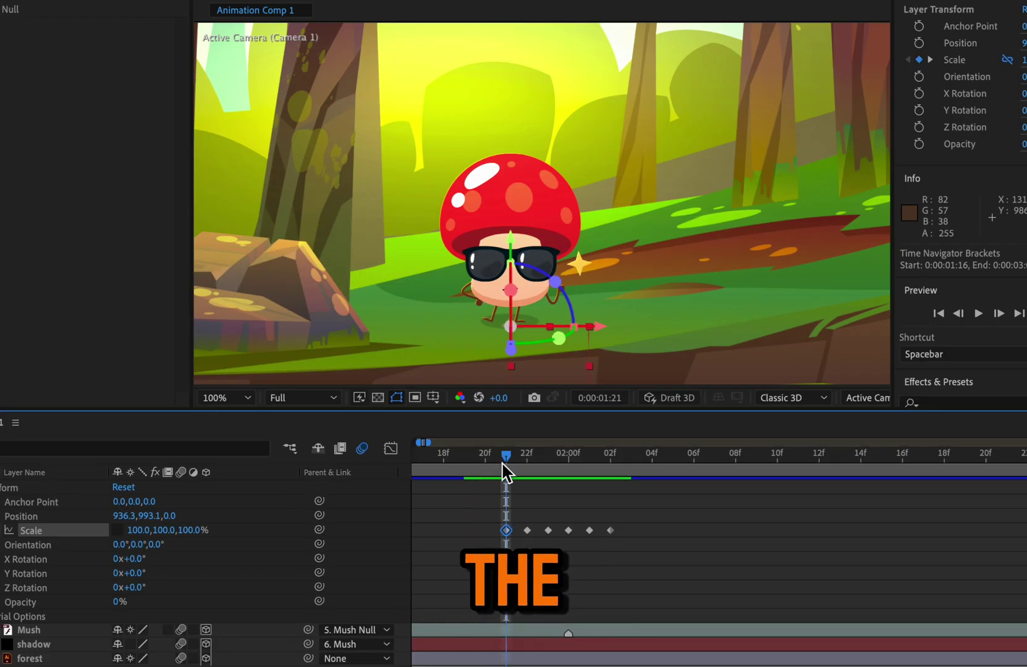
left_click(519, 459)
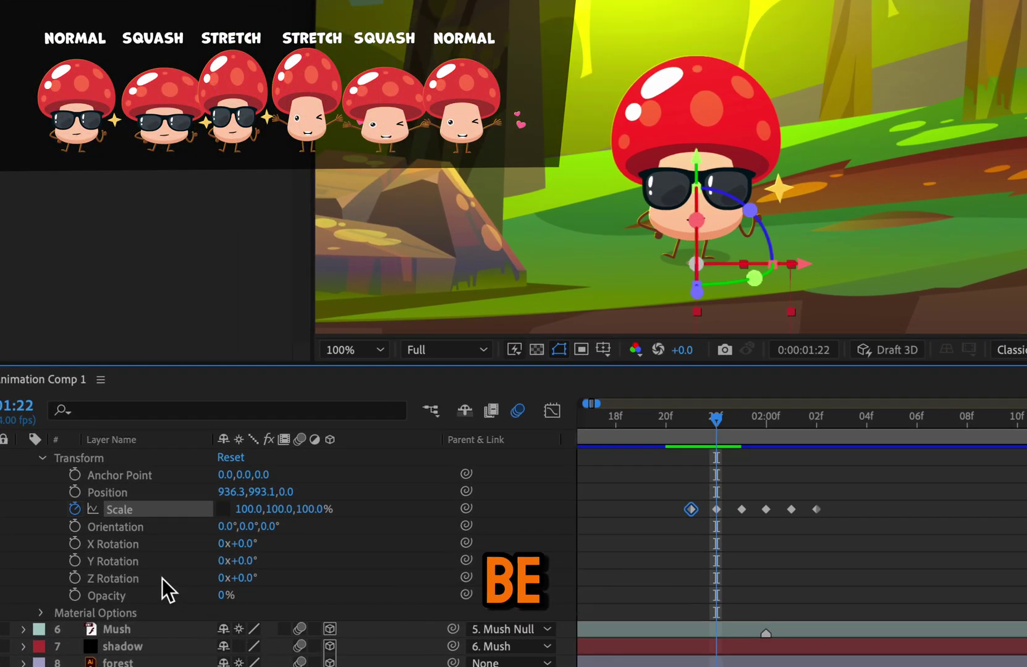
left_click(259, 510)
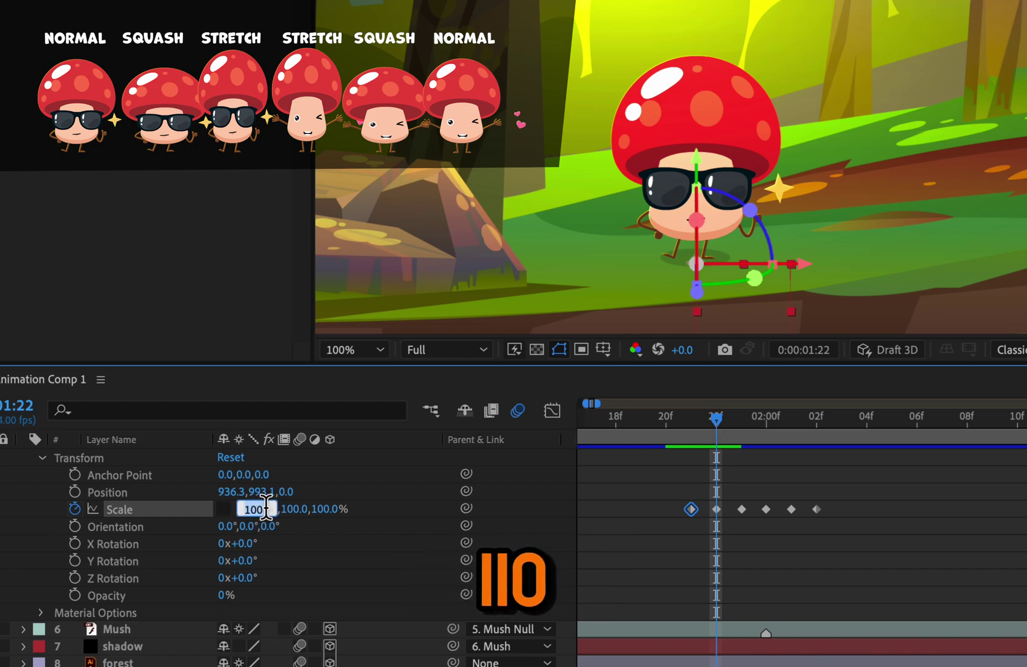
type("110")
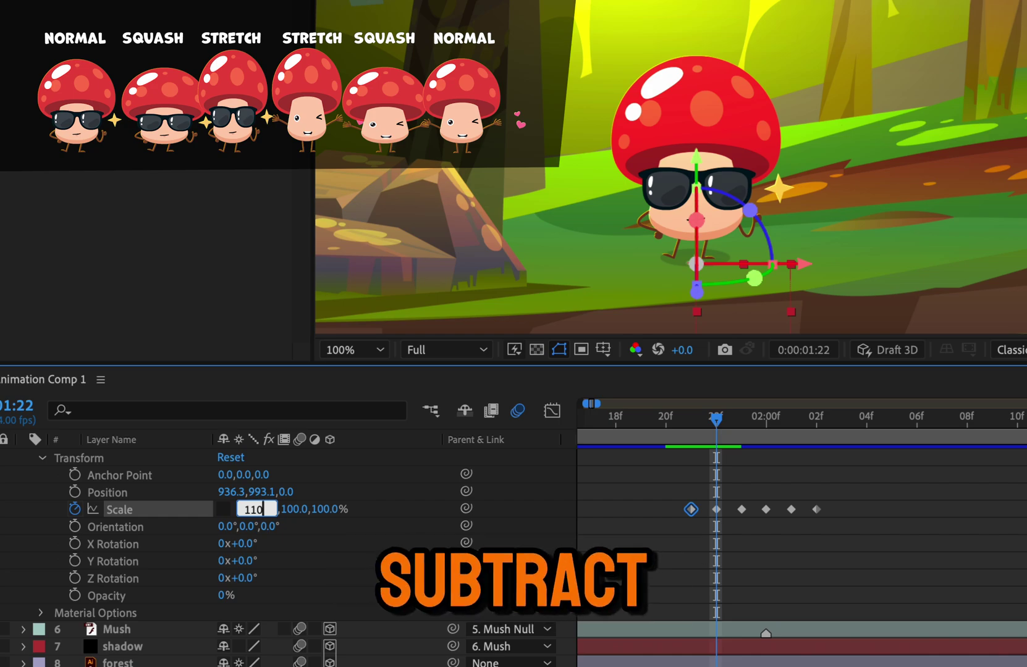
key("Return")
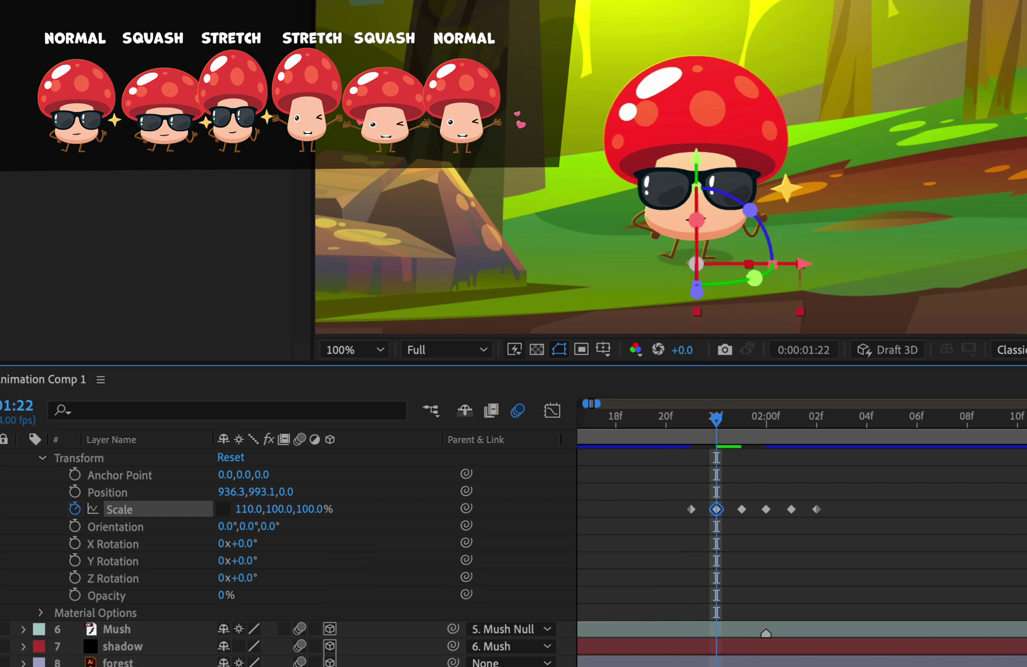
left_click(272, 509)
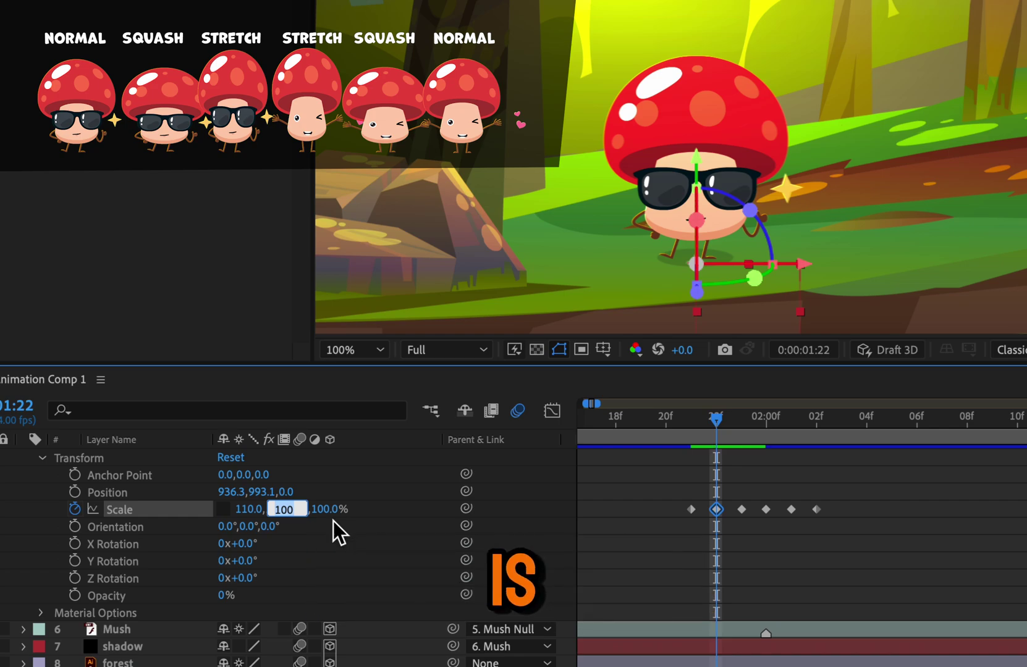
type("90")
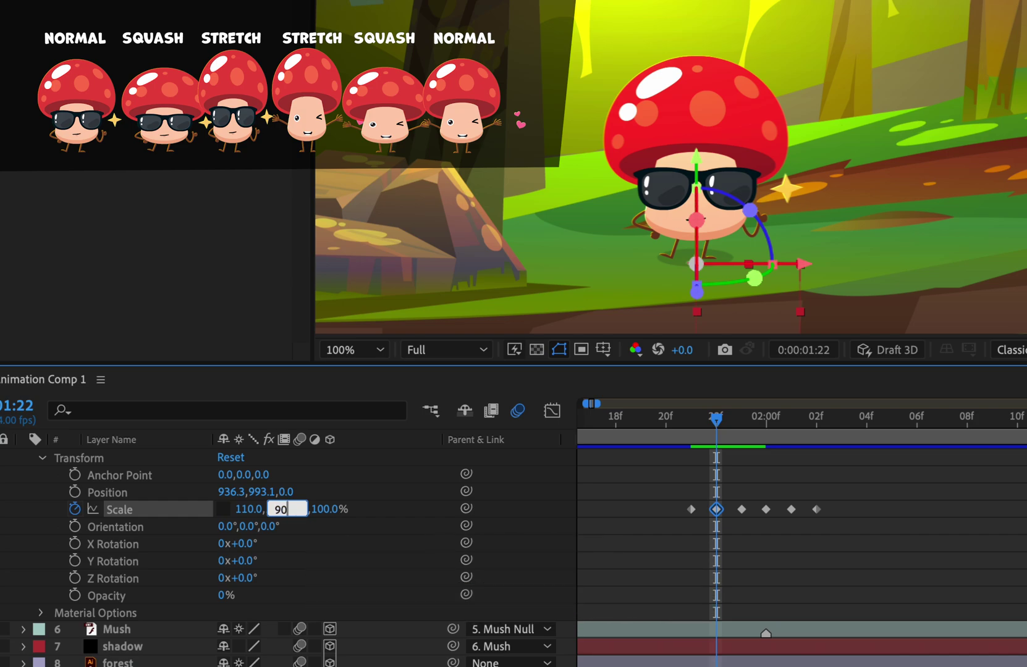
key("Return")
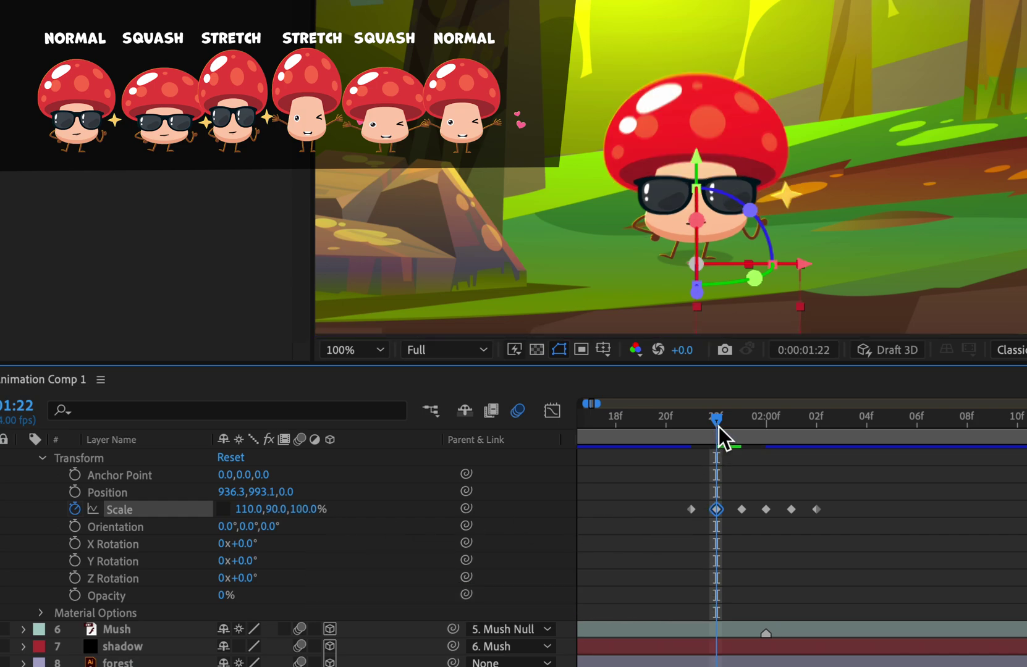
Step: Create the stretch pose at 0:00:01:23 by setting Mush Null's Scale to 90% in X and 110% in Y
left_click(735, 427)
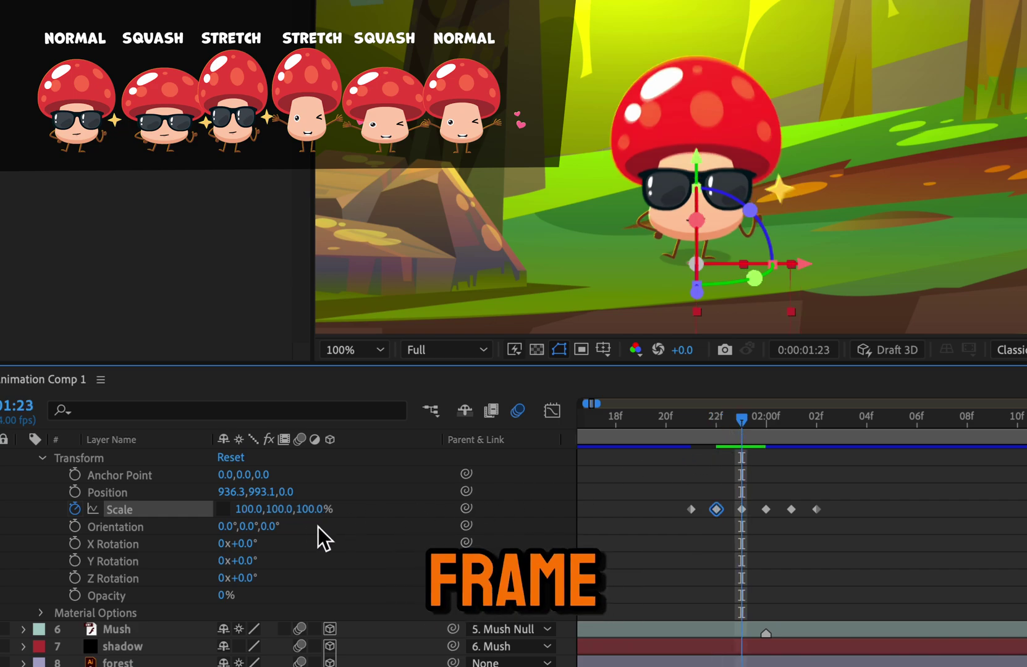
left_click(246, 509)
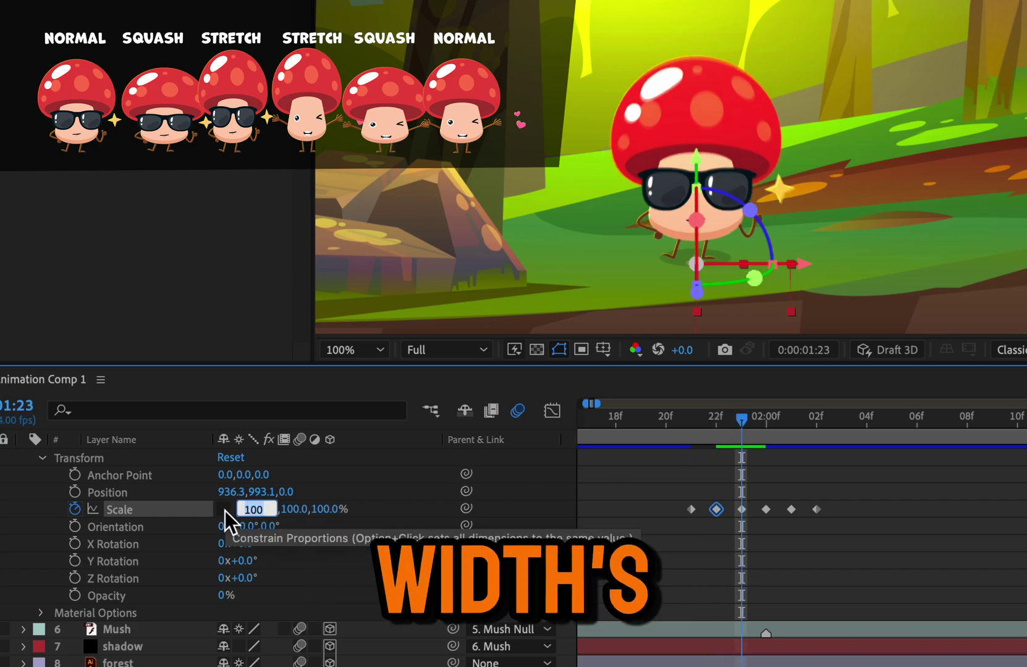
type("90")
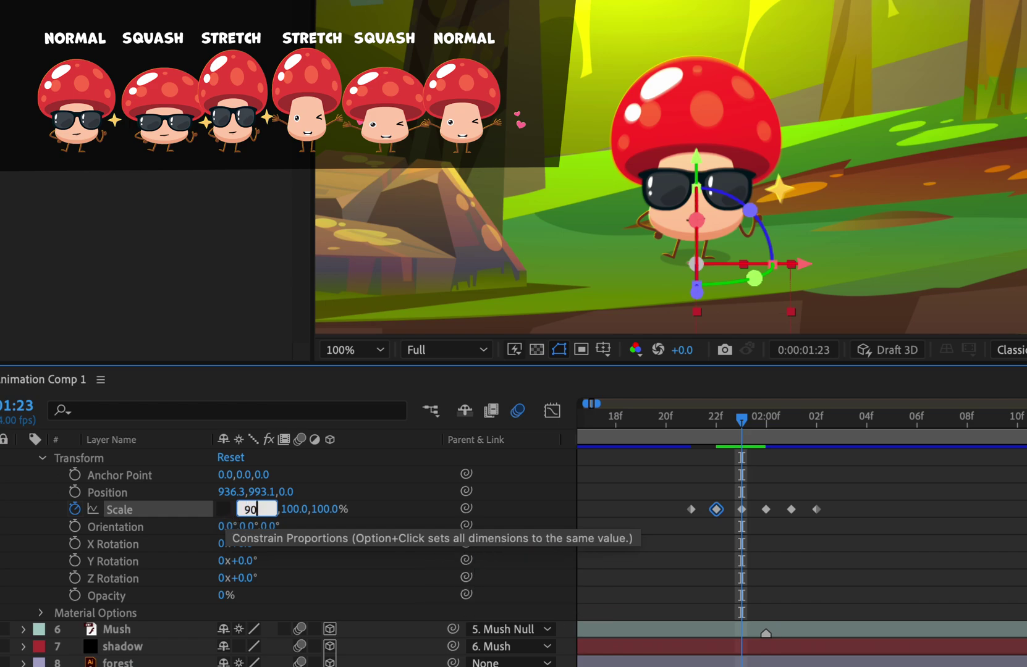
key("Return")
left_click(272, 509)
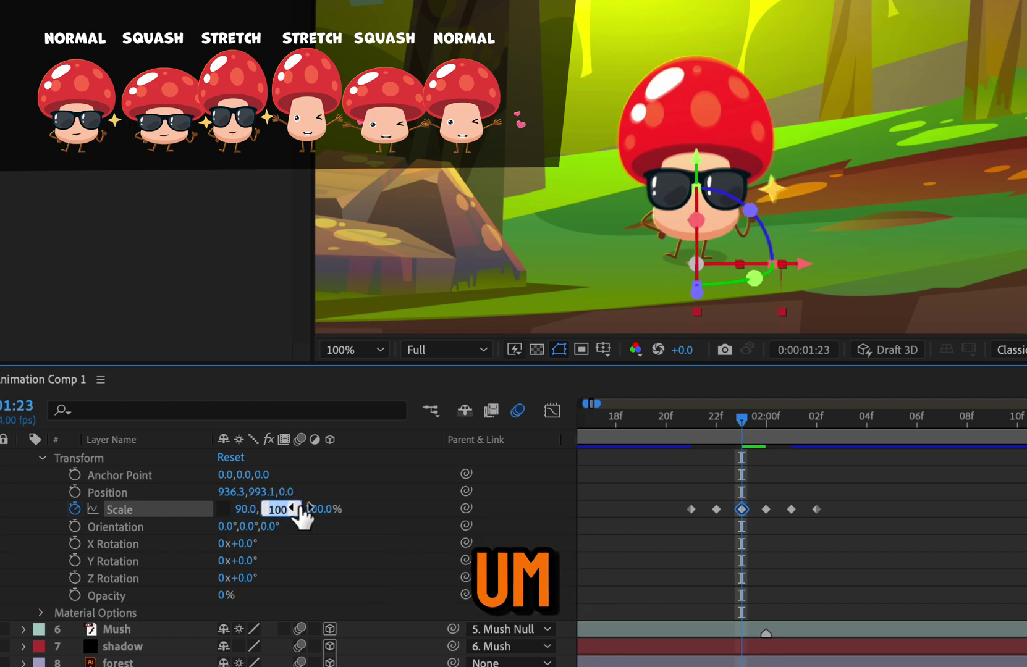
type("110")
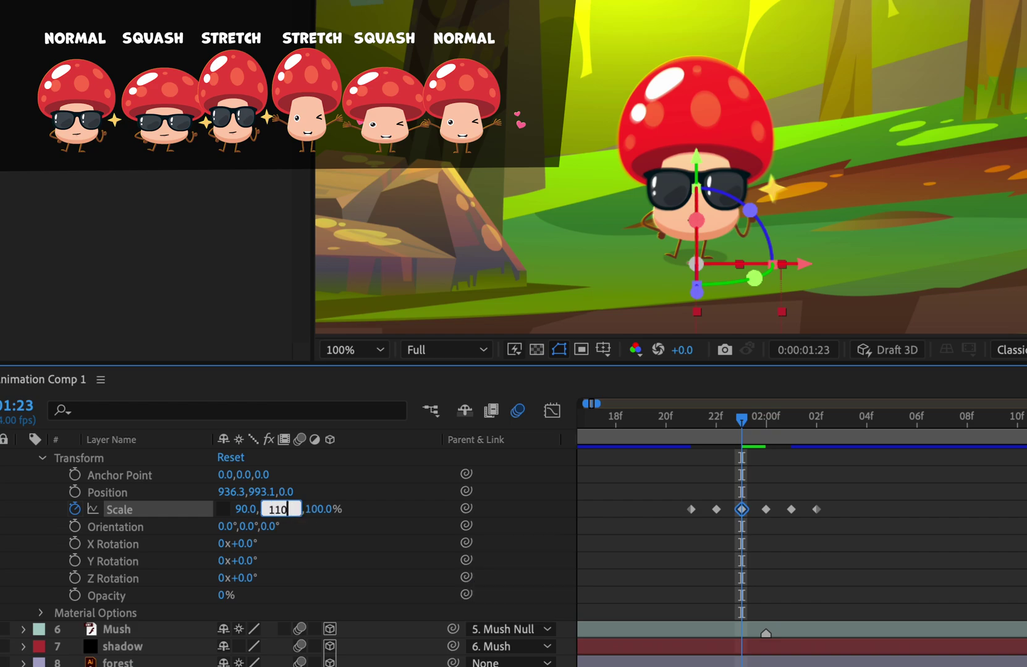
key("Return")
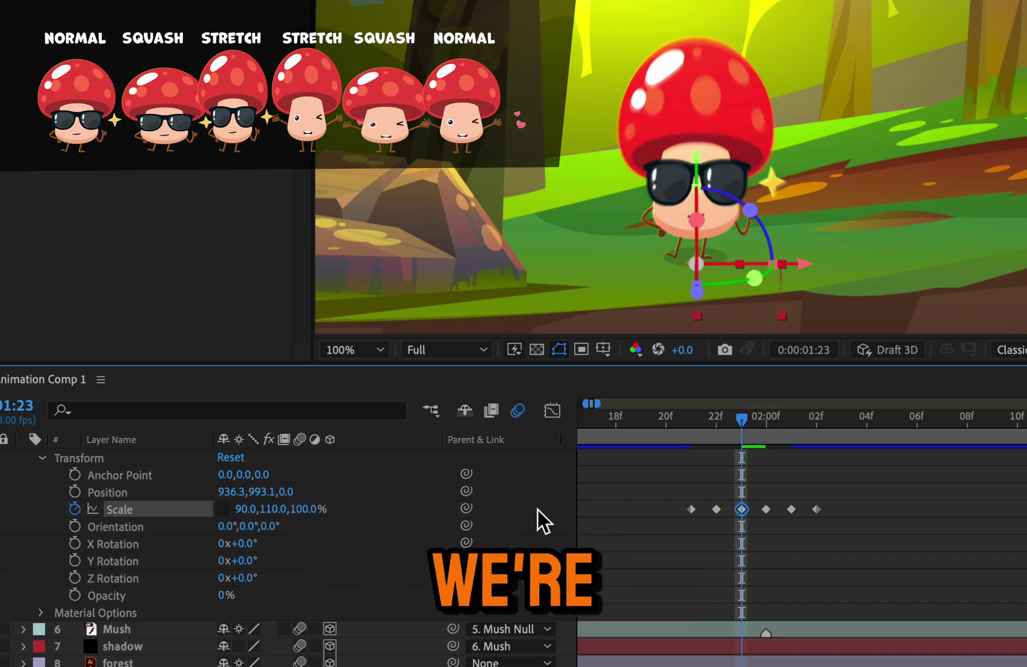
Step: Stretch the new pose at 0:00:02:00 by setting Mush Null's Scale to 90% in X and 110% in Y
left_click(757, 427)
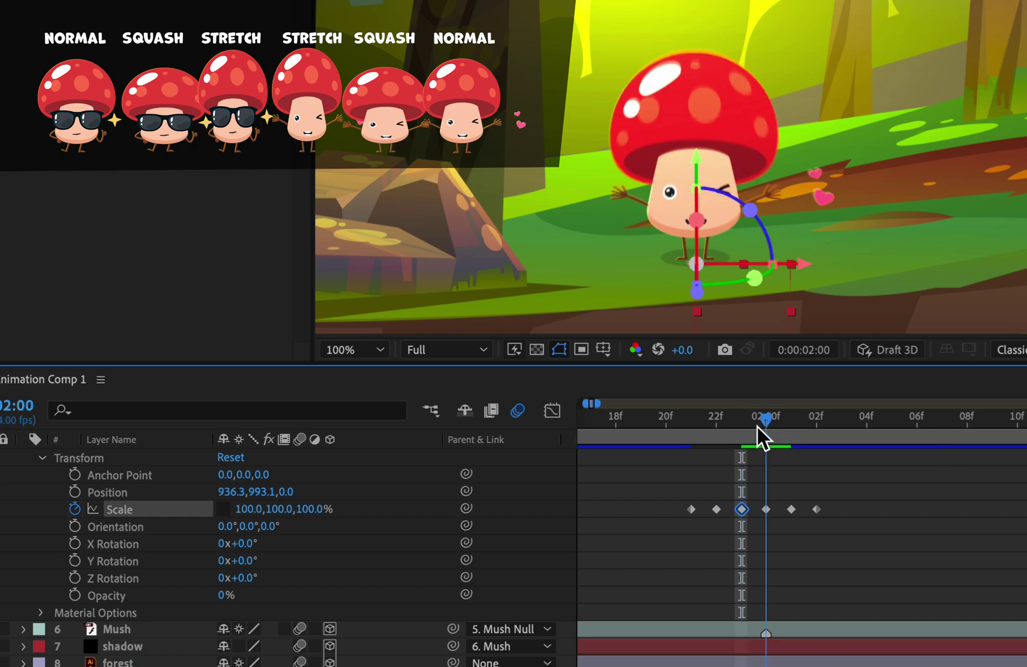
left_click(242, 514)
type("90")
key("Return")
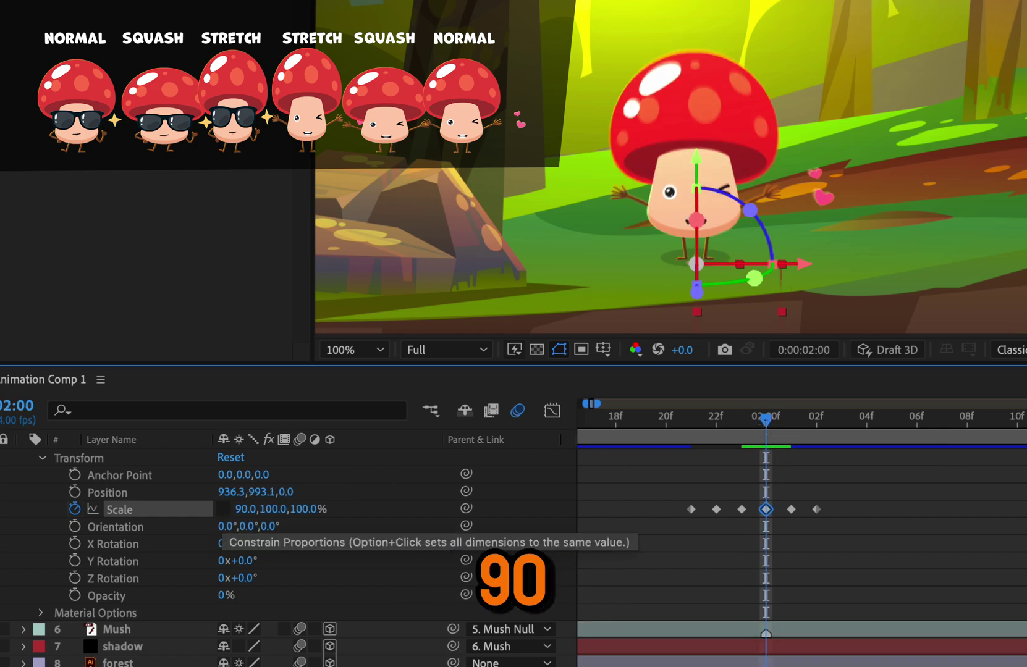
left_click(261, 510)
type("110")
key("Return")
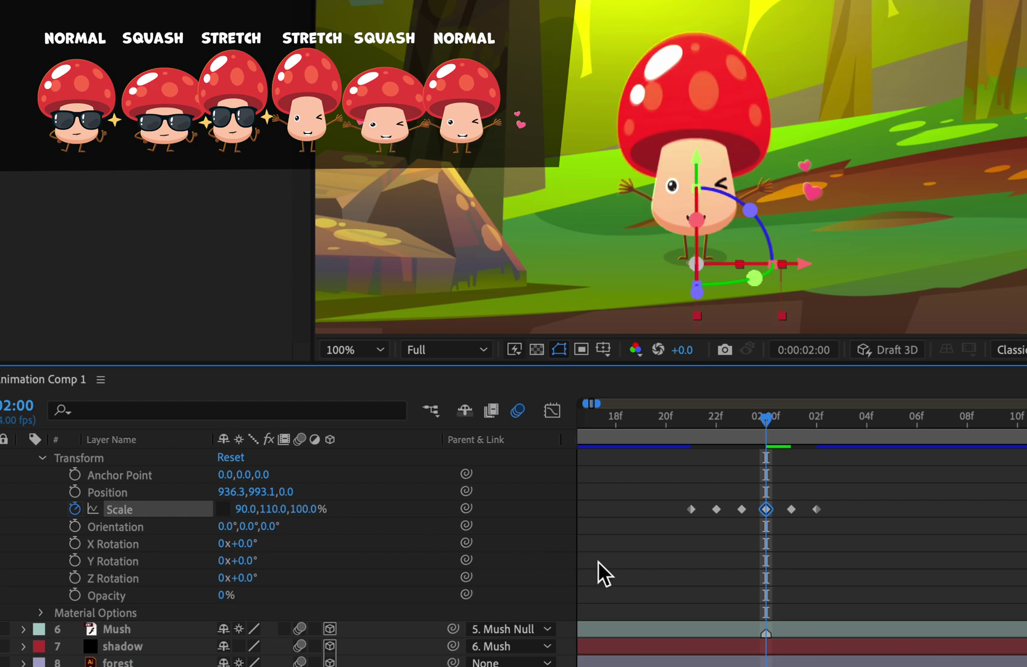
Step: Squash the new pose at 0:00:02:01 by setting Mush Null's Scale to 110% in X and 90% in Y
left_click(780, 421)
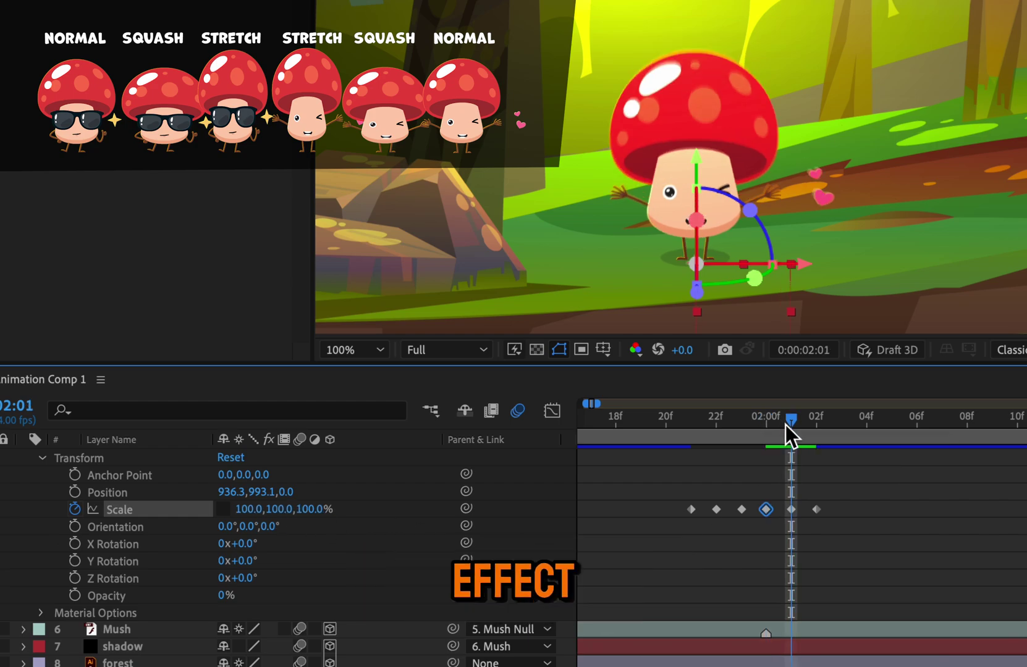
left_click(250, 509)
type("110")
key("Return")
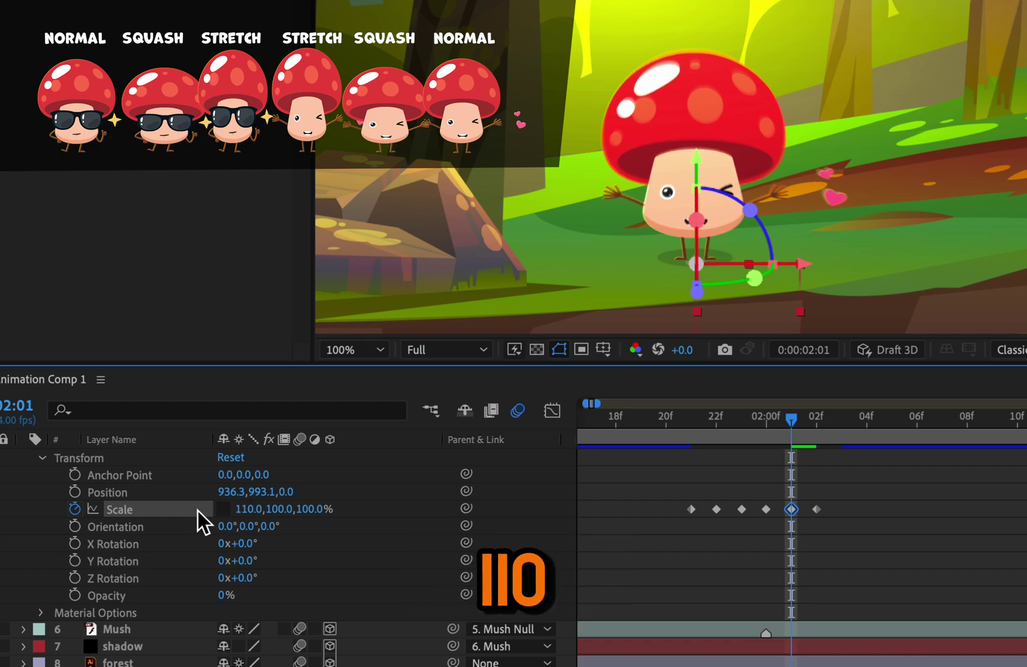
type("90")
key("Return")
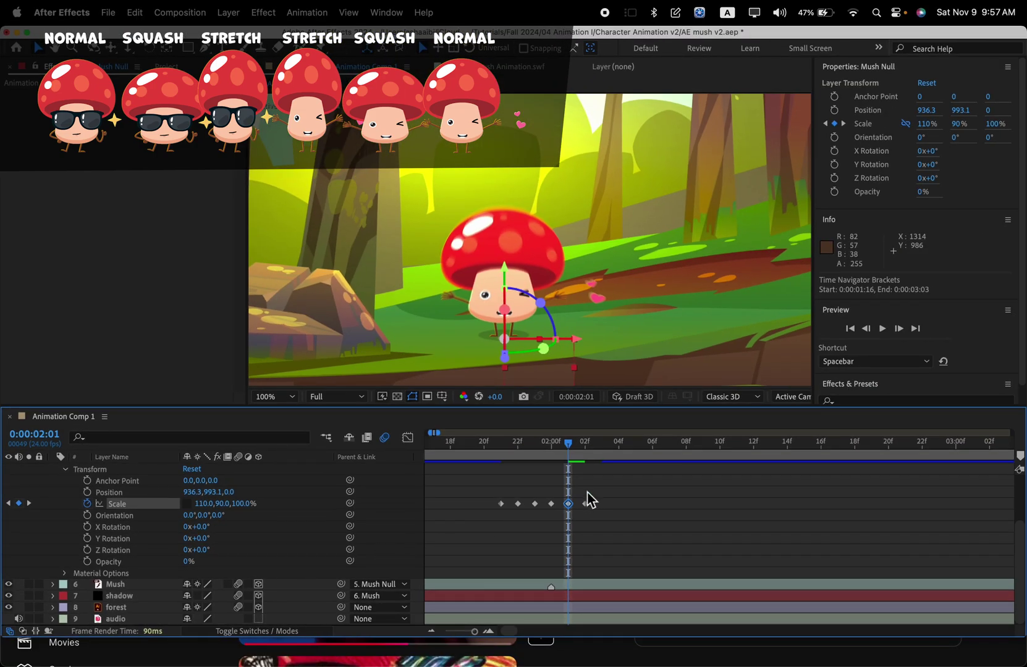
Step: Check the pose change from 0:00:01:20 onward, and copy all six of Mush Null's Scale keyframes
left_click(485, 447)
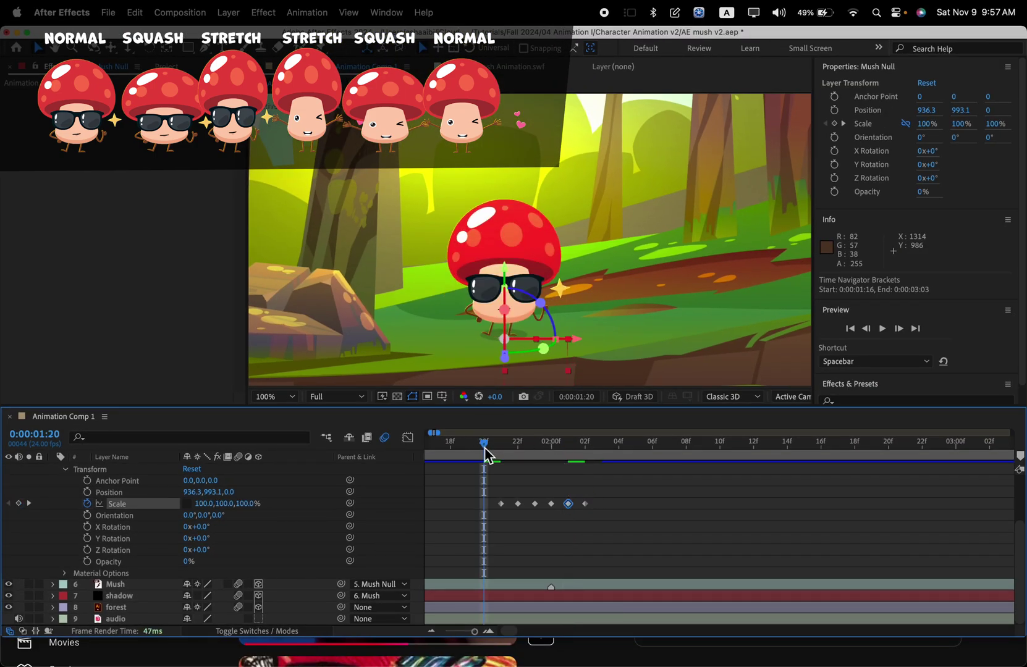
left_click_drag(484, 449, 601, 498)
left_click(541, 469)
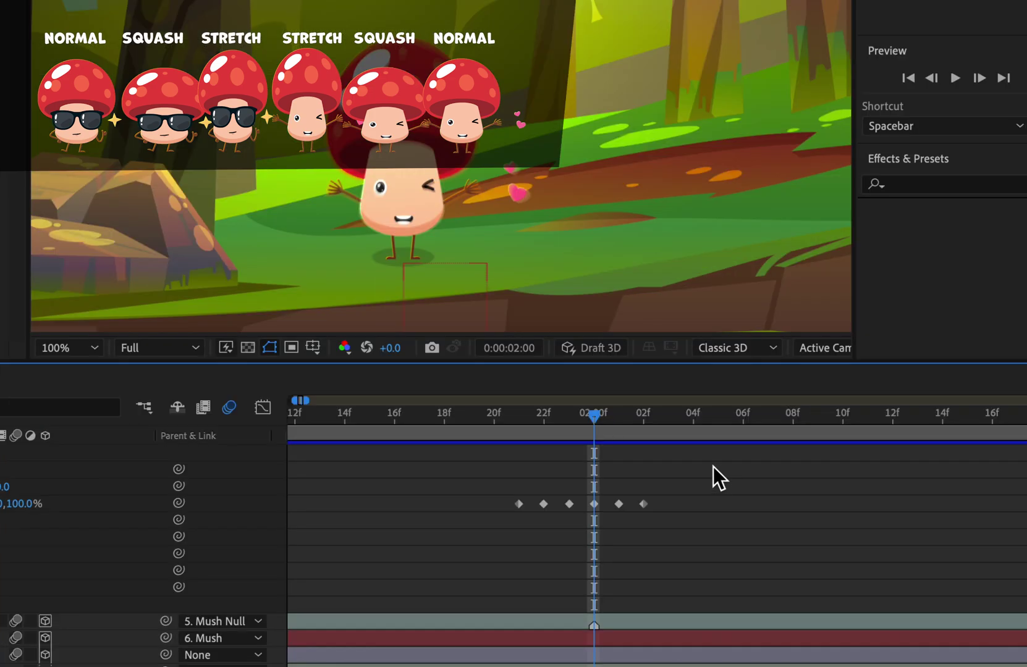
left_click_drag(715, 476, 565, 513)
left_click_drag(492, 518, 464, 541)
key("ctrl+c")
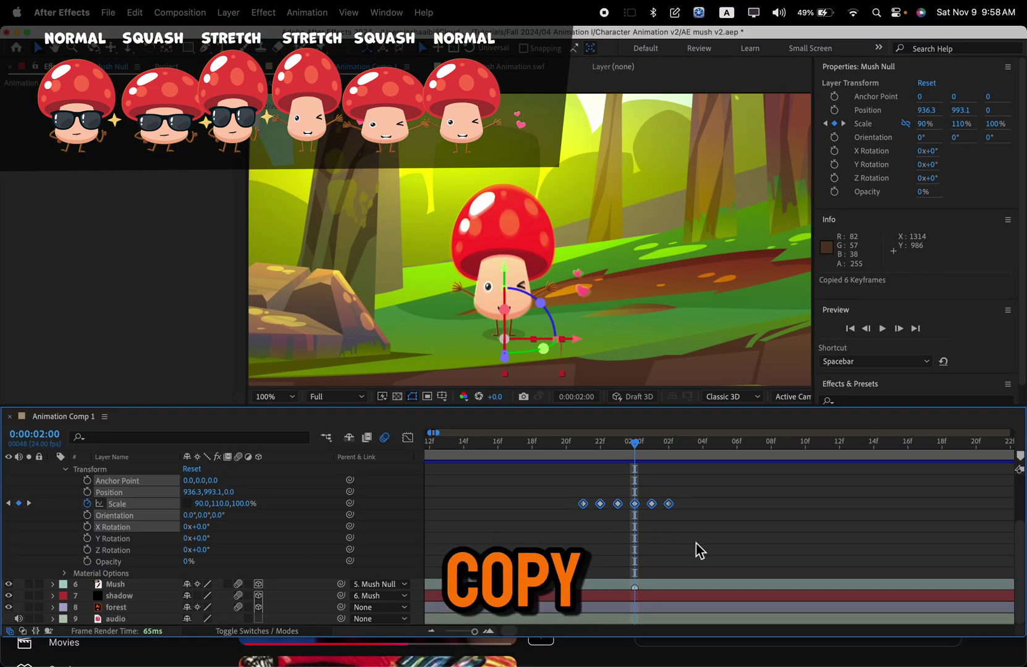
Step: Paste the copied Scale keyframes onto Mush Null at the next pose-change marker, 0:00:03:13
scroll(698, 550, "right", 10)
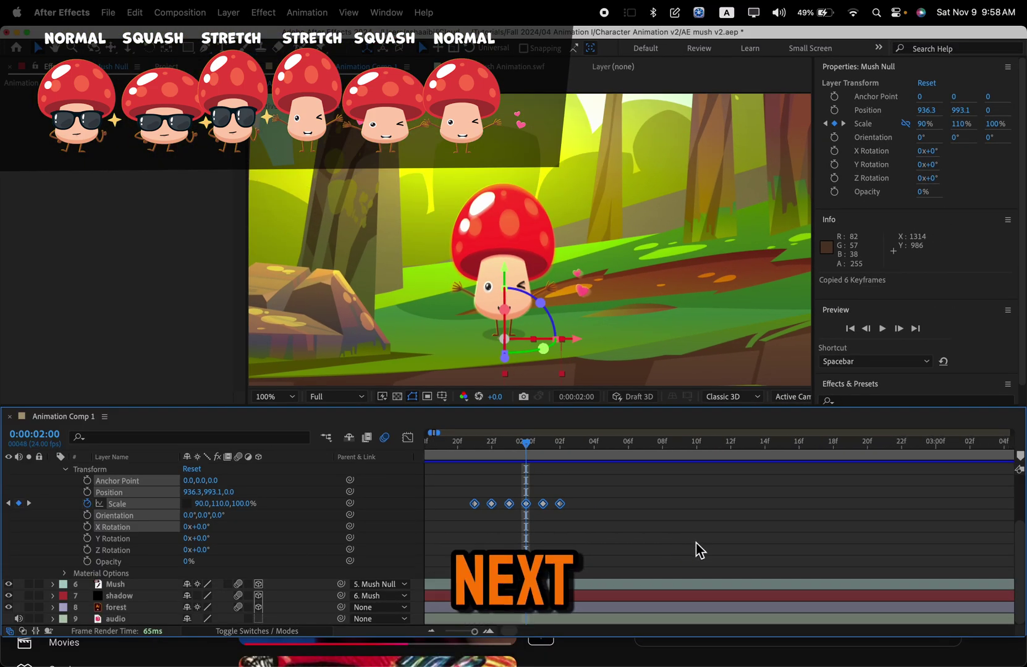
scroll(693, 542, "right", 15)
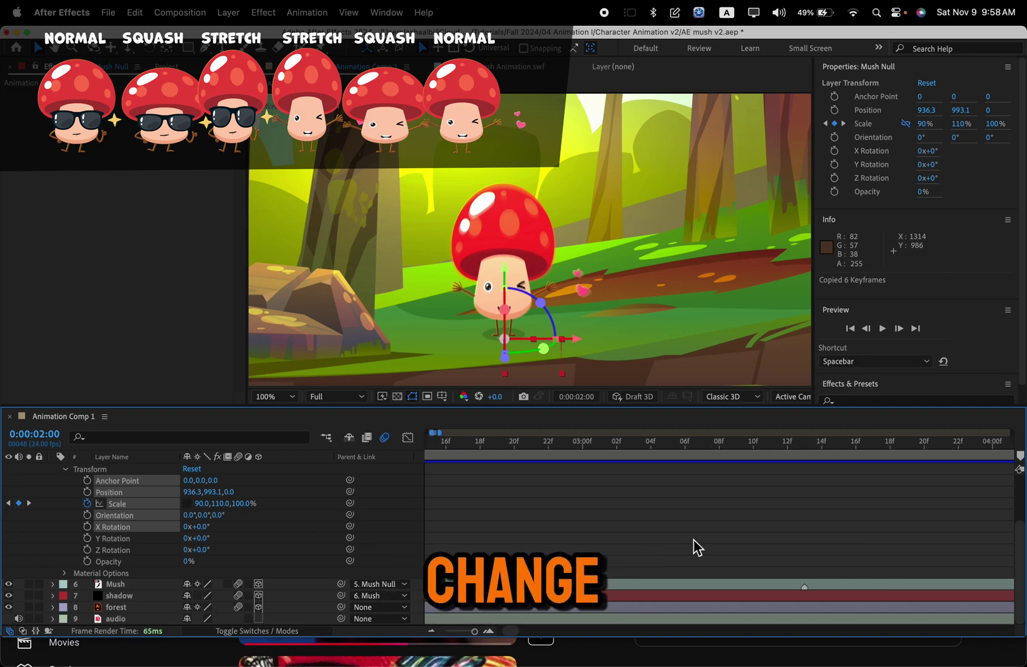
left_click_drag(748, 442, 777, 443)
key("super+v")
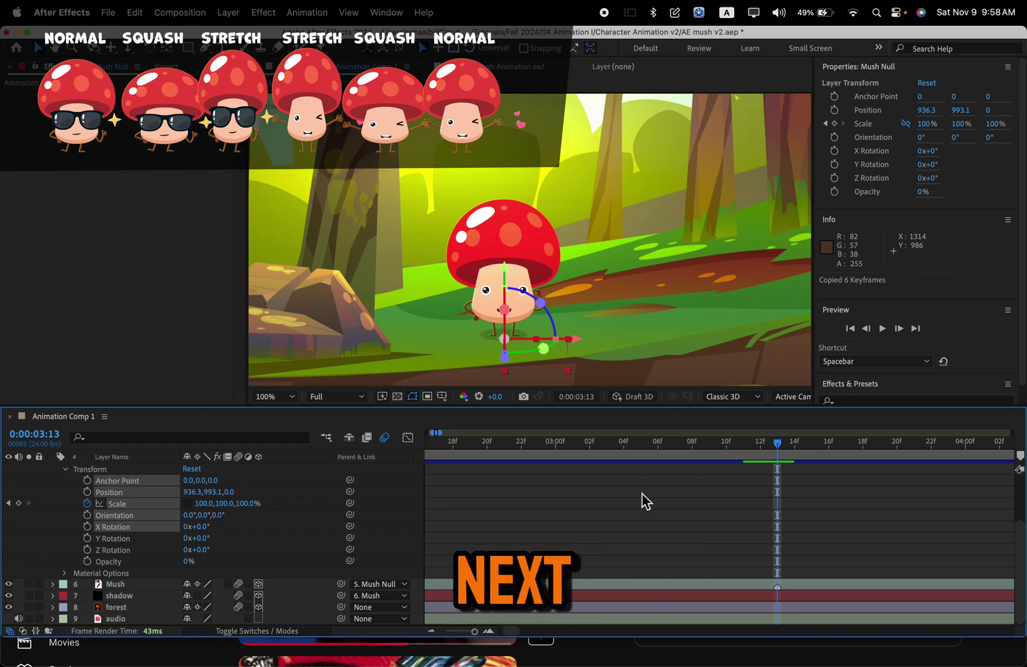
scroll(643, 494, "up", 2)
scroll(684, 515, "down", 2)
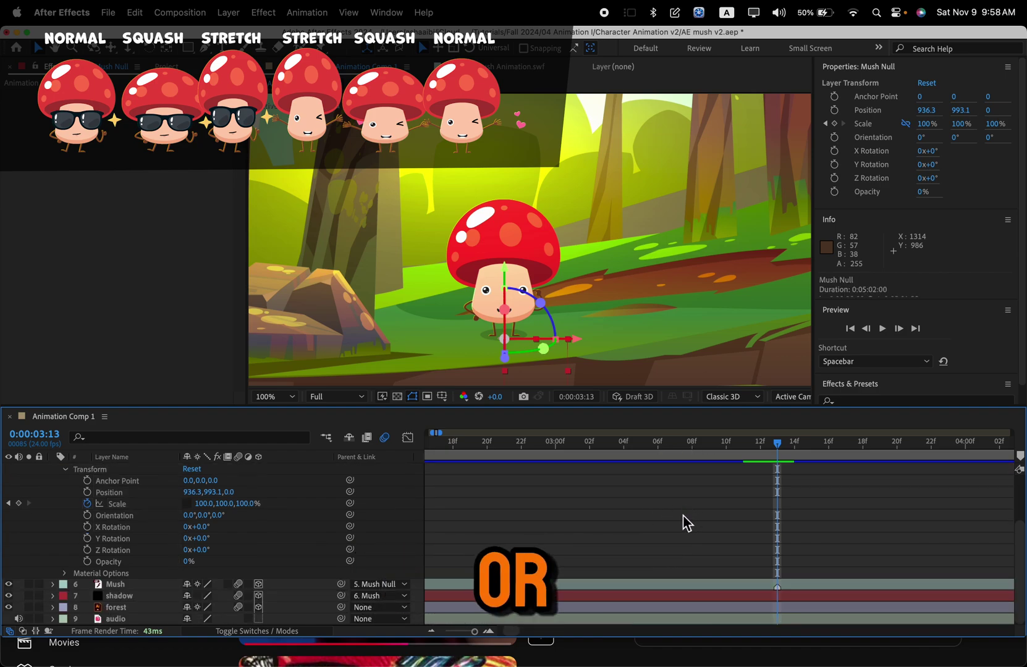
key("super+v")
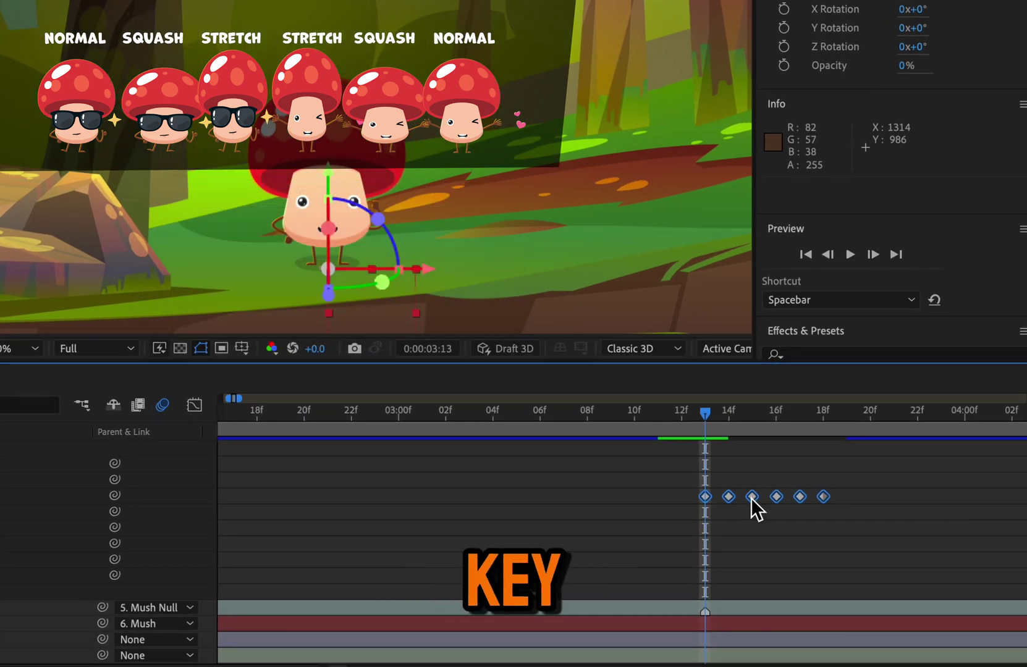
Step: Shift the pasted Scale keyframes three frames earlier so the fourth one sits on the 0:00:03:13 marker
mouse_move(752, 502)
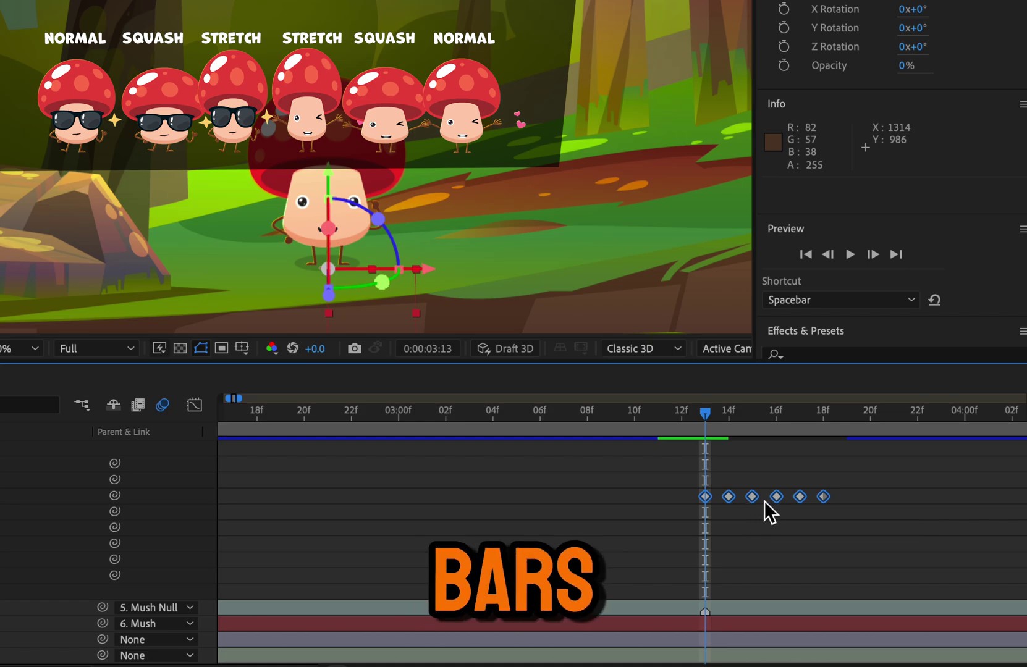
left_click(776, 500)
left_click_drag(769, 500, 712, 500)
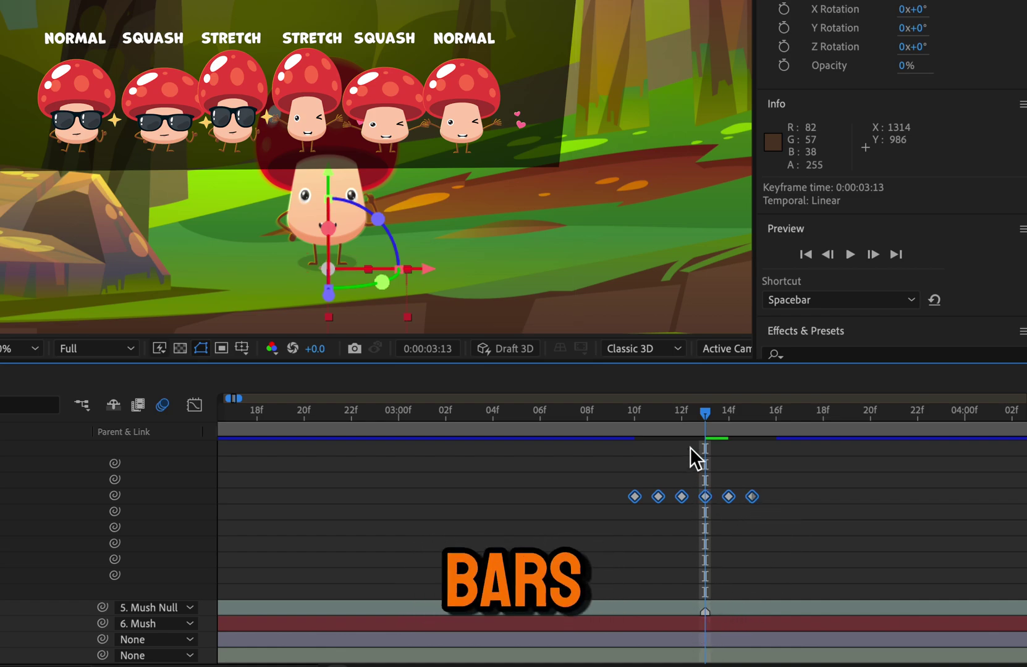
left_click_drag(700, 422, 654, 435)
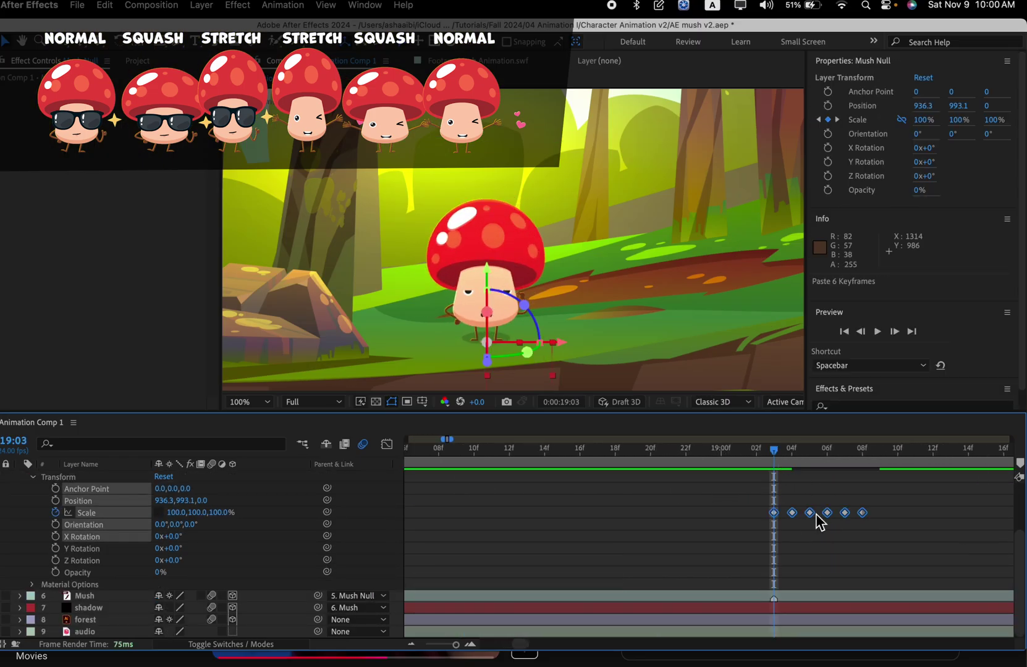
Step: Fit the full duration in the timeline and play the whole squash-and-stretch animation in a maximized composition view
scroll(819, 523, "right", 2)
key("space")
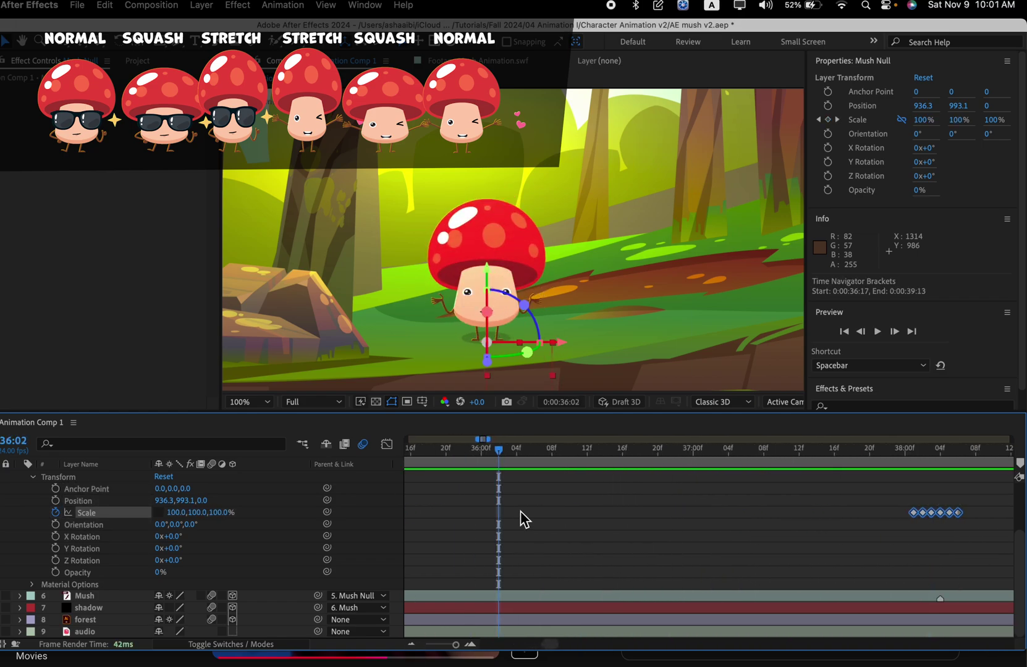
left_click_drag(455, 644, 445, 646)
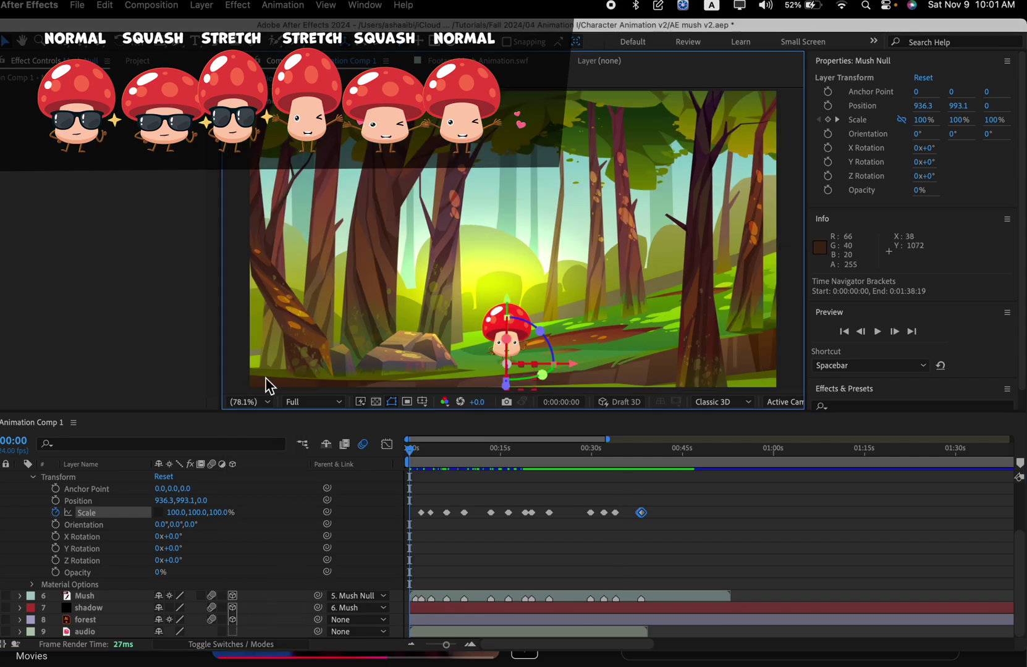
key("grave")
key("space")
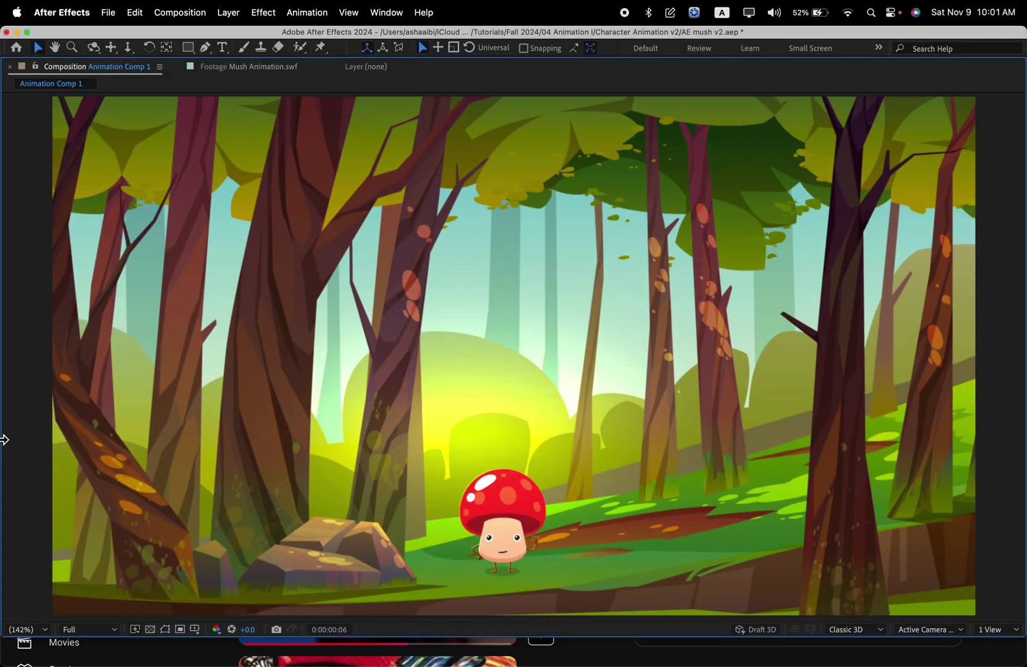
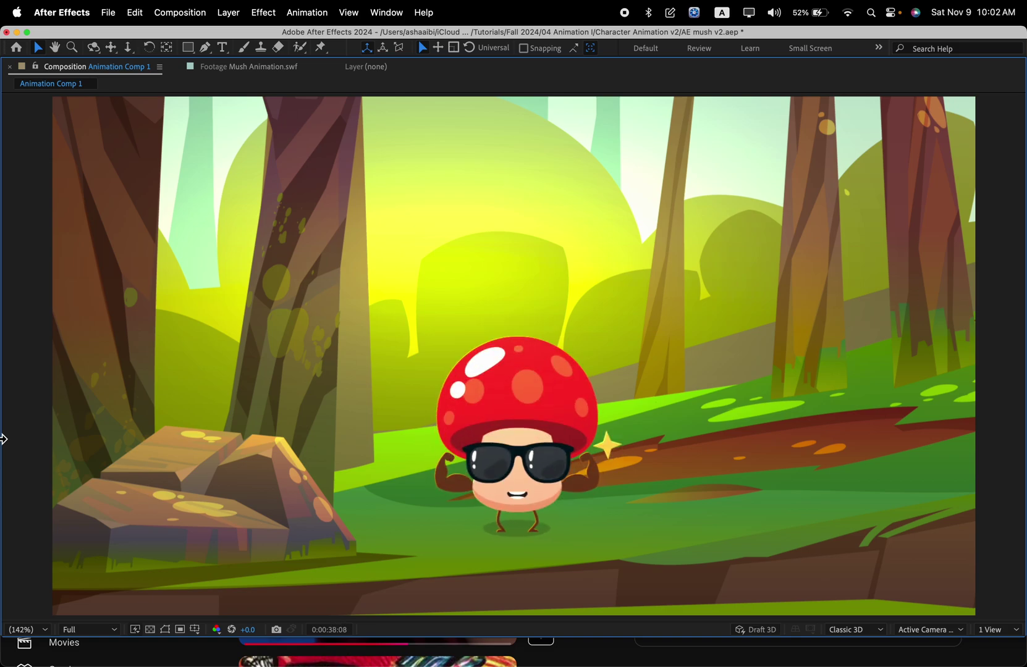
key("grave")
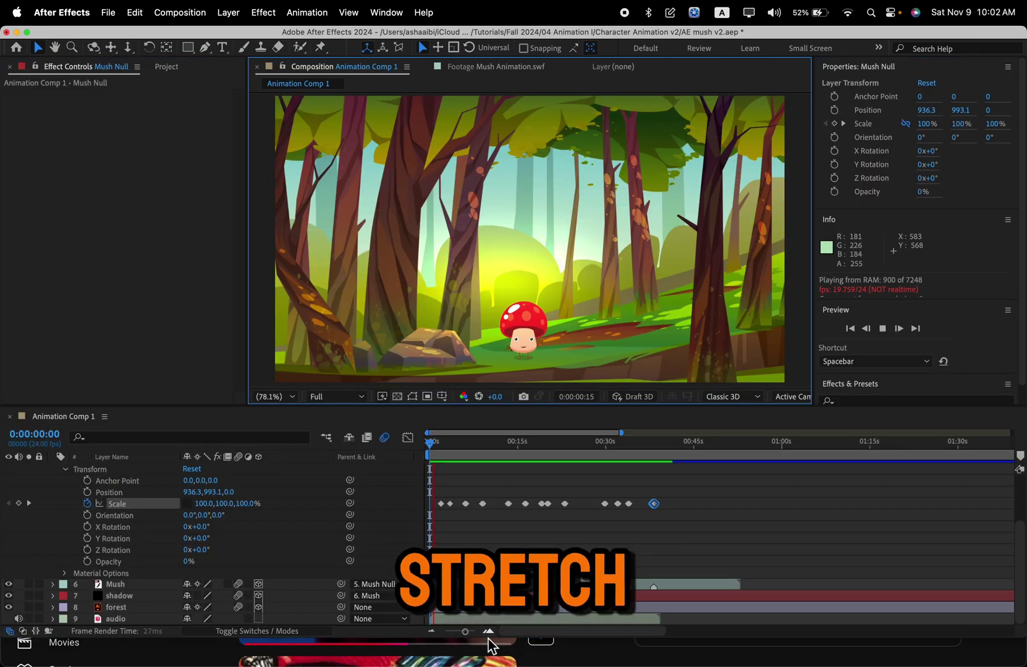
left_click(432, 455)
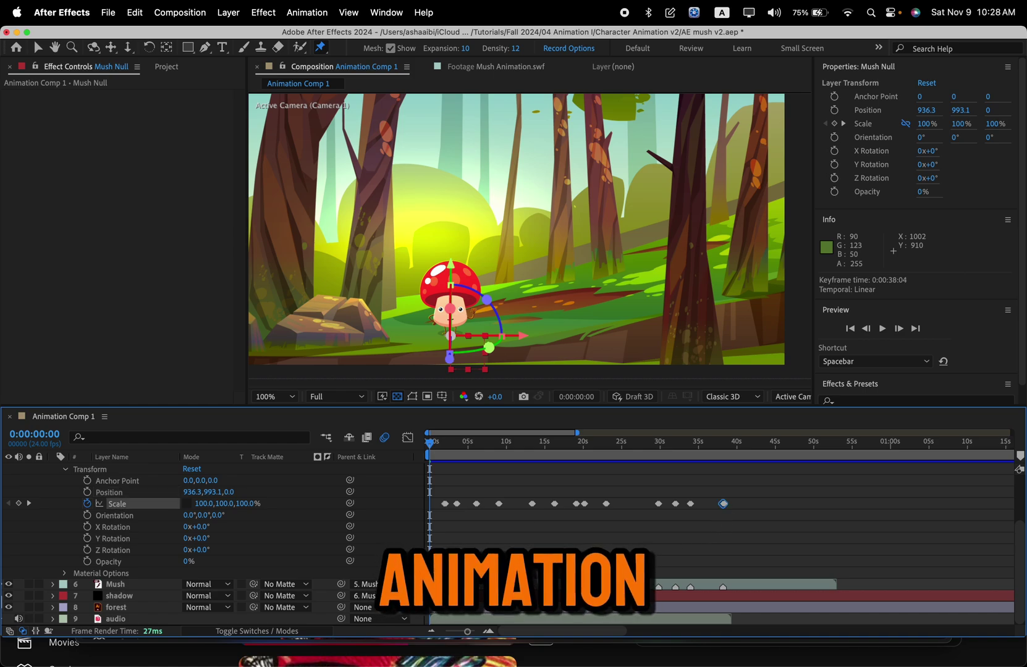
Step: Play the animation from 0:00:26:17 and set the current time to the pose-change marker at 0:00:29:22
left_click_drag(429, 443, 635, 464)
key("space")
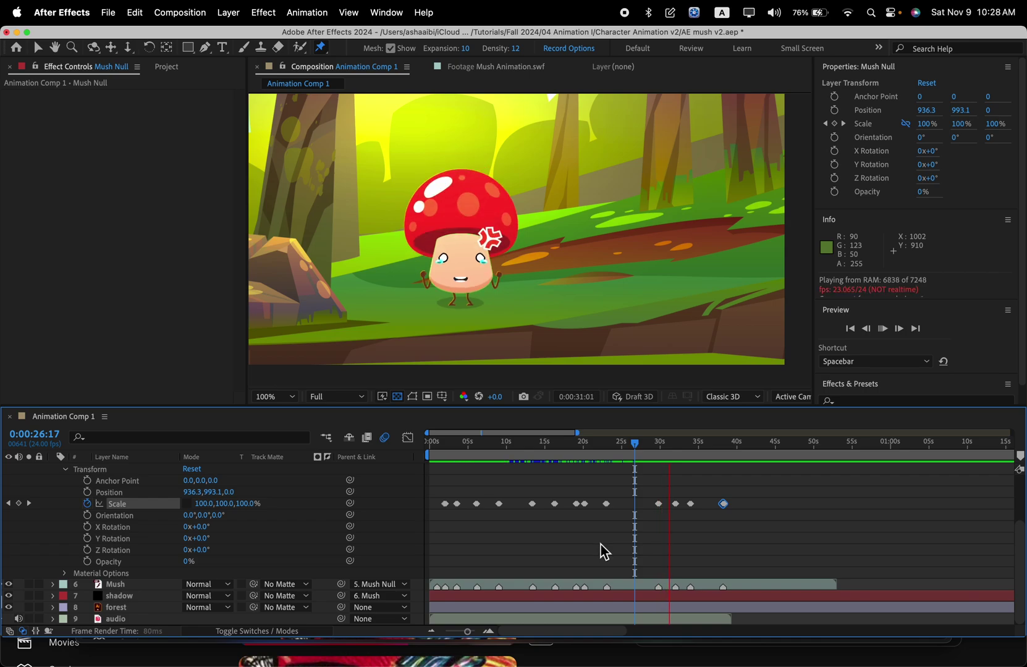
left_click_drag(676, 450, 660, 460)
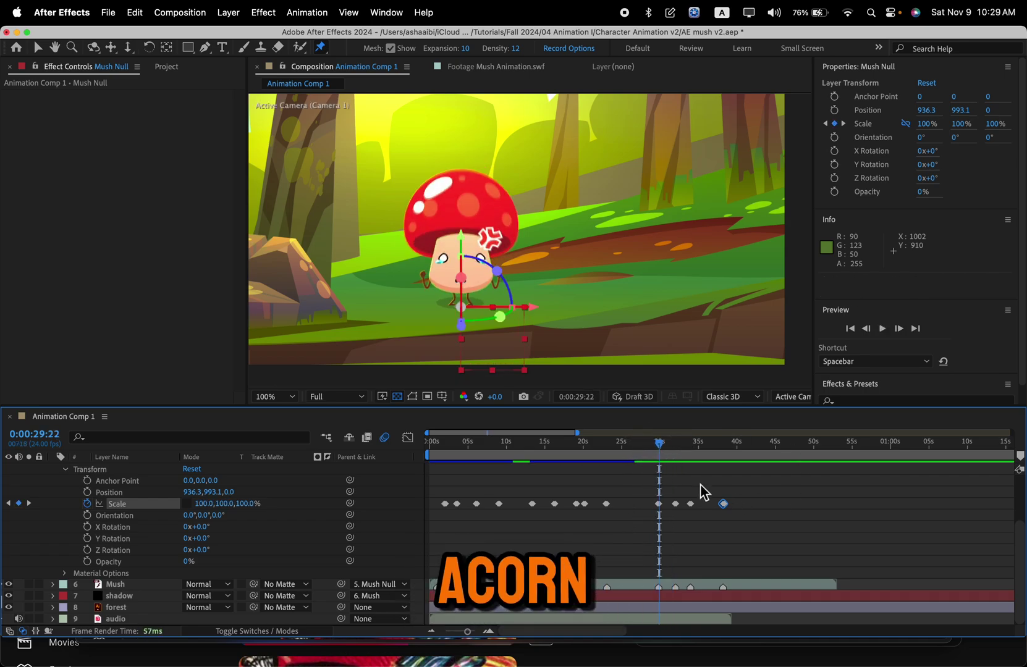
Step: Select the accorn layer and expand its Transform properties
scroll(104, 578, "up", 4)
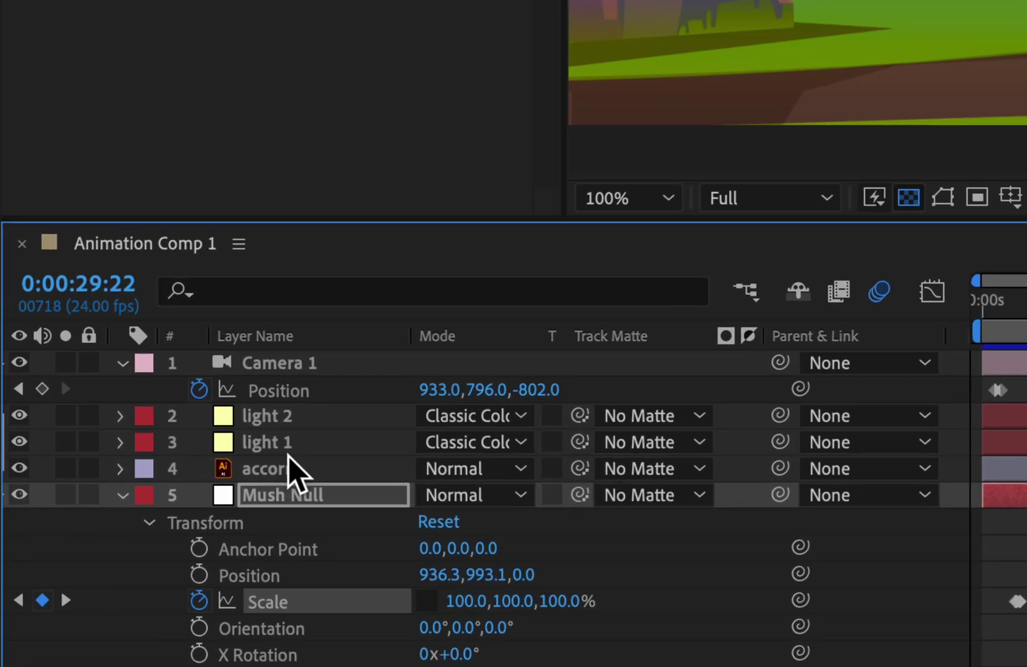
left_click(241, 478)
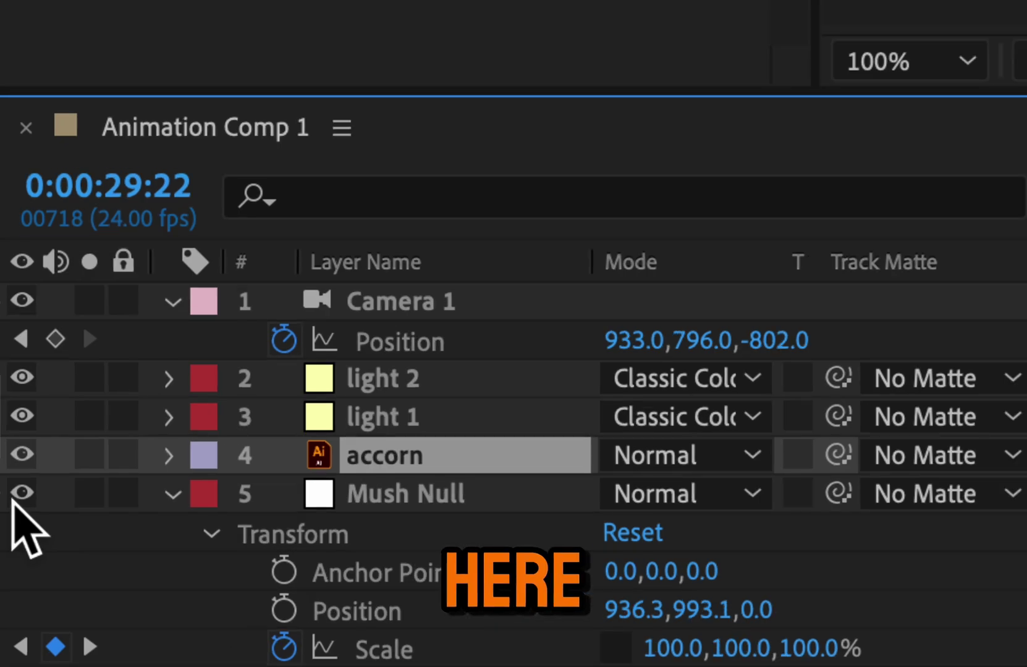
left_click(168, 457)
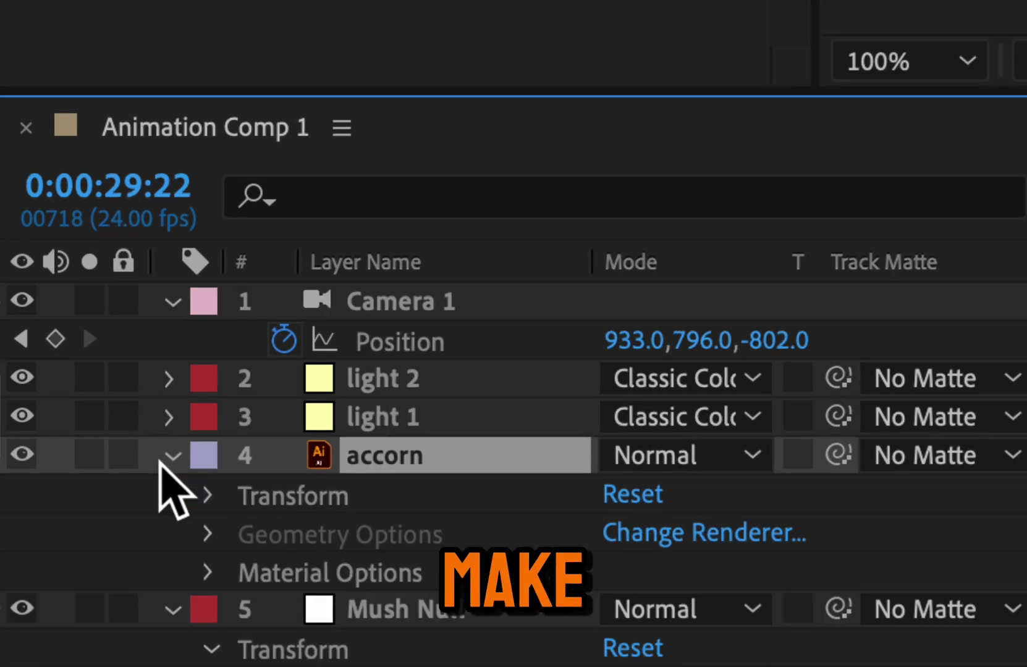
scroll(185, 476, "down", 2)
scroll(199, 470, "up", 2)
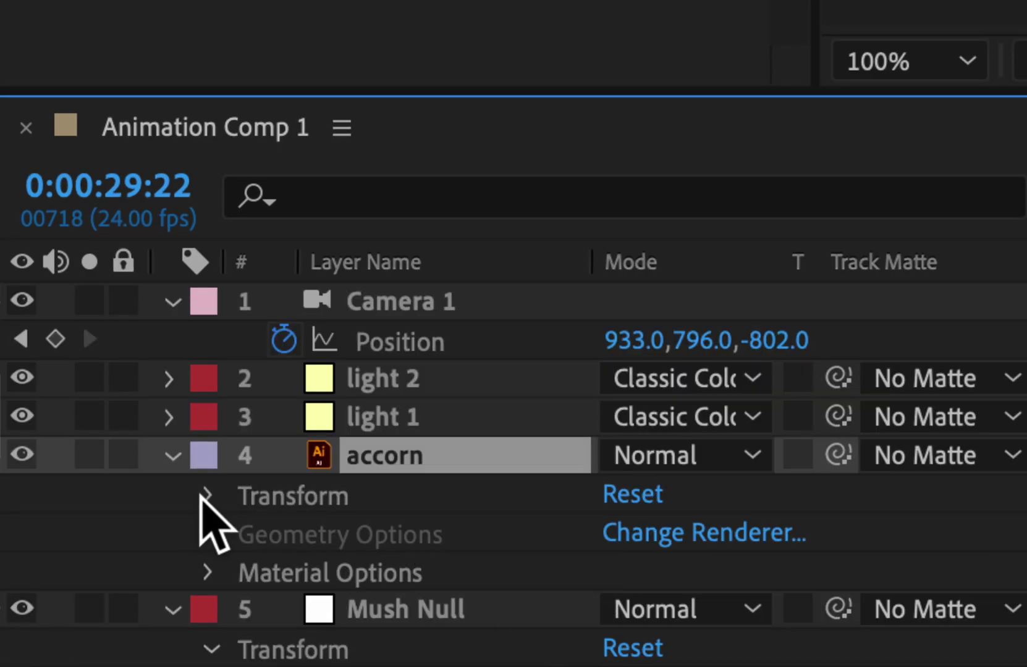
left_click(210, 496)
scroll(209, 494, "down", 2)
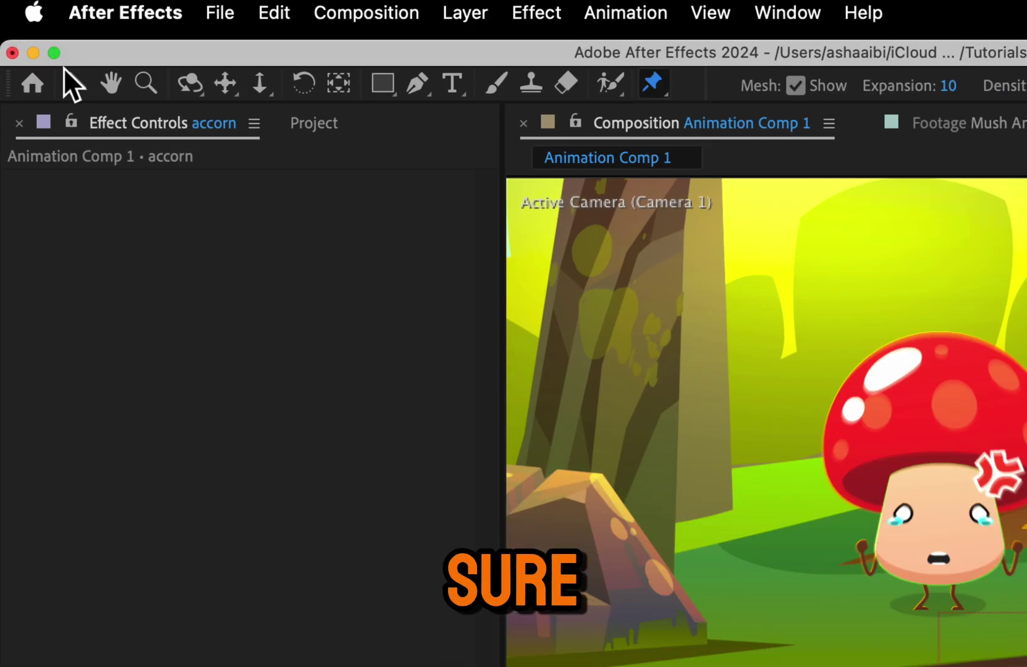
Step: With the Selection tool, move the acorn from above the scene into the frame, to about X 1078, Y 622
left_click(74, 83)
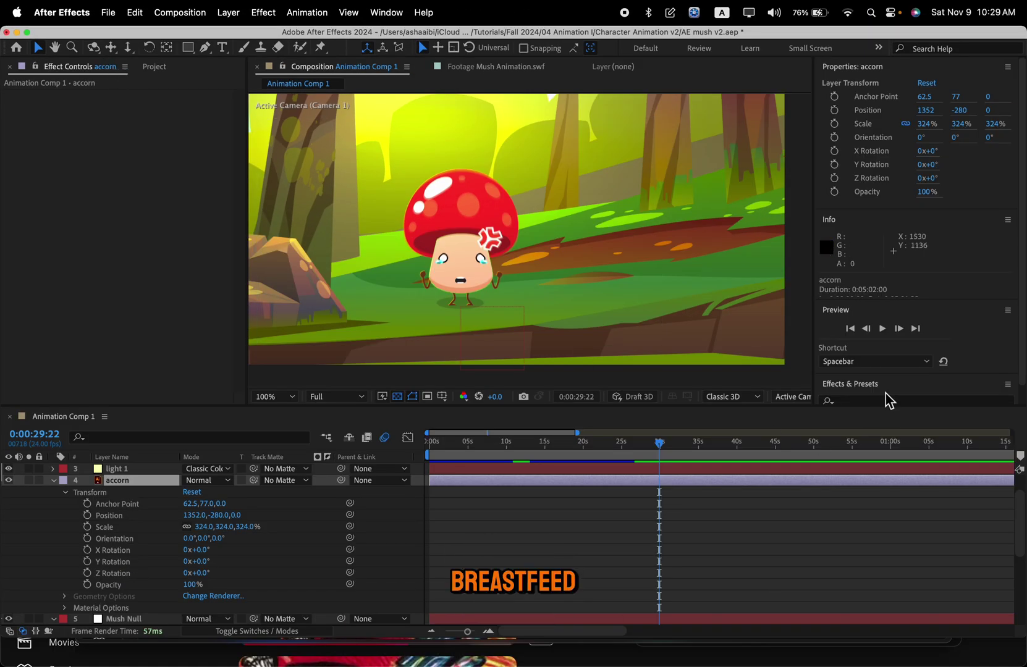
scroll(718, 307, "down", 3)
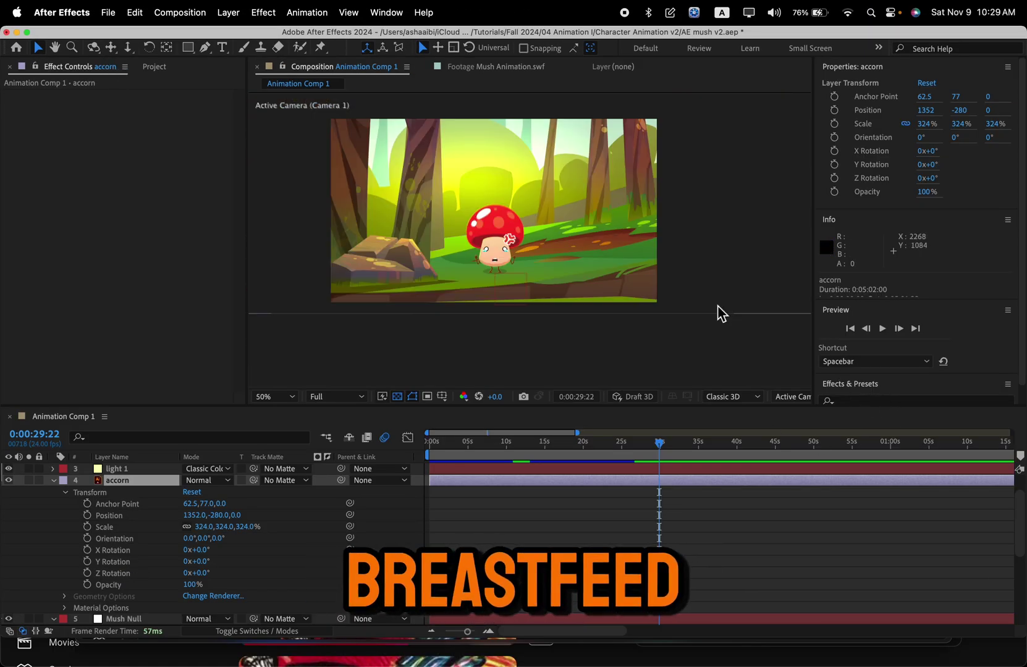
key("space")
left_click_drag(594, 181, 590, 248)
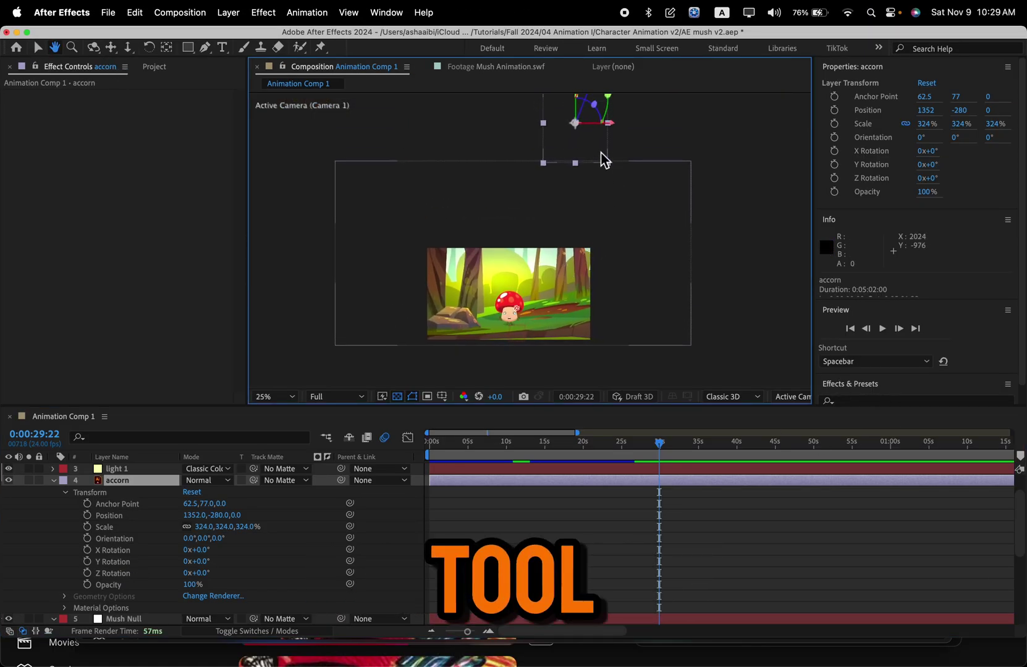
left_click_drag(580, 113, 622, 270)
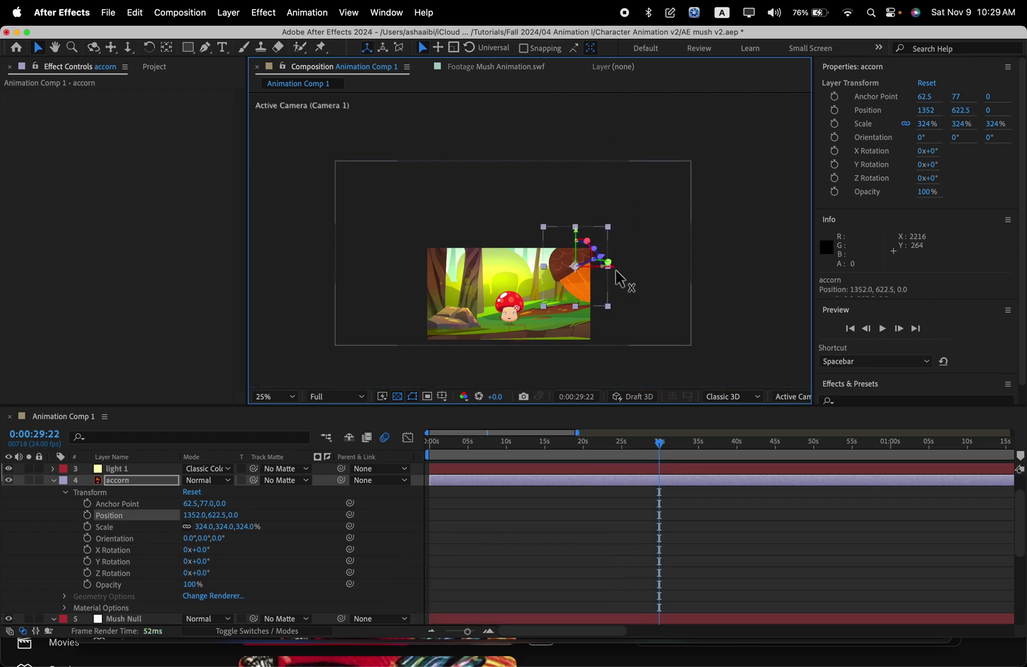
left_click_drag(616, 270, 575, 260)
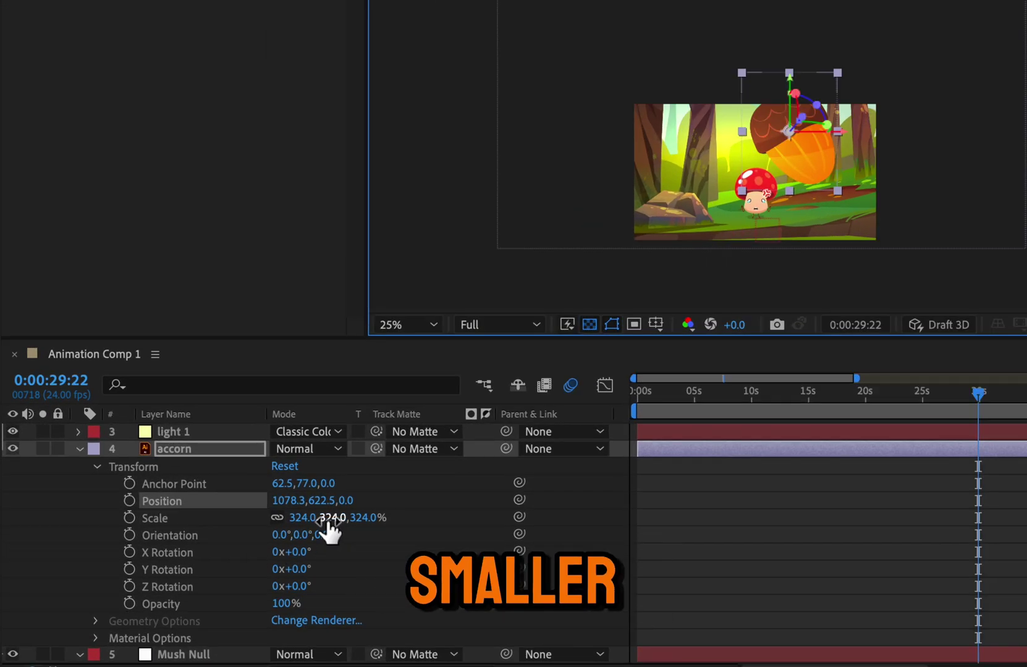
Step: Set the accorn layer's Scale to 100% on all axes
left_click(327, 522)
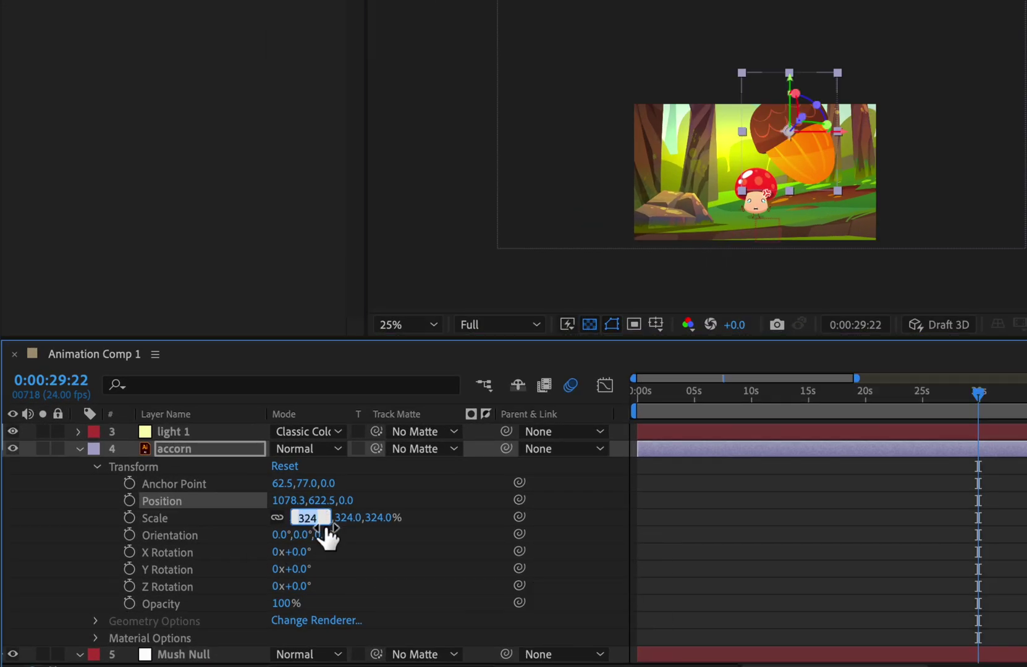
type("100")
key("Return")
Step: Move the acorn down and across until it touches the mushroom's cap, at about X 1018, Y 783
scroll(788, 123, "up", 3)
left_click_drag(722, 188, 679, 17)
scroll(717, 94, "down", 2)
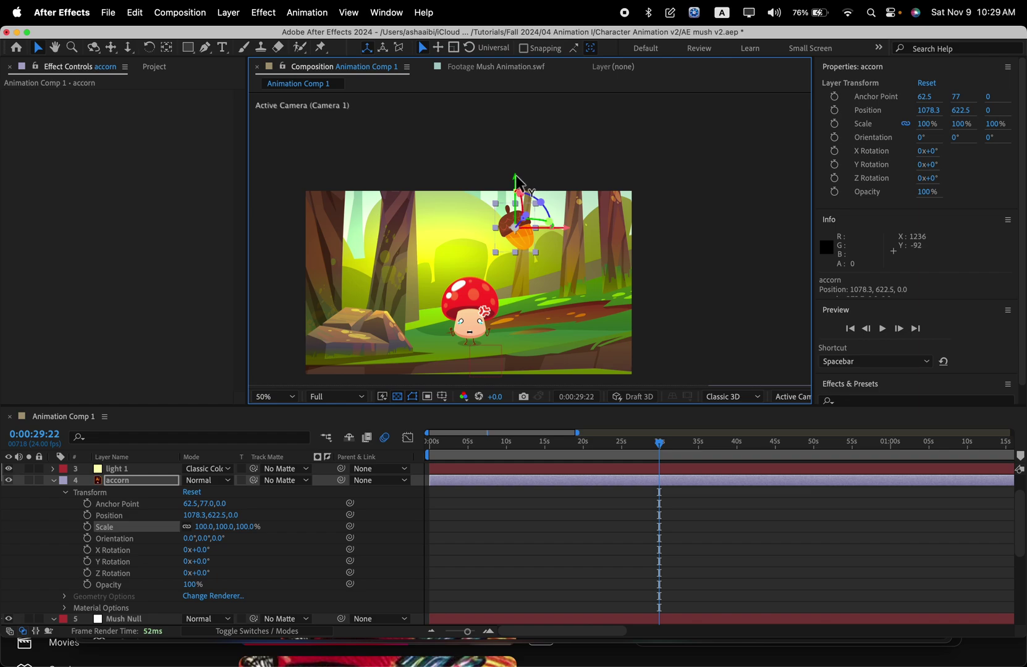
left_click_drag(516, 181, 516, 232)
scroll(449, 291, "up", 1)
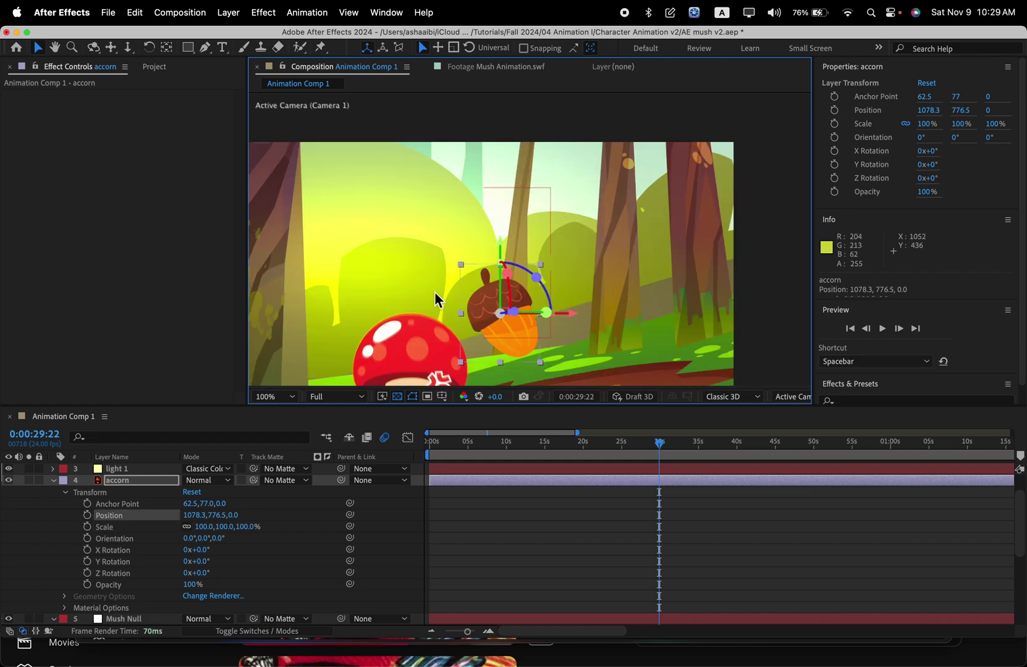
left_click_drag(621, 197, 582, 197)
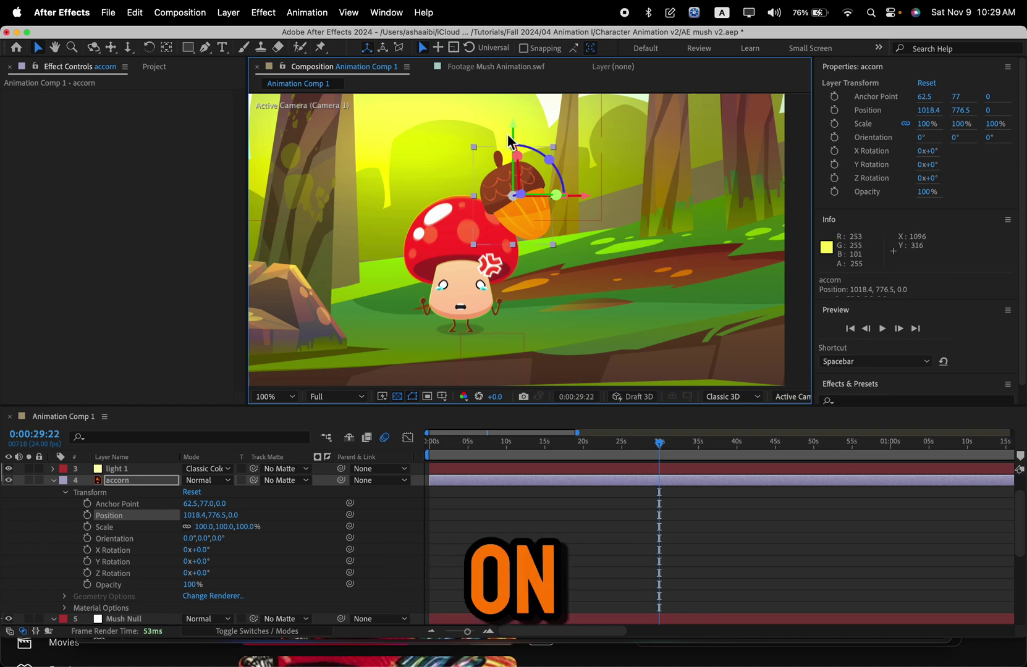
left_click_drag(508, 138, 509, 142)
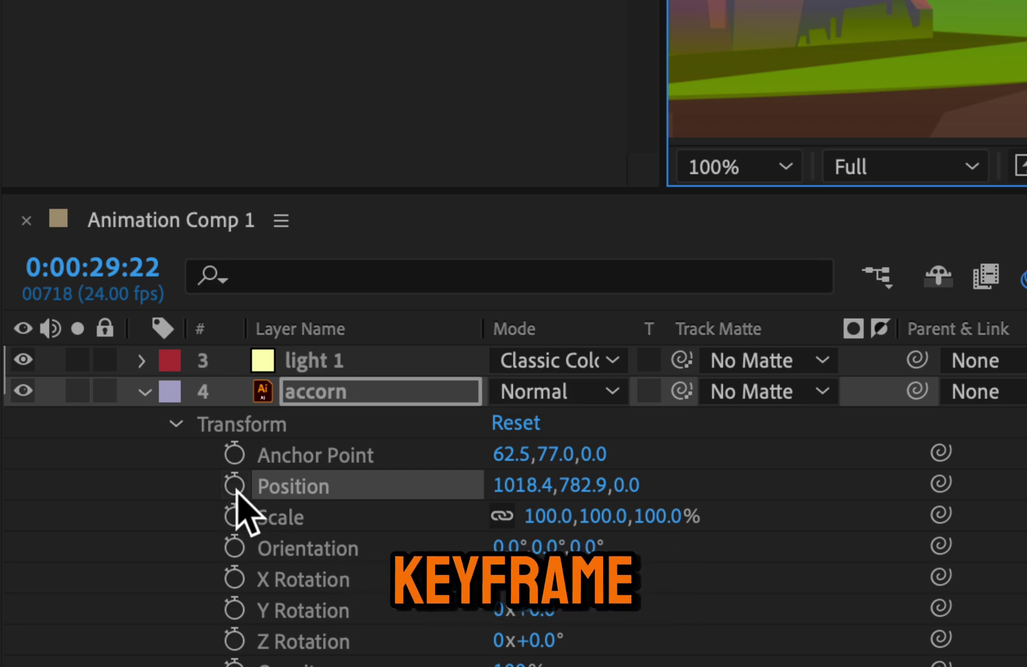
Step: Add a Position keyframe to the accorn layer at 0:00:29:22 and show only the layer's keyframed properties
left_click(234, 486)
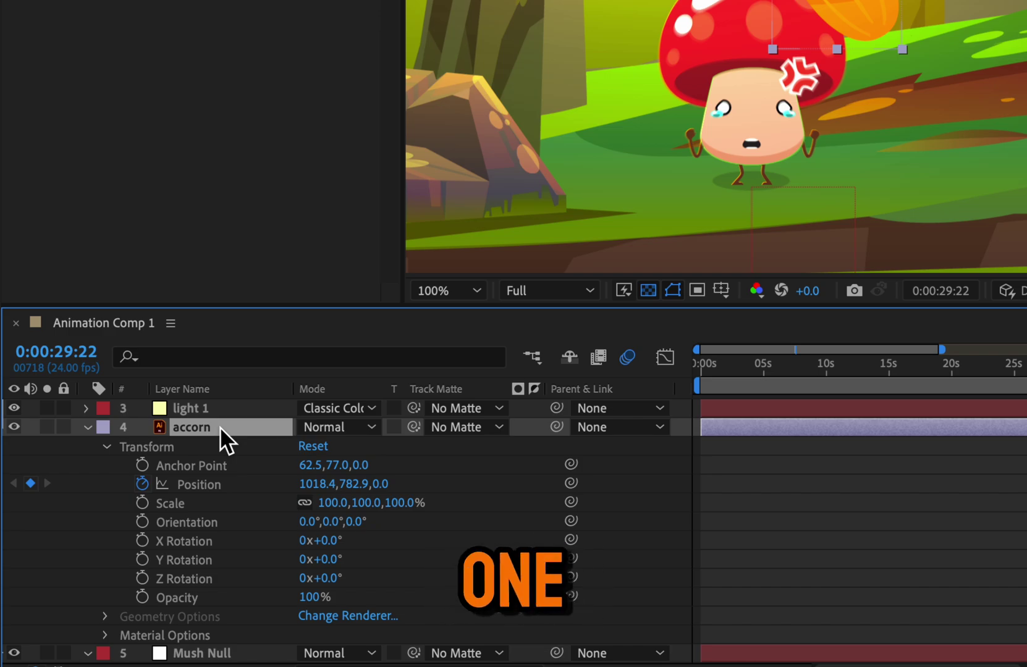
key("u")
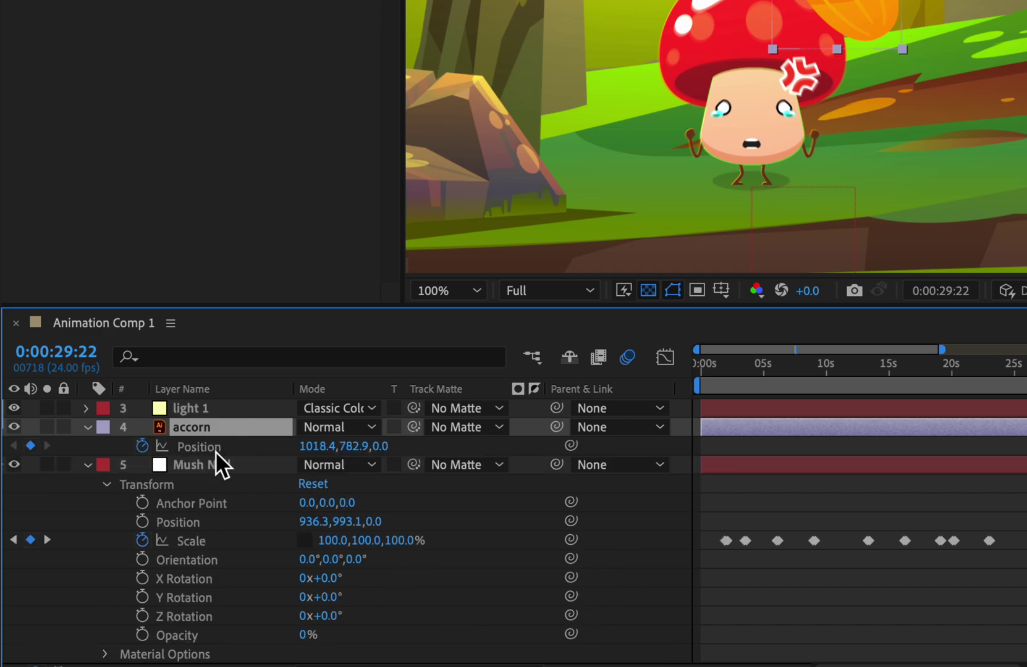
key("u")
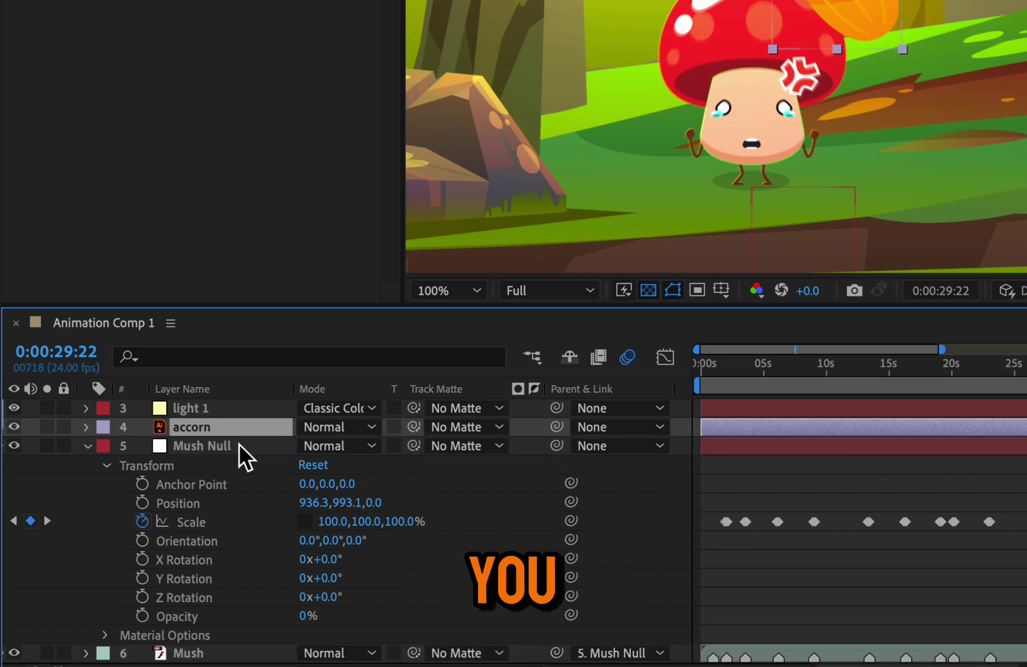
key("u")
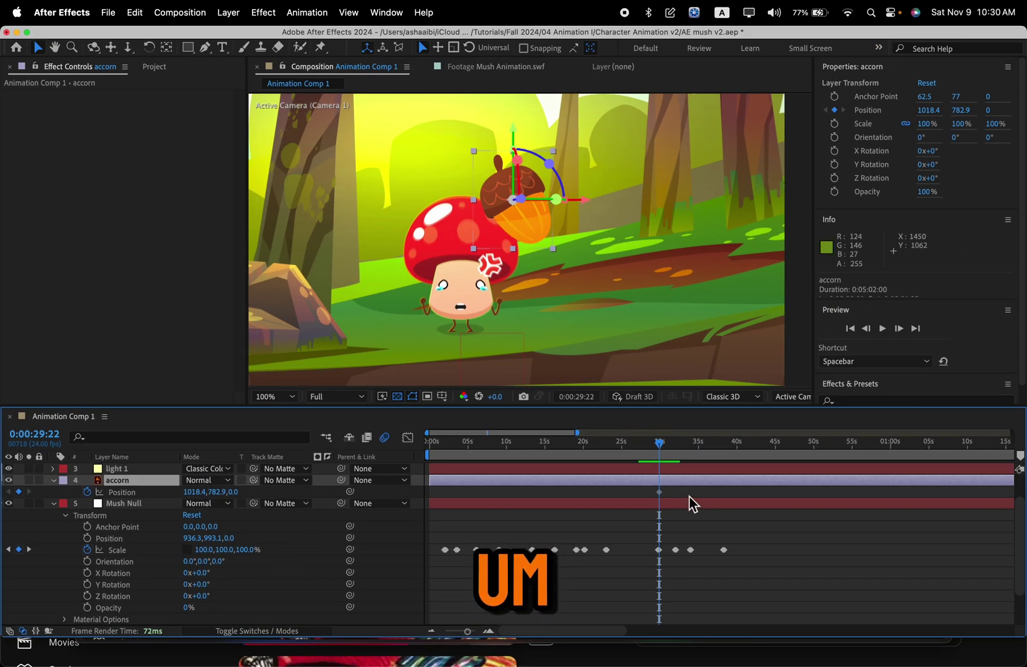
Step: At 0:00:29:12, raise the acorn straight up out of the frame to about Y 342 to key the start of its fall
left_click(490, 632)
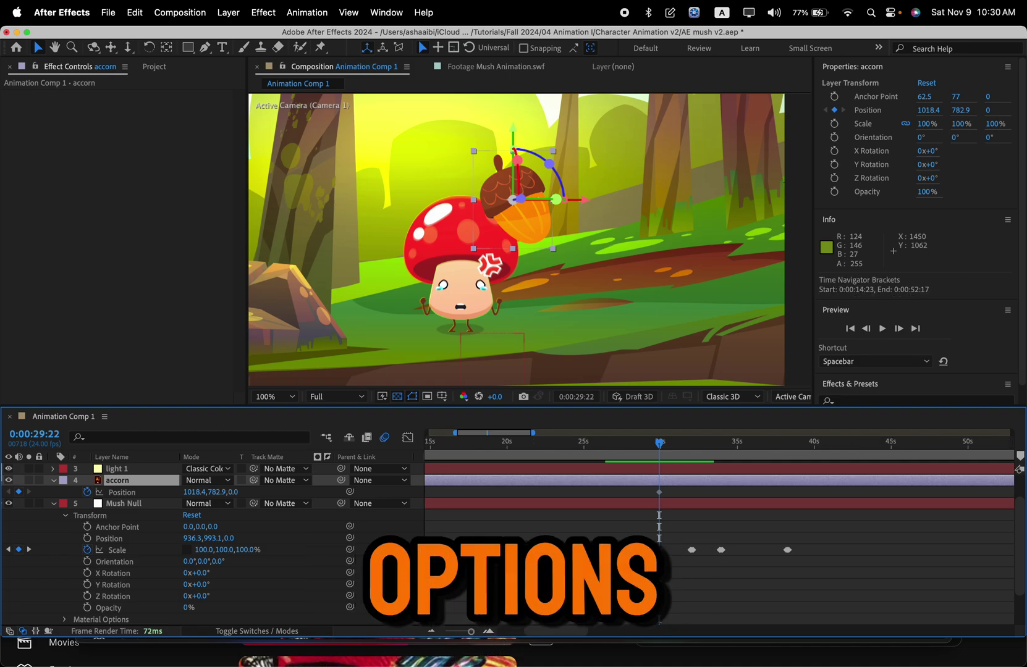
left_click(492, 631)
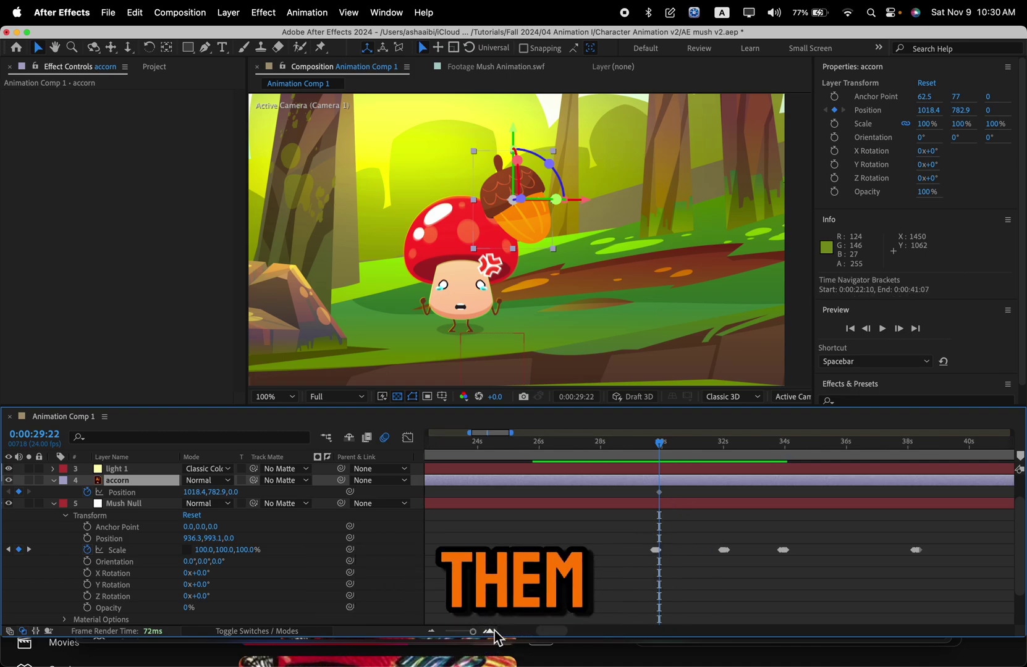
left_click(657, 448)
left_click_drag(653, 456, 665, 459)
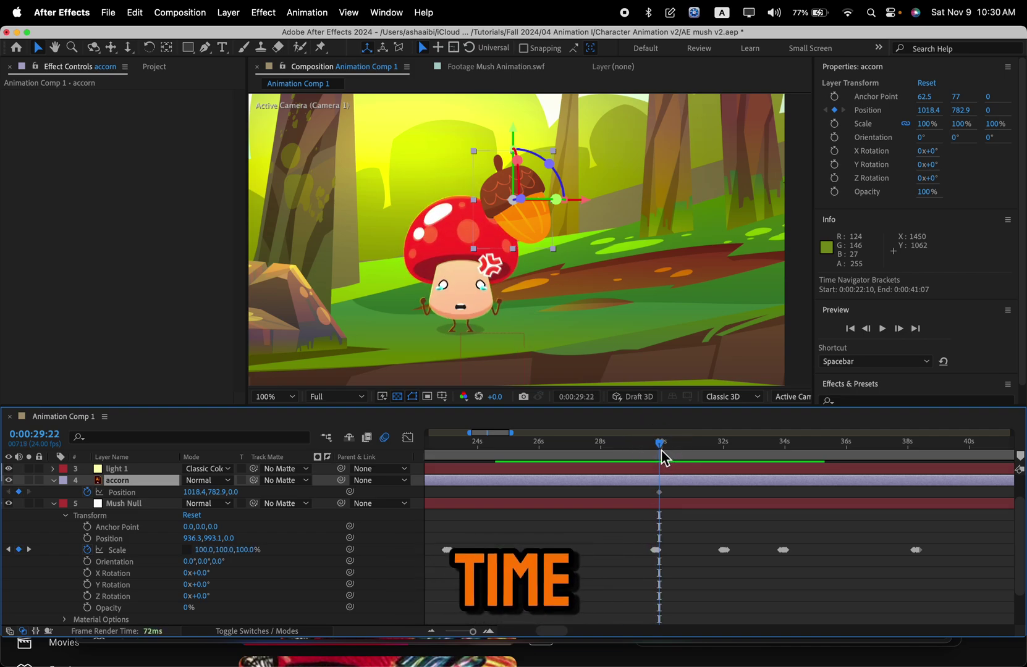
left_click_drag(661, 454, 646, 449)
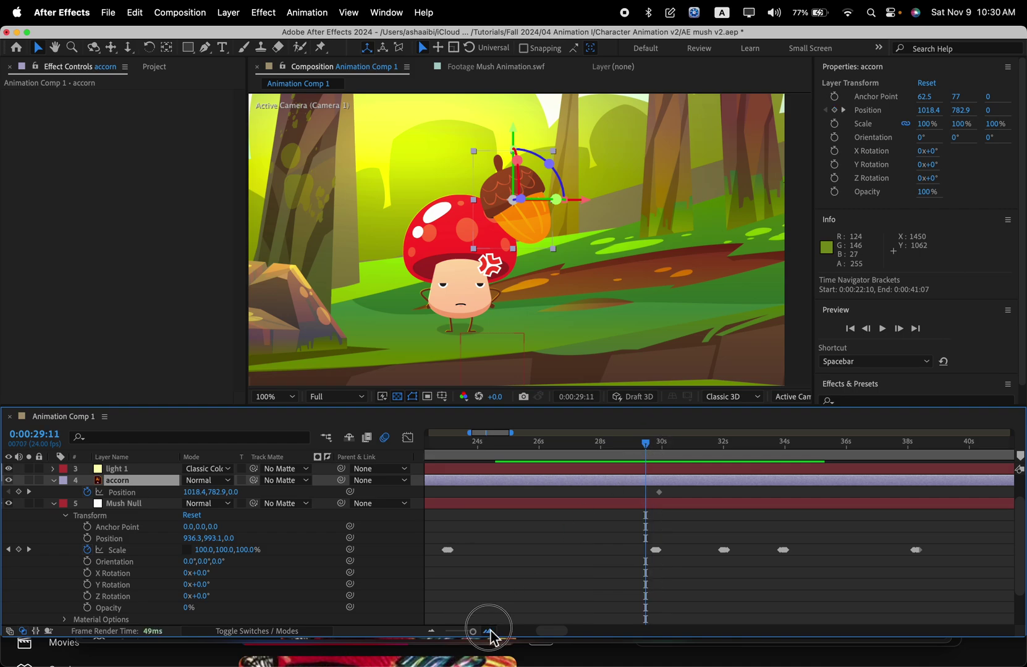
left_click(654, 445)
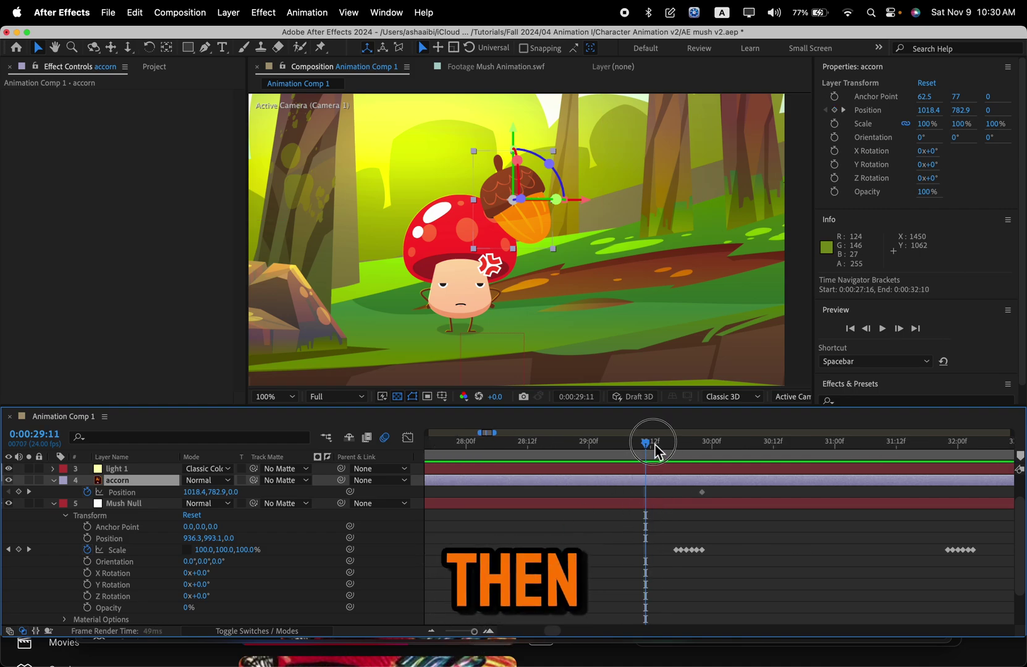
scroll(579, 336, "down", 1)
key("space")
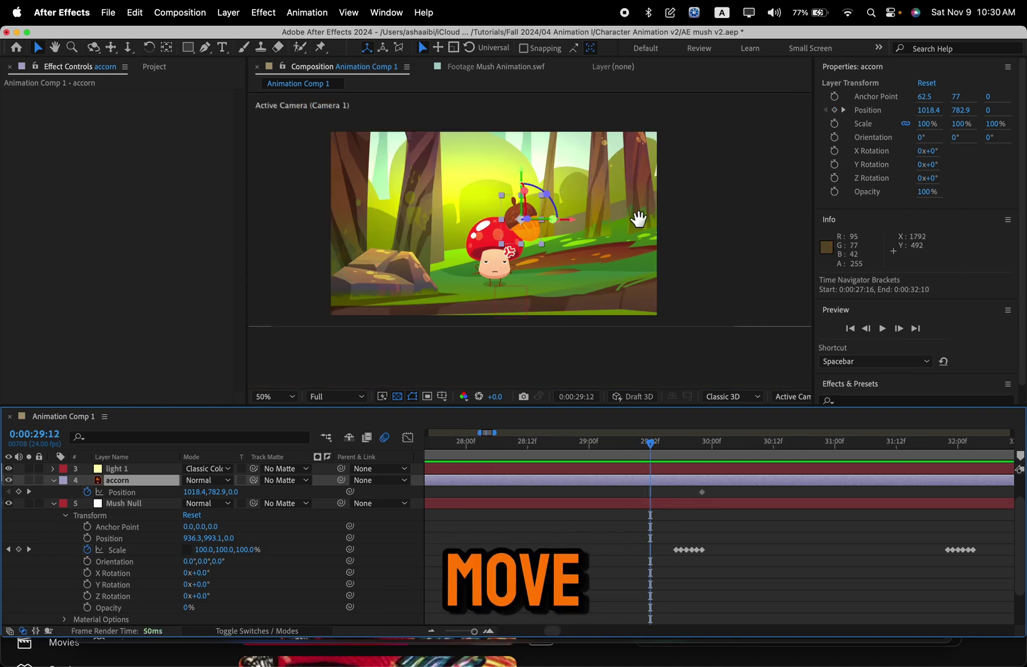
left_click_drag(638, 220, 649, 274)
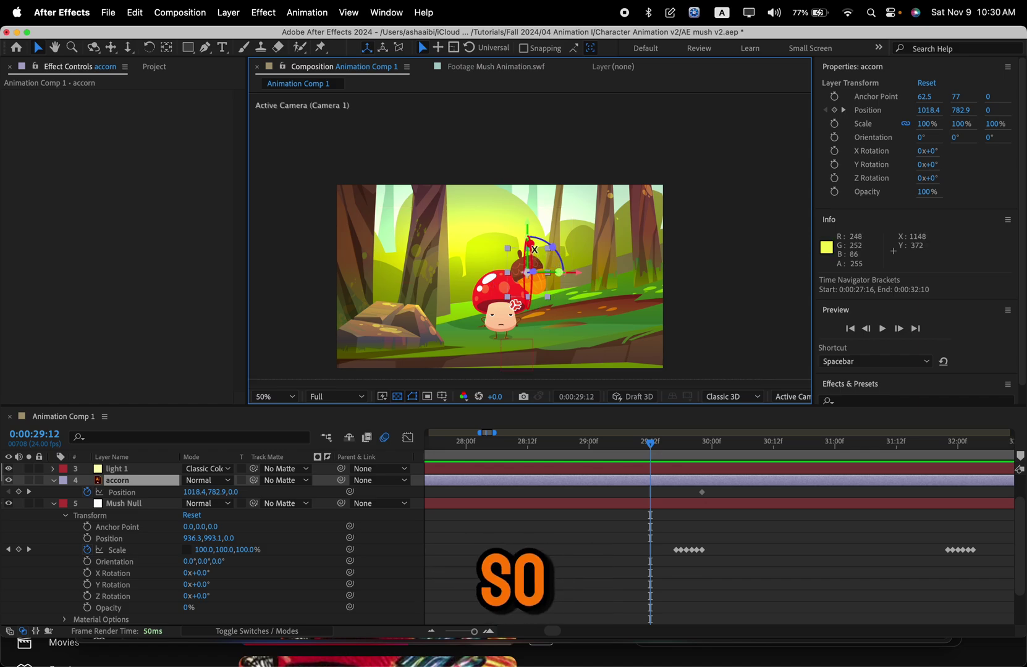
left_click_drag(527, 227, 526, 90)
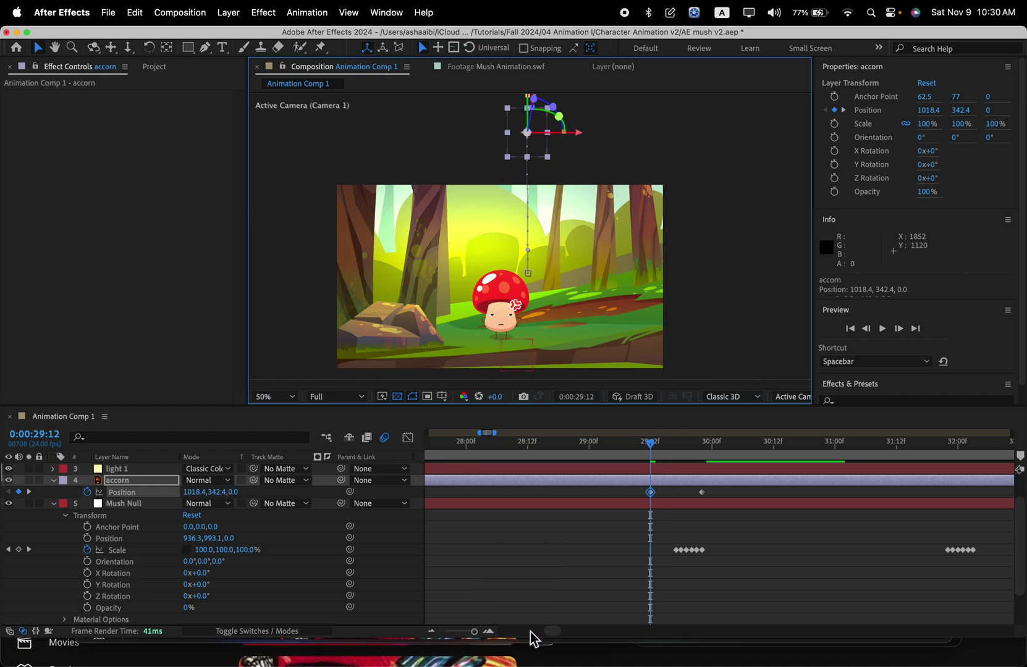
Step: Move the acorn's impact Position keyframe to 0:00:29:17, in line with the mushroom's first squash Scale keyframe
left_click(489, 633)
left_click(431, 632)
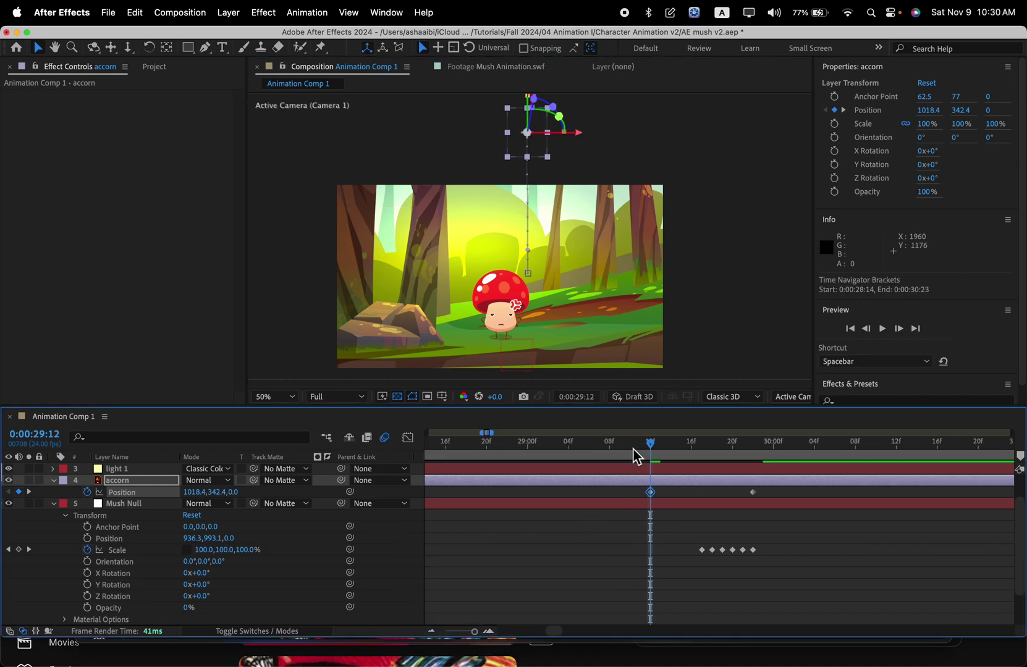
left_click_drag(657, 456, 710, 498)
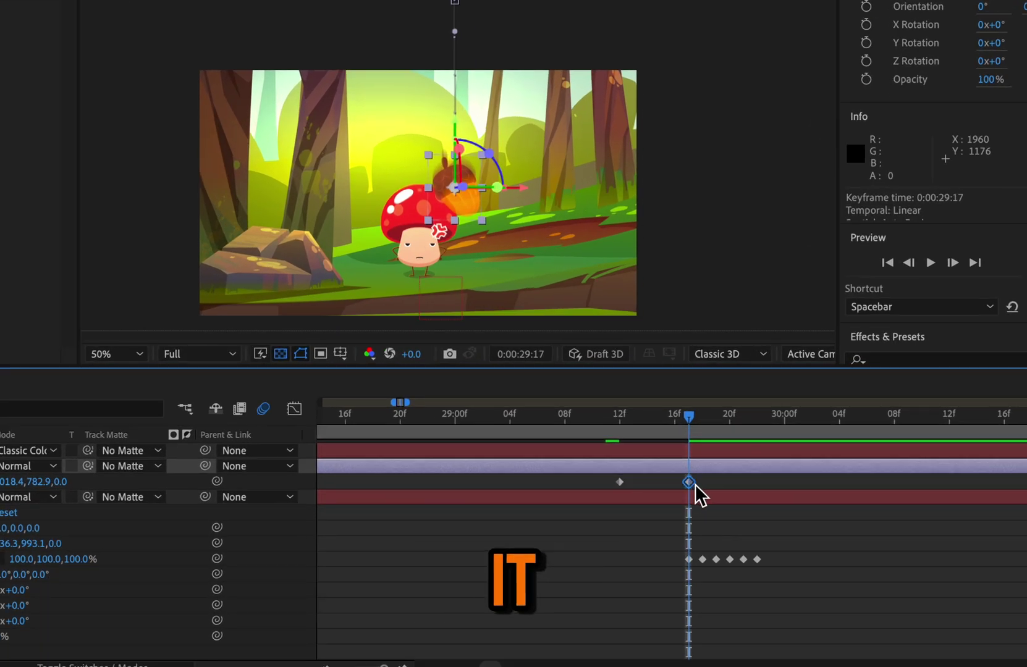
Step: At 0:00:30:09, key the acorn's bounce by moving it past the frame's right edge to about X 1517, Y 911
left_click_drag(672, 422, 818, 474)
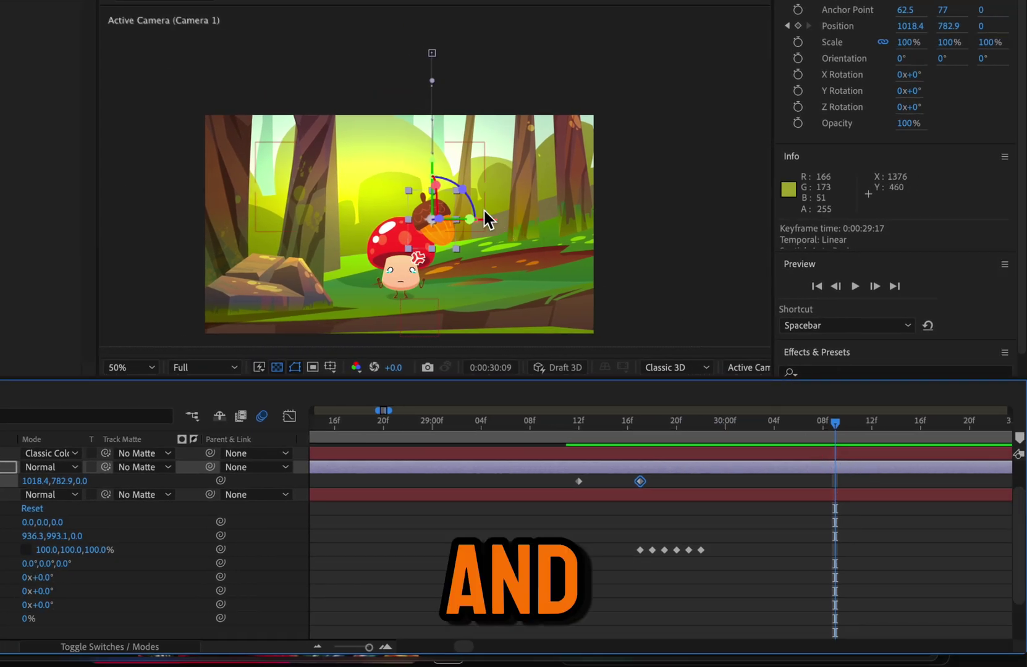
left_click_drag(494, 218, 591, 229)
left_click_drag(529, 158, 540, 201)
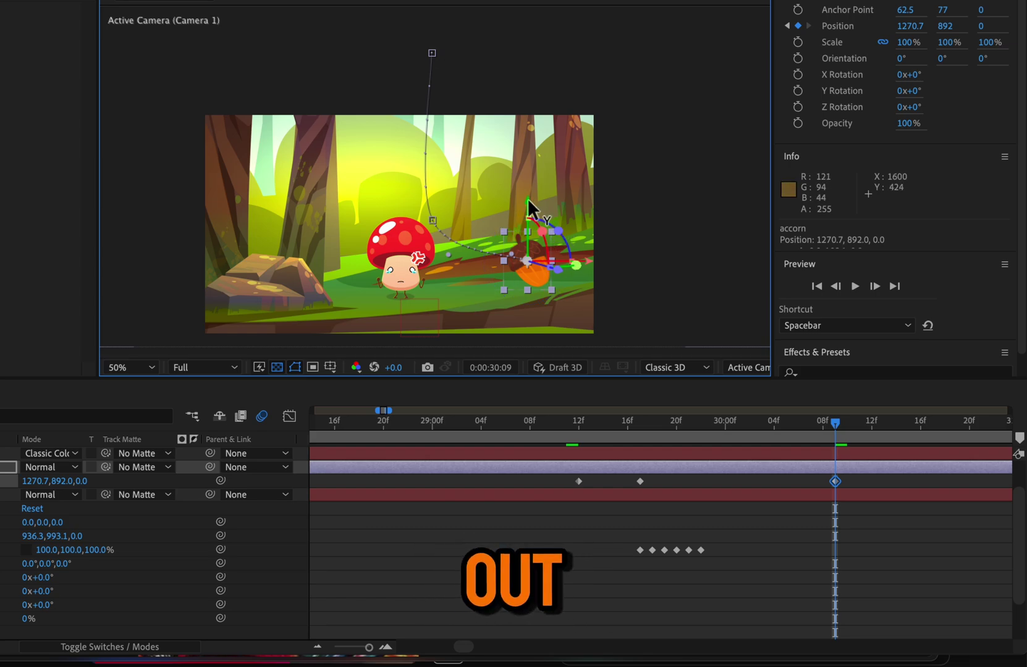
left_click_drag(530, 204, 618, 293)
Step: Play the acorn's fall and bounce from just before its first Position keyframe
left_click_drag(575, 418, 542, 424)
key("space")
key("space")
Step: With the acorn's Position keyframes selected at 0:00:29:17, raise the final keyframe's direction handle to arch the bounce path upward near the frame's right edge
left_click(640, 426)
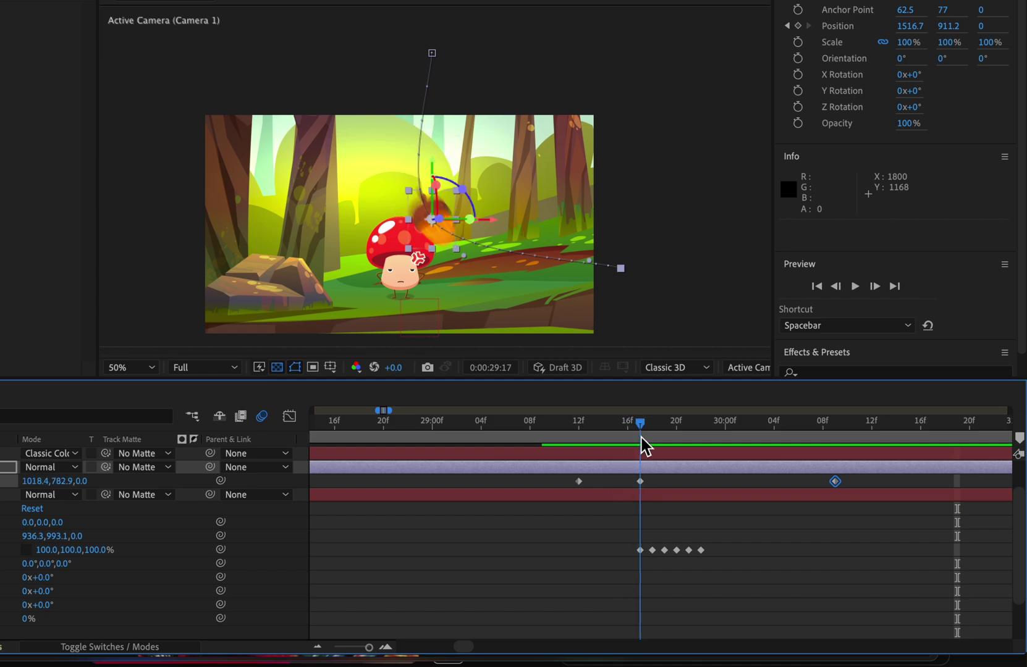
left_click(640, 482)
scroll(403, 211, "up", 1)
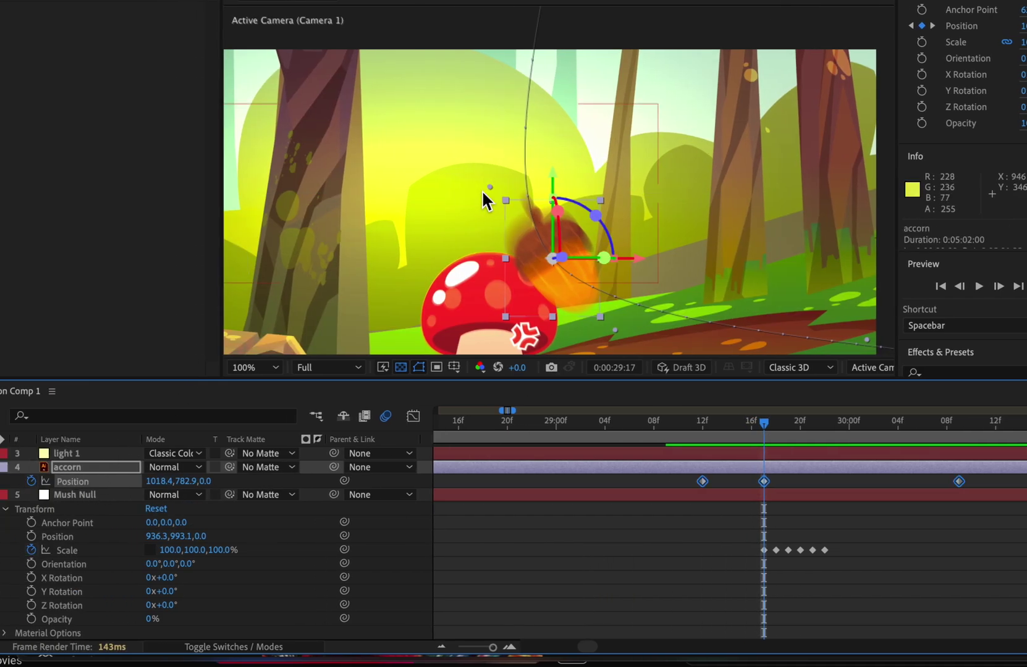
key("grave")
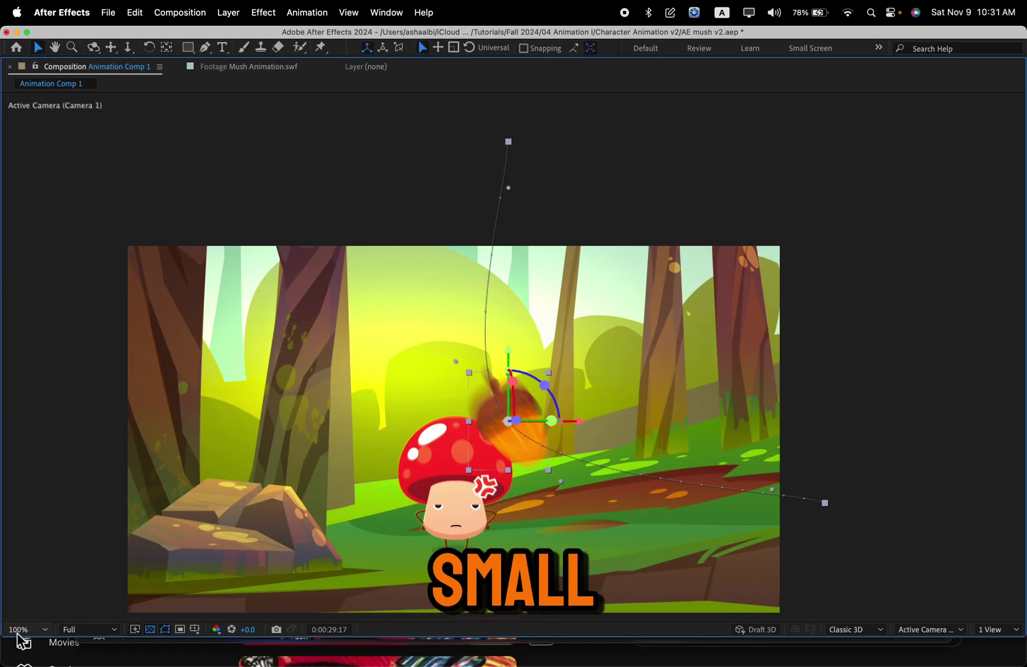
left_click(18, 631)
left_click(56, 388)
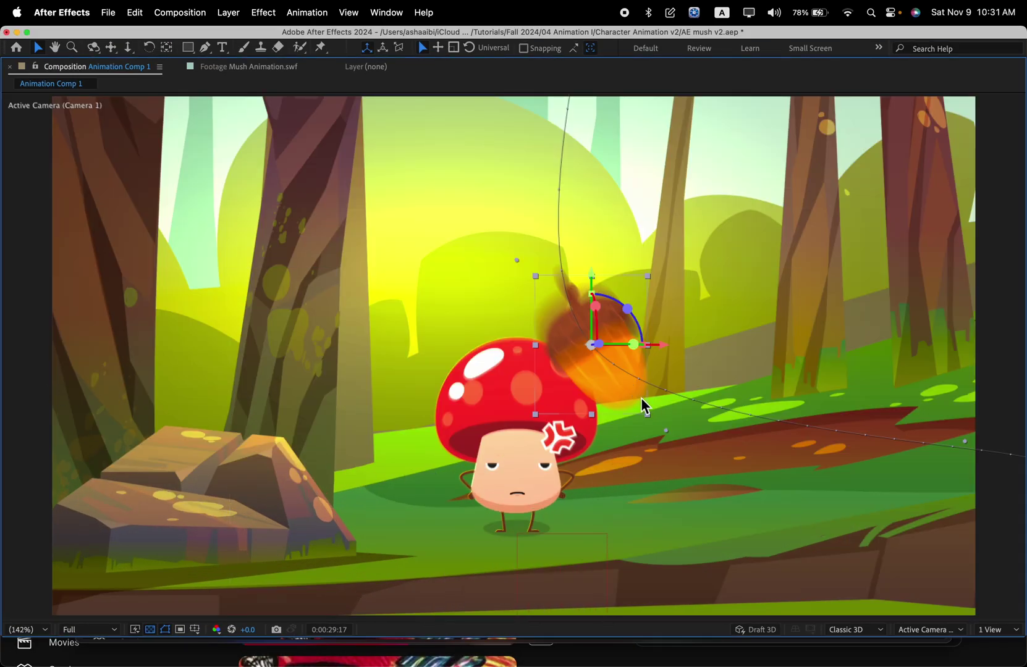
left_click_drag(641, 397, 401, 361)
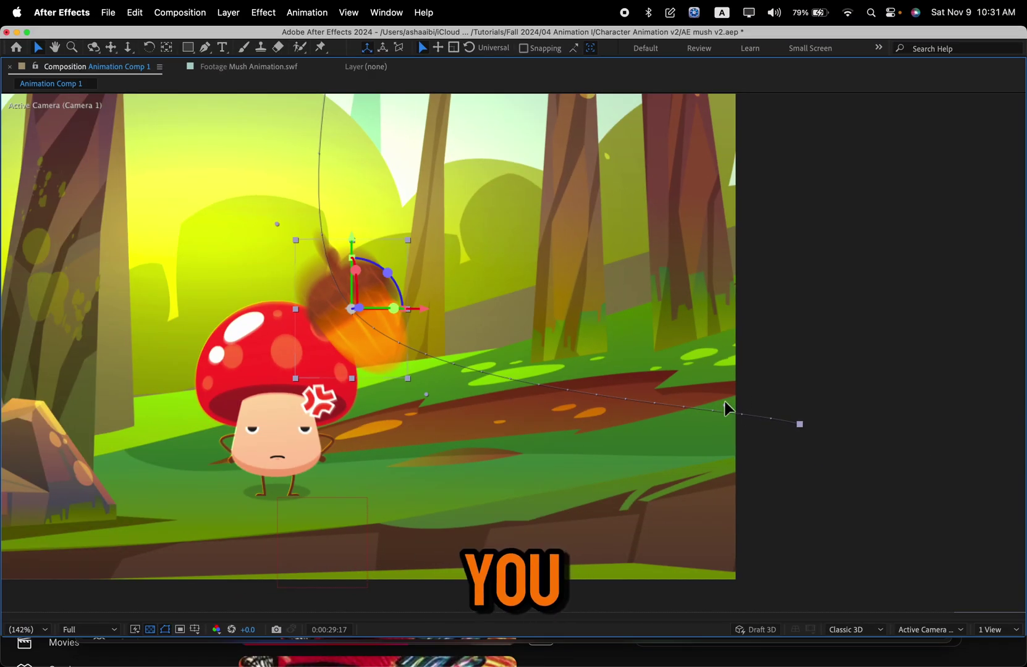
left_click_drag(728, 406, 733, 382)
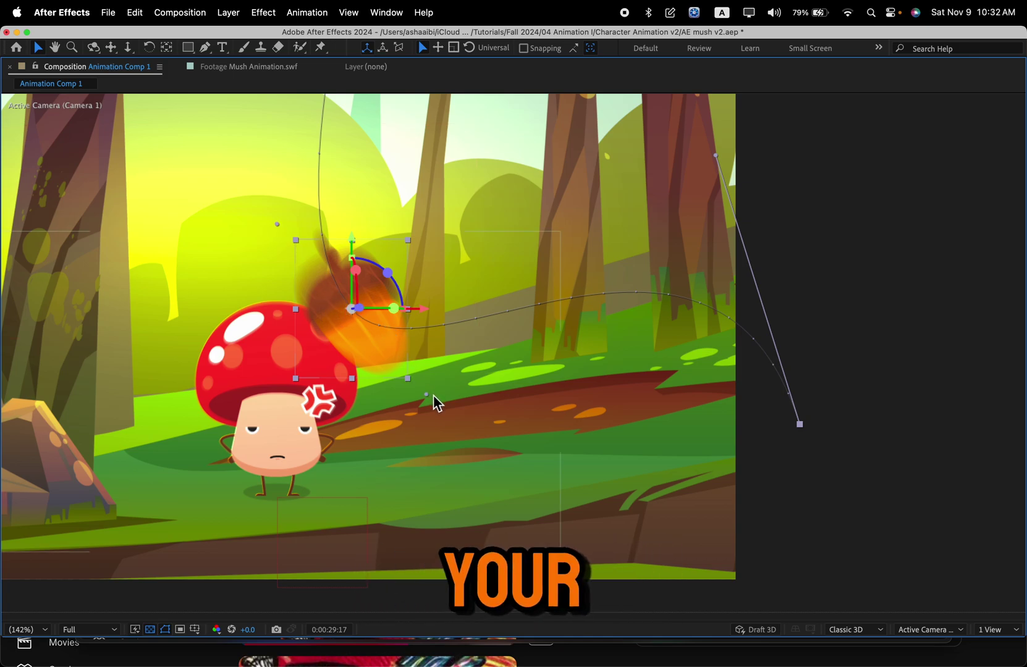
Step: Swing the impact keyframe's outgoing direction handle steeply up and to the right so the acorn rebounds off the mushroom along a high arc
left_click_drag(428, 395, 445, 342)
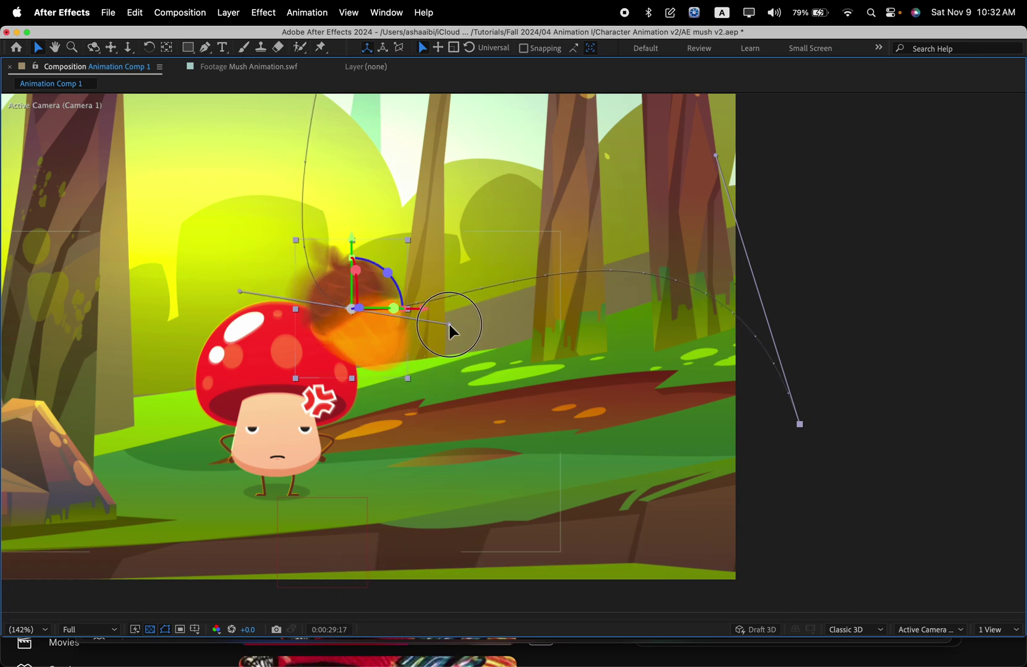
left_click_drag(505, 174, 501, 137)
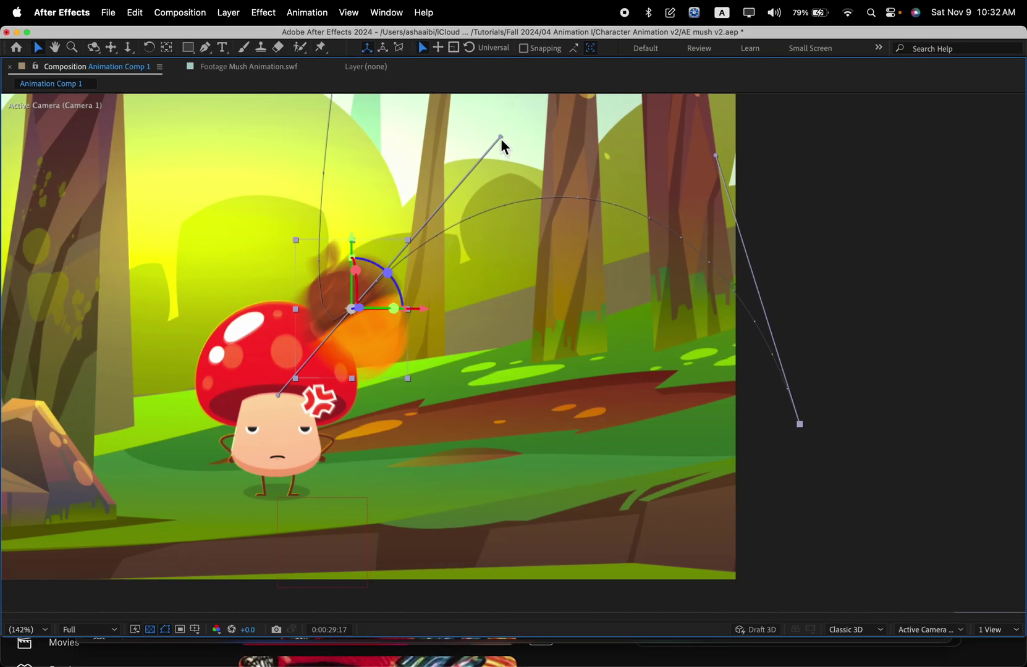
mouse_move(512, 129)
left_mouse_down()
mouse_move(540, 160)
mouse_move(530, 132)
mouse_move(480, 198)
mouse_move(508, 123)
left_mouse_up()
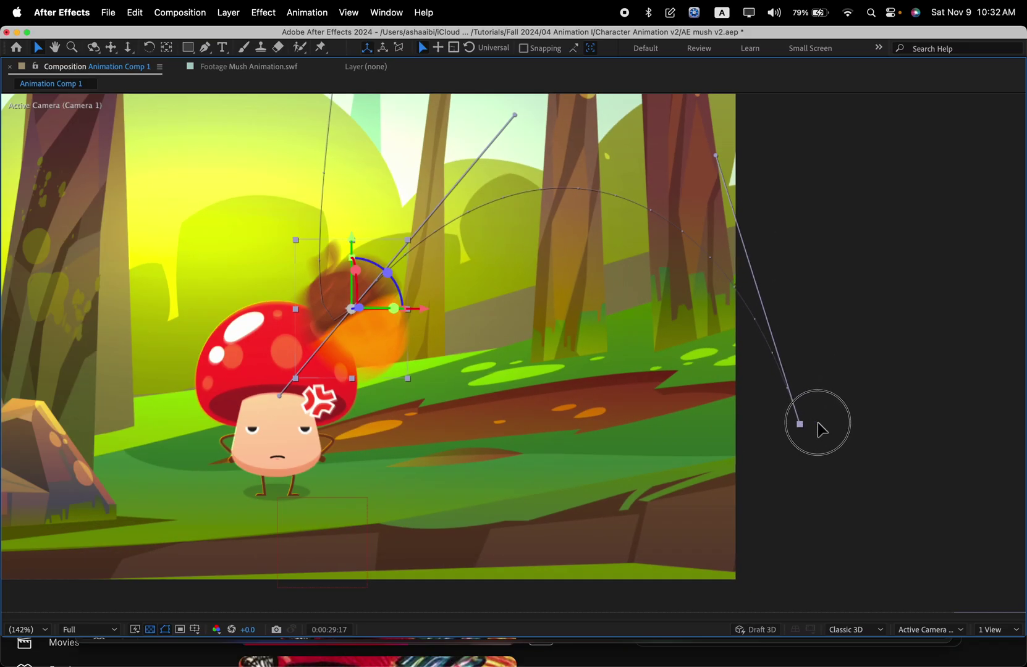
left_click_drag(818, 423, 857, 420)
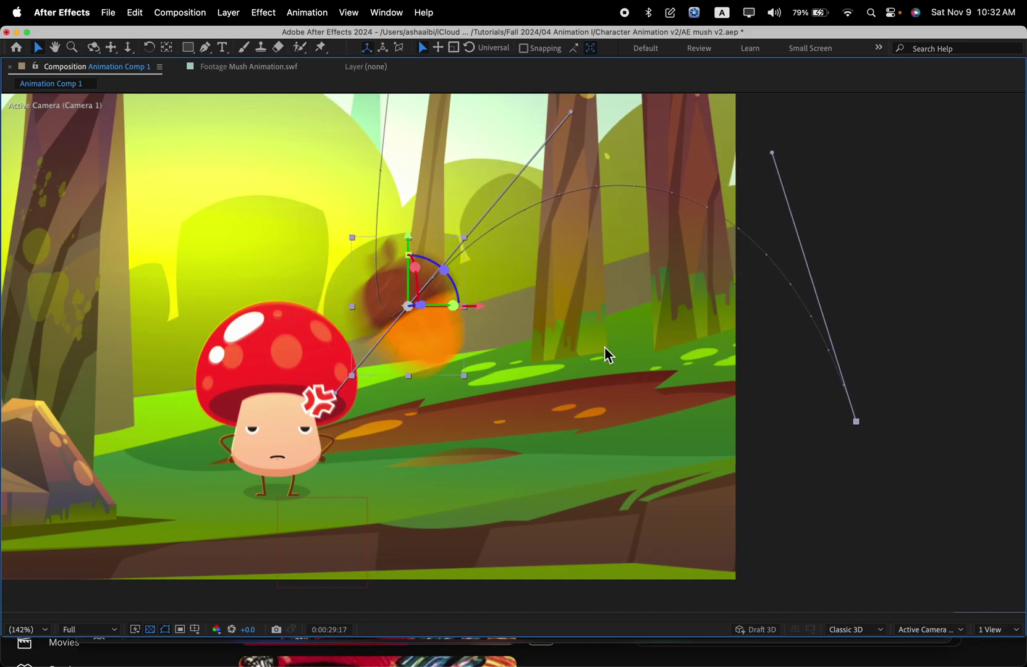
key("super+z")
Step: Pull the first keyframe's direction handle down to straighten the acorn's fall, and extend the impact handle upward for a higher bounce arc
key("grave")
key("grave")
left_click_drag(621, 241, 605, 461)
left_click_drag(567, 353, 530, 539)
left_click_drag(736, 377, 633, 280)
left_click_drag(636, 273, 708, 123)
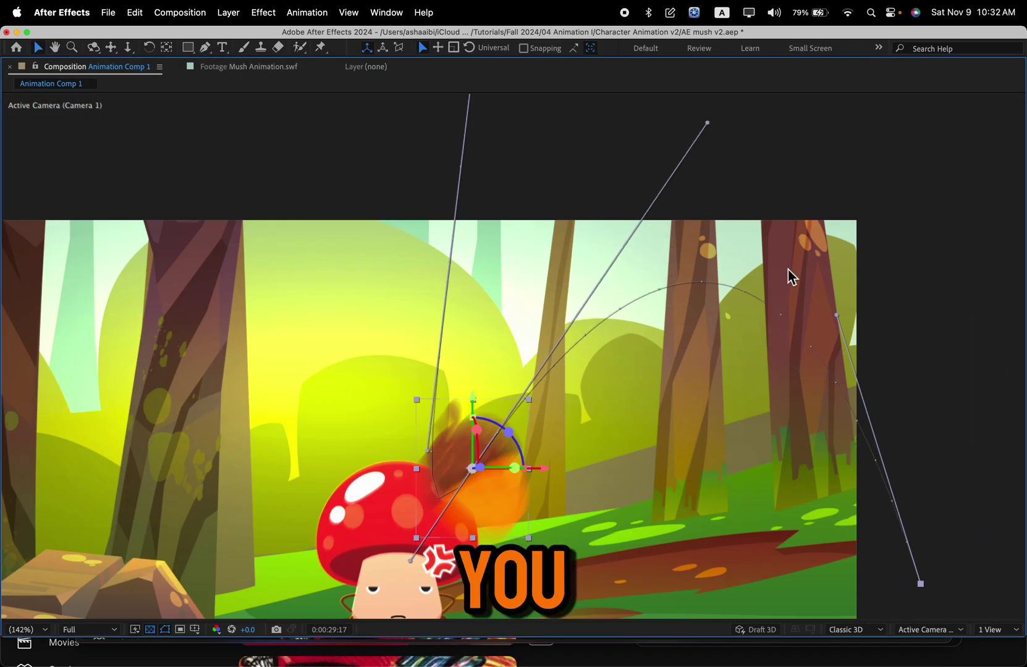
left_click_drag(773, 321, 675, 198)
left_click_drag(739, 192, 757, 187)
key("grave")
left_click_drag(705, 444, 764, 444)
left_click_drag(561, 269, 473, 335)
left_click_drag(448, 350, 461, 354)
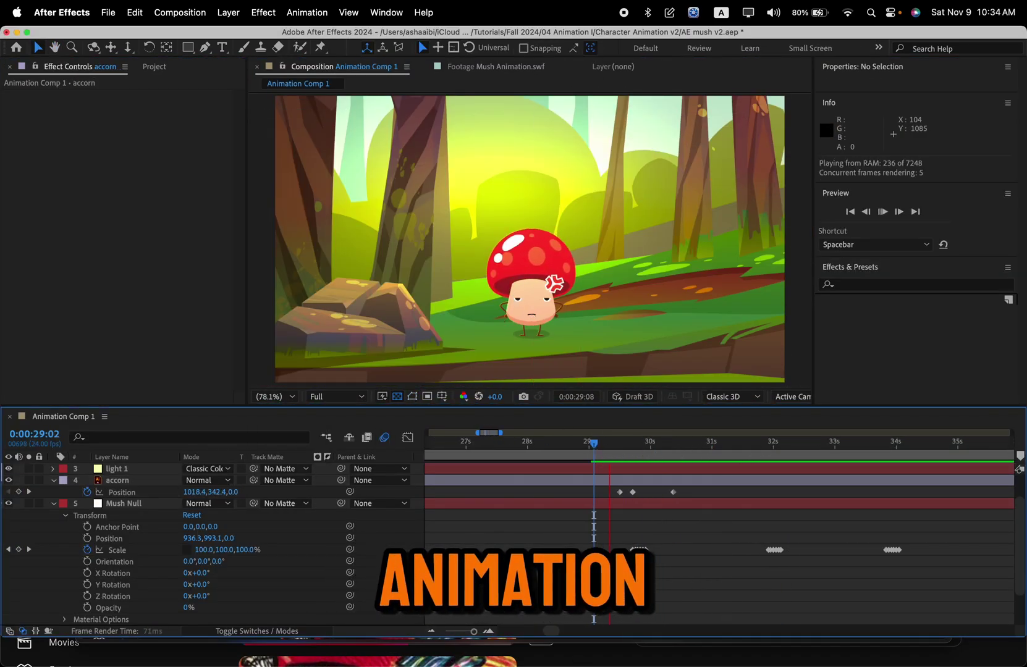
Step: Move the acorn's last Position keyframe slightly earlier and apply Keyframe Assistant easing to its first and last Position keyframes
left_click(615, 493)
key("space")
left_click_drag(704, 493, 684, 493)
right_click(614, 492)
left_click(828, 582)
right_click(684, 493)
left_click(890, 567)
key("space")
left_click(578, 443)
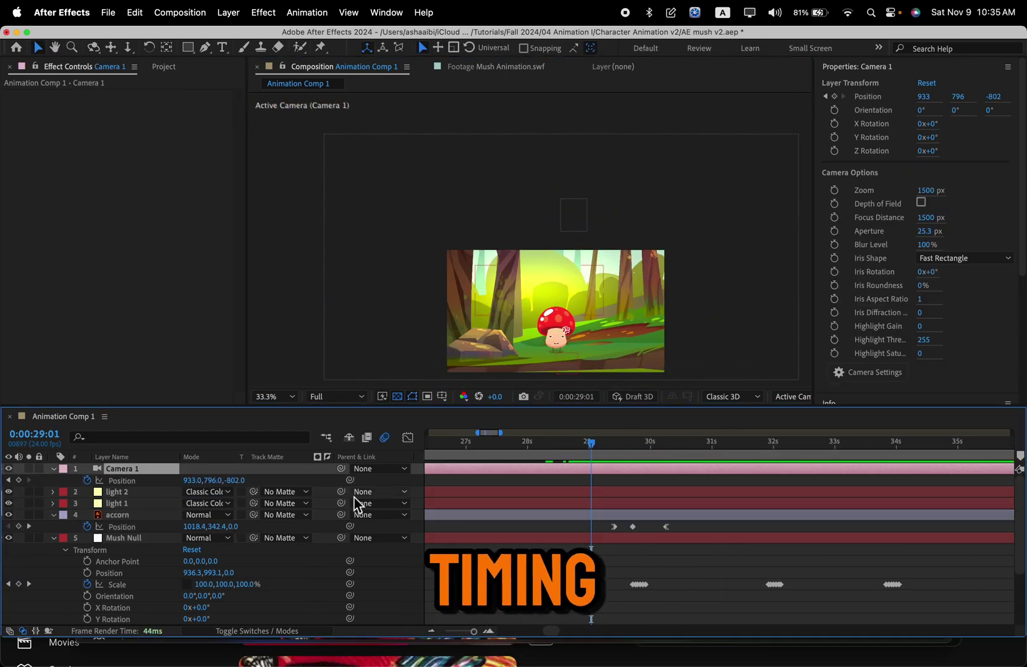
Step: Play the animation from 0:00:28:07 to review the timing of the acorn's fall, impact and bounce
left_click(627, 442)
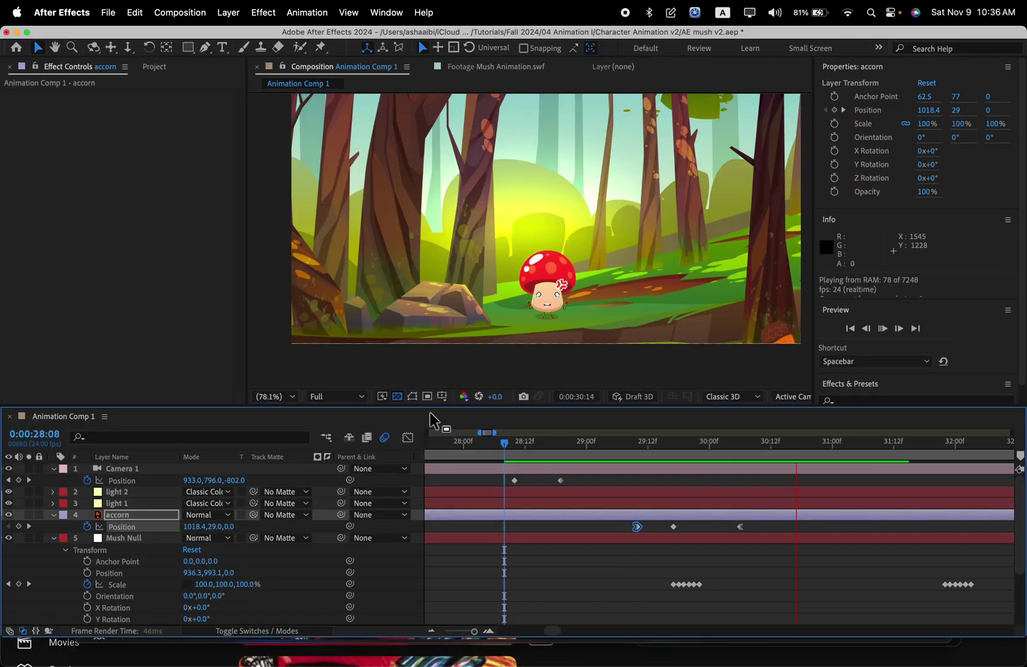
left_click_drag(742, 442, 500, 444)
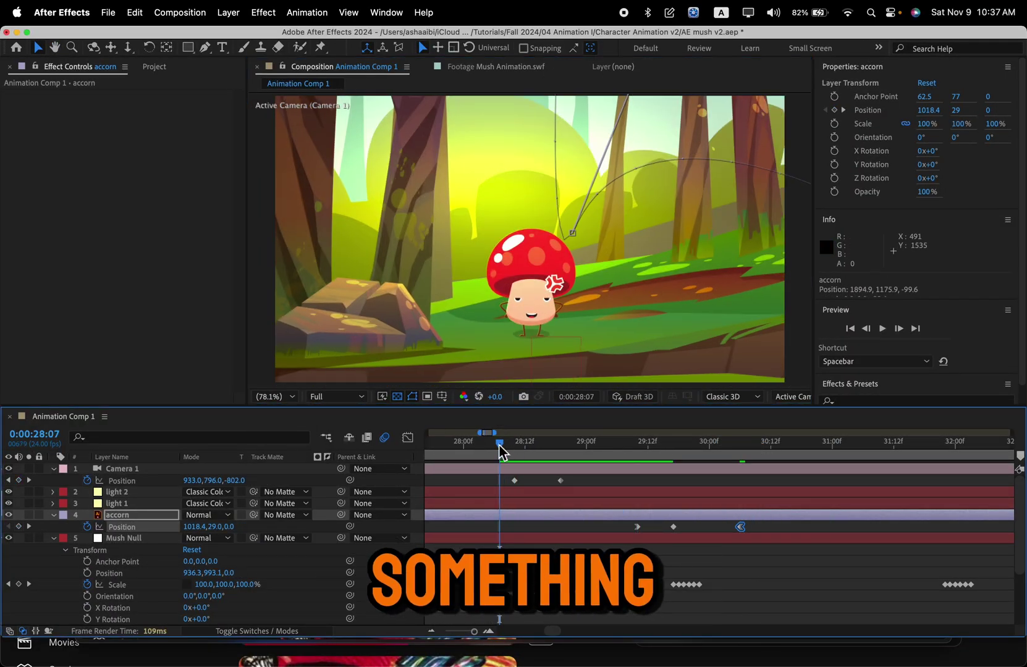
key("space")
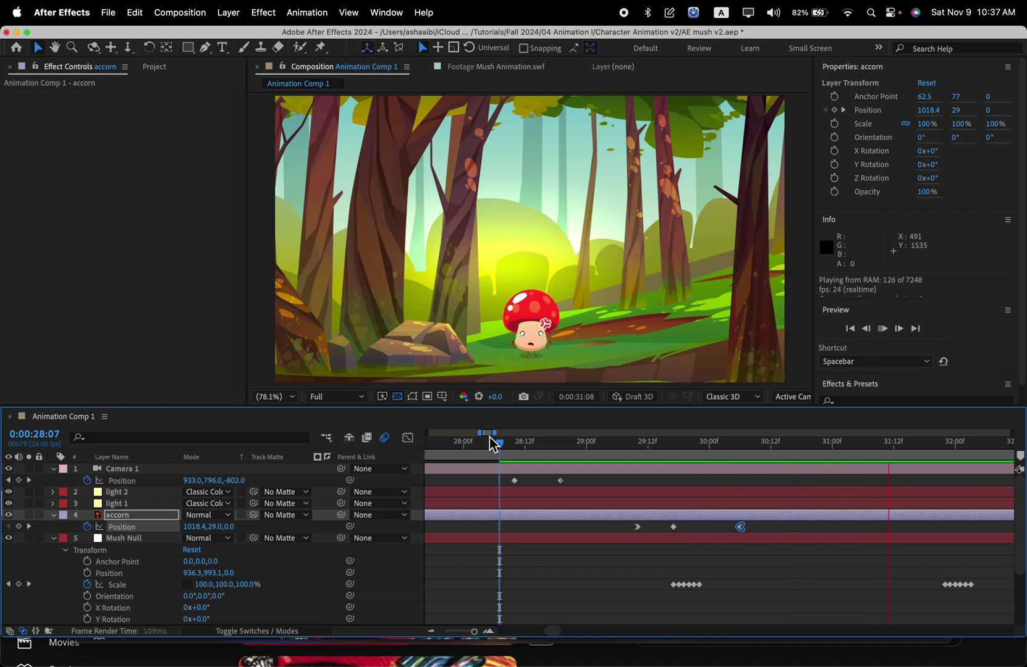
key("h")
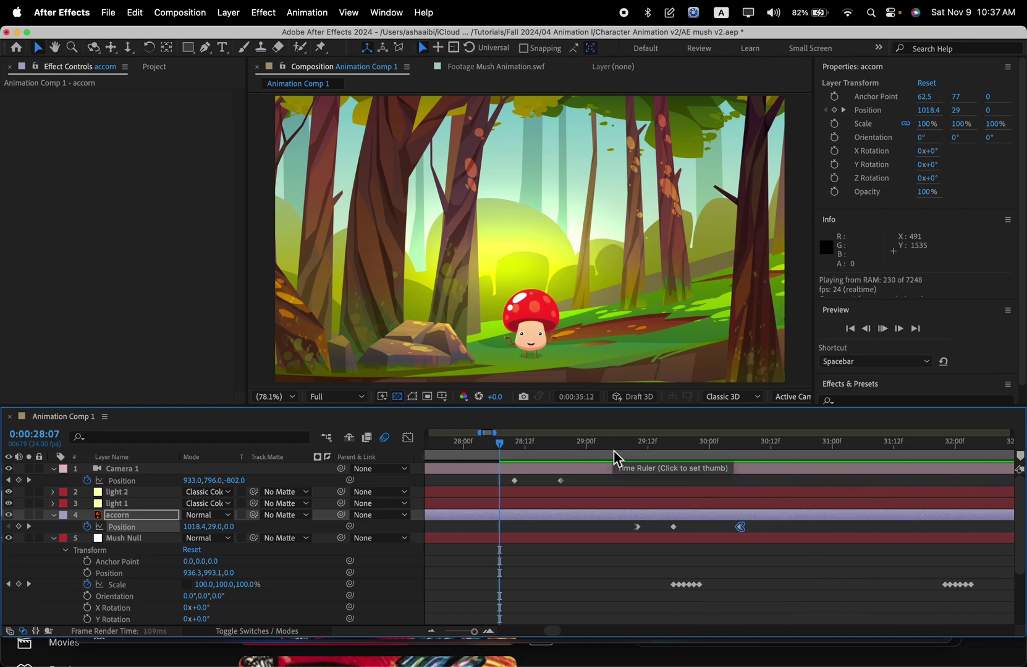
key("space")
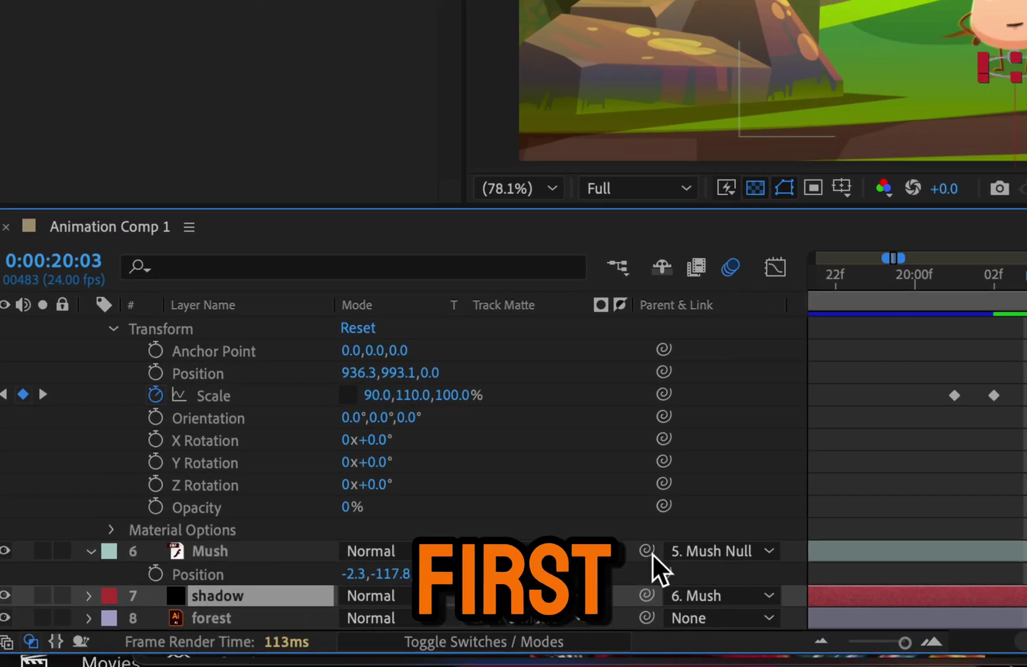
Step: Parent the shadow layer to Mush Null instead of Mush
left_click(699, 595)
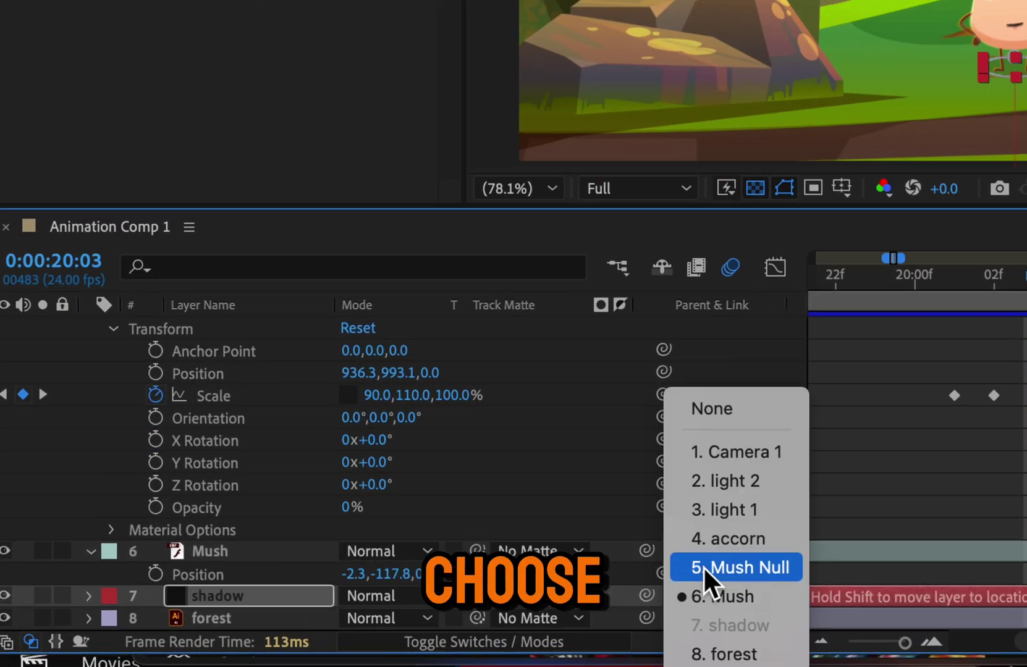
left_click(702, 566)
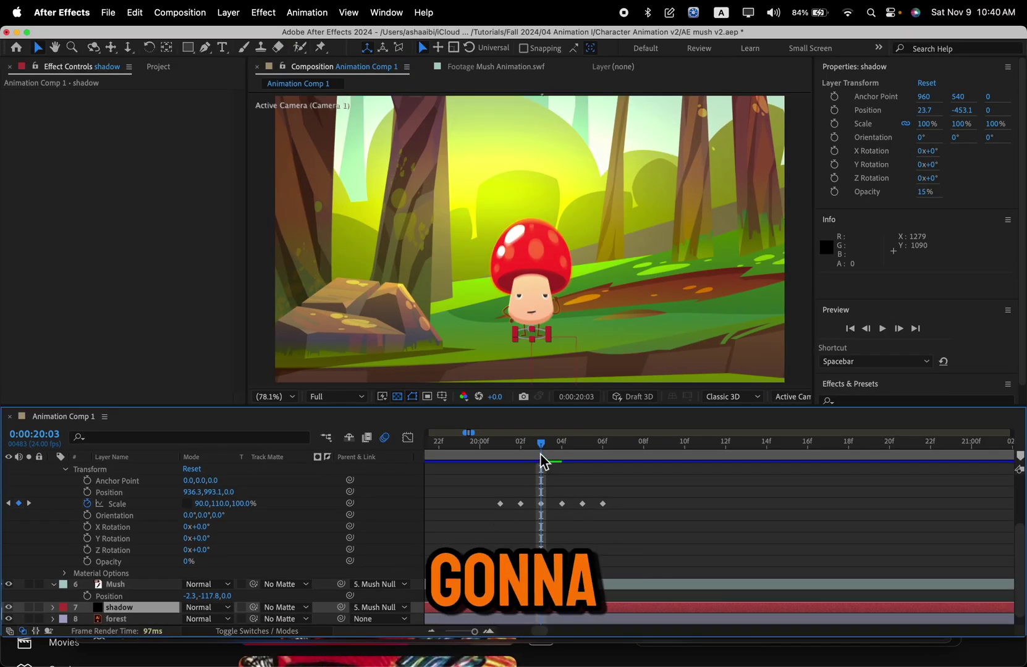
Step: At 0:00:20:04, start keyframing the Mush layer's Position in line with the stretched 90, 110% Scale keyframe
left_click_drag(541, 458, 561, 454)
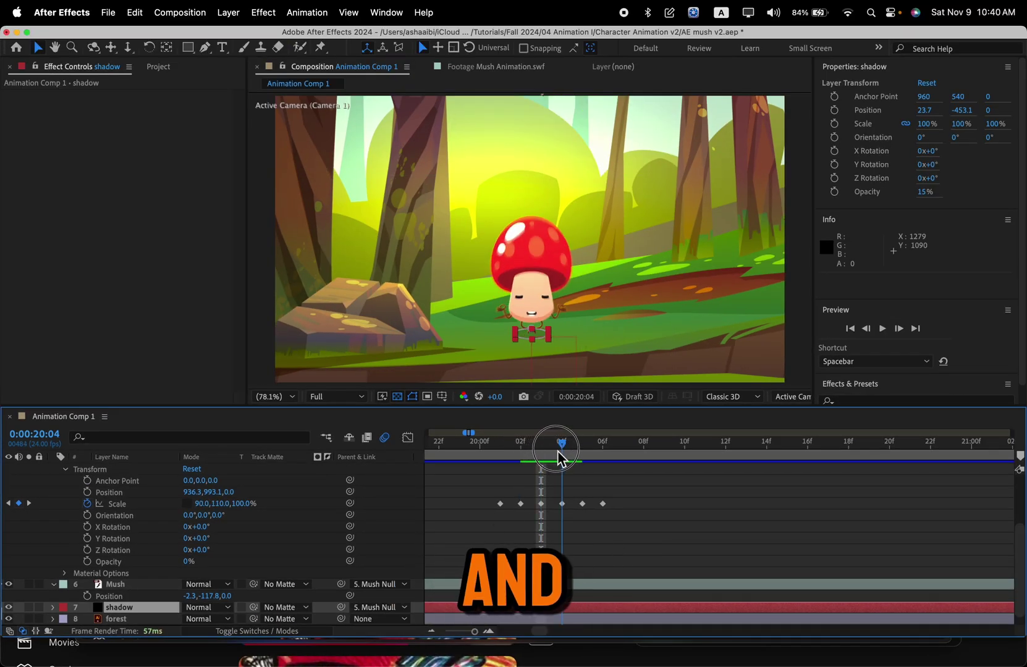
left_click(112, 585)
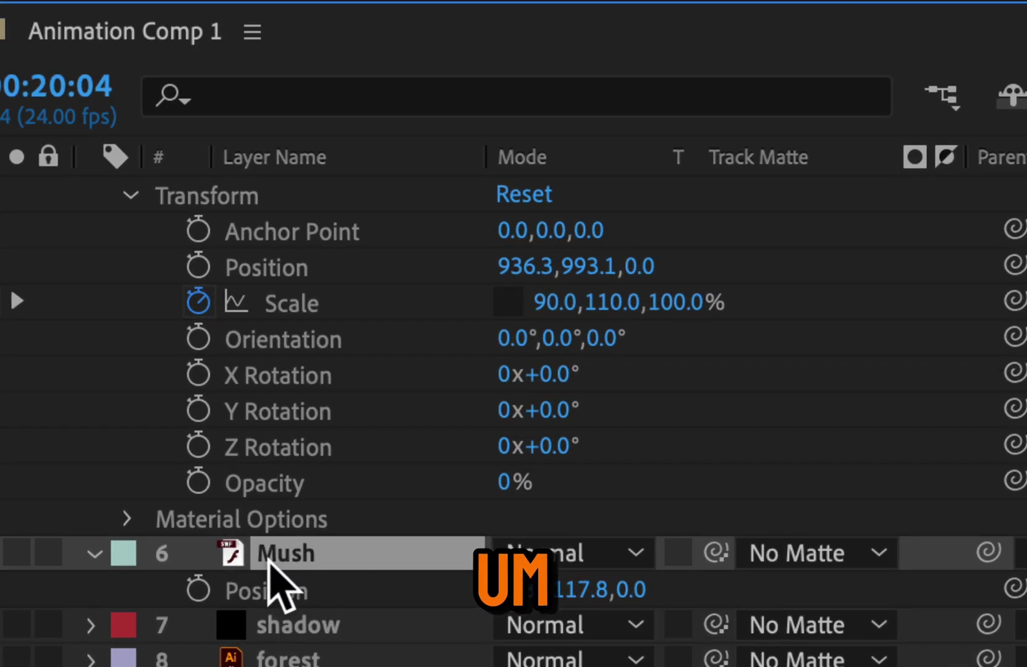
scroll(265, 543, "up", 3)
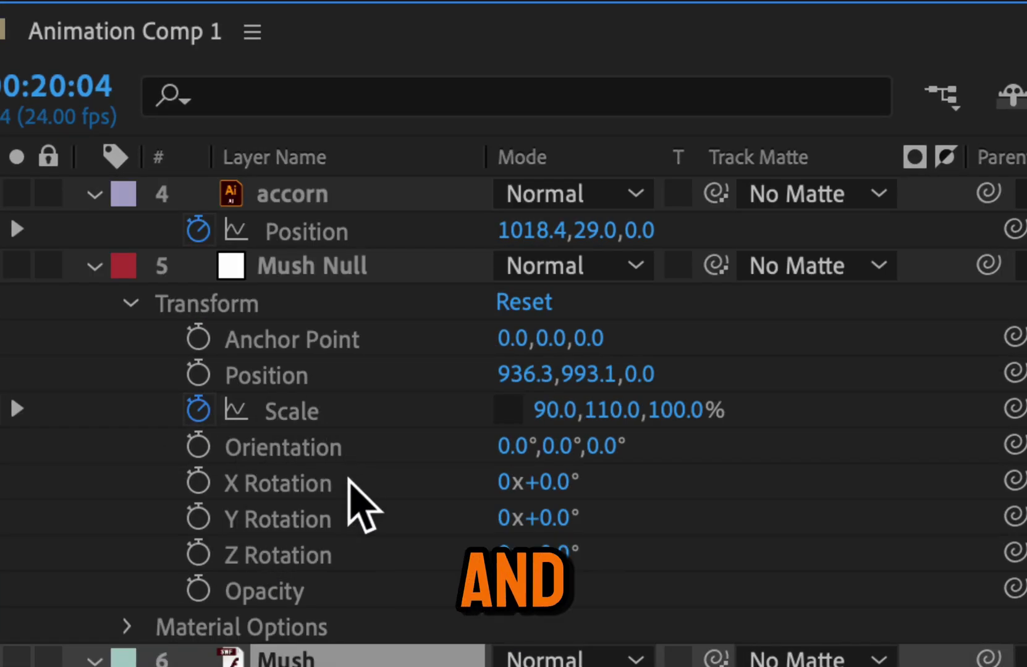
scroll(348, 478, "down", 3)
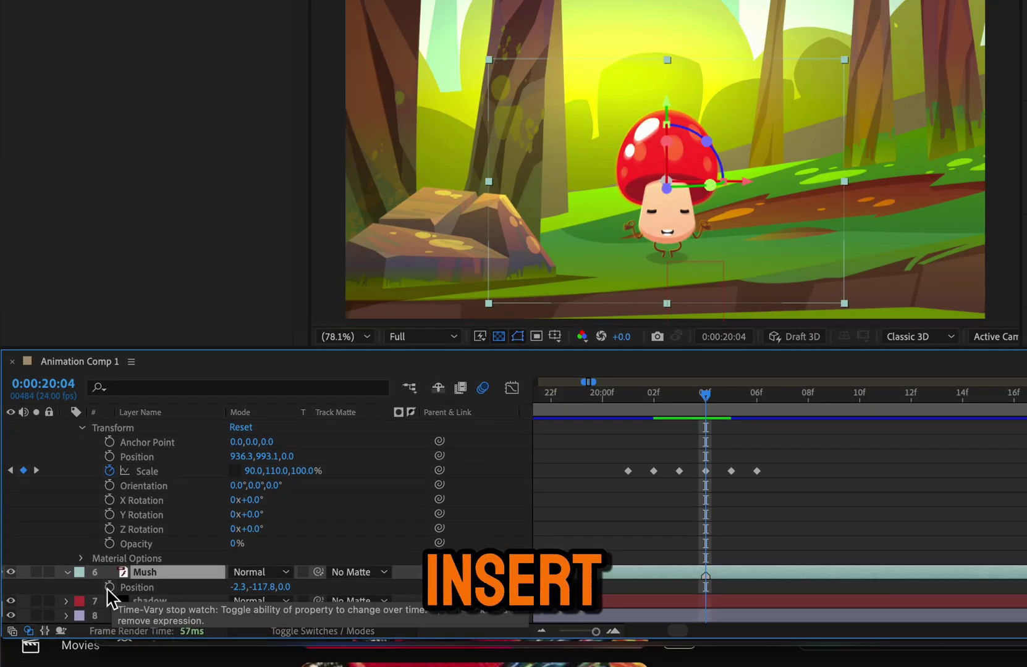
left_click(110, 587)
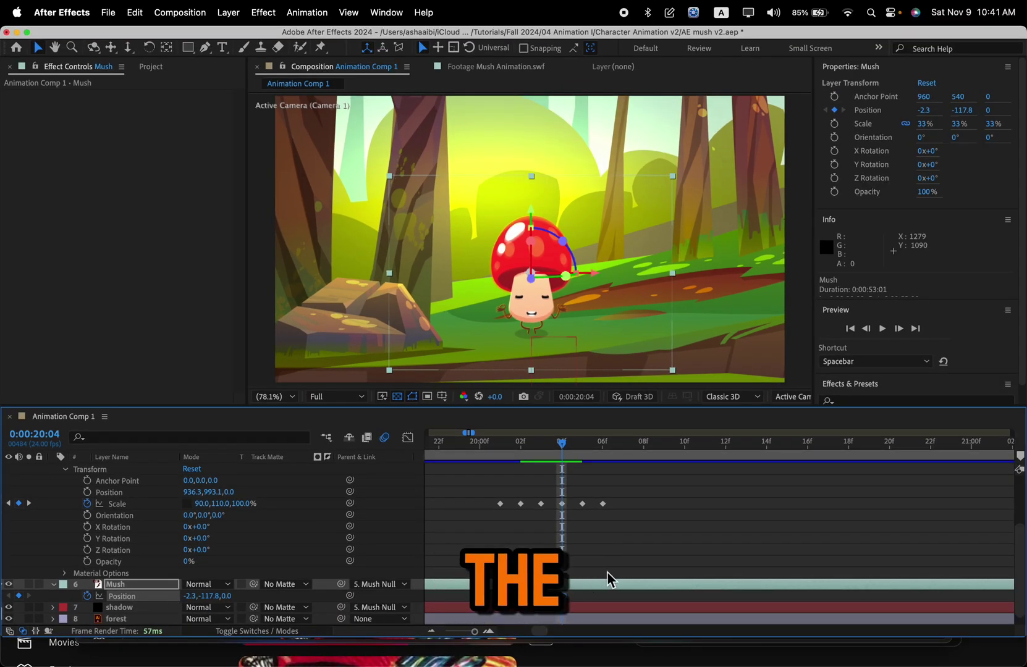
Step: At 0:00:23:00, add a second Position keyframe to the Mush layer, keeping its ground-level value
scroll(610, 572, "right", 15)
scroll(610, 571, "left", 2)
left_click_drag(621, 444, 648, 542)
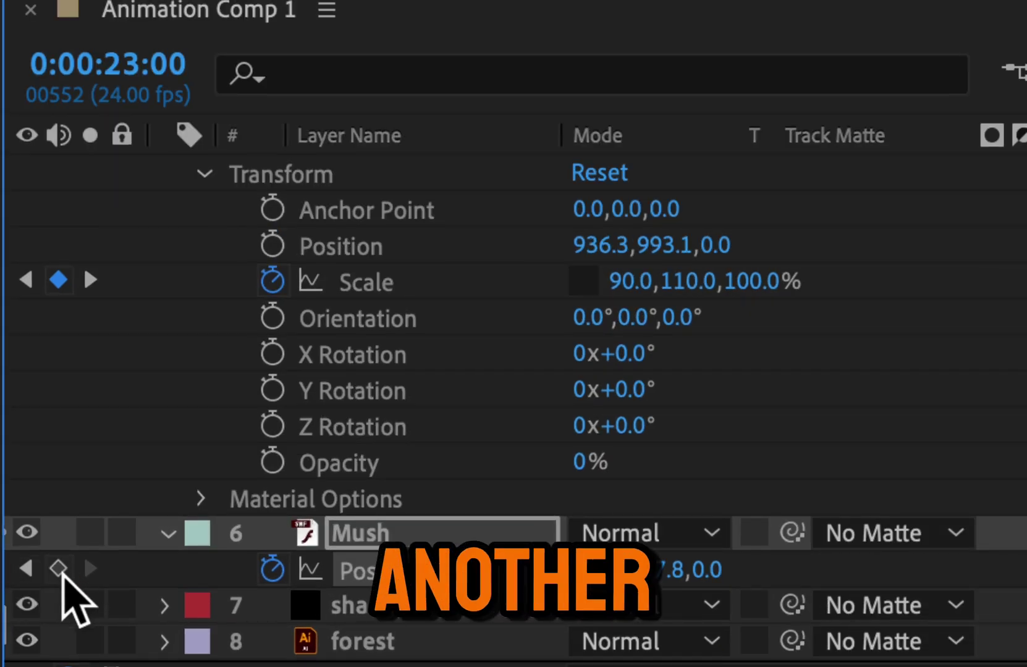
left_click(59, 568)
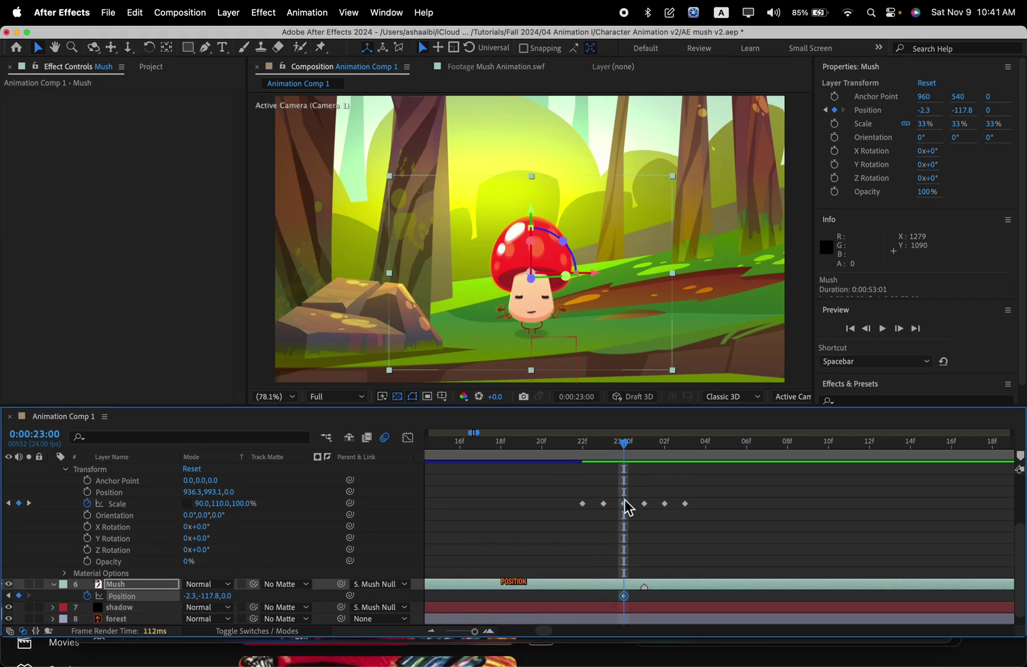
Step: At 0:00:21:11, raise the mushroom straight up to about Y -165.9 to key the peak of its jump
scroll(606, 547, "left", 2)
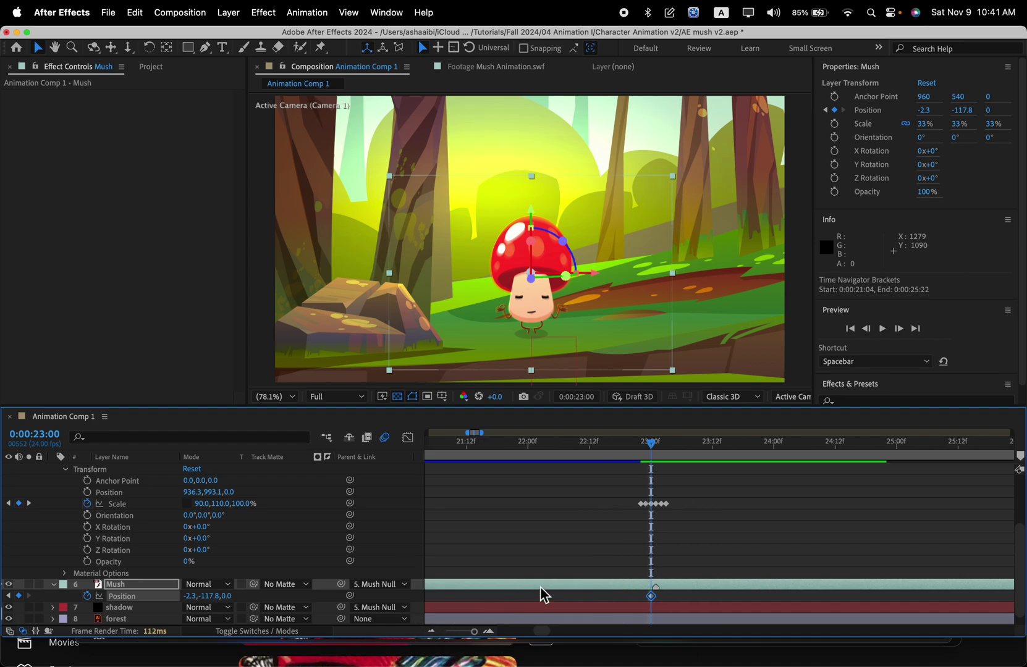
scroll(546, 584, "left", 10)
left_click(647, 447)
left_click_drag(648, 454, 624, 446)
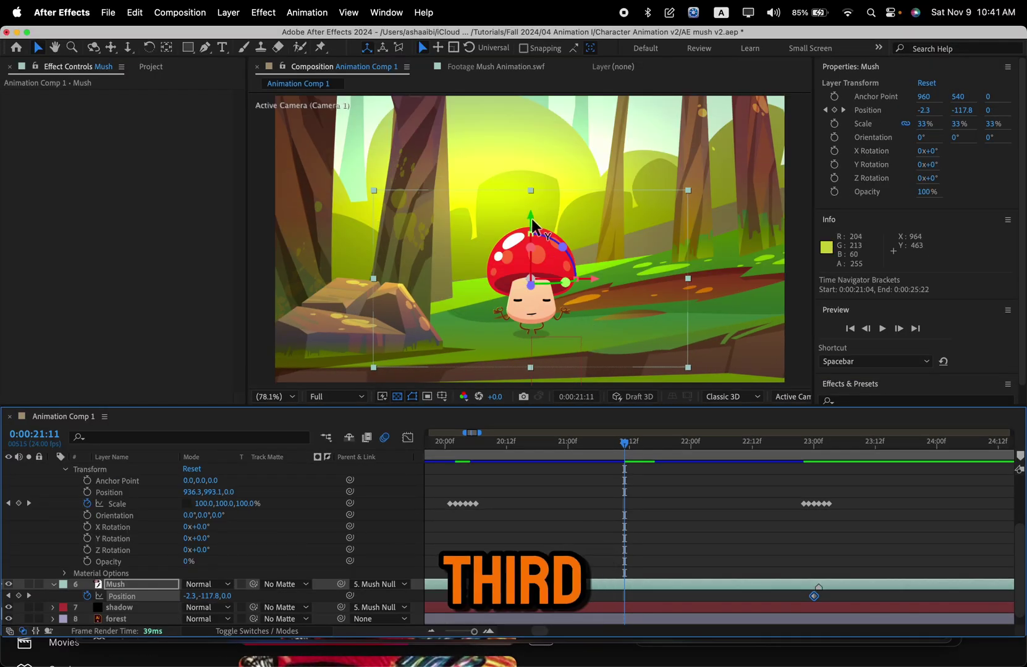
left_click_drag(531, 219, 533, 193)
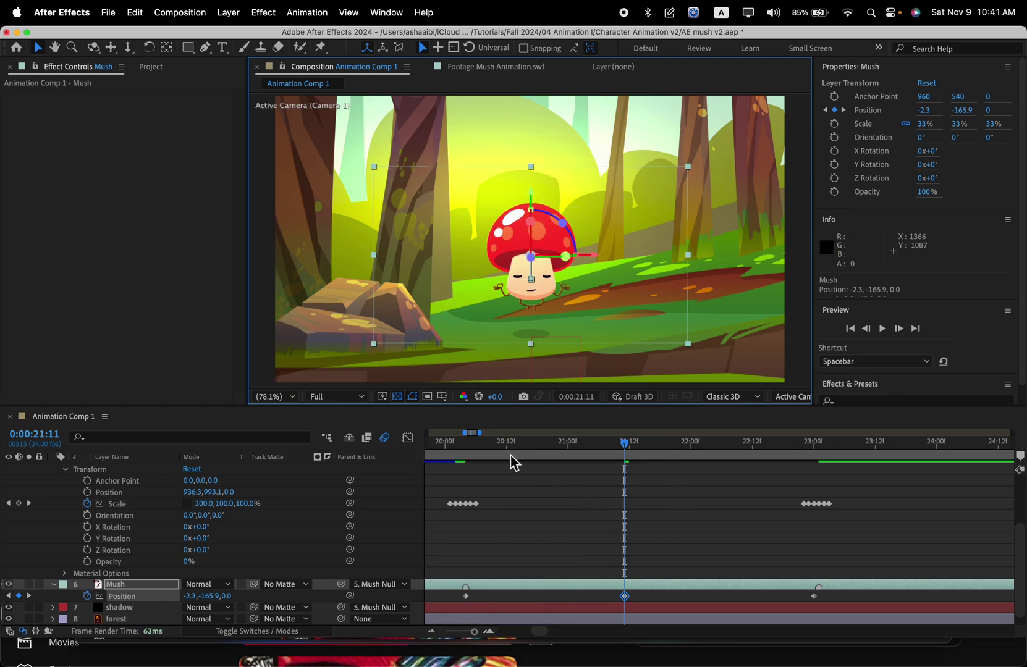
Step: Apply Easy Ease to the mushroom's peak Position keyframe at 0:00:21:11 and play the jump from 0:00:20:23
left_click_drag(465, 440, 685, 460)
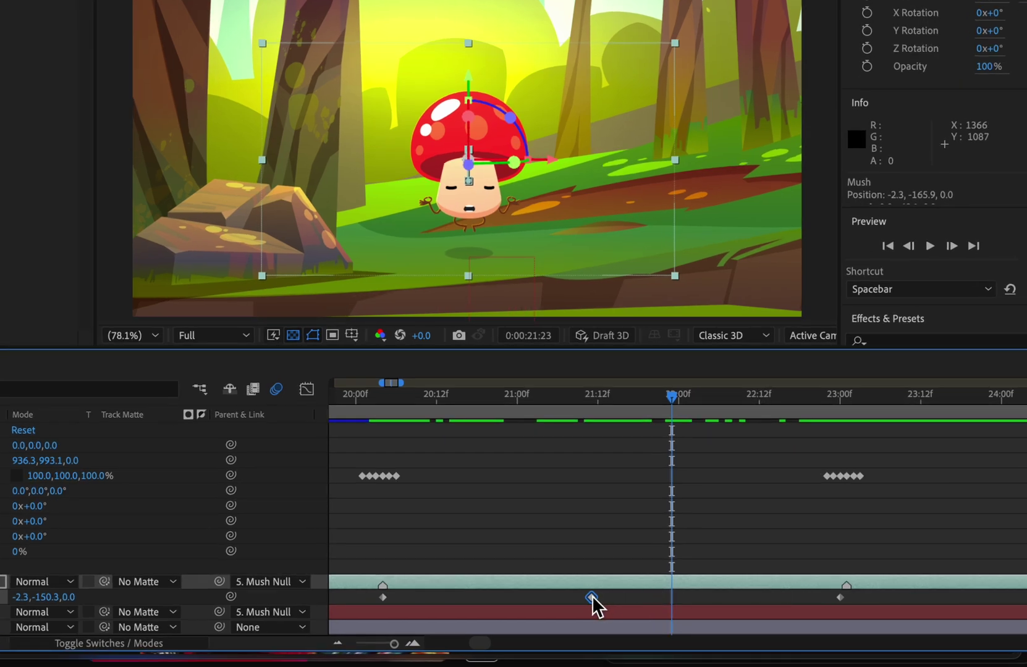
right_click(592, 598)
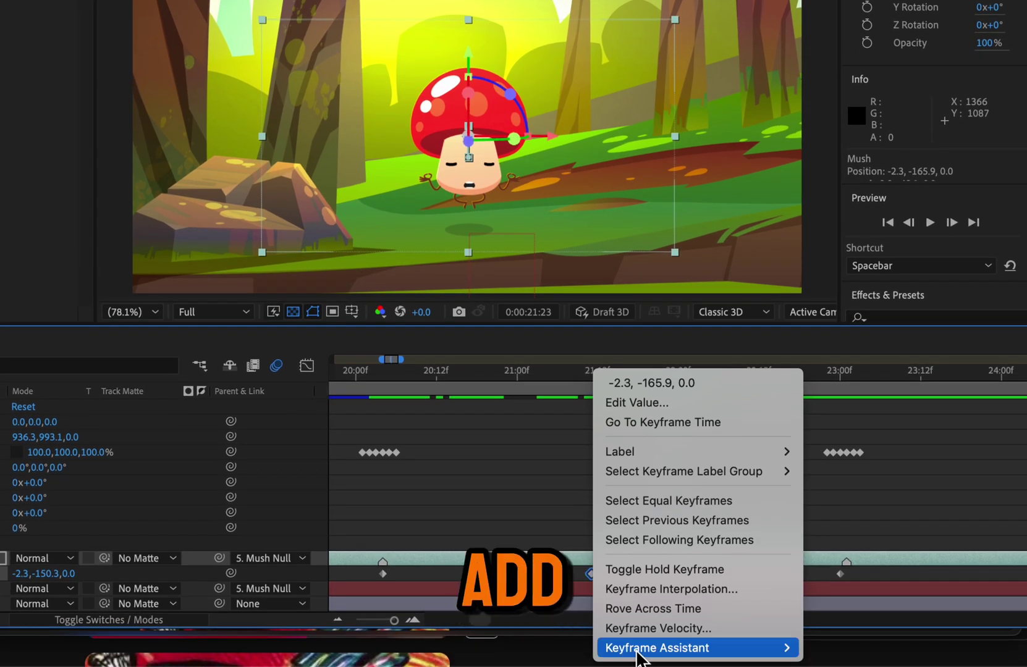
mouse_move(637, 657)
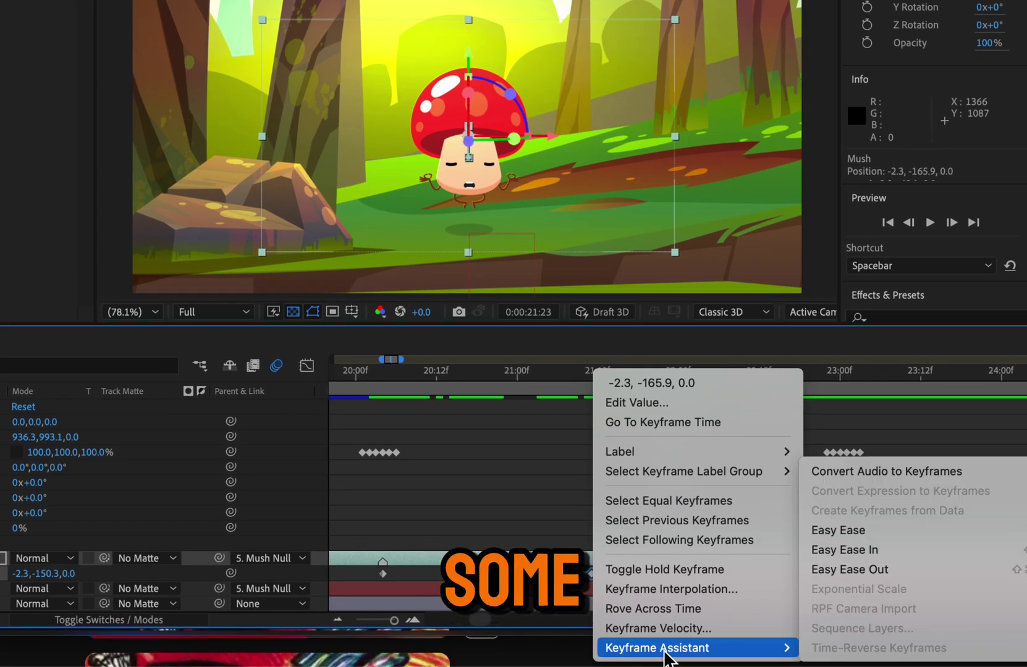
left_click(864, 532)
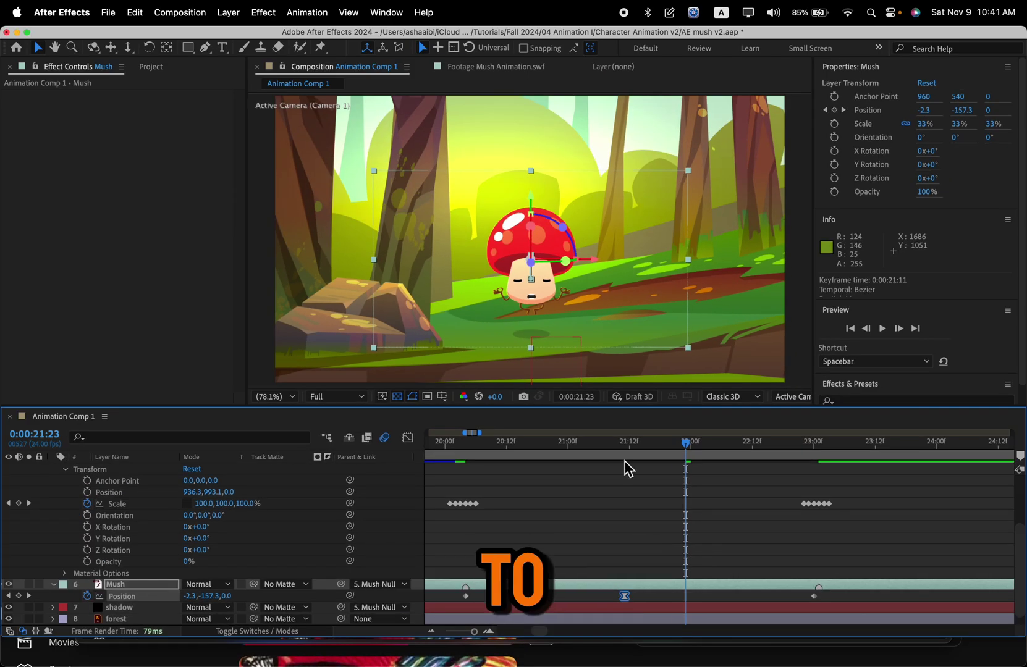
left_click_drag(620, 448, 566, 470)
key("space")
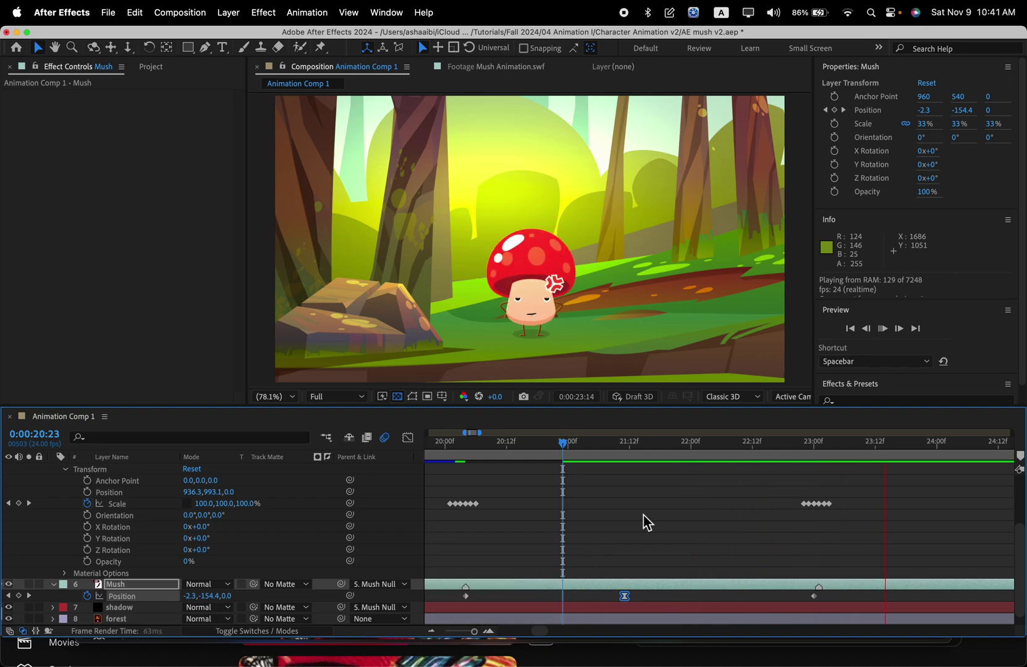
Step: Play the mushroom's jump from 0:00:20:01 to check its timing and squash and stretch
left_click_drag(585, 457, 461, 468)
key("space")
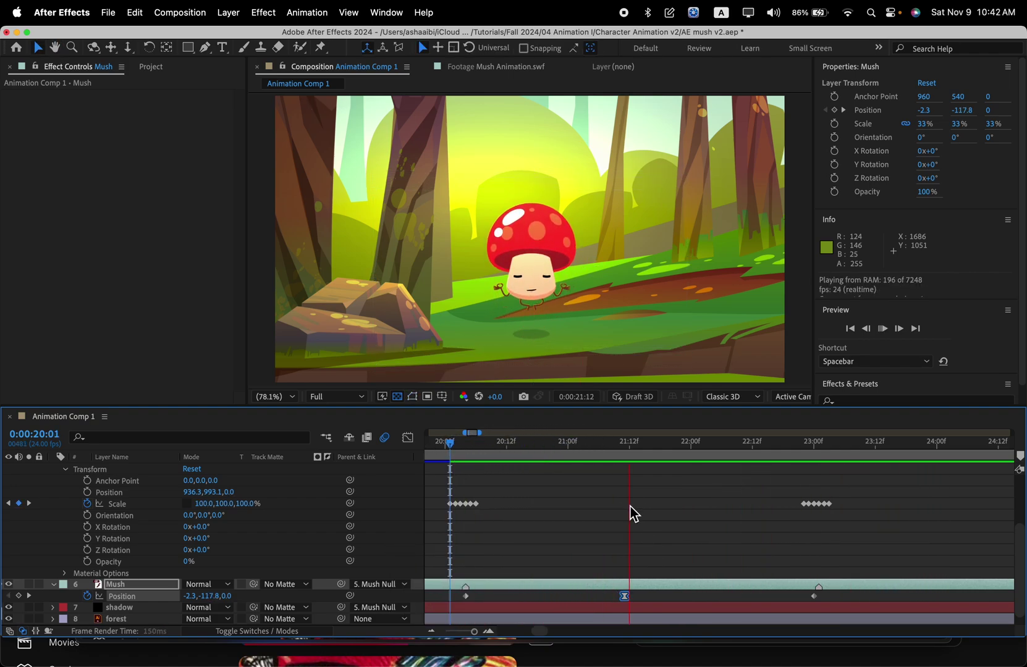
left_click(610, 450)
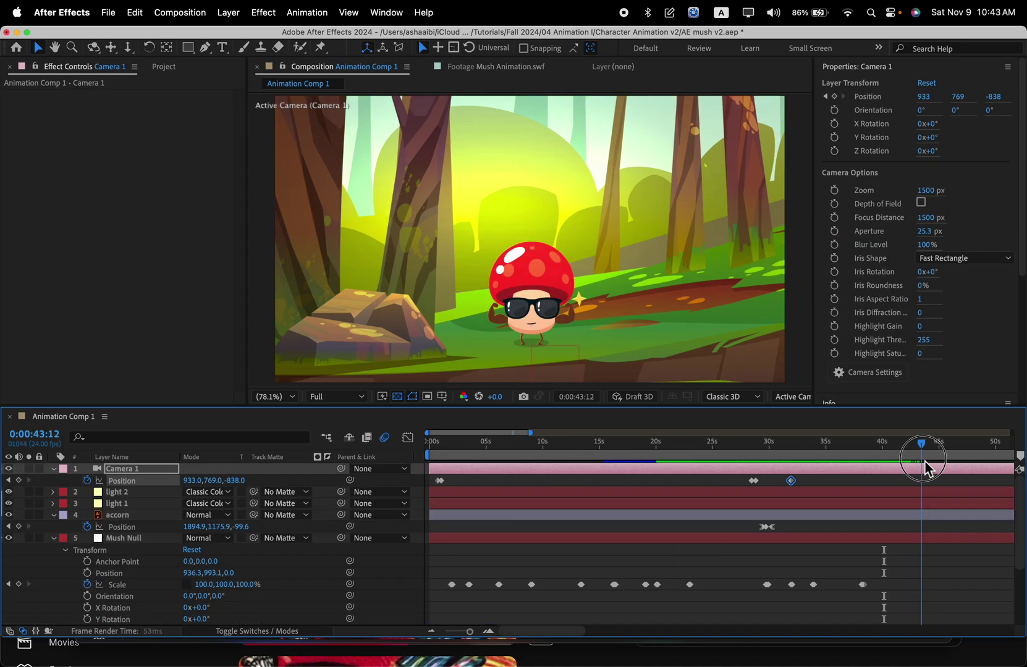
Step: End the work area at 0:00:44:21 and add Animation Comp 1 to the Render Queue
mouse_move(924, 465)
left_mouse_down()
mouse_move(940, 468)
mouse_move(908, 467)
mouse_move(941, 470)
left_mouse_up()
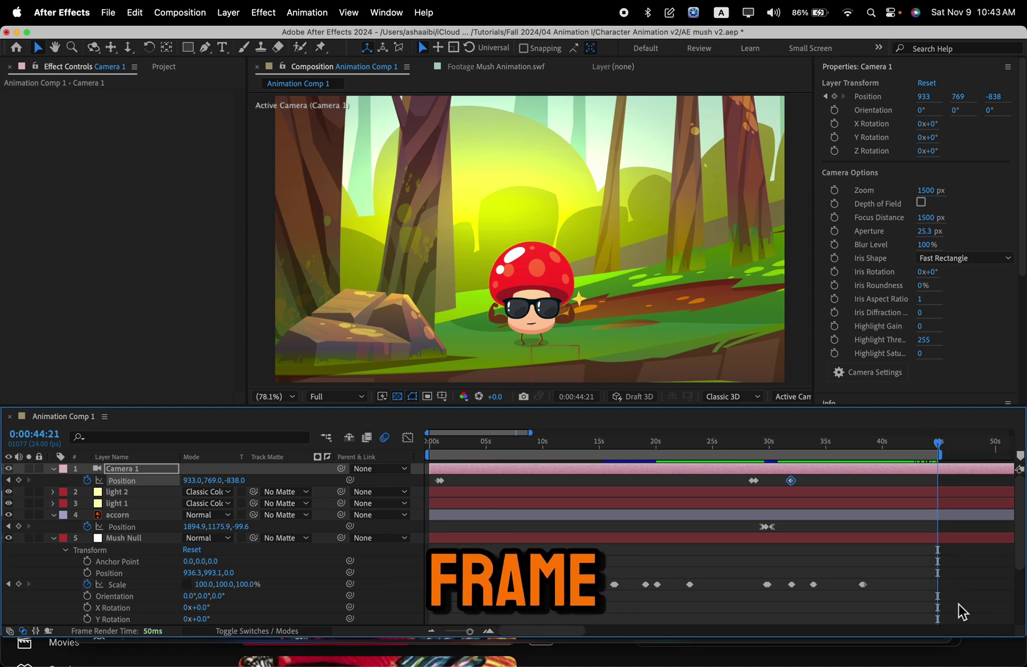
left_click(109, 13)
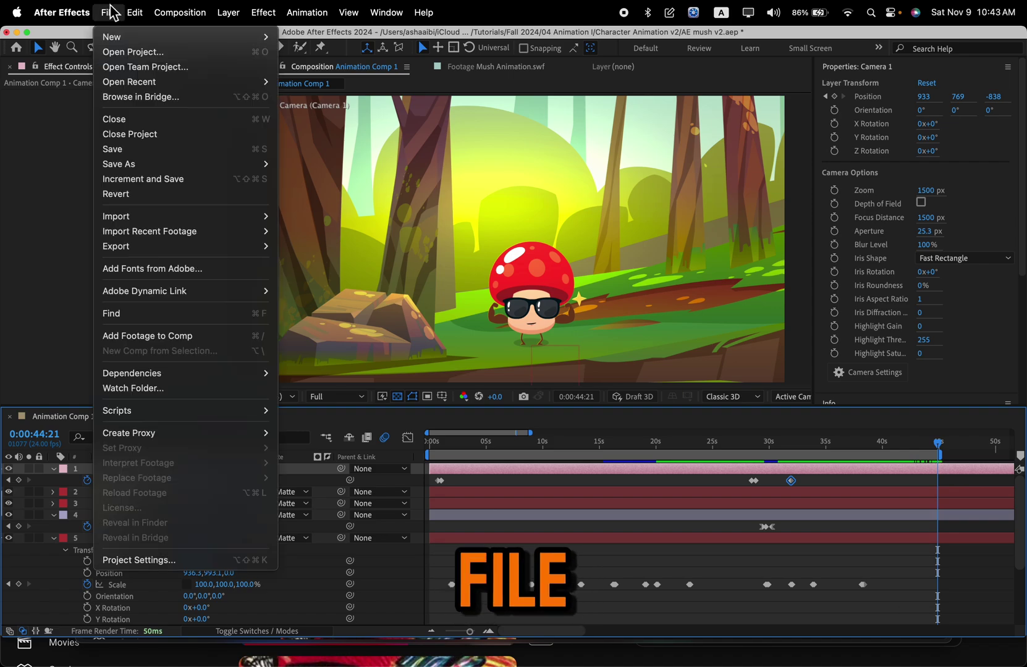
mouse_move(155, 247)
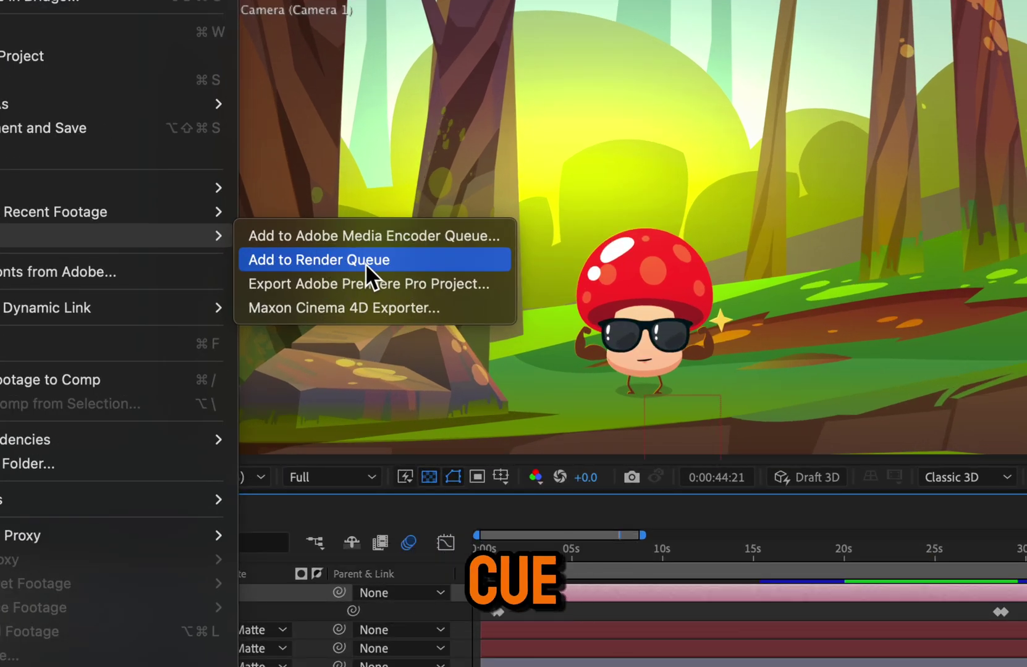
left_click(365, 263)
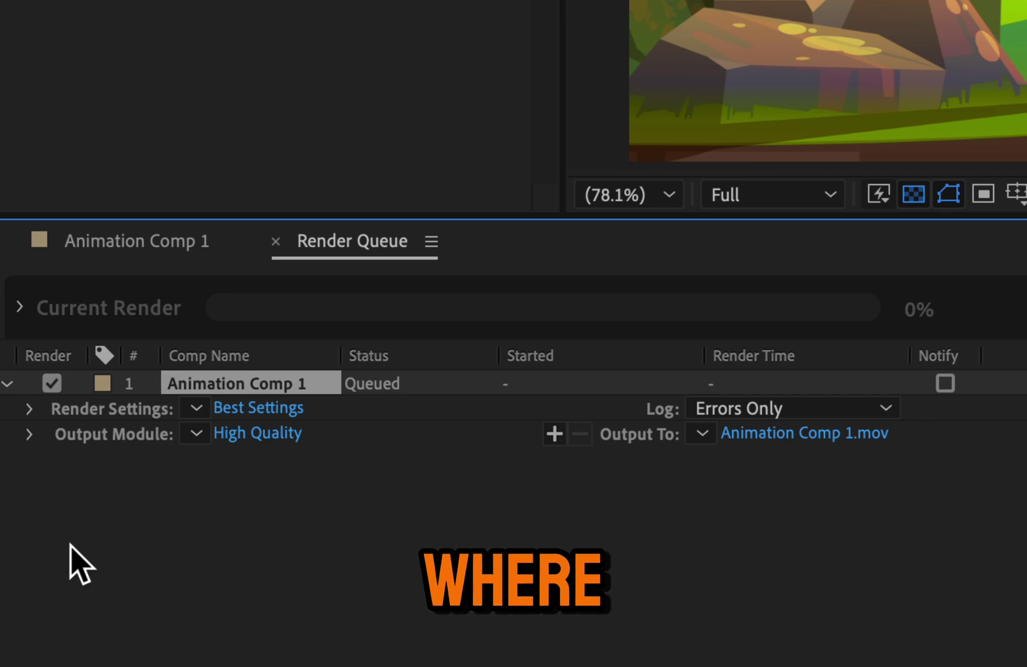
Step: Set the render output to Mush Animation.mov in the Character Animation v2 folder and start rendering
left_click(780, 434)
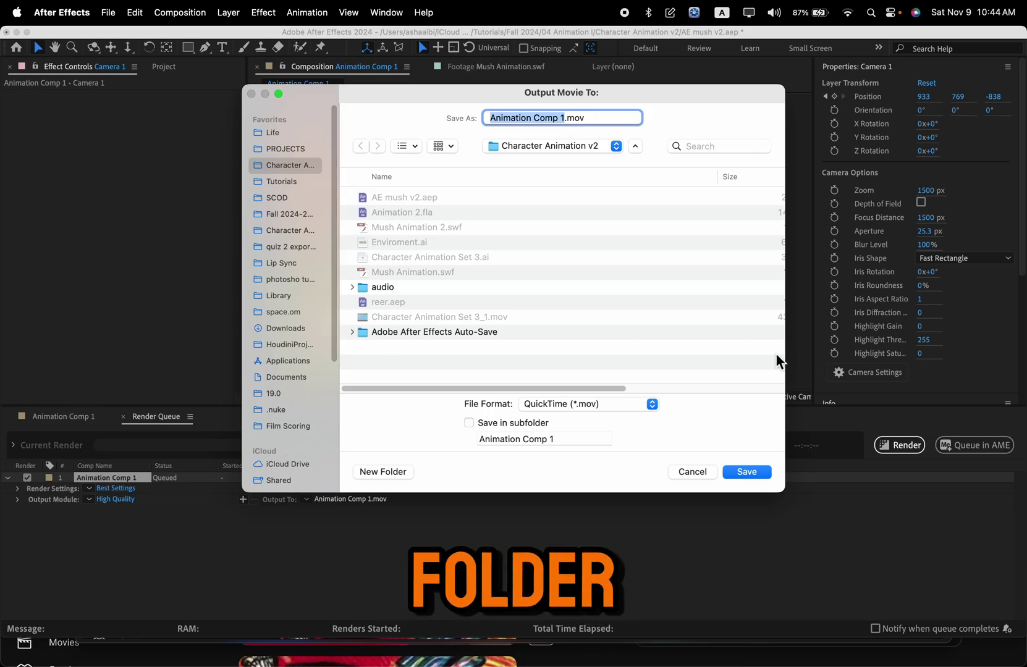
type("Mush Anim")
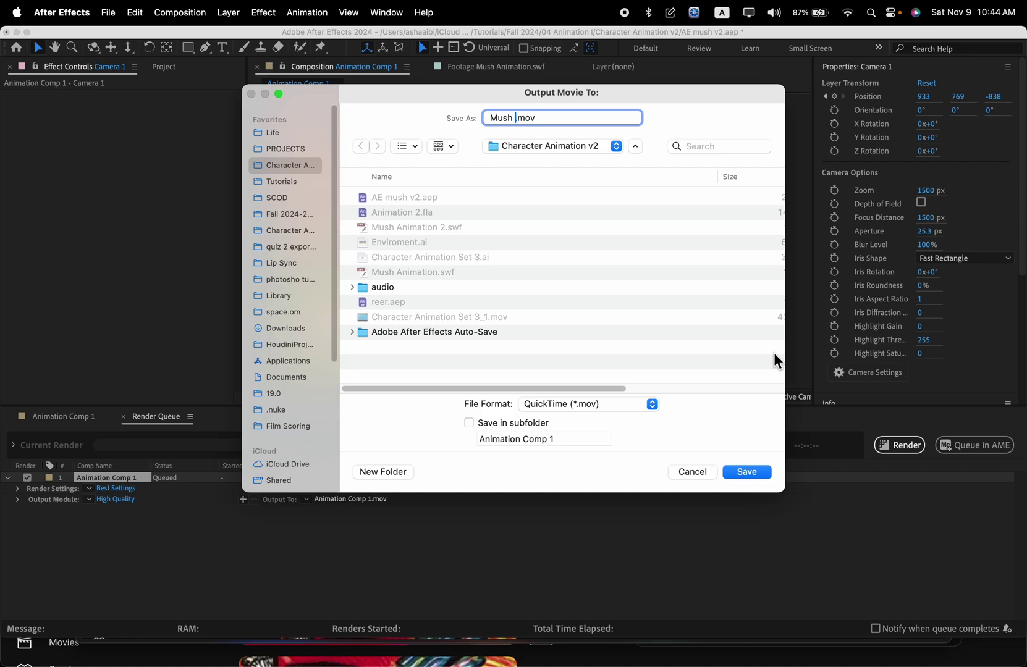
type("ation")
left_click(746, 472)
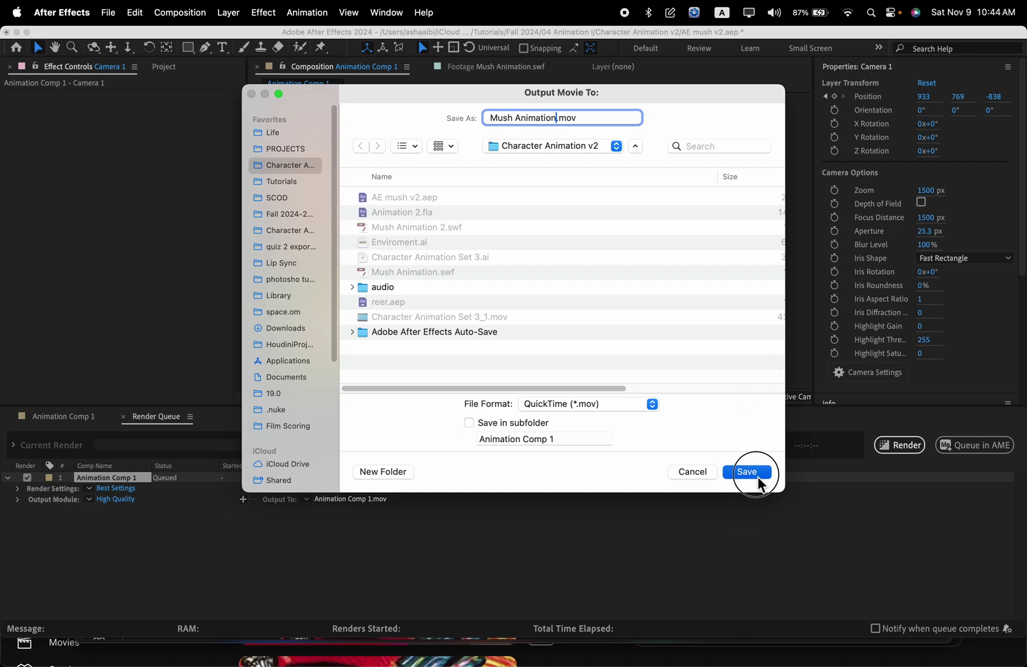
left_click(909, 448)
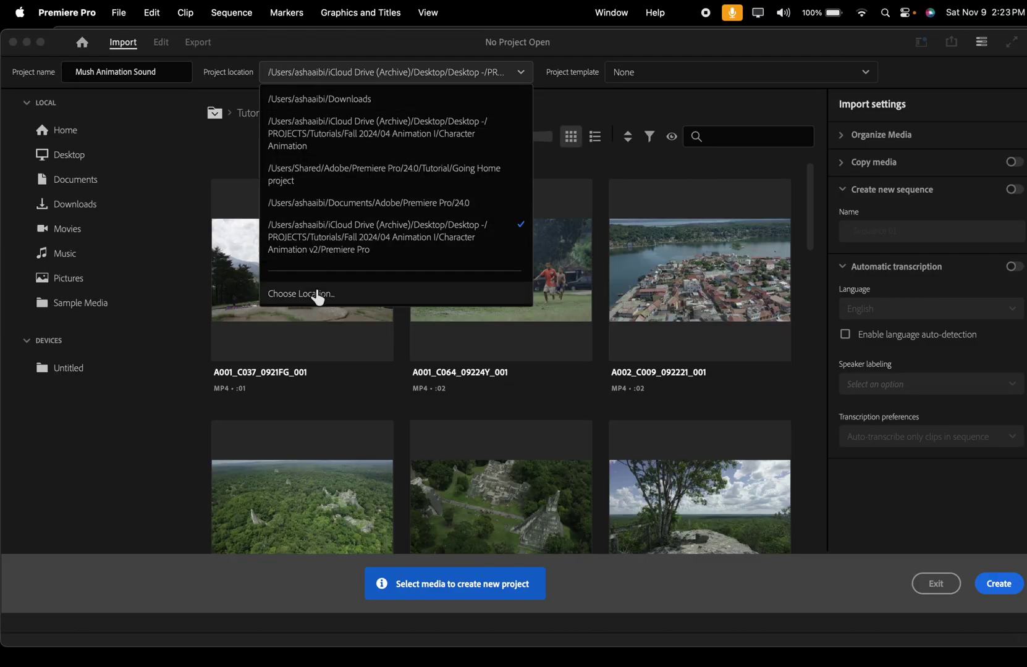
Step: In Premiere Pro, create the project Mush Animation Sound, choosing the Premiere Pro folder as its location
left_click(319, 295)
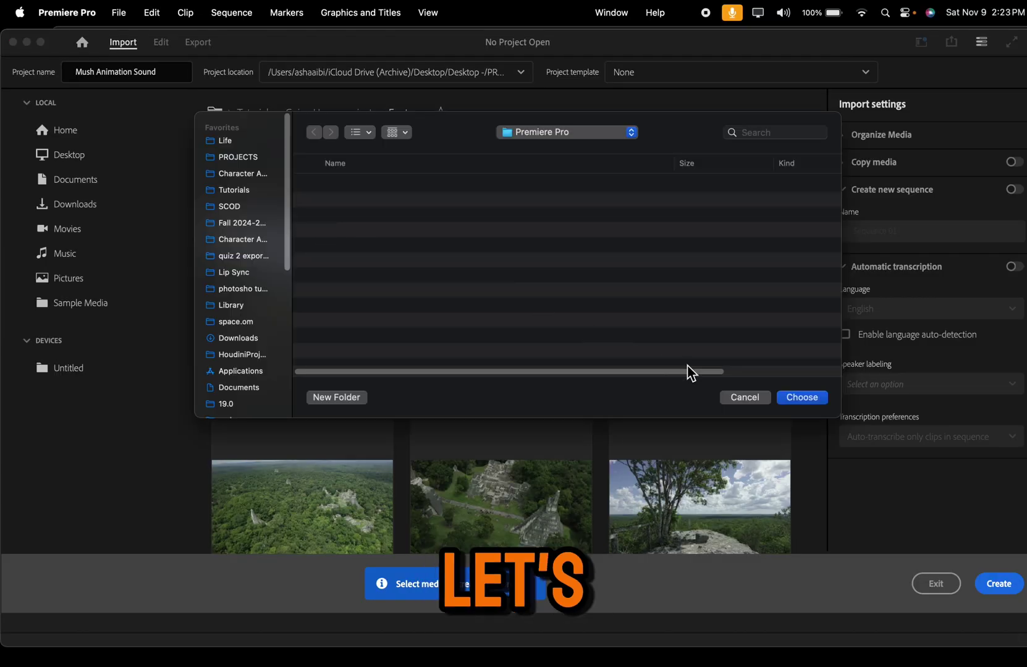
left_click(803, 398)
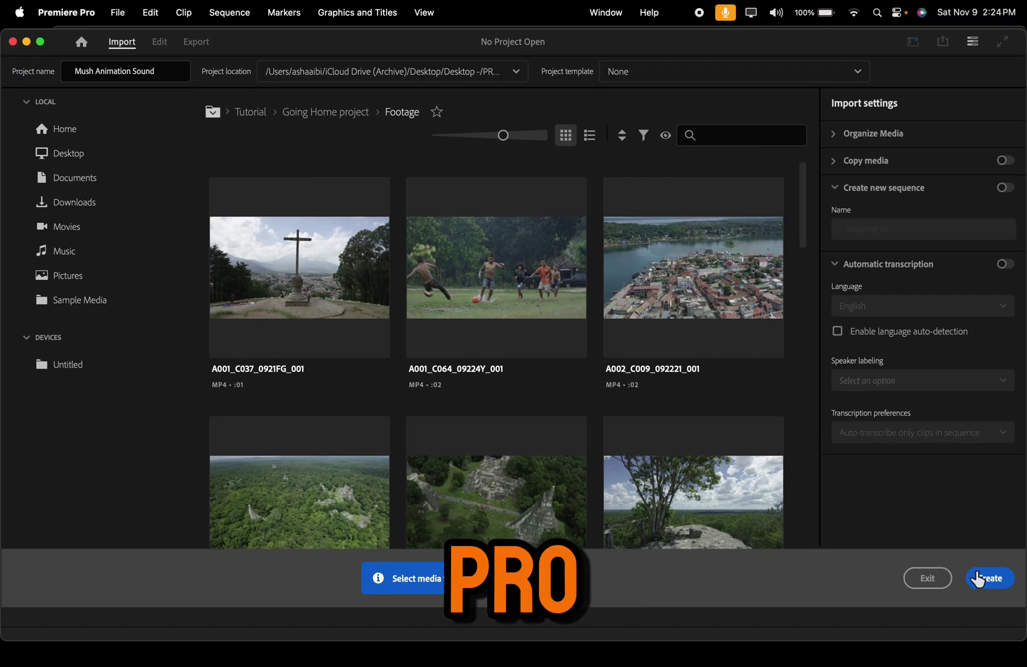
left_click(975, 581)
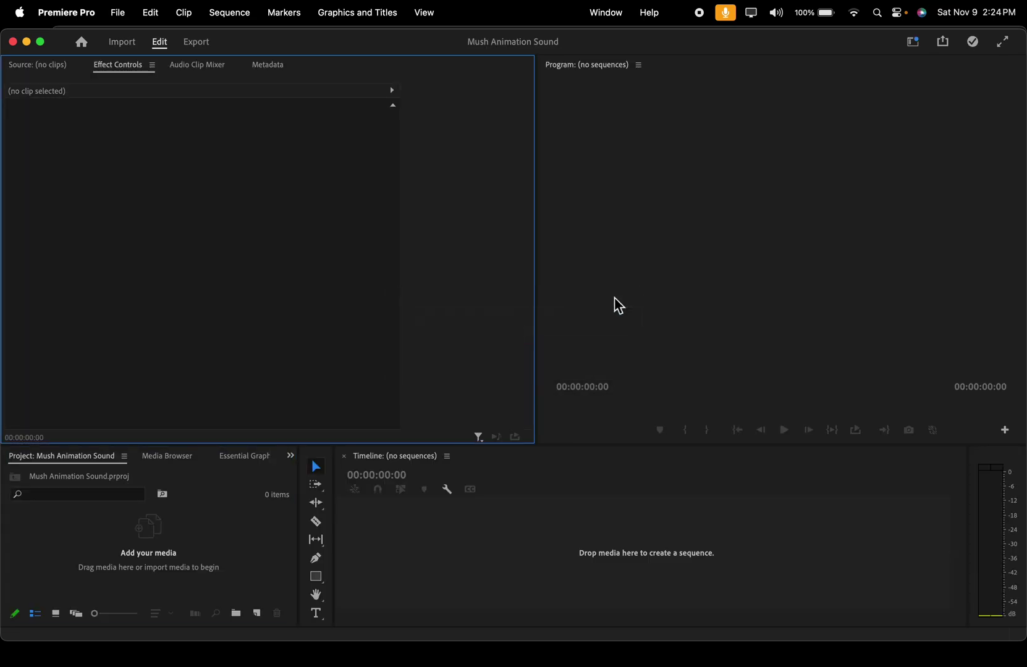
Step: Choose a workspace and reset its panels to the saved layout
left_click(611, 11)
mouse_move(610, 37)
left_click(817, 118)
left_click(548, 13)
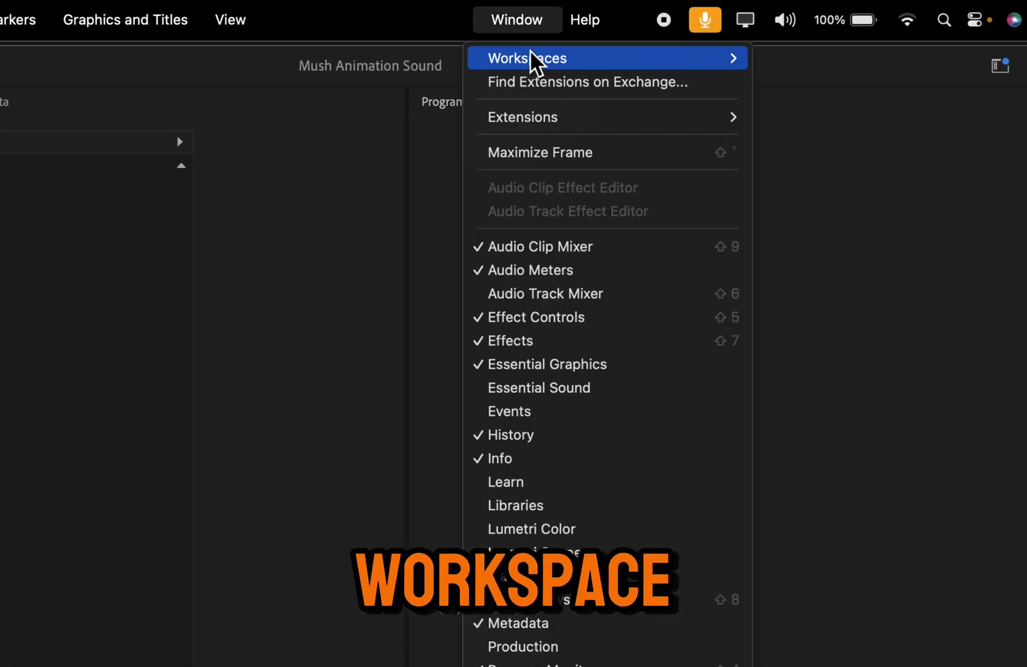
mouse_move(534, 59)
left_click(872, 497)
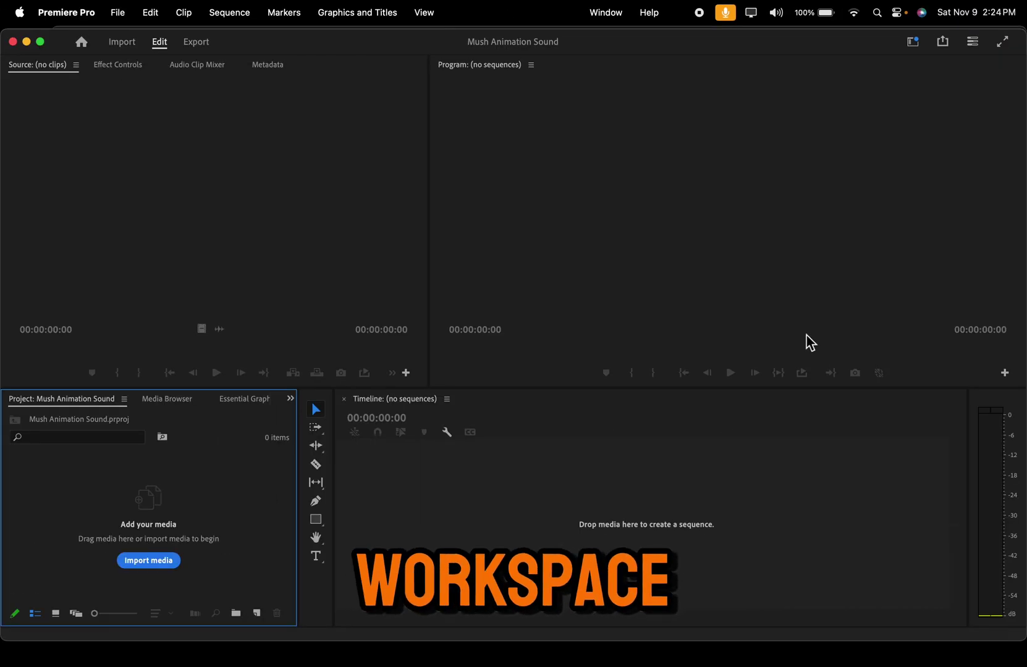
Step: Import Mush Animation.mov and the Music and sound fx folders from Finder into the Premiere Pro project
key("super+Tab")
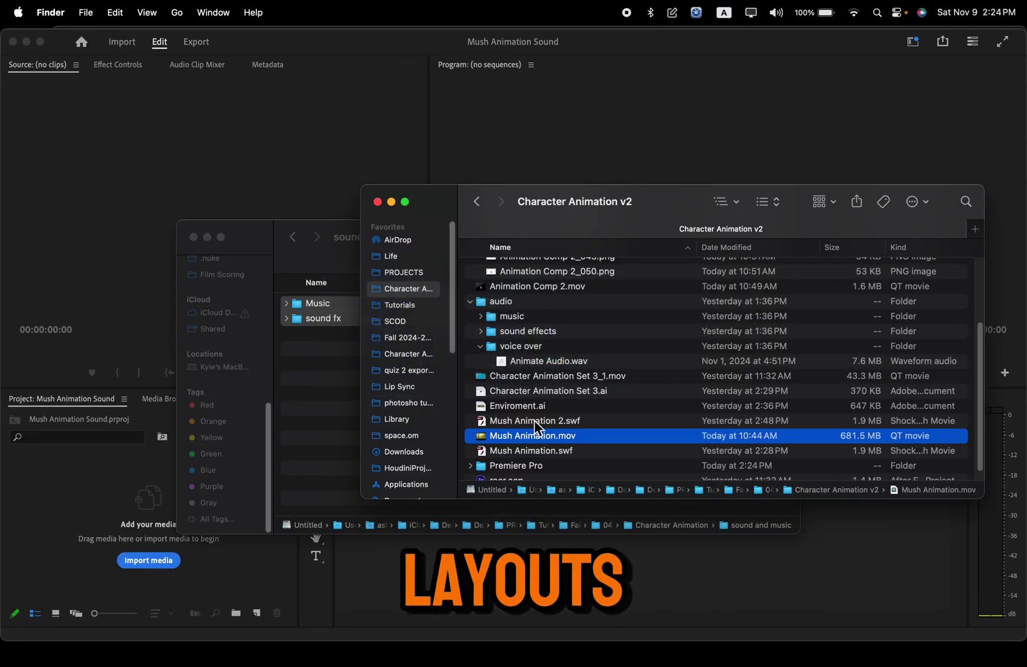
left_click_drag(527, 442, 93, 524)
left_click_drag(350, 247, 474, 237)
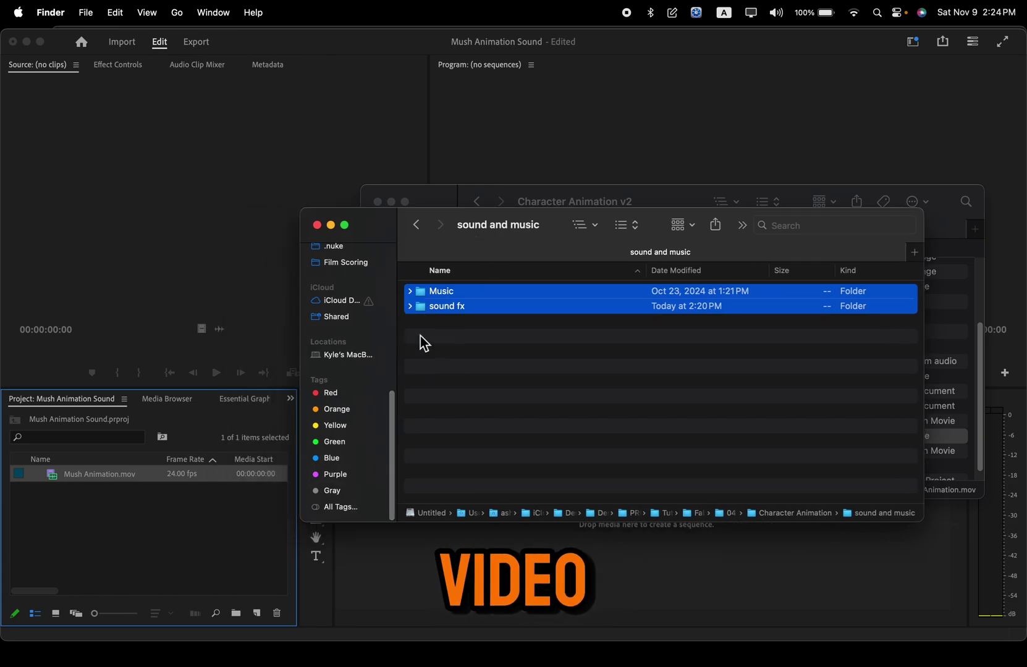
left_click(410, 306)
left_click(413, 319)
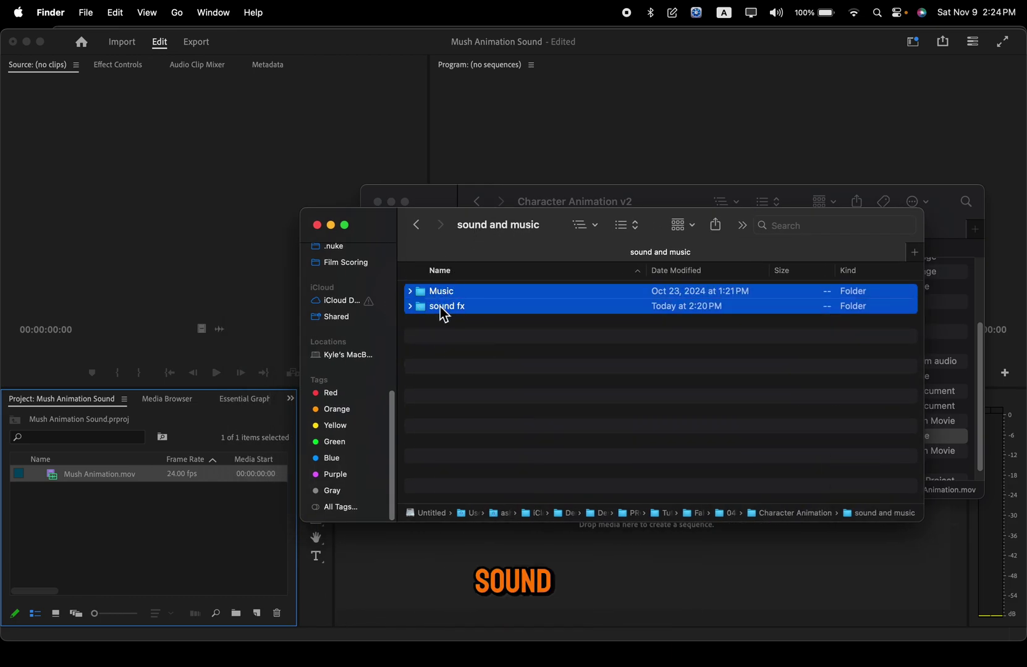
left_click_drag(444, 314, 161, 533)
left_click(654, 415)
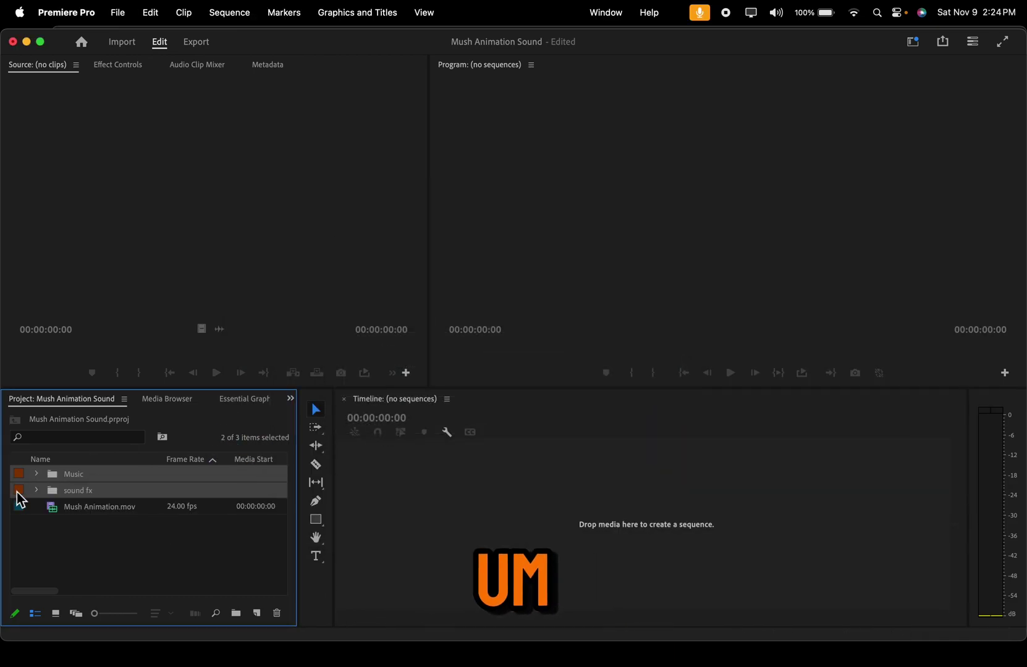
Step: Look through the contents of the imported sound fx and Music bins
left_click(37, 486)
left_click(37, 491)
left_click(52, 539)
left_click(52, 539)
left_click(37, 474)
left_click(36, 475)
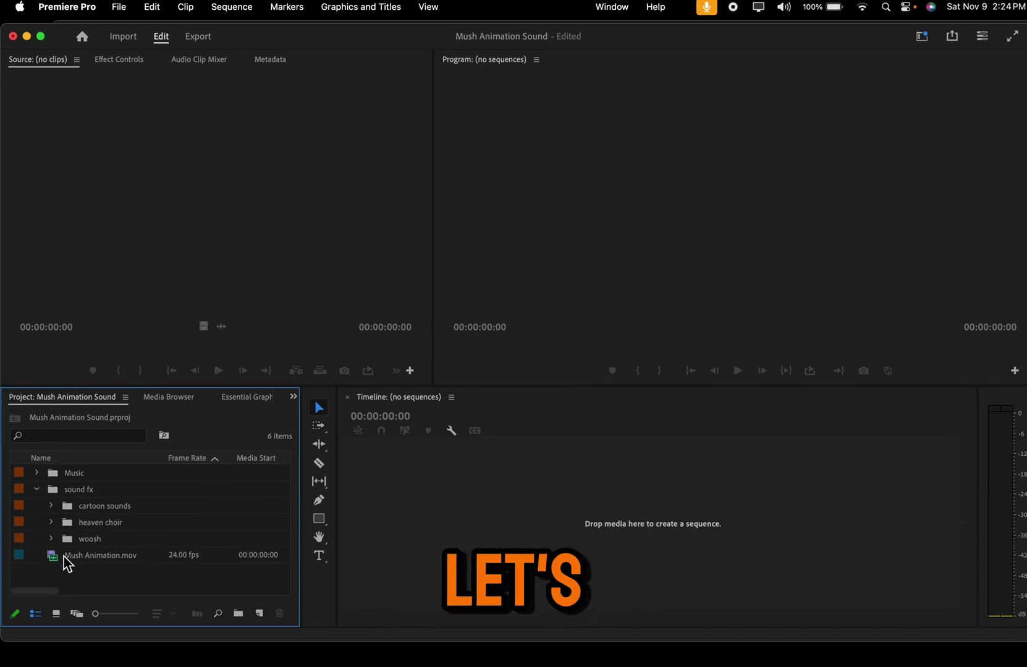
Step: Create a new sequence from the Mush Animation.mov clip
left_click(67, 562)
right_click(55, 558)
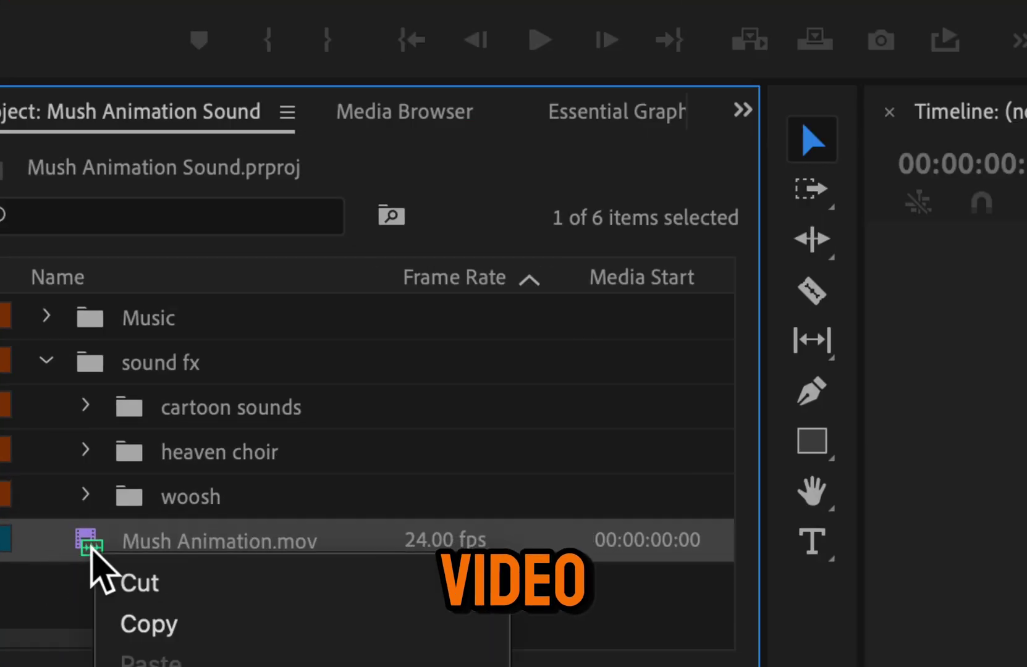
left_click(91, 536)
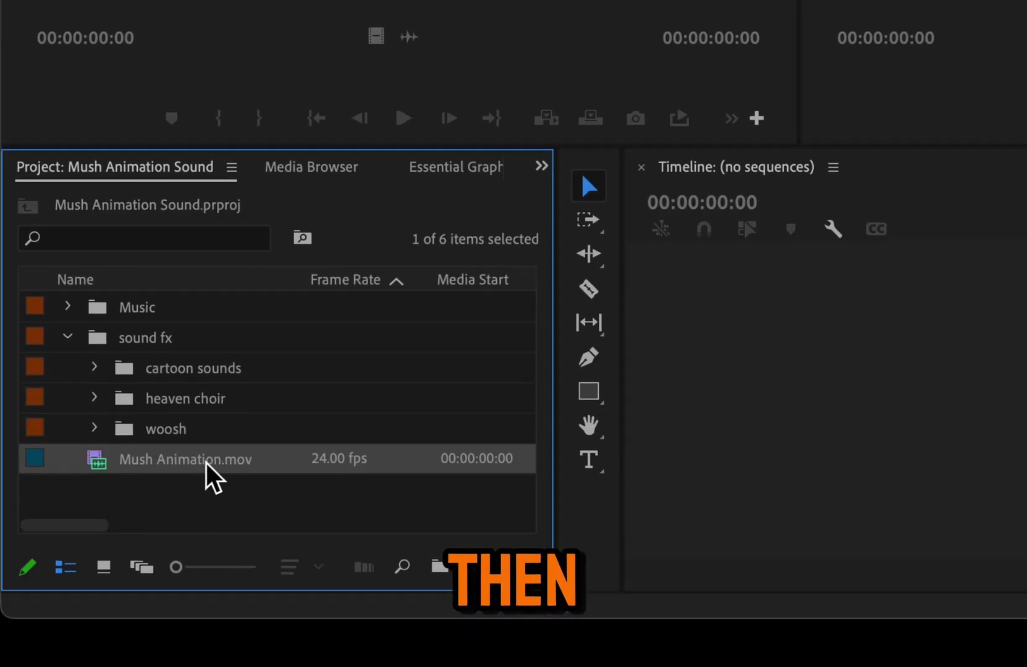
right_click(206, 465)
scroll(321, 402, "down", 5)
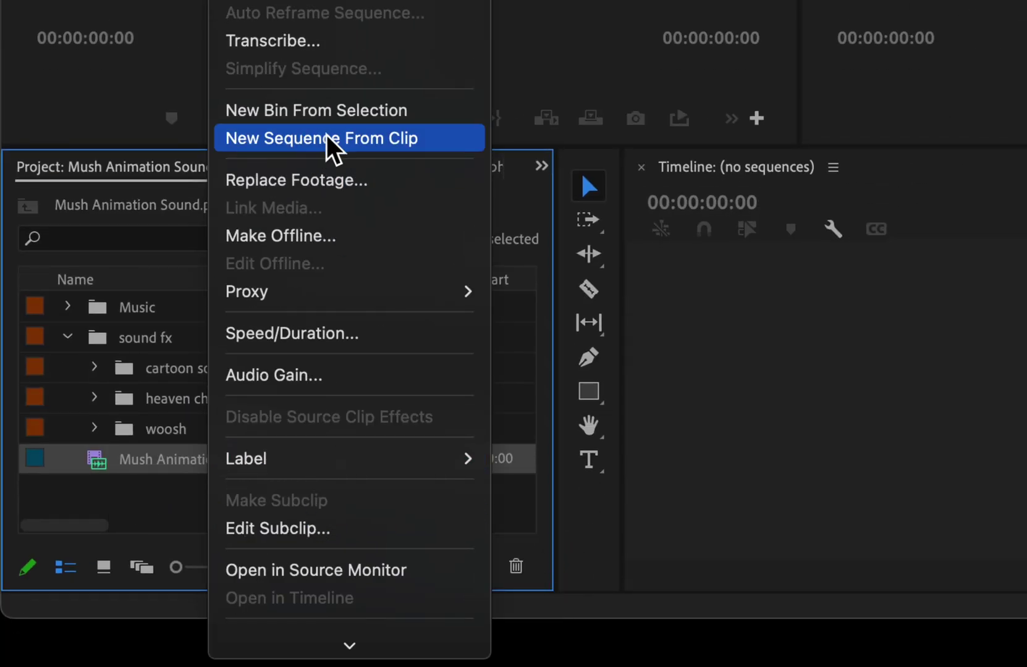
left_click(437, 141)
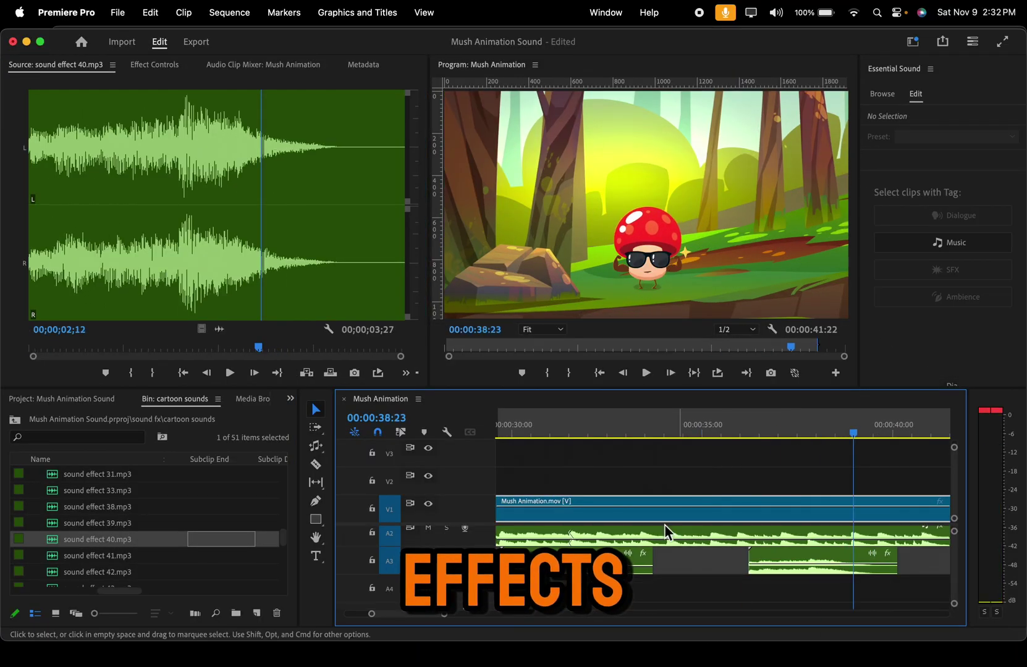
Step: Set up the Mush Animation sequence for export in H.264 format with the Match Source - Adaptive High Bitrate preset
left_click_drag(444, 614, 552, 614)
left_click(118, 13)
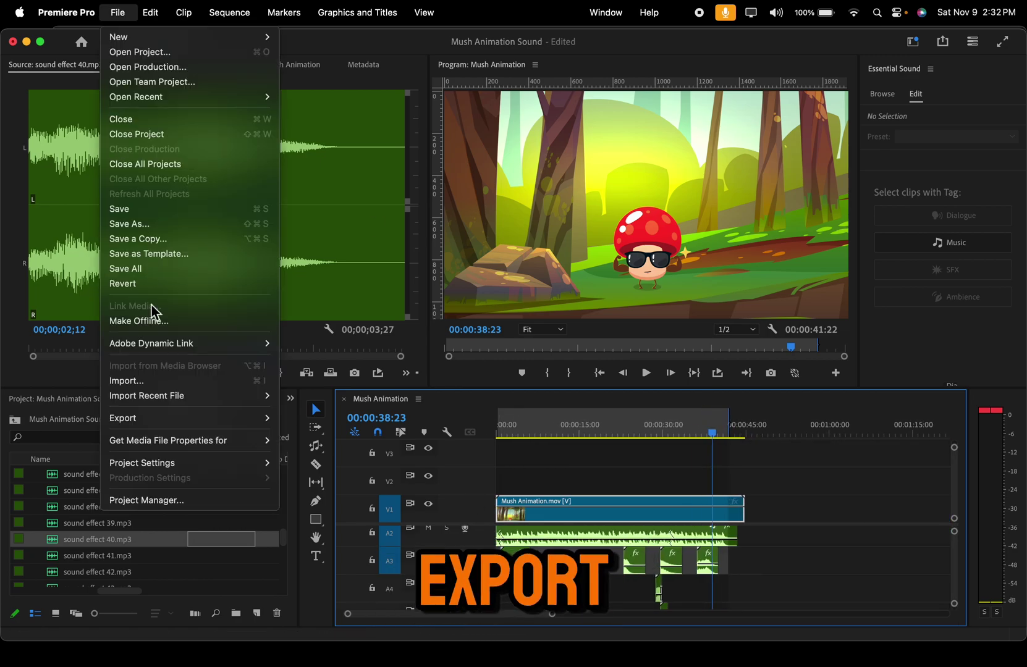
mouse_move(230, 417)
left_click(346, 425)
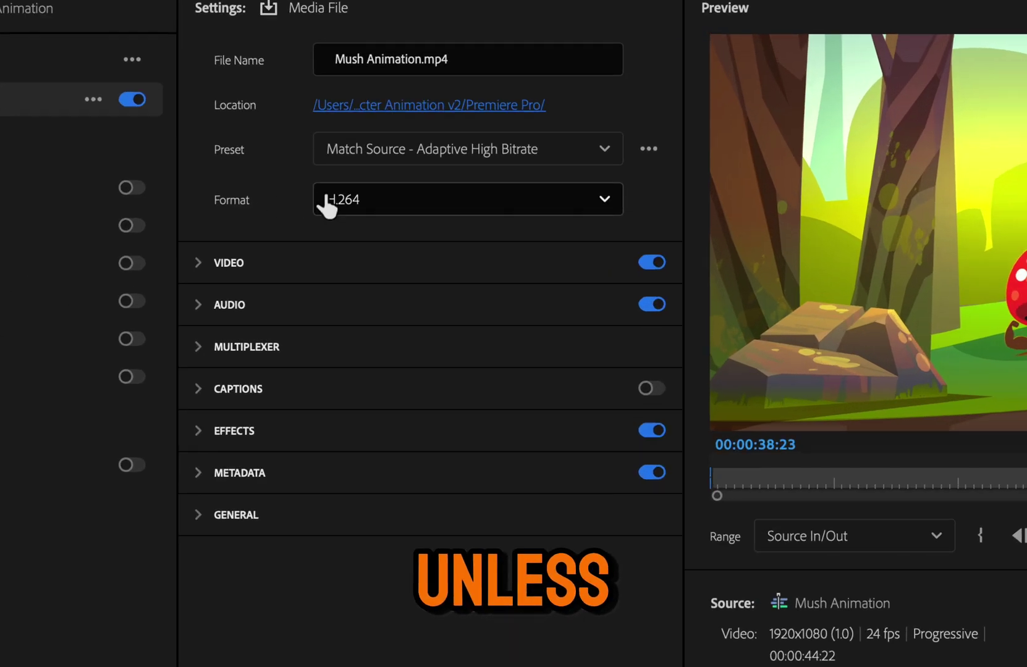
left_click(306, 198)
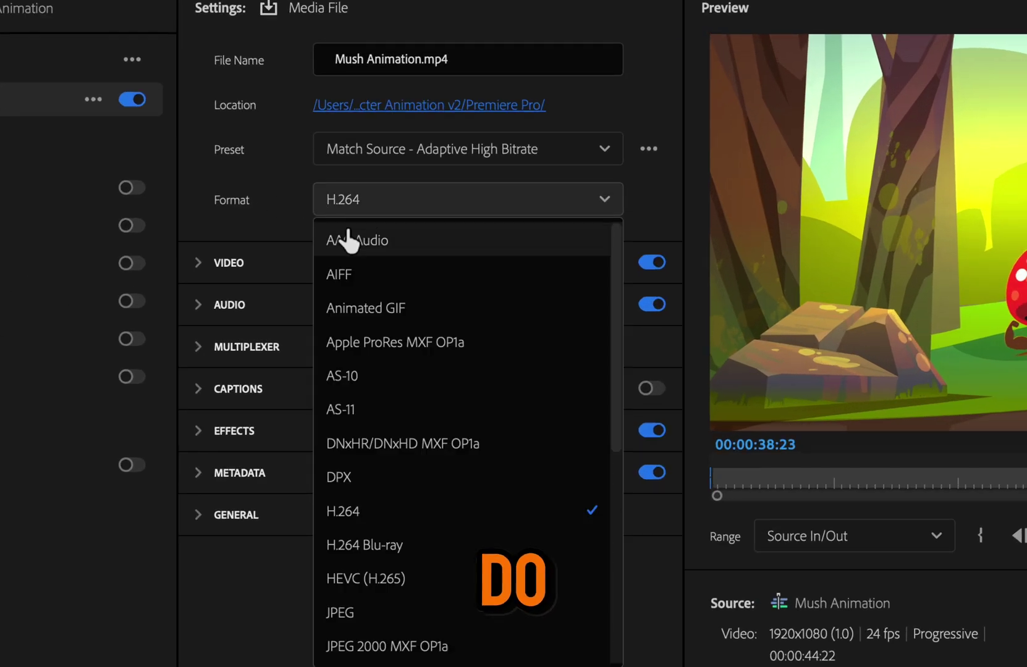
left_click(372, 522)
left_click(418, 157)
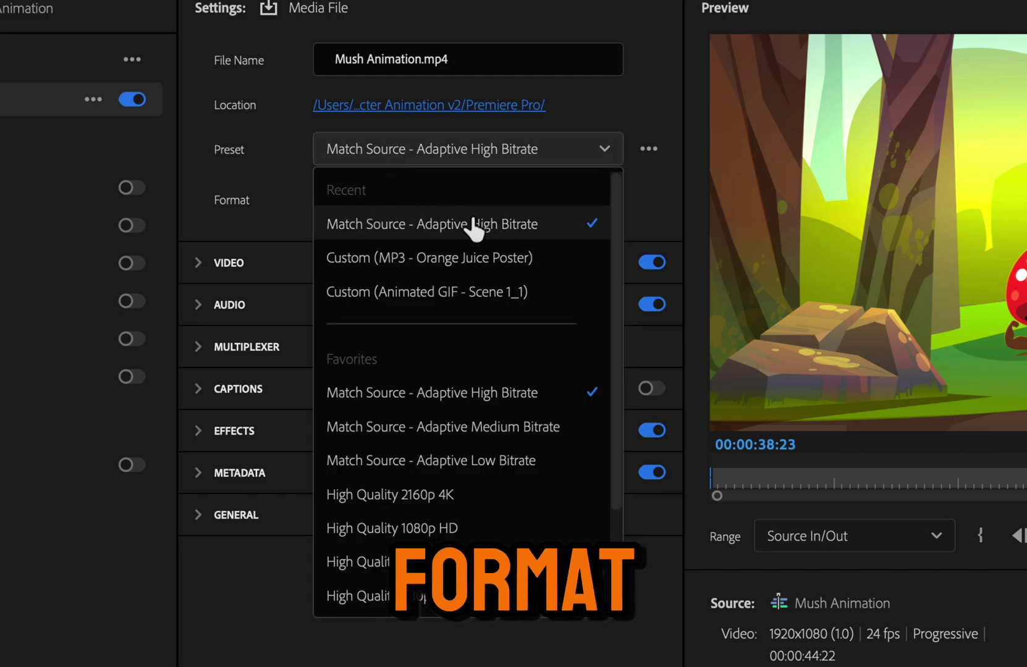
left_click(461, 226)
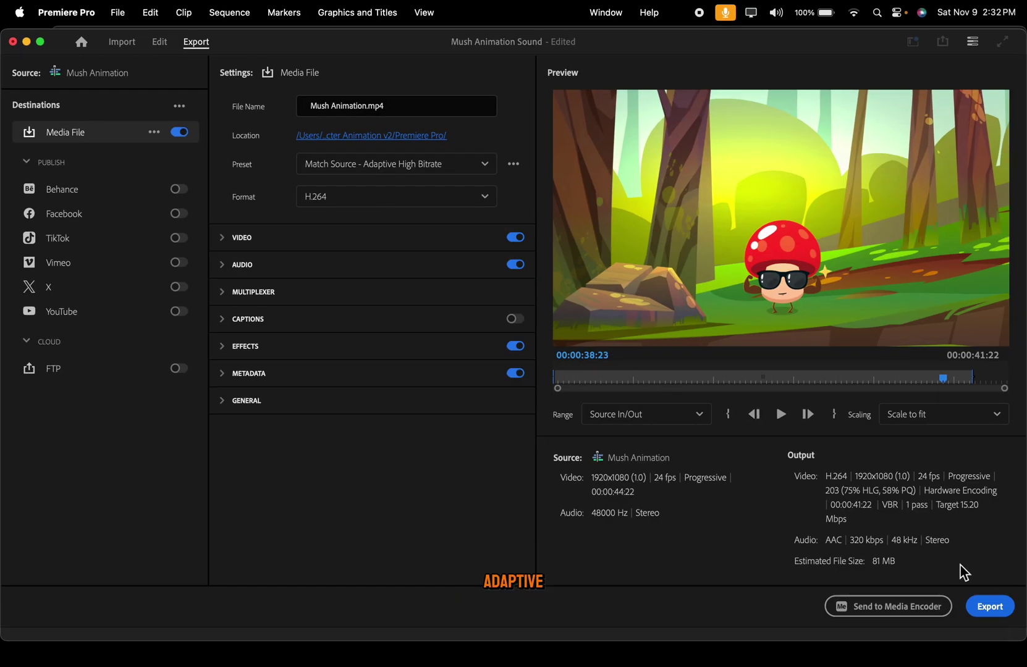
Step: Start exporting the Mush Animation sequence and cancel the running encoding
left_click(988, 607)
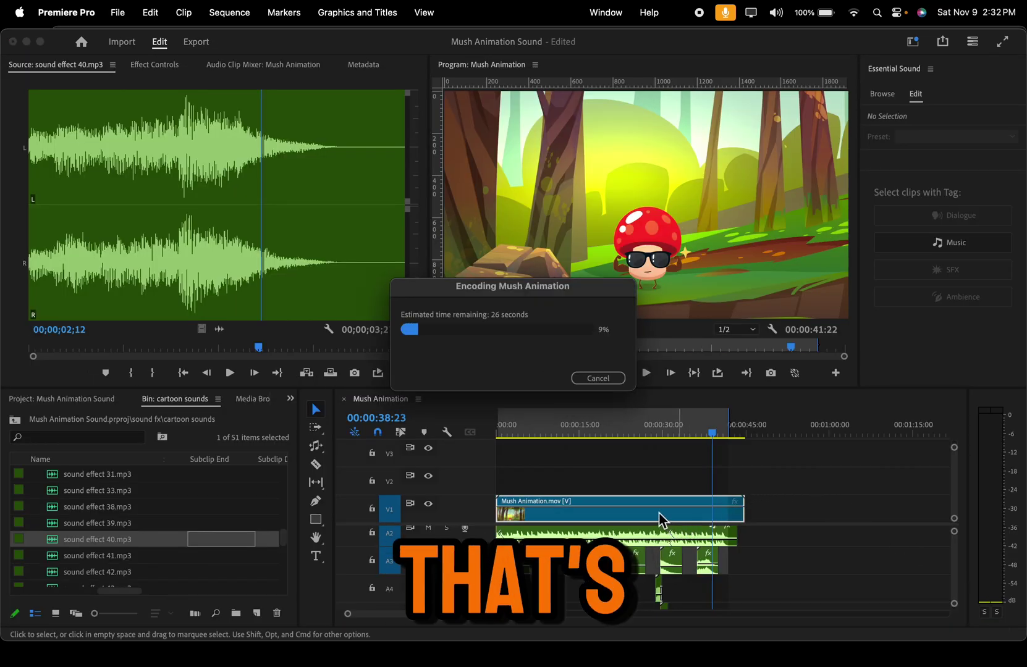
left_click(586, 380)
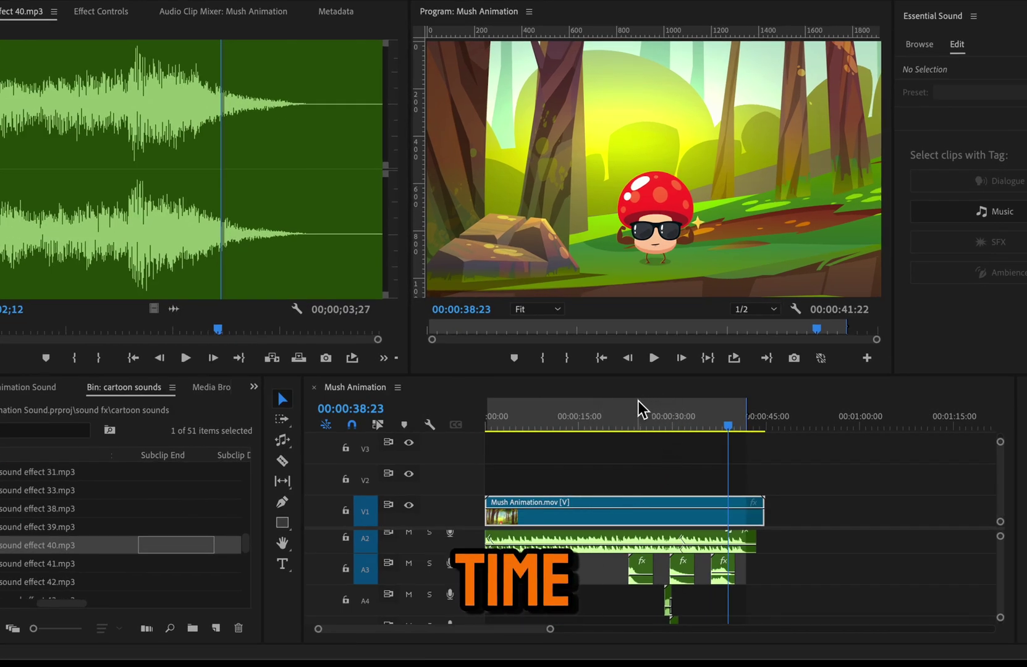
left_click(665, 416)
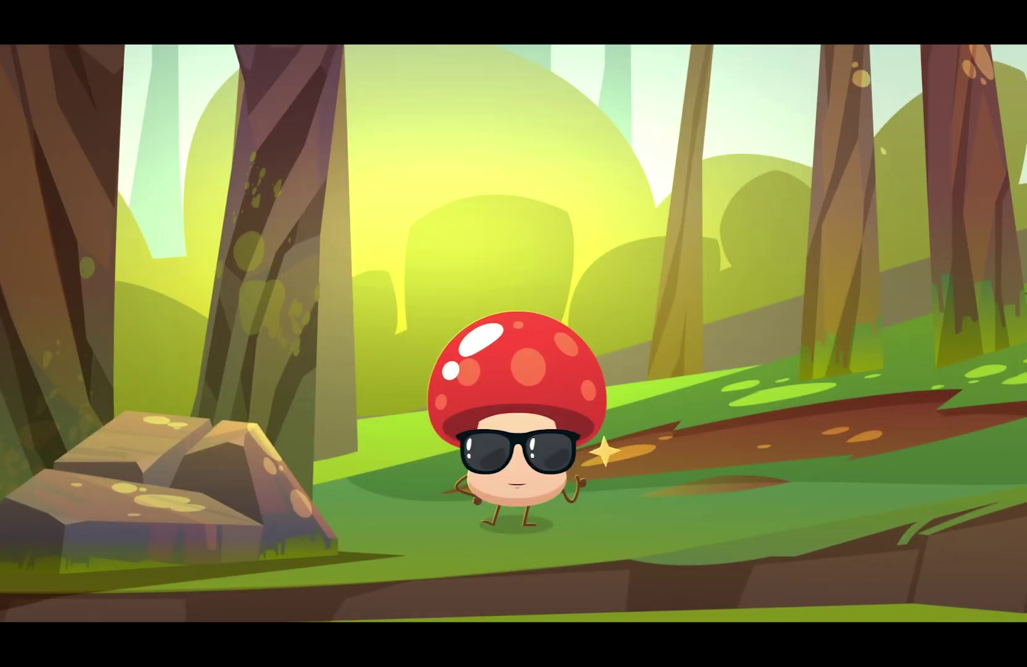